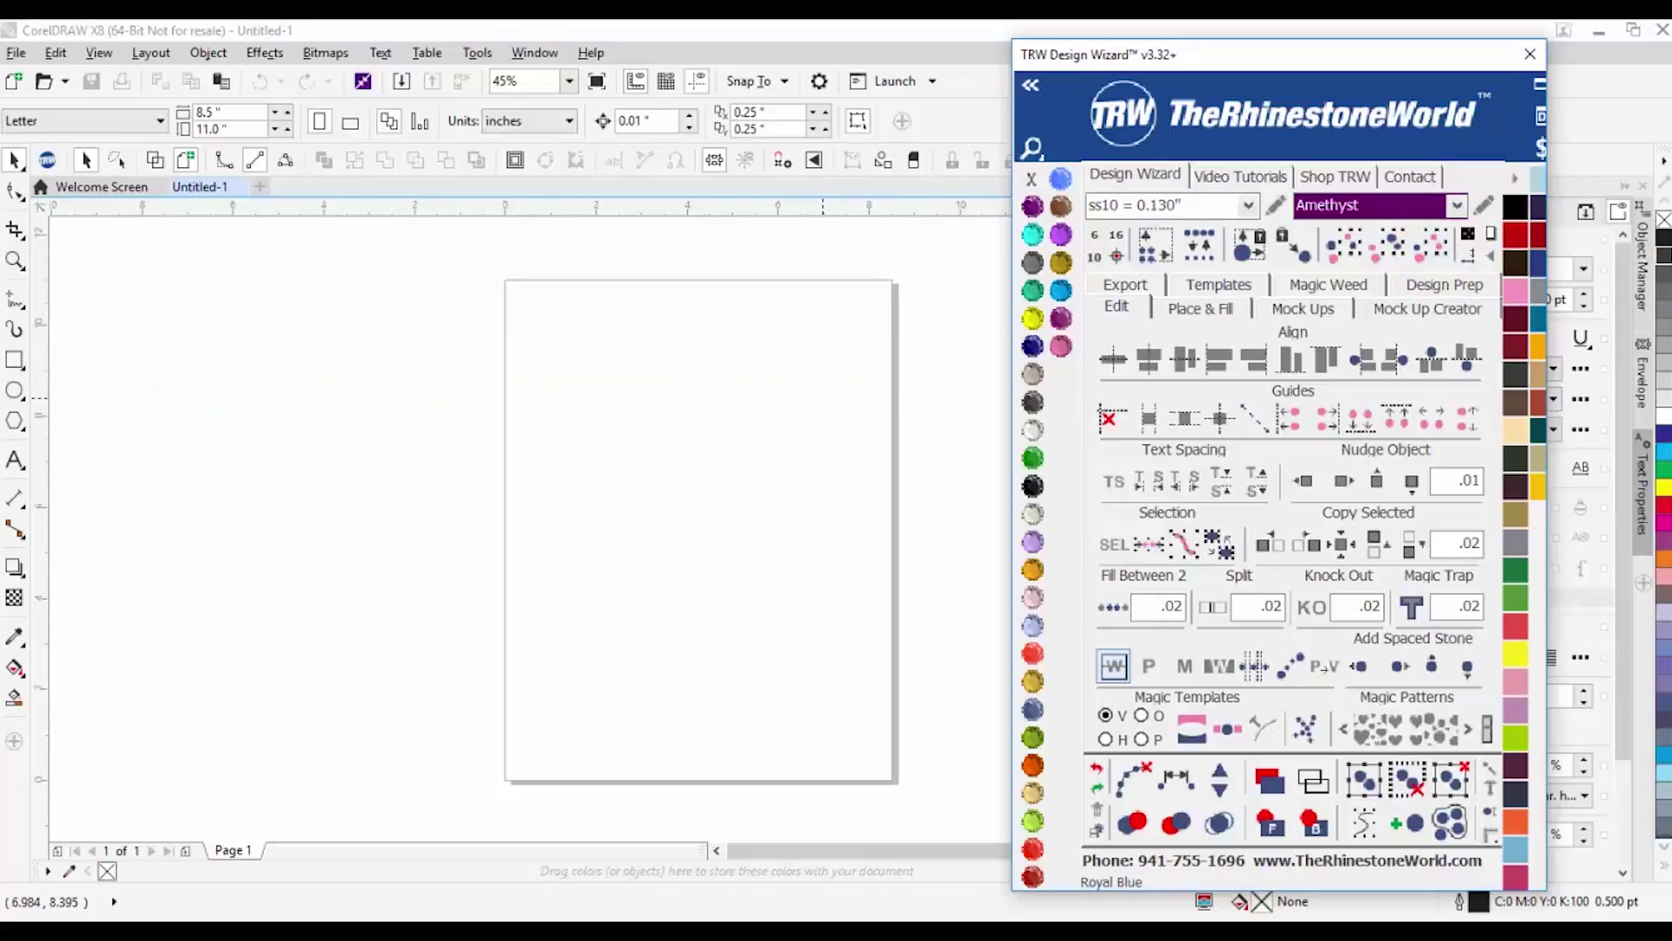
Bring up the Place & Fill settings and draw a basic heart shape about 8.1 inches wide on the page
click(1299, 308)
click(1209, 306)
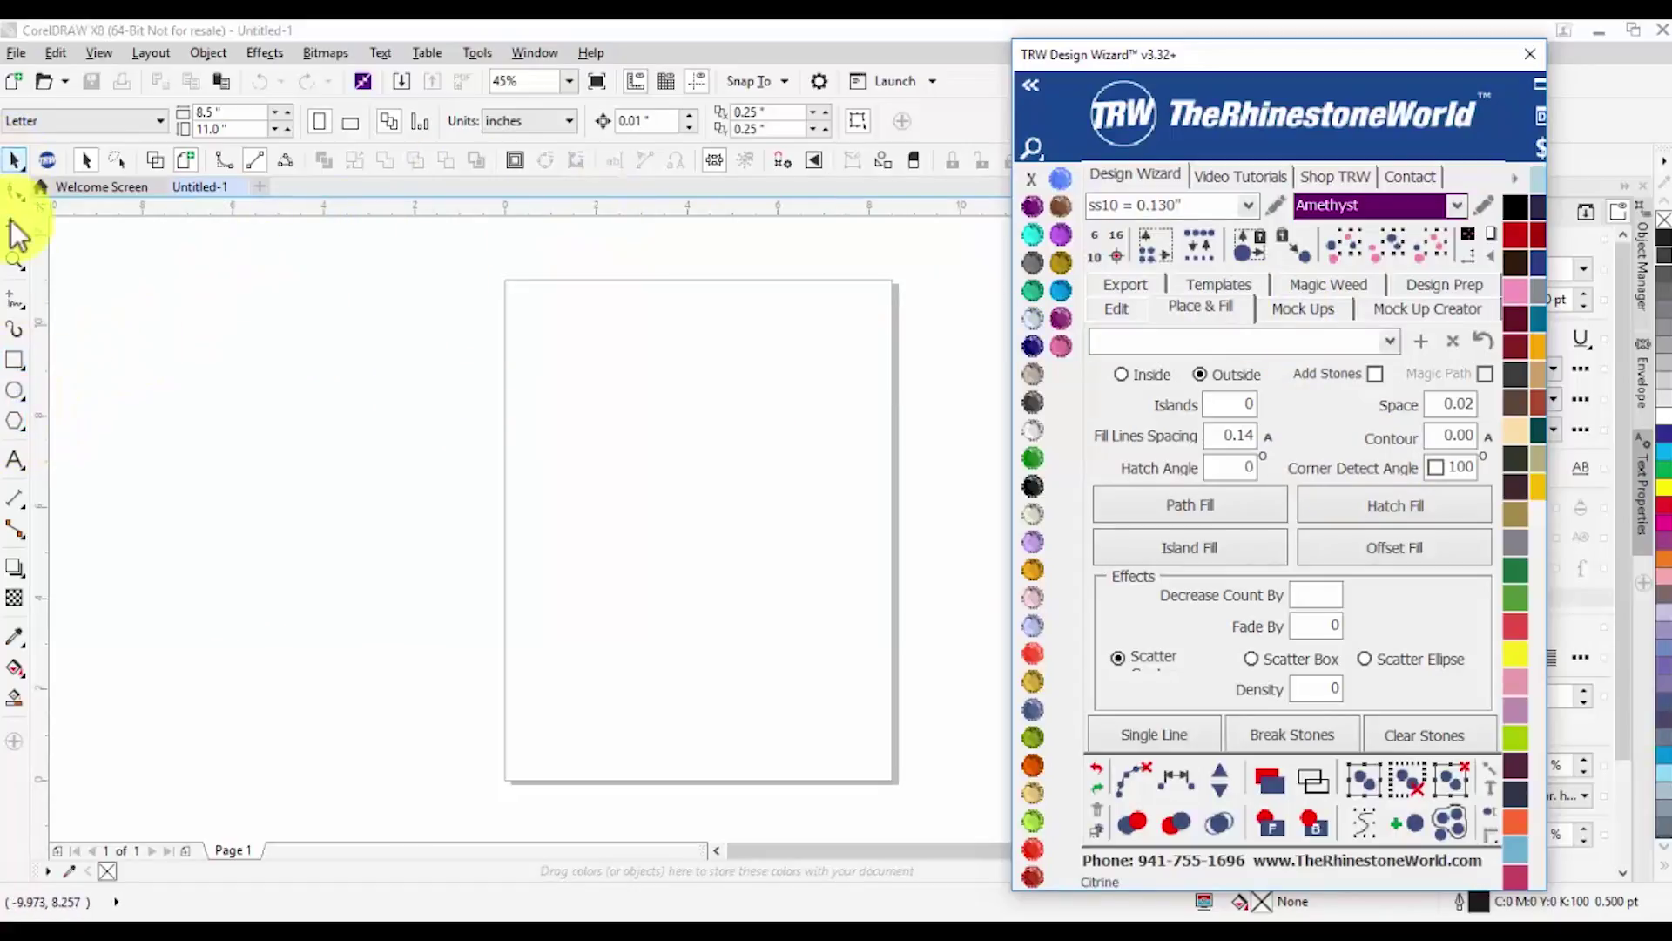
click(13, 427)
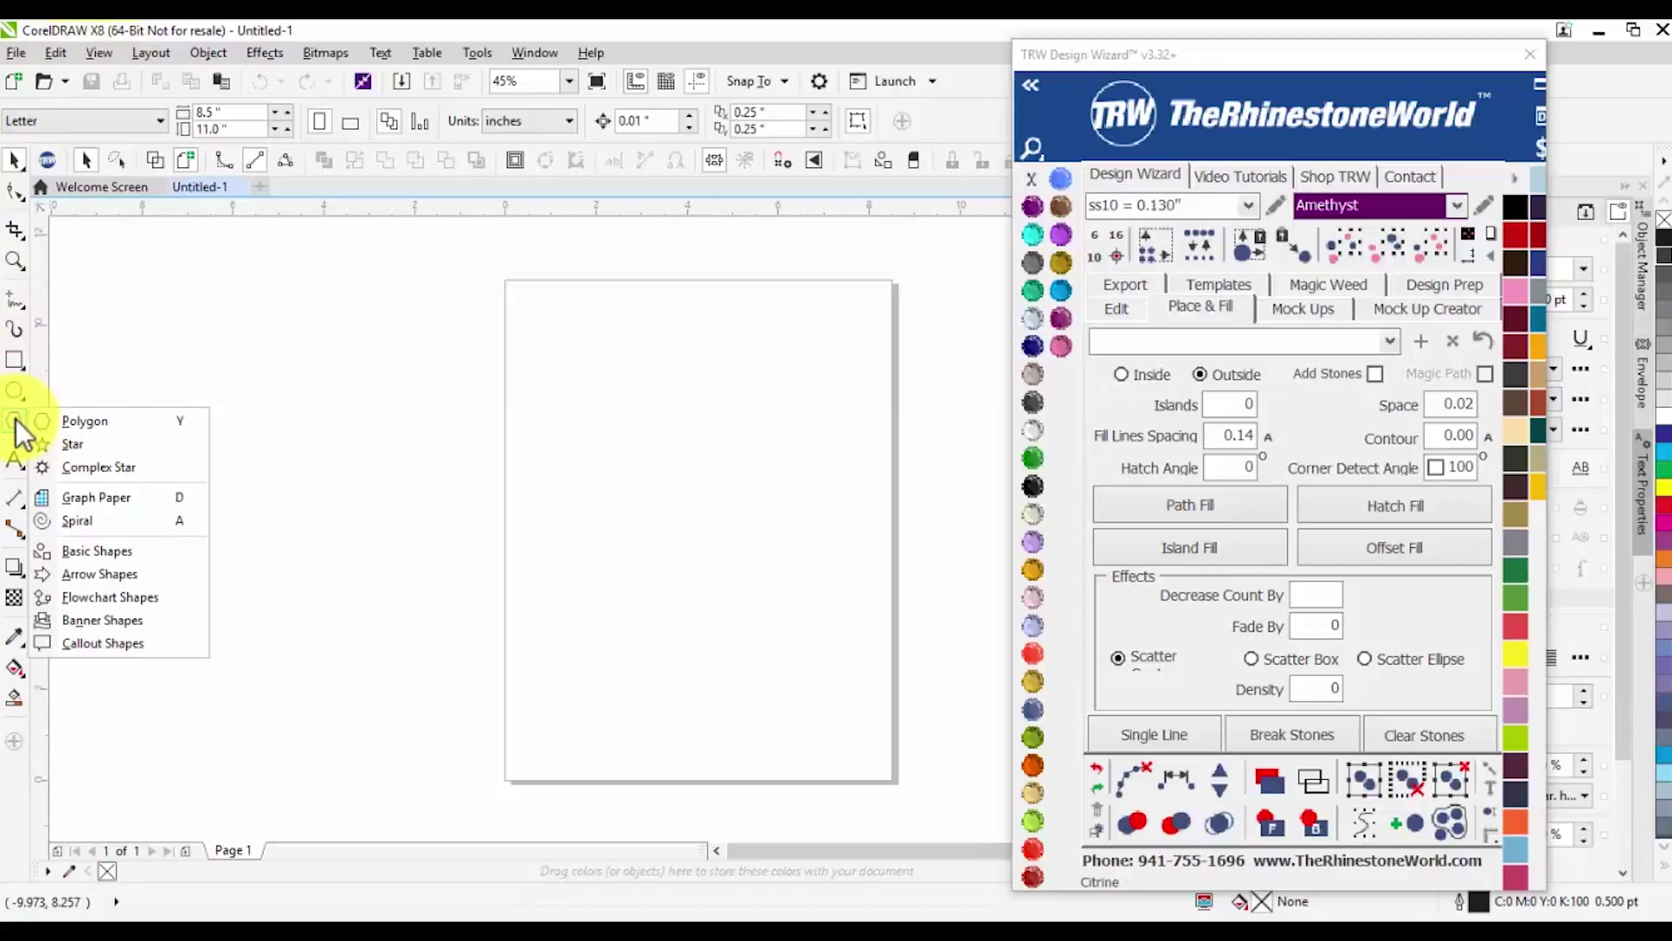
click(131, 552)
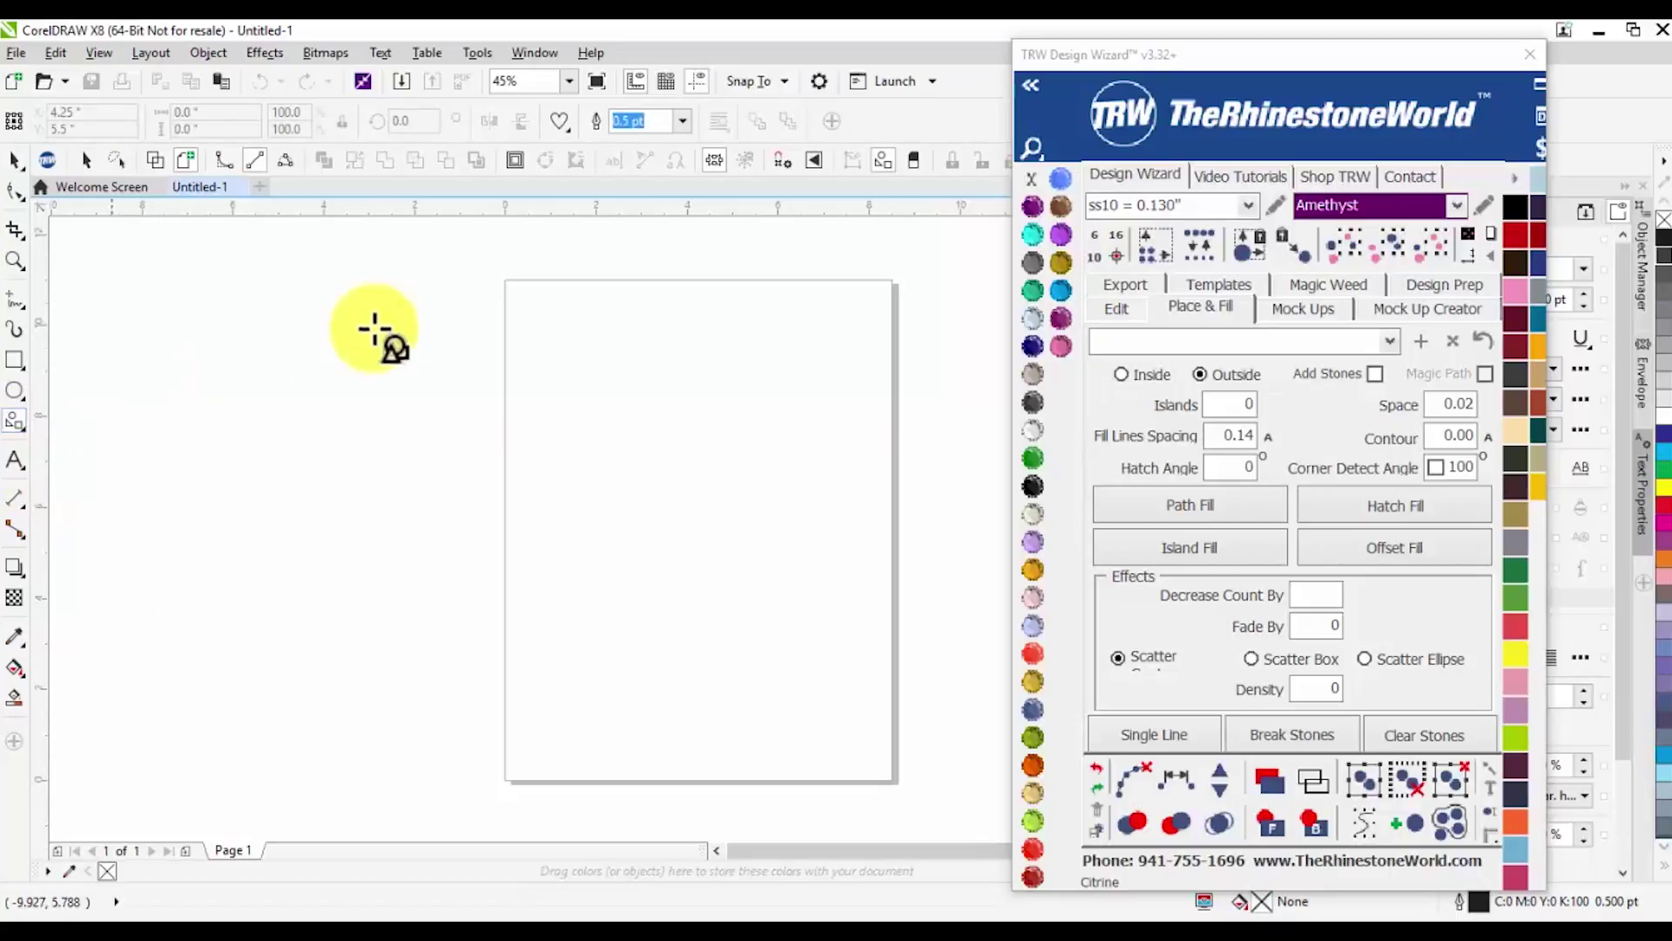
click(561, 120)
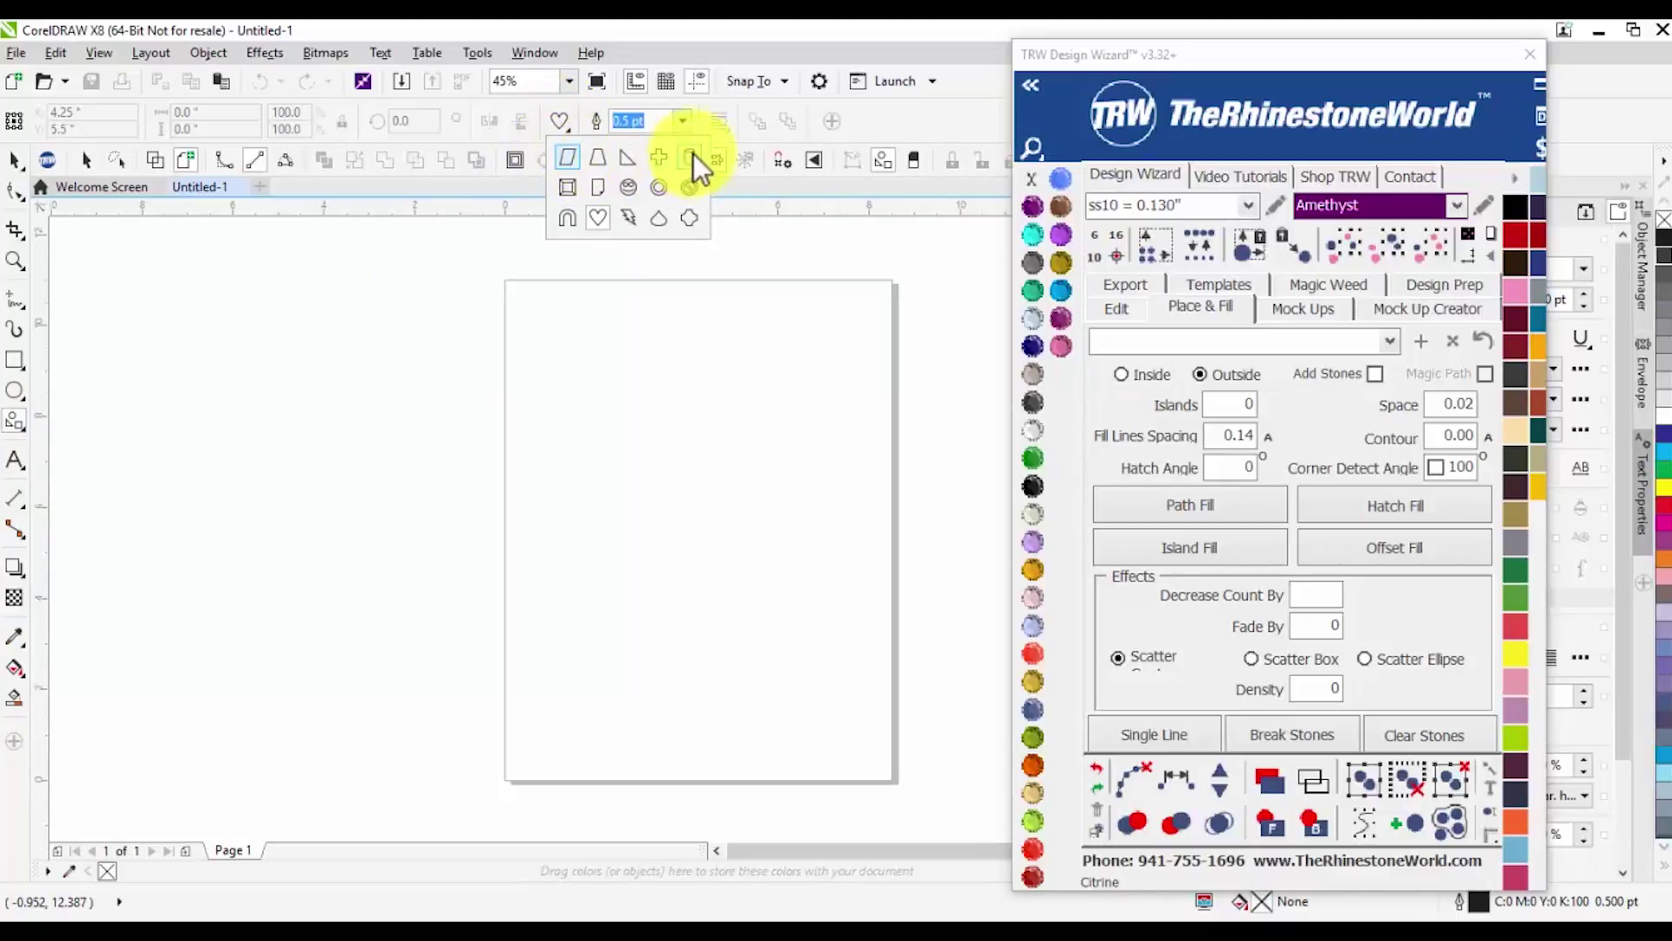
click(600, 214)
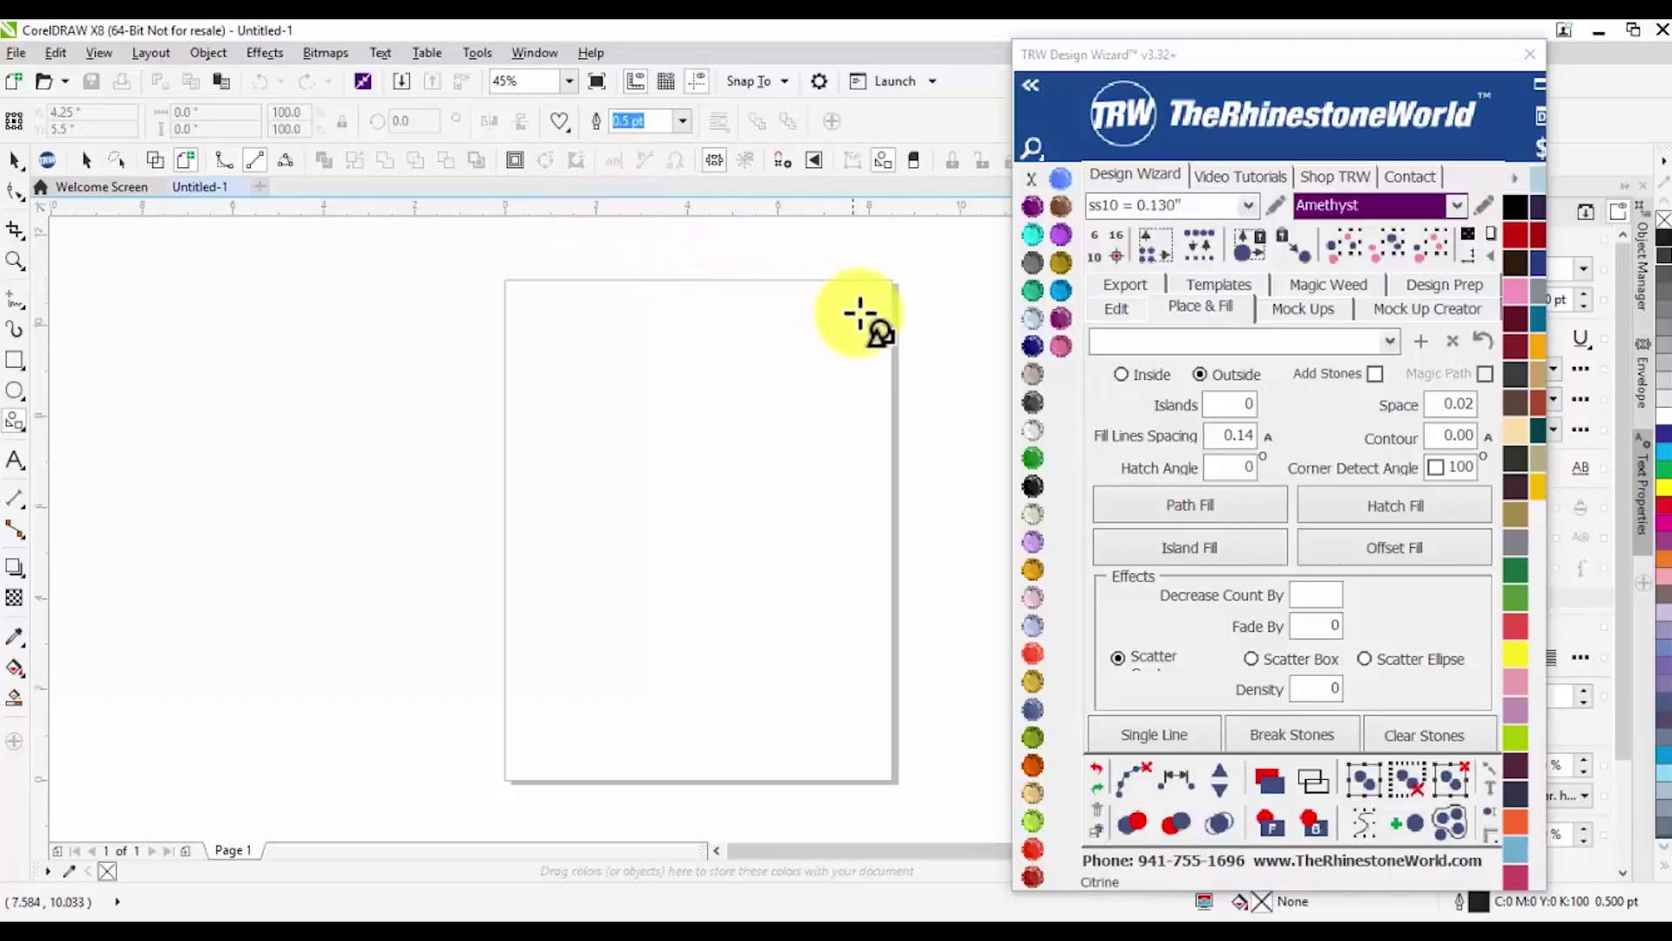
mouse_move(880, 298)
mouse_down()
mouse_move(851, 343)
mouse_move(657, 444)
mouse_move(603, 514)
mouse_move(462, 560)
mouse_move(560, 586)
mouse_move(535, 549)
mouse_move(665, 496)
mouse_move(399, 580)
mouse_move(630, 478)
mouse_move(456, 571)
mouse_move(605, 508)
mouse_move(527, 430)
mouse_move(524, 463)
mouse_move(679, 567)
mouse_move(494, 564)
mouse_move(530, 586)
mouse_move(624, 497)
mouse_move(526, 607)
mouse_move(446, 648)
mouse_move(651, 558)
mouse_move(648, 478)
mouse_move(604, 534)
mouse_move(508, 578)
mouse_move(532, 575)
mouse_up()
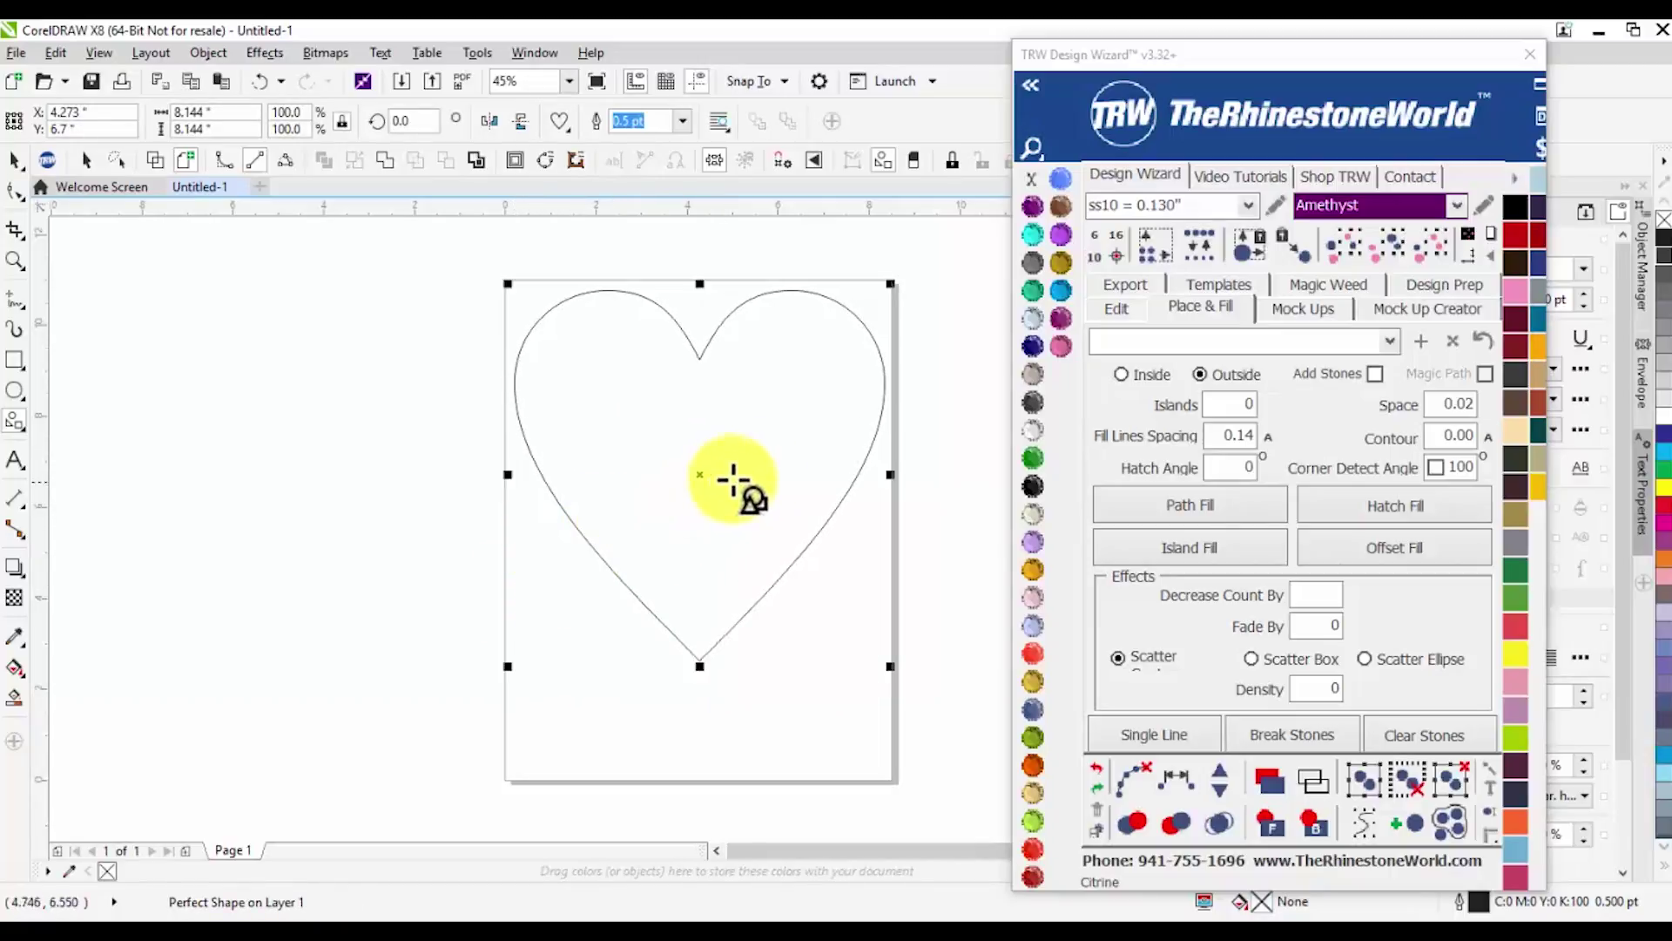
Resize the heart to 5 inches wide and 5 inches high, then deselect it
drag(895, 279, 855, 319)
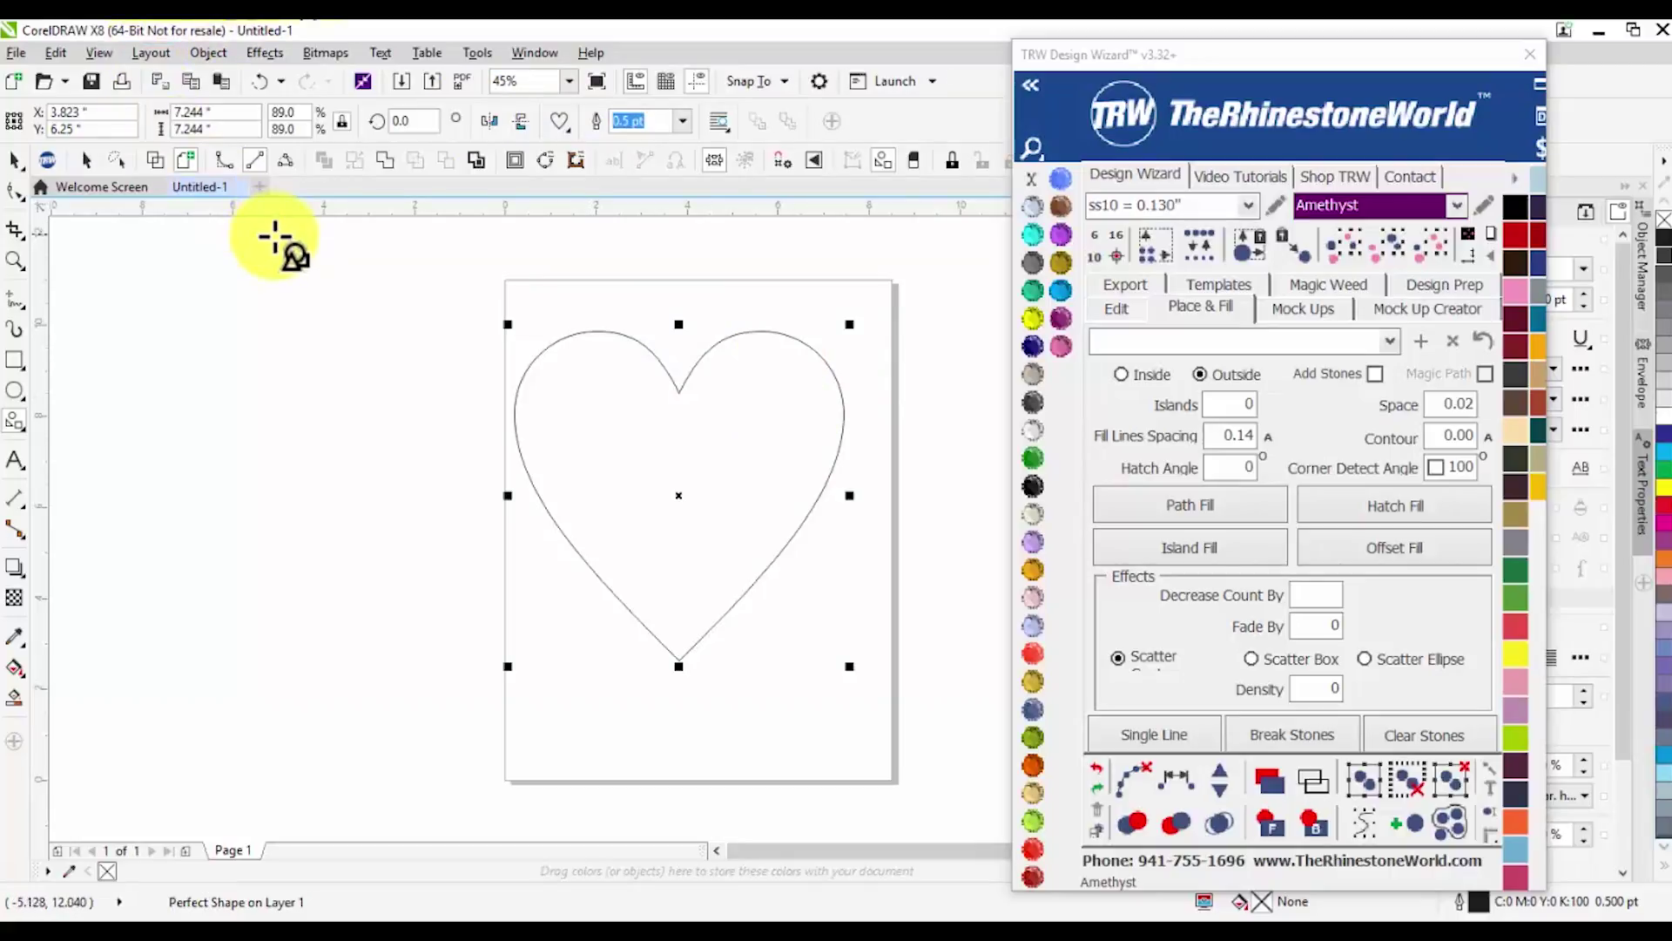
click(236, 112)
click(577, 160)
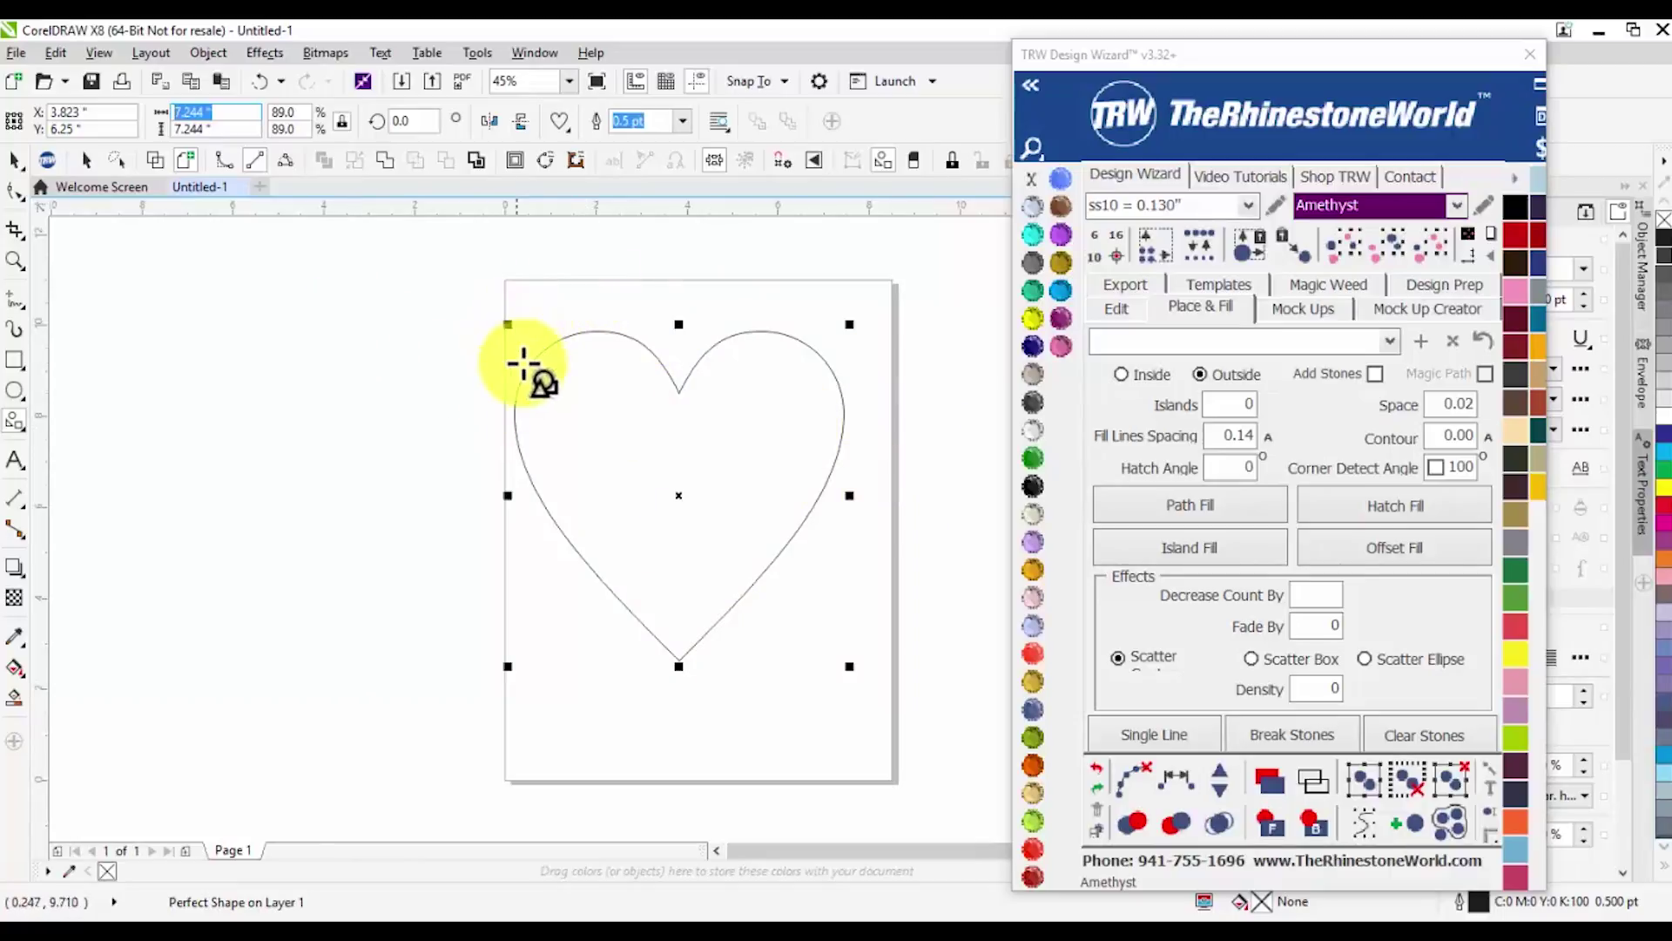
click(12, 160)
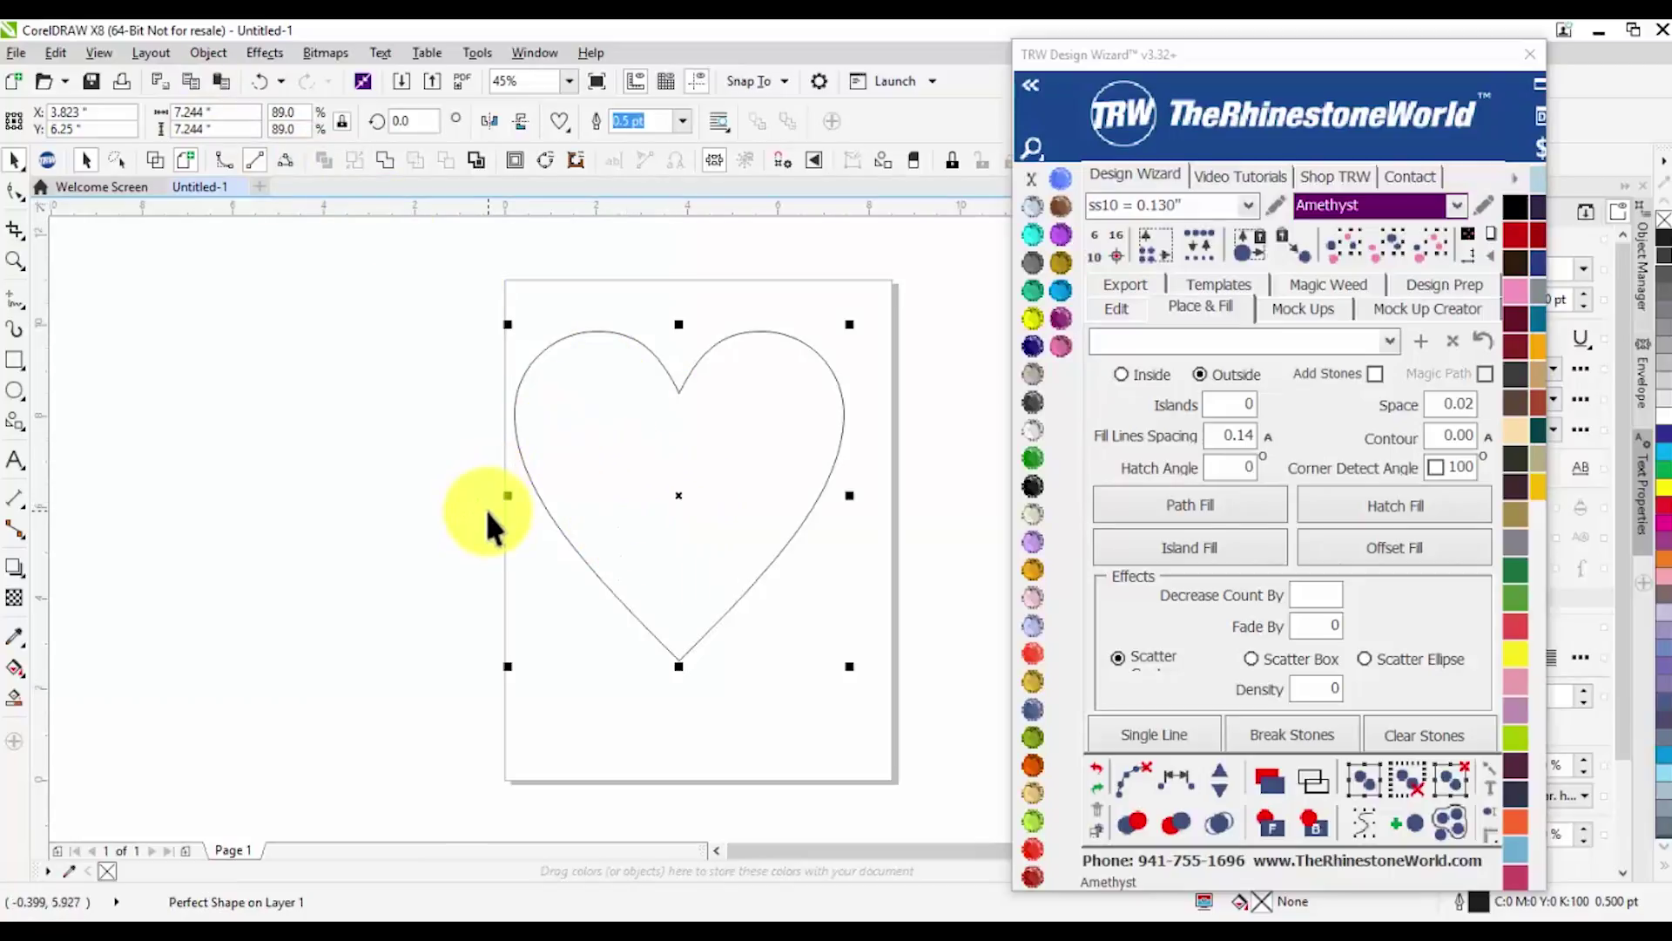
click(217, 114)
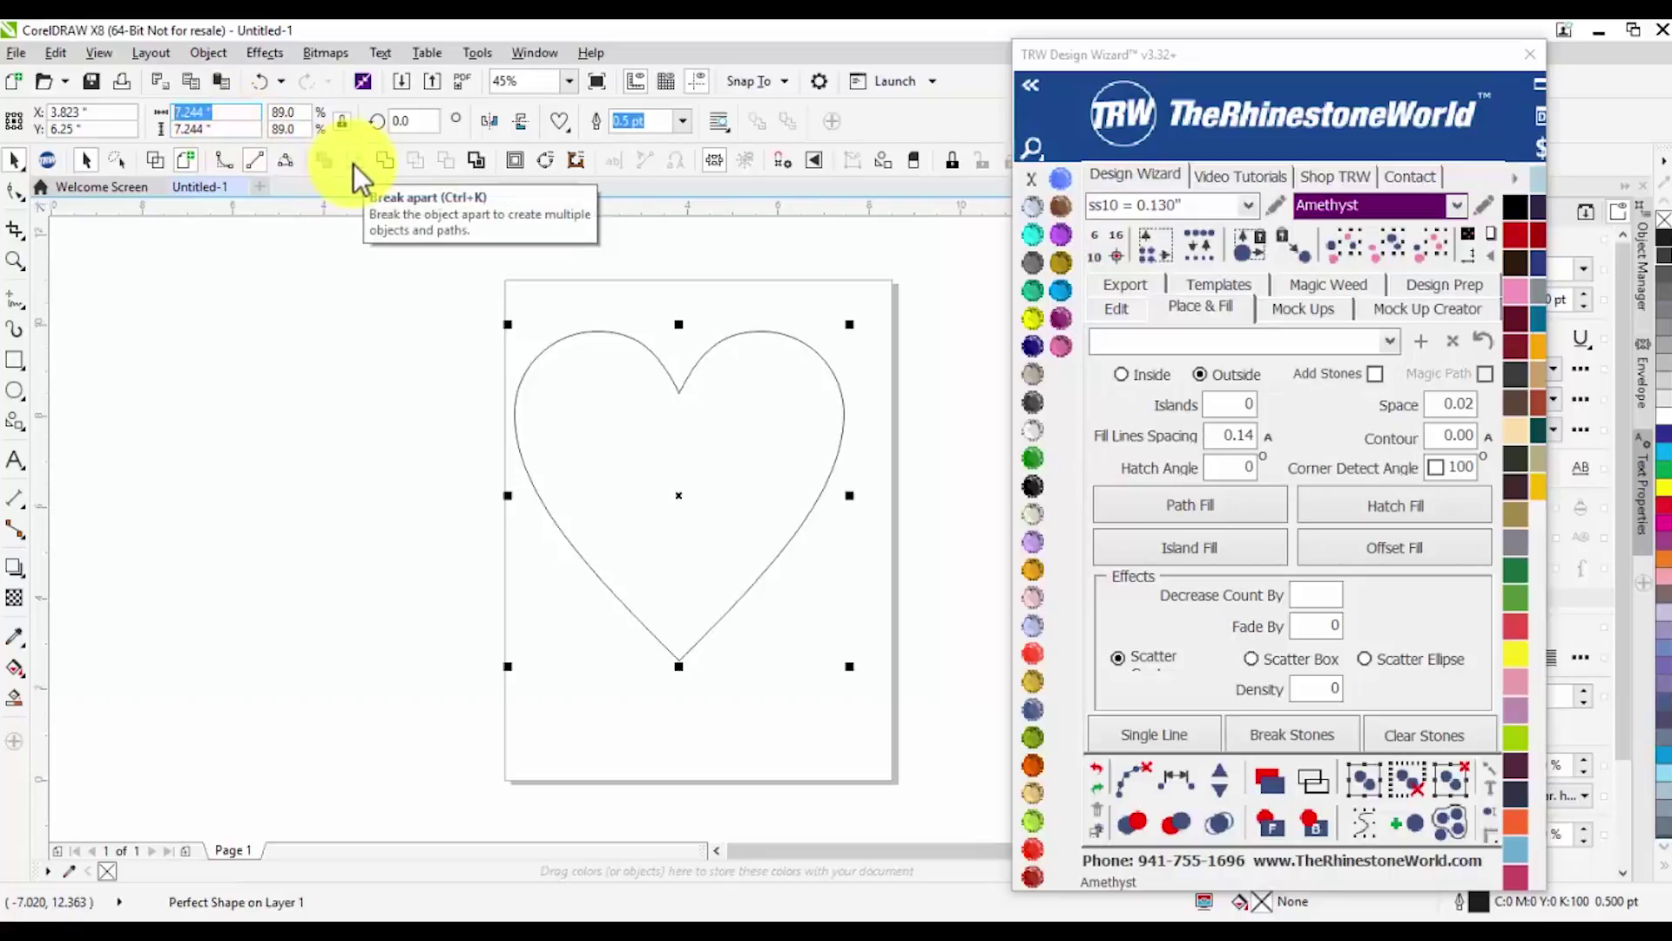
text(5)
key(Return)
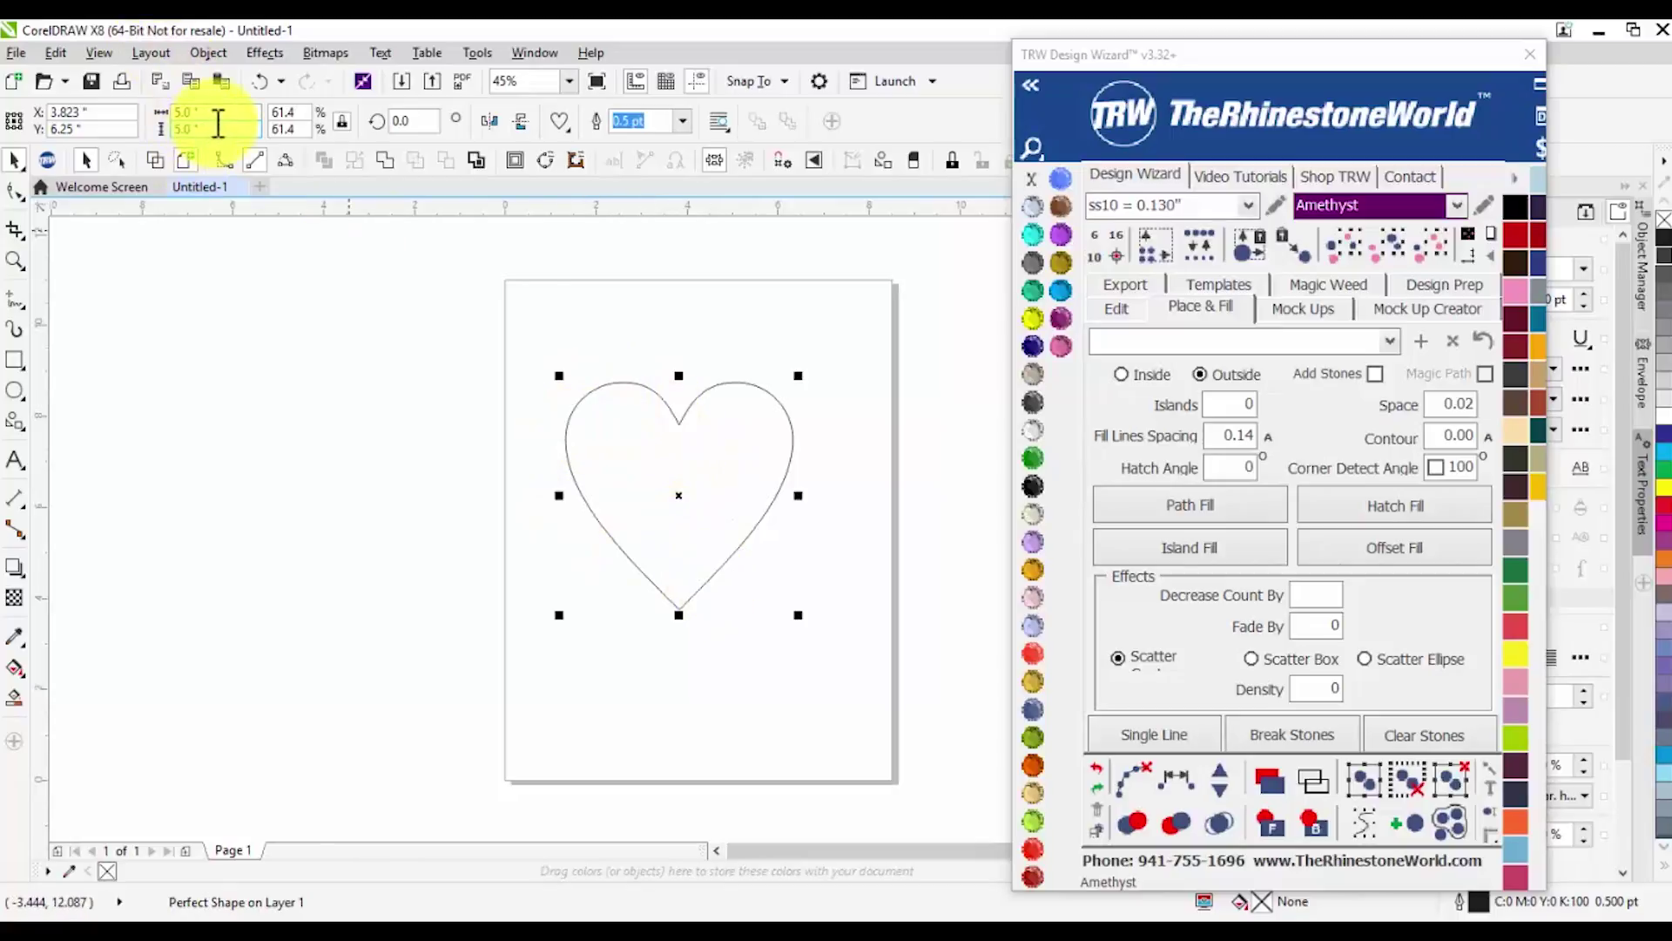
click(470, 496)
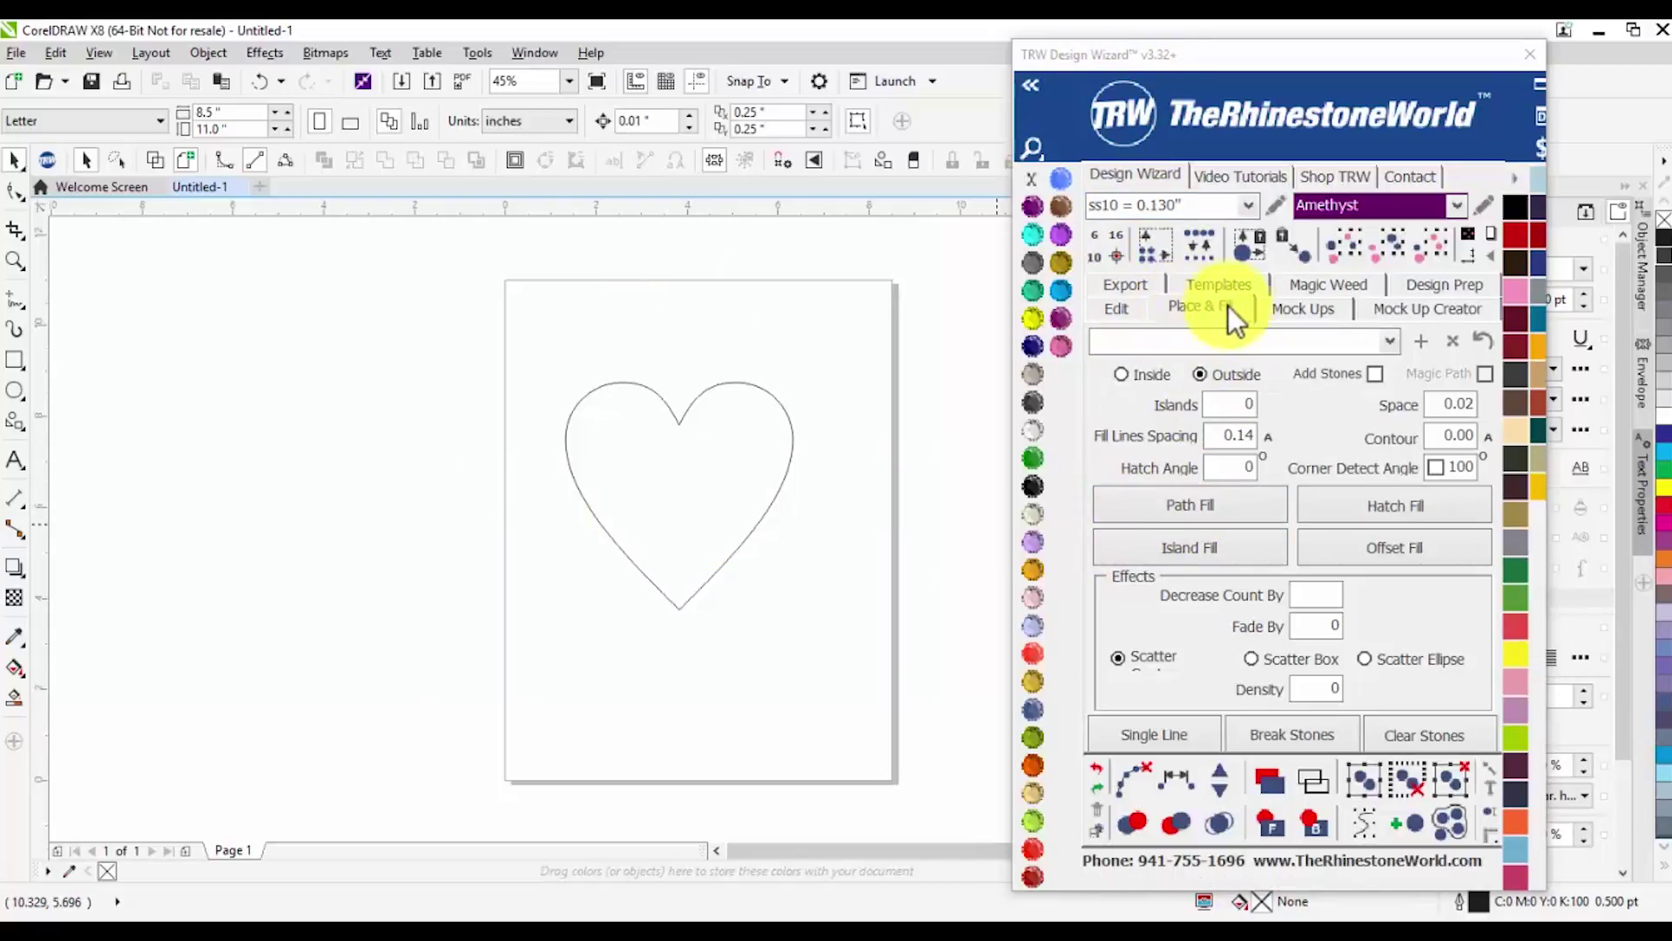
Configure the heart's fill as Outside with Add Stones on, Islands 10, Contour 0.09, Decrease Count By 8 and Fade By .01
click(791, 462)
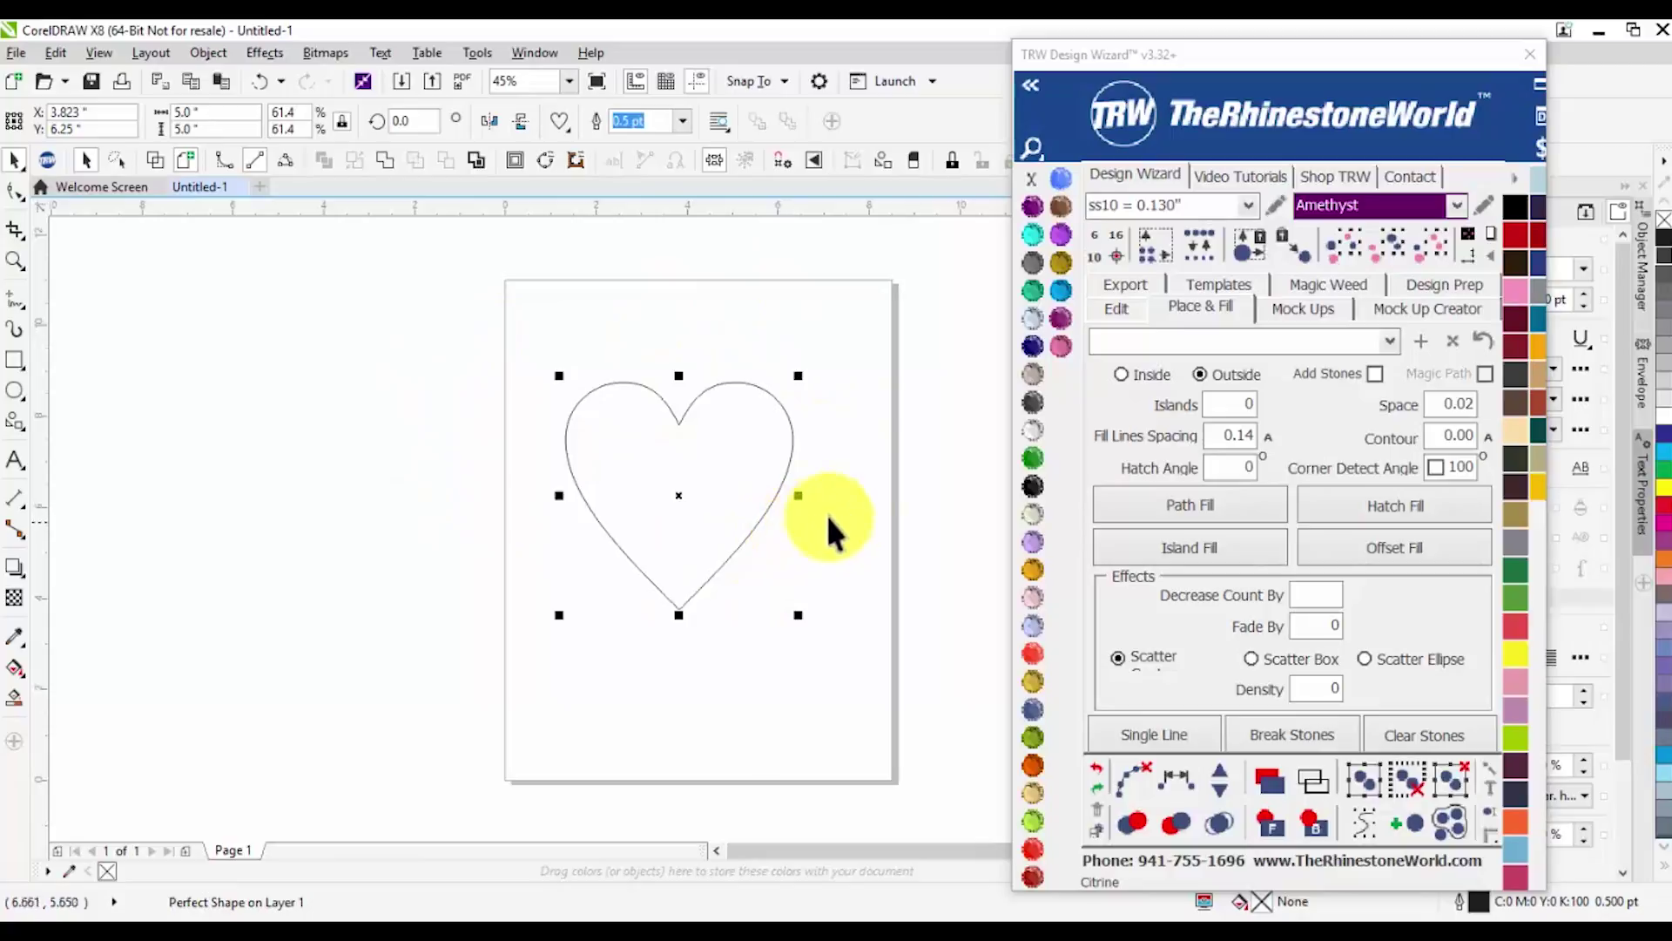
click(1199, 374)
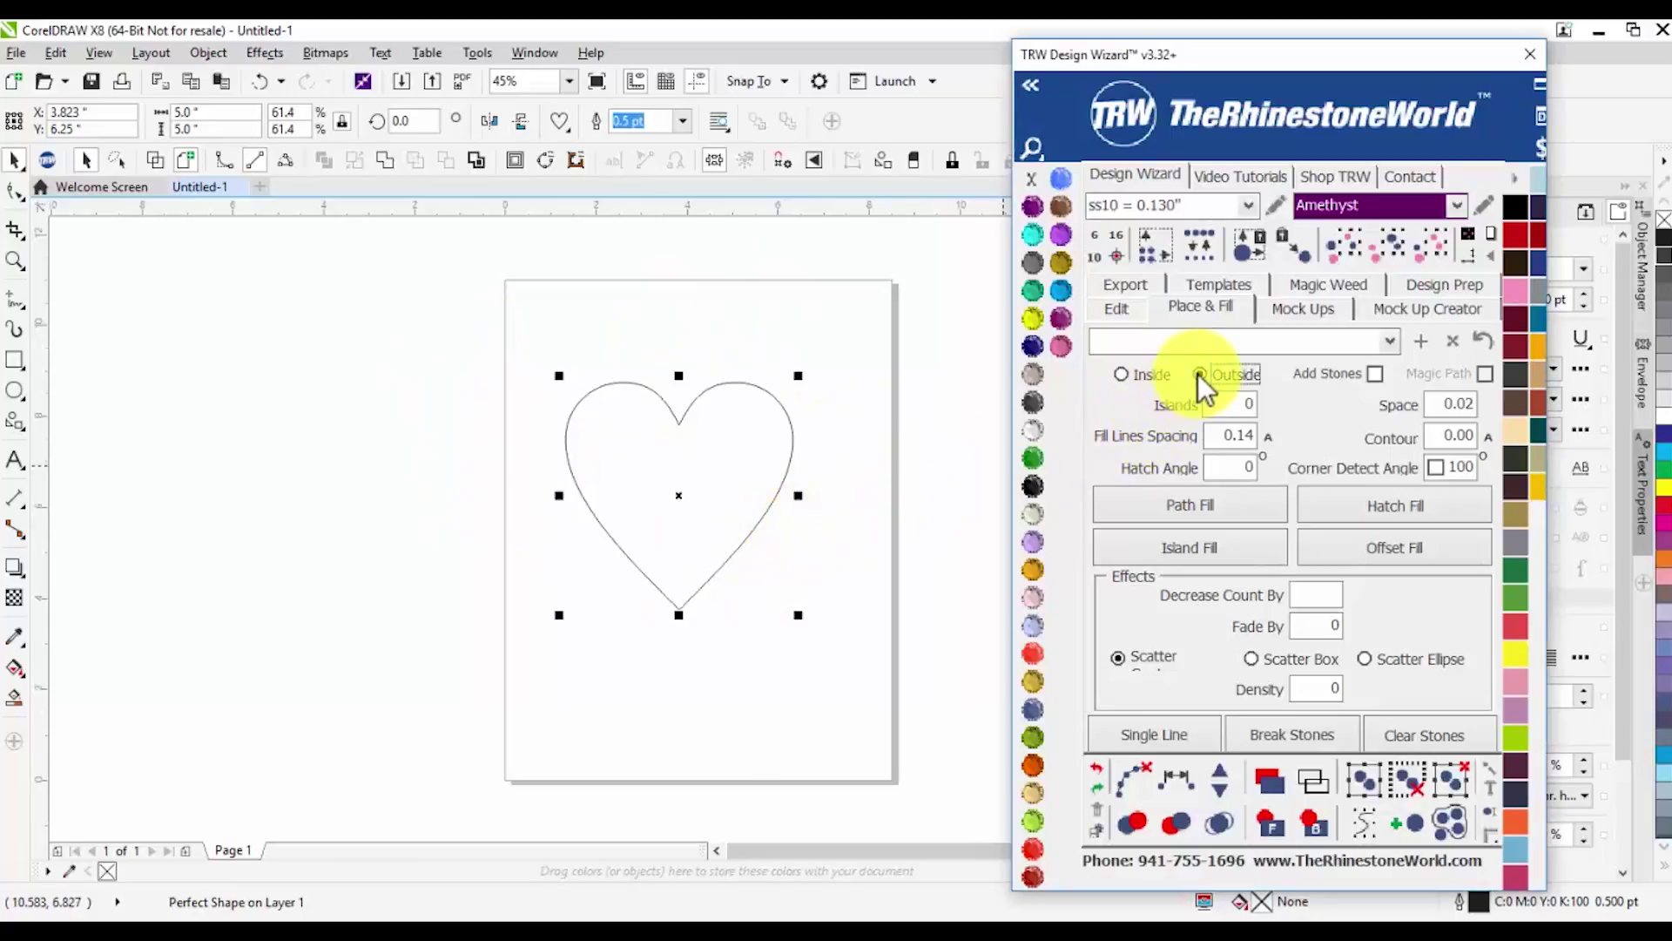
click(1375, 373)
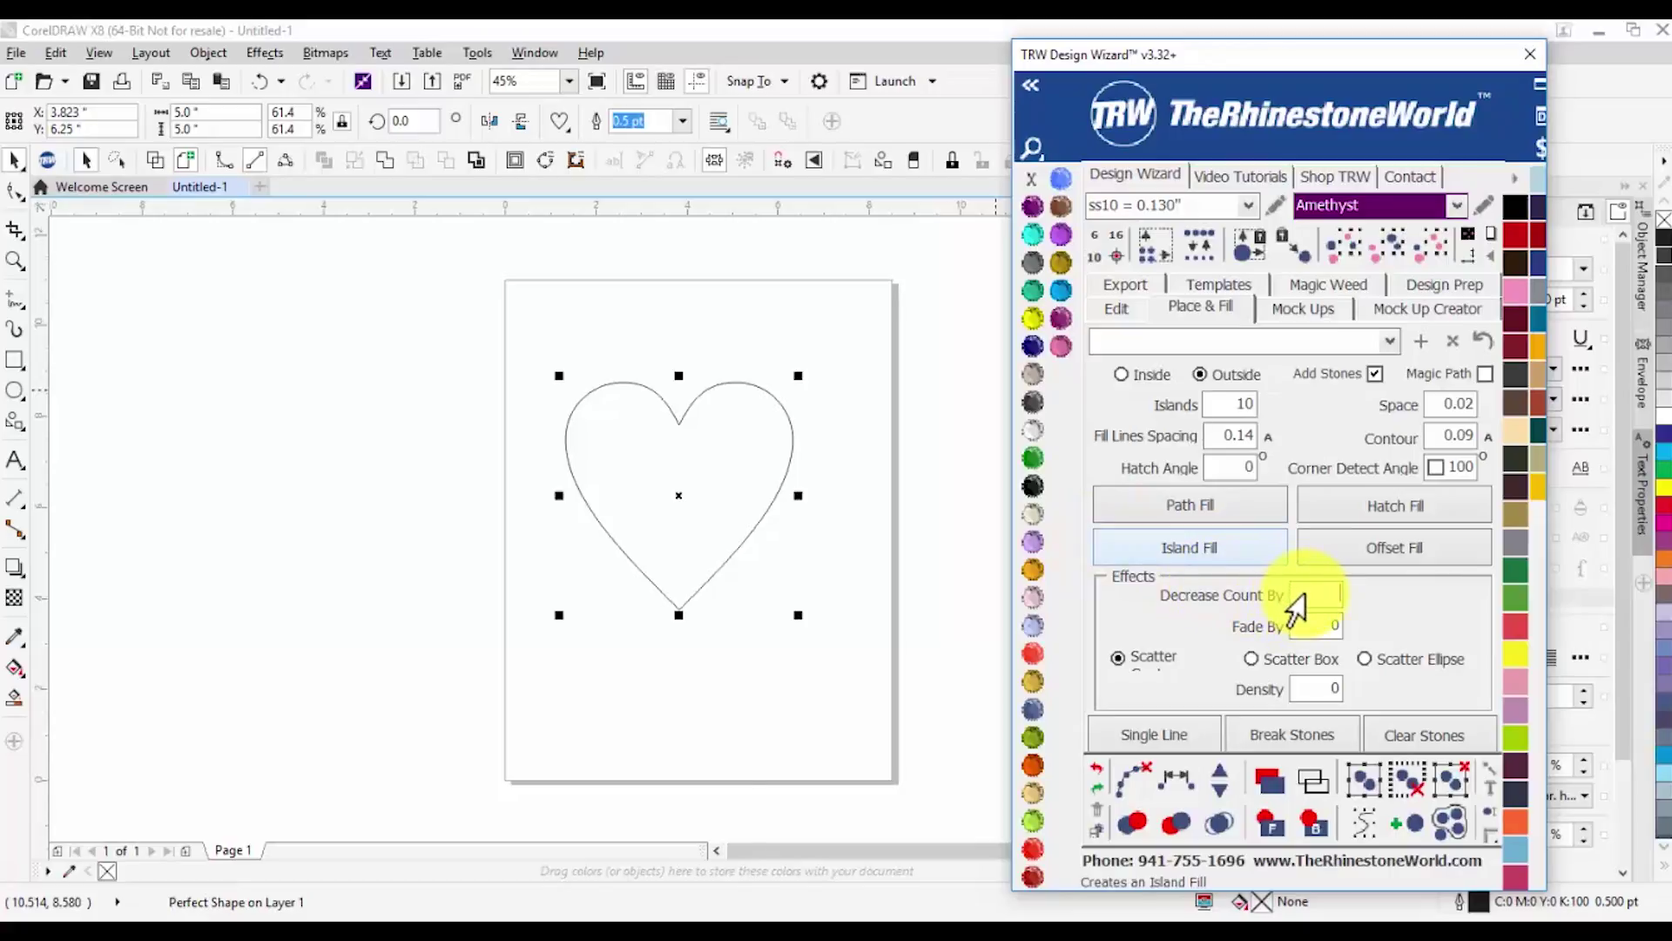
double_click(1240, 402)
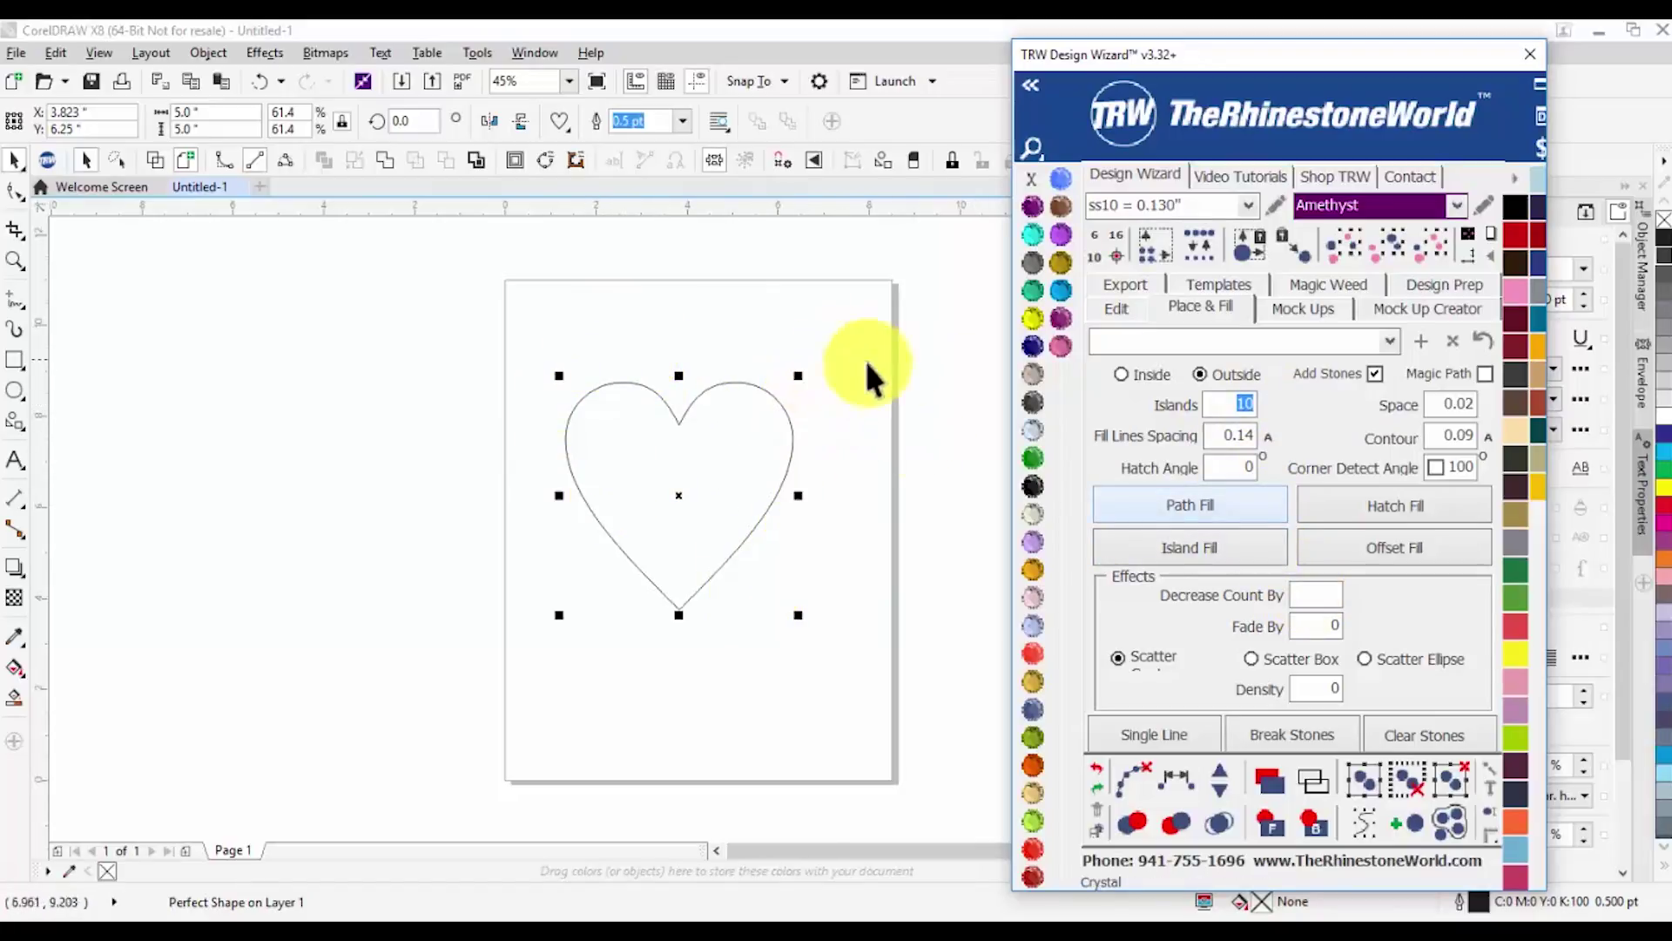
click(1314, 598)
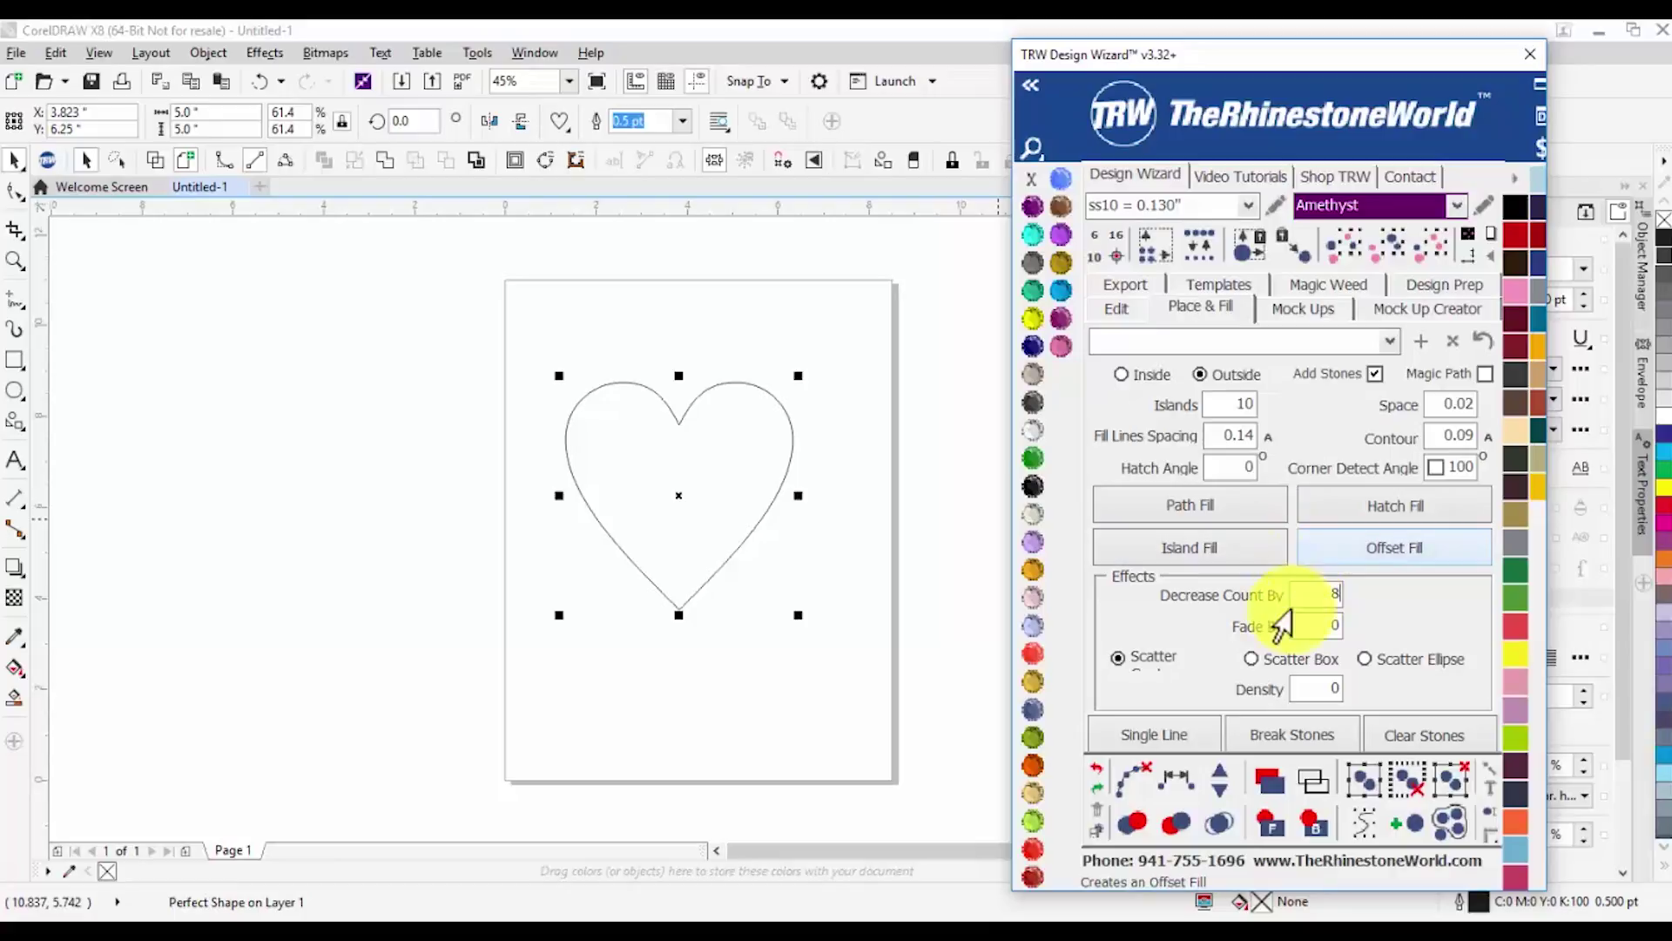
click(1342, 628)
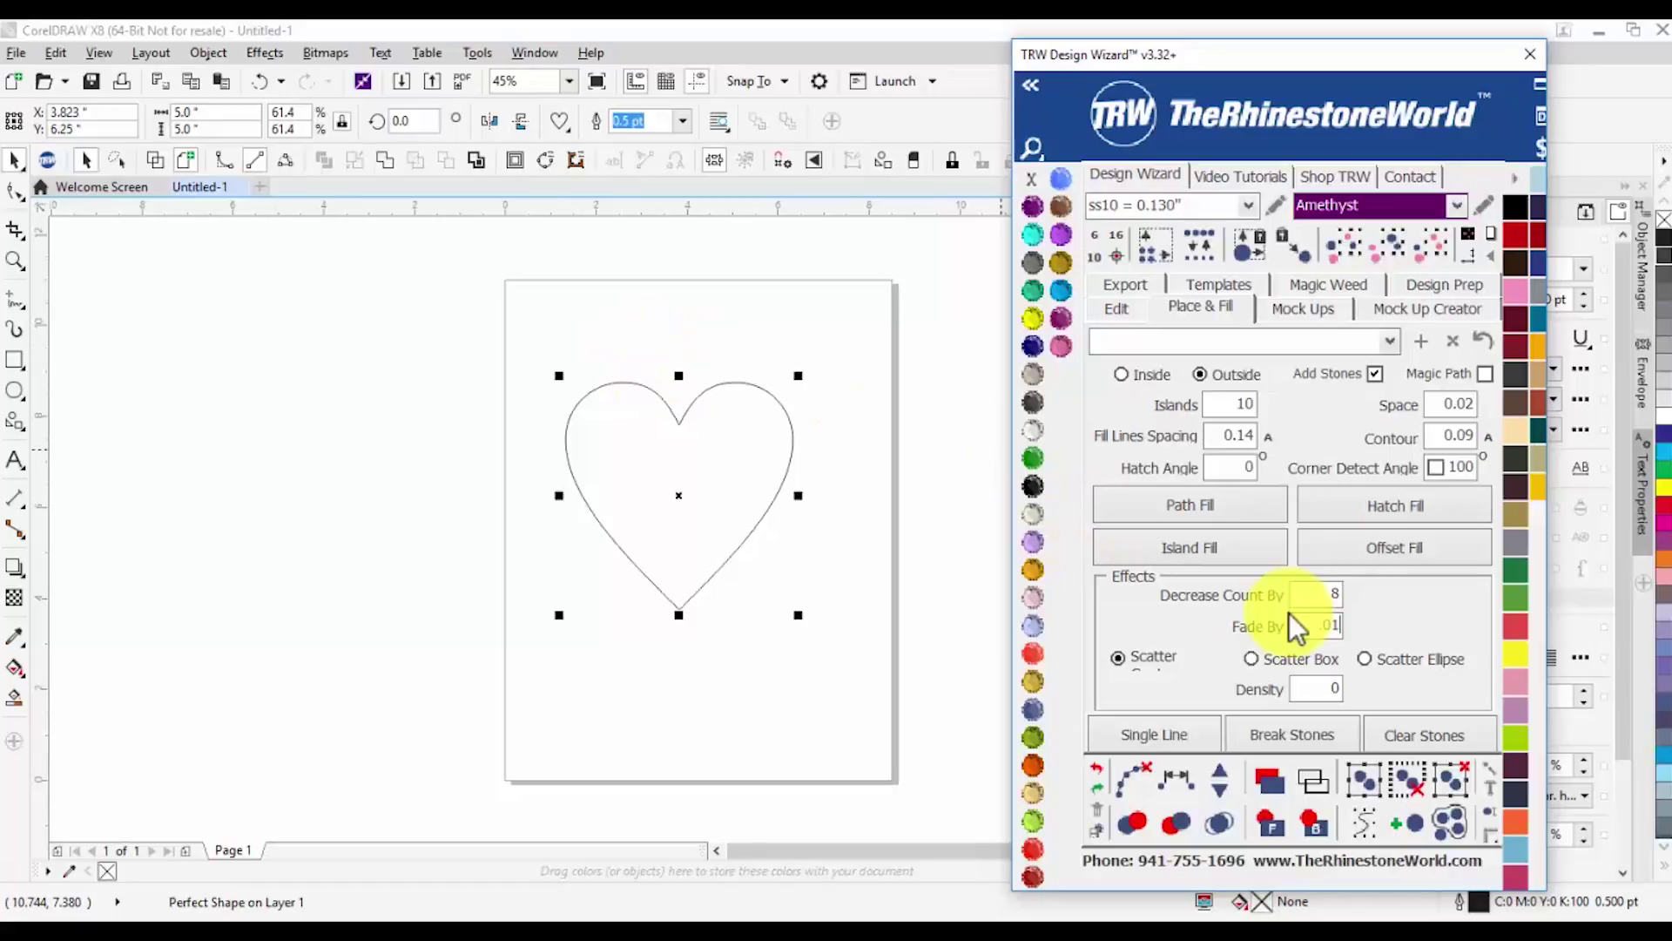
Apply an Island Fill of Amethyst ss10 stones around the outside of the heart
click(716, 686)
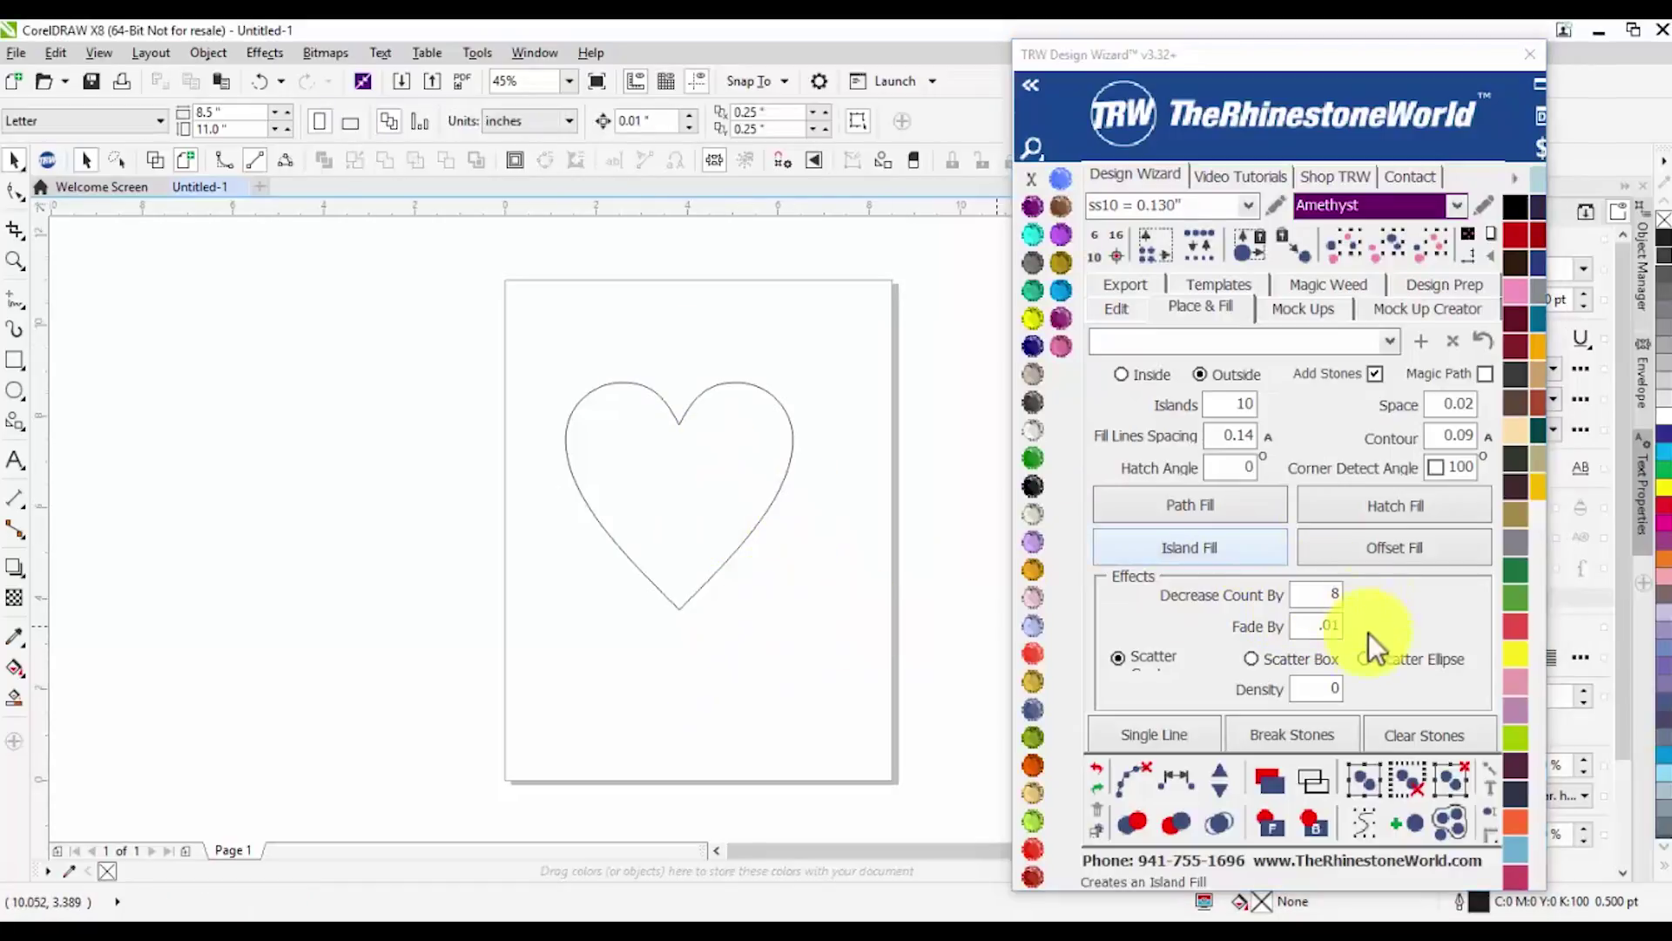
click(725, 474)
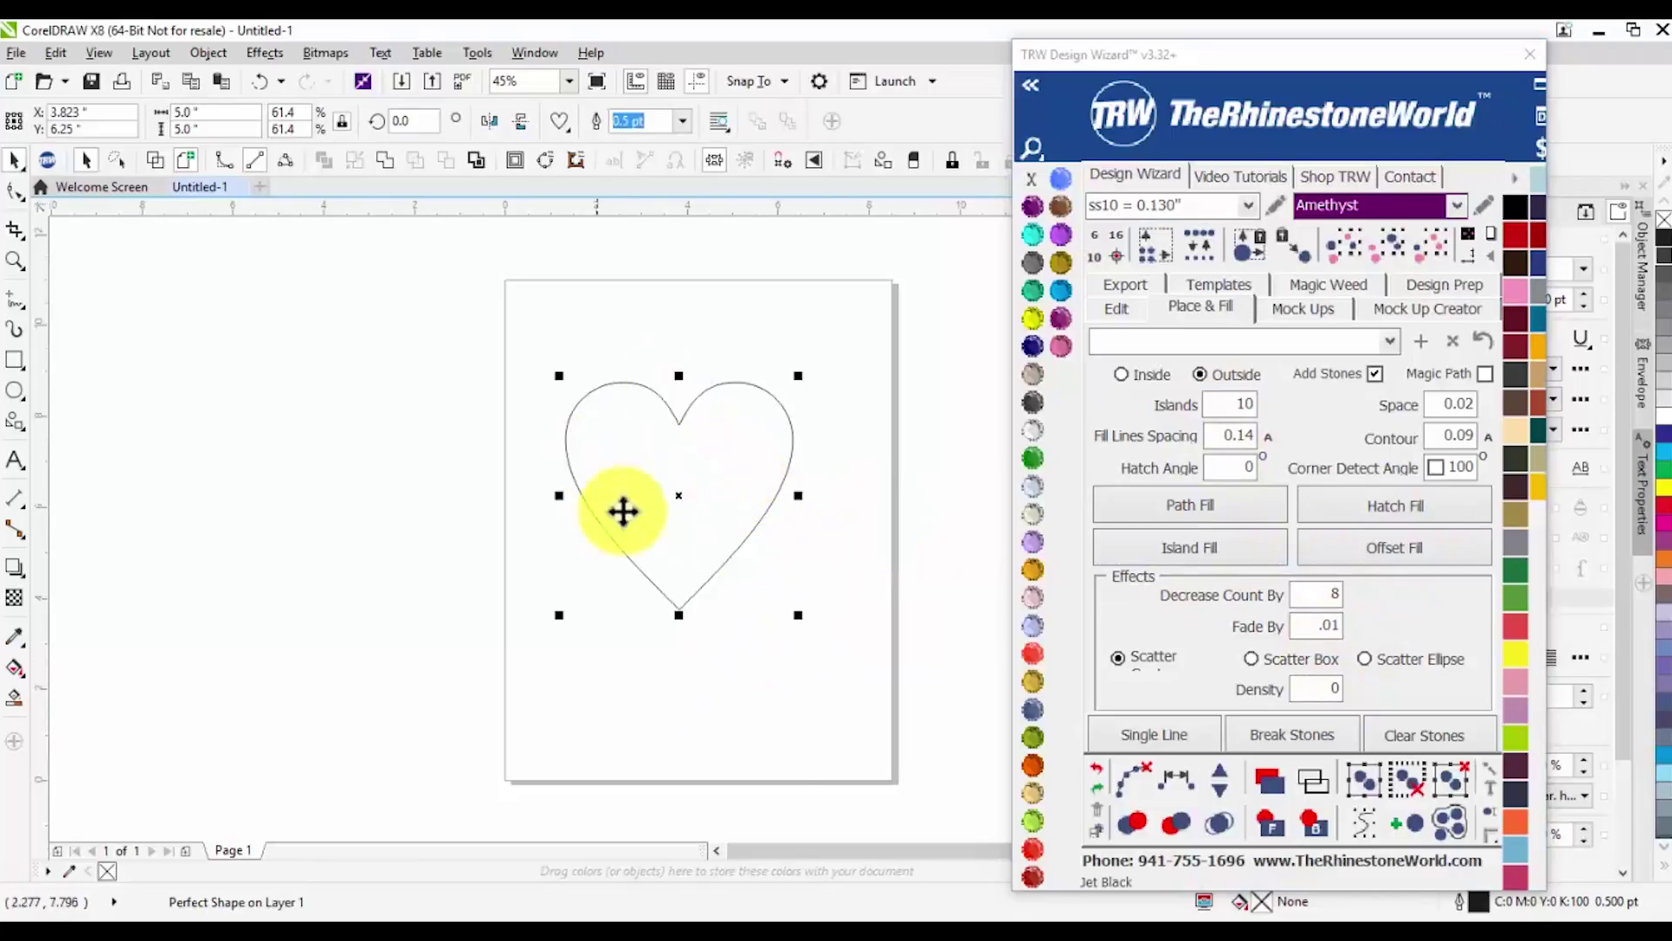
click(1223, 553)
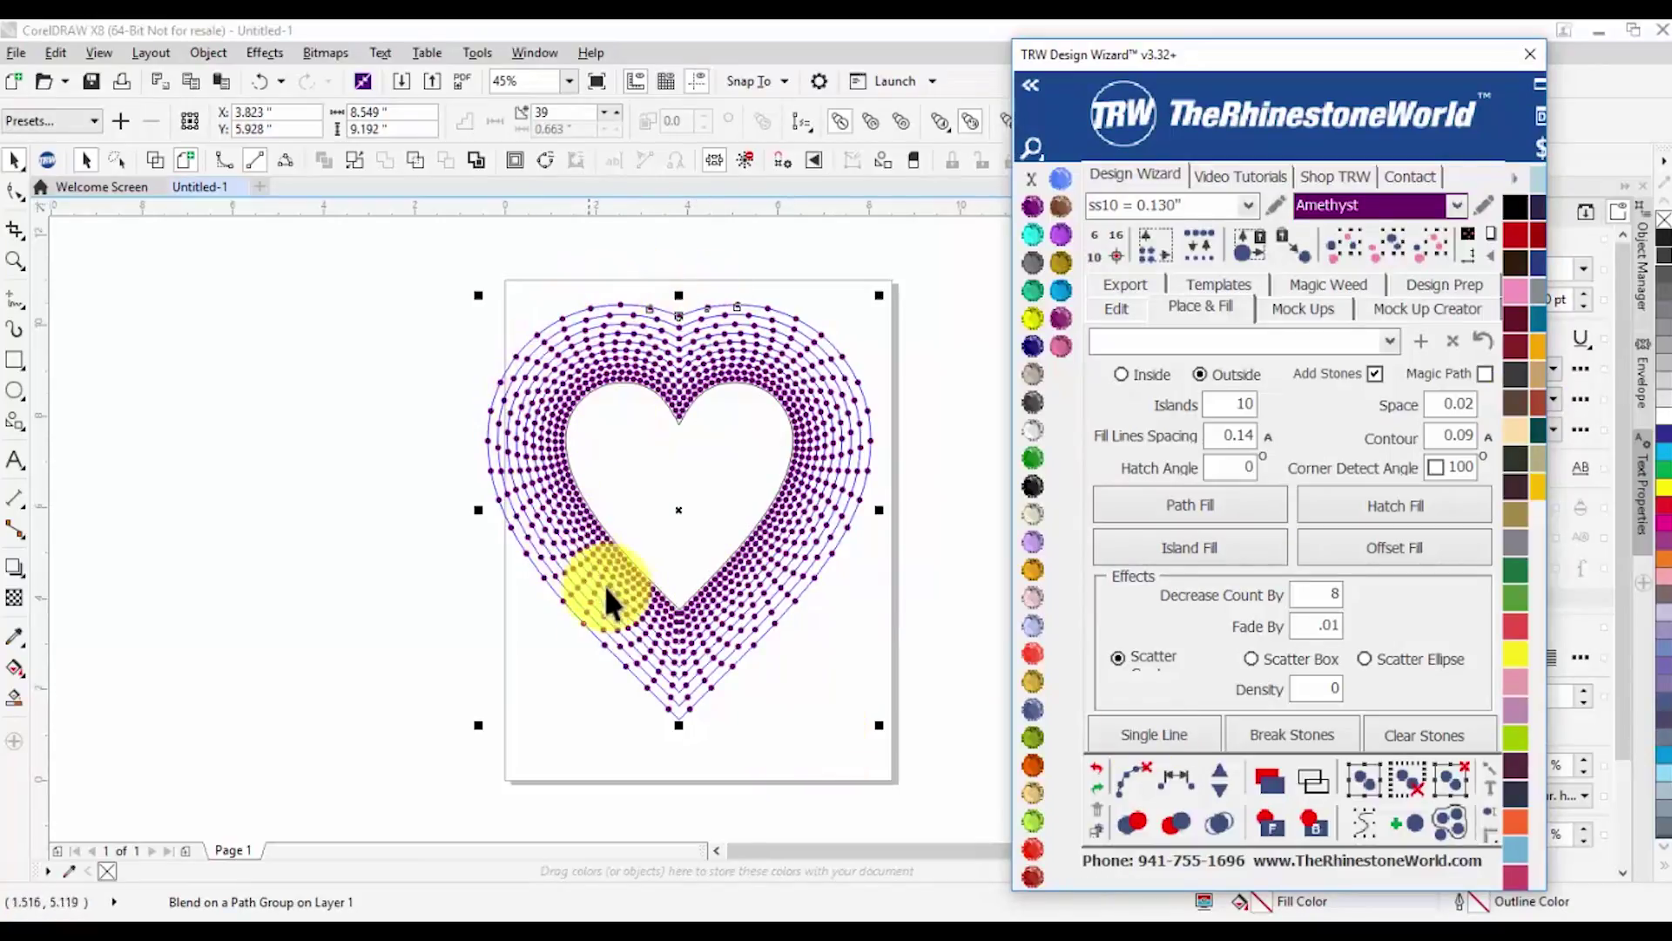
Examine the stone spacing and overlaps around the heart's bottom point
click(752, 717)
scroll(672, 631, up, 3)
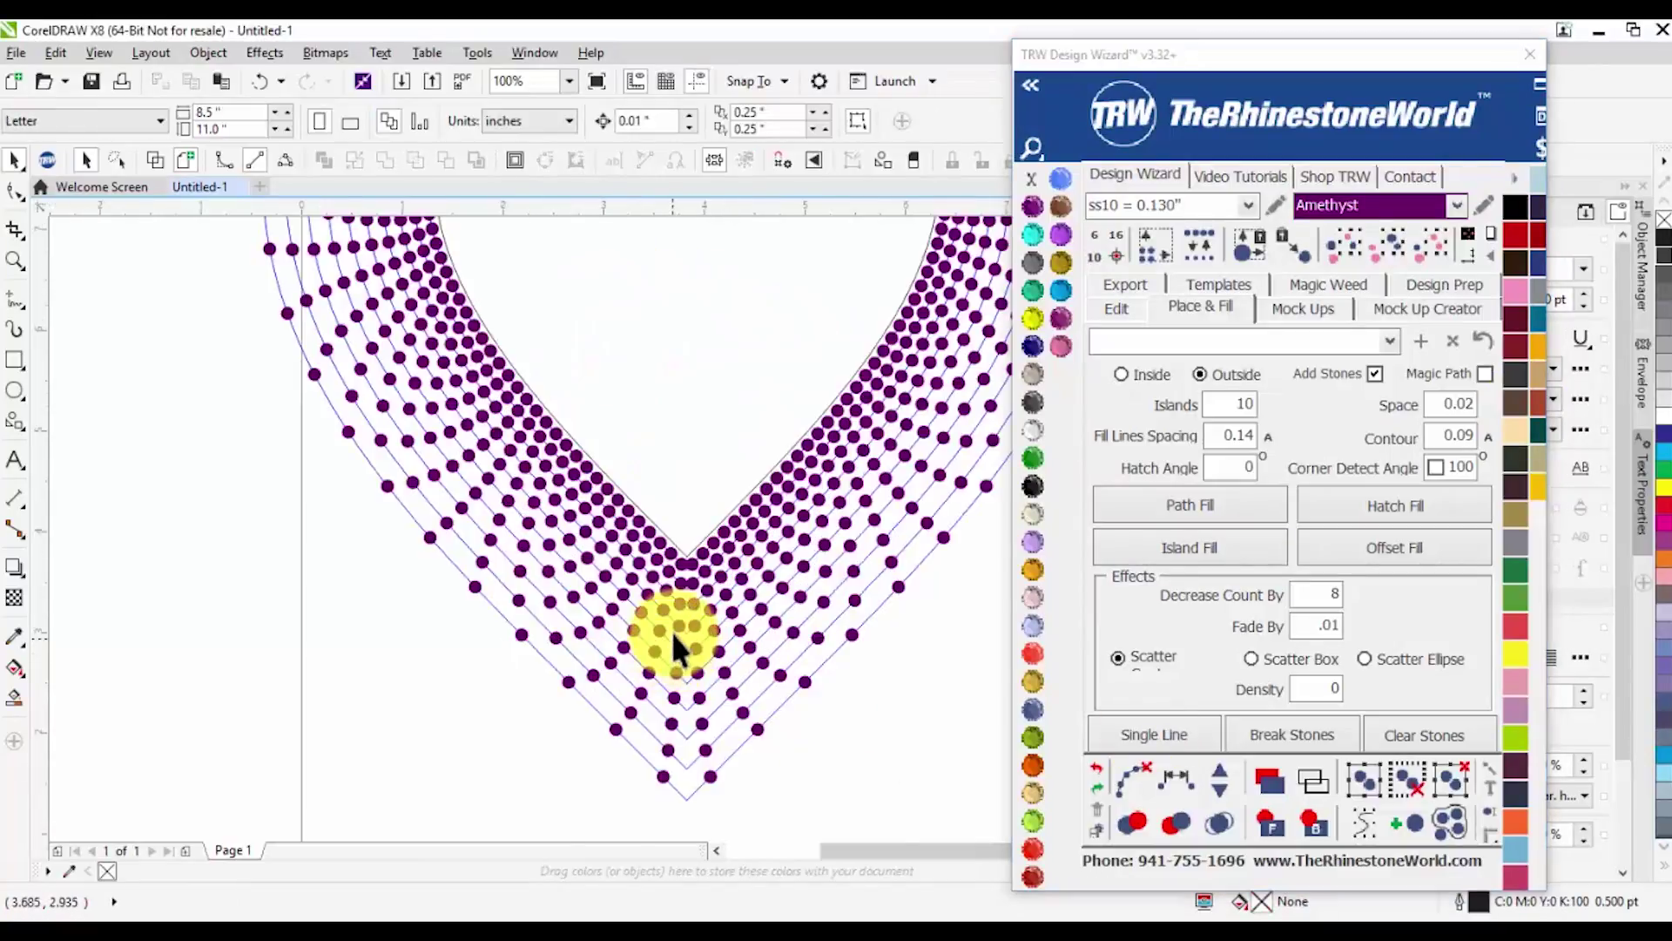
scroll(671, 631, up, 2)
scroll(656, 616, down, 2)
scroll(687, 552, up, 2)
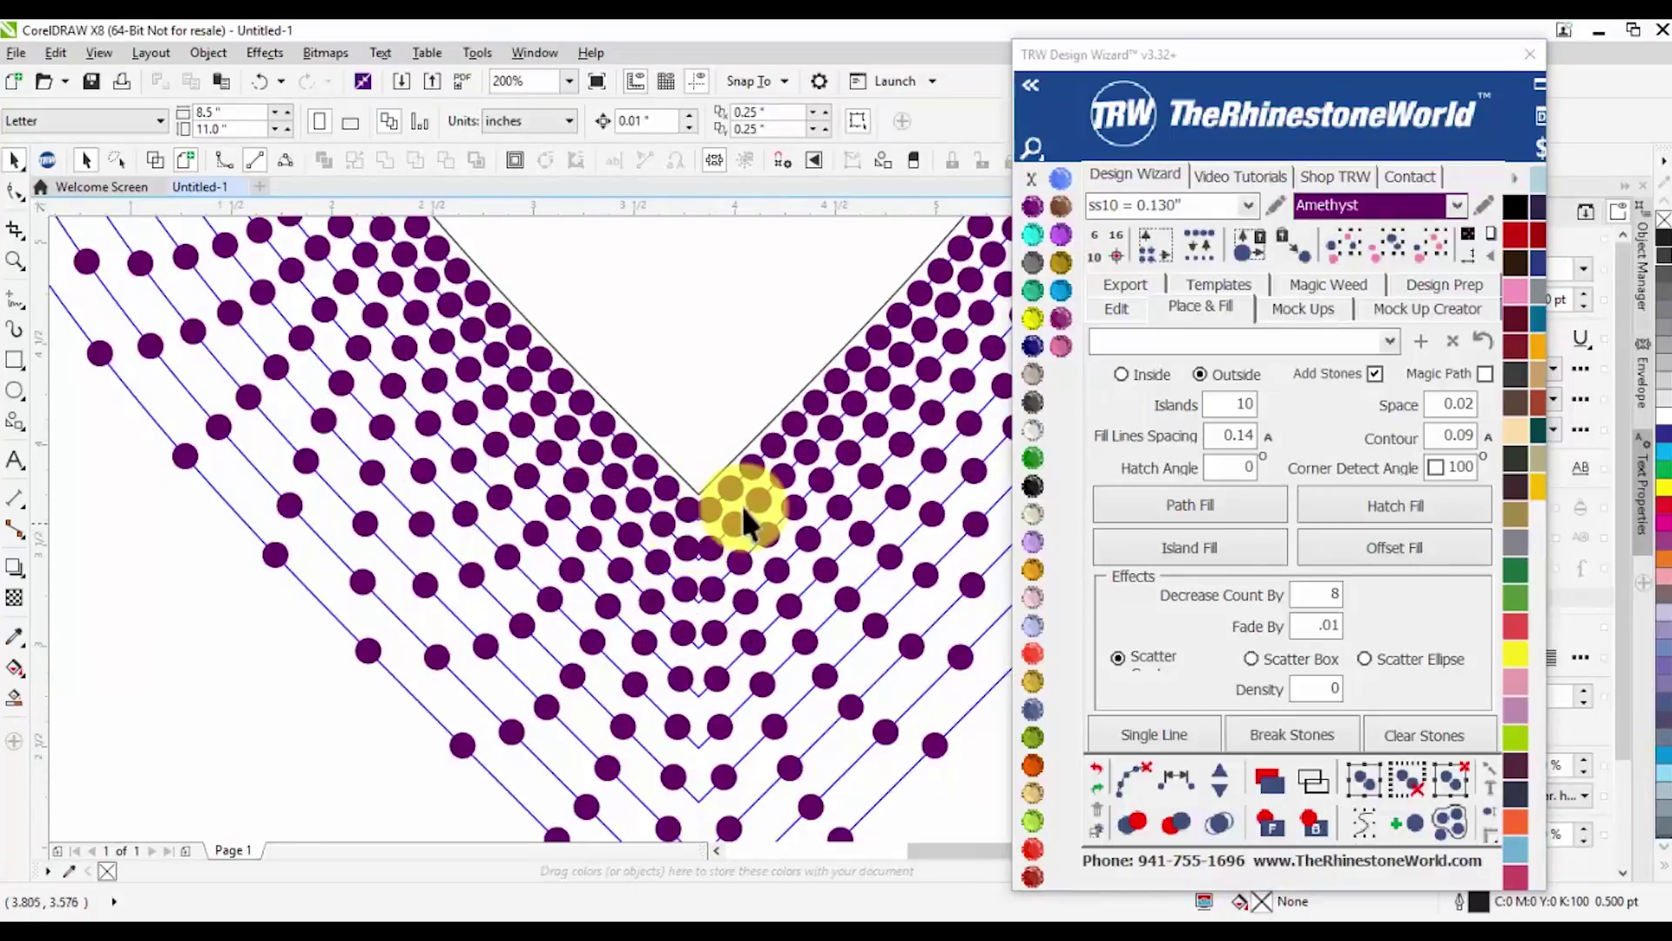
scroll(707, 535, up, 1)
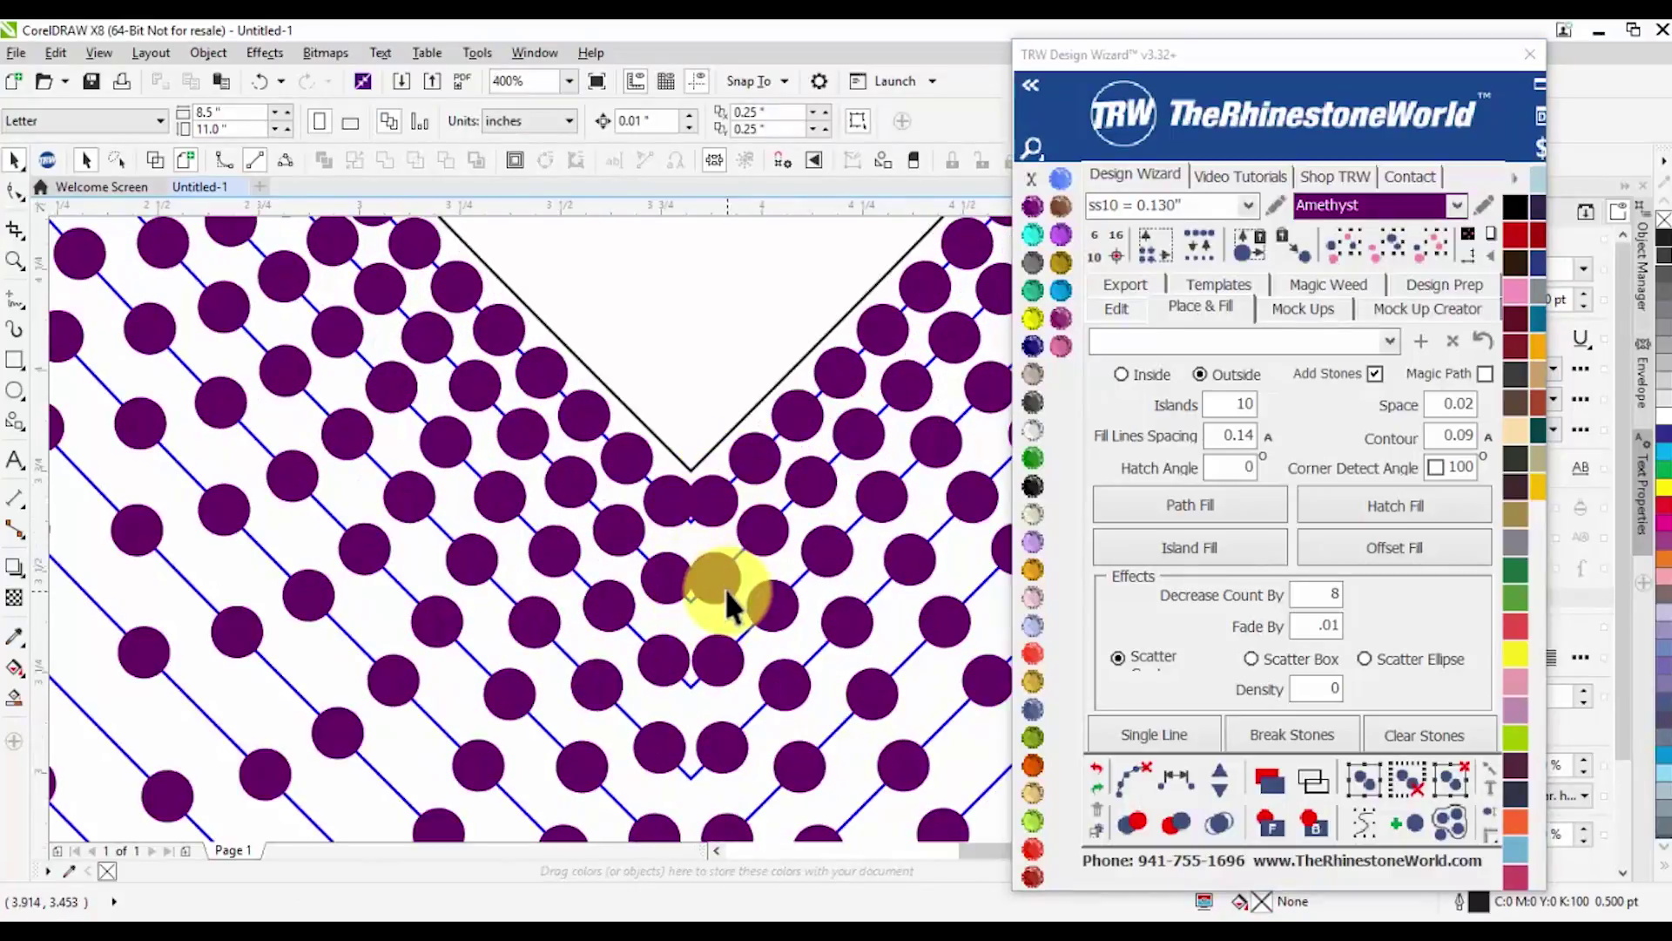
scroll(686, 532, down, 1)
scroll(684, 539, down, 3)
scroll(665, 478, up, 2)
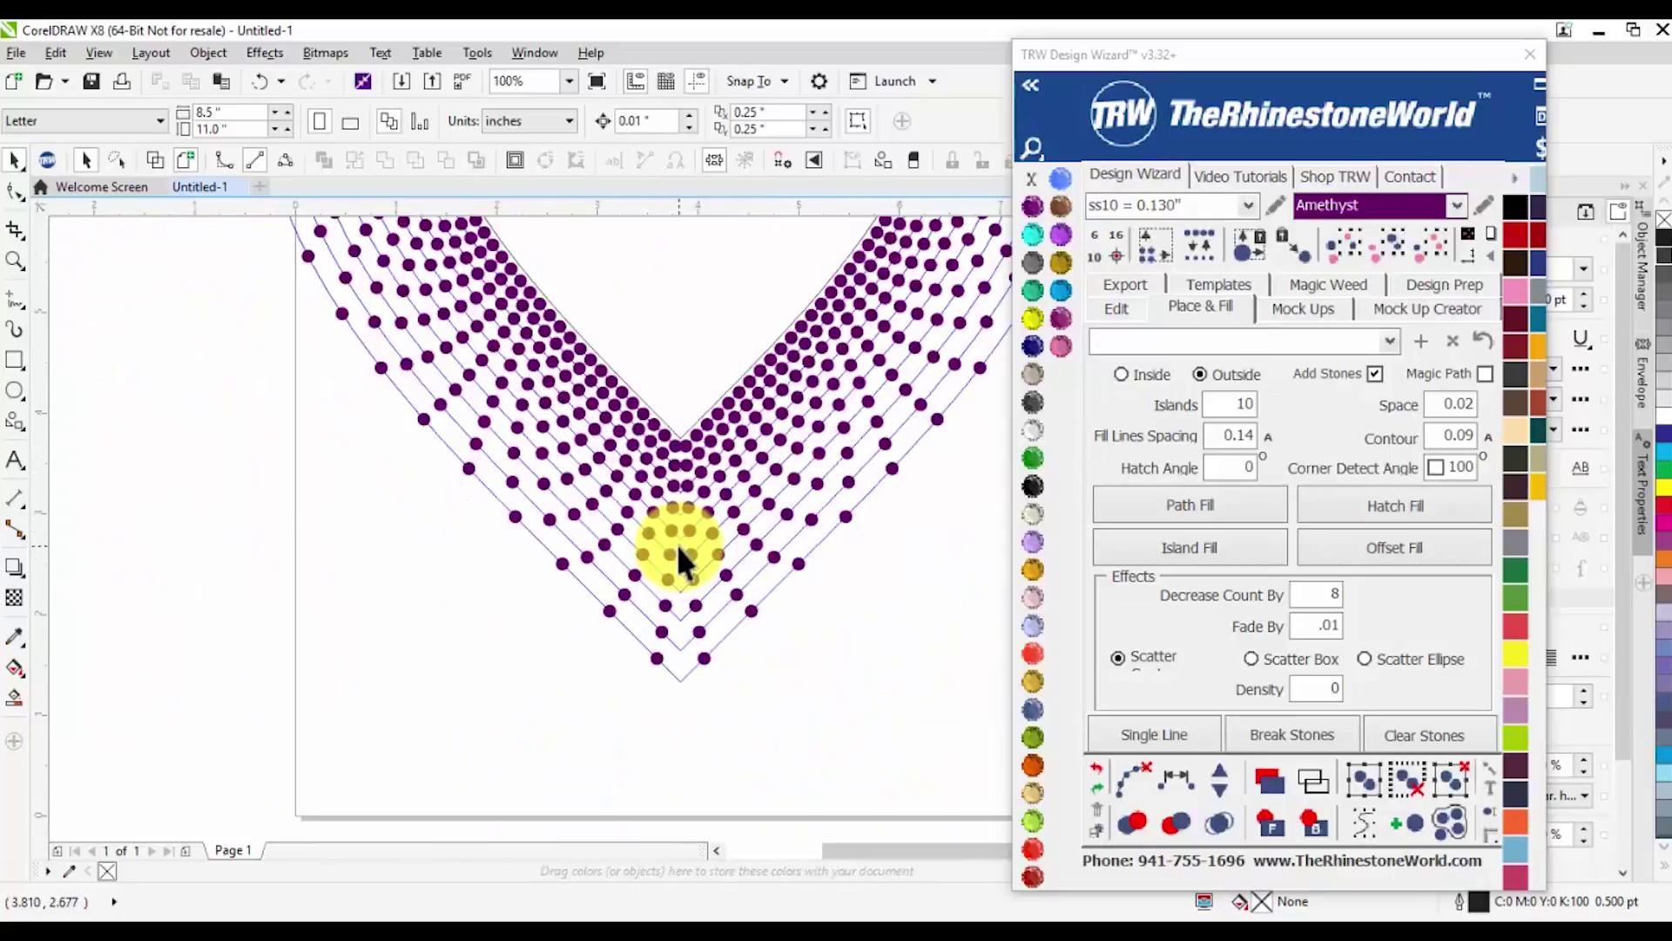
scroll(664, 454, up, 1)
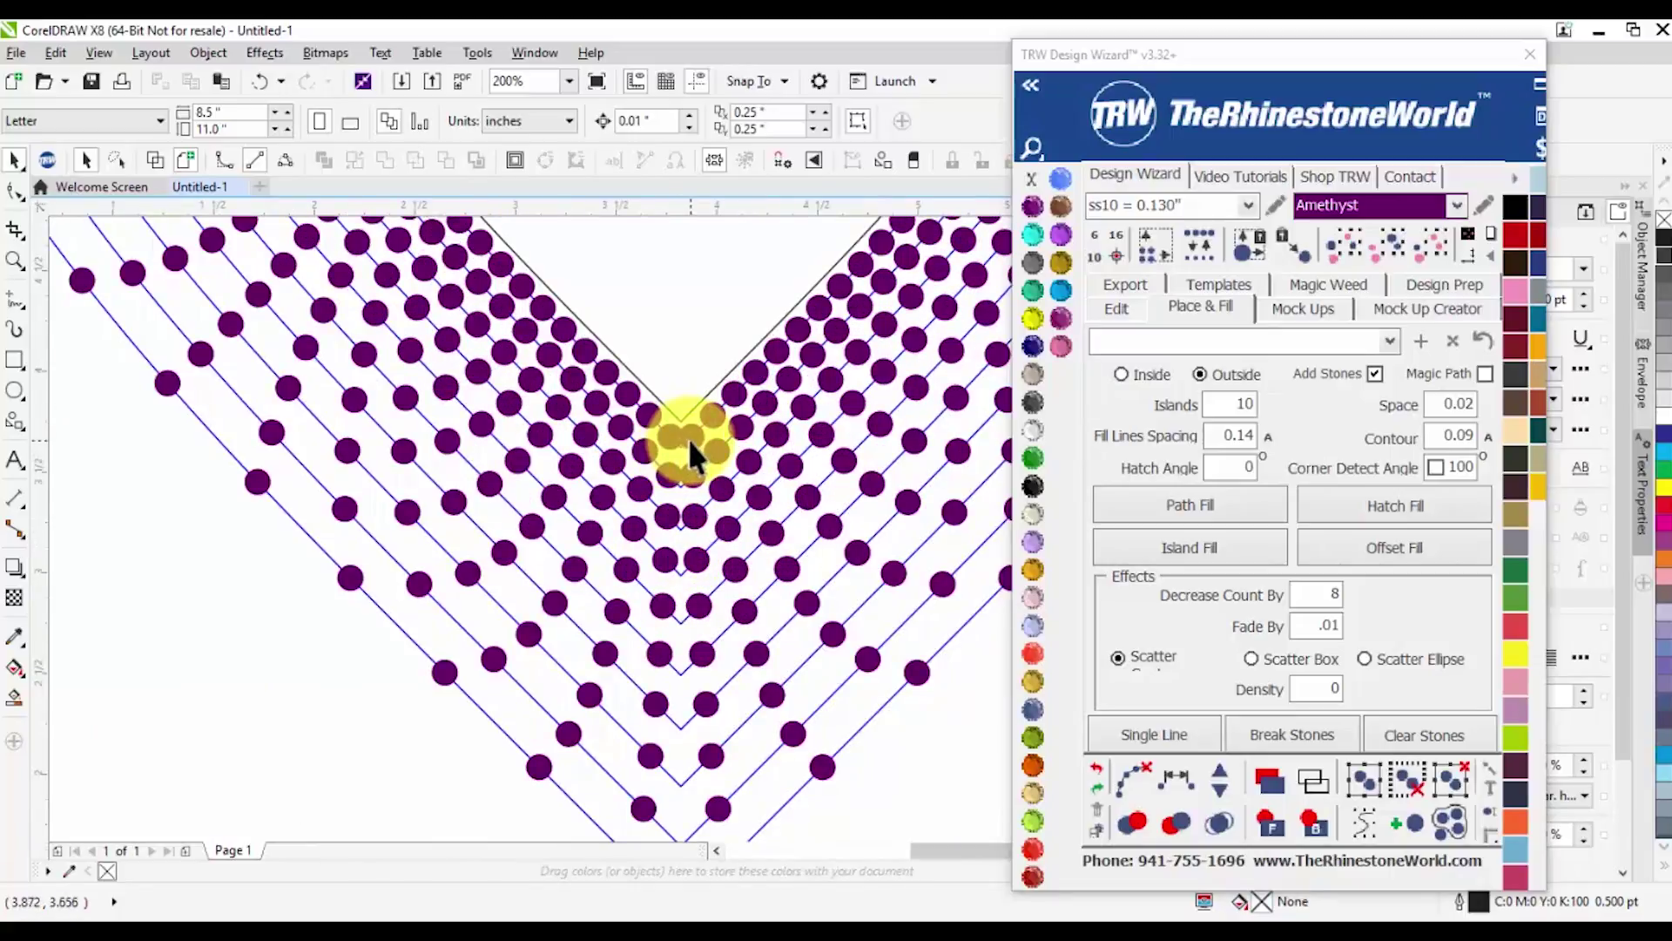
Try moving the innermost row of stones off to the side of the page, and undo the move
click(688, 438)
scroll(689, 439, down, 2)
drag(691, 440, 343, 601)
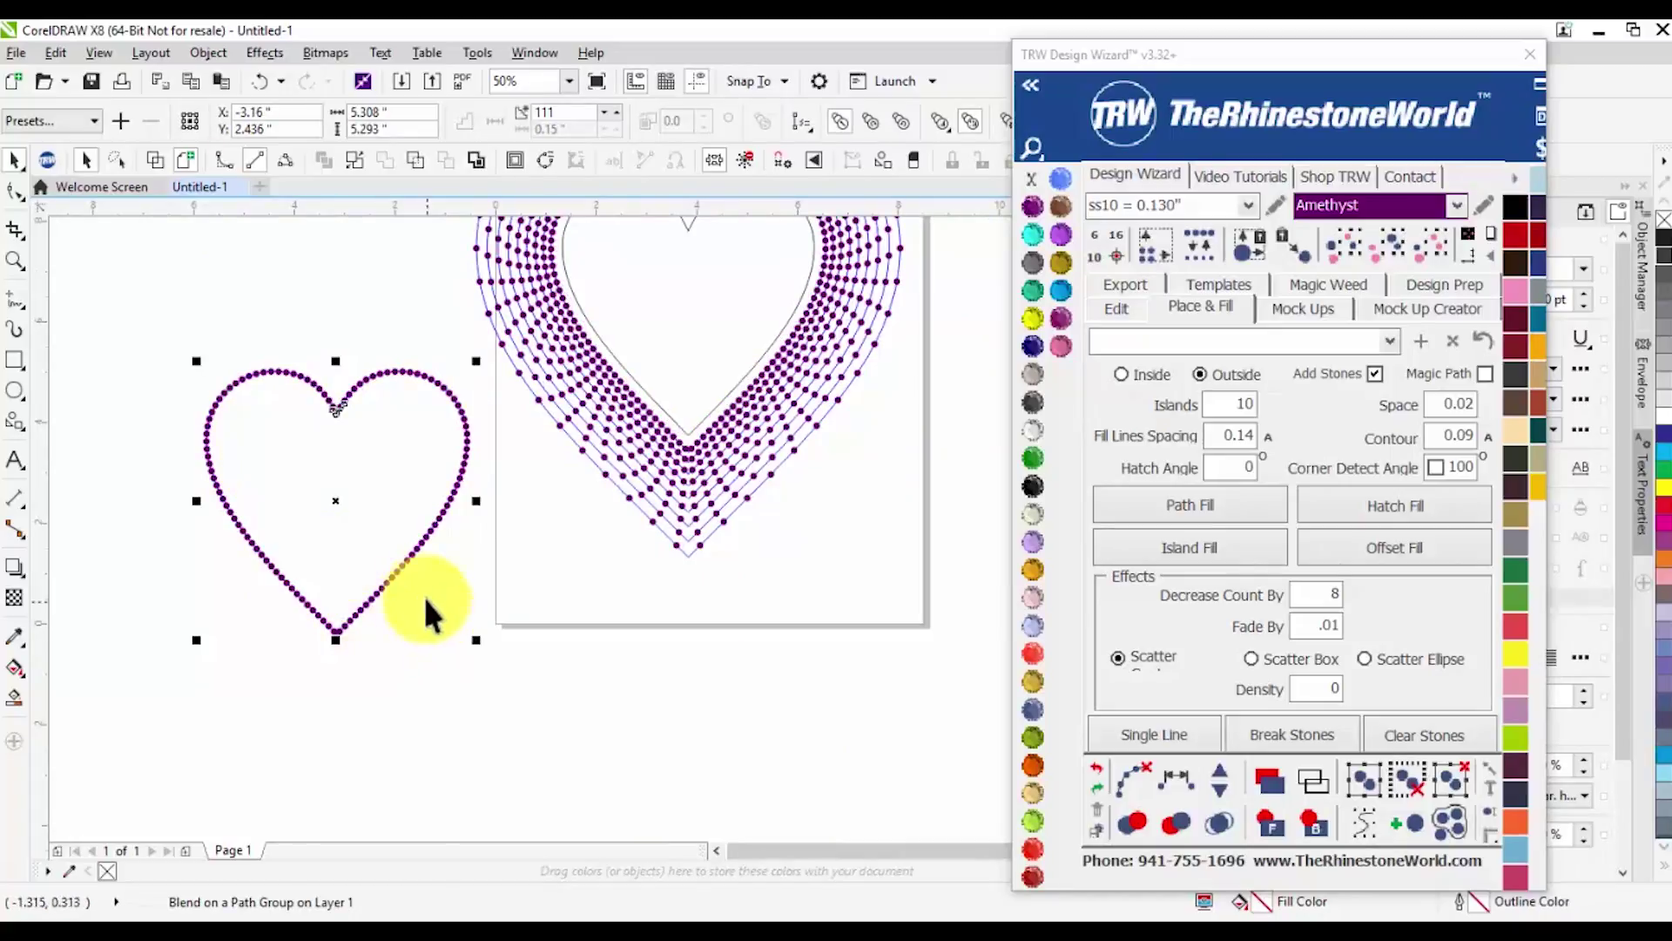
key(ctrl+z)
Remove one stone from each of the two innermost rows around the heart
scroll(689, 470, up, 3)
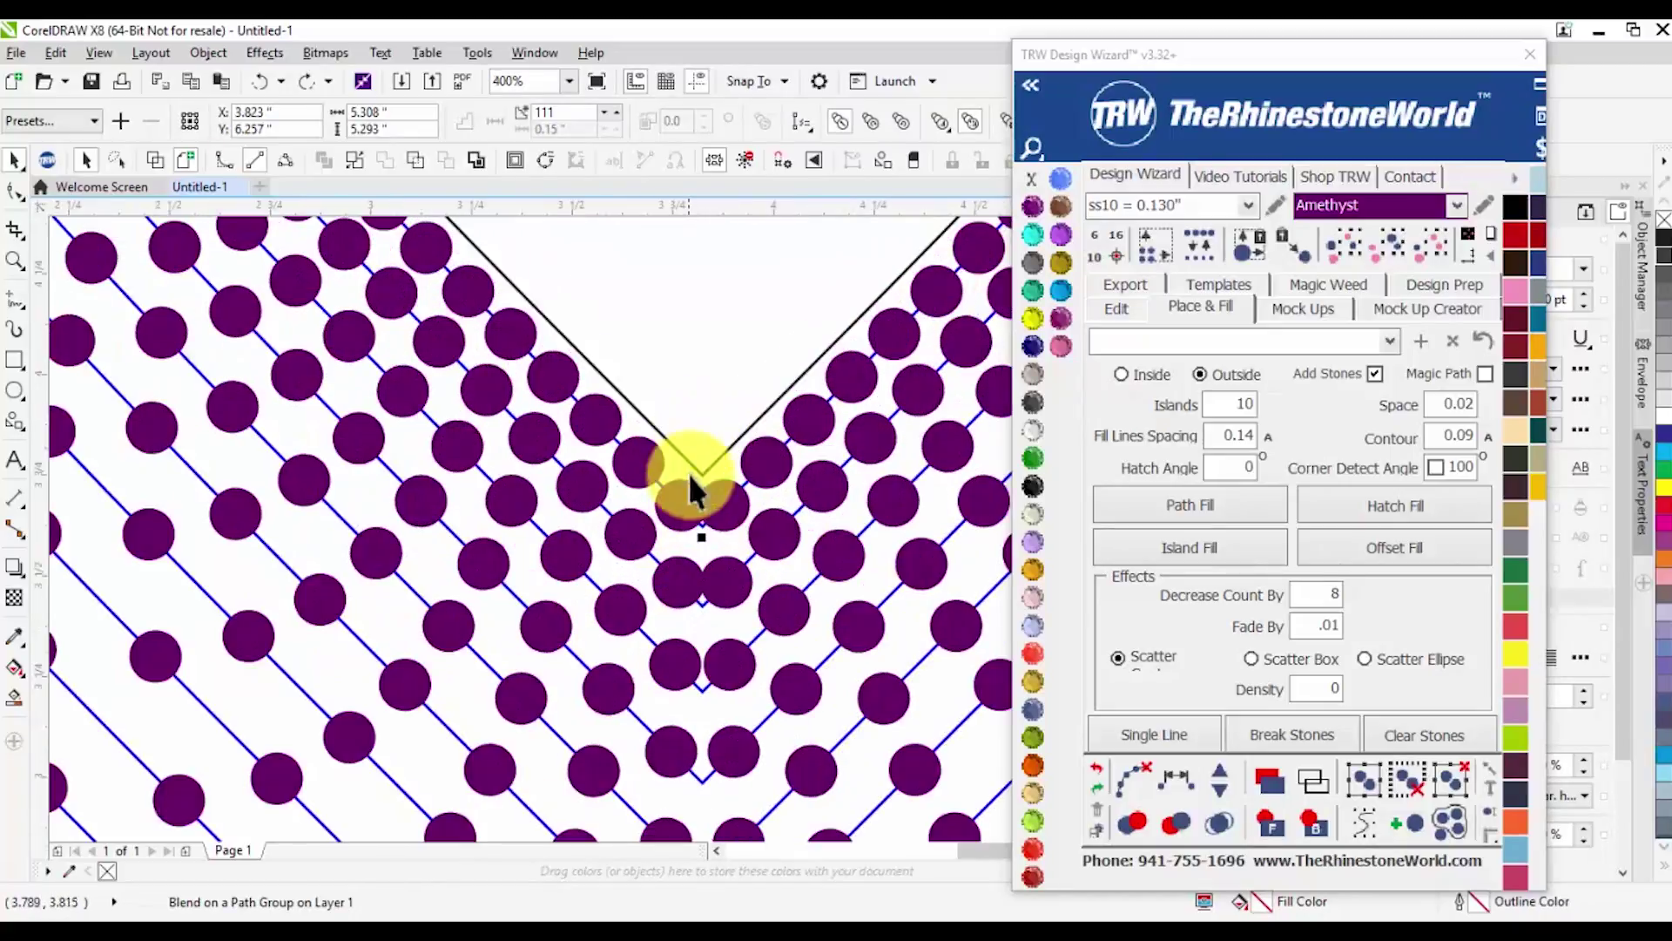
scroll(739, 505, down, 1)
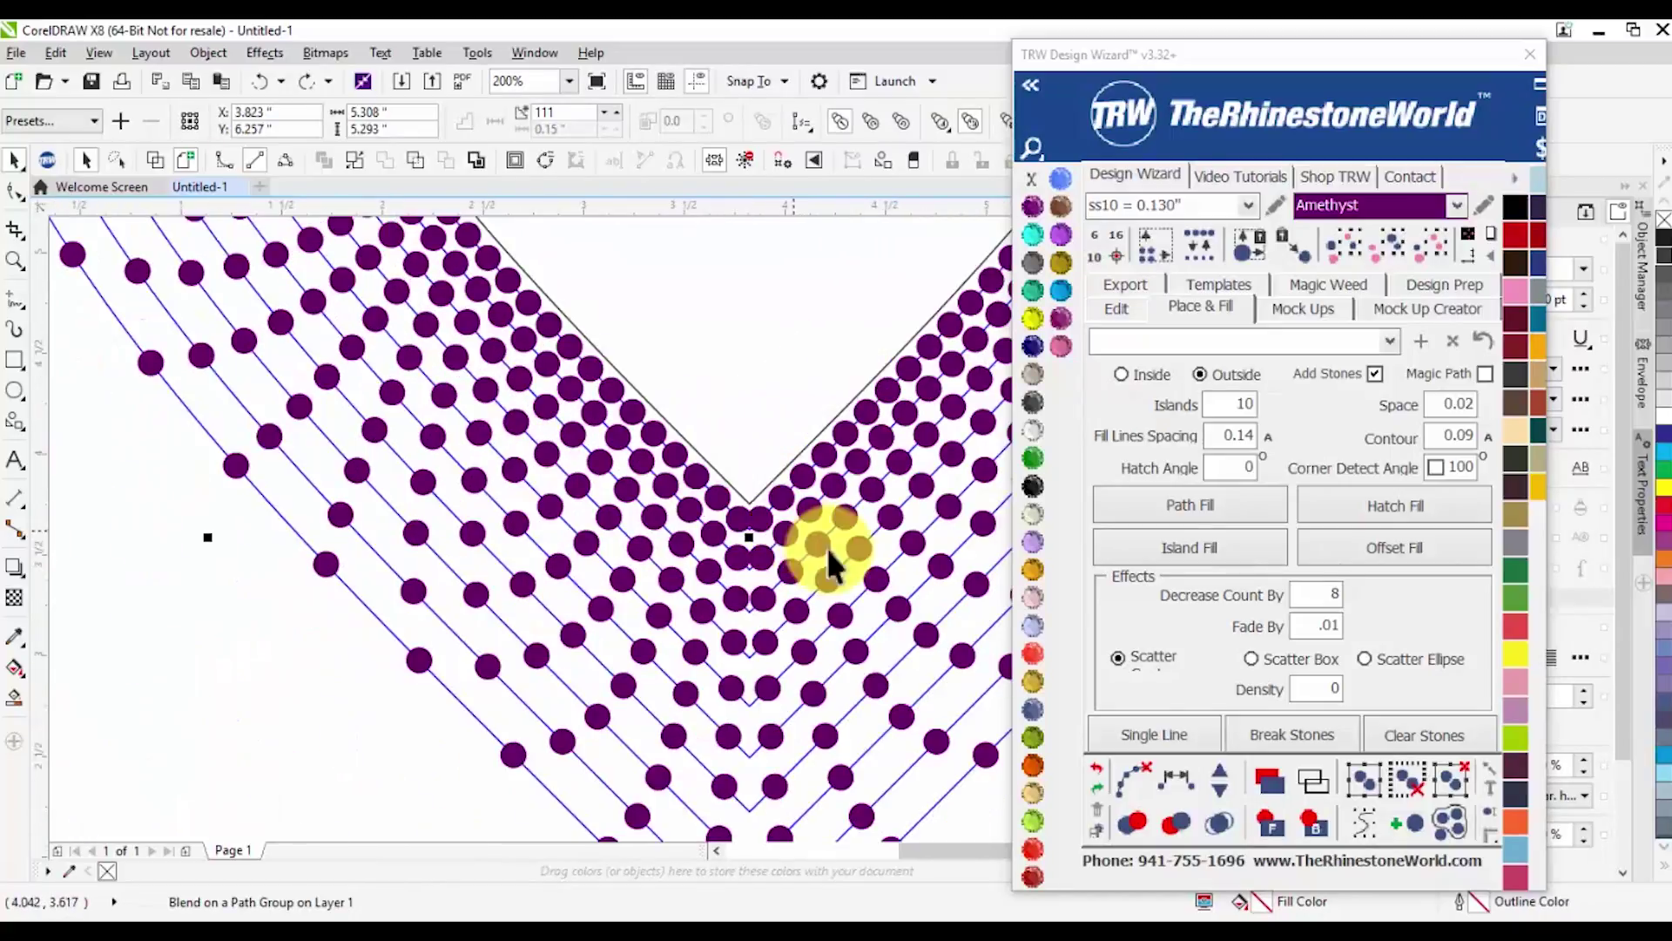
click(1220, 793)
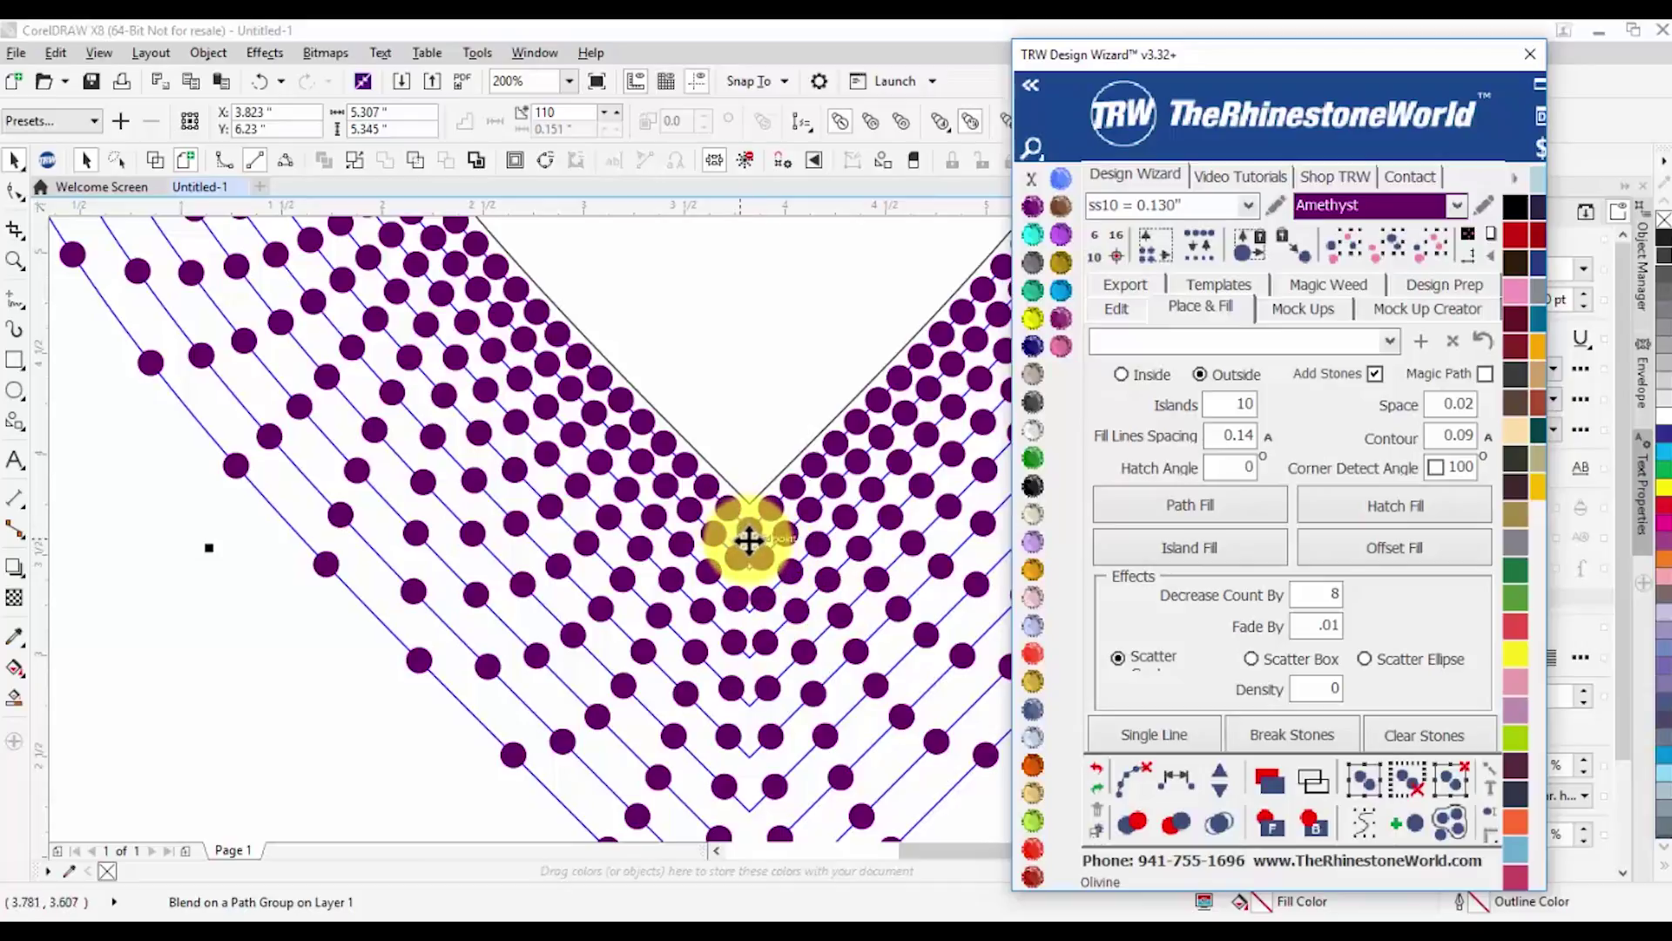
click(305, 721)
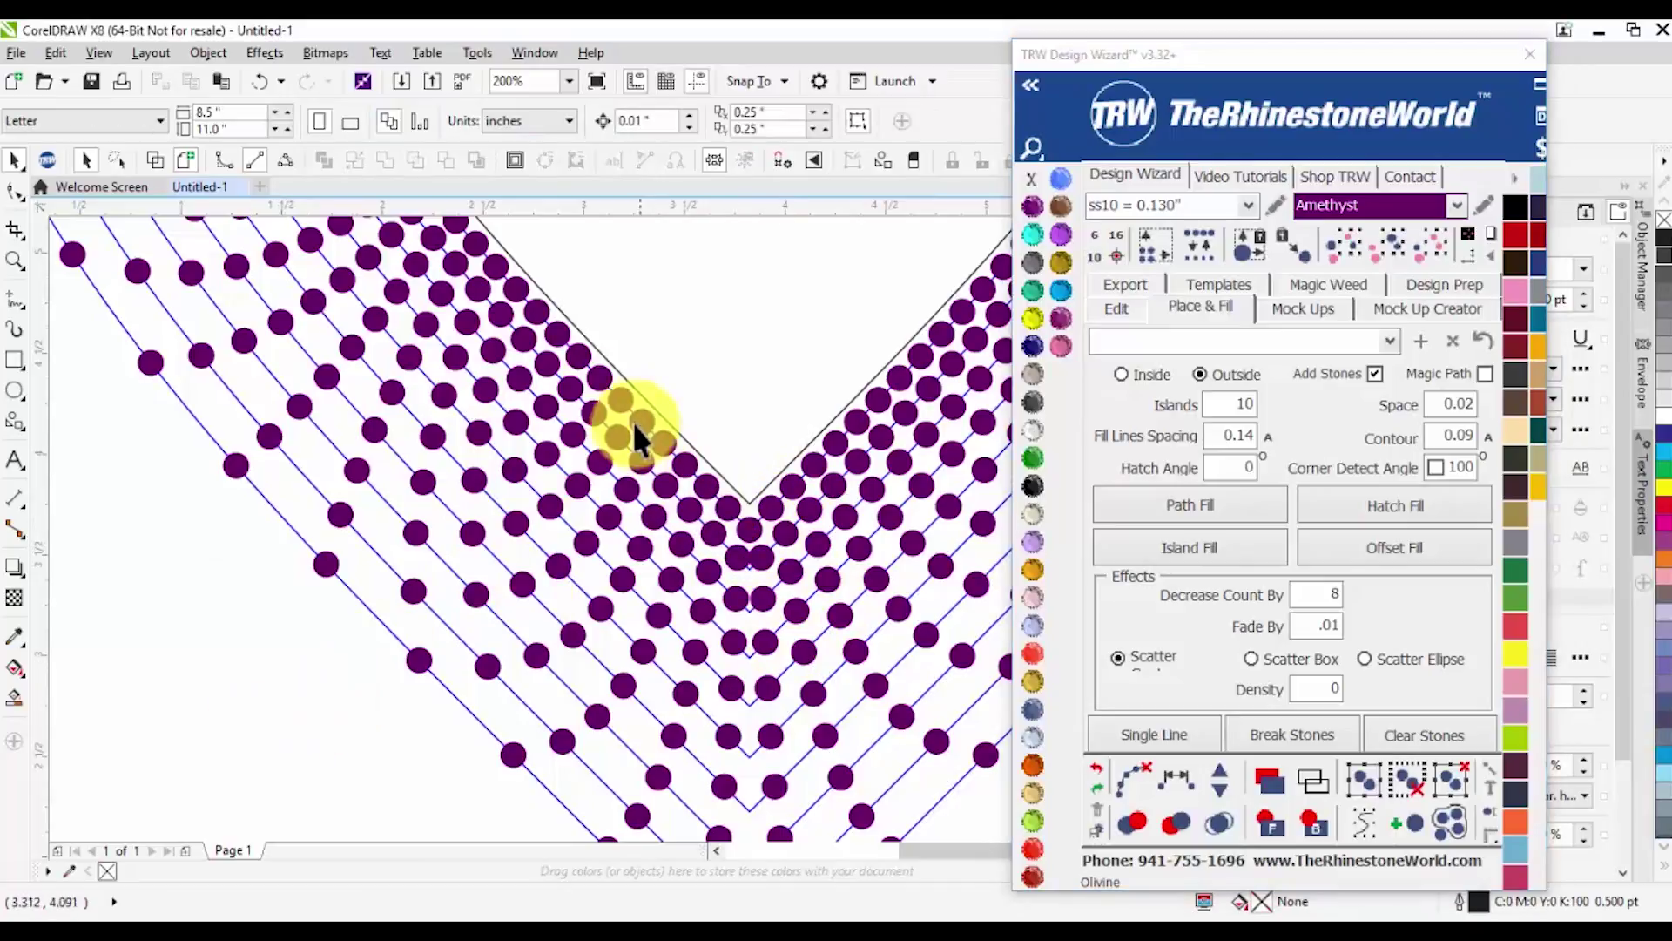
click(760, 561)
click(1224, 789)
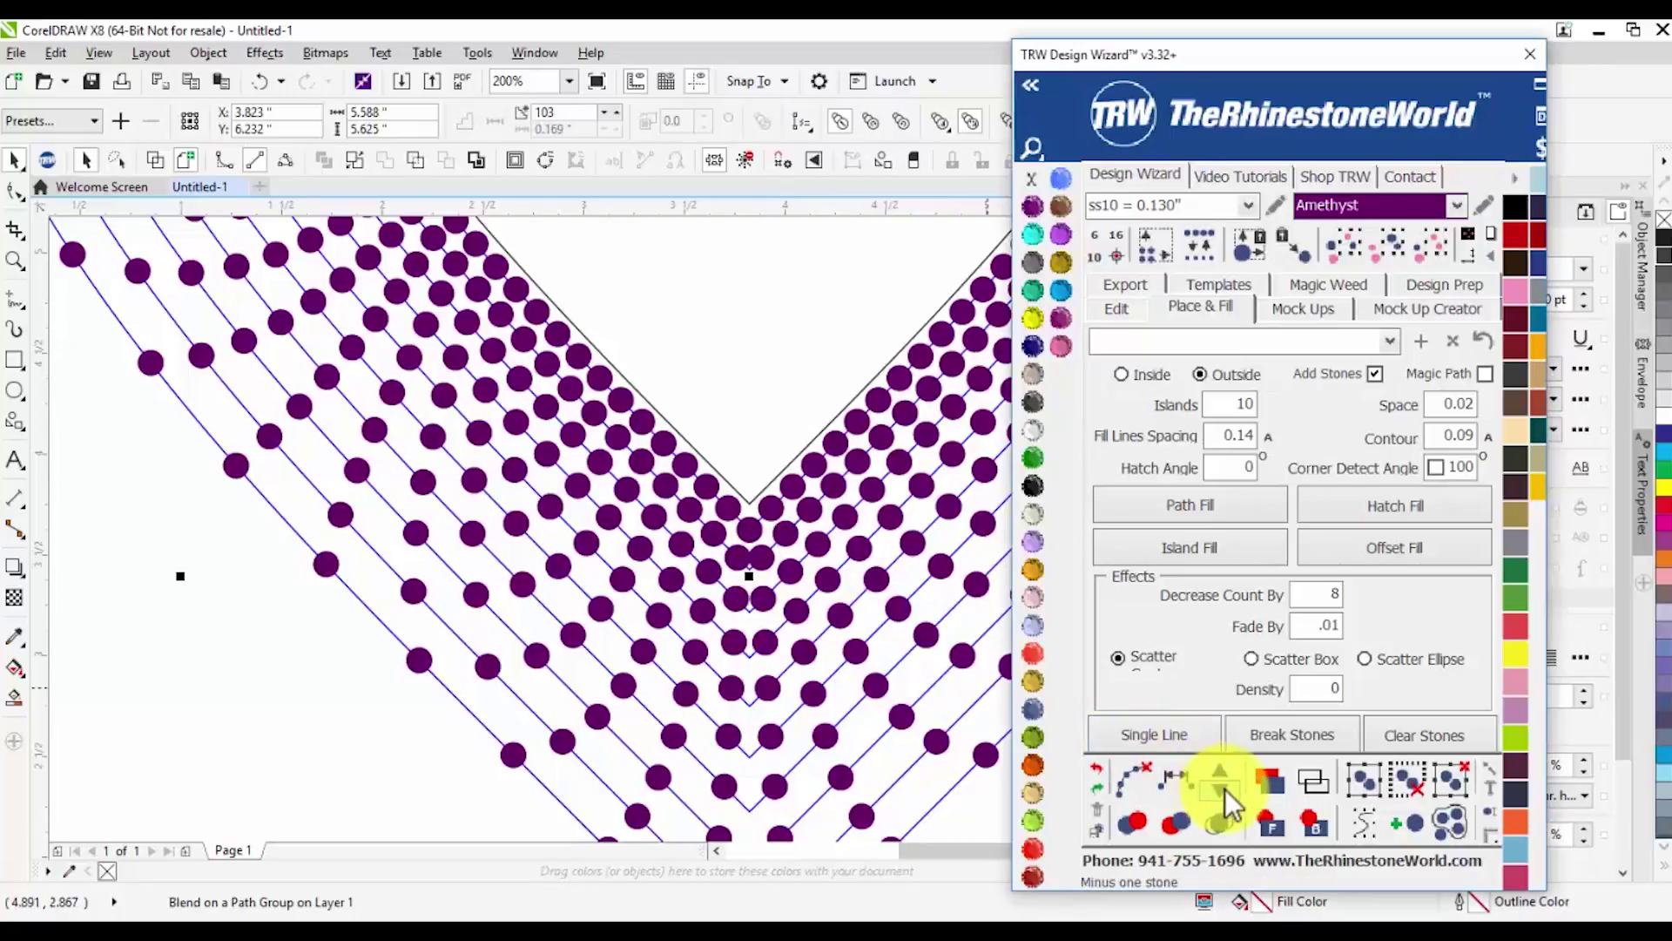
click(748, 599)
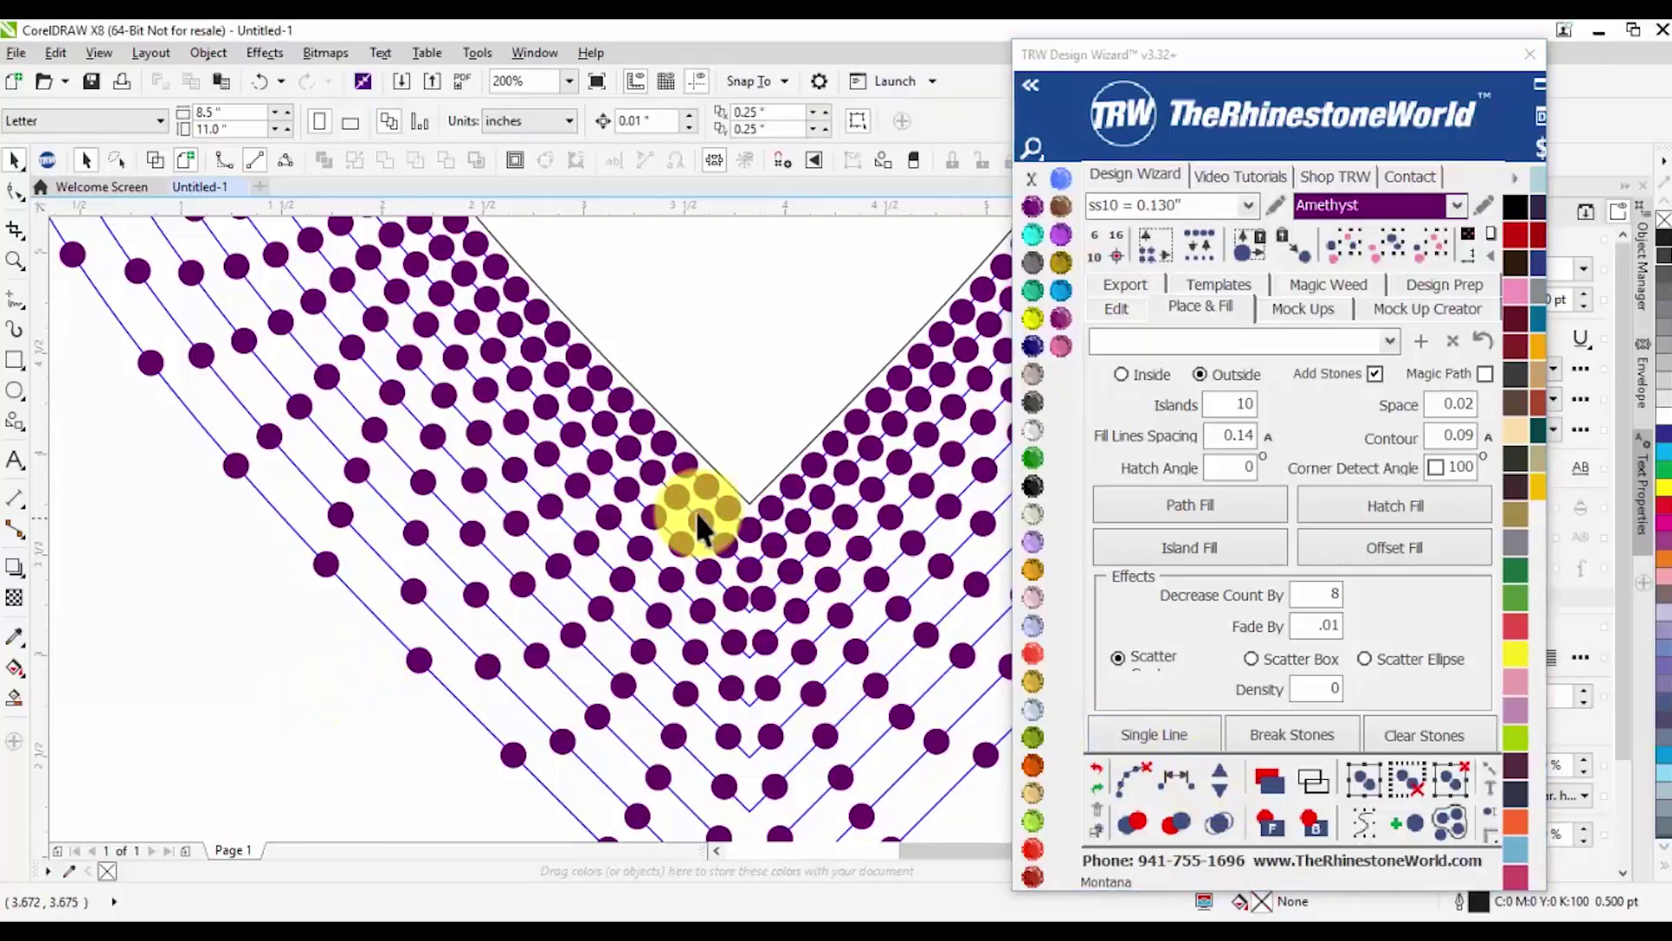
Inspect the stone placement around the heart's upper notch
scroll(708, 528, down, 4)
scroll(606, 218, up, 4)
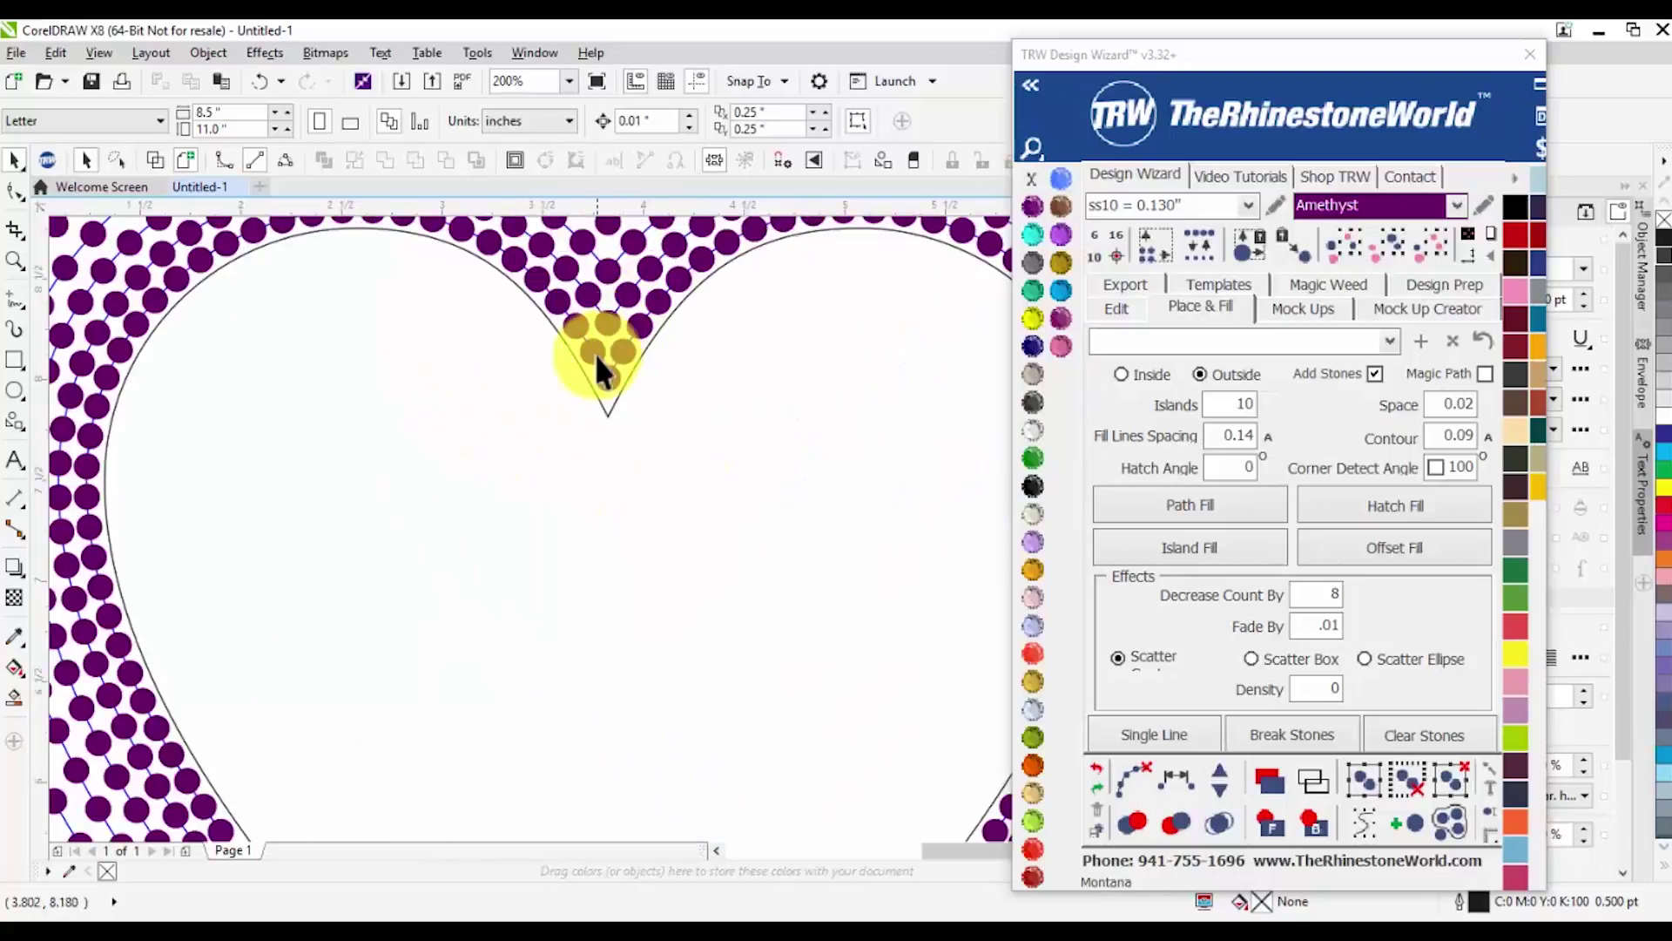
scroll(608, 331, down, 2)
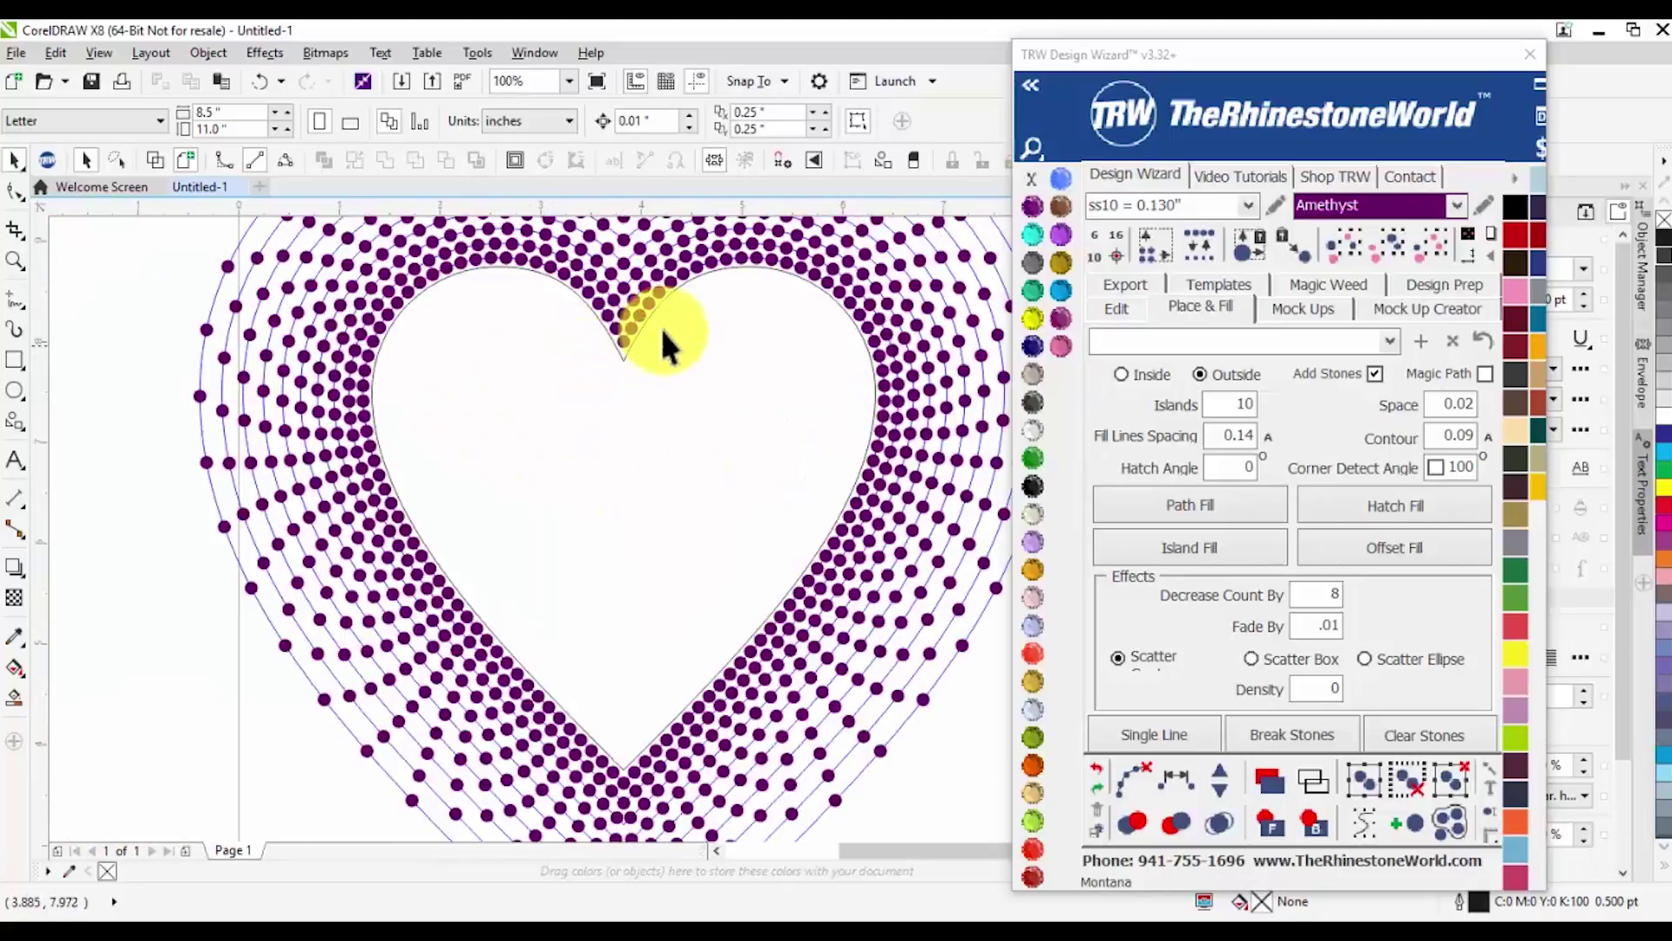
Place a copy of the complete stone-filled heart to the left of the page, beside the original
scroll(642, 341, down, 2)
scroll(655, 566, up, 3)
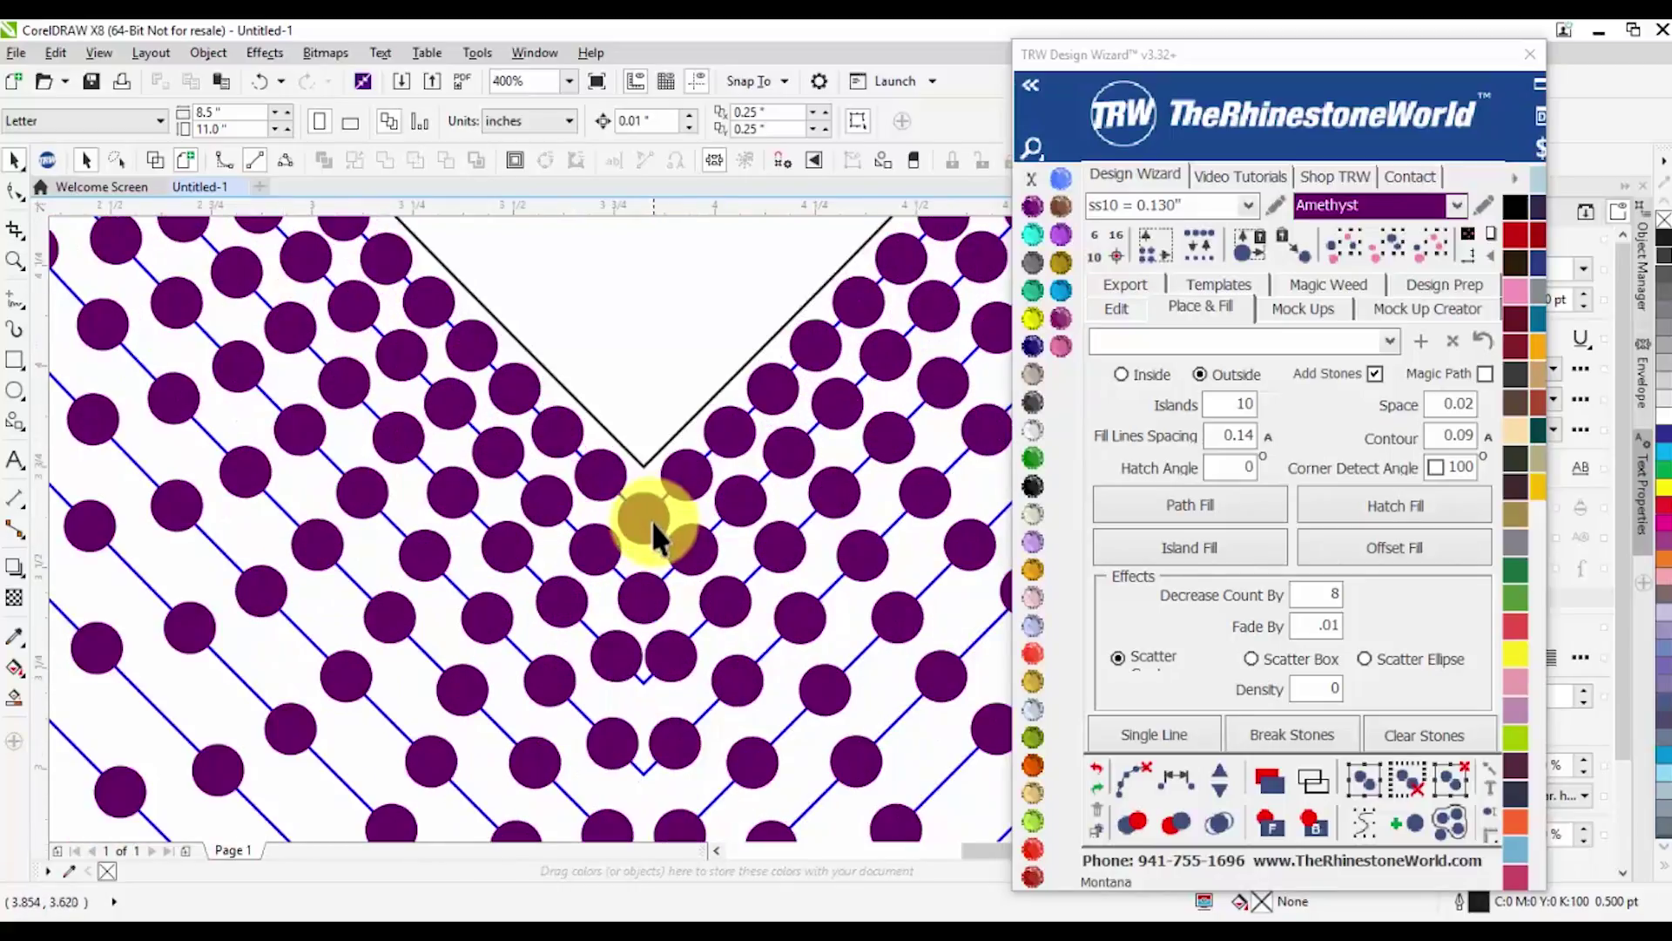
scroll(651, 483, down, 2)
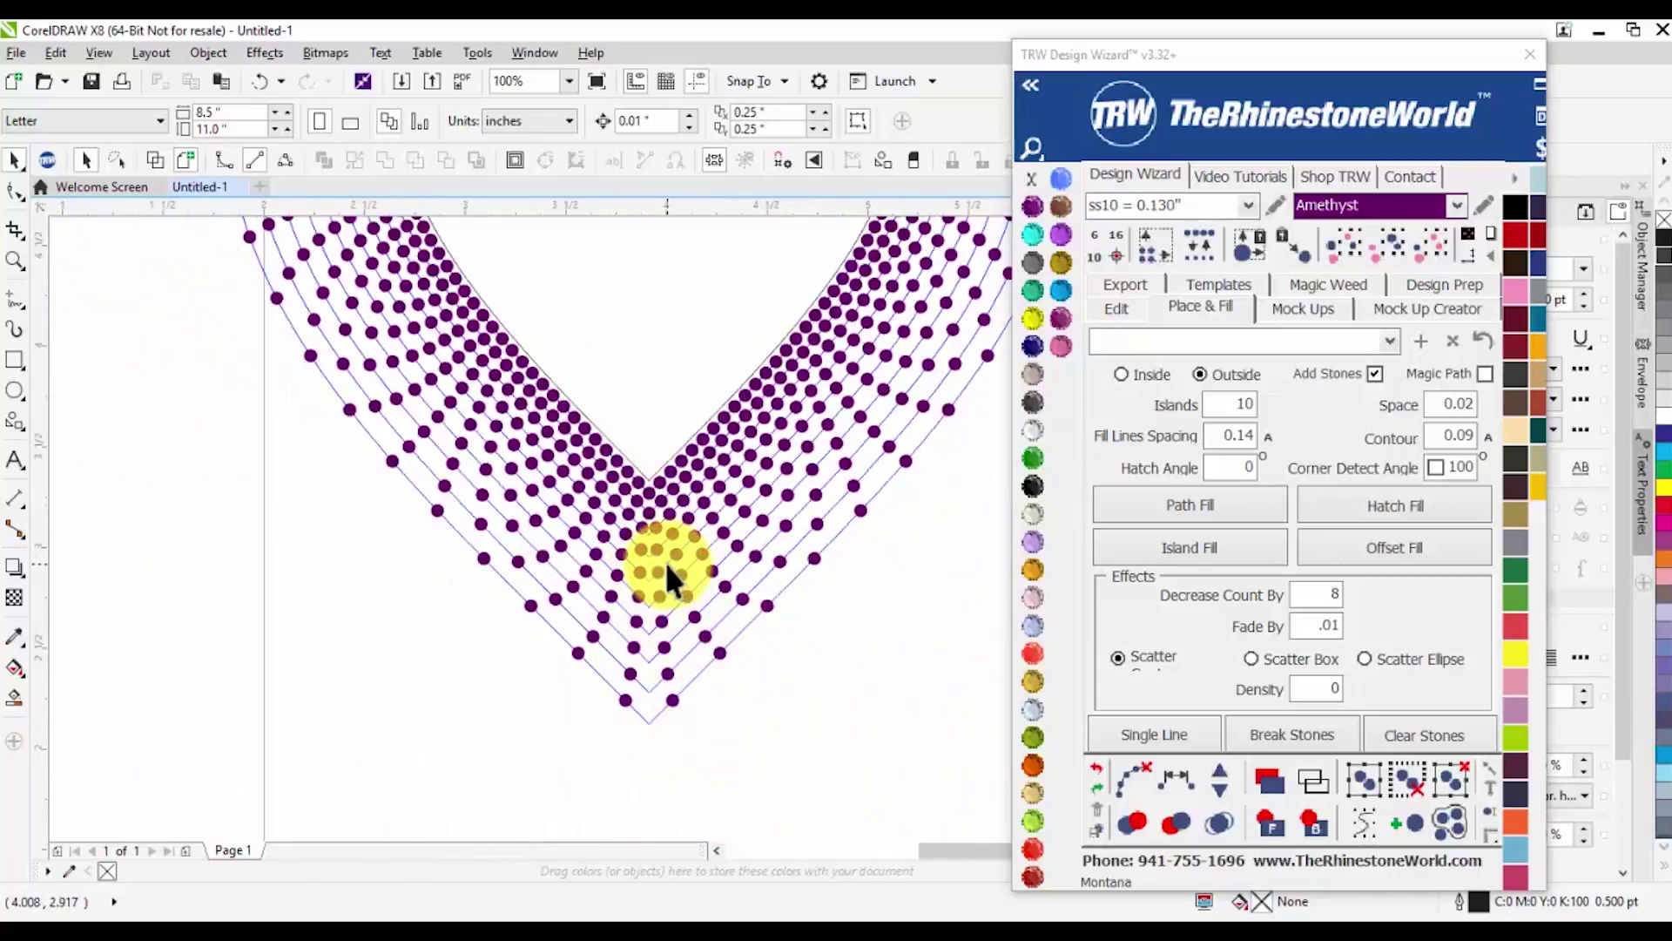
scroll(666, 566, up, 1)
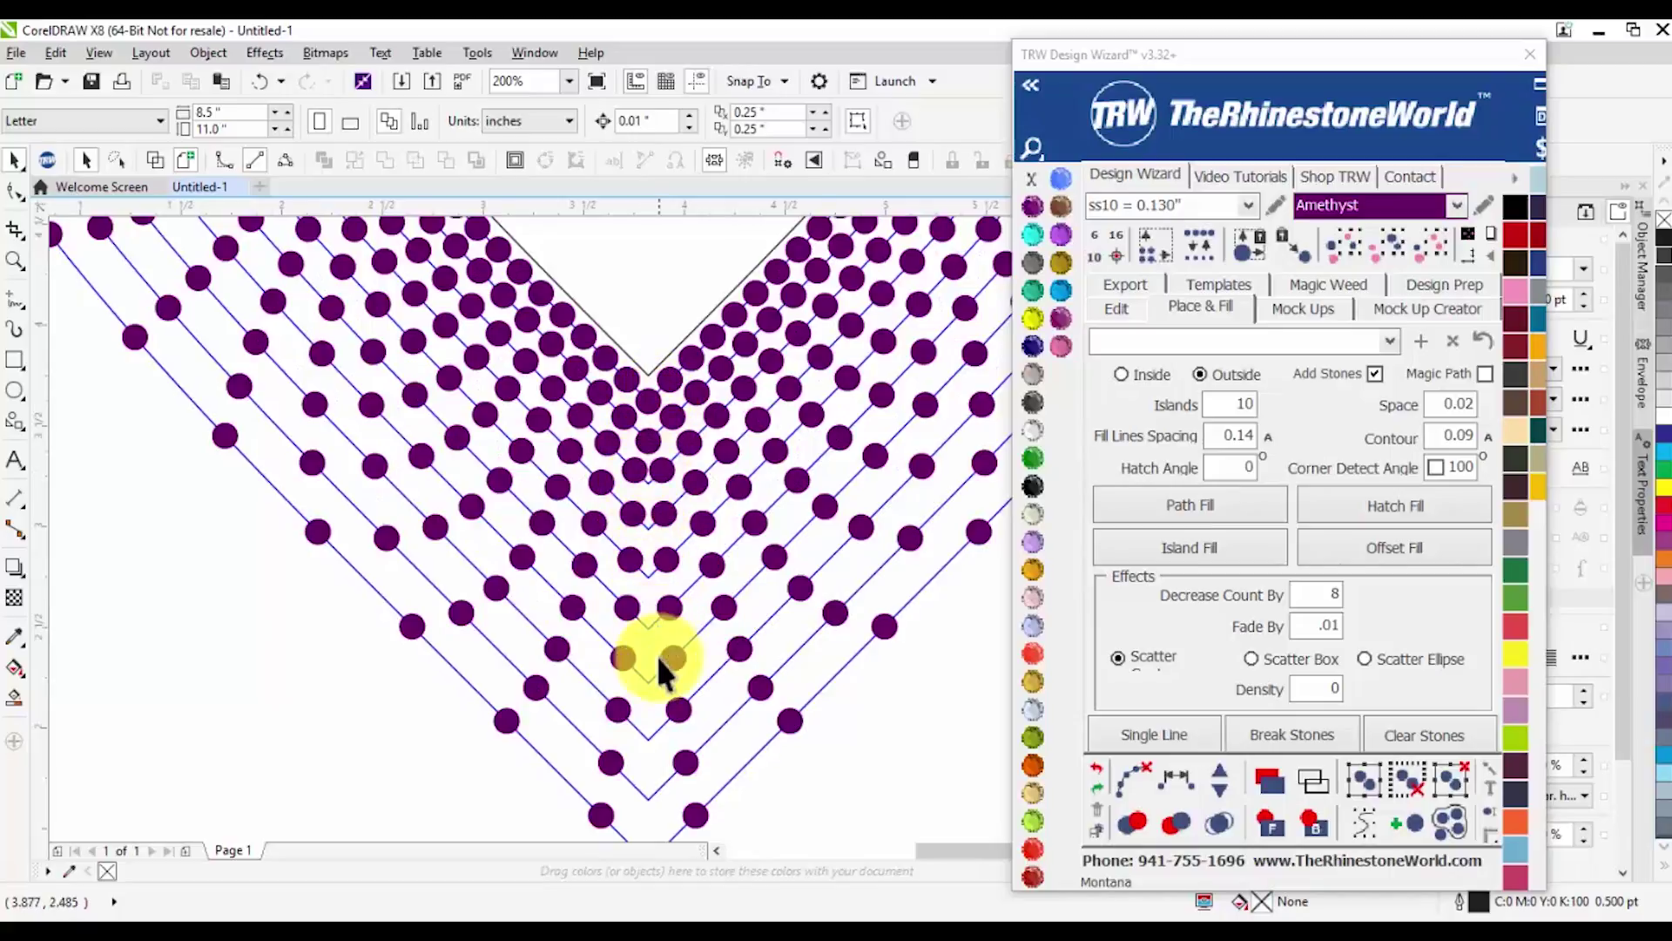
scroll(655, 702, down, 1)
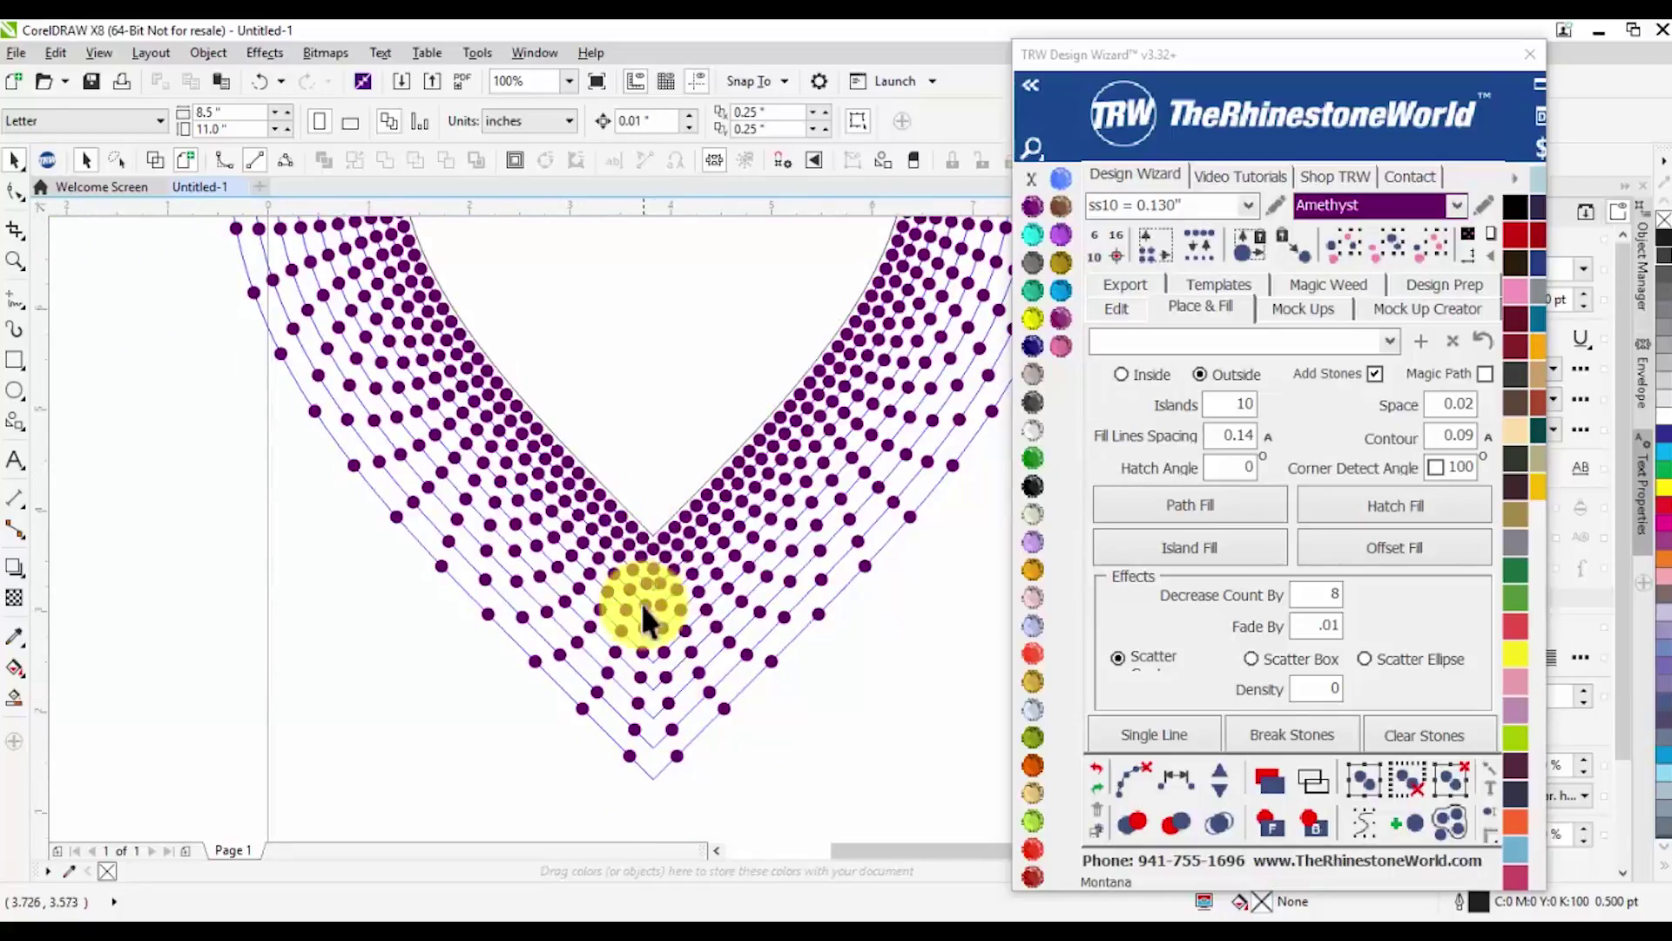
scroll(669, 635, down, 1)
drag(843, 739, 373, 251)
scroll(683, 429, down, 1)
drag(683, 429, 429, 399)
right_click(430, 400)
click(399, 610)
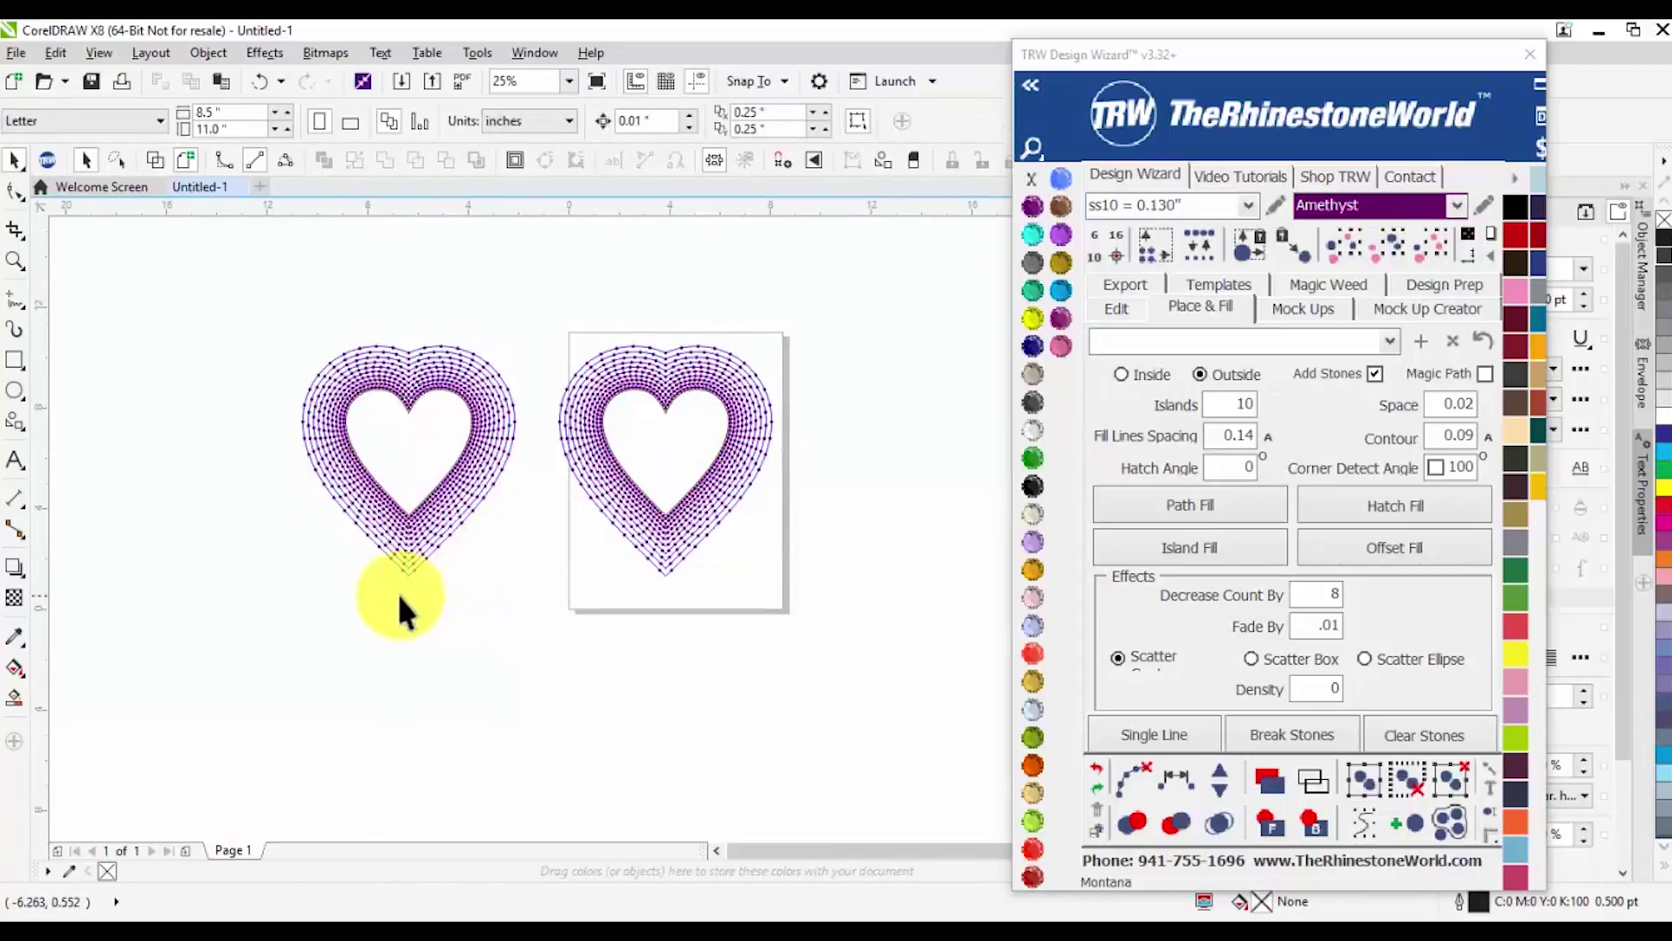
Clear the fill paths from the stone-filled heart on the page, keeping only its stones
scroll(413, 588, up, 1)
scroll(435, 544, down, 1)
scroll(707, 513, up, 2)
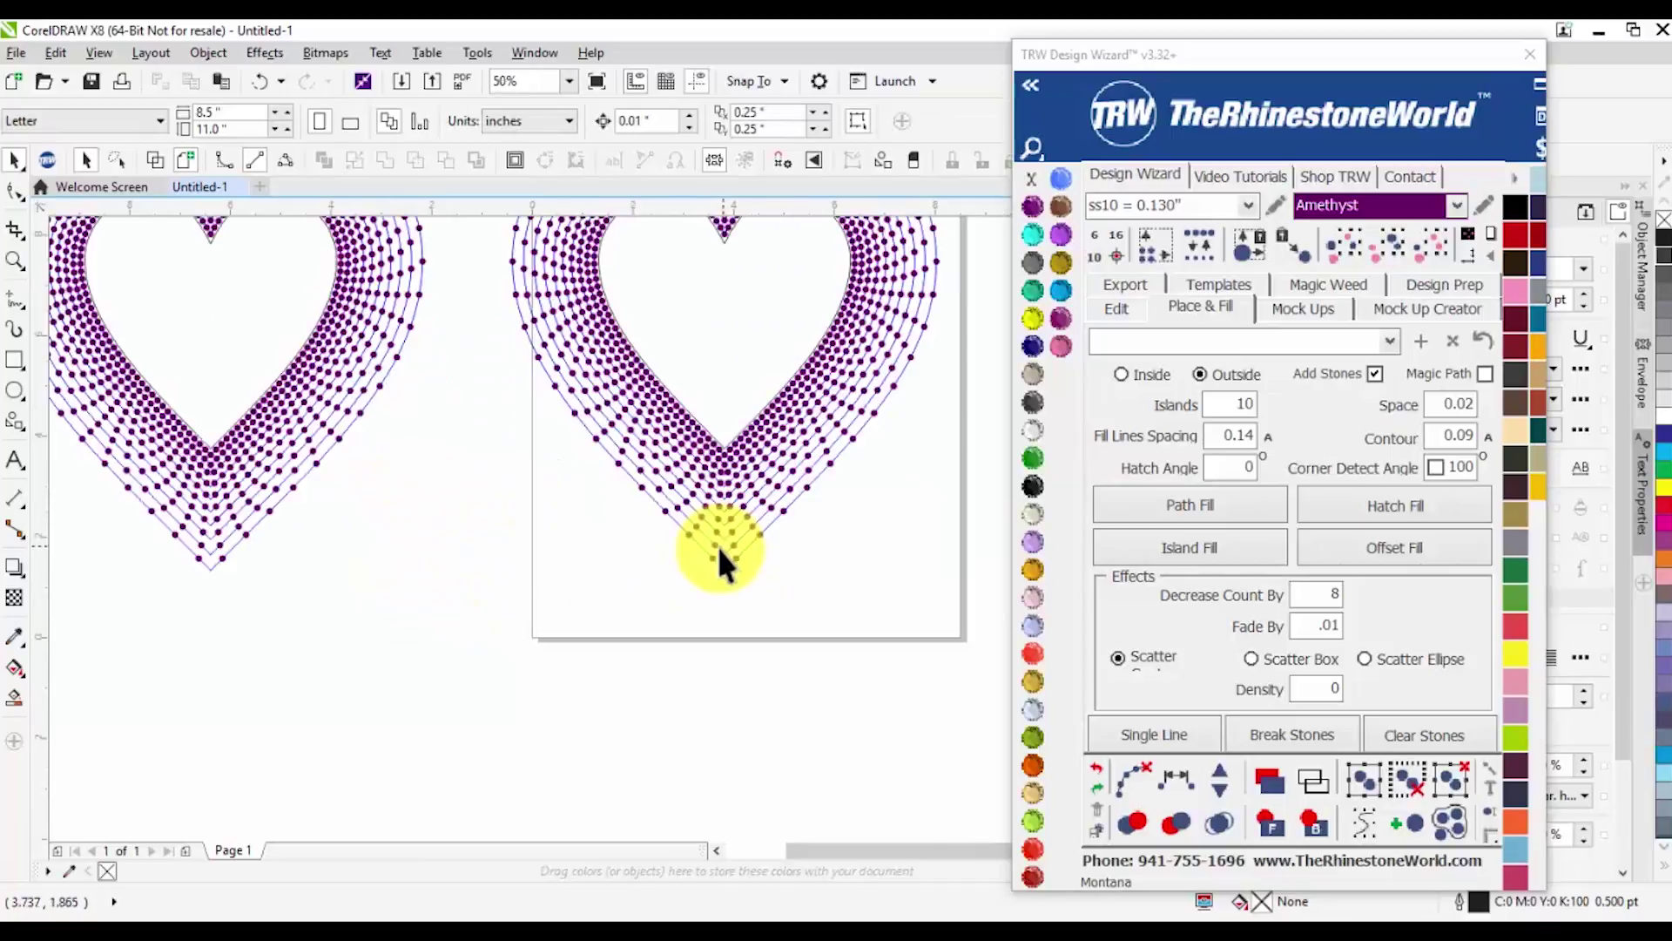
scroll(720, 549, down, 2)
drag(621, 298, 909, 587)
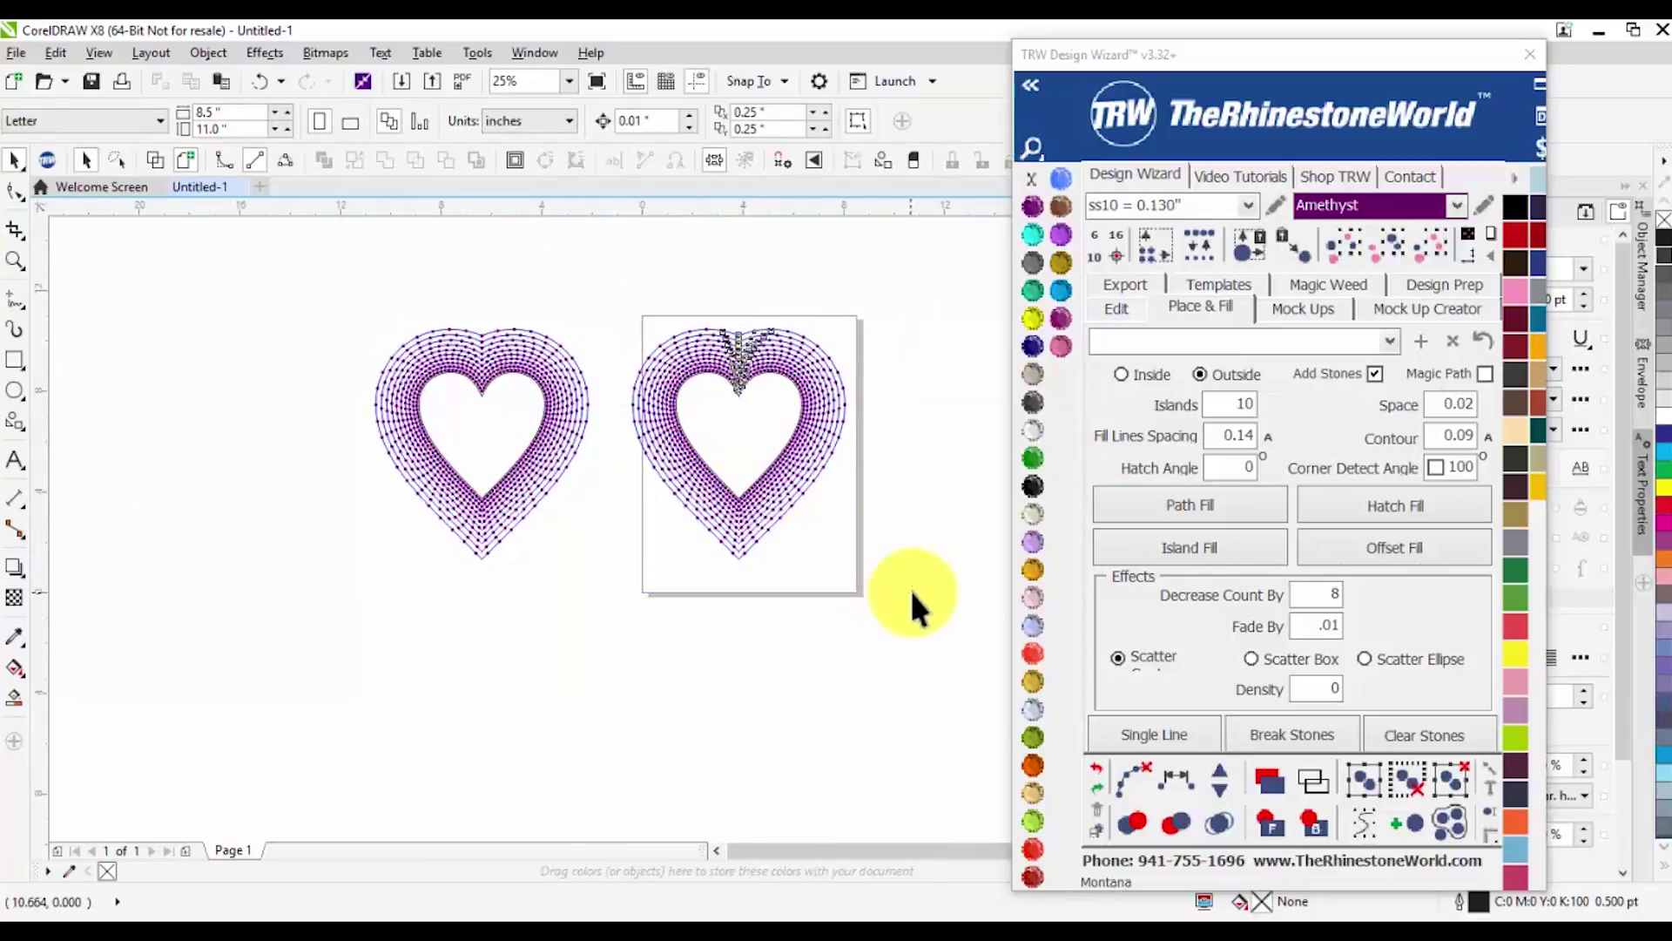
click(1122, 777)
scroll(750, 549, up, 1)
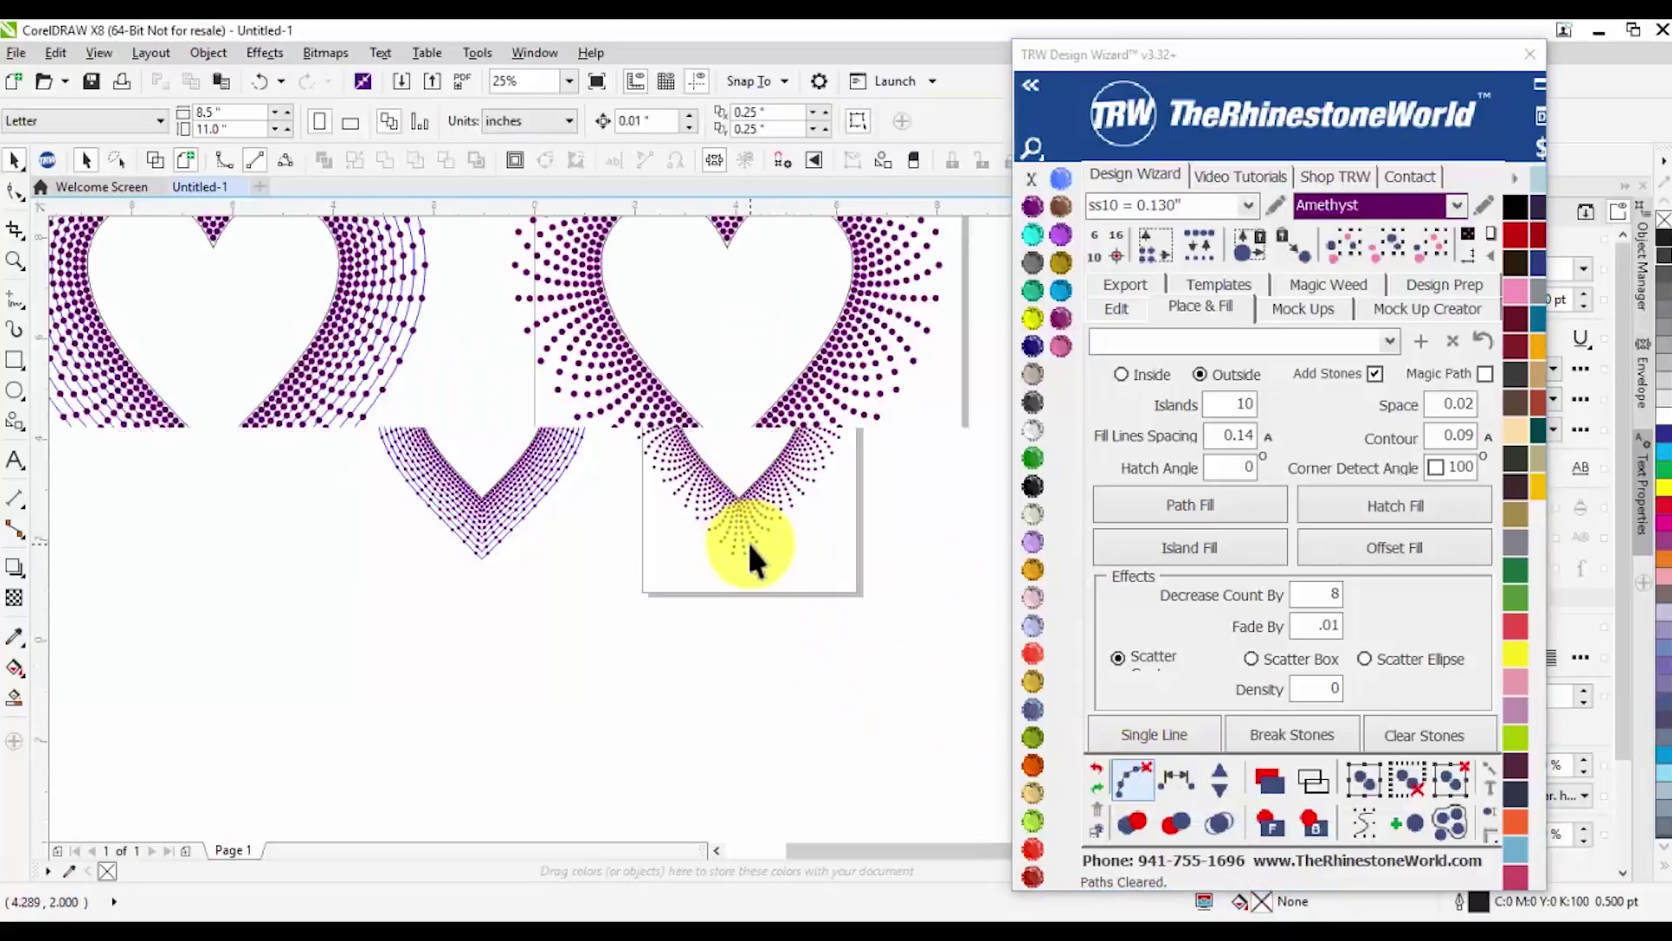
scroll(745, 538, up, 1)
scroll(713, 429, down, 3)
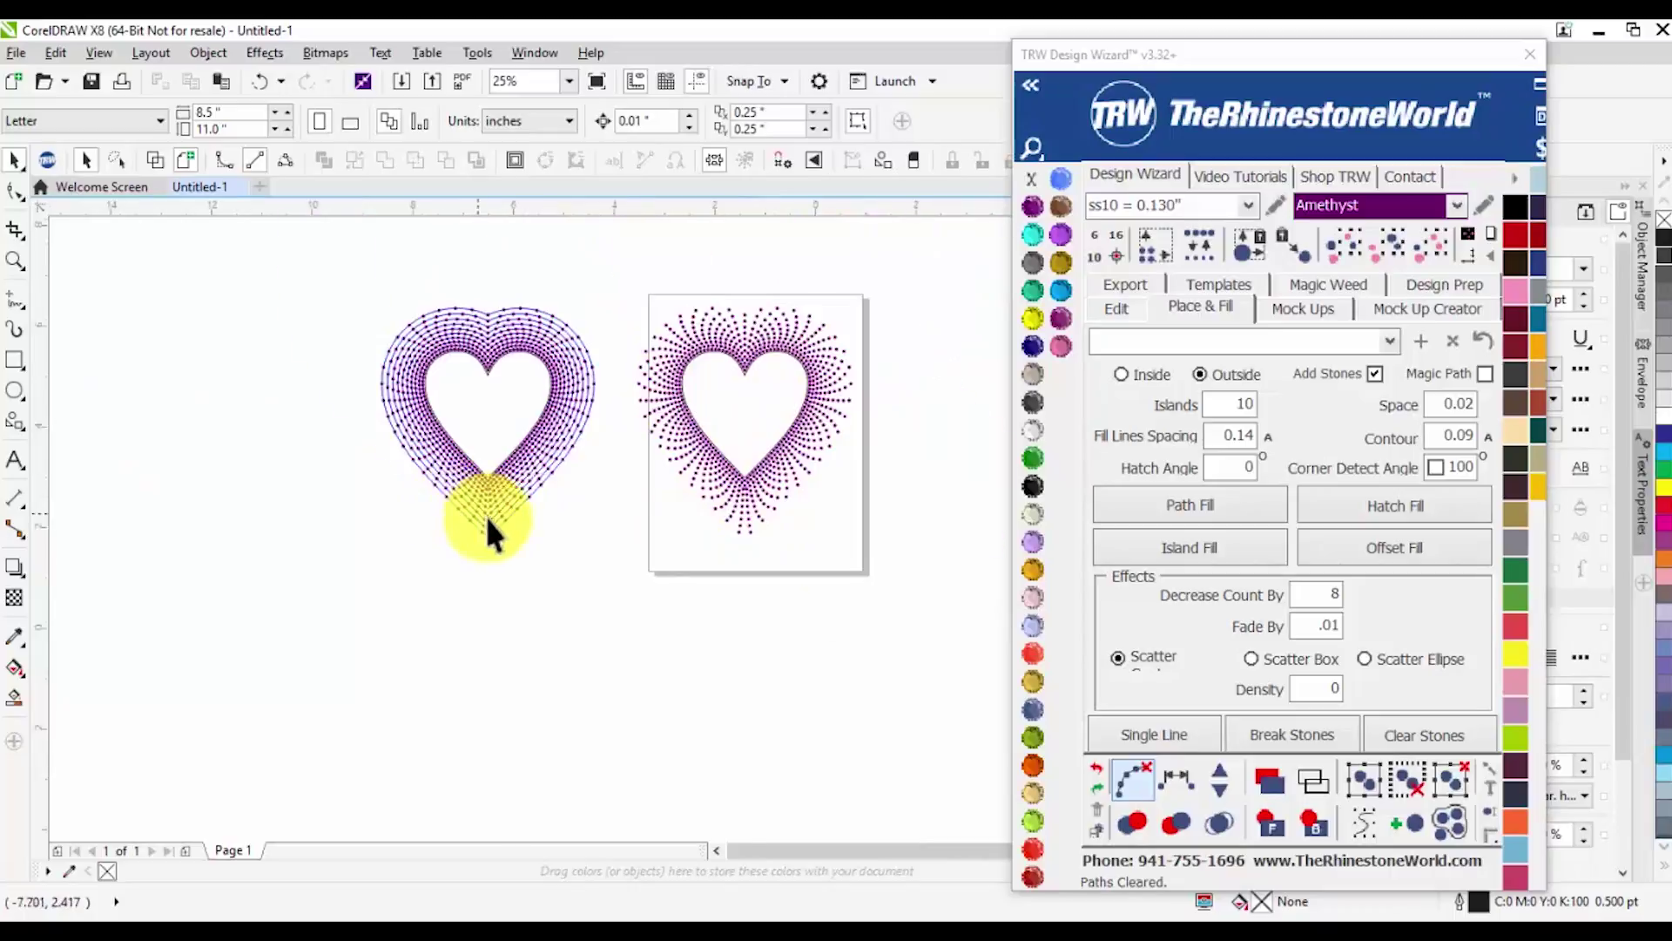
On the copied heart, shift the stones of the seven outermost rows so one stone sits at each row's bottom point
scroll(487, 516, up, 3)
scroll(524, 296, down, 1)
click(524, 296)
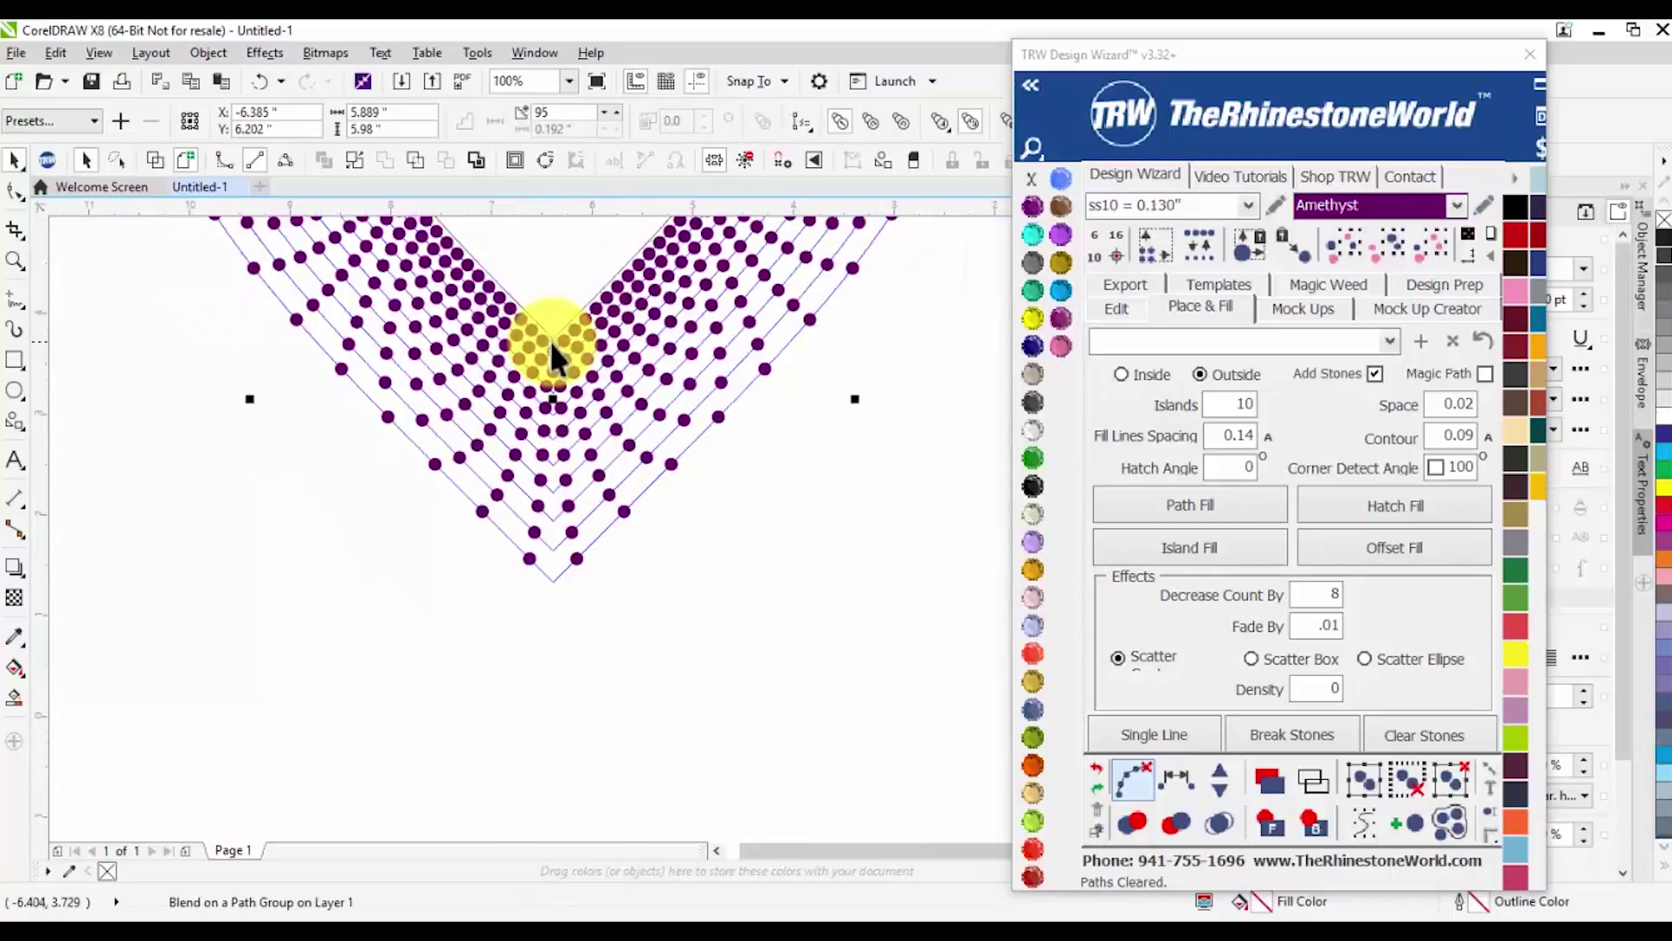
scroll(566, 436, up, 1)
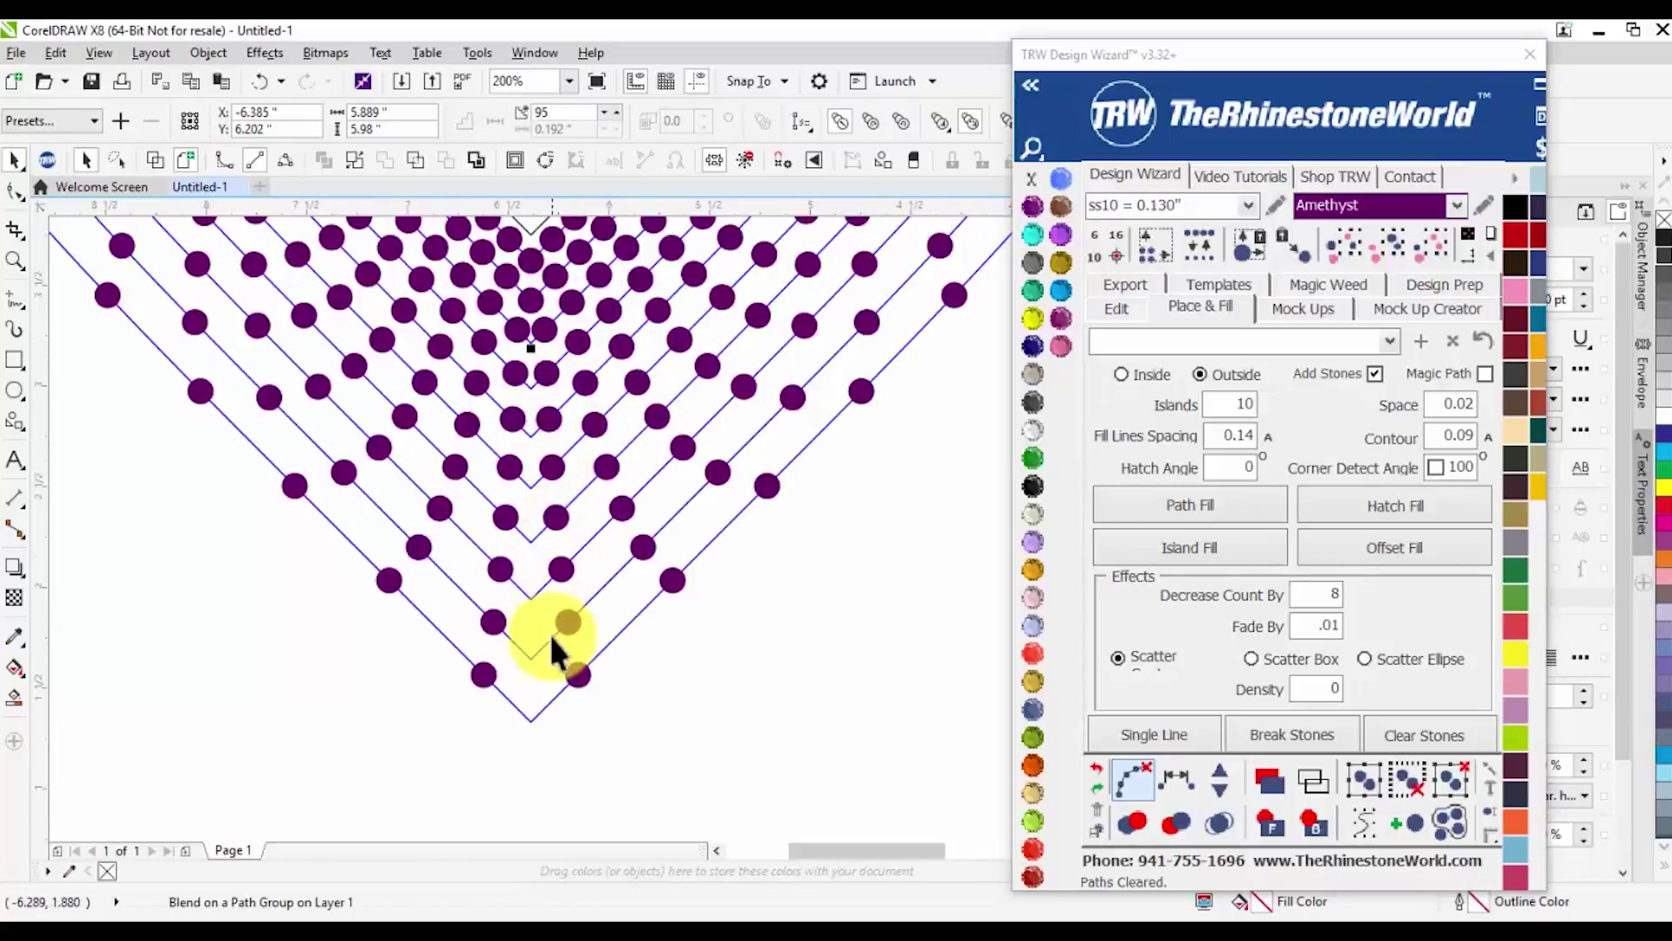
click(693, 697)
click(582, 675)
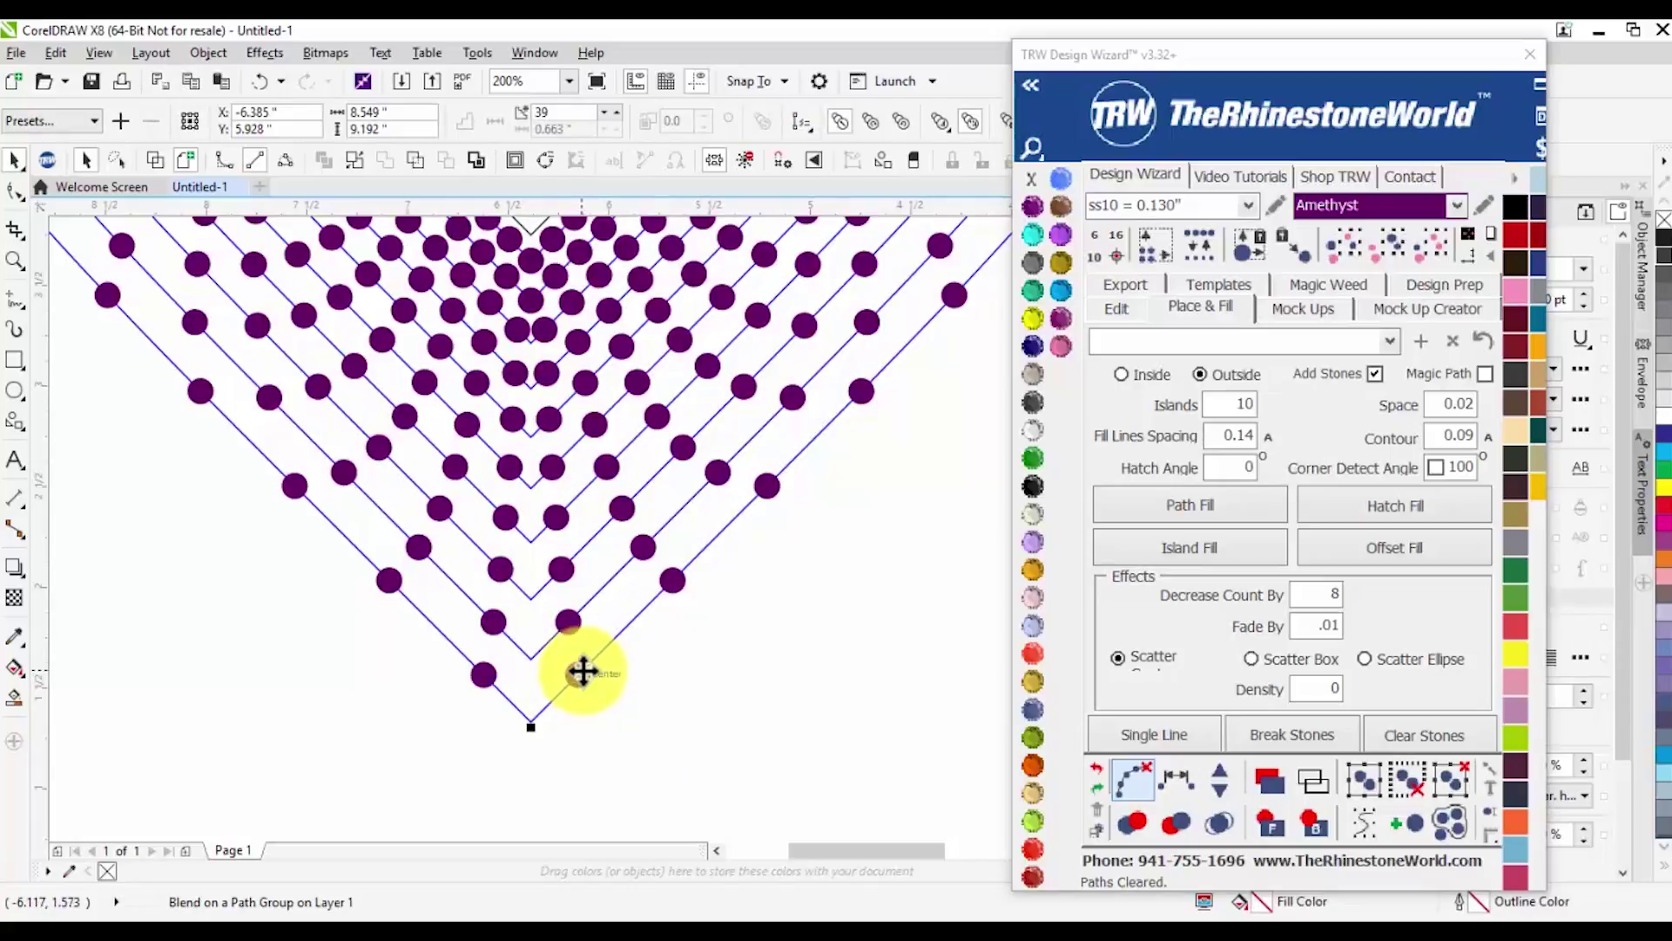
drag(566, 635, 560, 376)
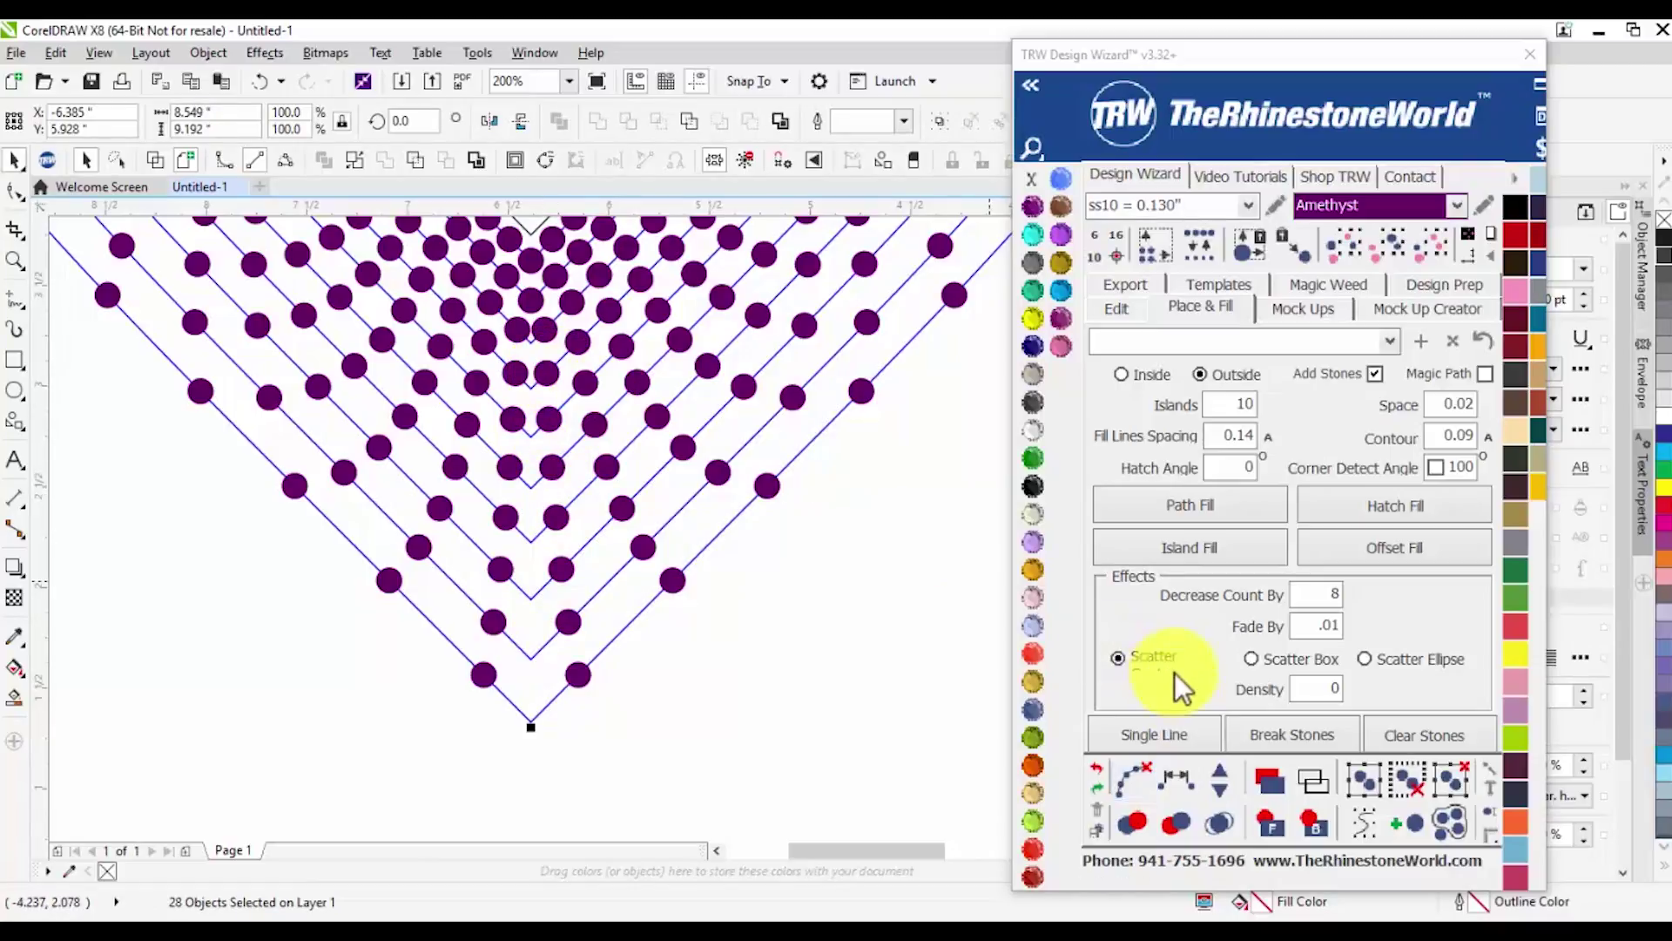
click(1215, 772)
click(726, 729)
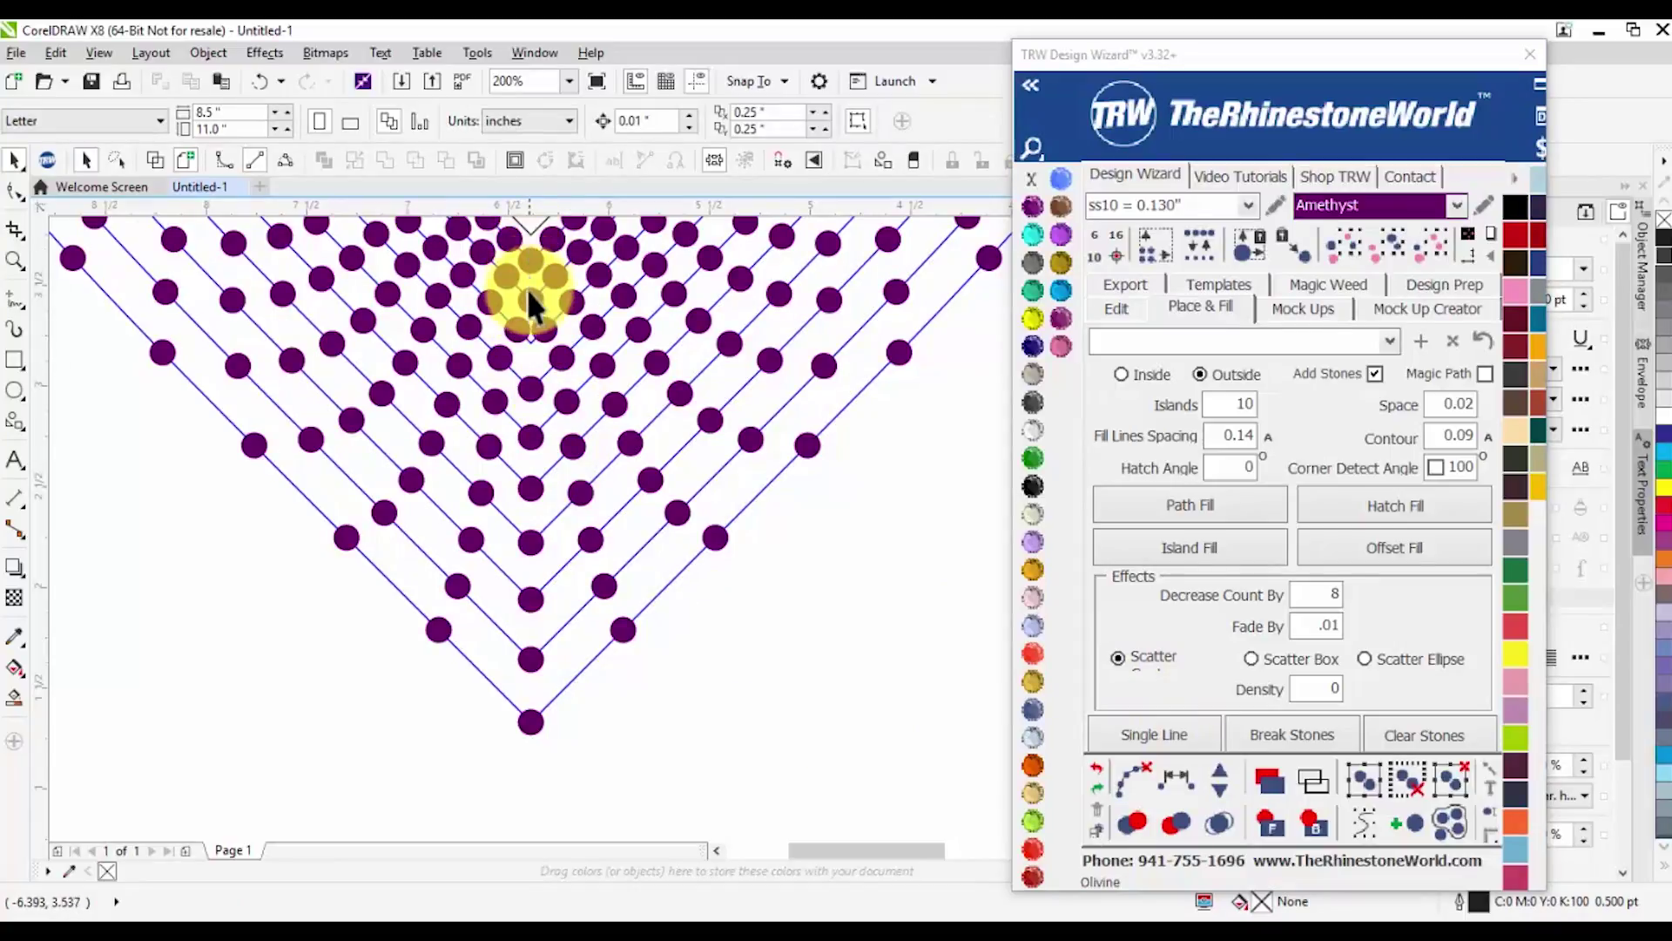
Shift the stones of the next row inward so a single stone sits at its bottom point
click(544, 341)
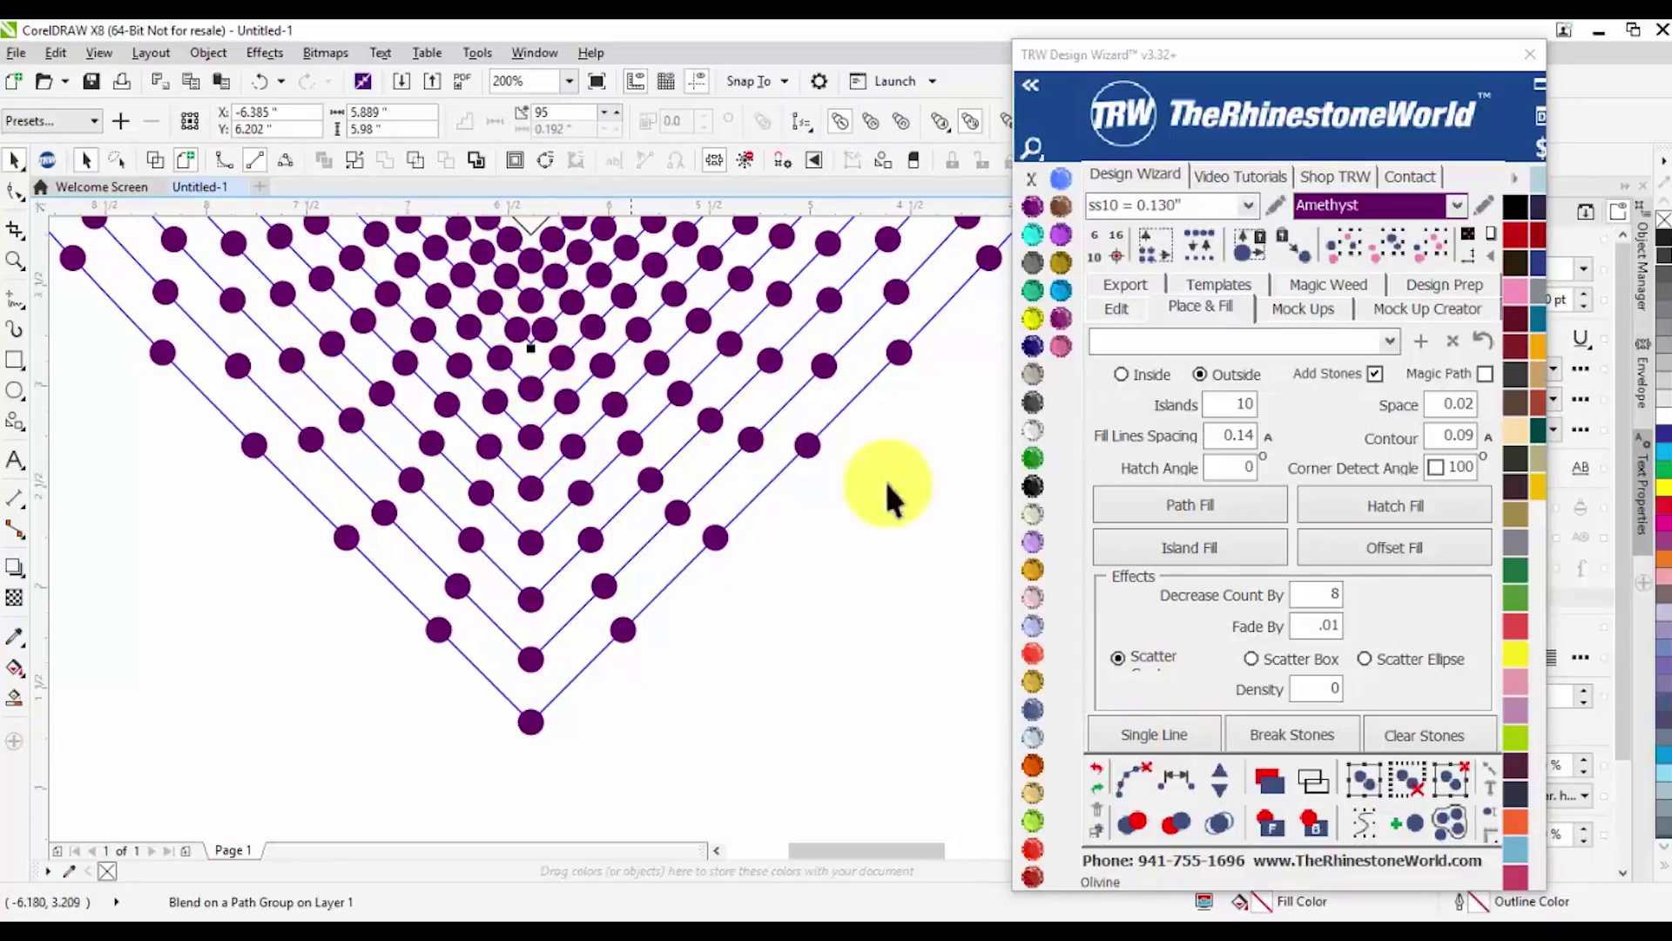
click(1220, 773)
click(688, 649)
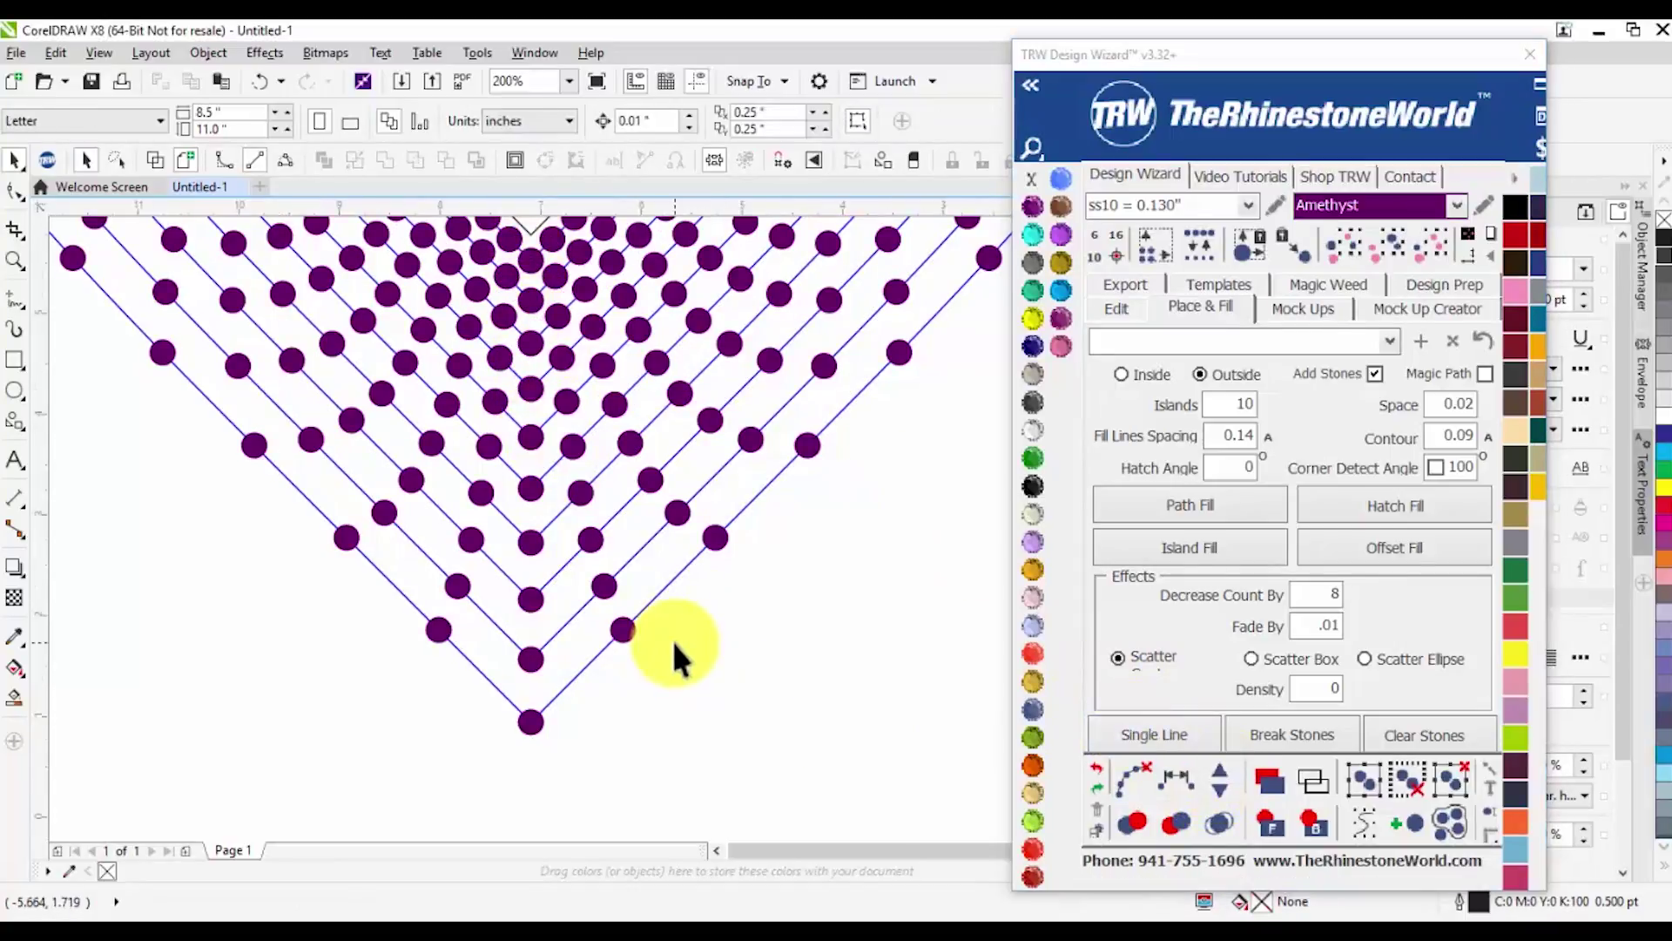
Clear the fill paths from the copied heart beside the page
scroll(645, 595, down, 3)
scroll(662, 684, down, 1)
drag(479, 372, 786, 732)
click(1137, 775)
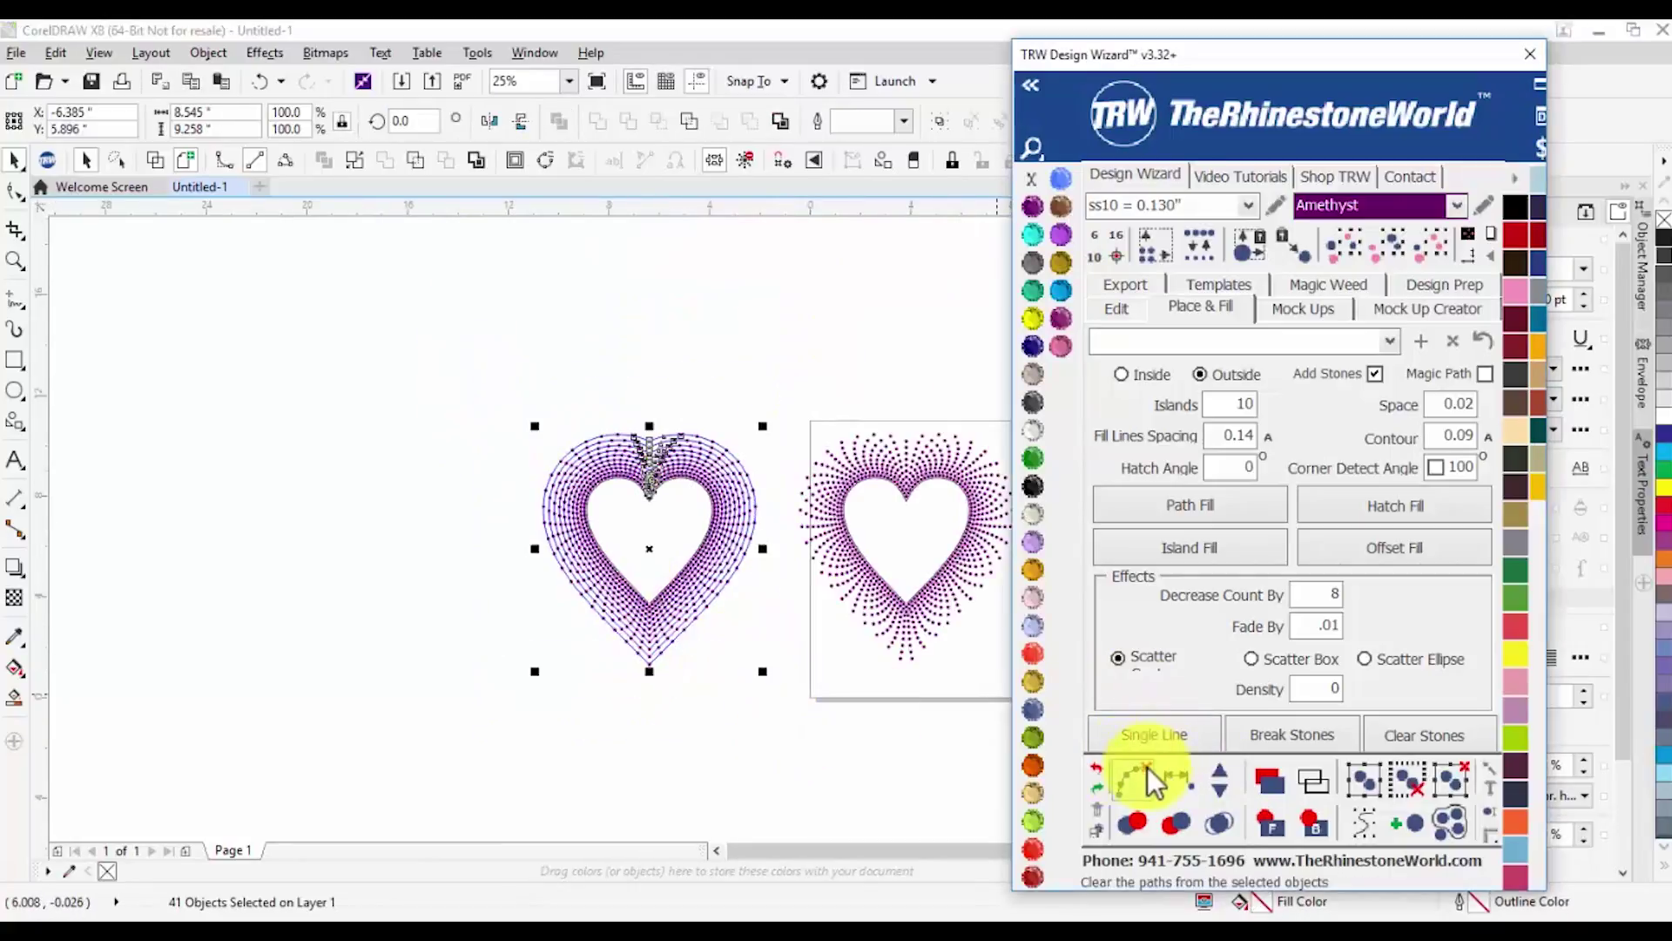
click(746, 718)
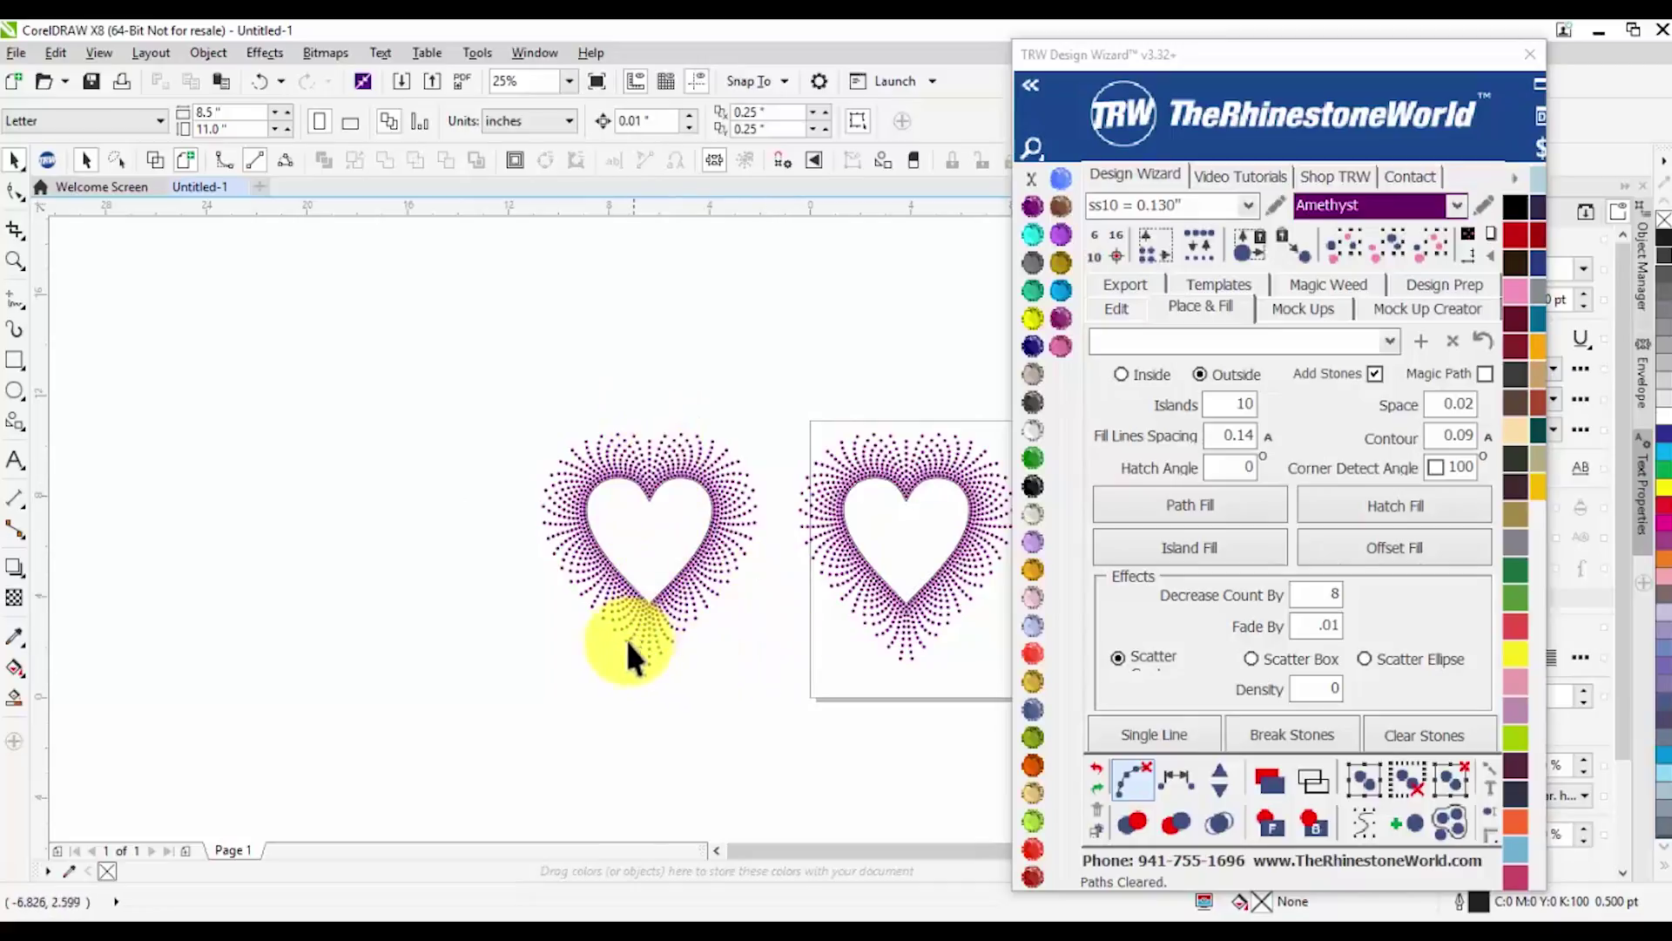
Place a copy of the plain 5-inch heart outline to the right of the page
scroll(692, 530, down, 1)
scroll(730, 566, up, 2)
scroll(519, 620, down, 1)
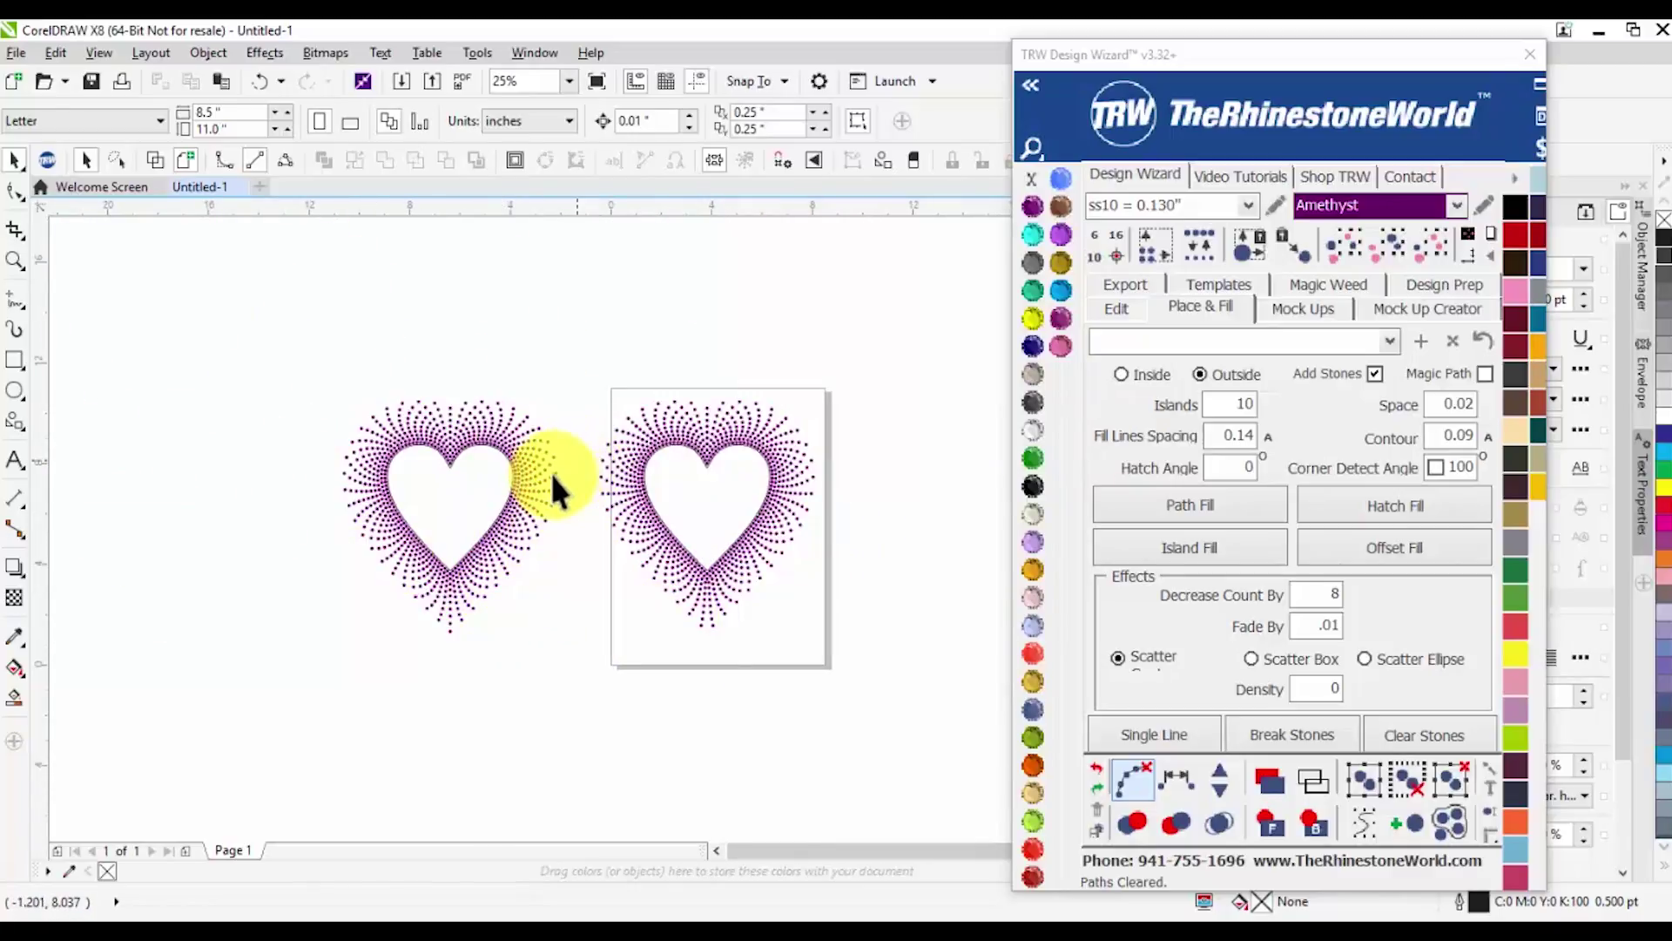
scroll(526, 474, down, 1)
scroll(628, 477, up, 1)
drag(593, 500, 873, 530)
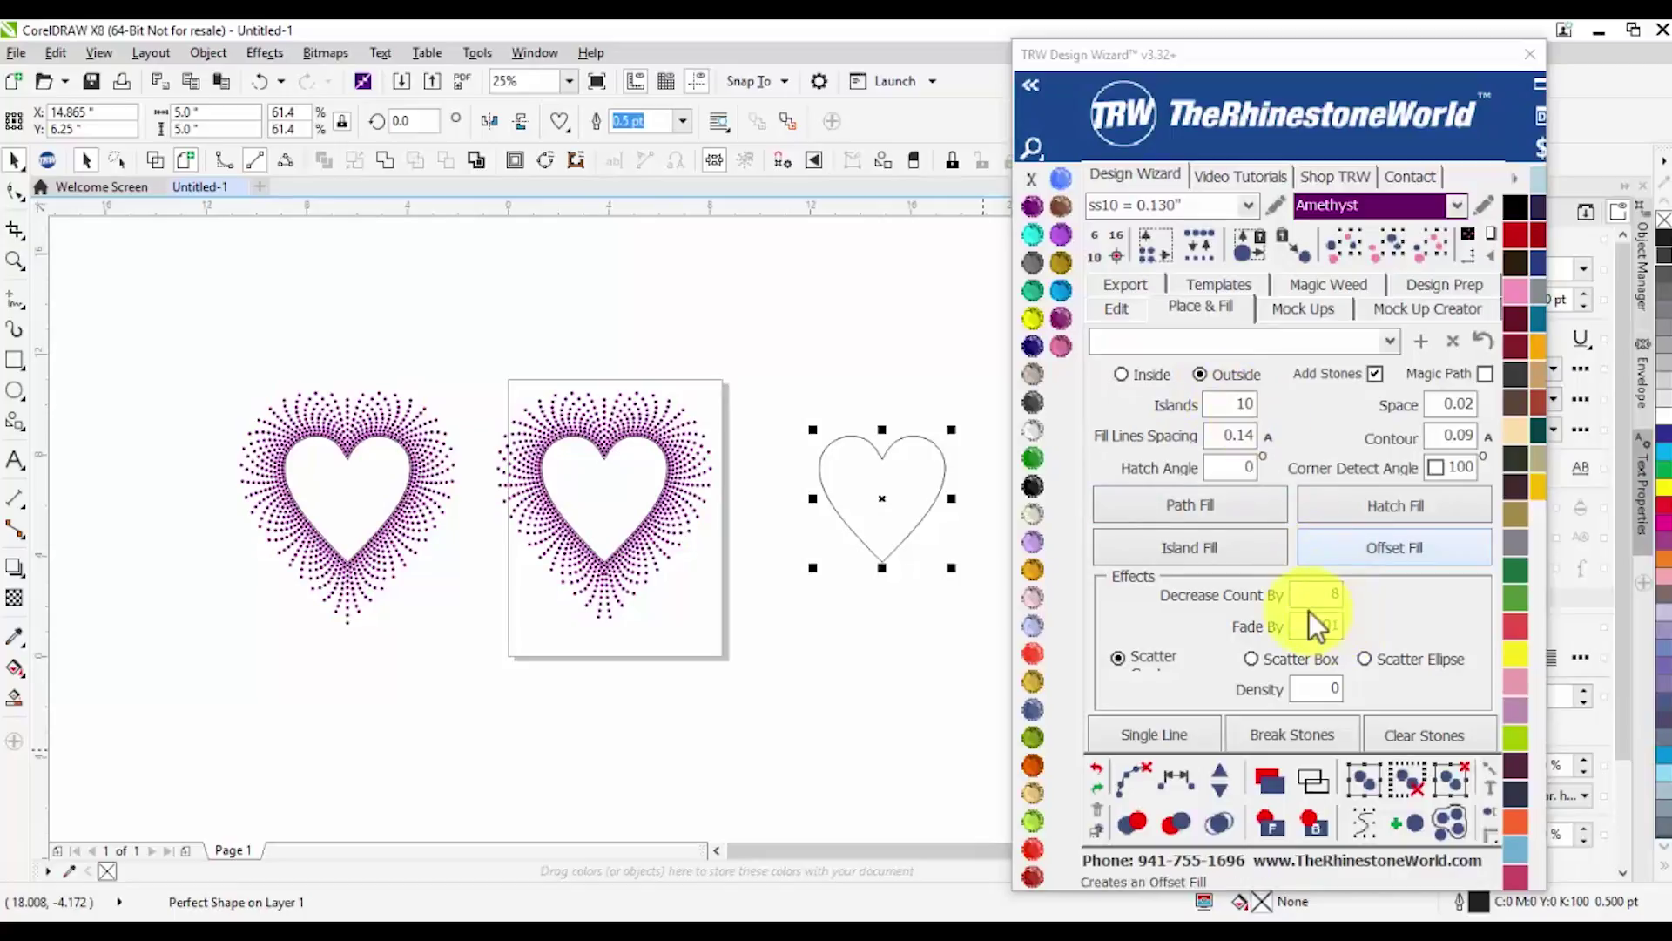
click(708, 618)
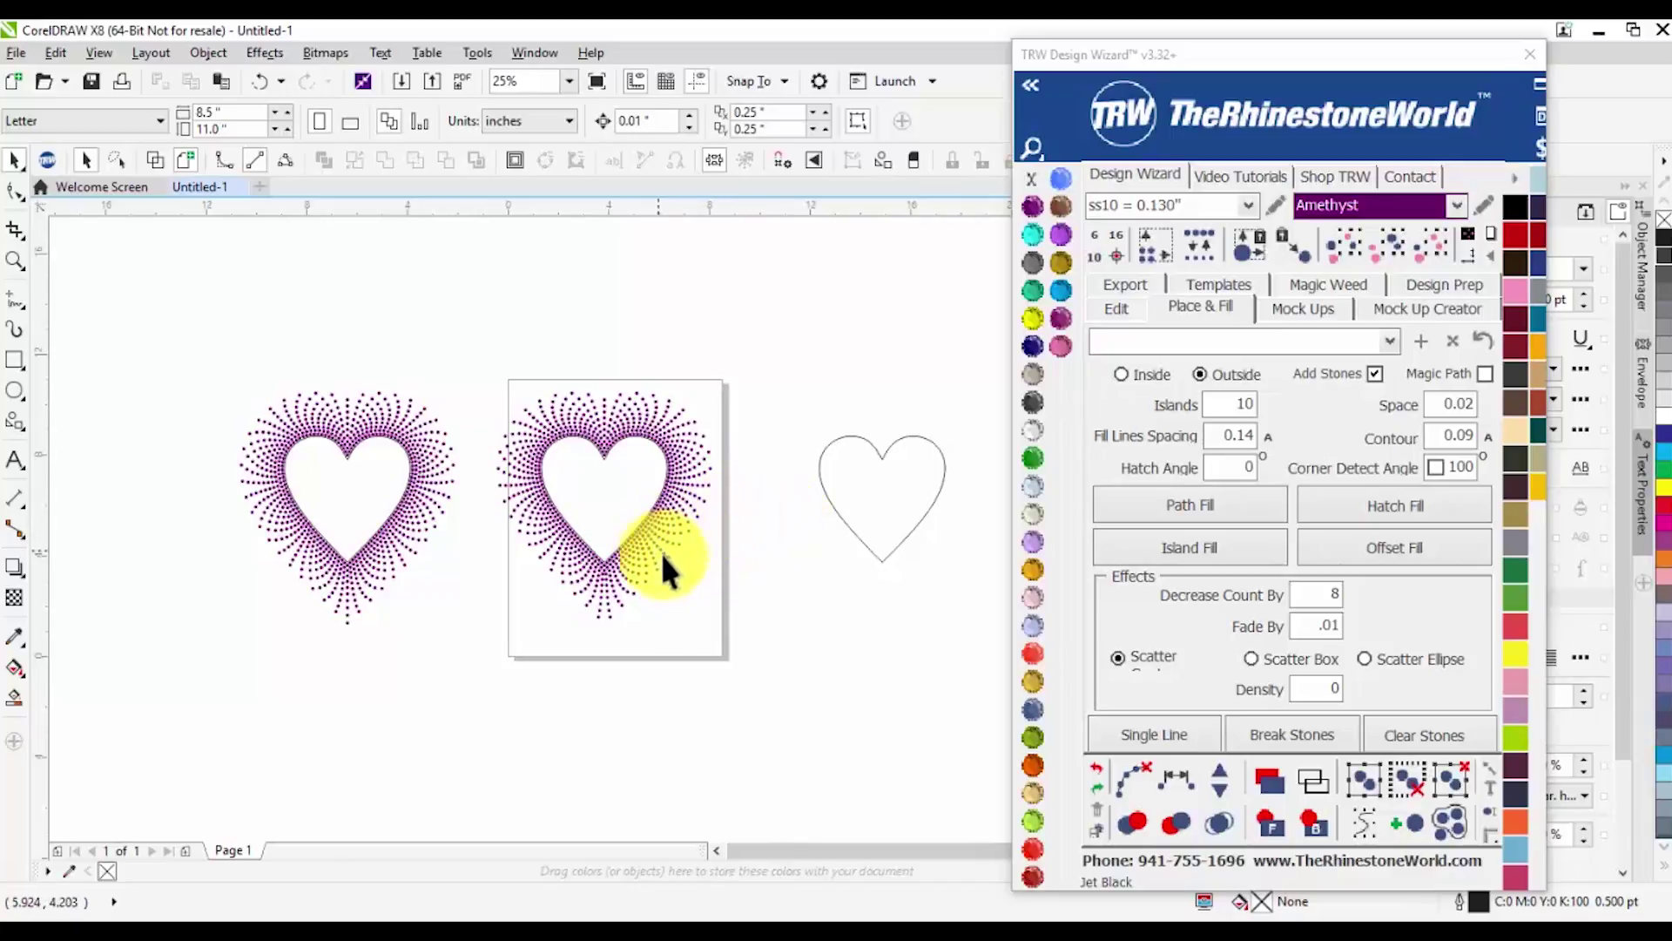
Create an outside island fill on the plain heart with 7 islands, Decrease Count By 12 and Fade By .03
scroll(766, 517, down, 2)
scroll(766, 517, up, 2)
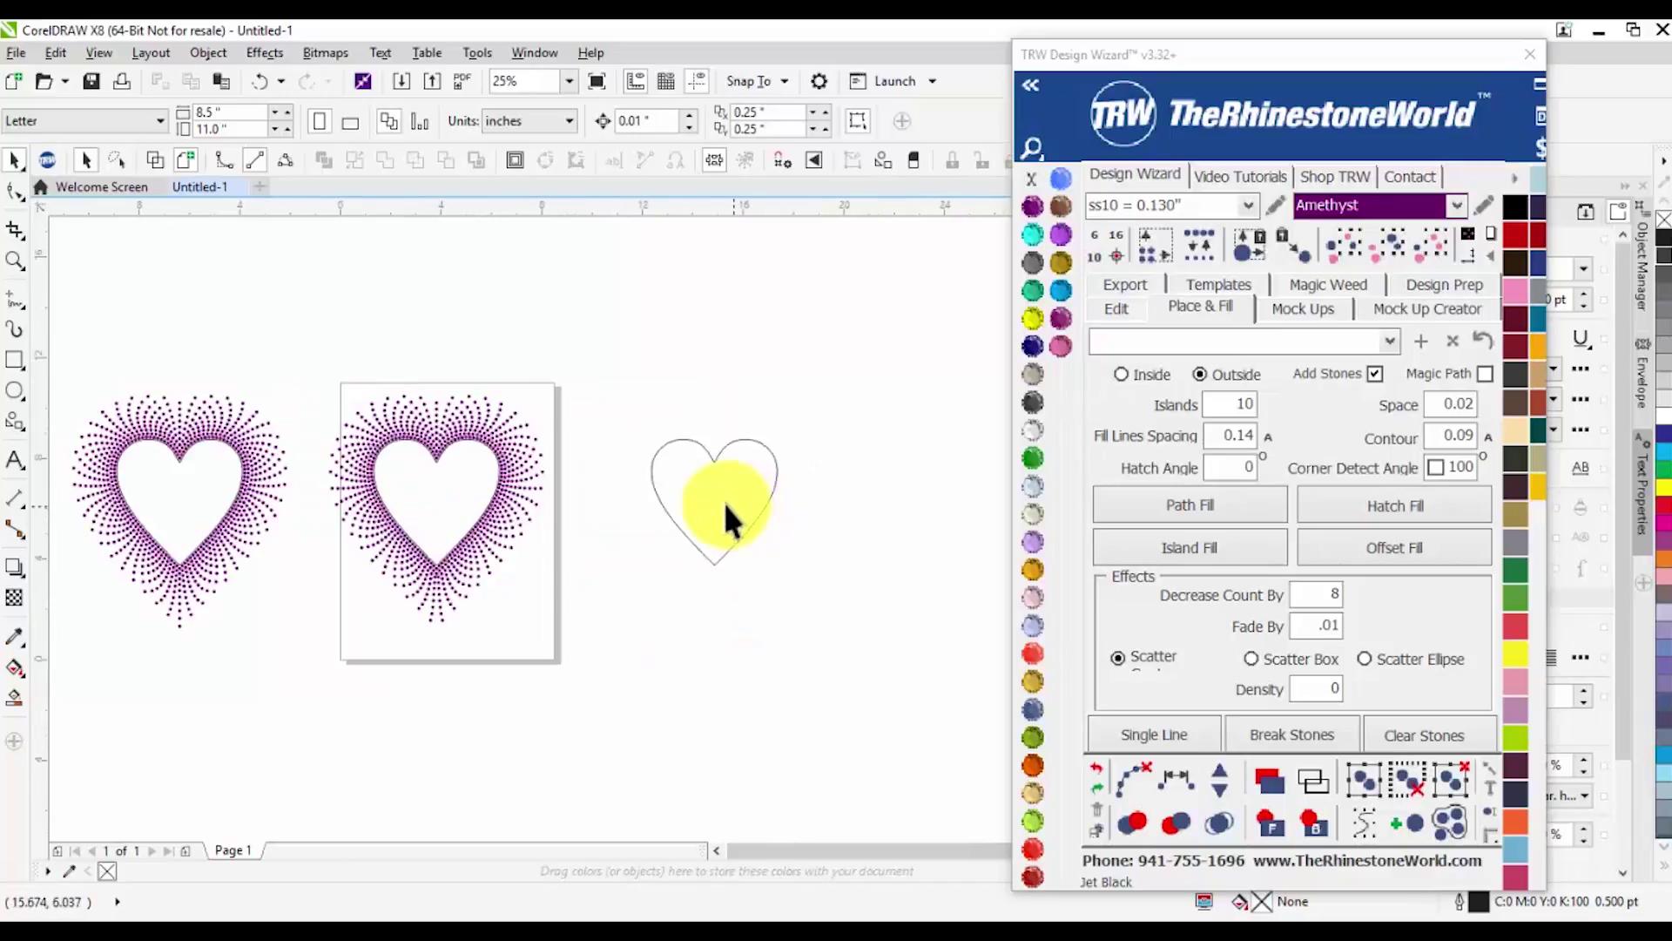
click(725, 499)
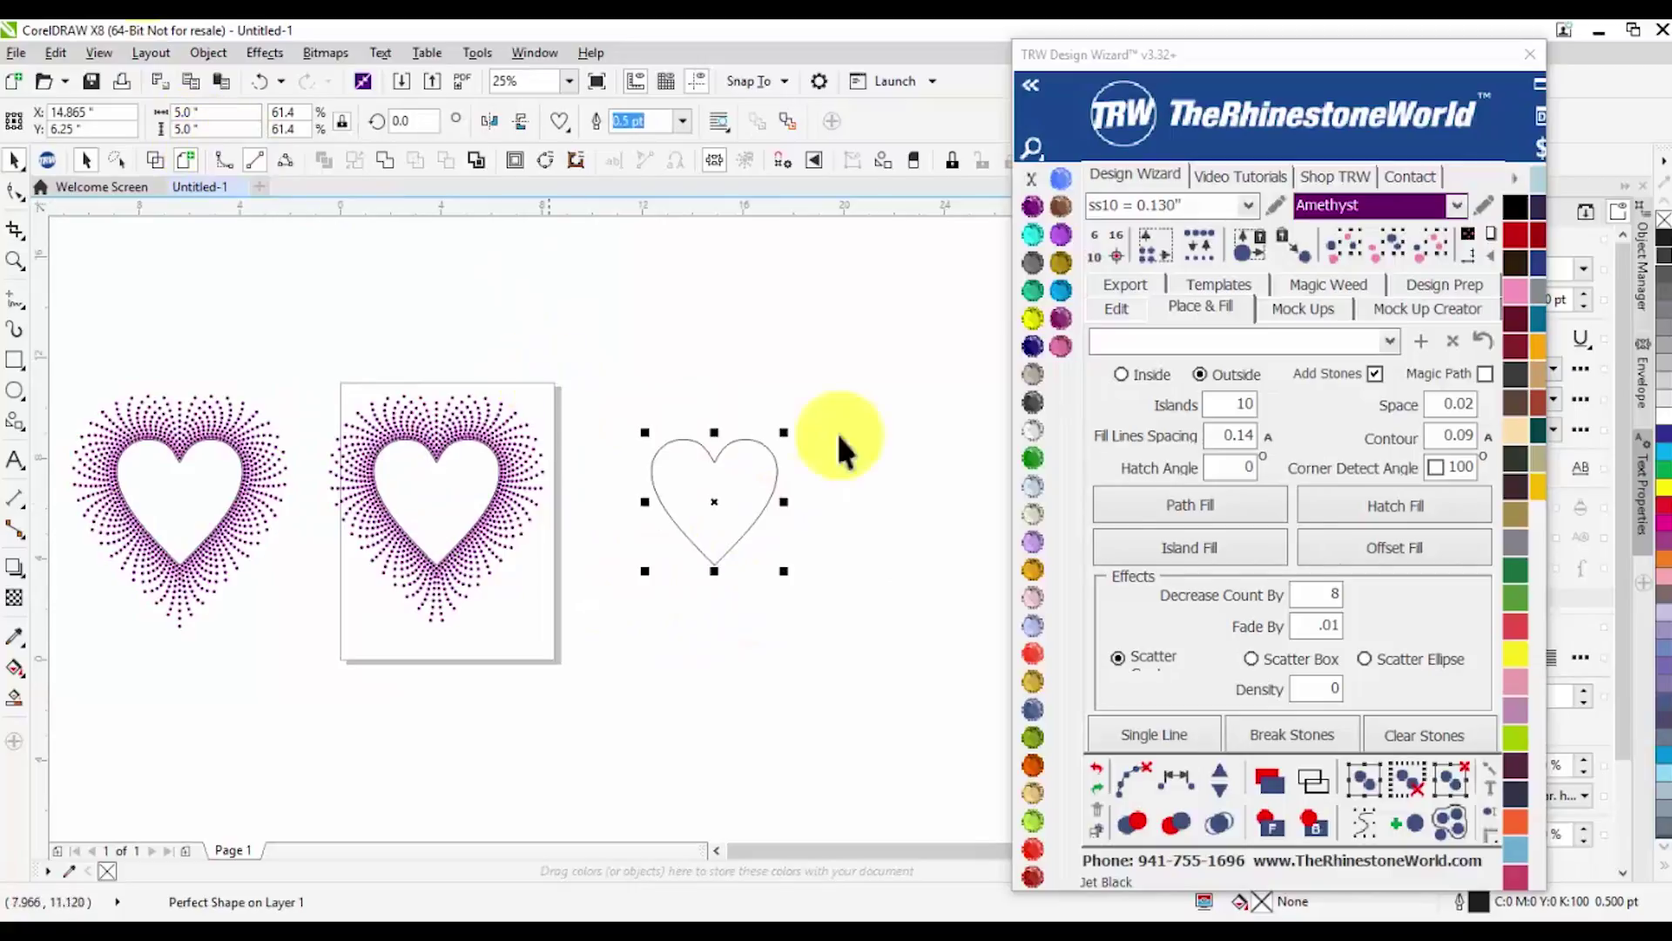
double_click(1237, 403)
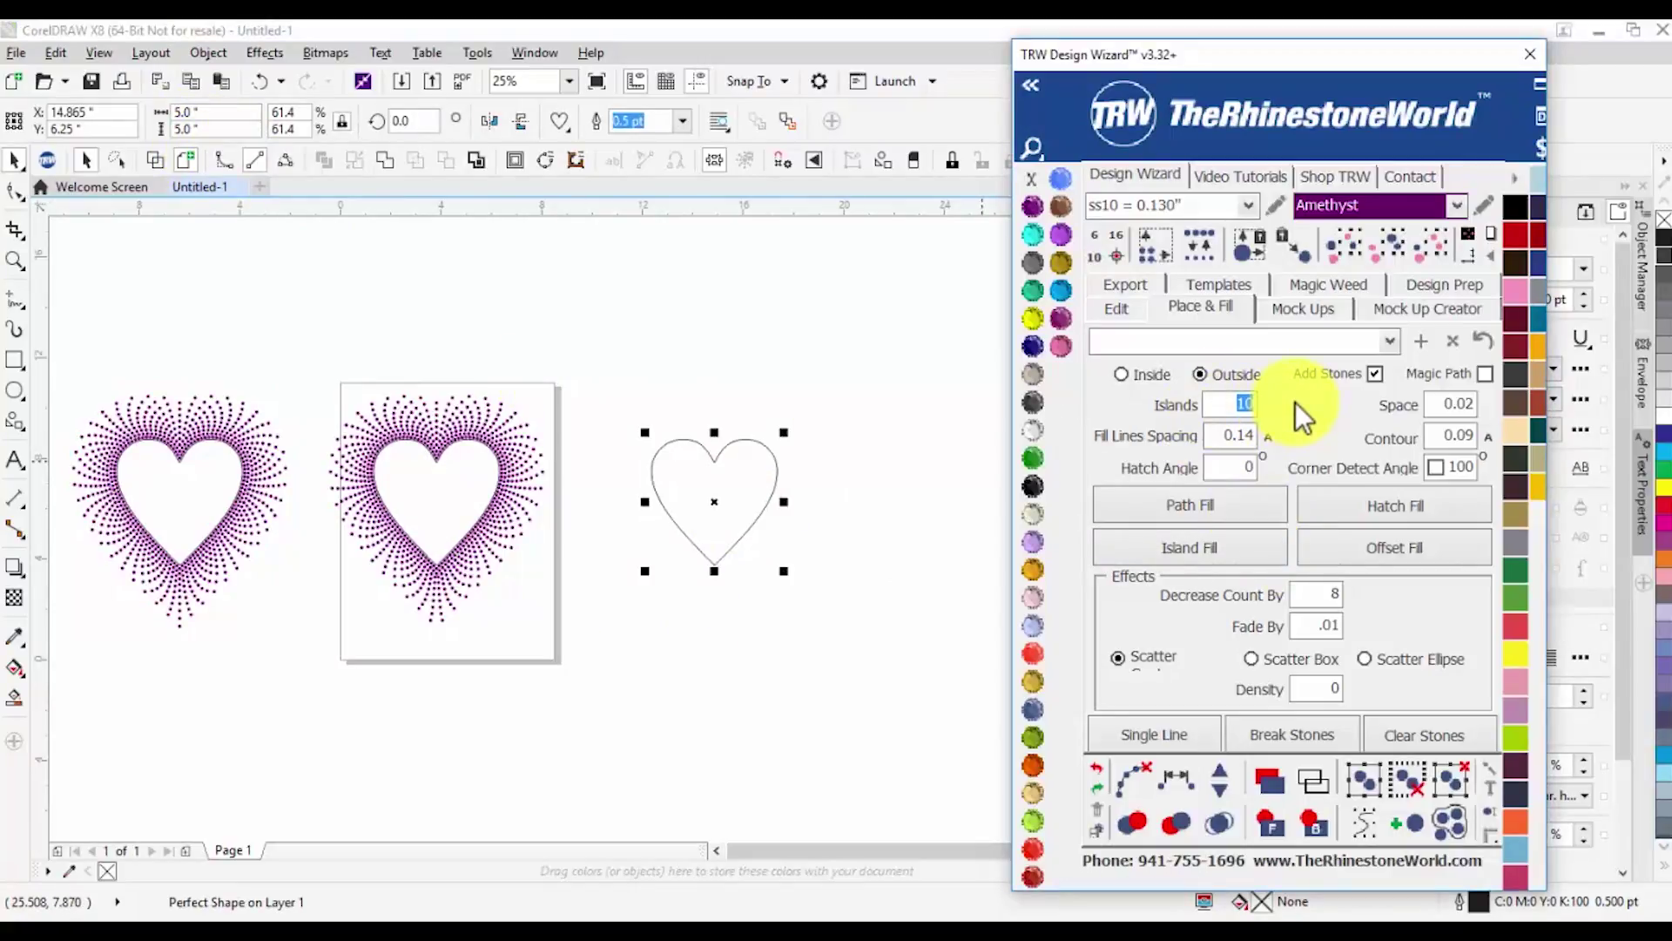
text(7)
click(1341, 583)
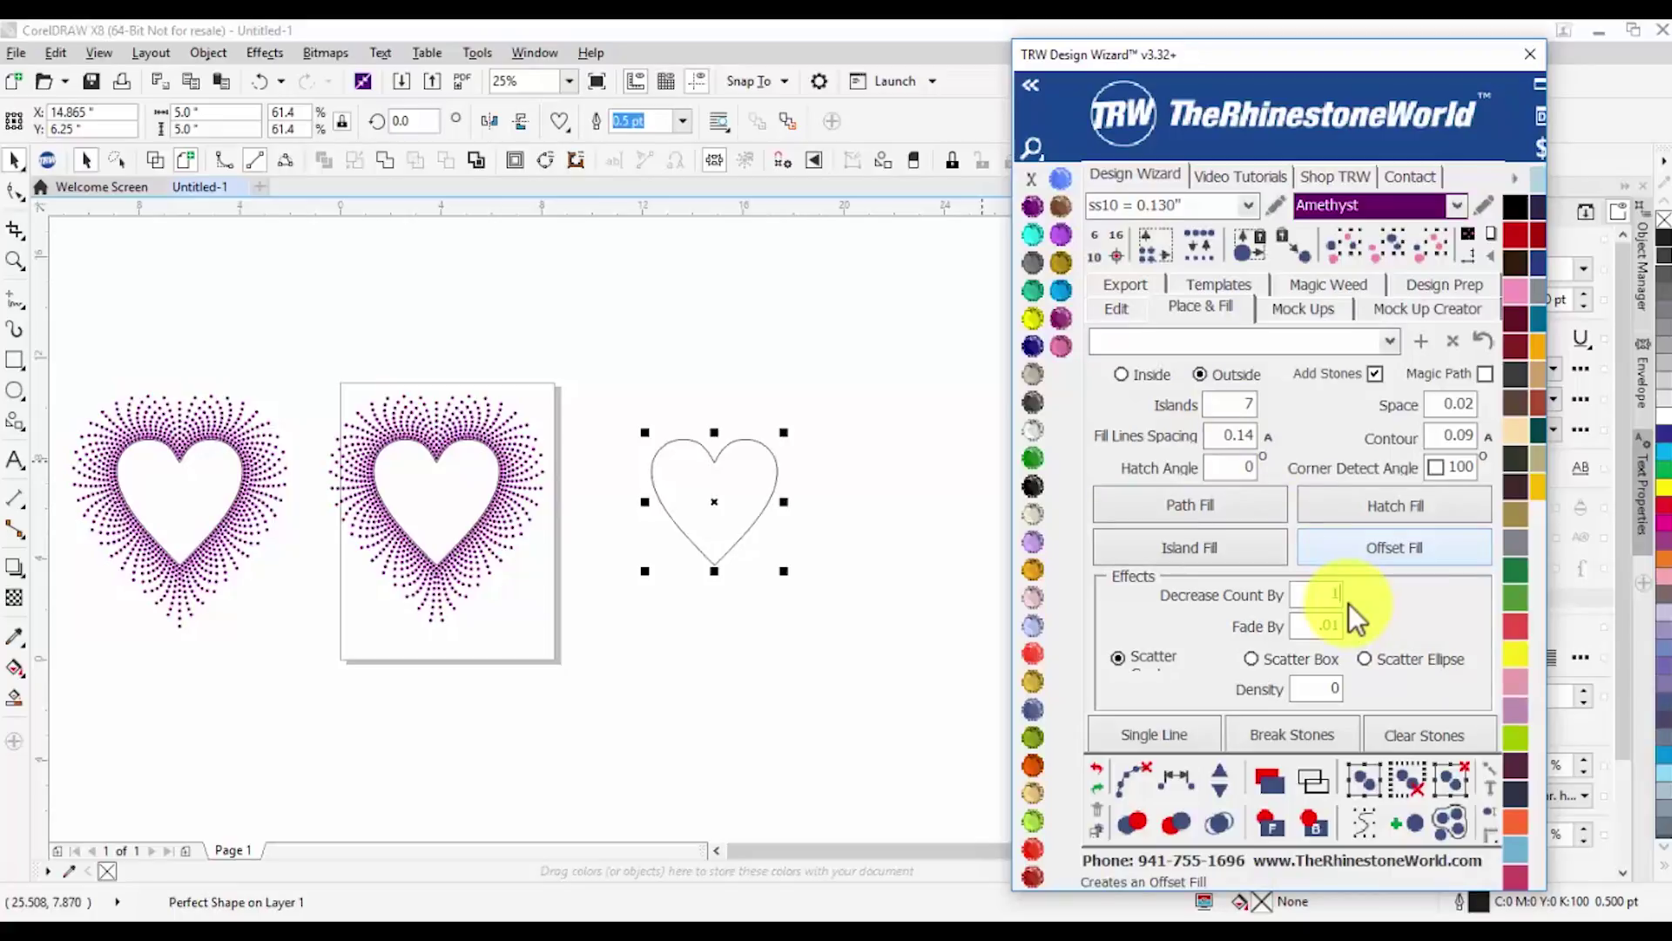
drag(1333, 627, 1349, 624)
click(1177, 547)
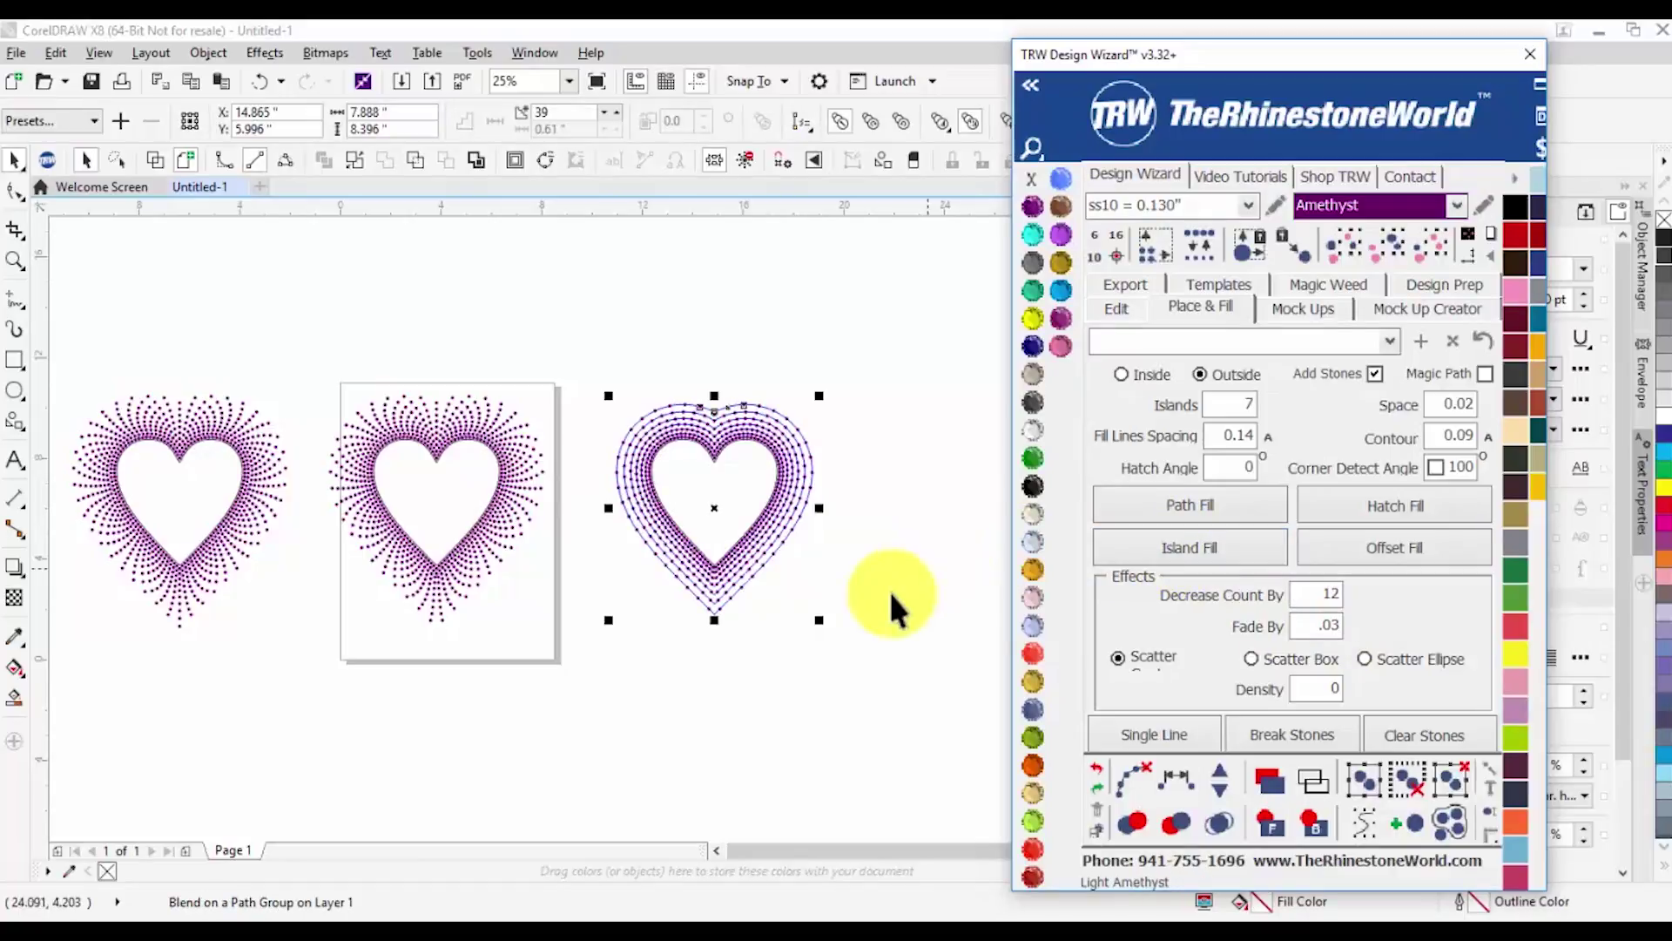
drag(875, 344, 598, 662)
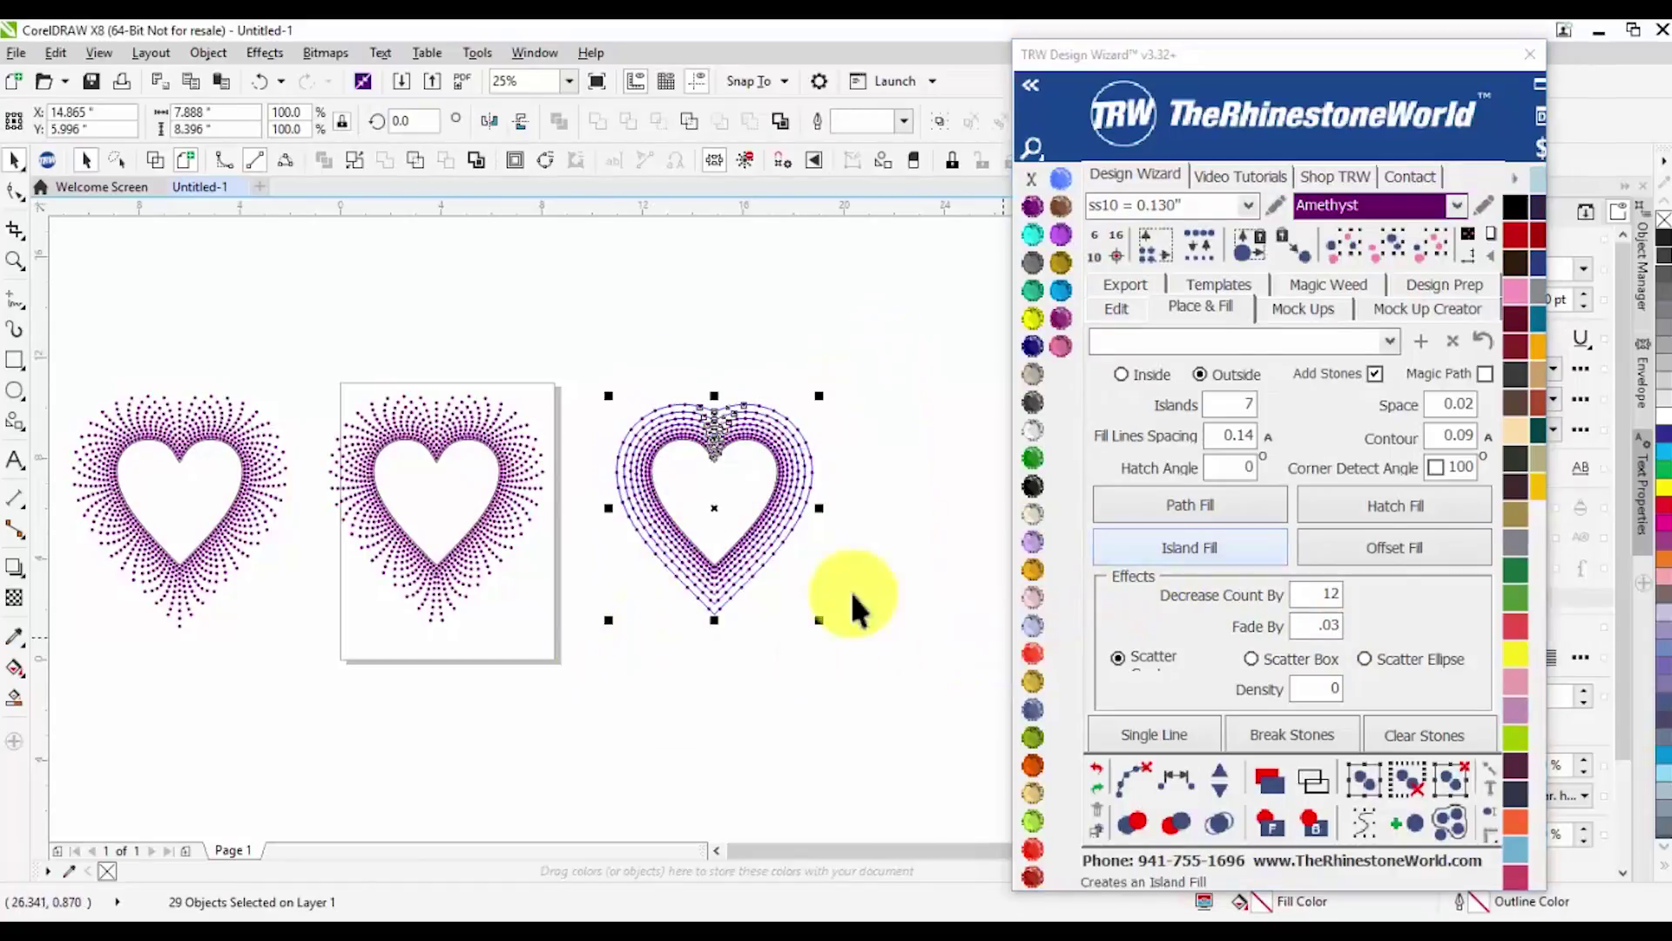
key(Escape)
Respace the stones evenly on the two innermost rows of the newly filled heart to separate the overlapping bottom stones
scroll(704, 589, up, 5)
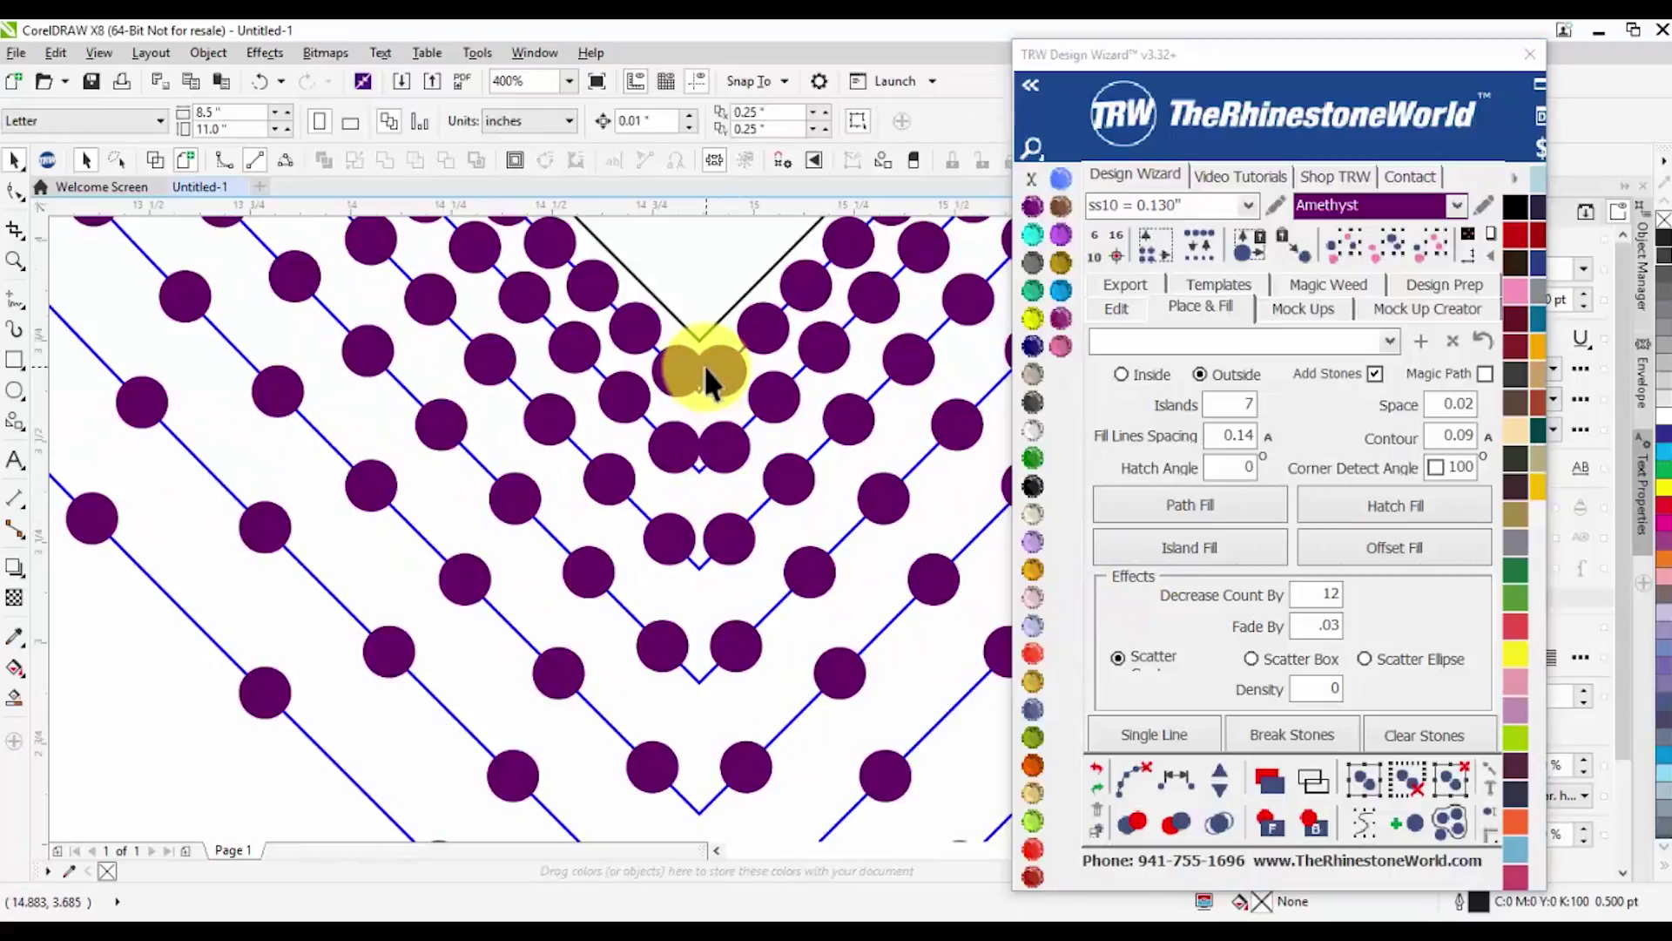
click(704, 364)
scroll(737, 436, down, 3)
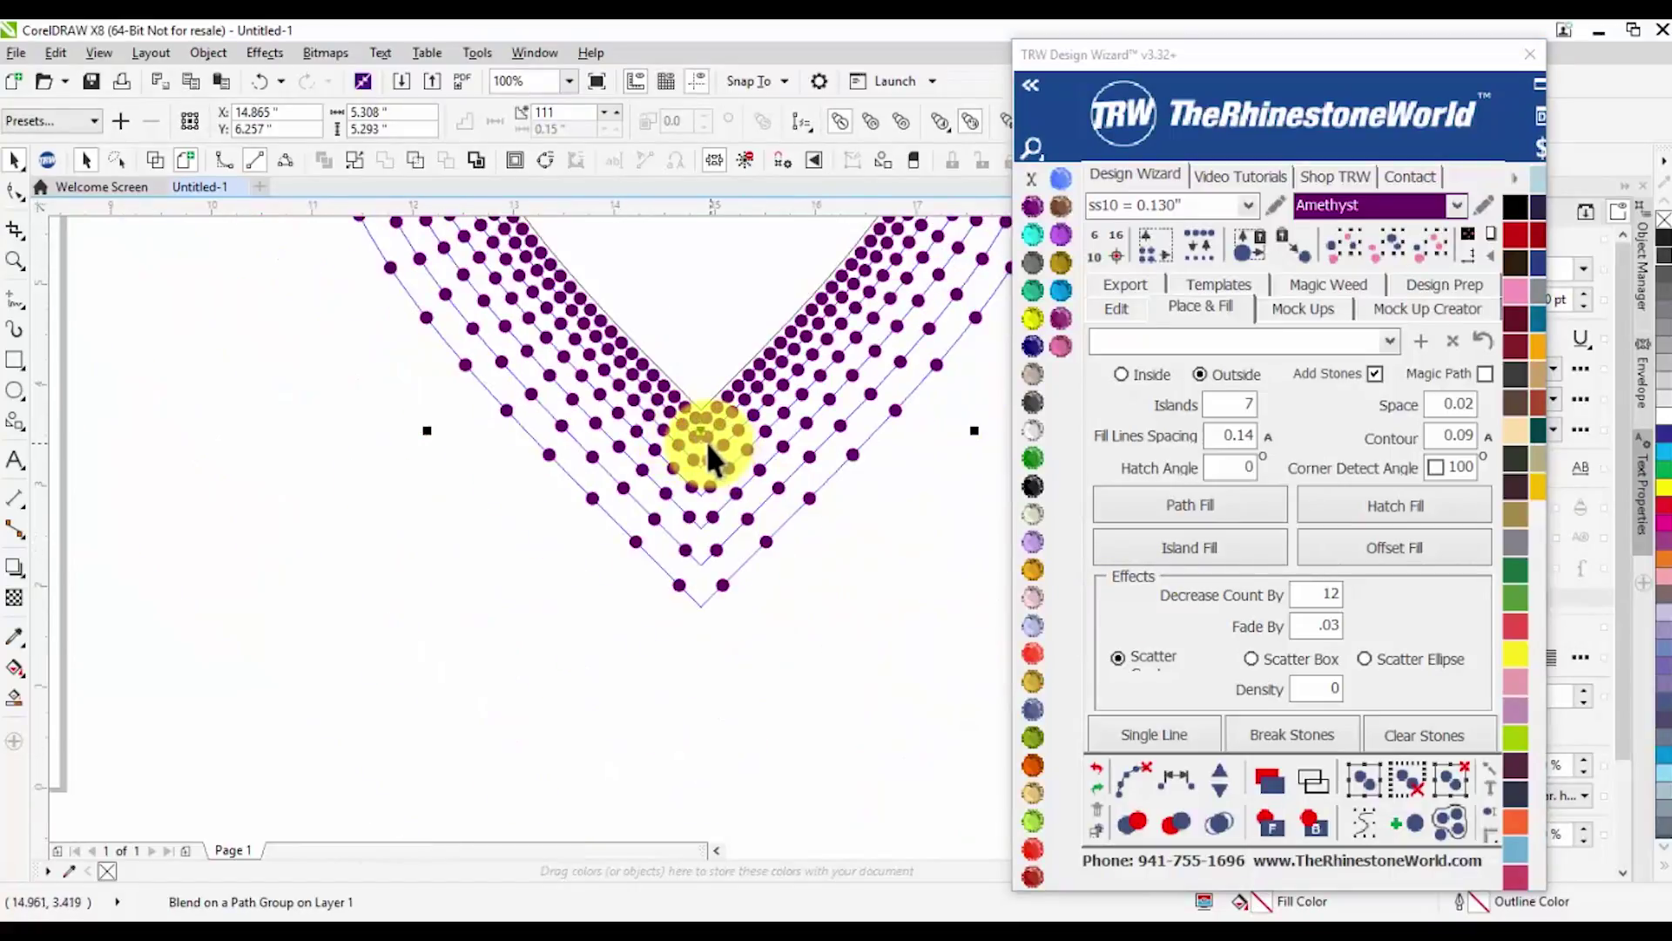
scroll(709, 455, up, 1)
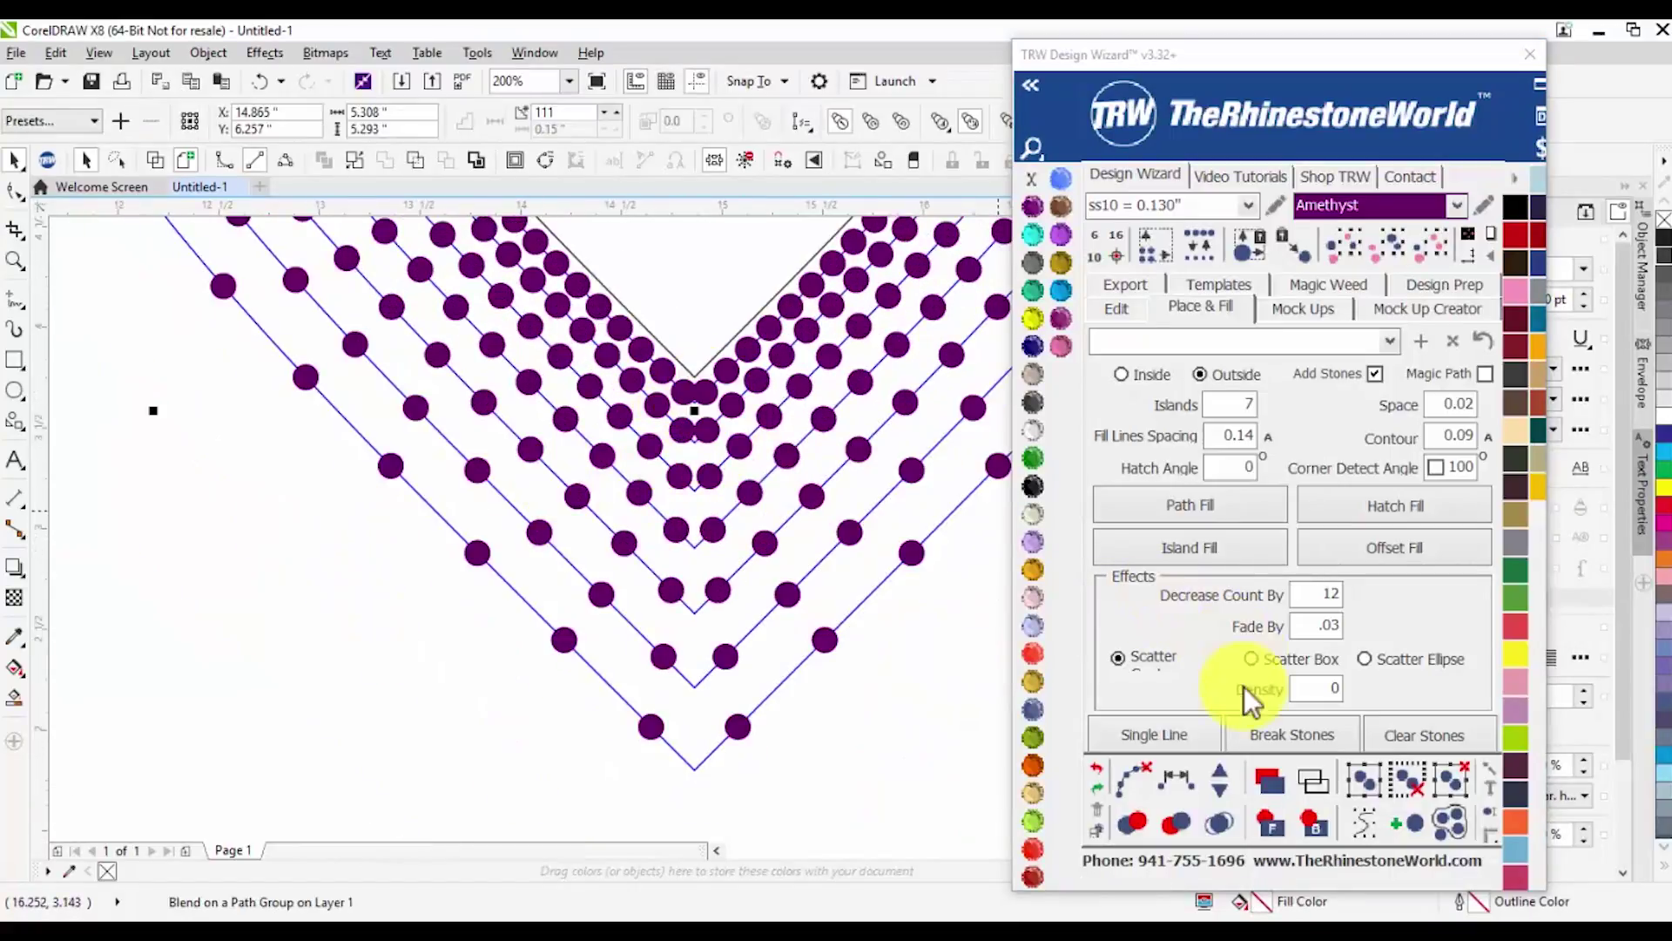
click(1176, 778)
click(740, 461)
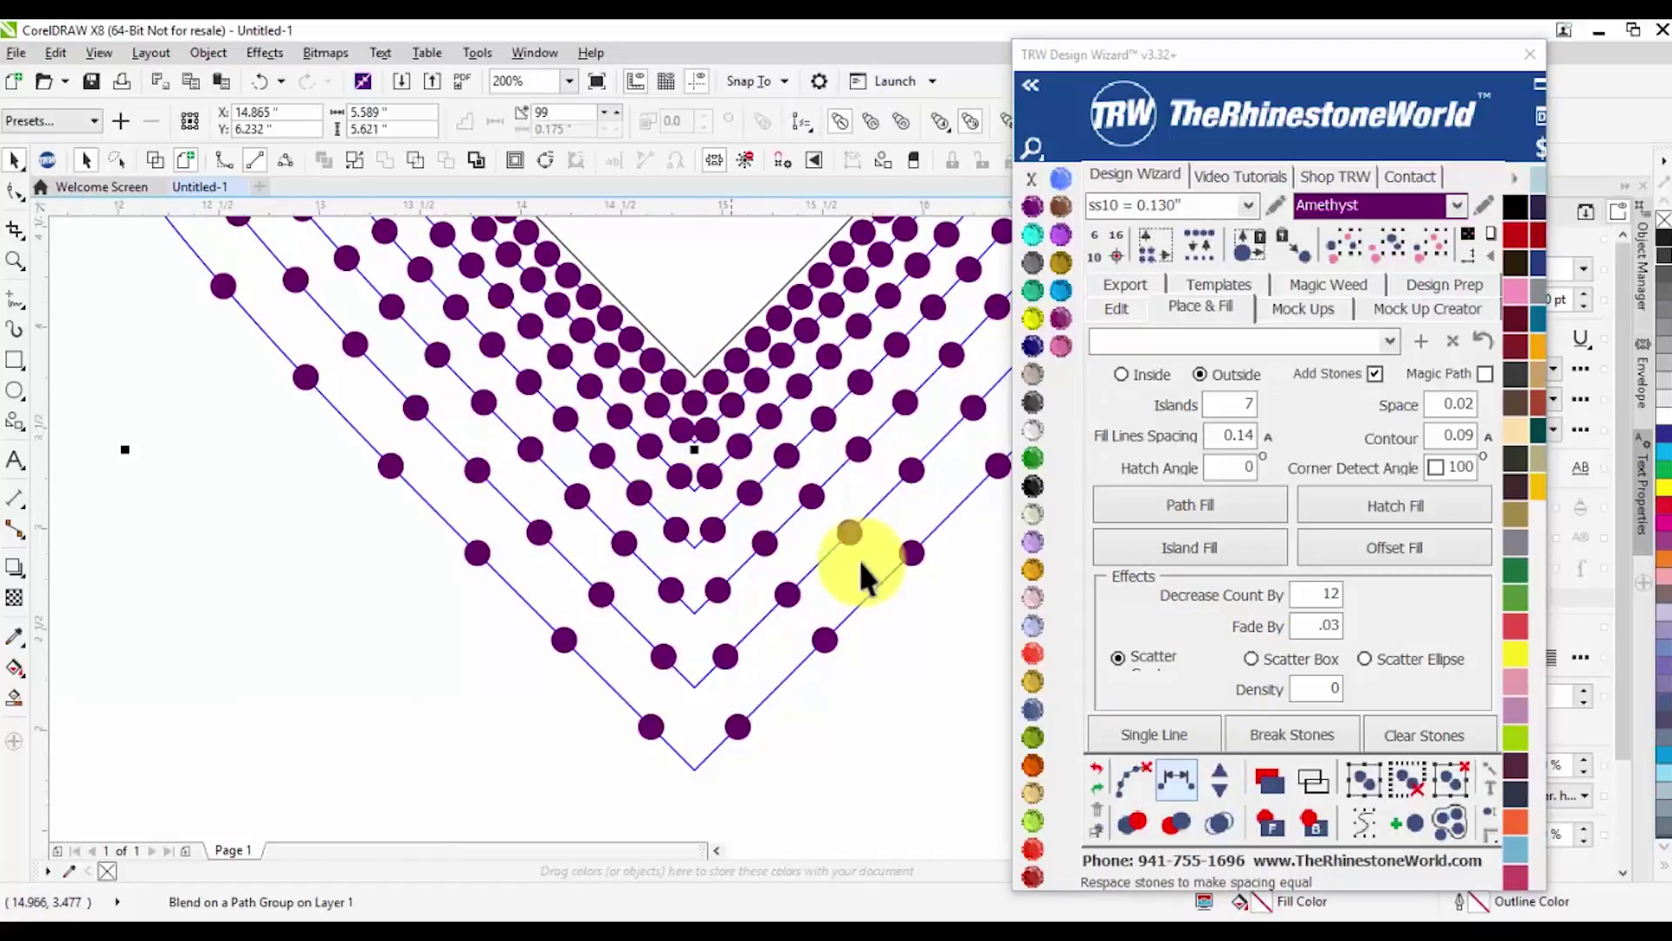
click(1195, 788)
click(710, 531)
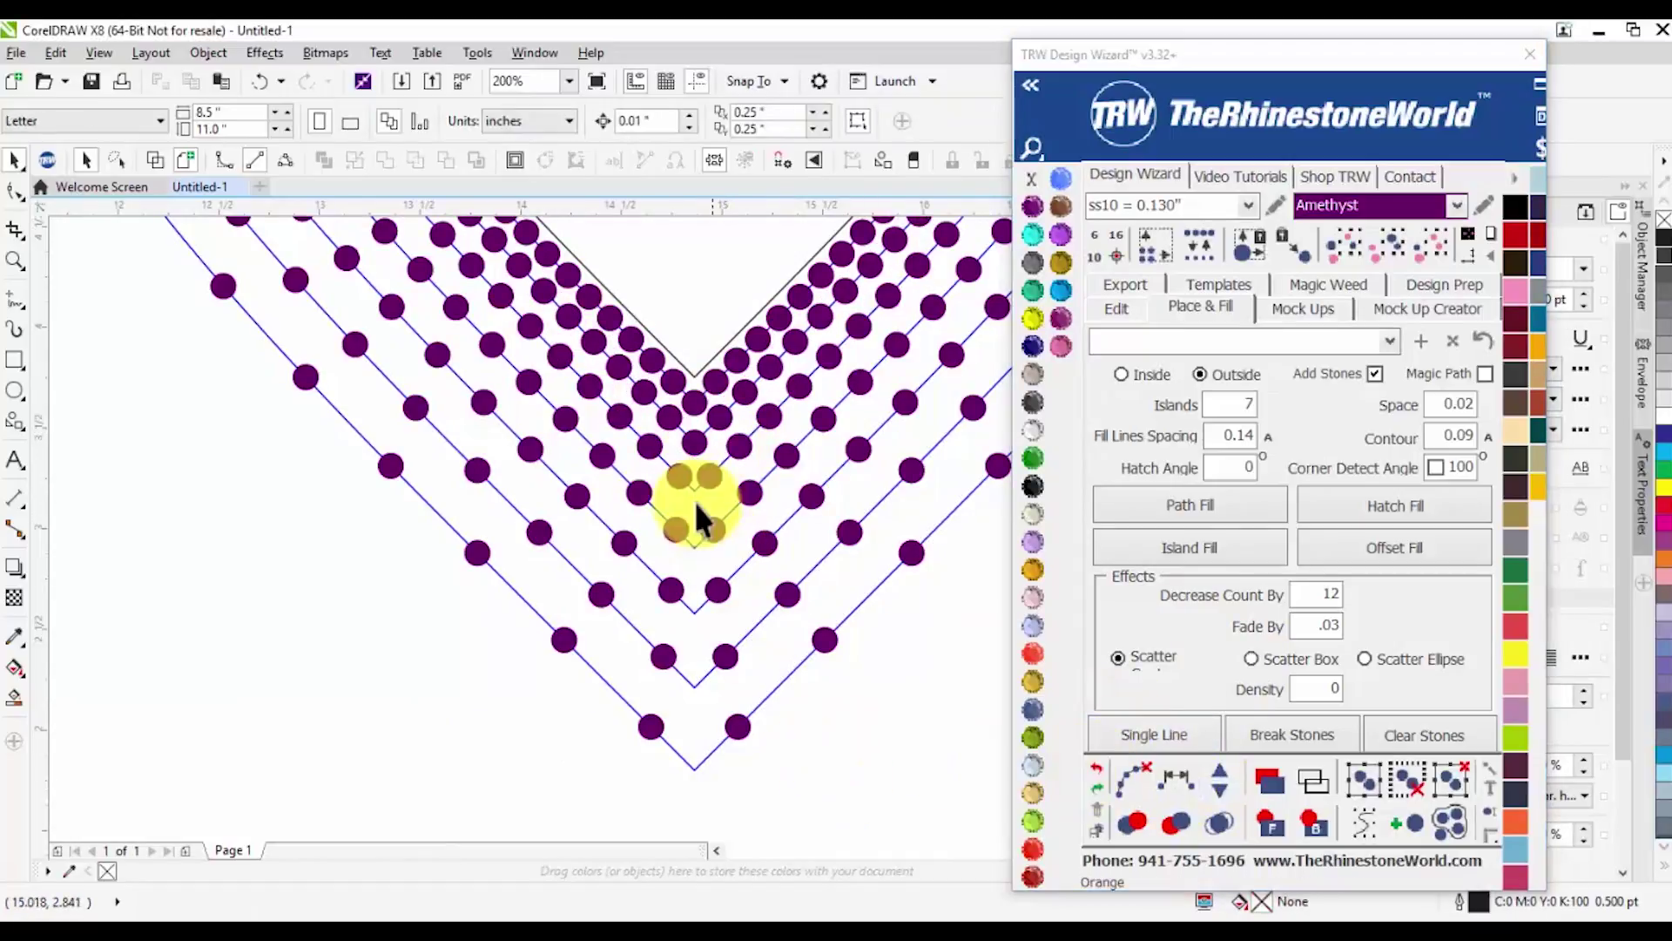
Place another copy of the plain heart outline to the right of the third filled heart
scroll(710, 532, down, 3)
scroll(813, 608, up, 2)
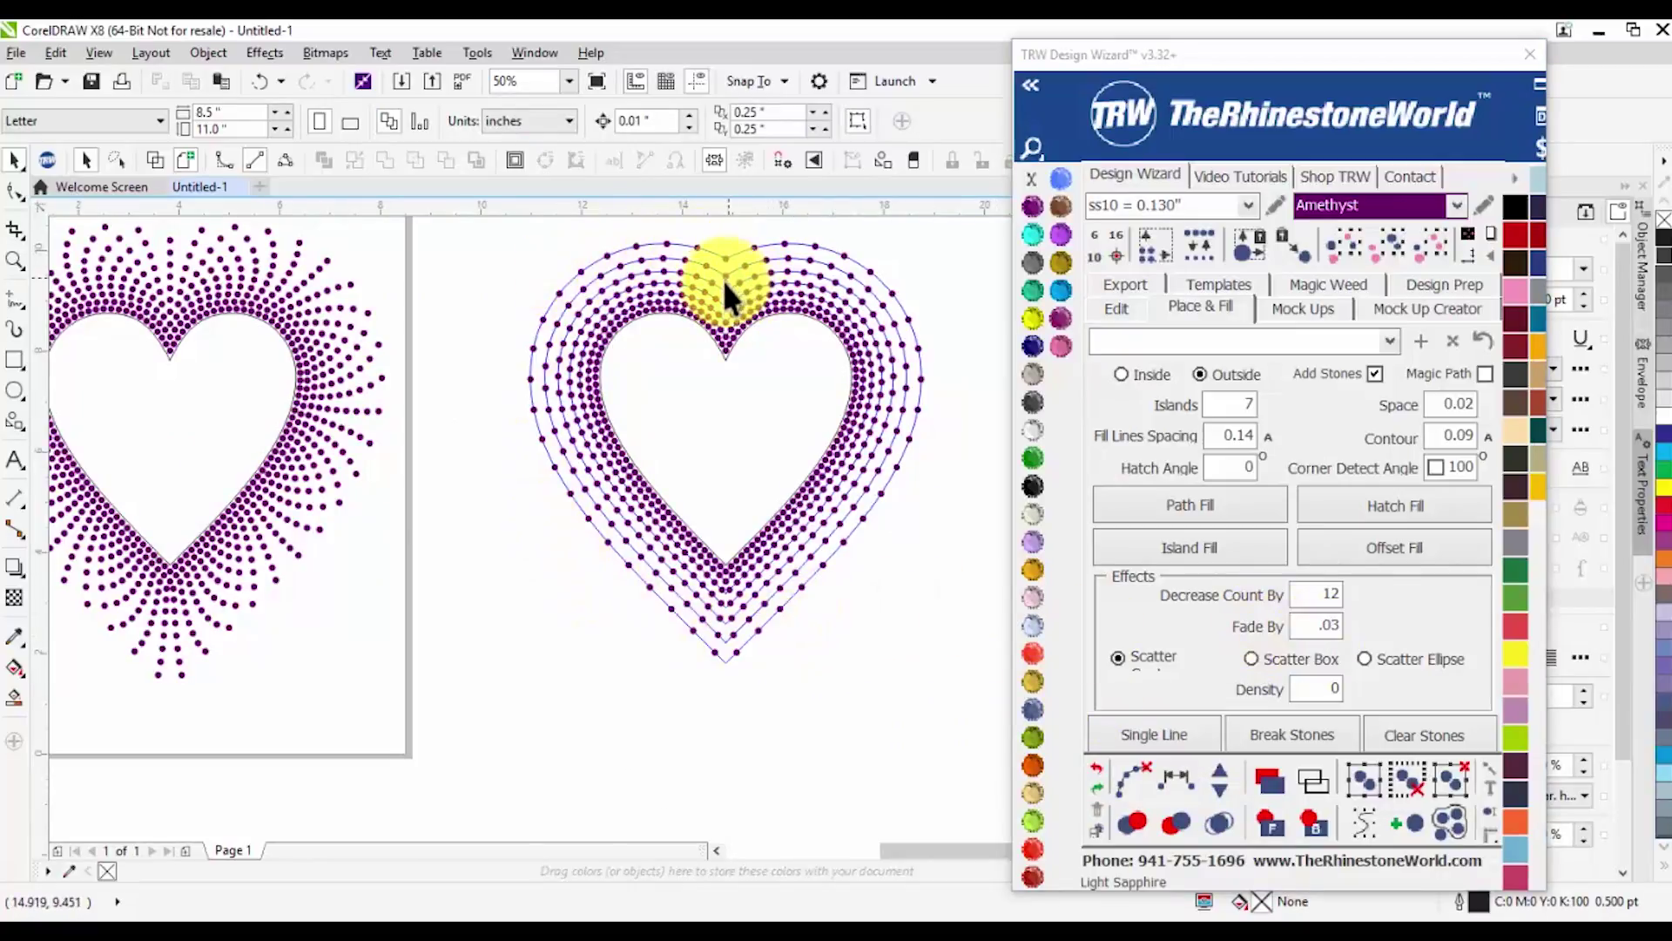
scroll(725, 279, up, 2)
scroll(728, 322, down, 1)
scroll(734, 352, down, 2)
drag(678, 345, 906, 359)
click(836, 522)
Set Fade By to .01 and create an outside island fill on the newly copied heart outline
click(1329, 624)
text(1)
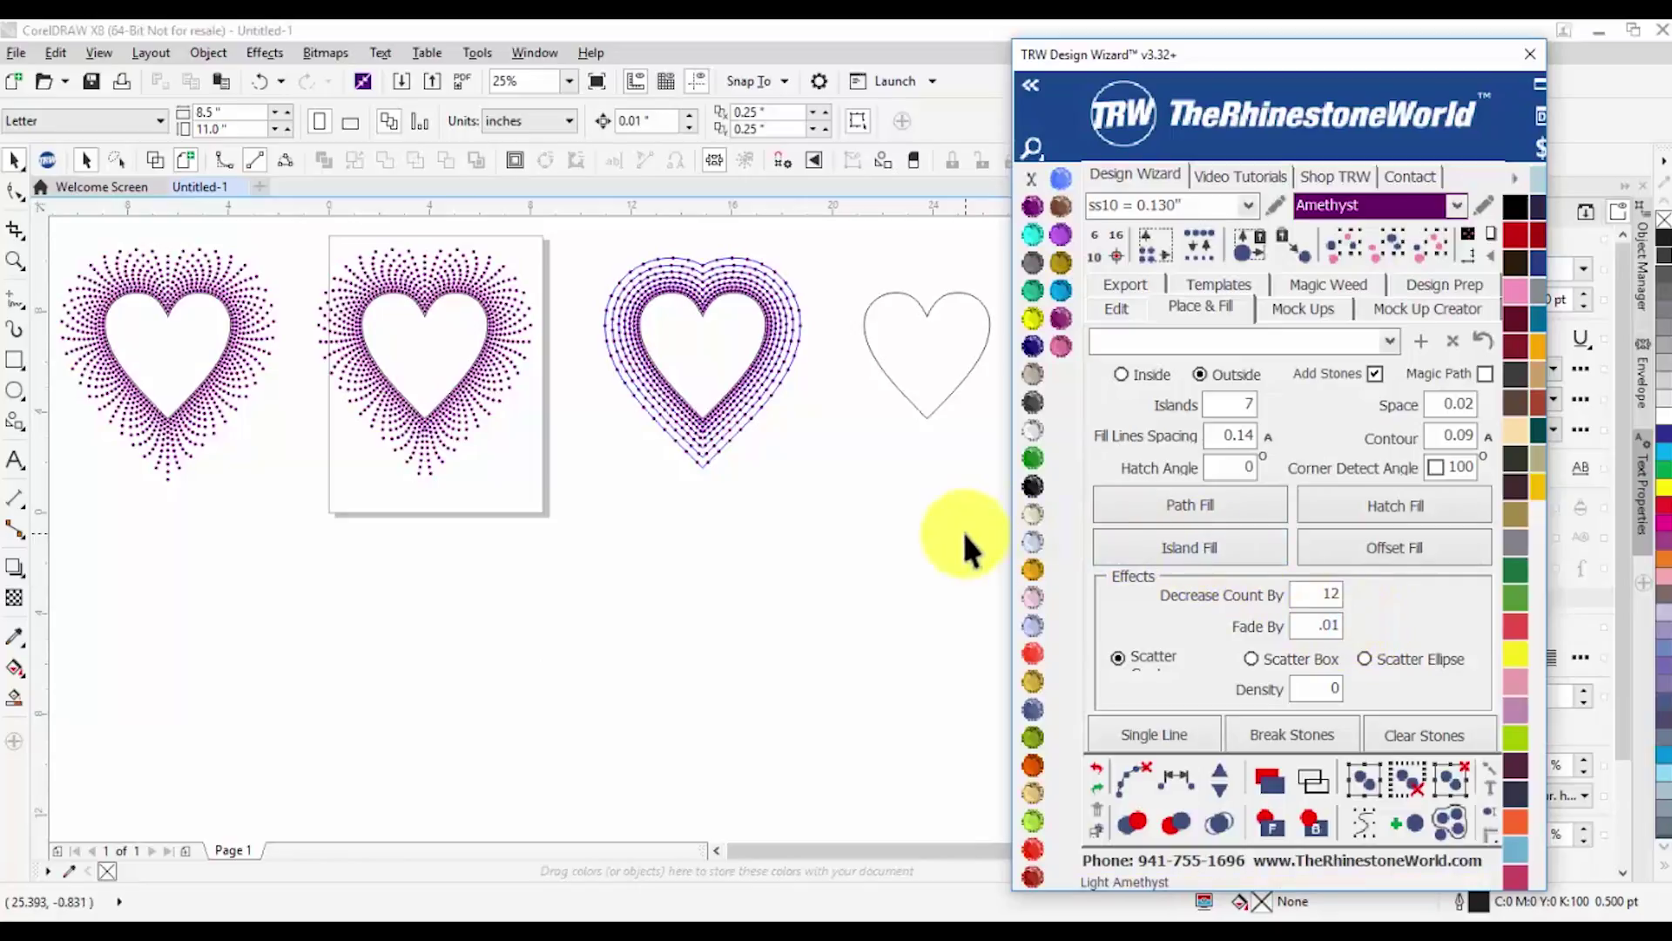
click(891, 364)
click(1190, 510)
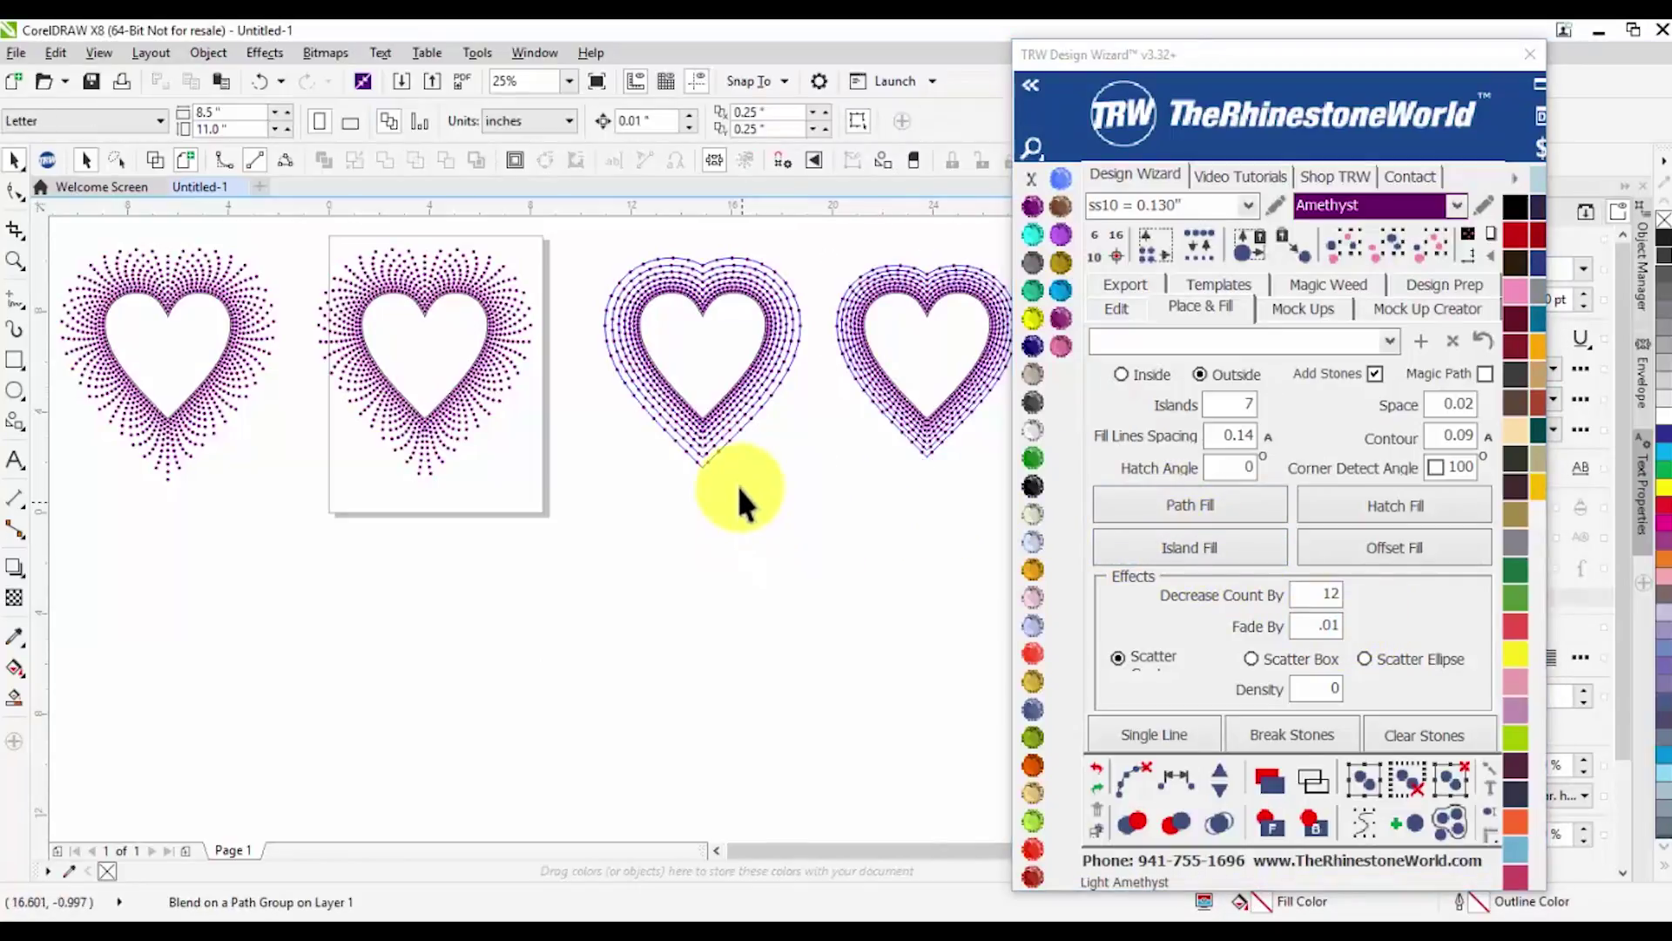
Clear the fill paths from the two rightmost filled hearts so that only their stones and heart outlines remain
scroll(857, 406, down, 1)
scroll(797, 447, up, 3)
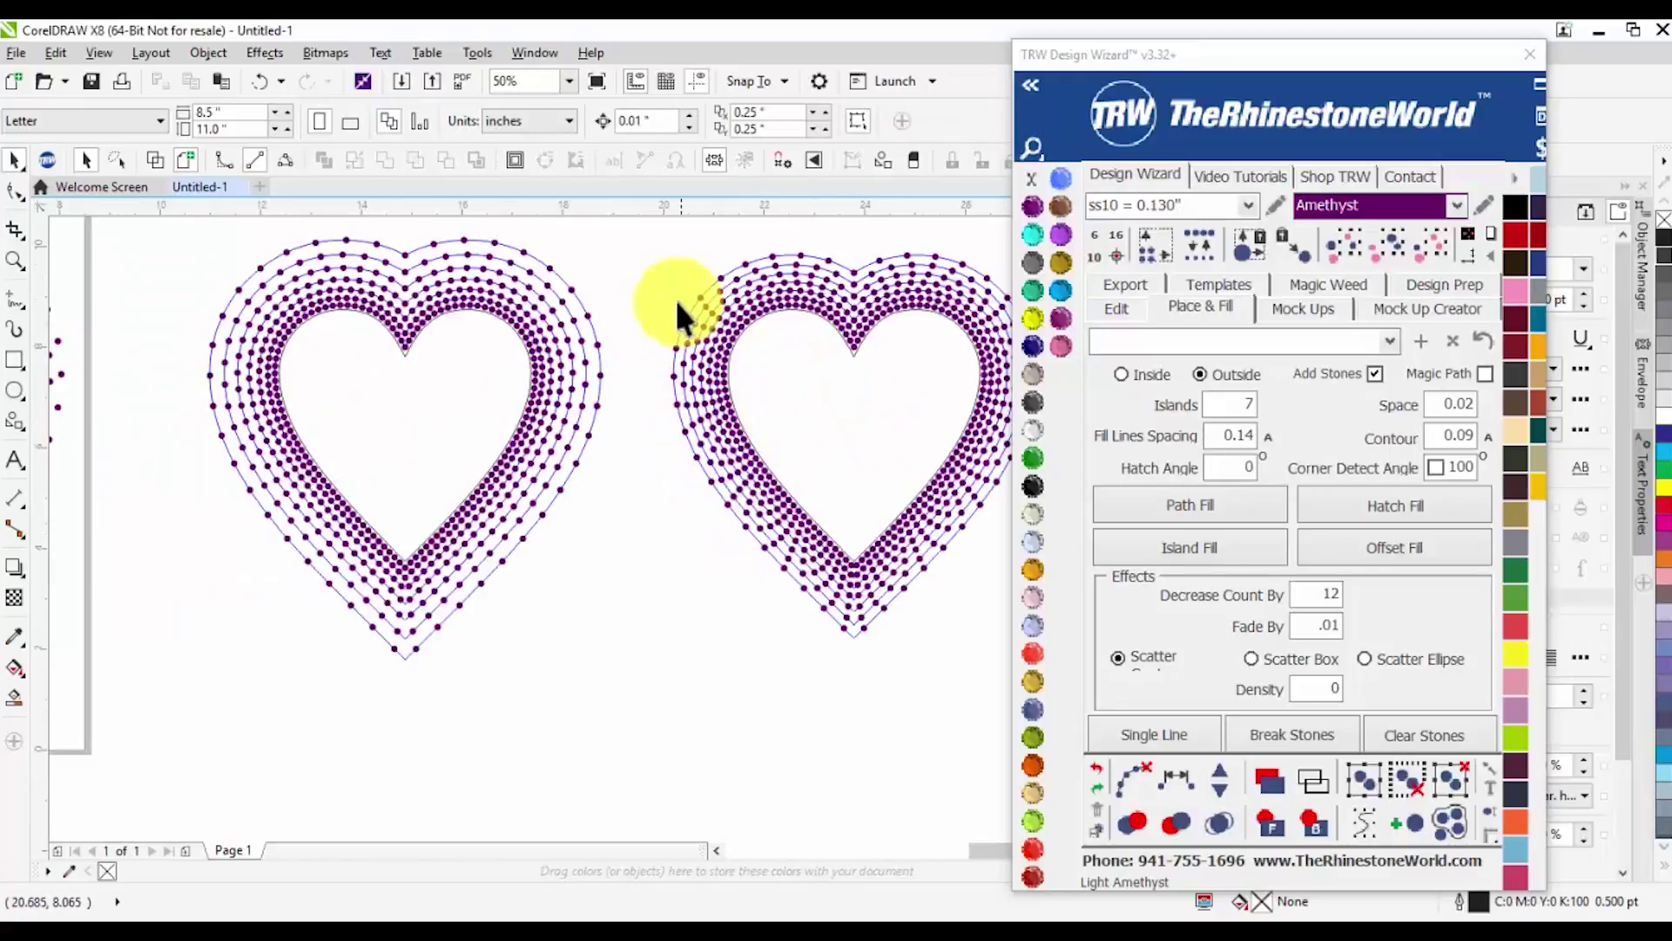
scroll(695, 413, down, 2)
drag(678, 308, 963, 570)
click(1133, 778)
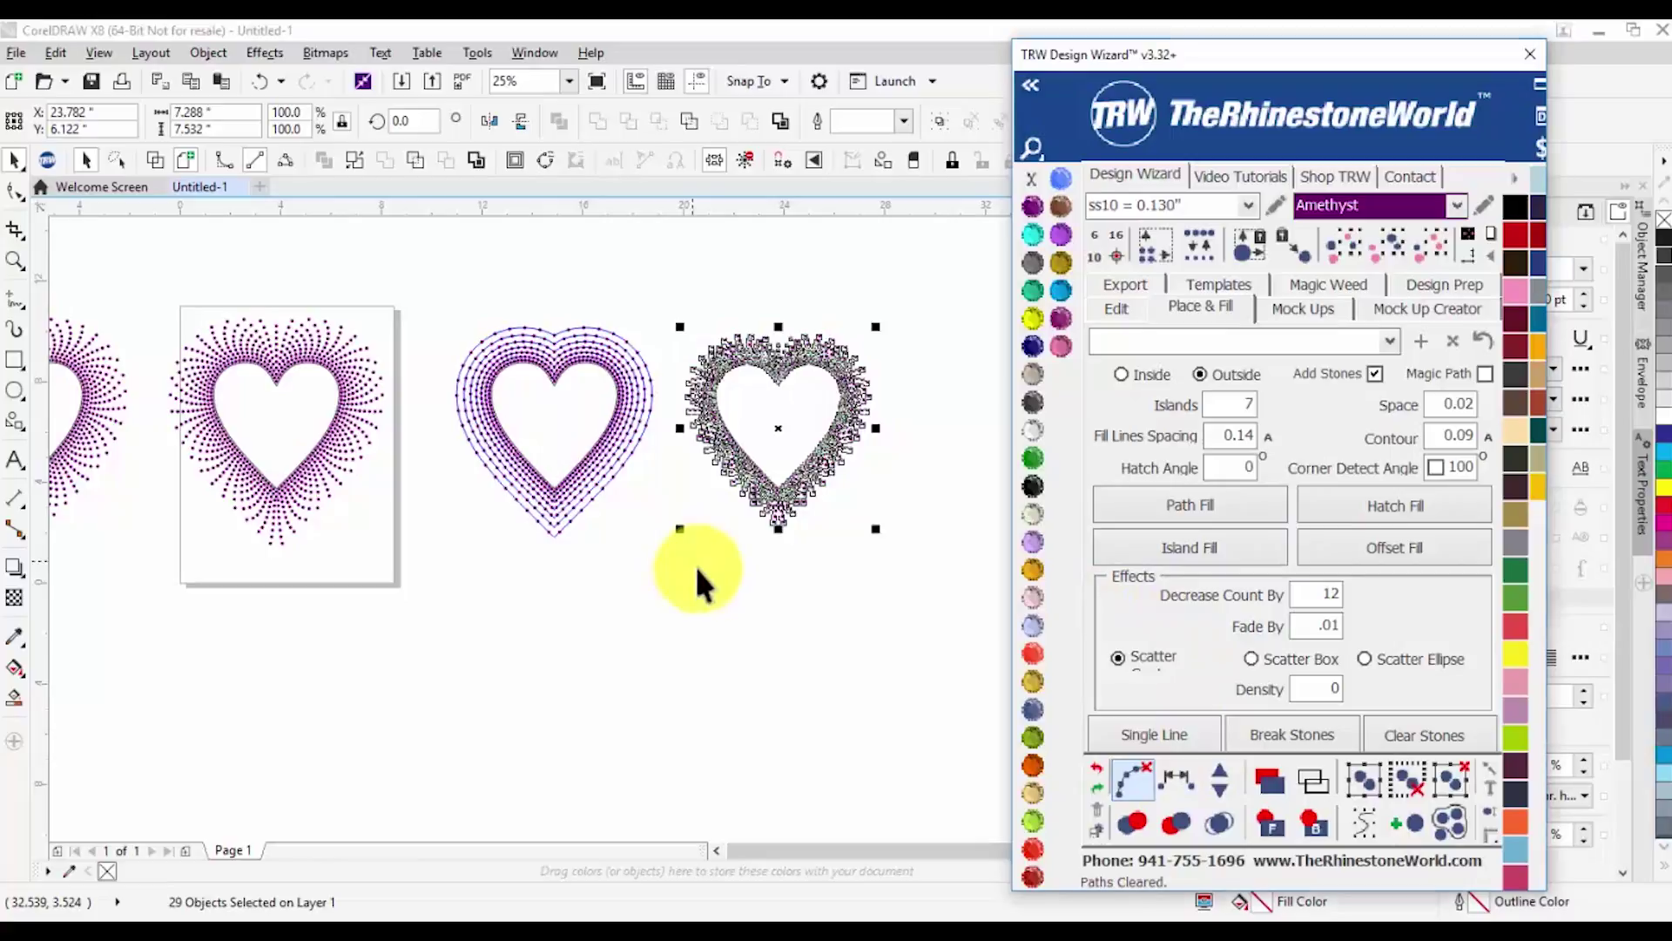
click(698, 572)
drag(442, 311, 675, 585)
click(1135, 775)
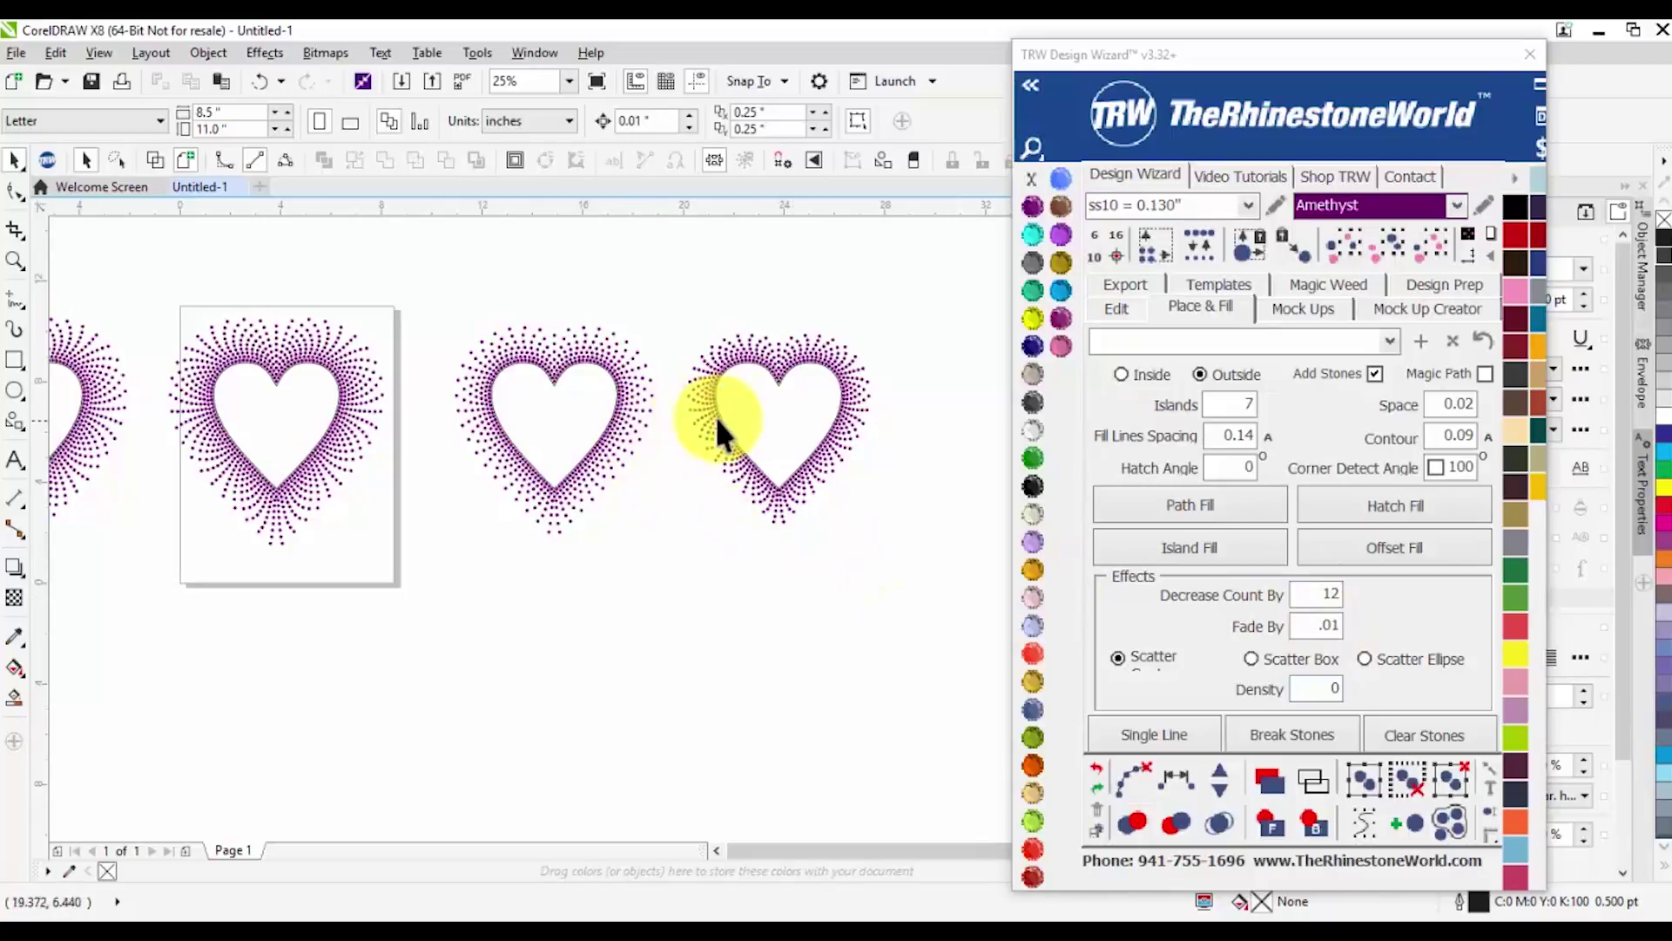
Compare the stone density, row spacing and fade of the four filled hearts in the row
scroll(702, 438, up, 1)
scroll(582, 435, down, 1)
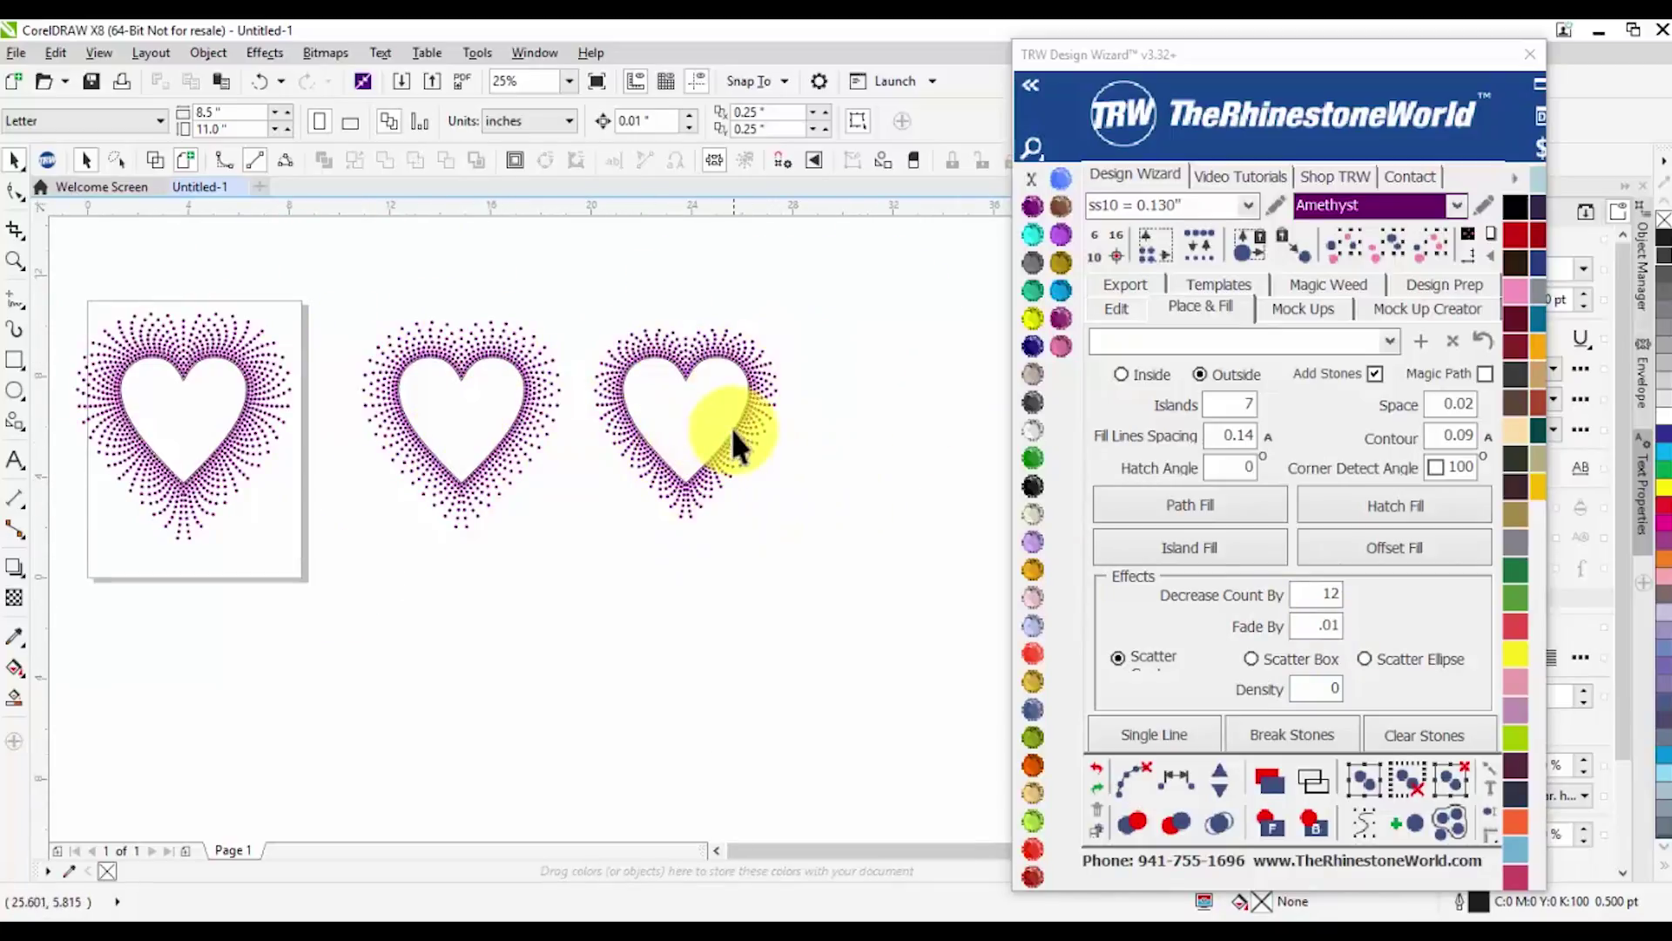
scroll(645, 496, up, 2)
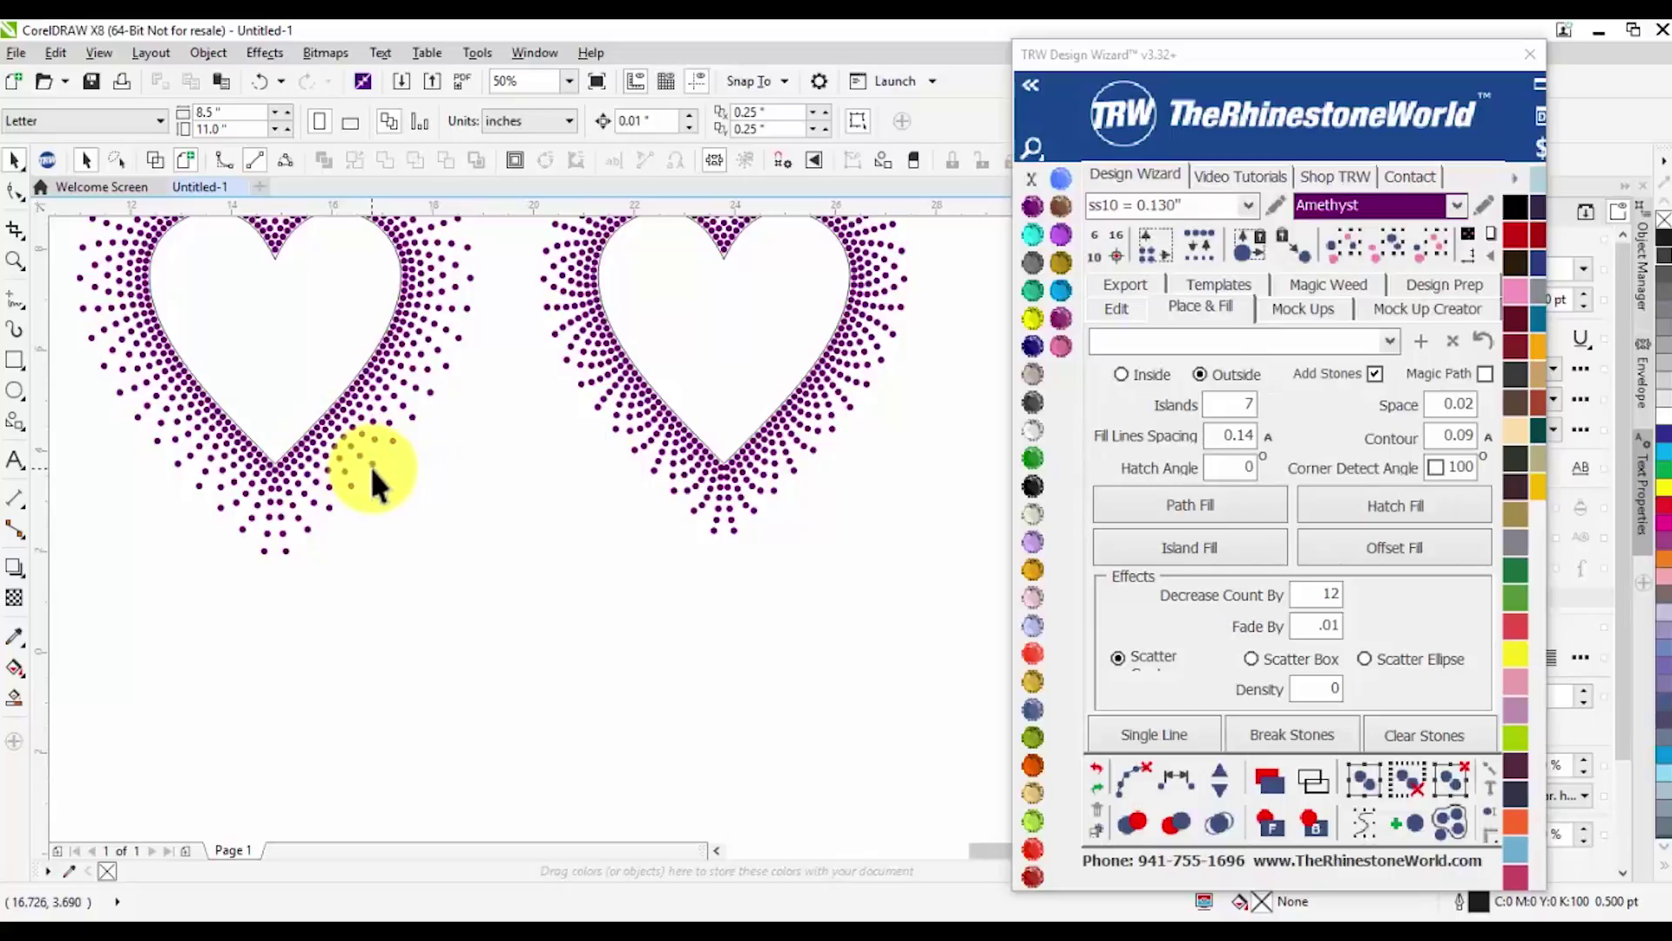
scroll(392, 462, down, 2)
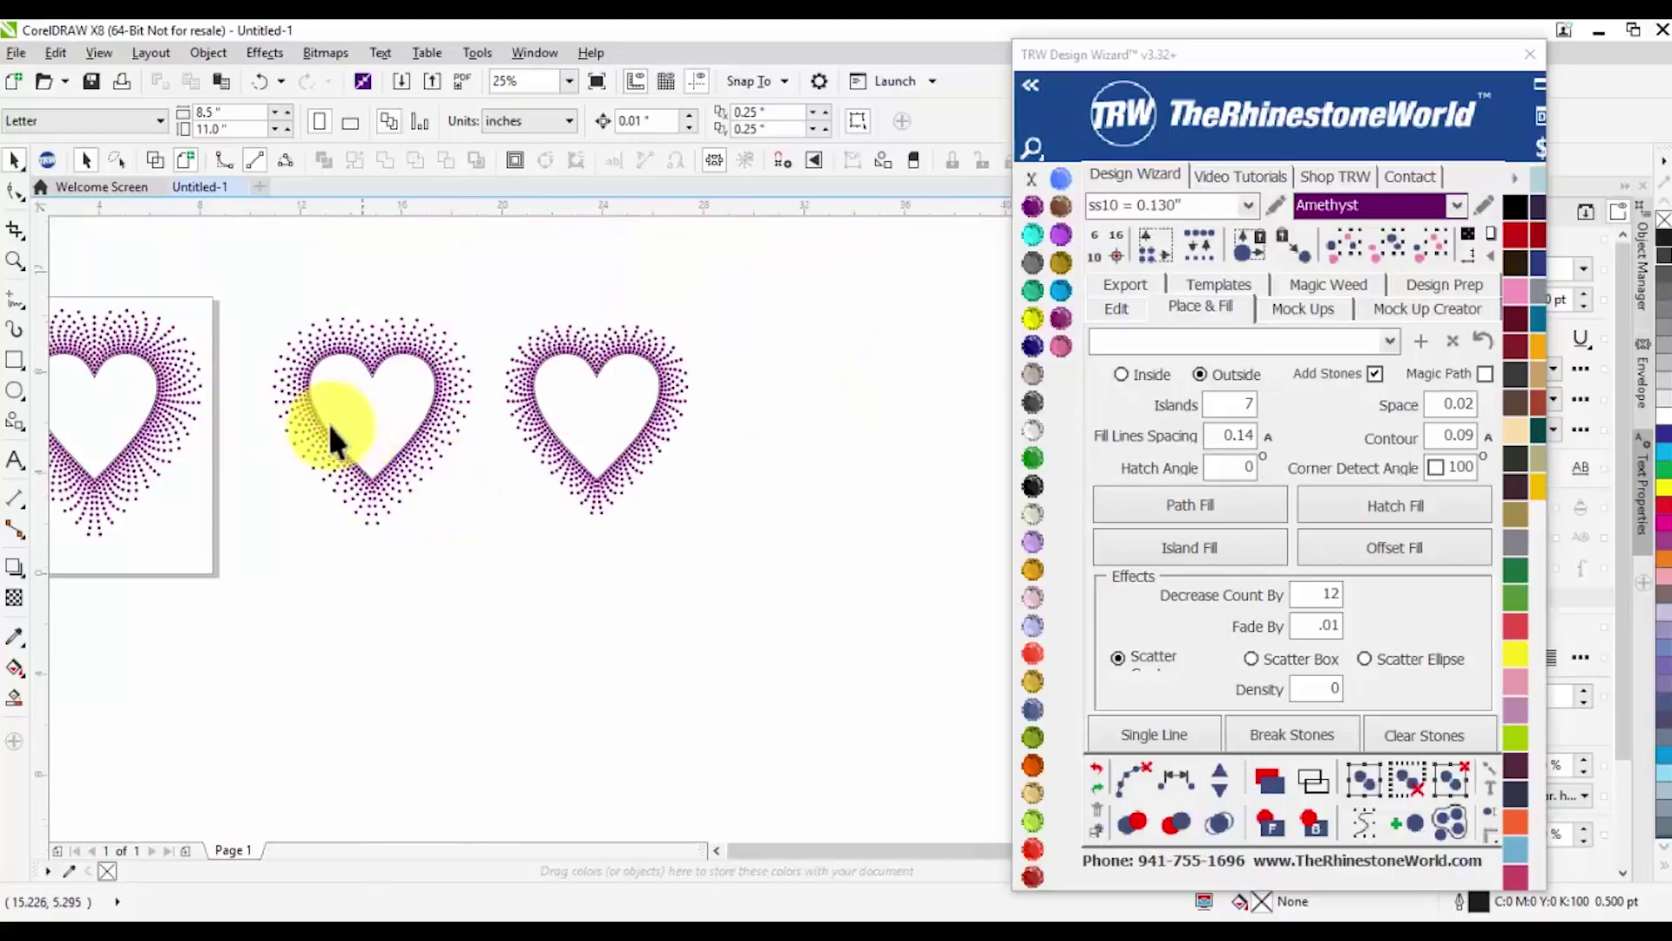
scroll(535, 557, up, 2)
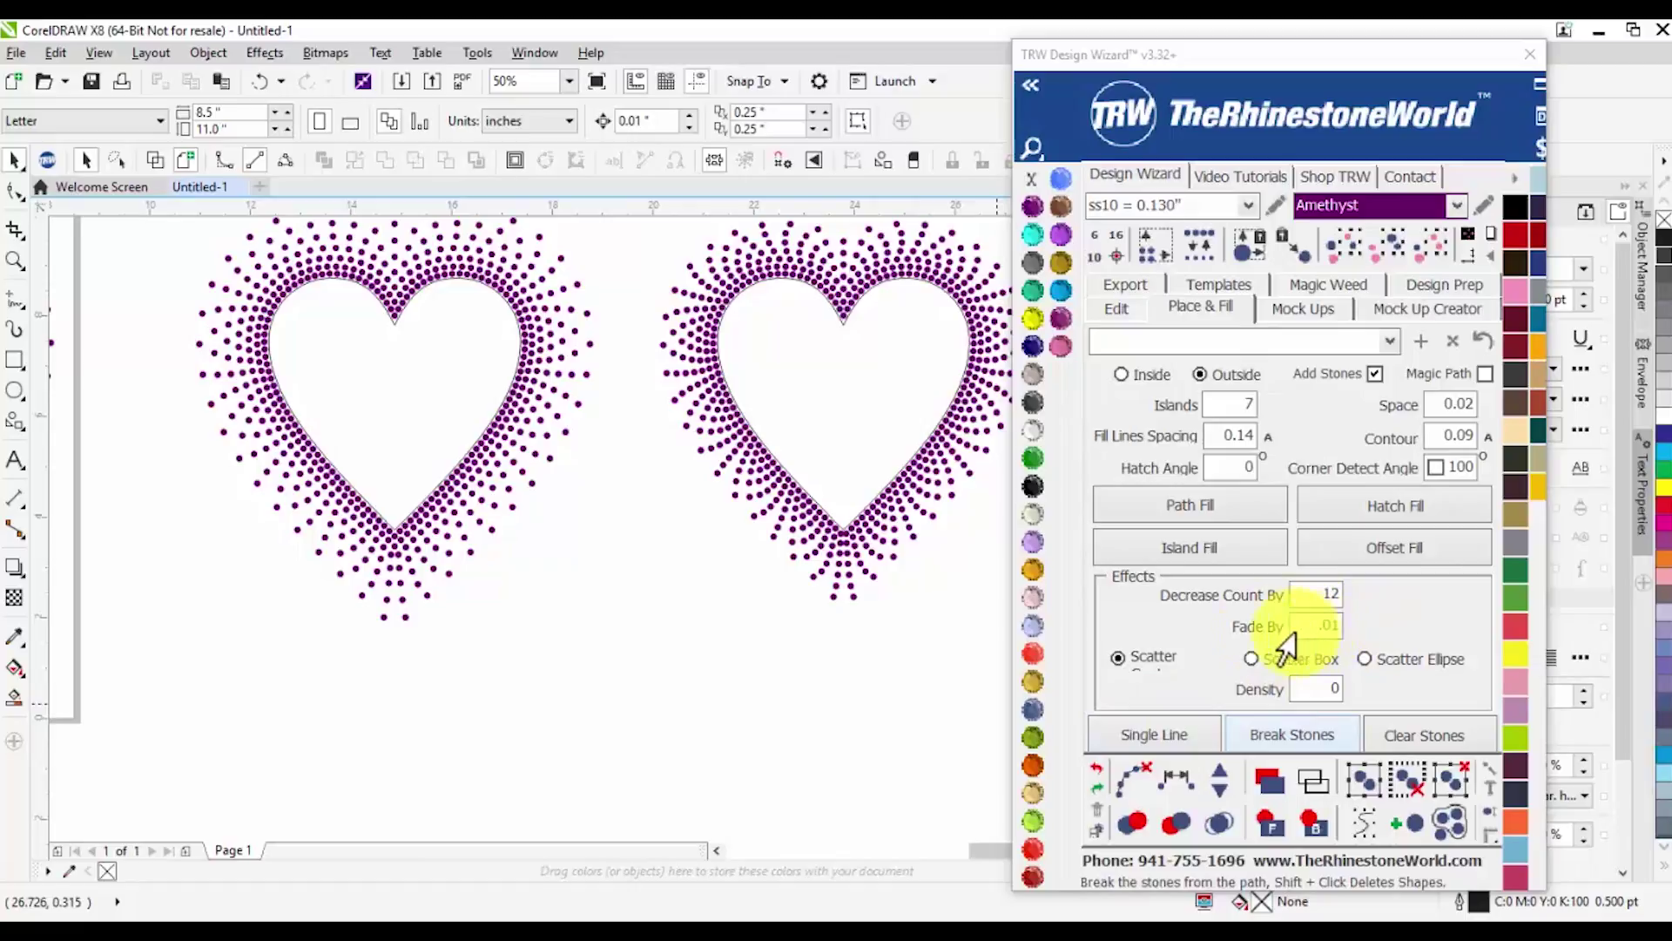
scroll(633, 594, down, 2)
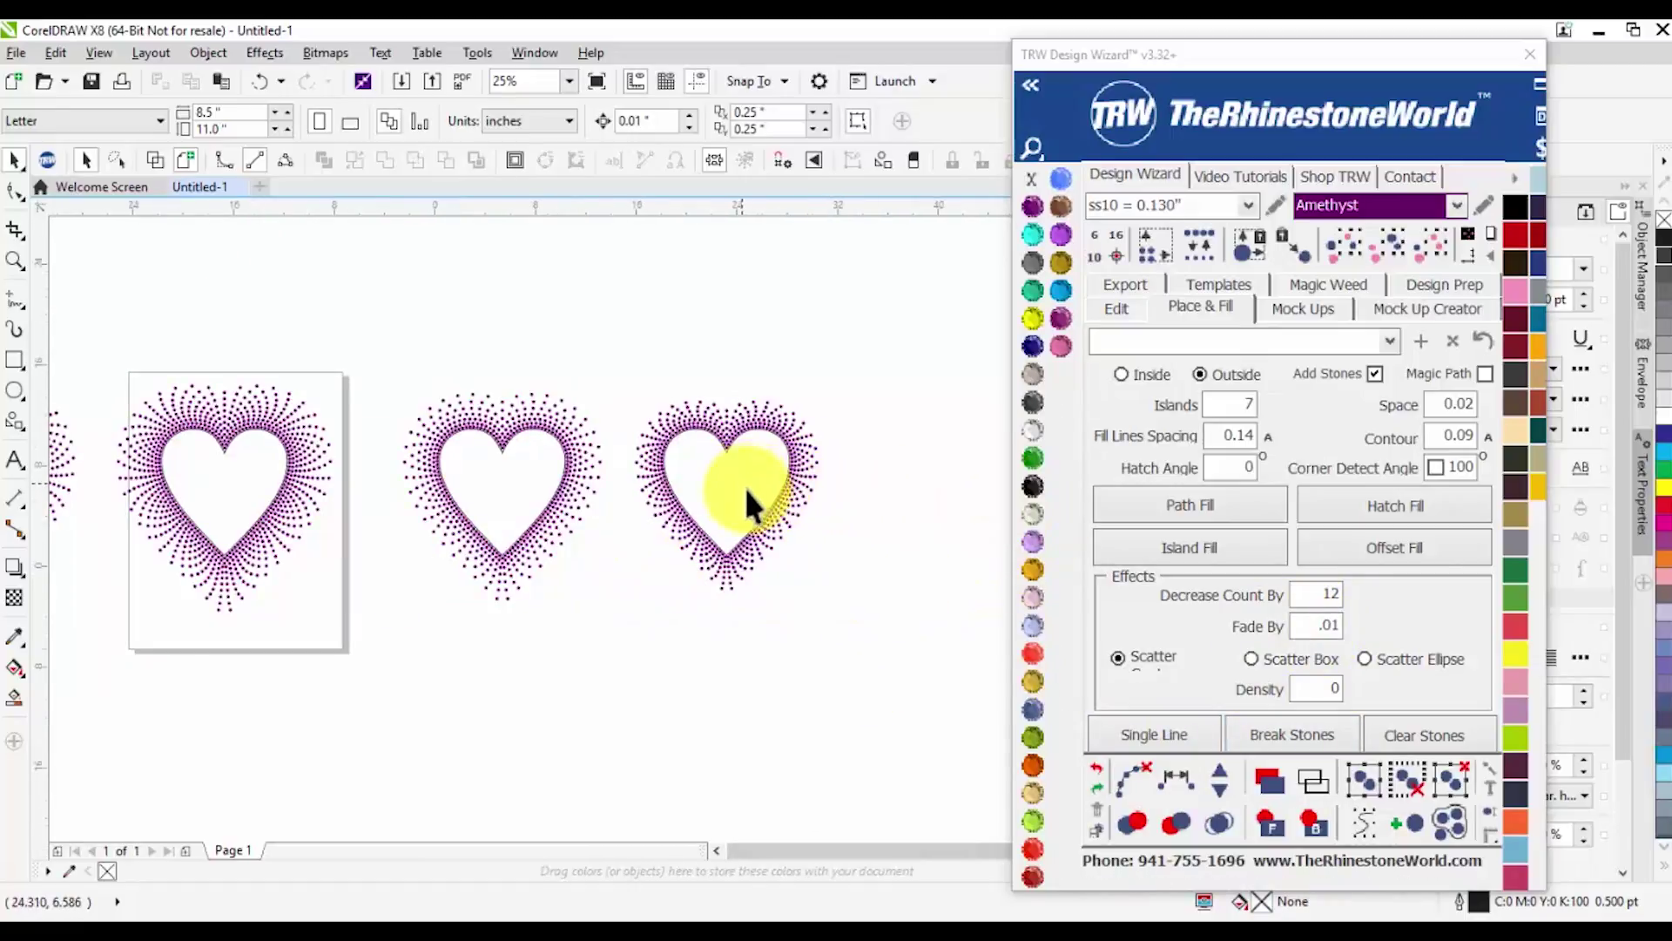
scroll(744, 492, down, 1)
scroll(490, 505, up, 1)
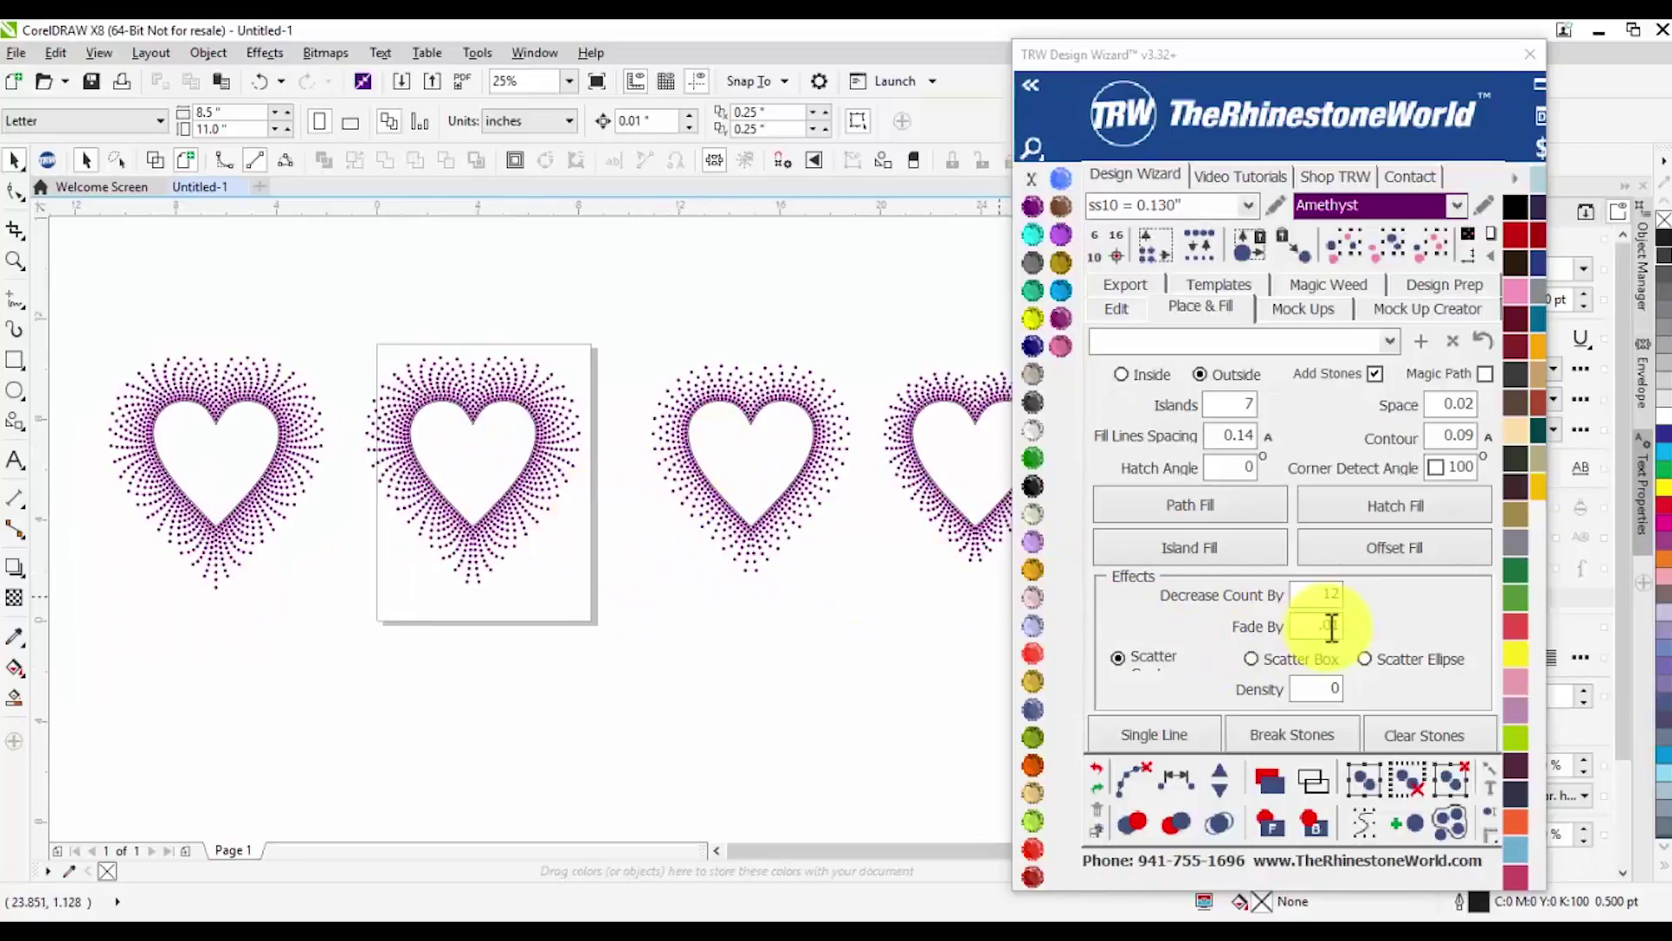
scroll(653, 444, down, 1)
scroll(784, 445, up, 1)
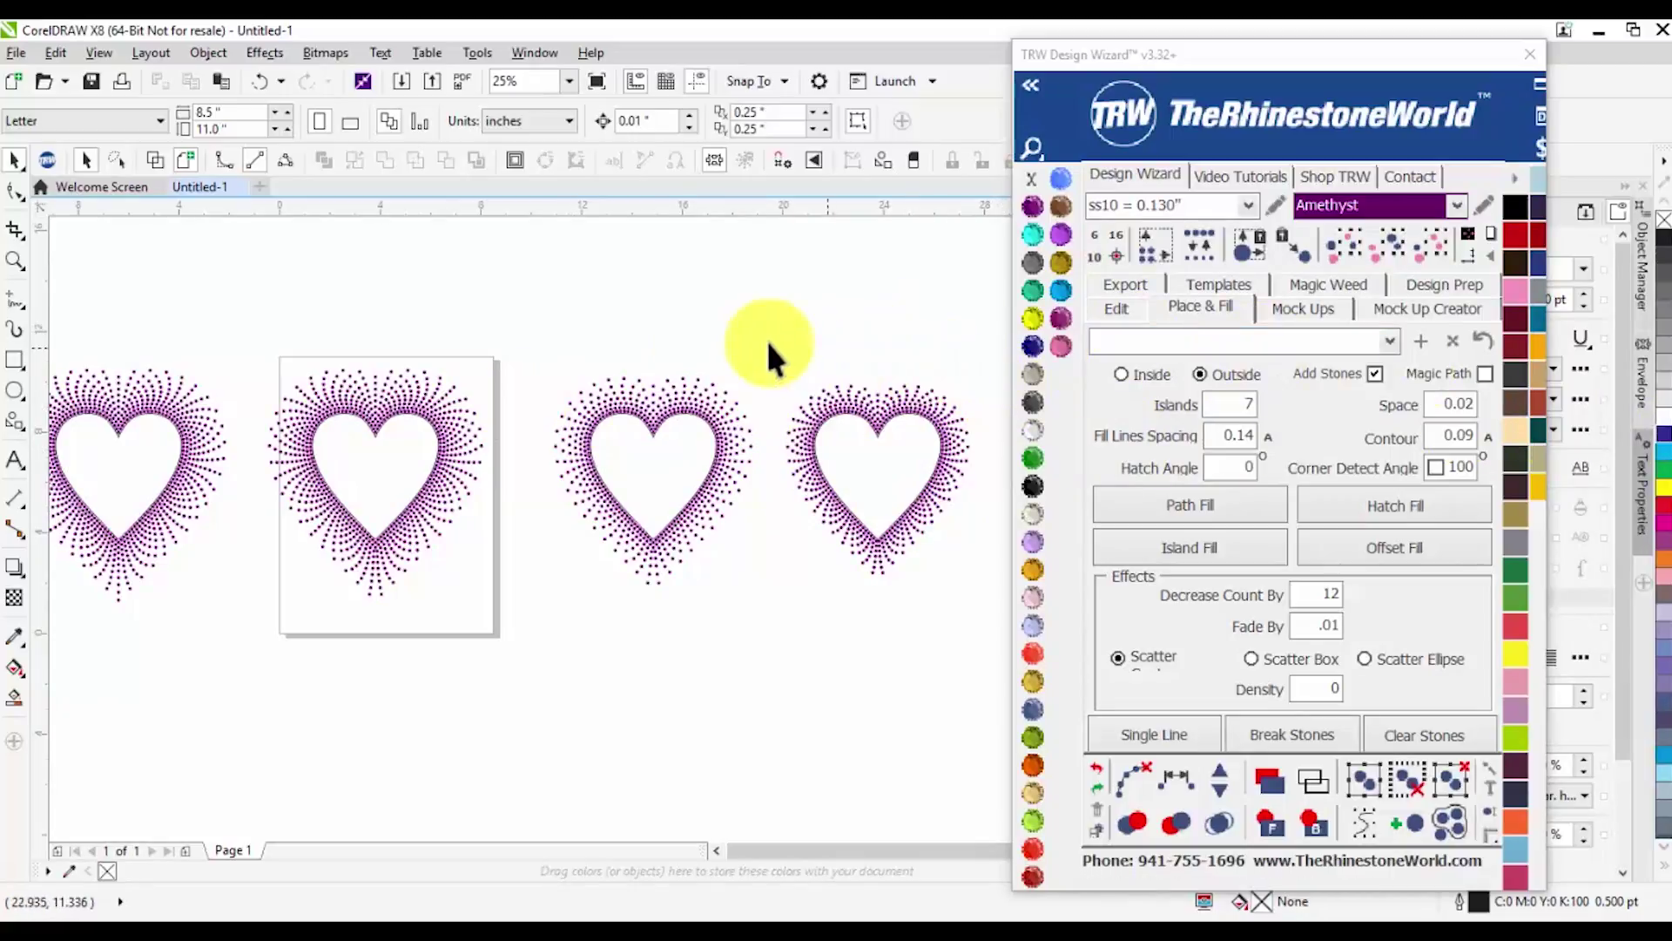
scroll(577, 358, down, 2)
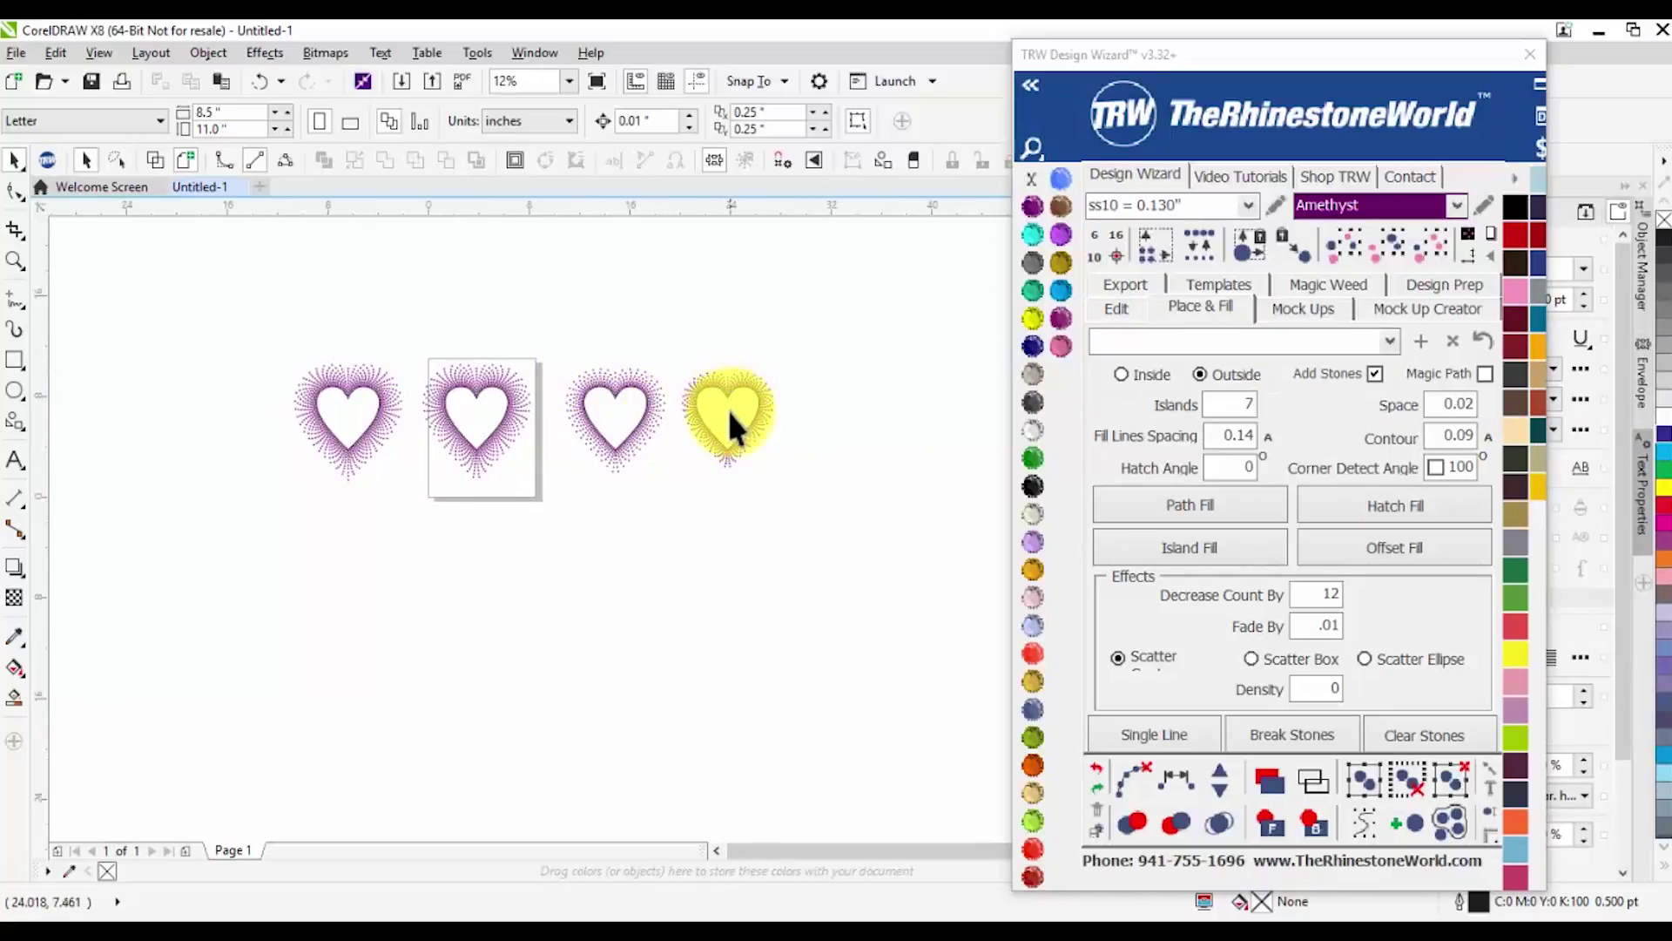
scroll(703, 434, up, 2)
scroll(767, 391, down, 2)
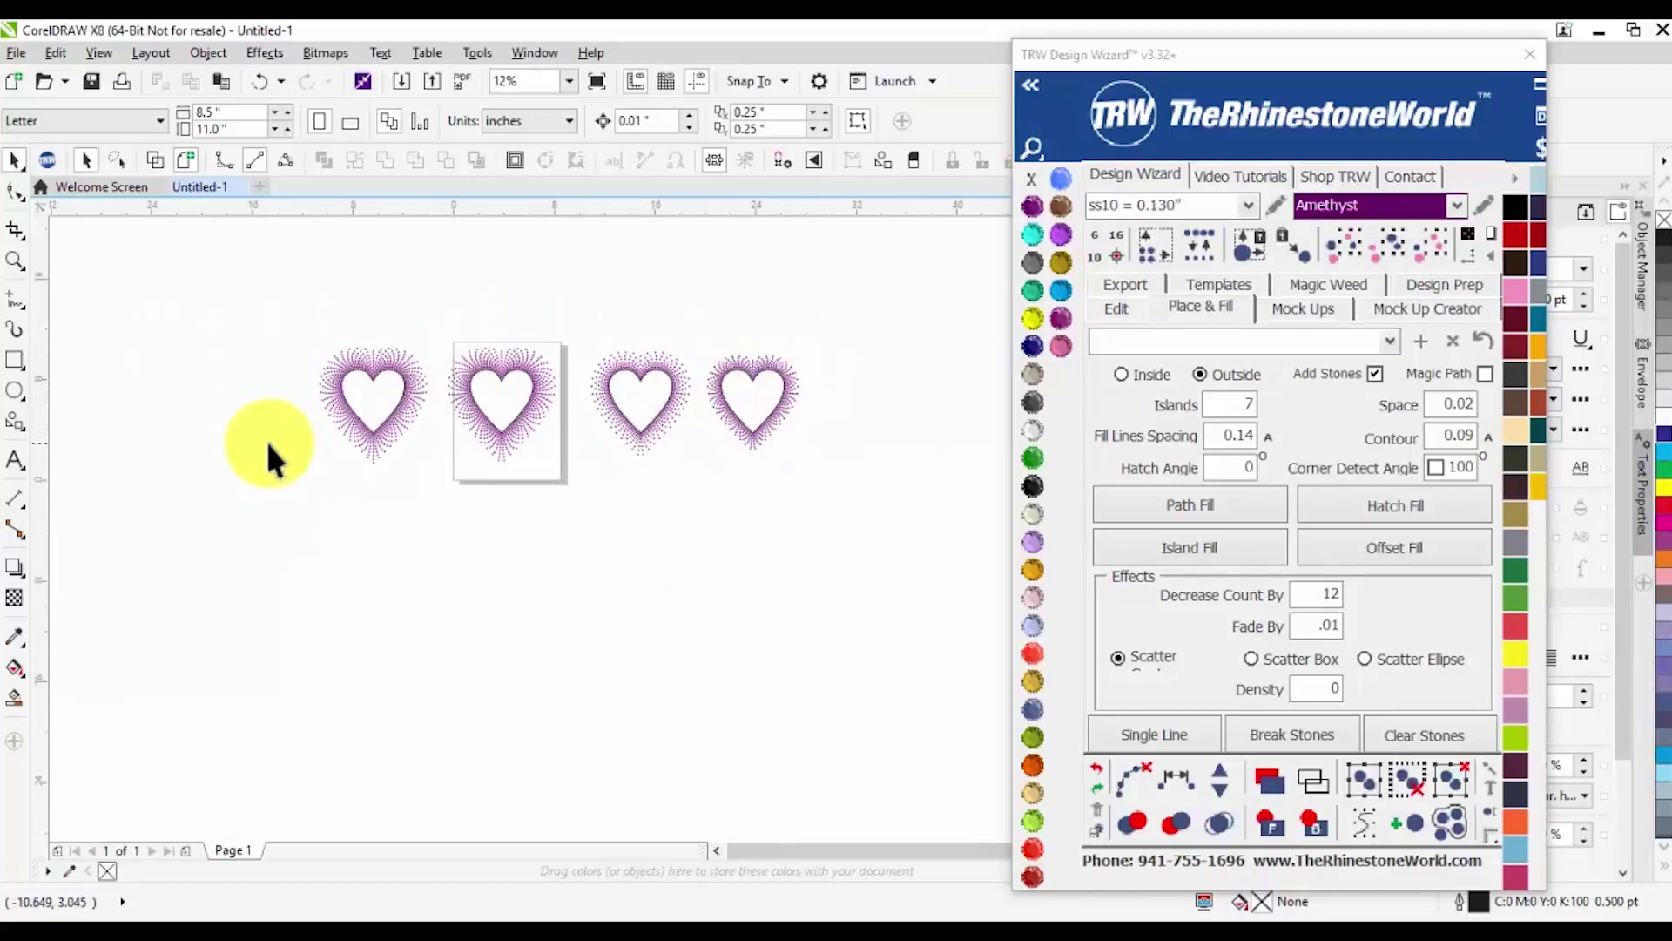
Copy the plain heart outline below the row and give it an outside island fill with 12 islands and Decrease Count By 5
scroll(368, 383, up, 2)
scroll(331, 392, down, 2)
drag(625, 390, 530, 554)
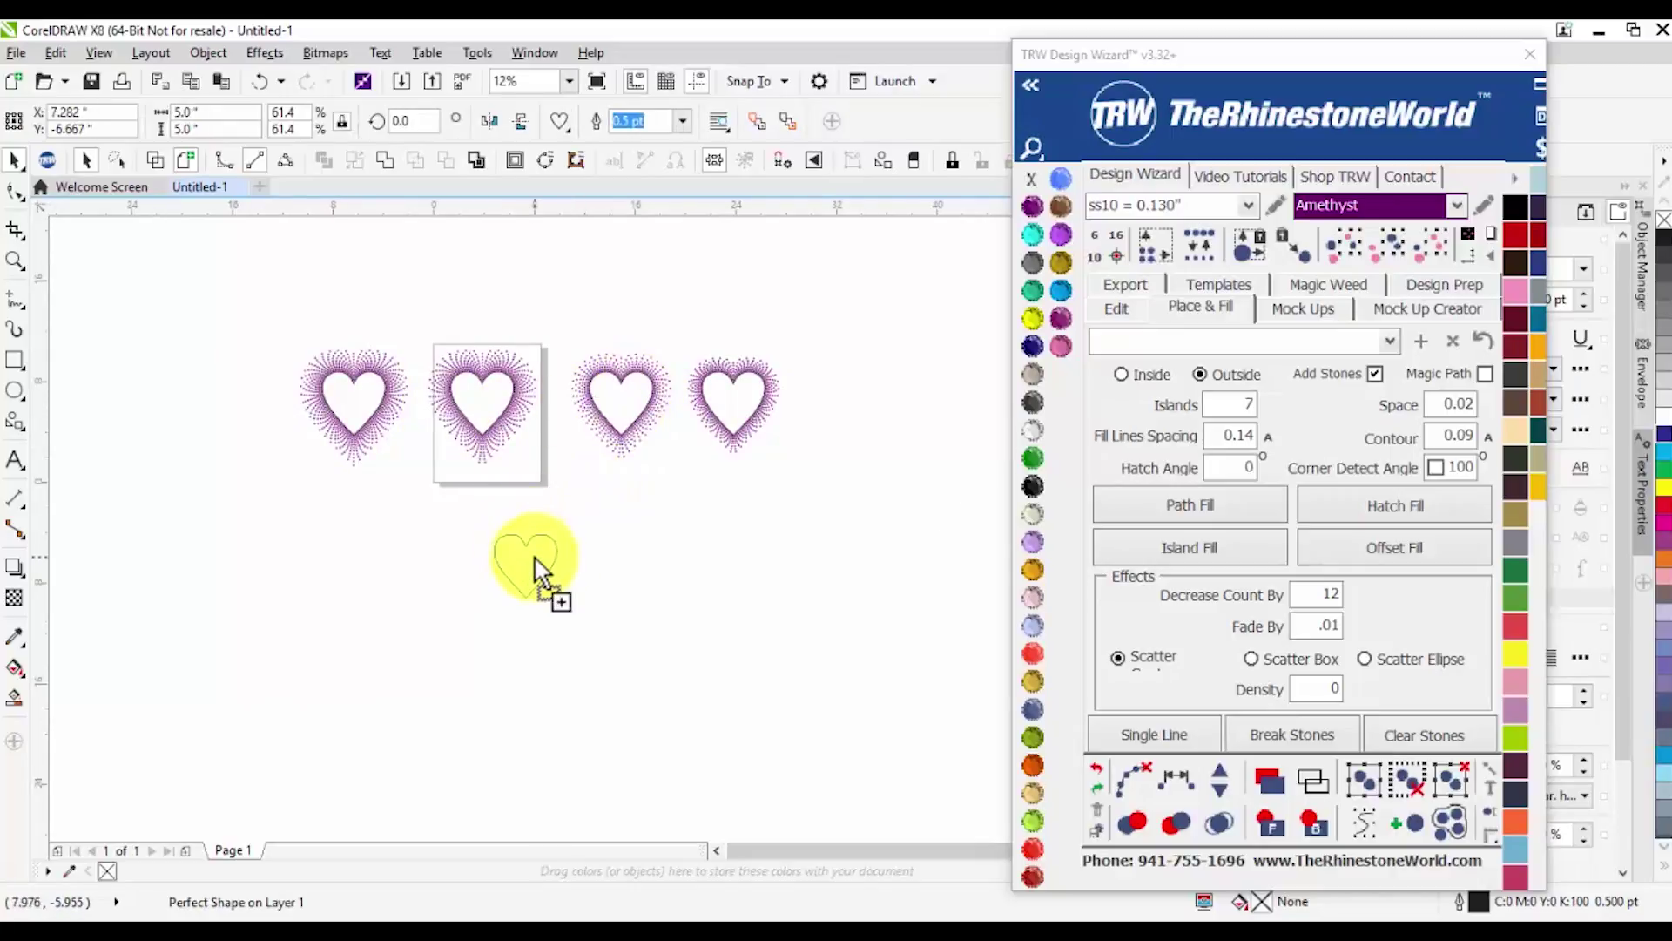
click(1221, 401)
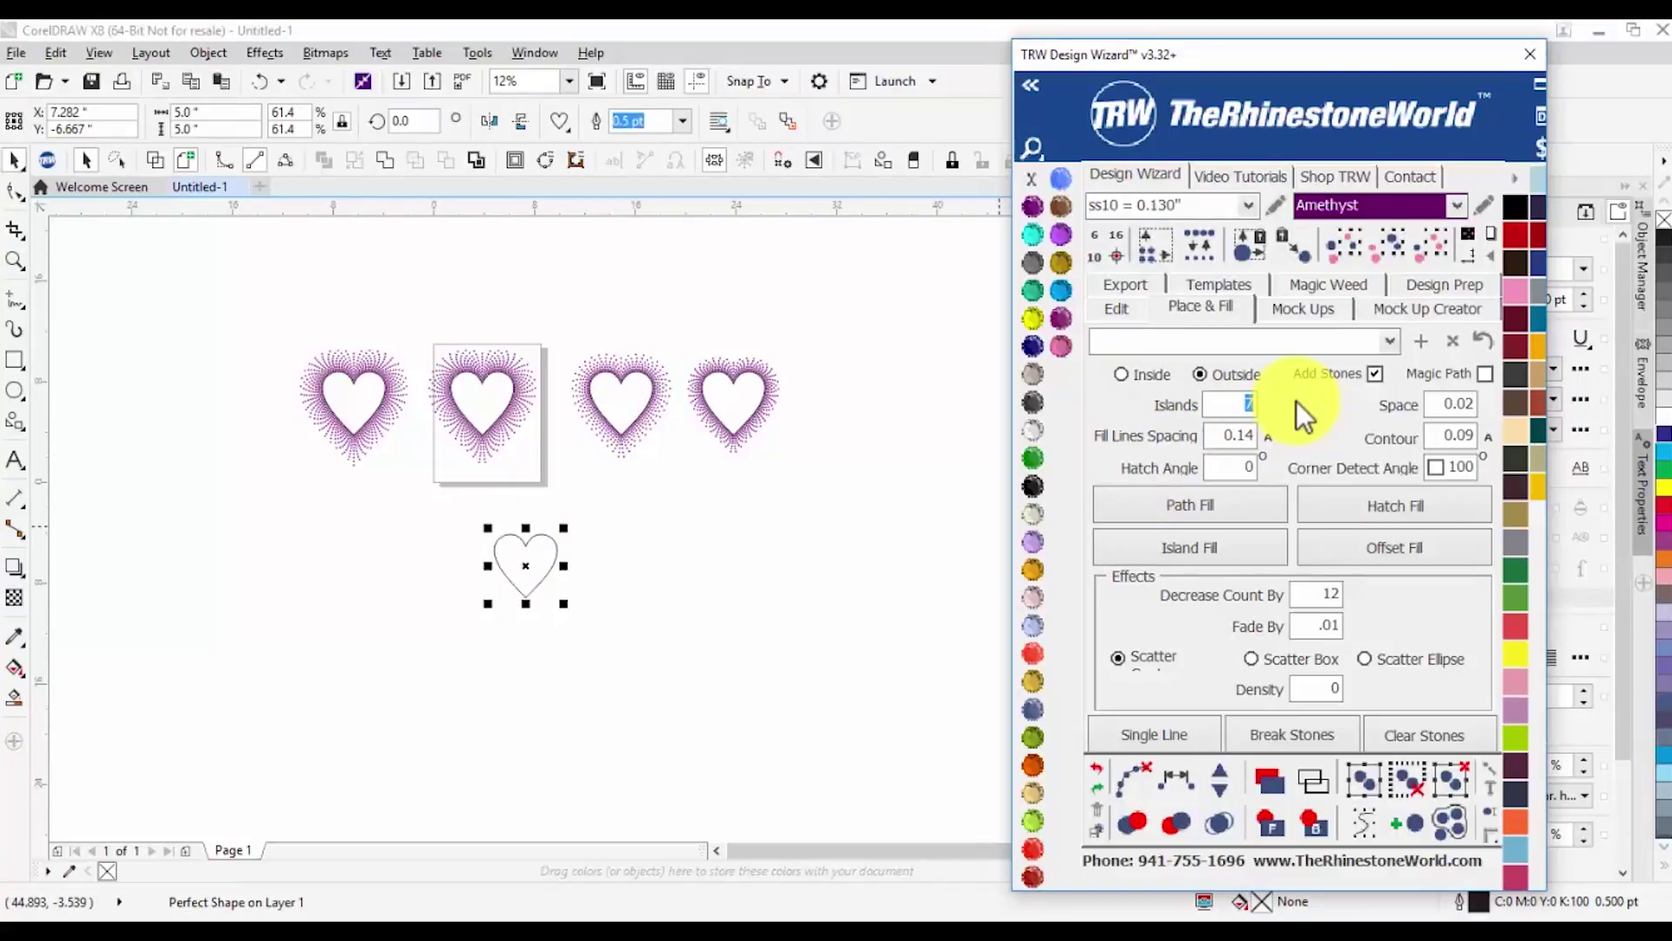
double_click(1311, 601)
text(5)
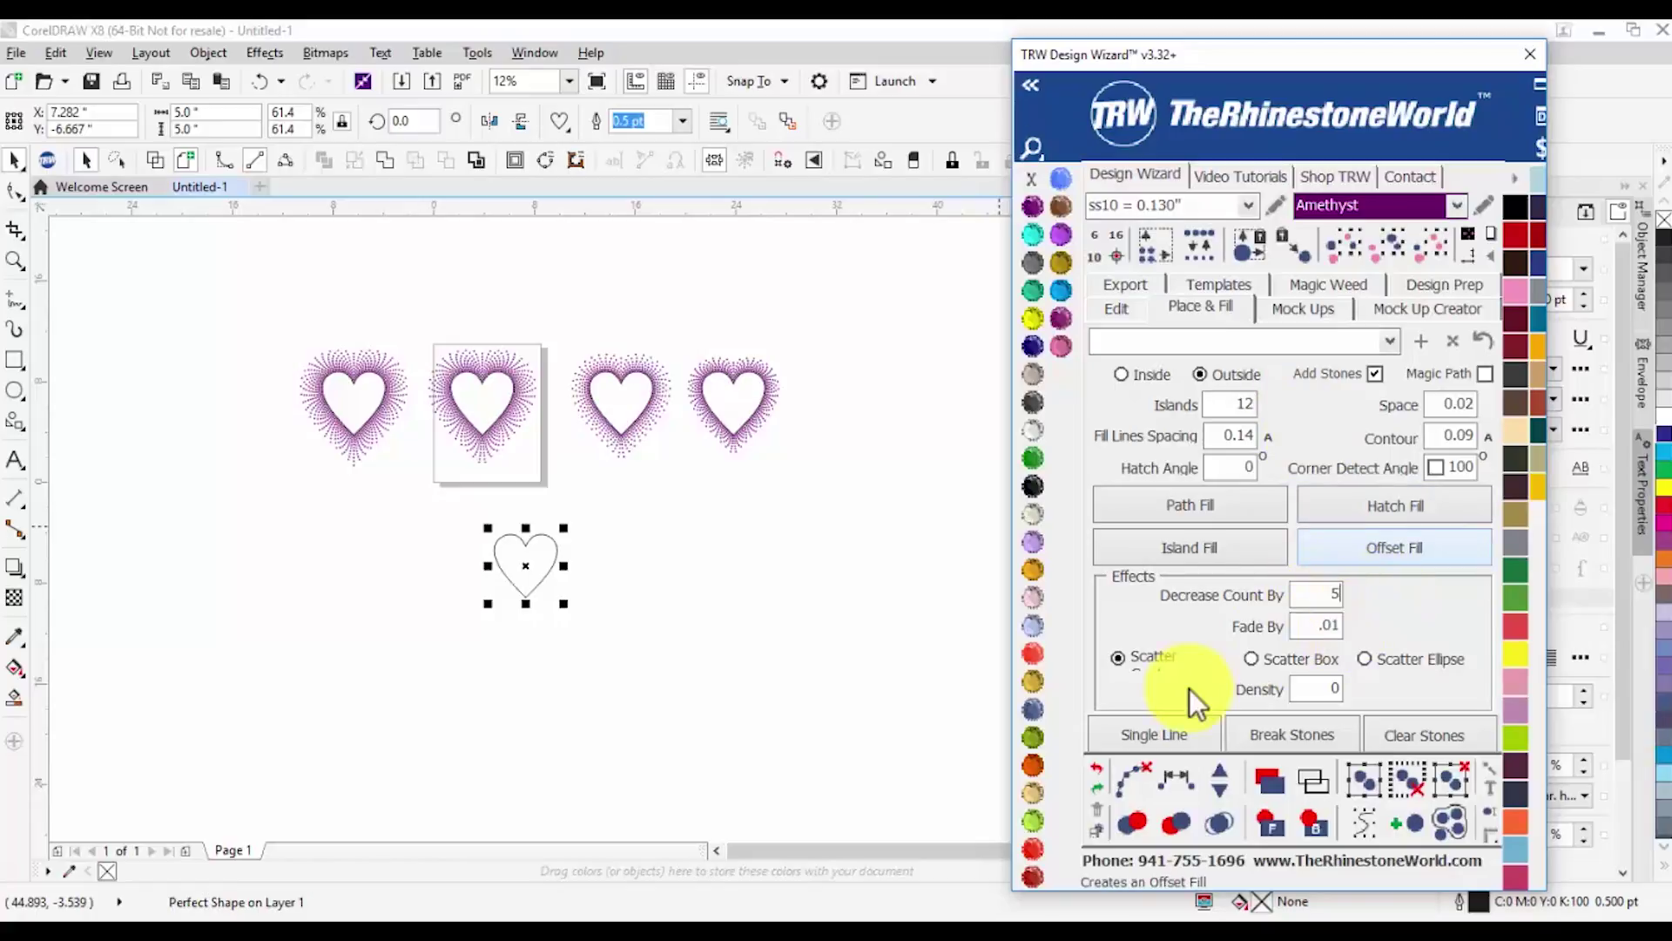
click(1188, 550)
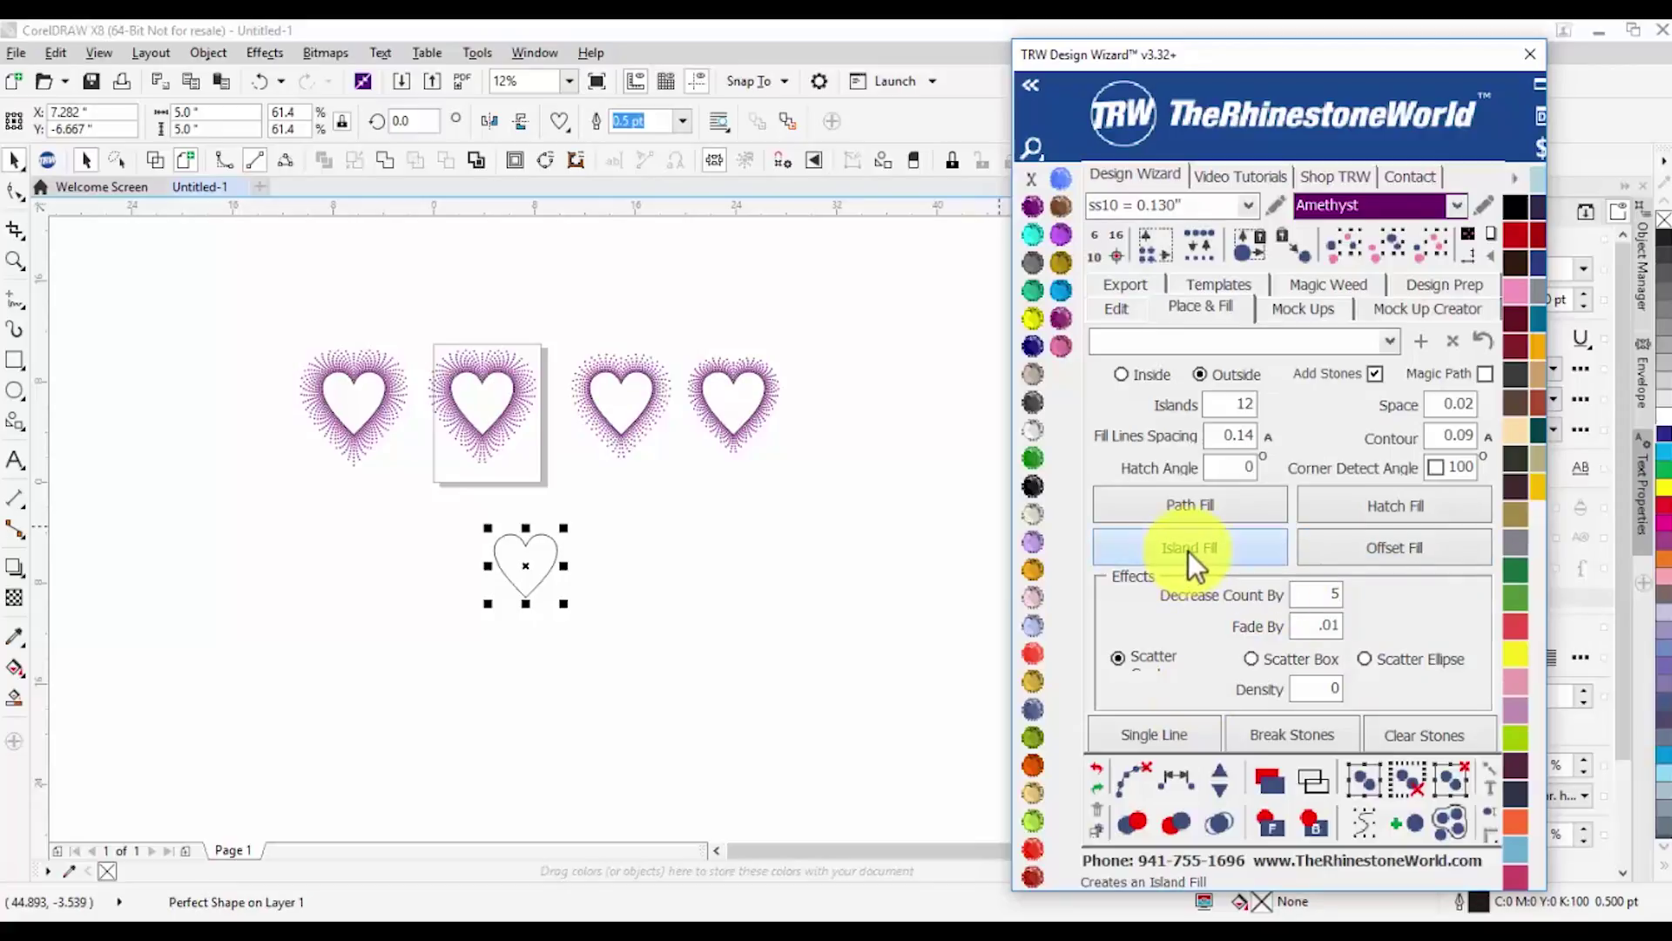
drag(671, 686, 341, 484)
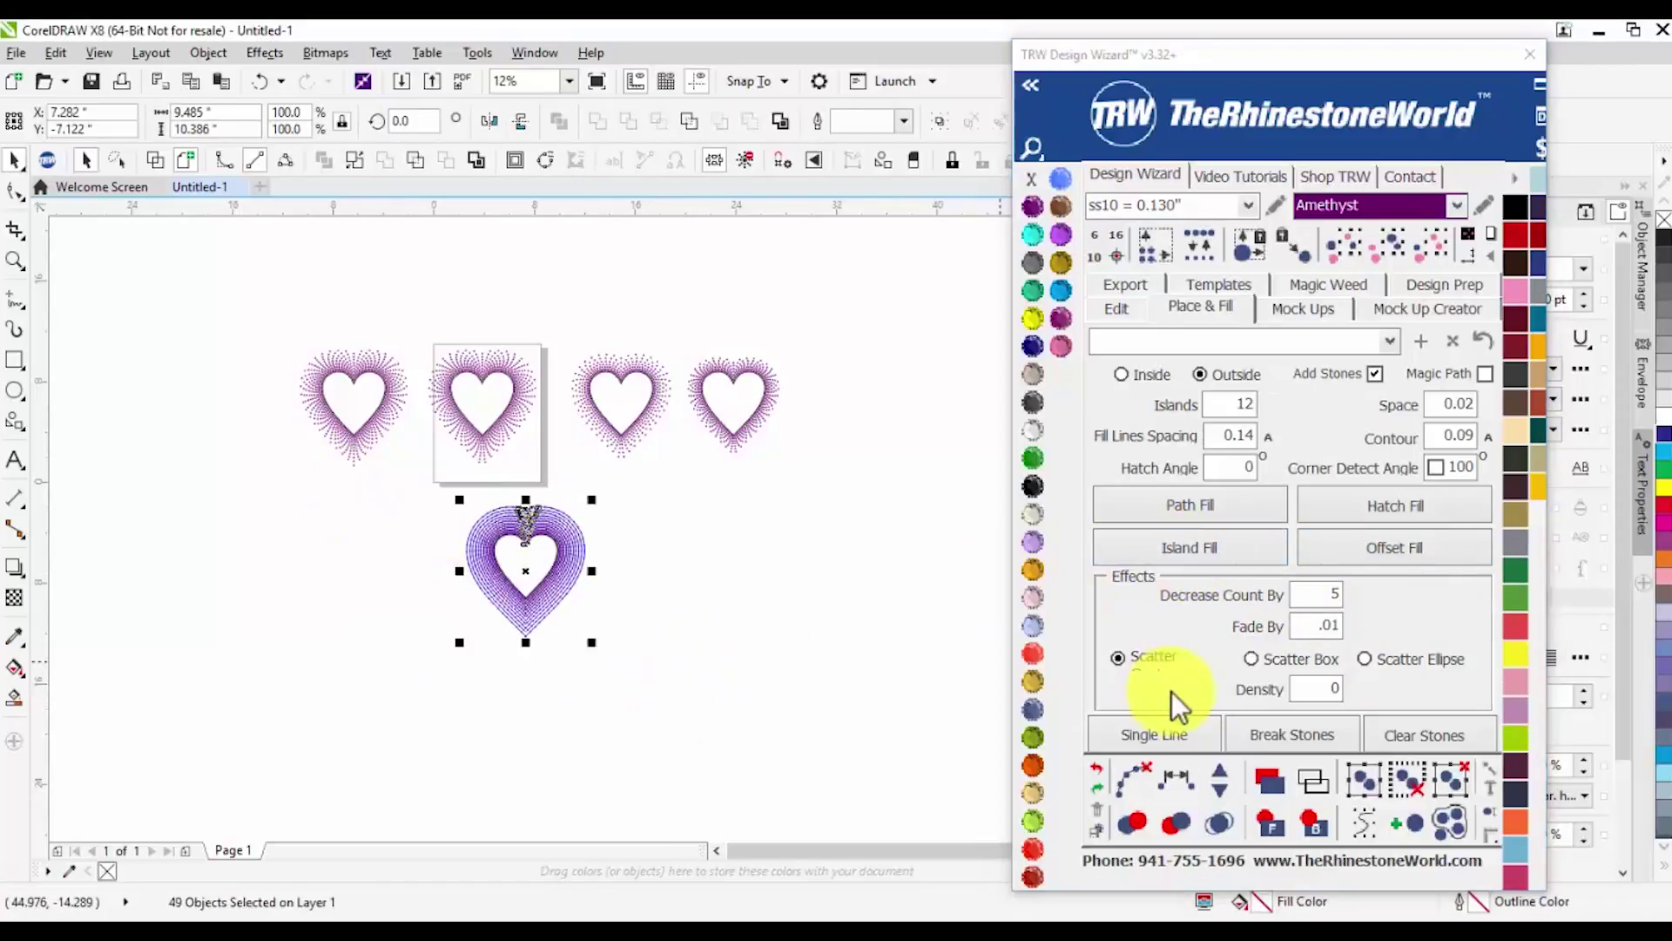
click(1139, 776)
click(493, 629)
scroll(509, 620, up, 4)
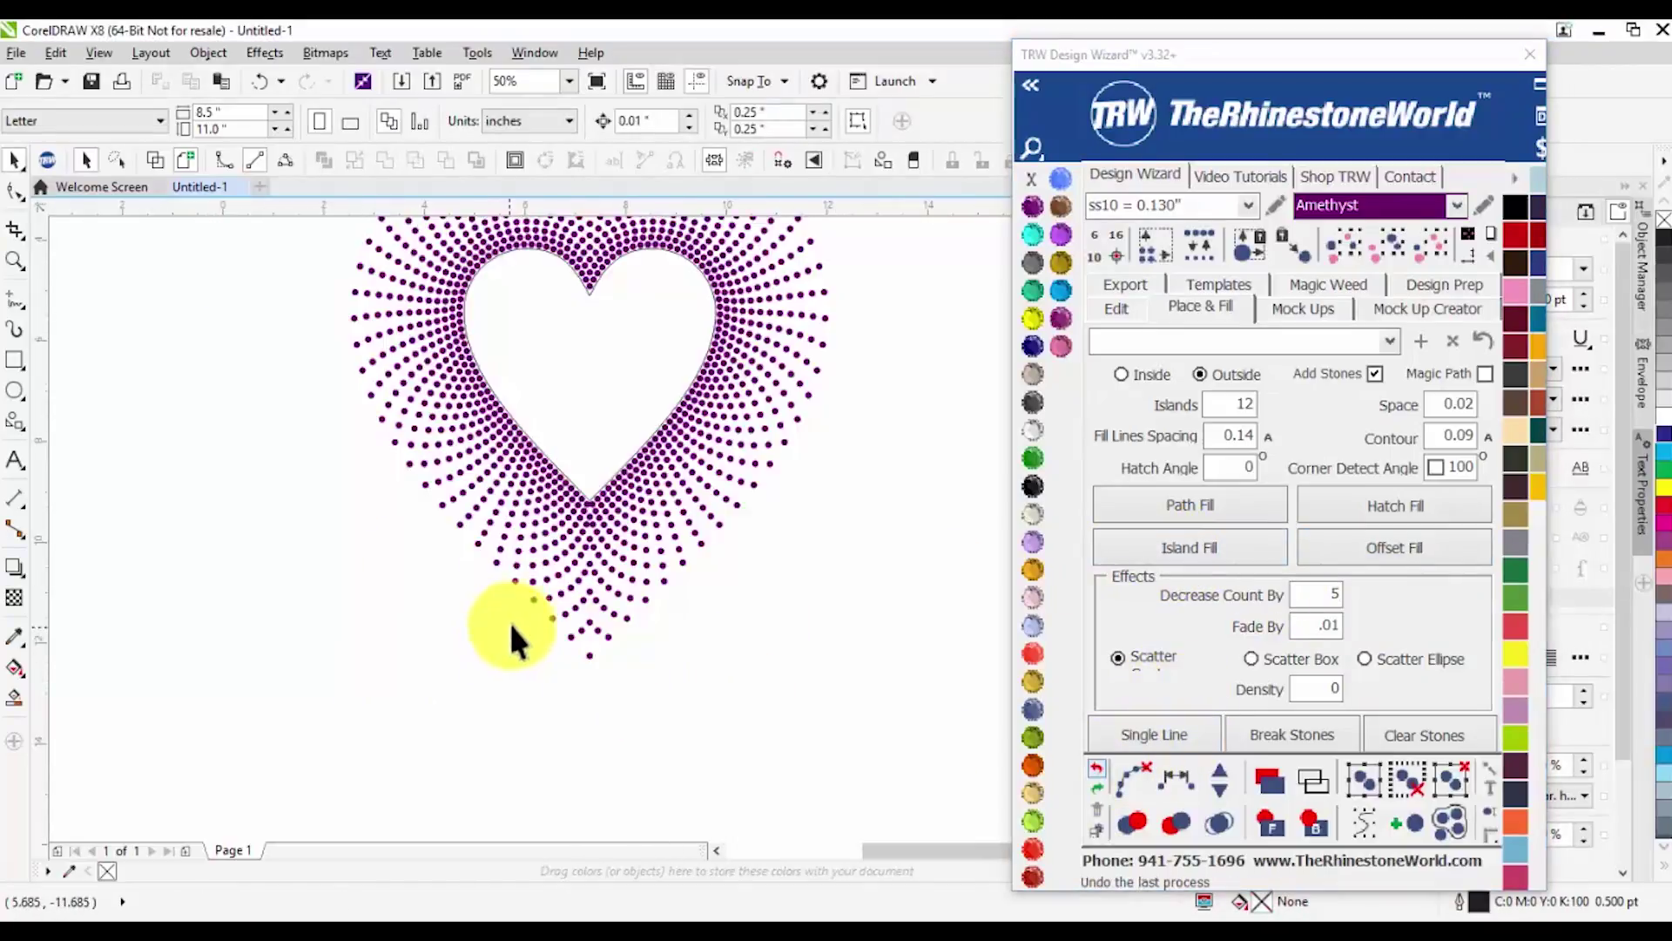
click(636, 572)
click(732, 655)
Respace the stones evenly on the innermost rows of the 12-island heart to separate overlapping stones at its bottom tip
scroll(580, 520, up, 4)
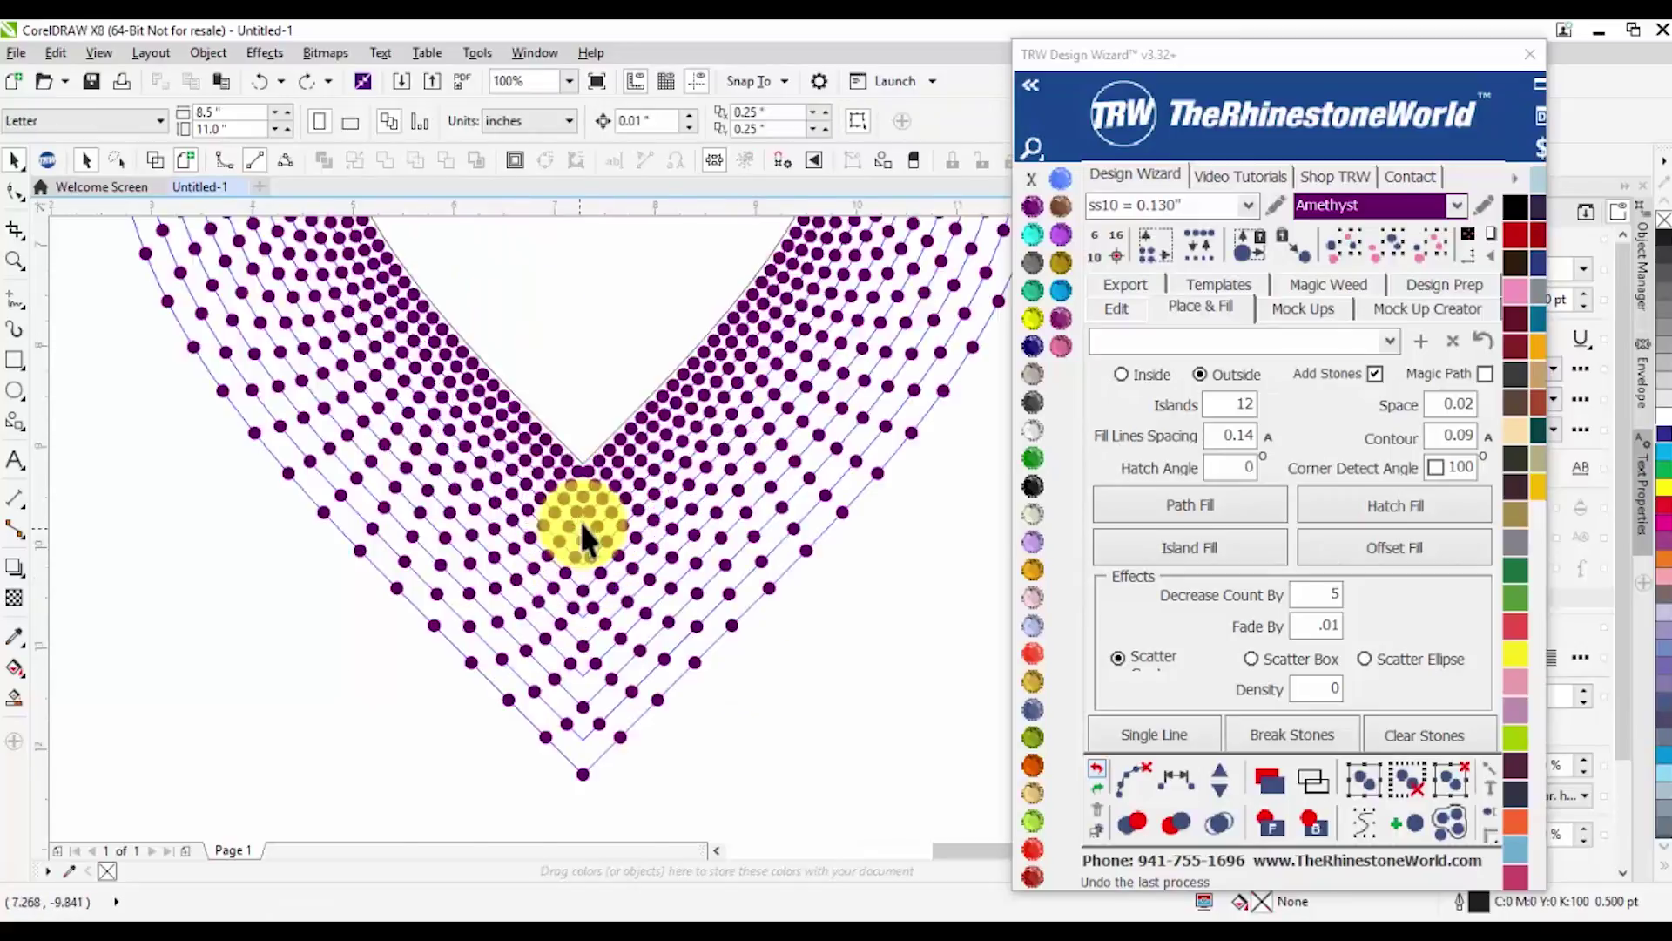
click(586, 435)
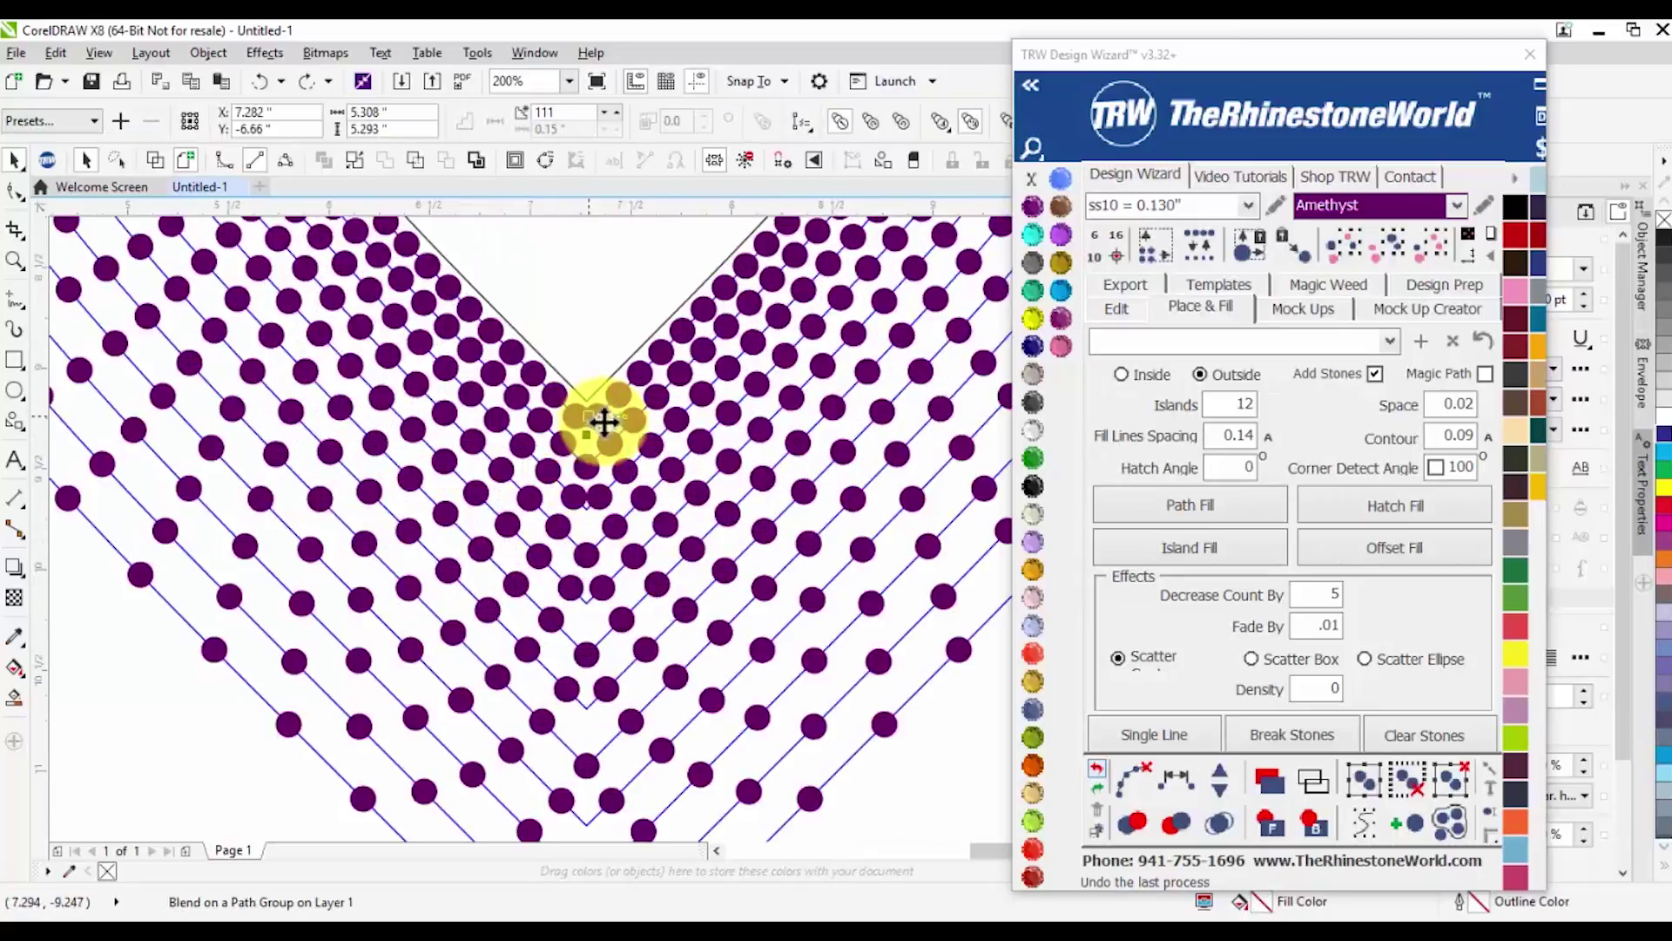
click(1219, 777)
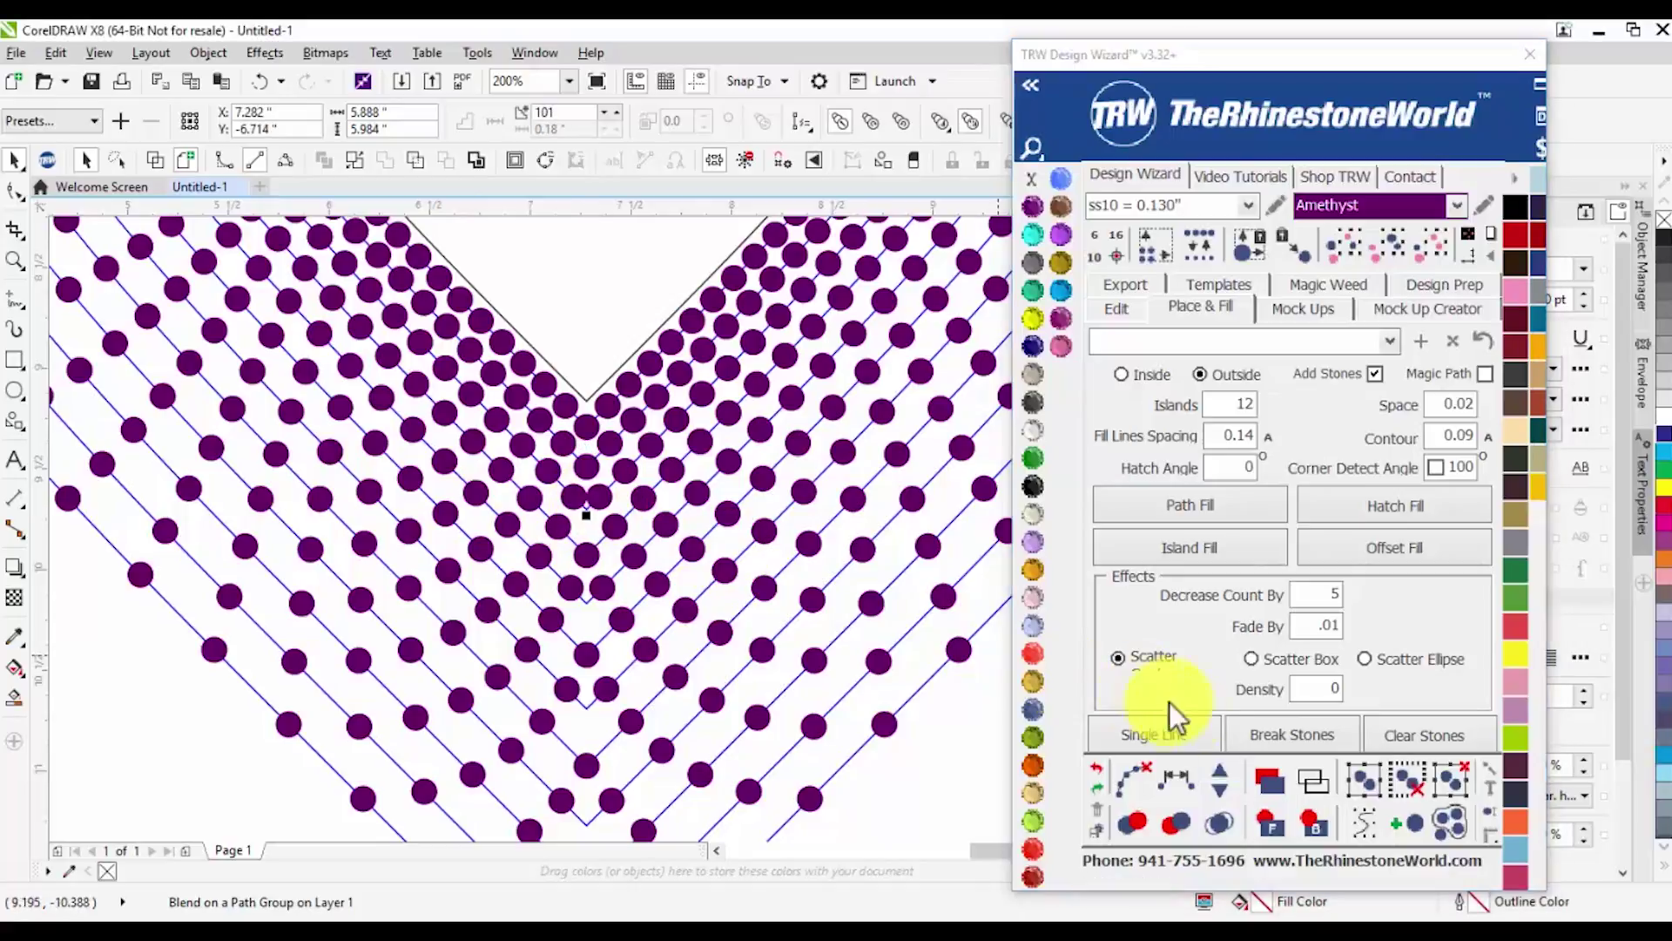
click(1220, 777)
Clear the fill paths from the 12-island heart below the row and check its stones
scroll(614, 554, down, 2)
scroll(612, 692, down, 6)
drag(728, 666, 440, 416)
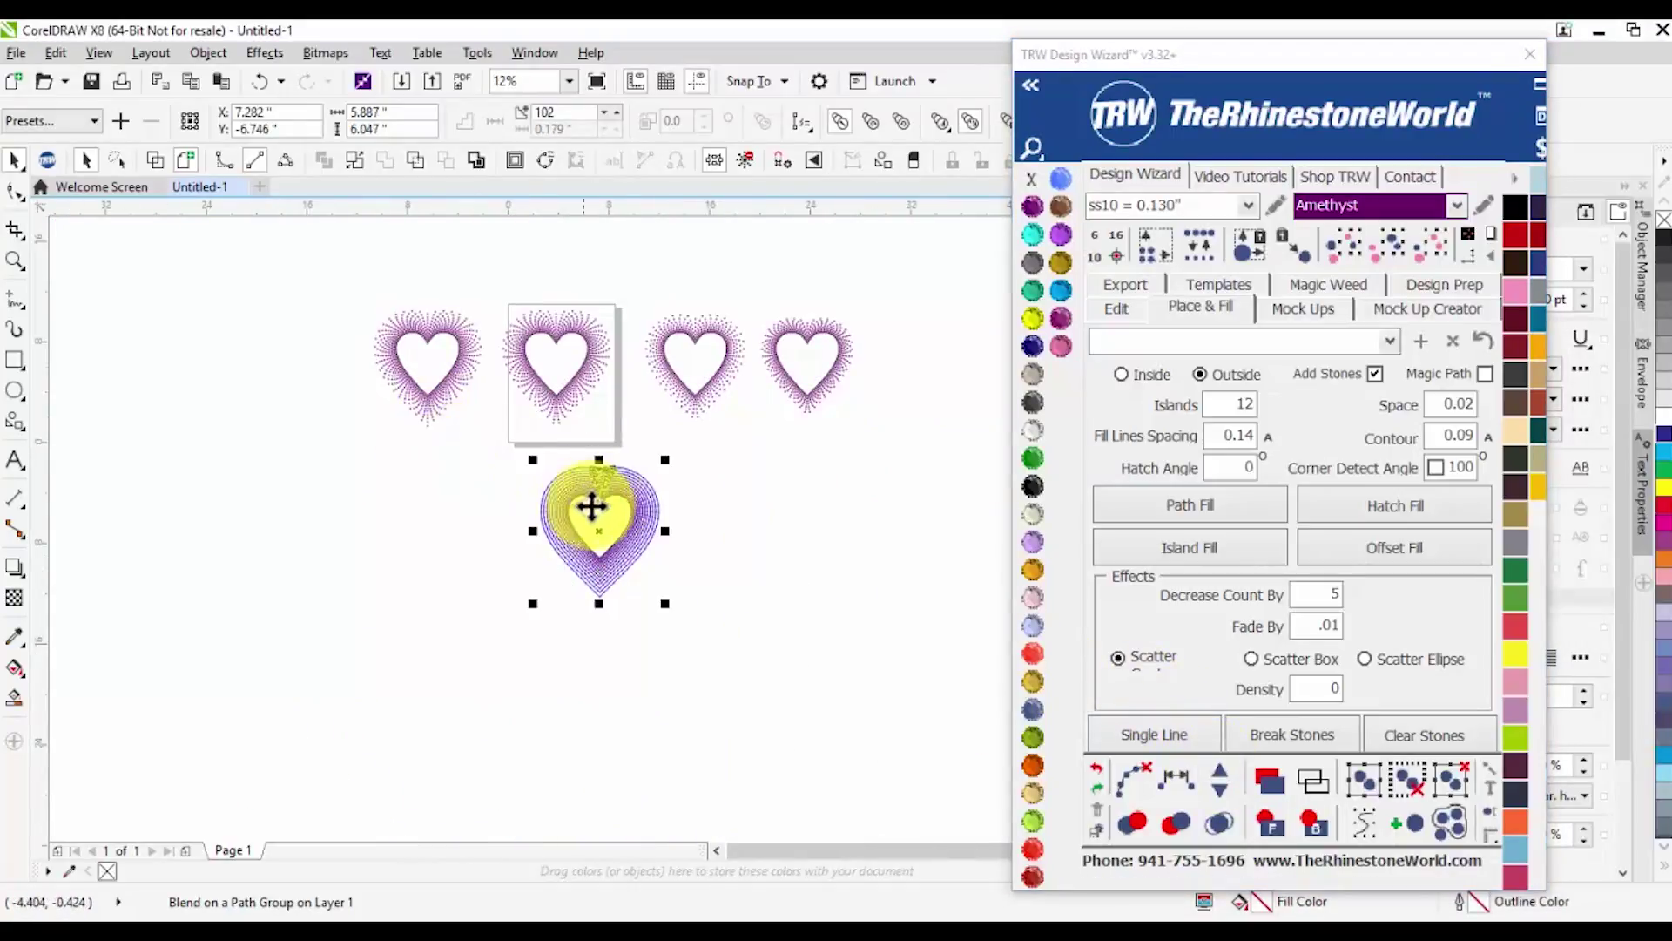
click(1126, 785)
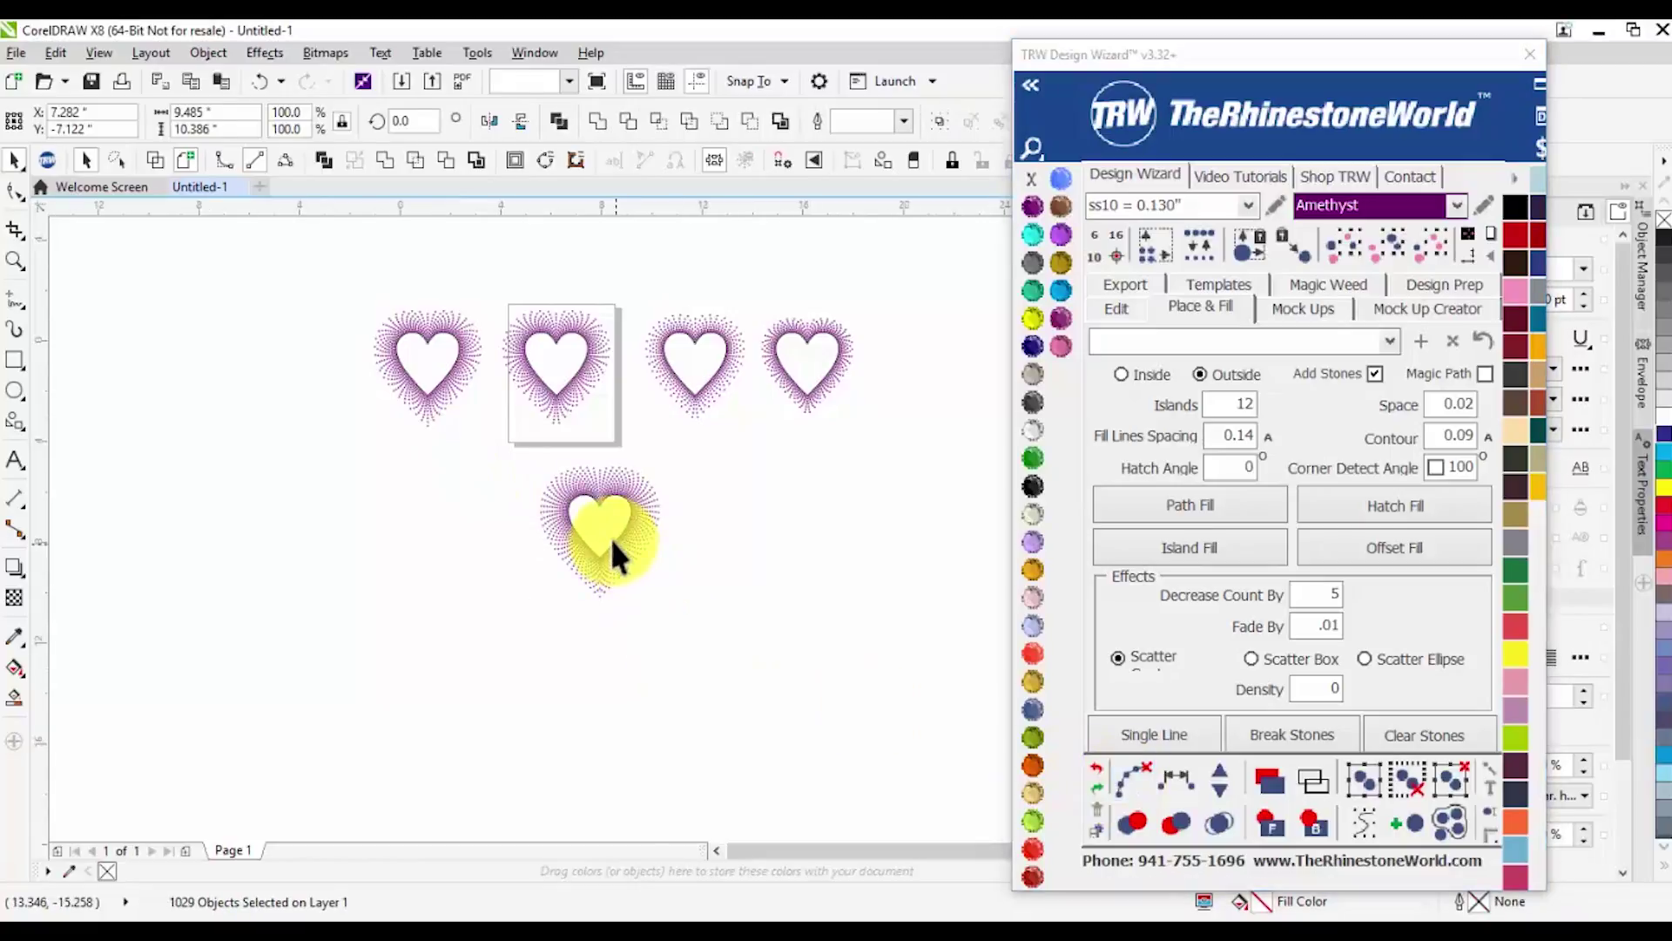
scroll(587, 541, up, 2)
scroll(586, 575, down, 2)
scroll(590, 578, up, 2)
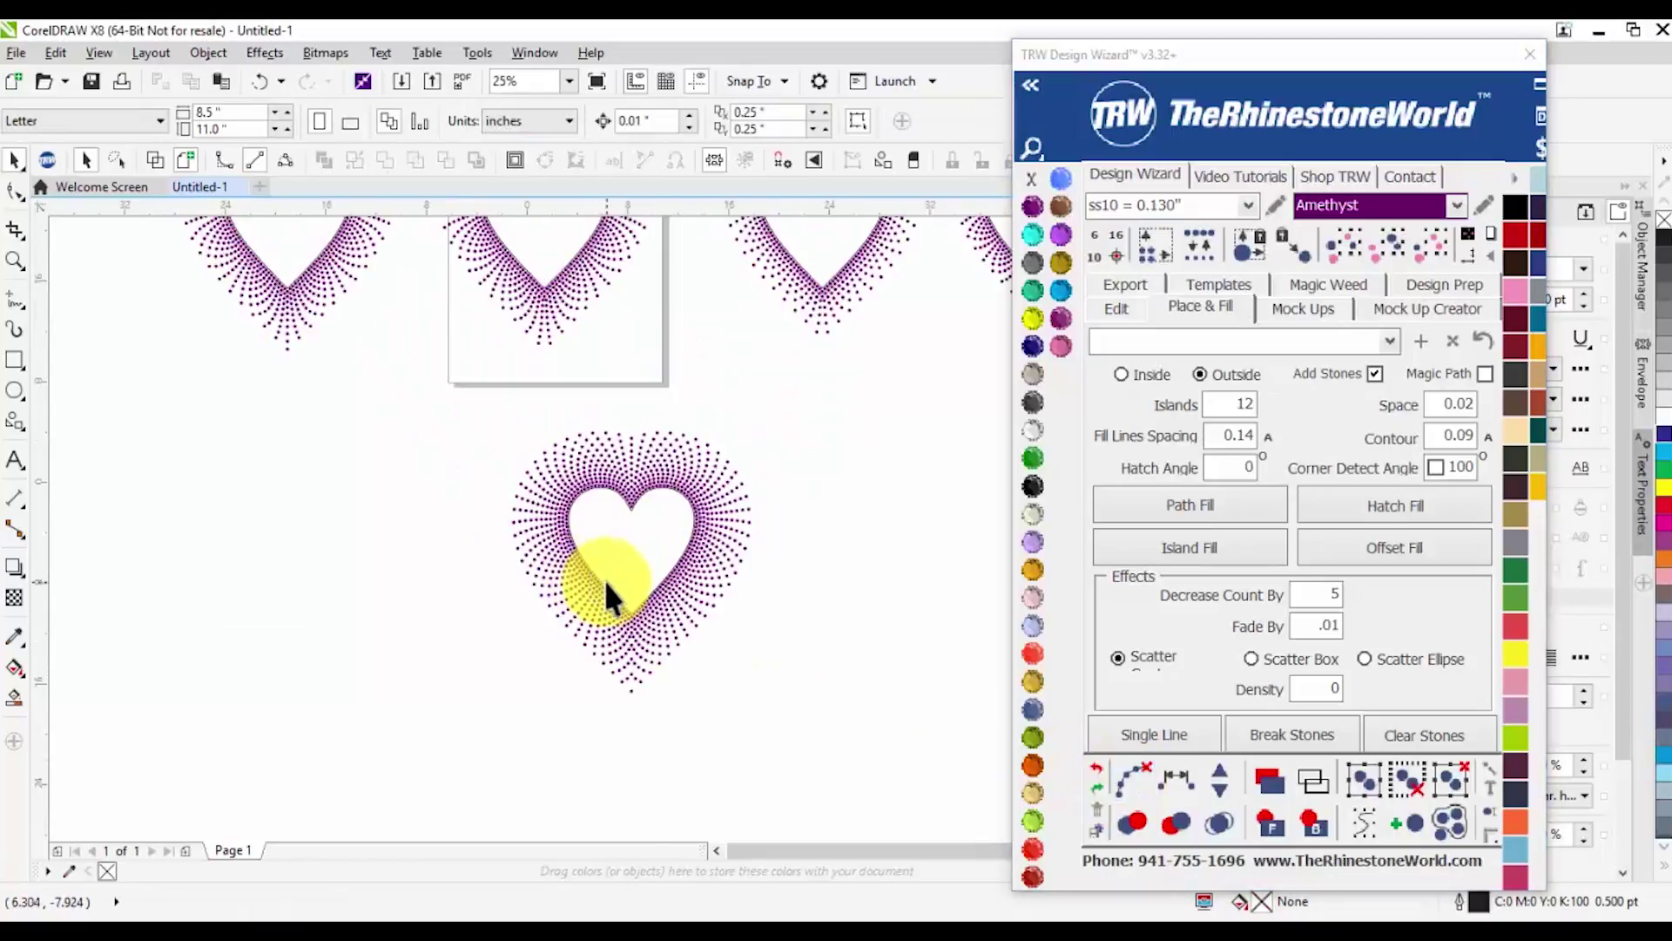
Move the leftmost filled heart of the upper row down beside the 12-island heart
scroll(605, 580, down, 2)
drag(364, 327, 502, 489)
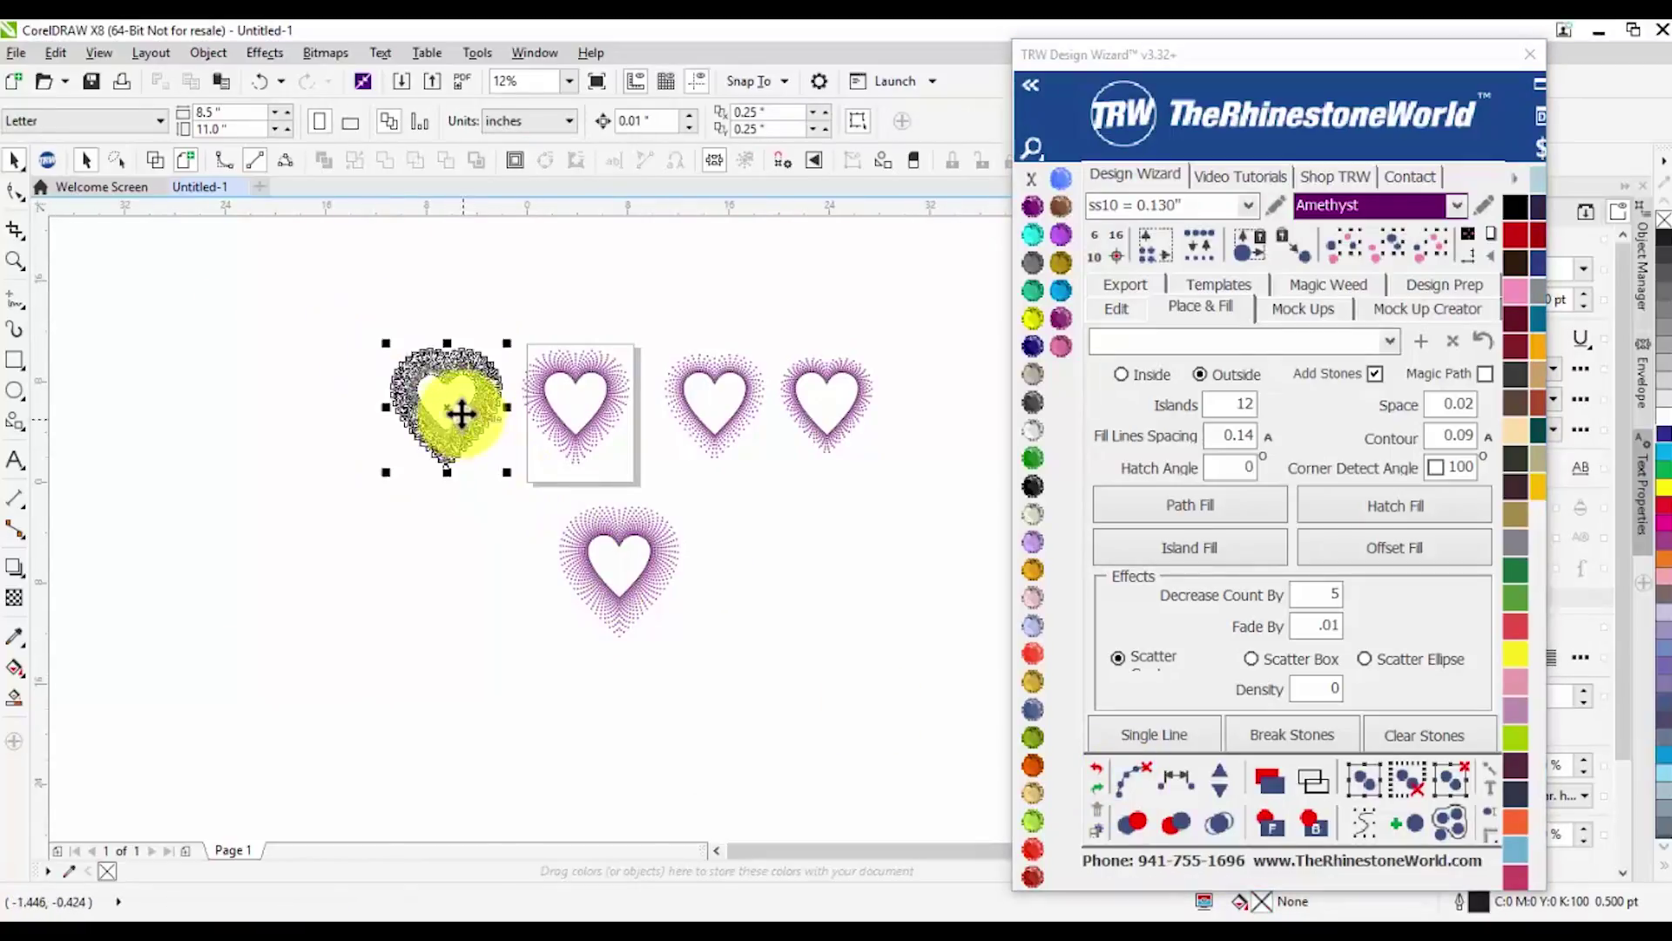
drag(452, 408, 492, 569)
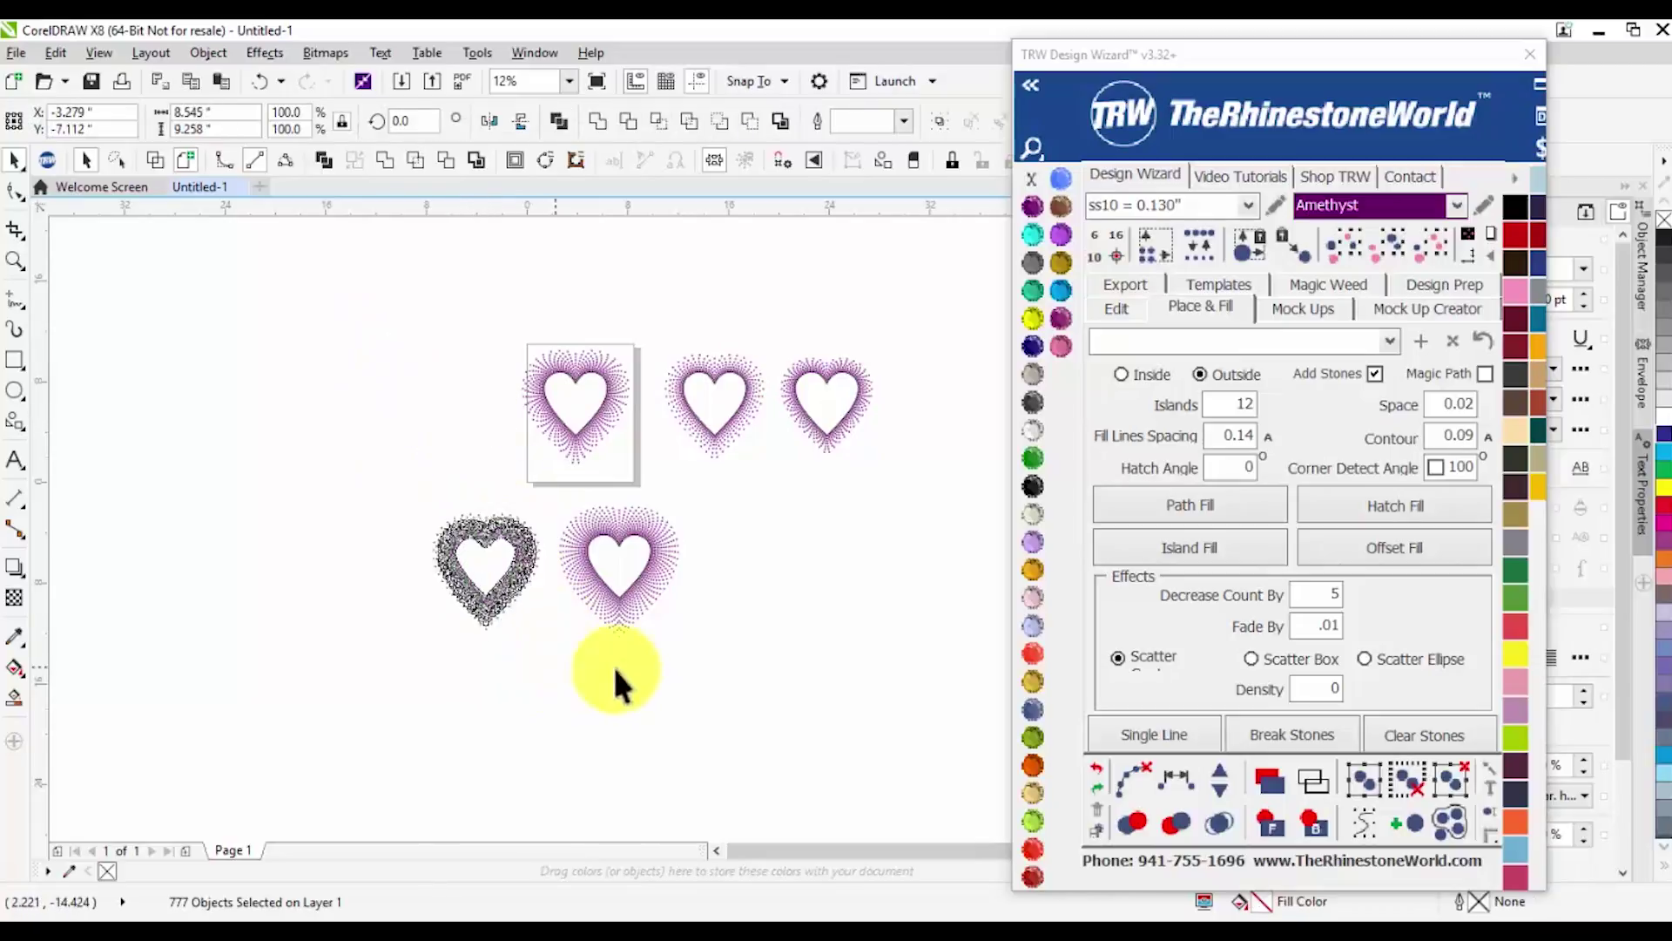
click(571, 666)
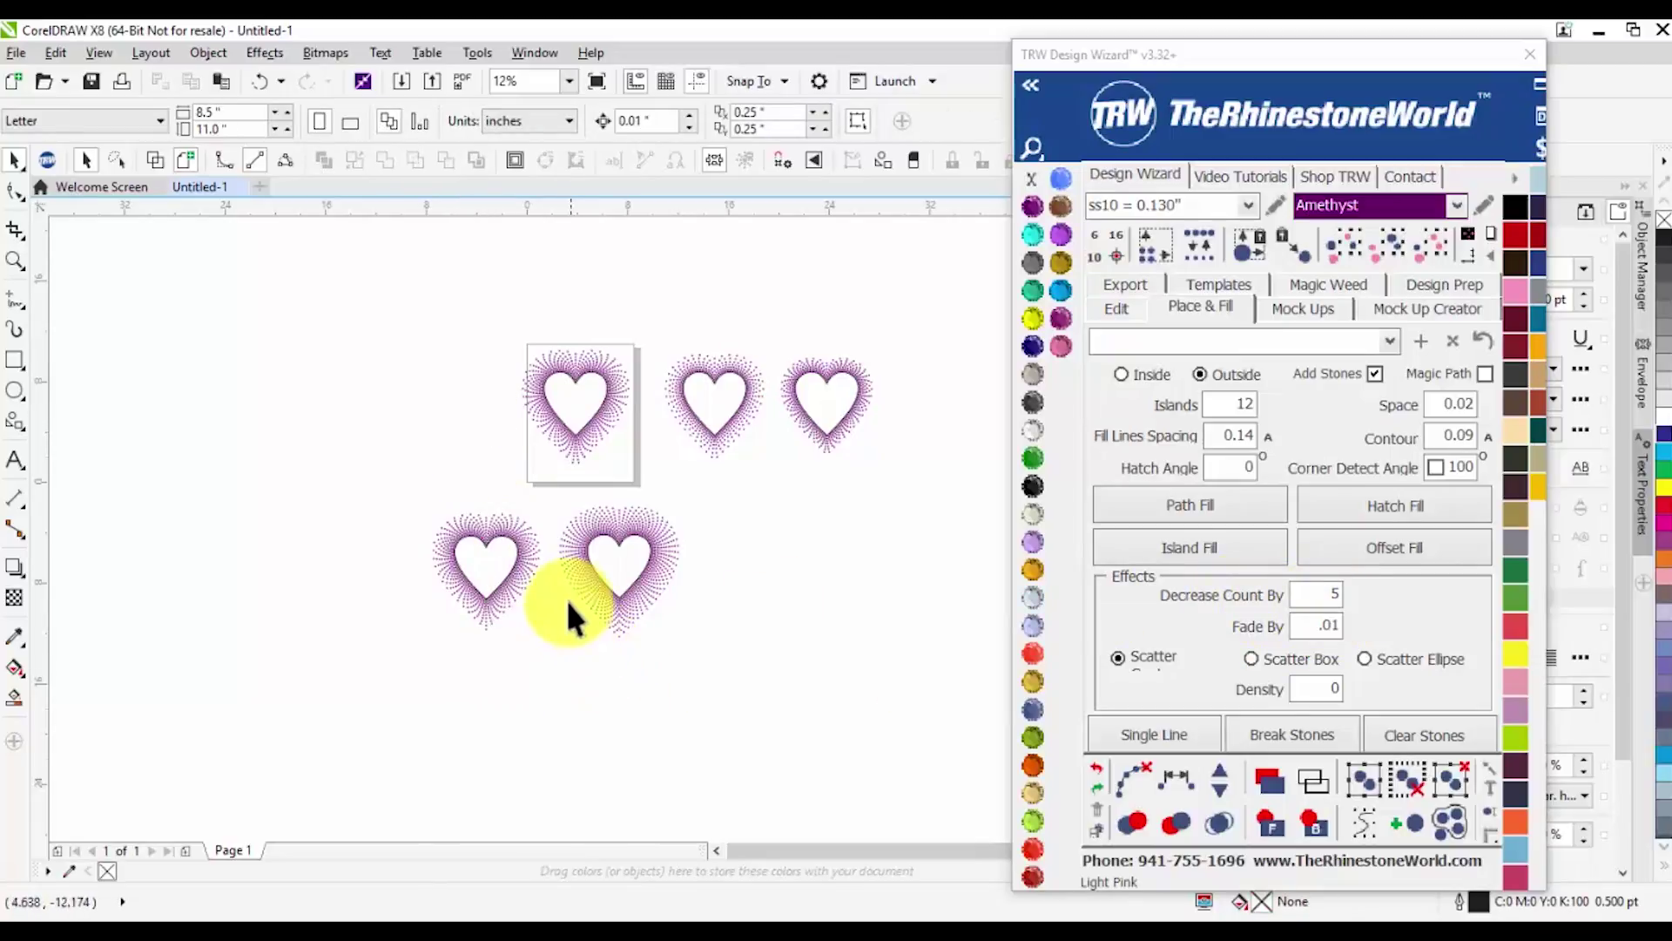
Compare the fills of the two lower hearts side by side, moving the TRW Design Wizard window clear of the drawing
scroll(571, 595, up, 2)
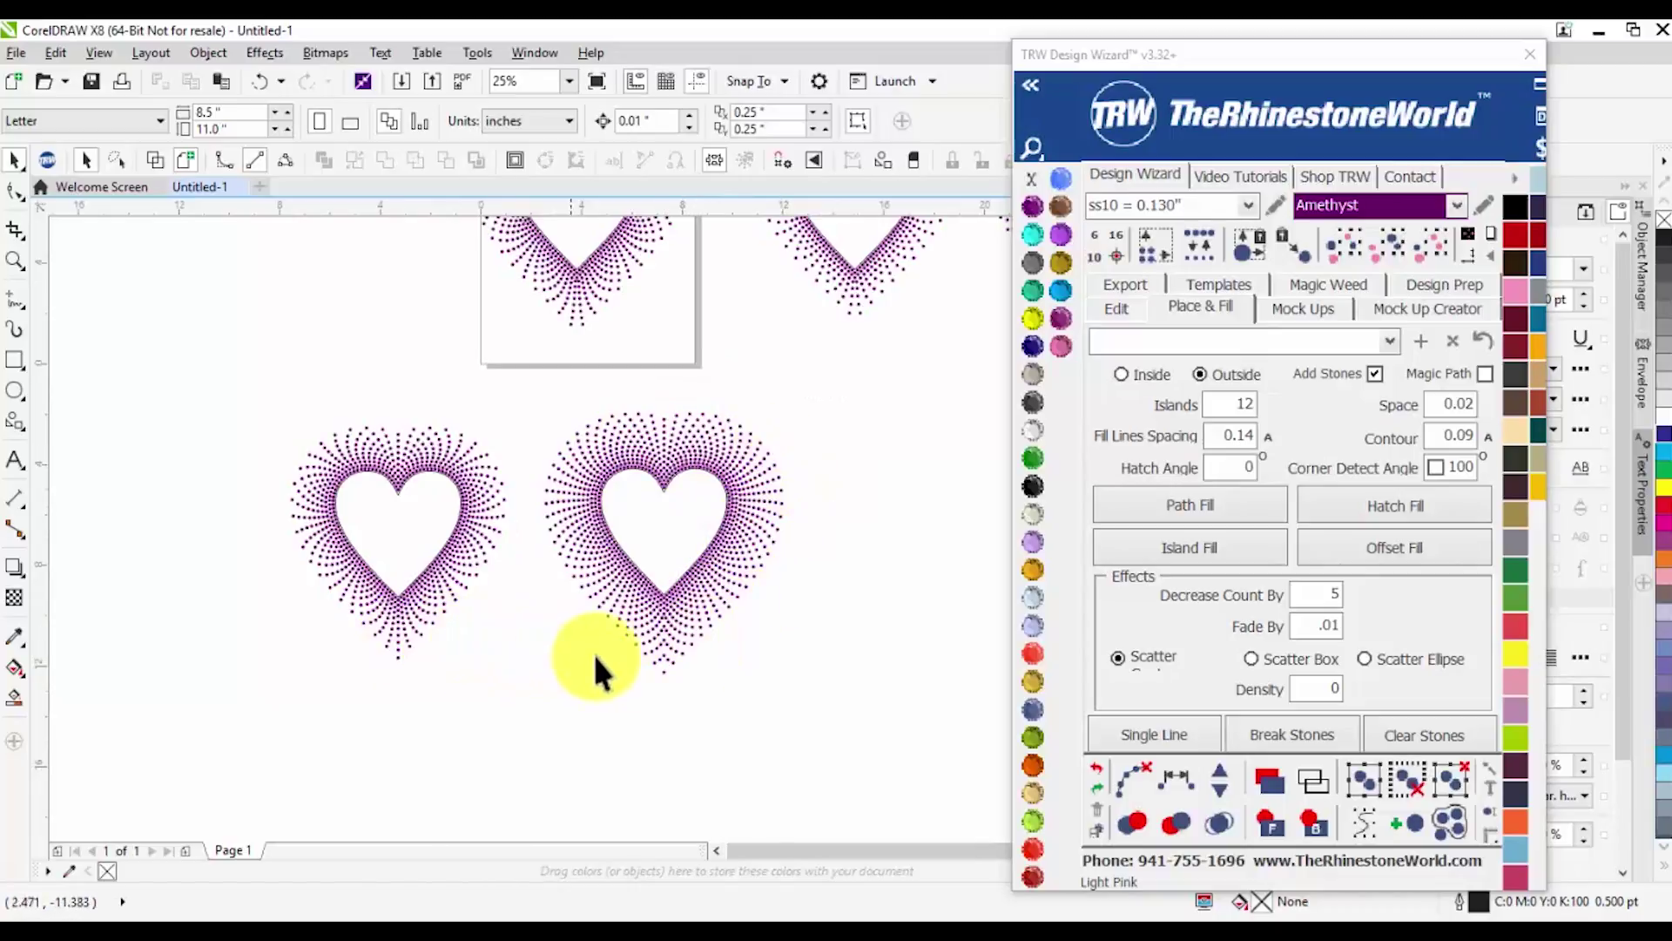
scroll(641, 638, up, 1)
scroll(585, 522, down, 1)
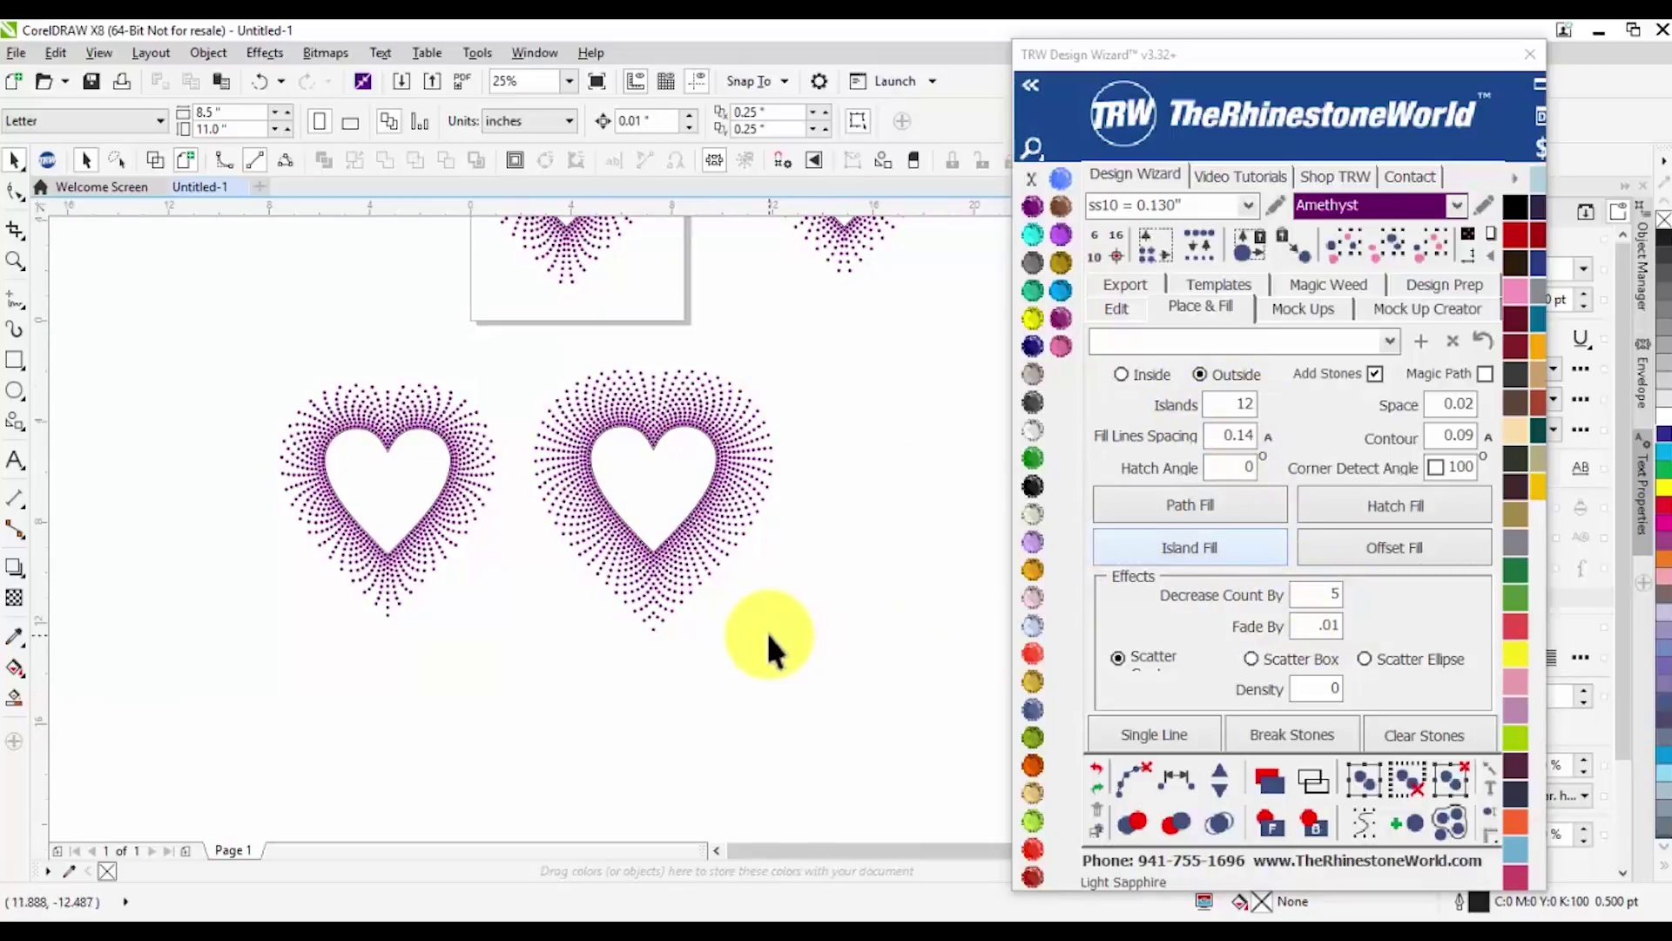
scroll(546, 582, down, 1)
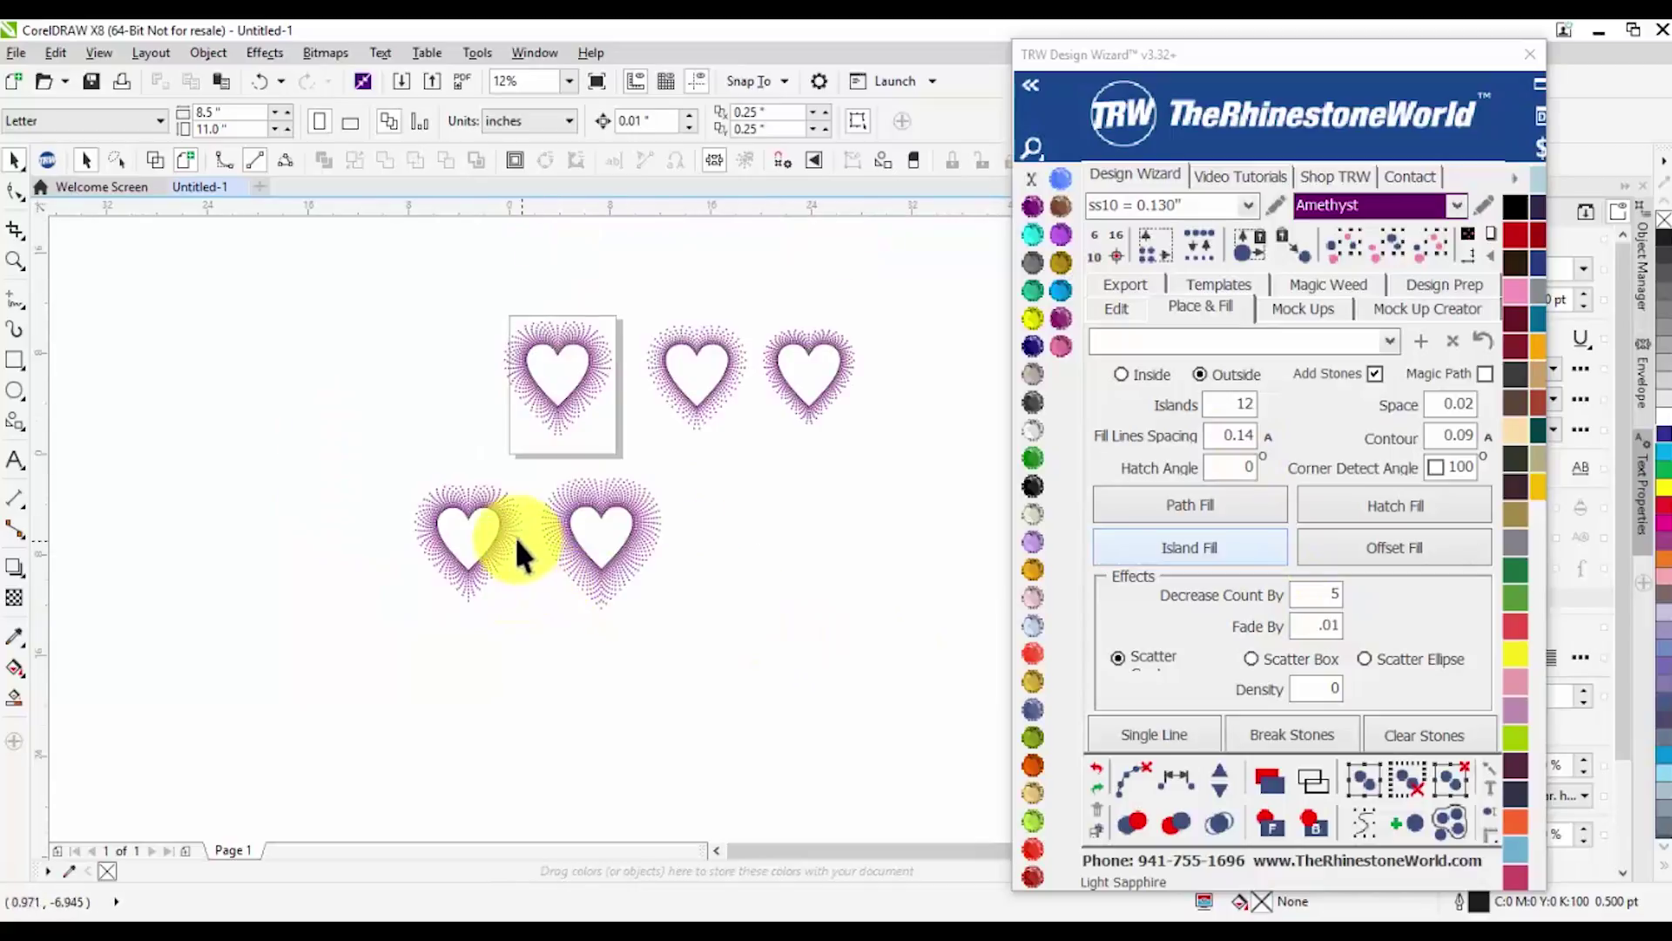
scroll(501, 550, up, 1)
scroll(533, 561, down, 1)
scroll(535, 561, up, 1)
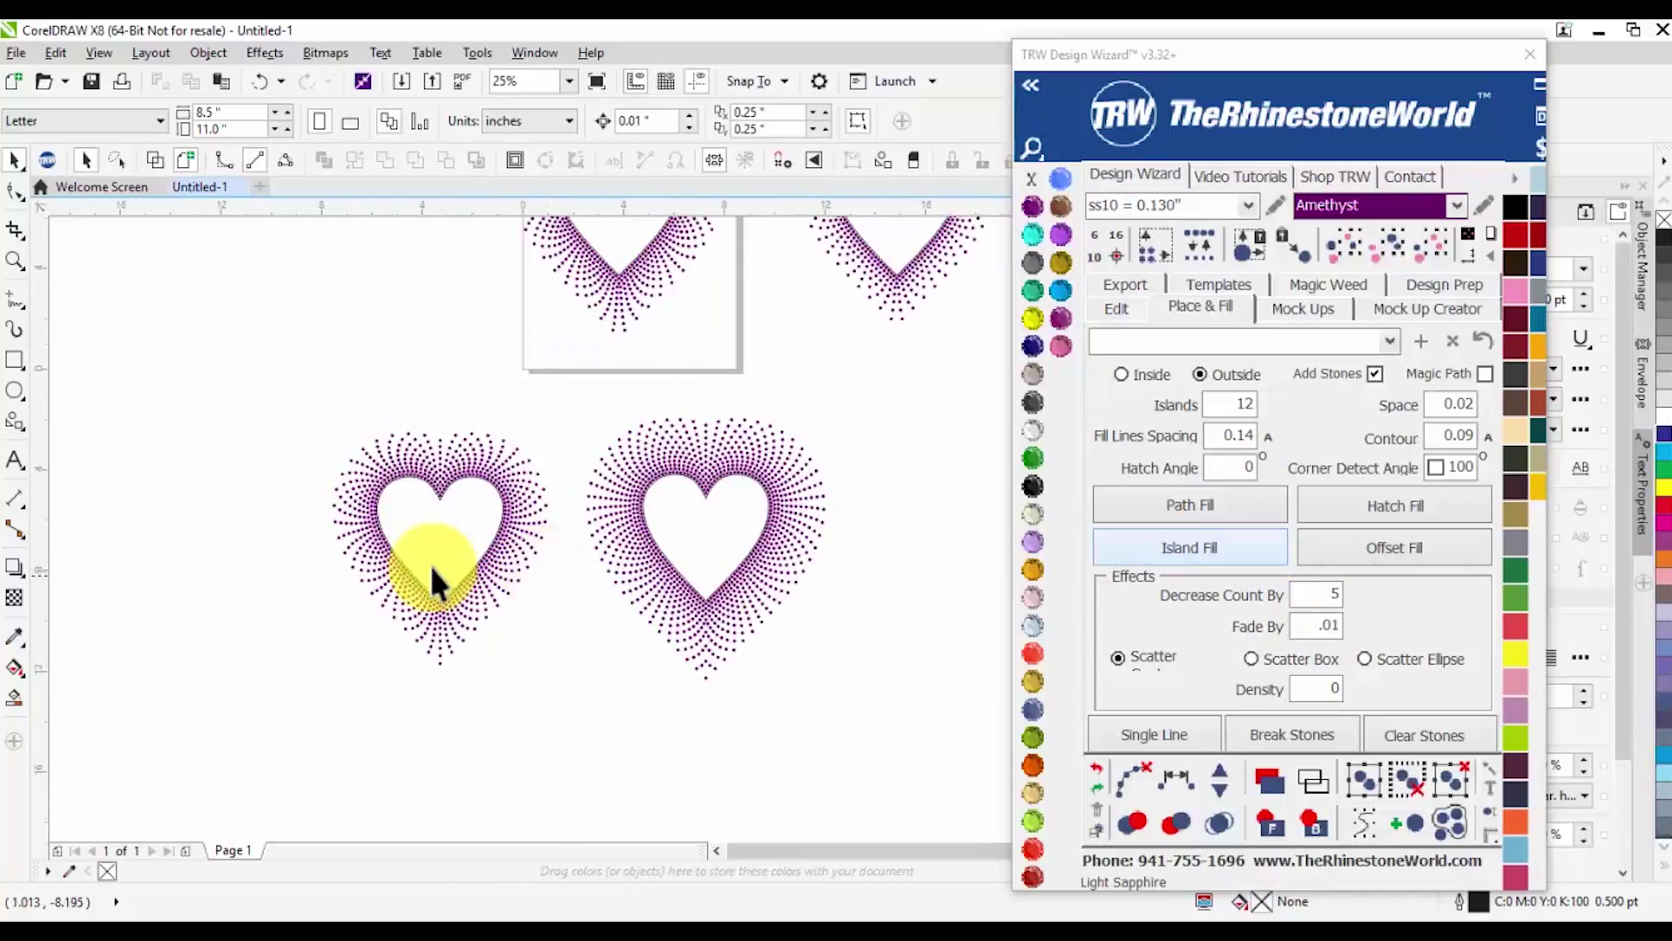
scroll(481, 577, up, 1)
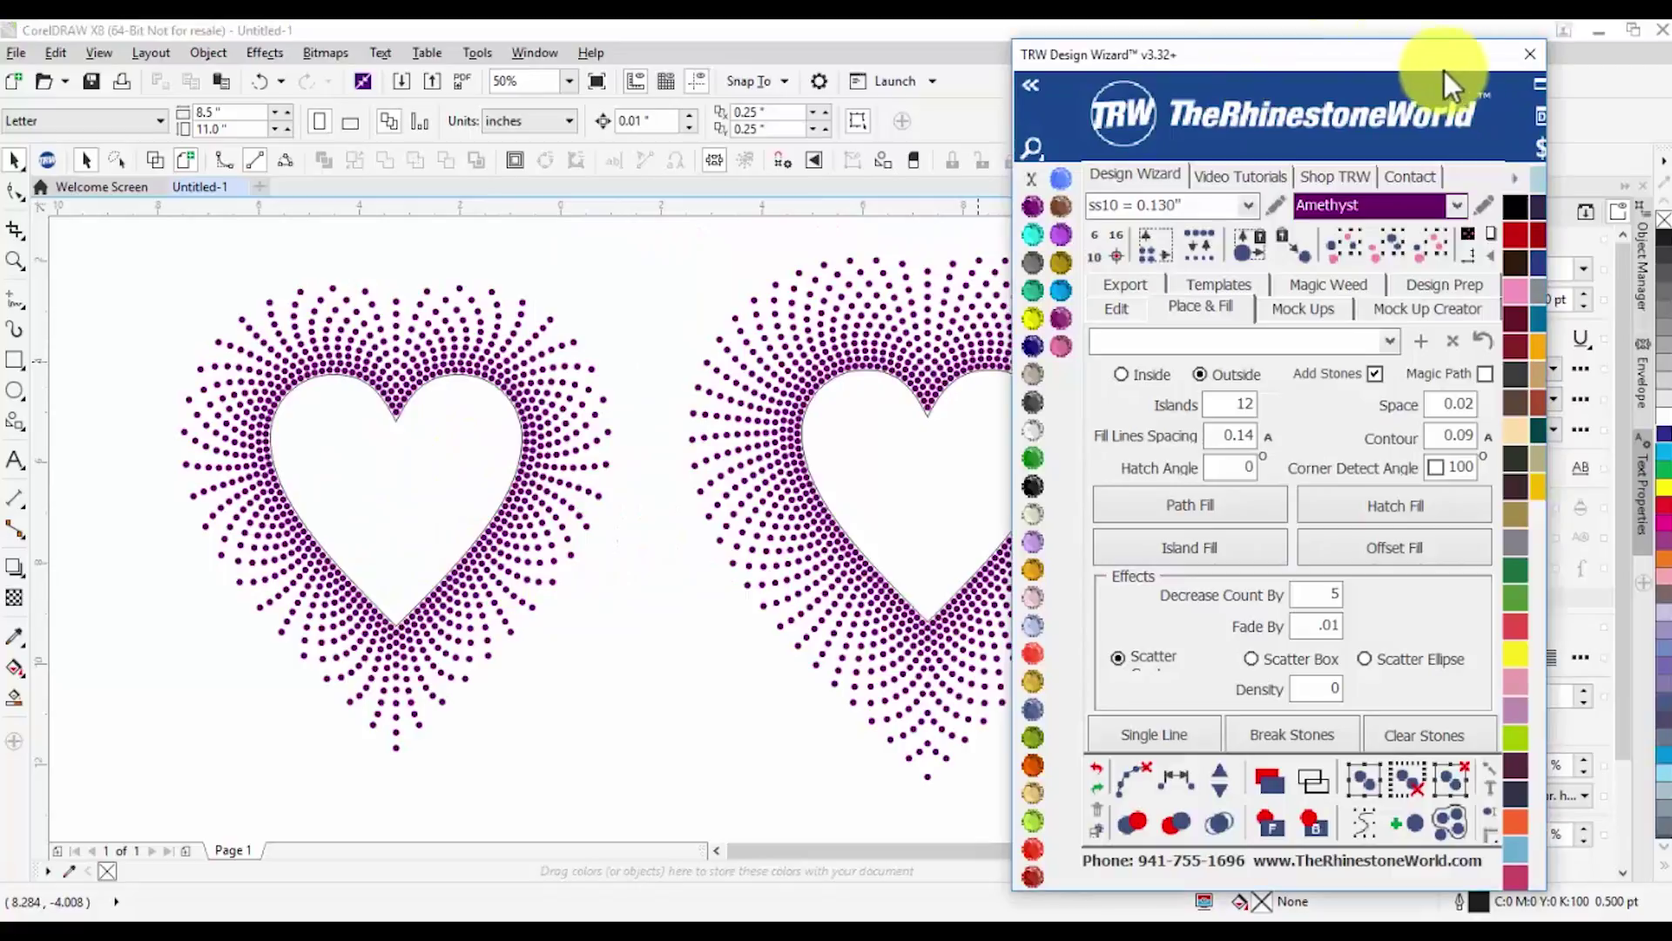
drag(1378, 56, 1593, 50)
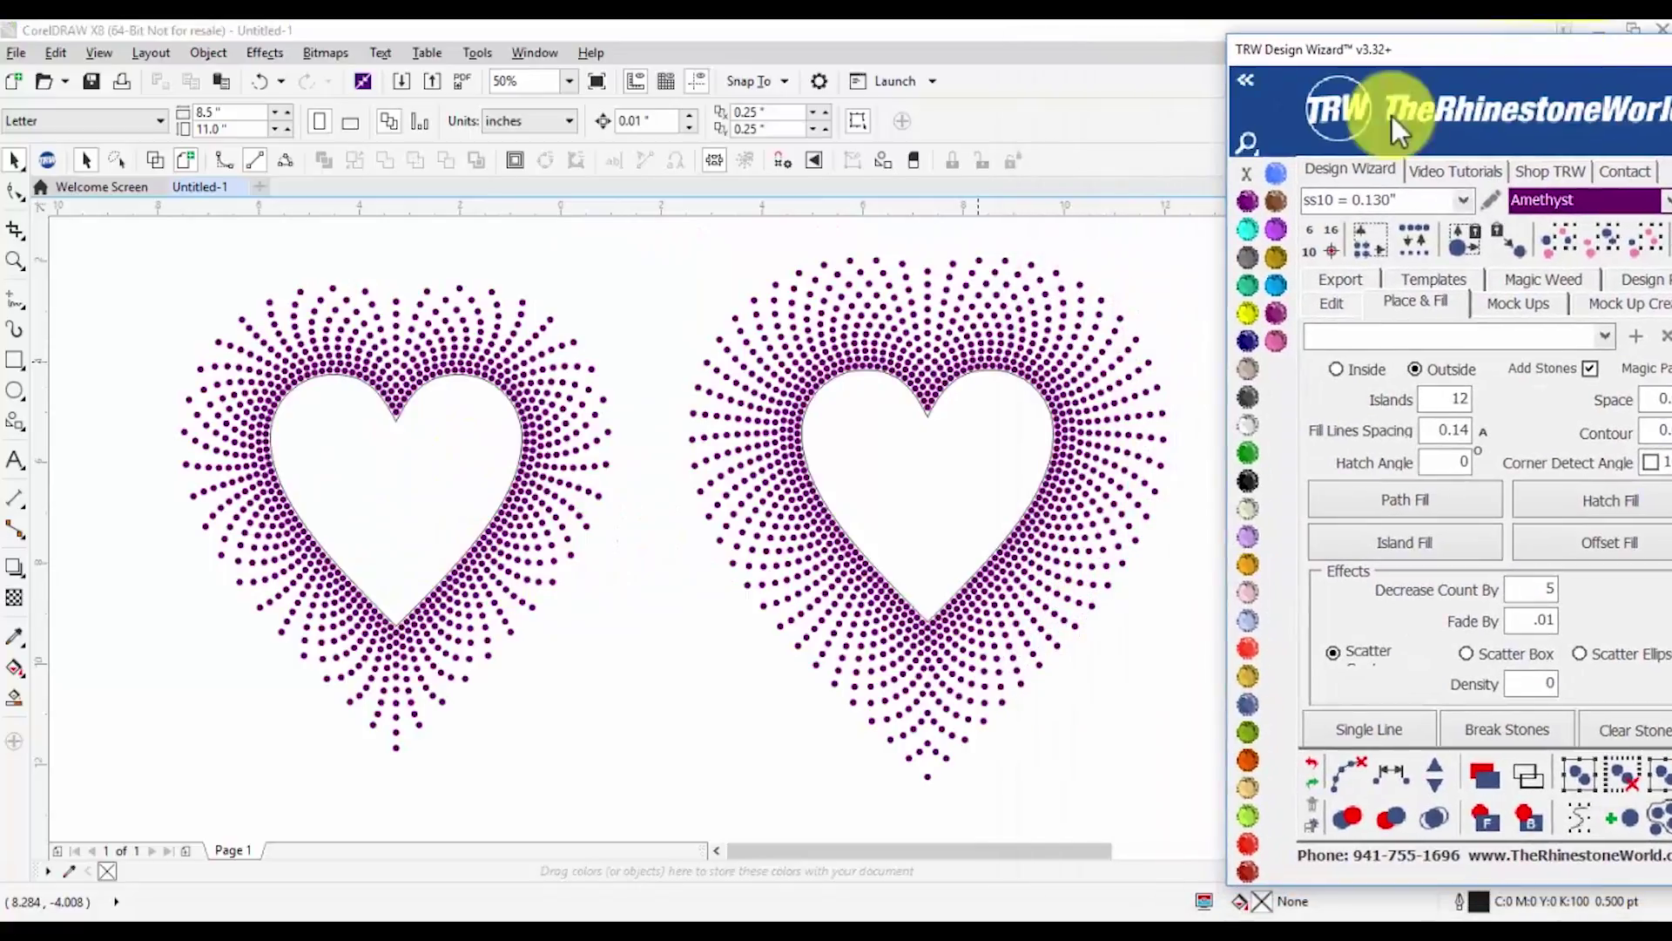
click(930, 494)
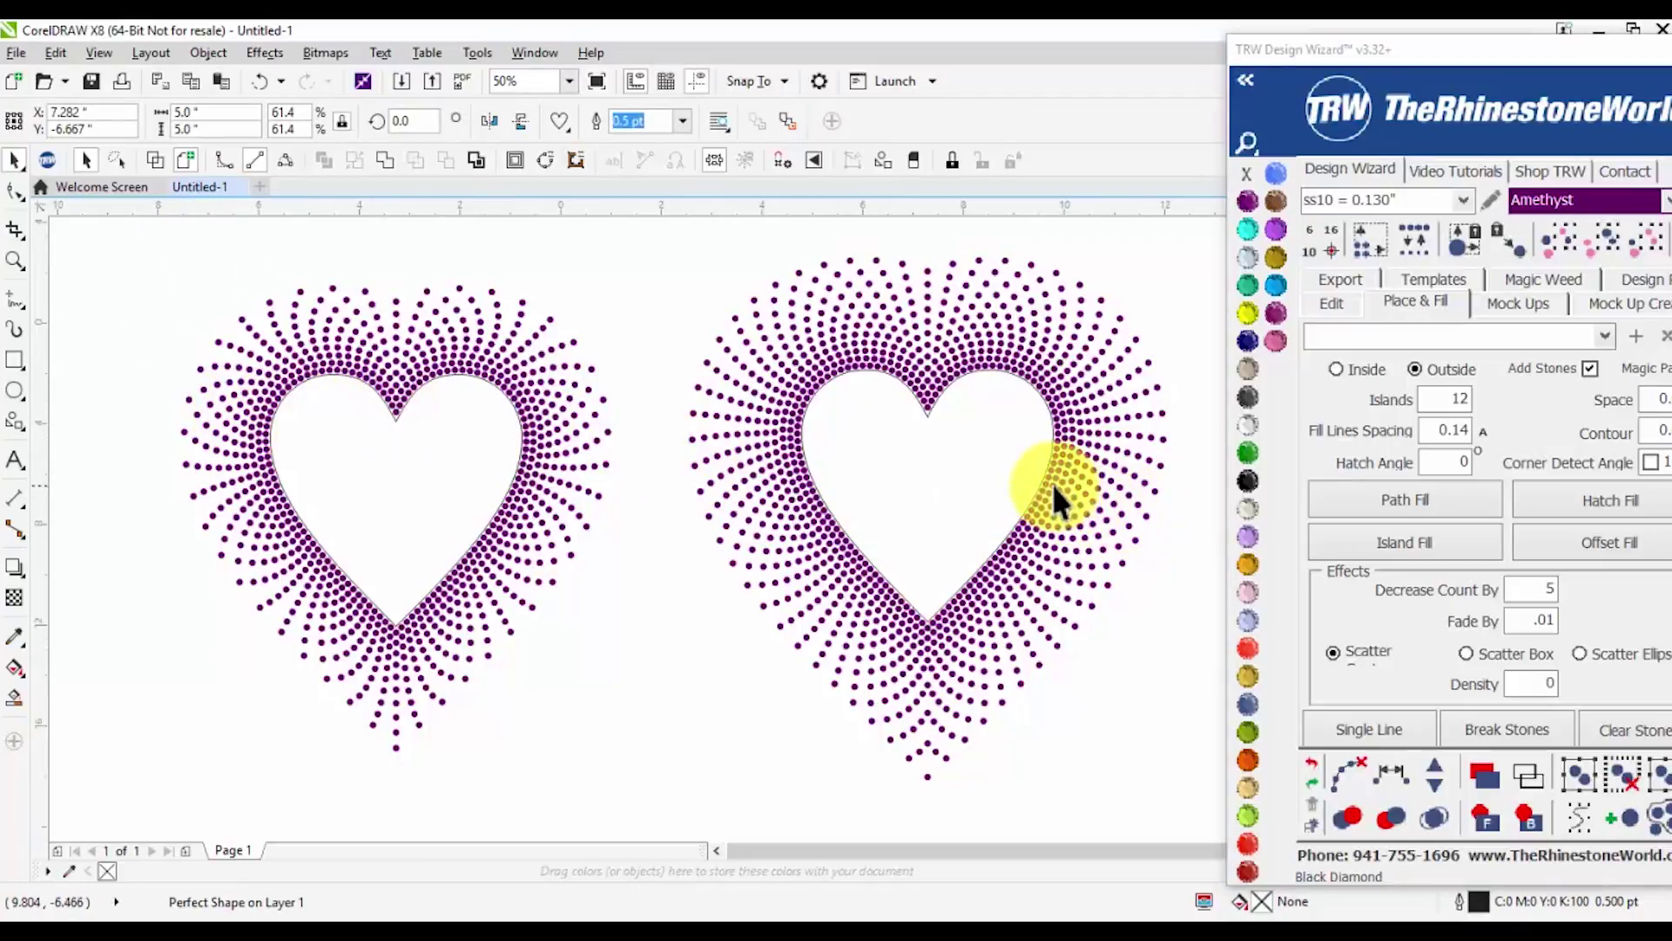
scroll(1052, 484, down, 1)
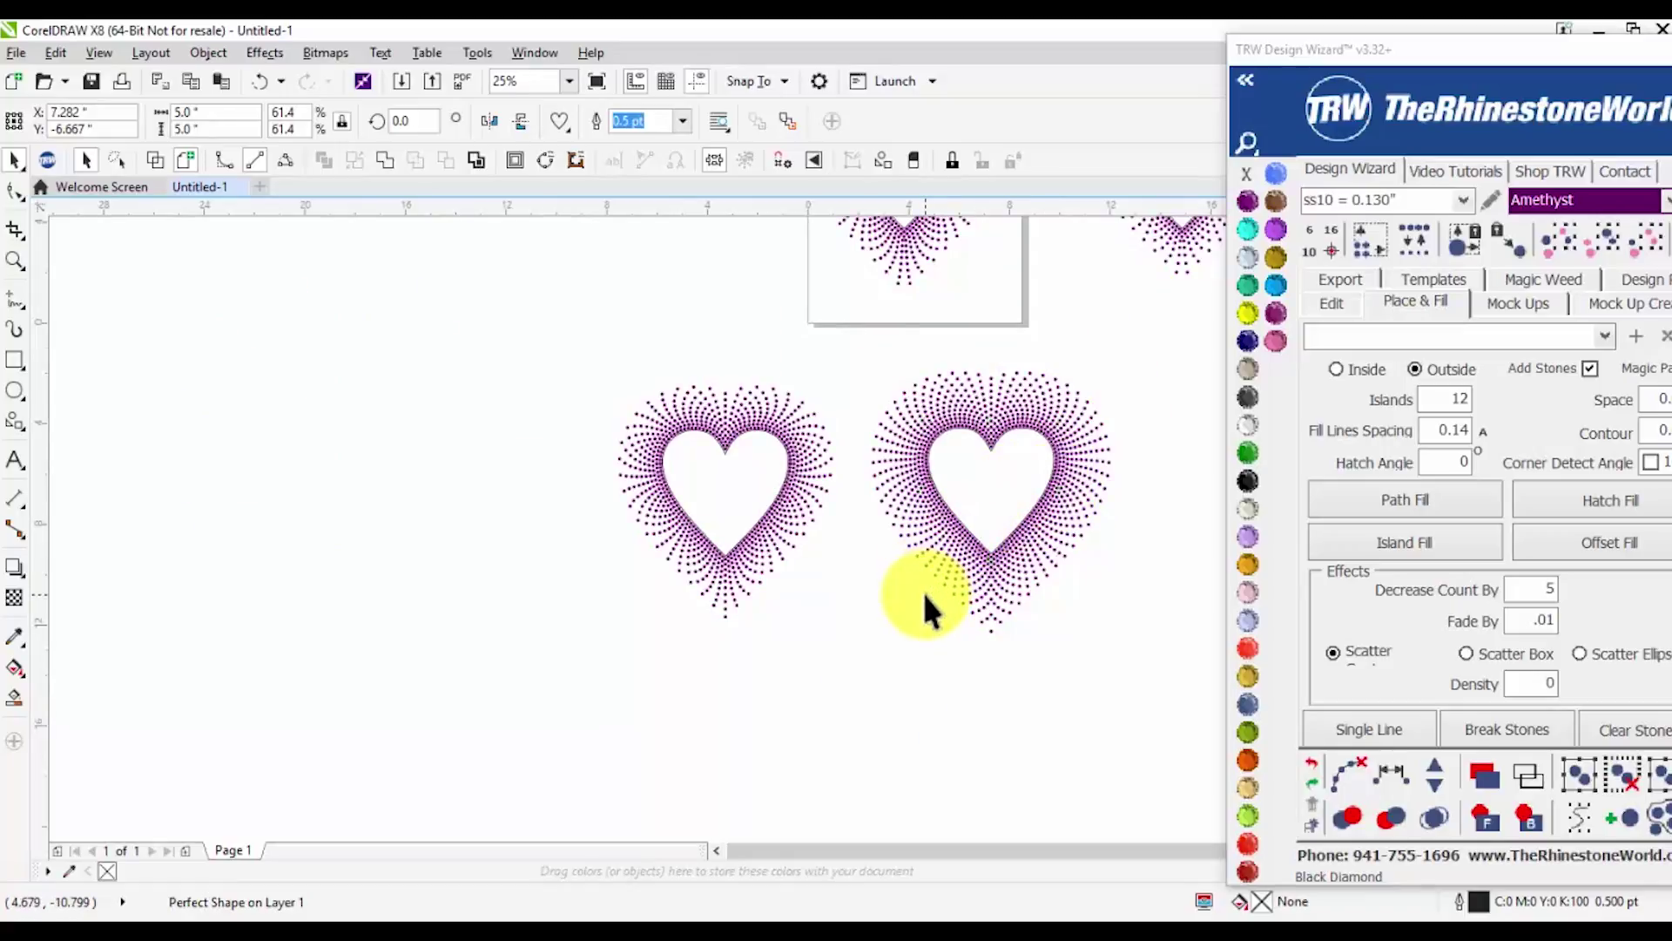
Delete the 12-island heart together with all its fill stones from beside the other lower heart
click(976, 573)
drag(896, 381, 1199, 645)
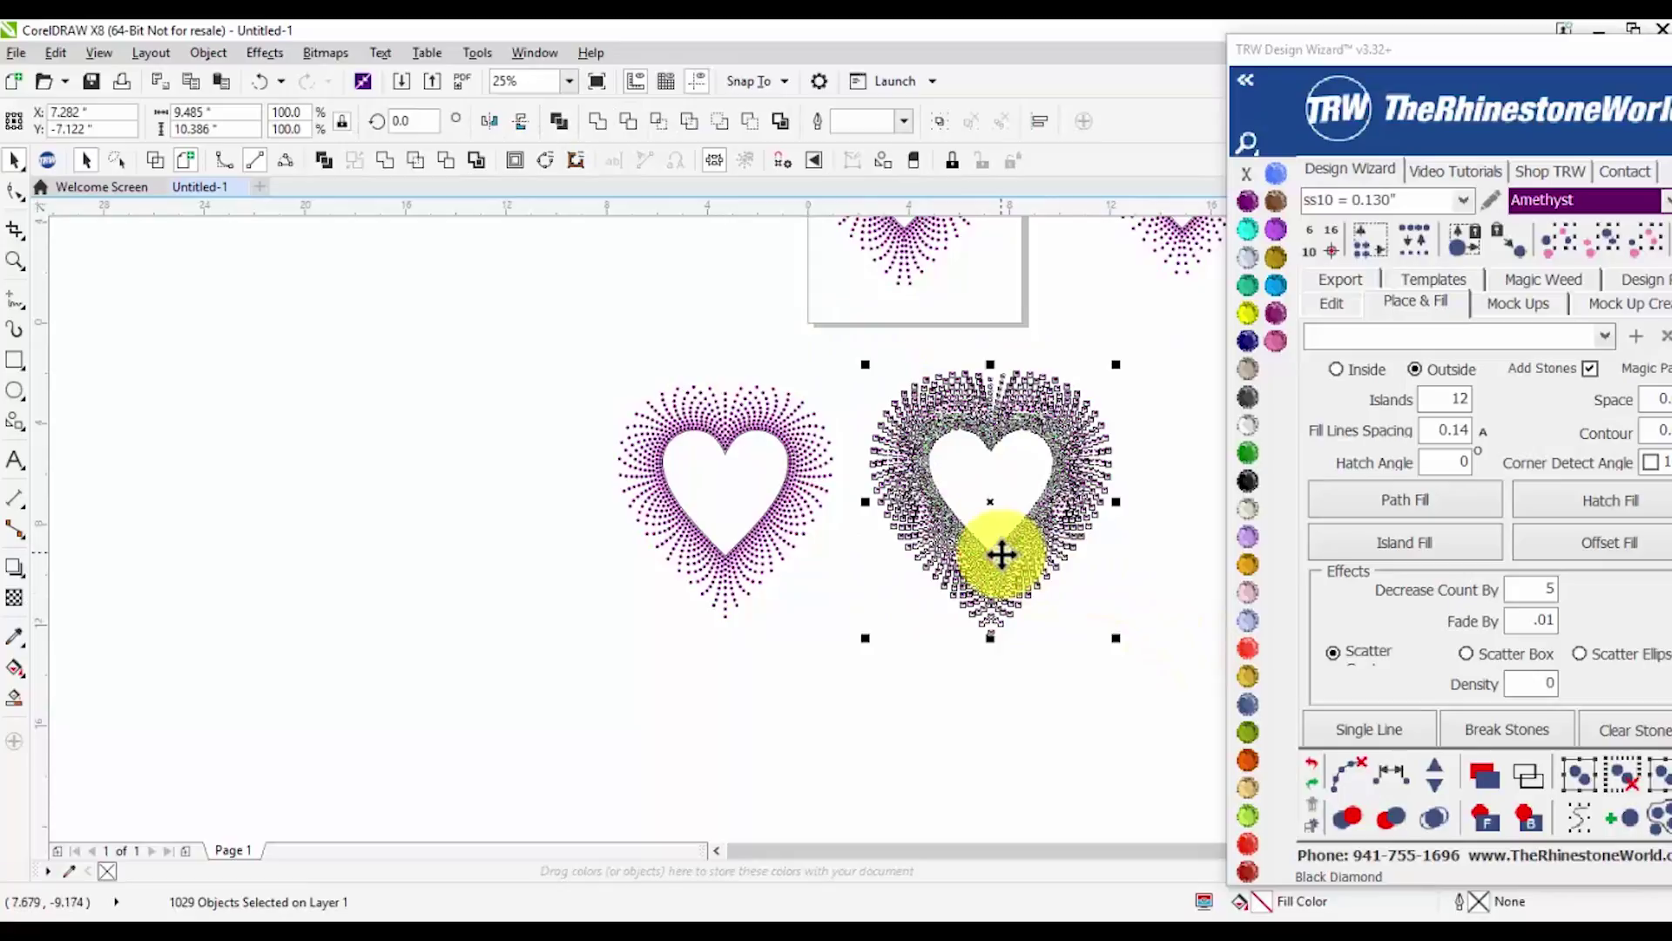
key(Delete)
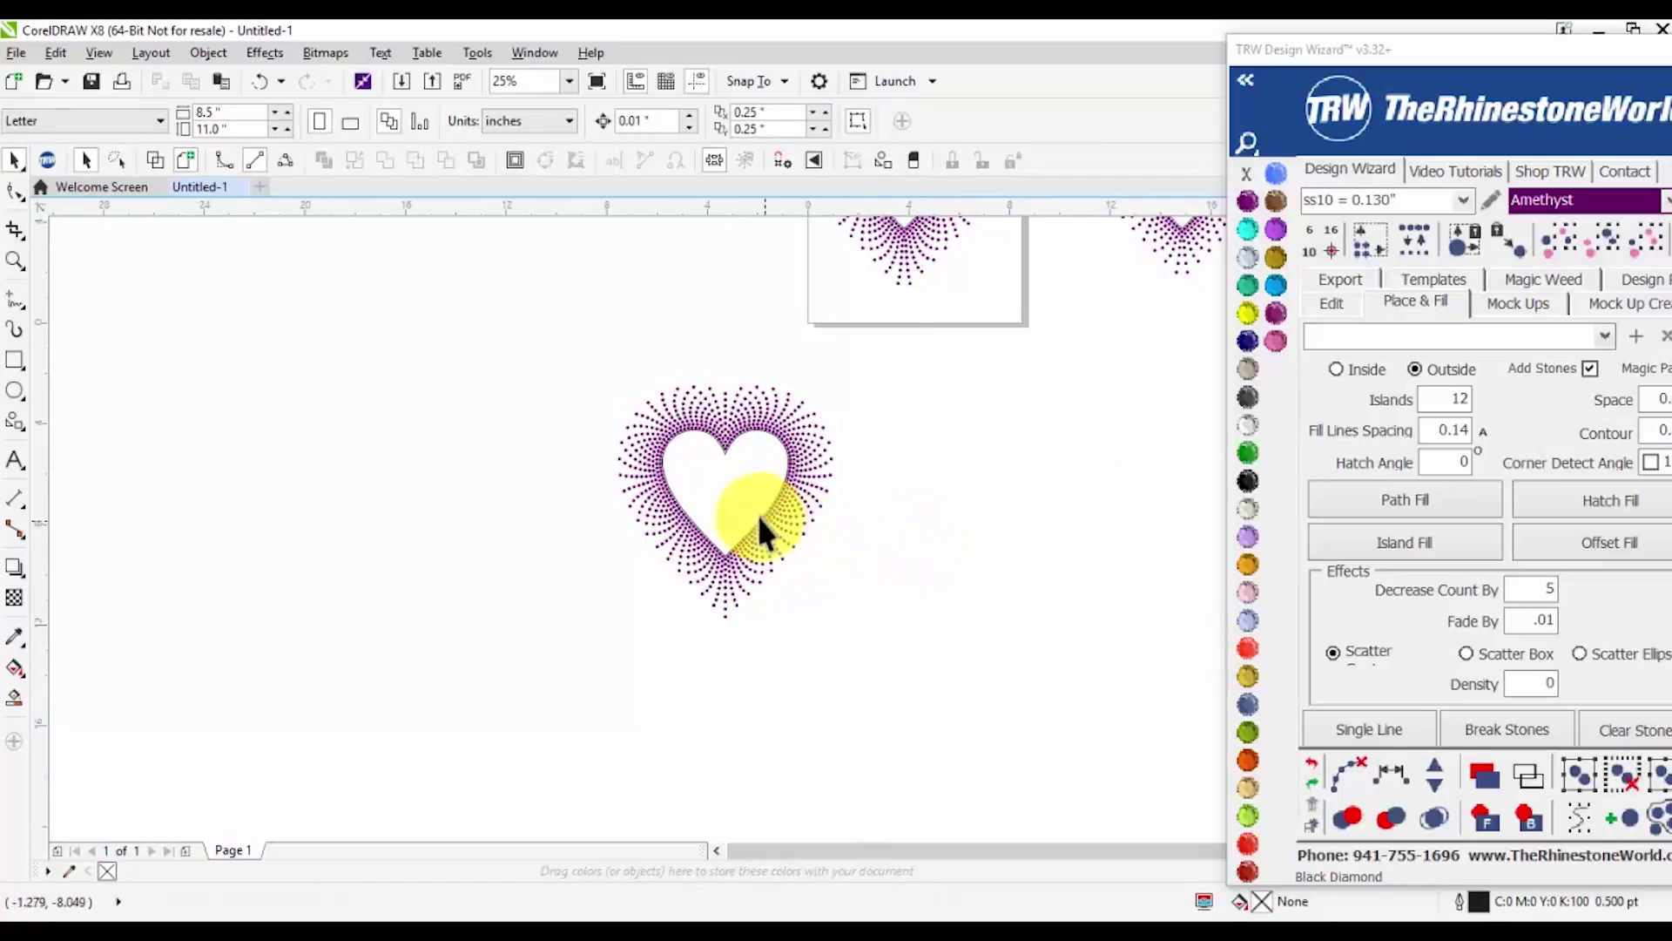
Delete the three filled hearts of the upper row
scroll(817, 520, down, 1)
drag(788, 277, 1189, 432)
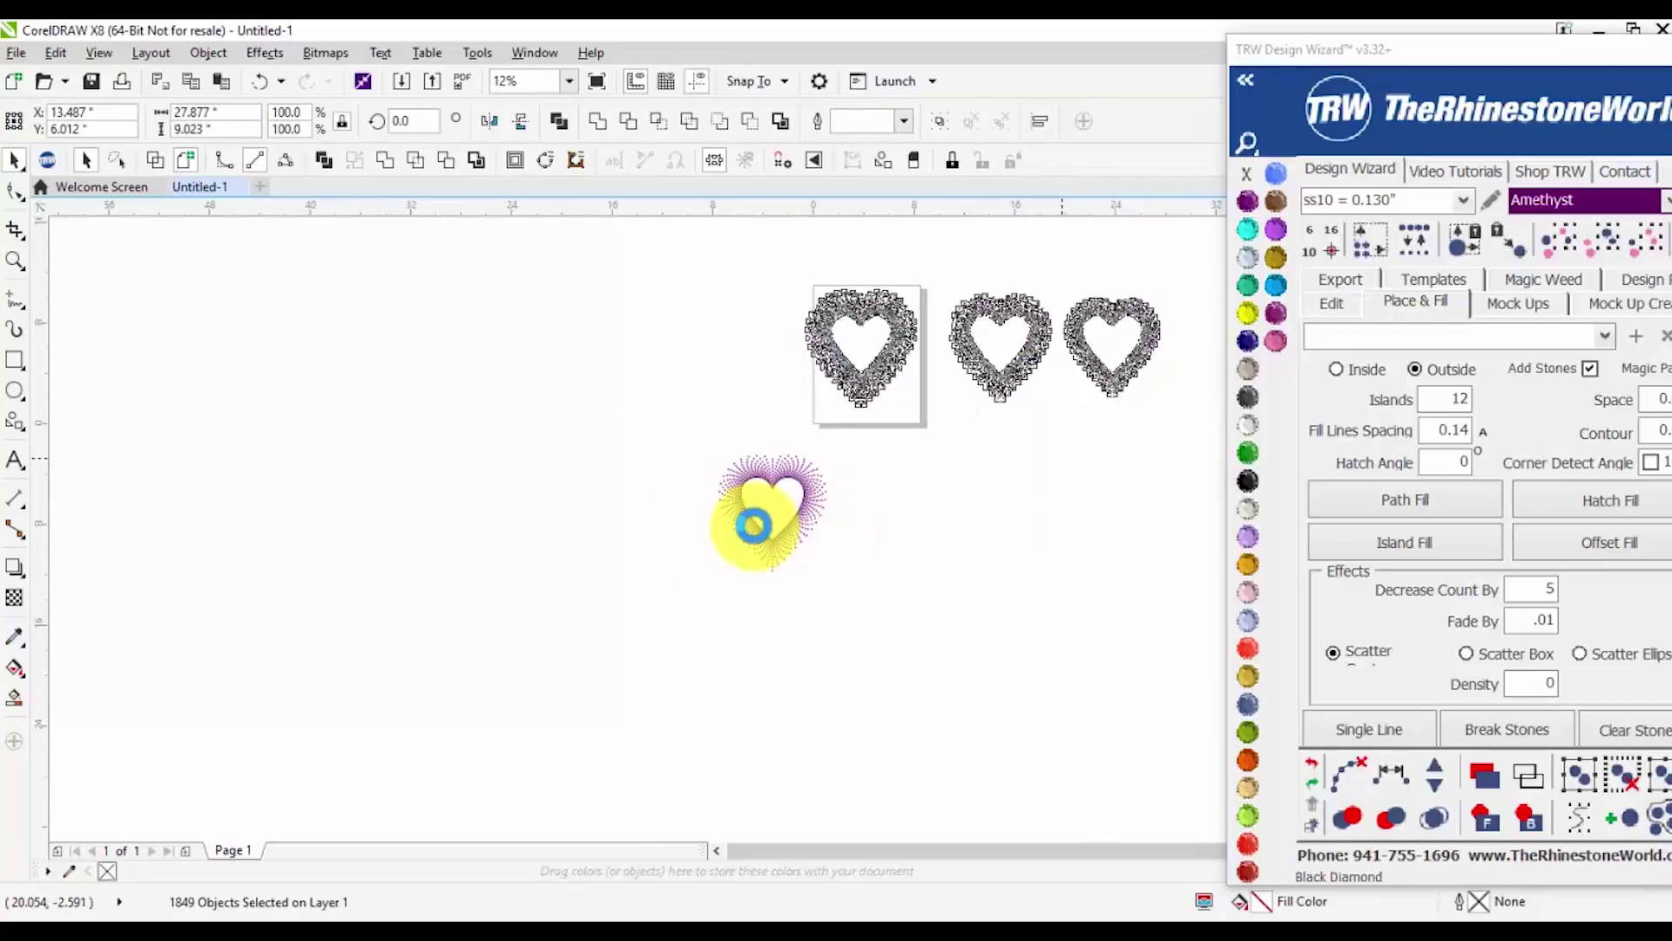
key(Delete)
Place the plain 5-inch heart outline clear of the remaining stone fill and delete it
key(ctrl+v)
drag(642, 529, 618, 493)
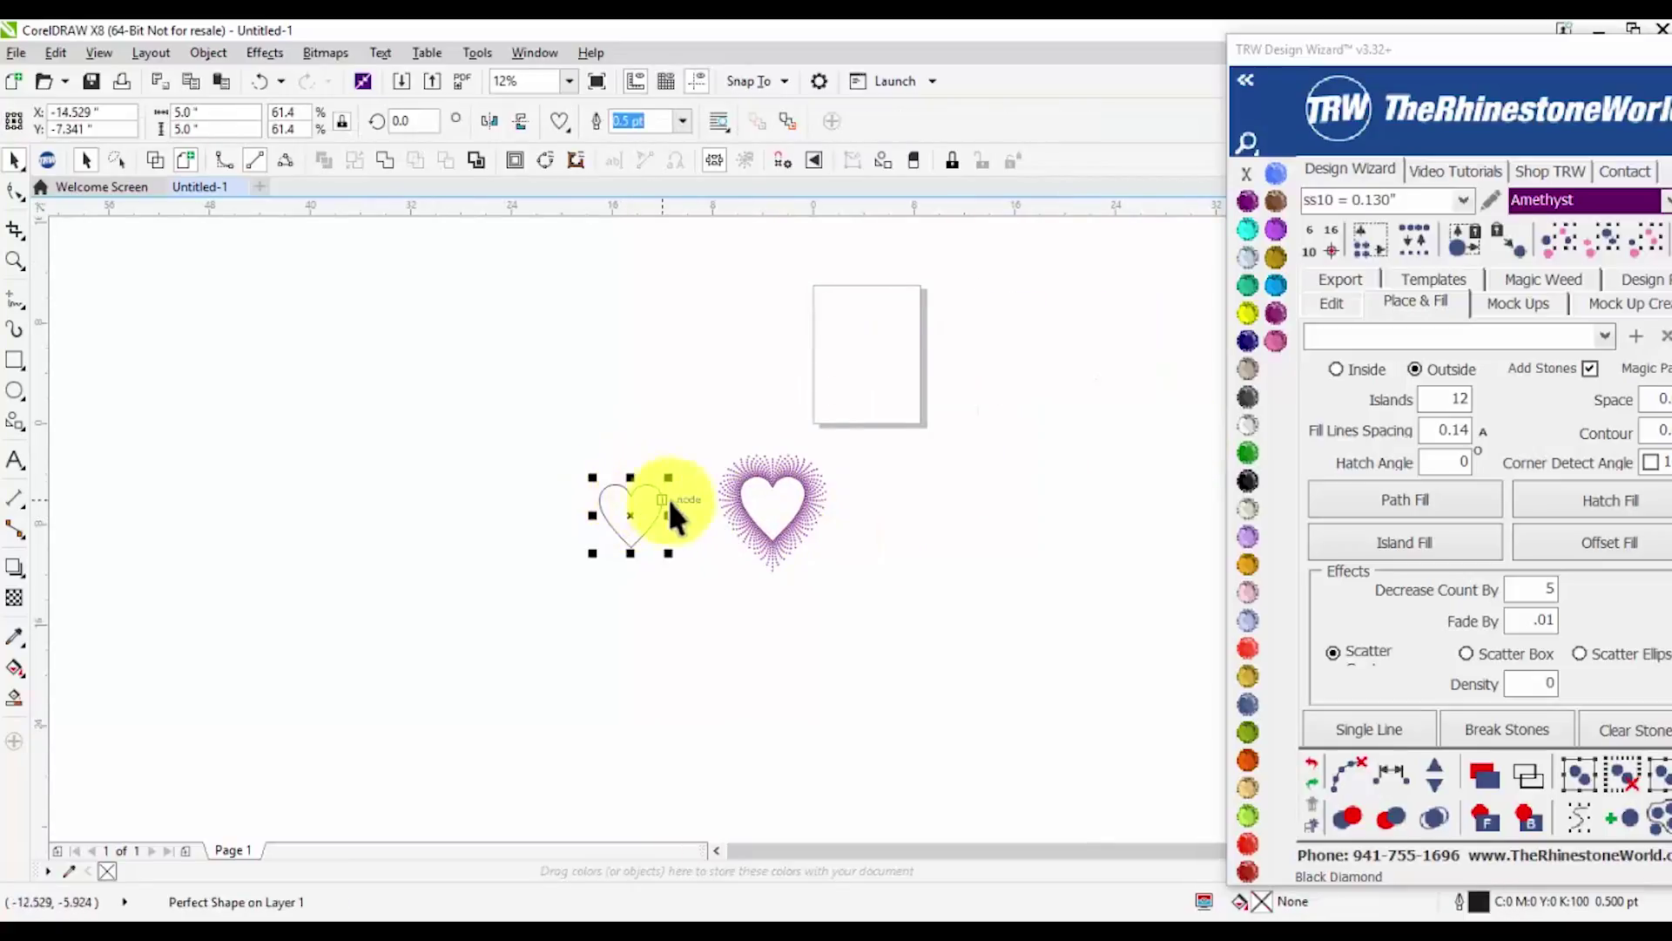
key(Delete)
Move the remaining stone heart onto the page and check its stones there
scroll(823, 484, up, 1)
click(709, 535)
drag(709, 535, 907, 276)
click(503, 397)
scroll(503, 397, down, 1)
drag(811, 249, 552, 447)
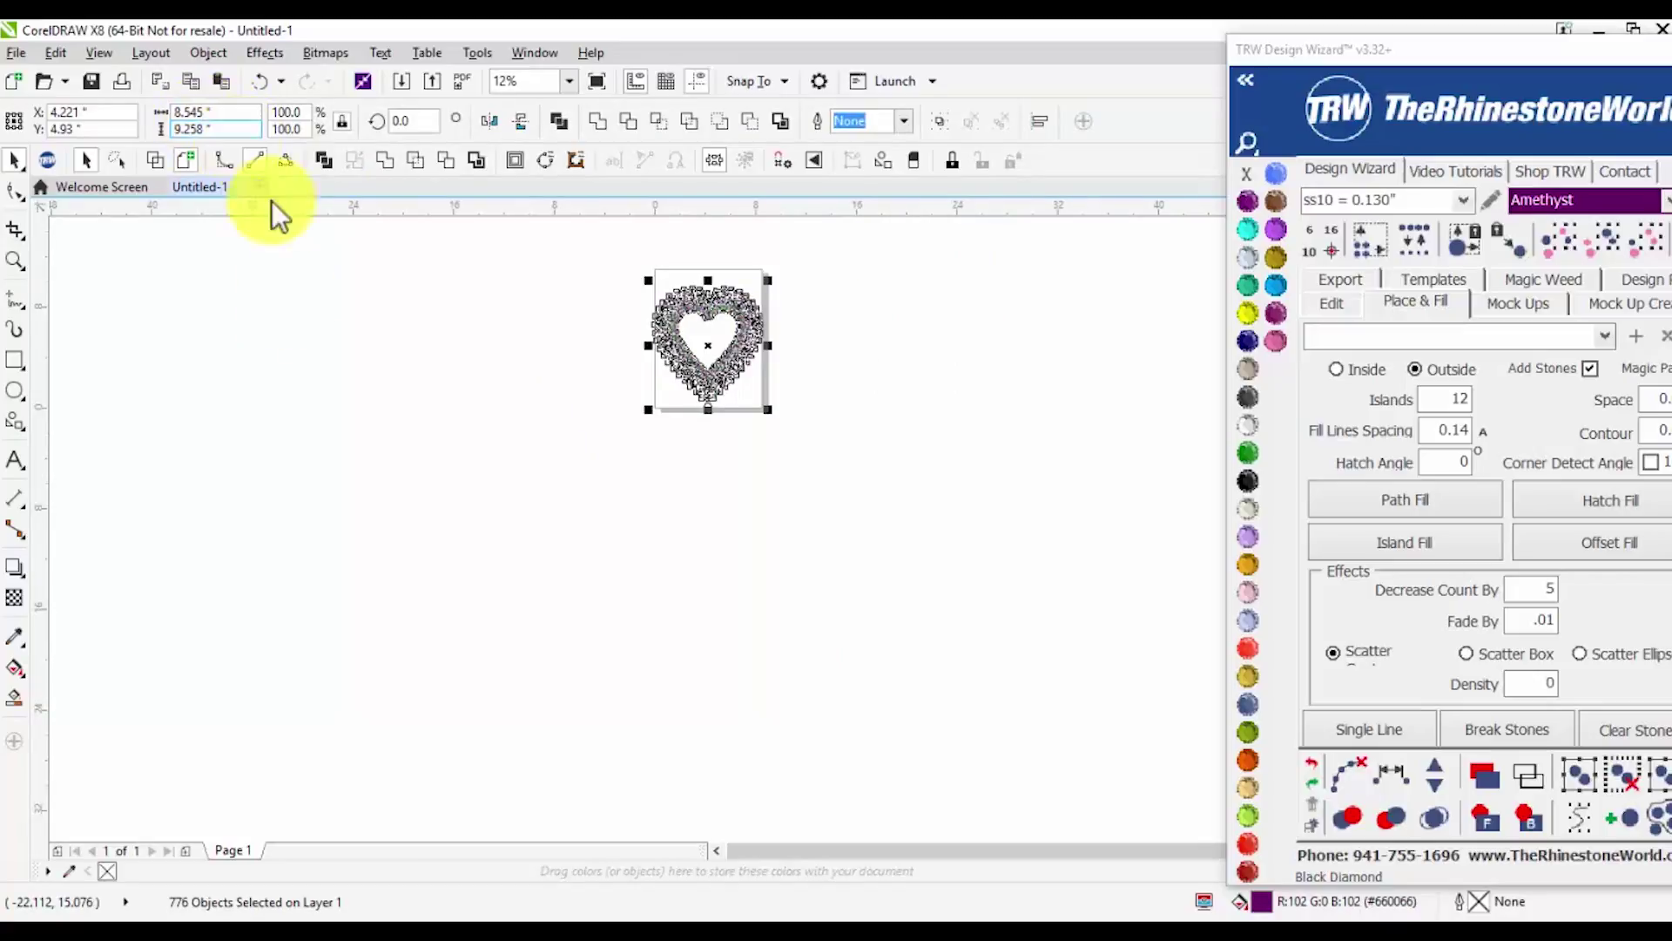
click(627, 343)
scroll(707, 353, up, 1)
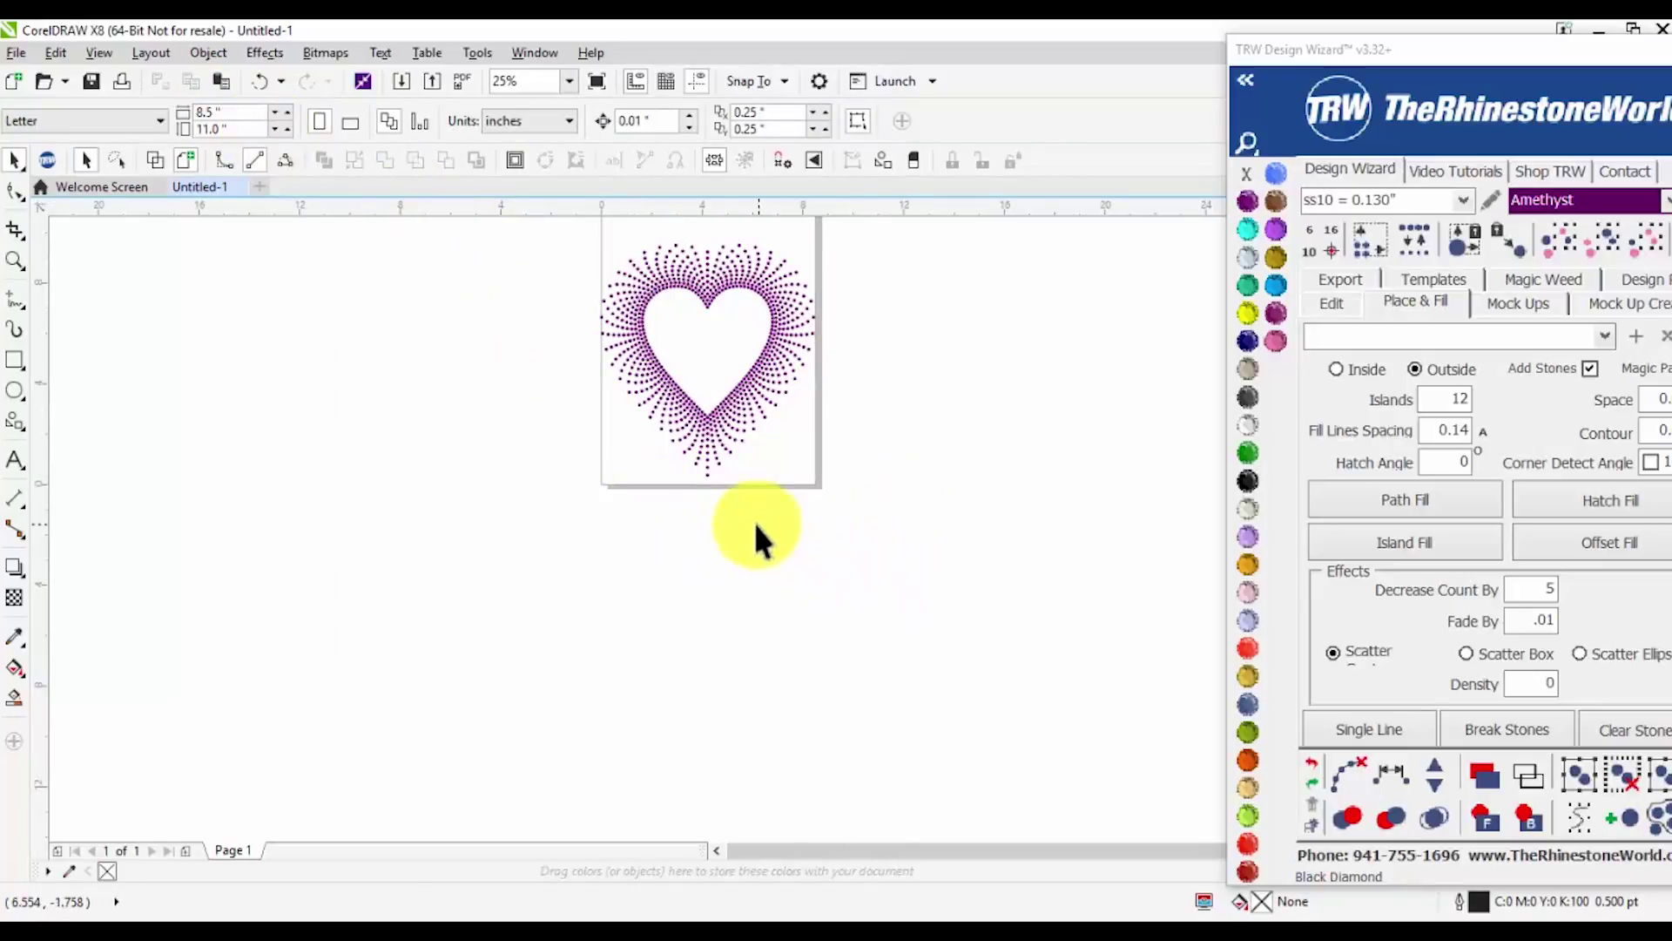
scroll(688, 296, down, 1)
scroll(677, 359, up, 1)
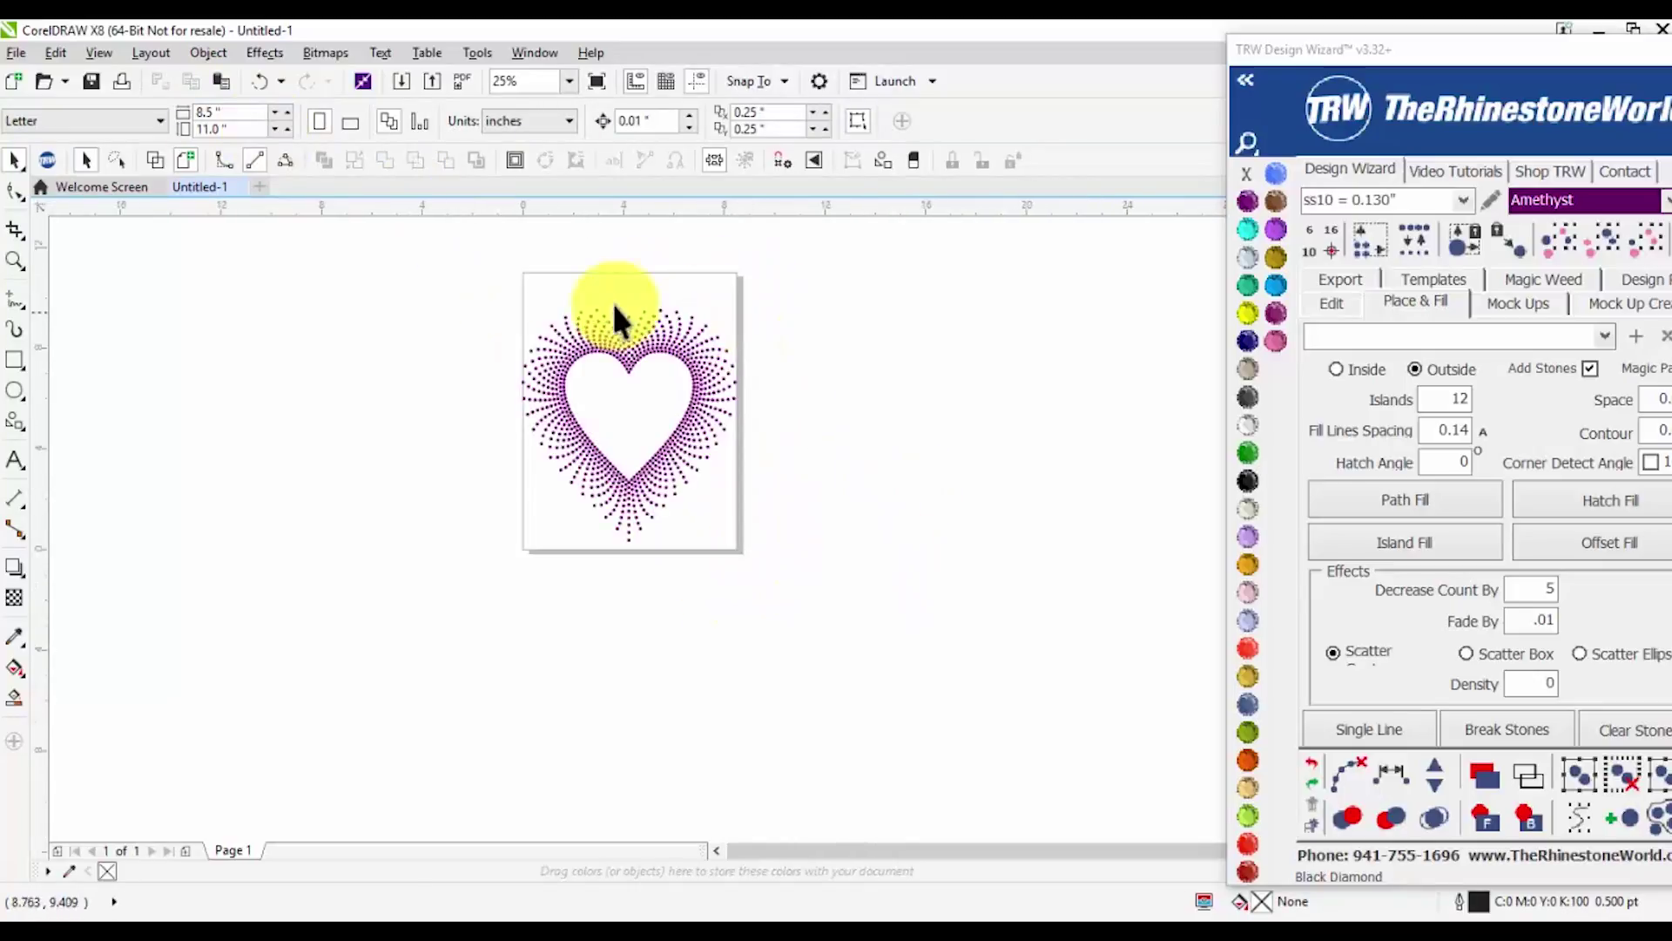
drag(796, 503, 775, 549)
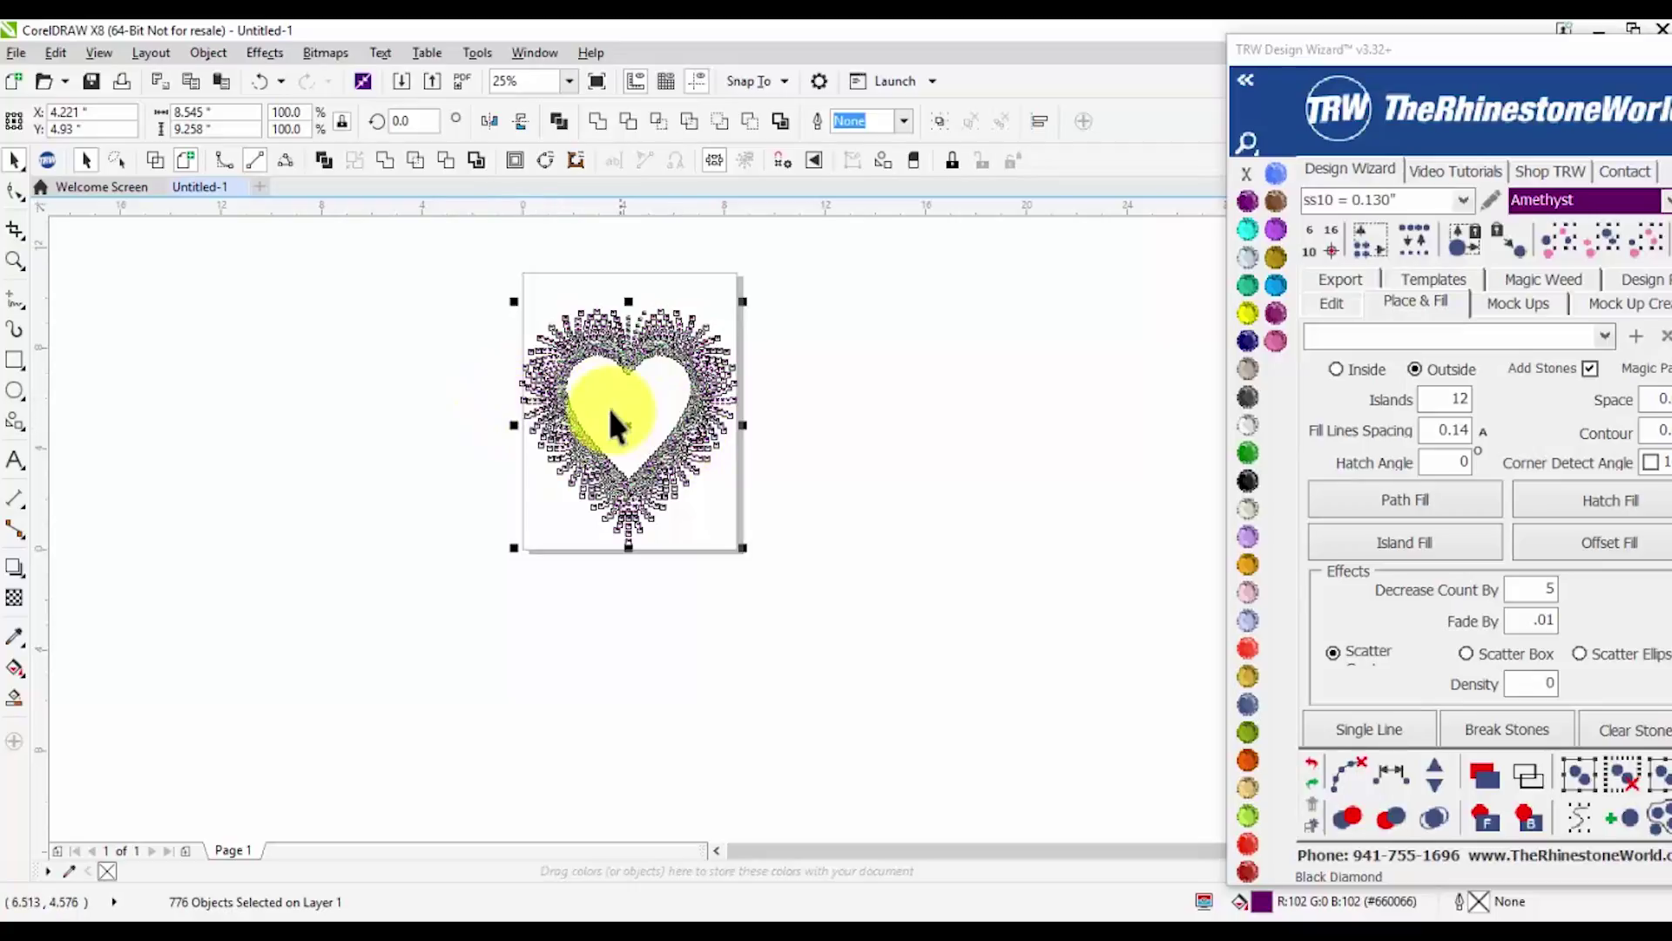
click(793, 502)
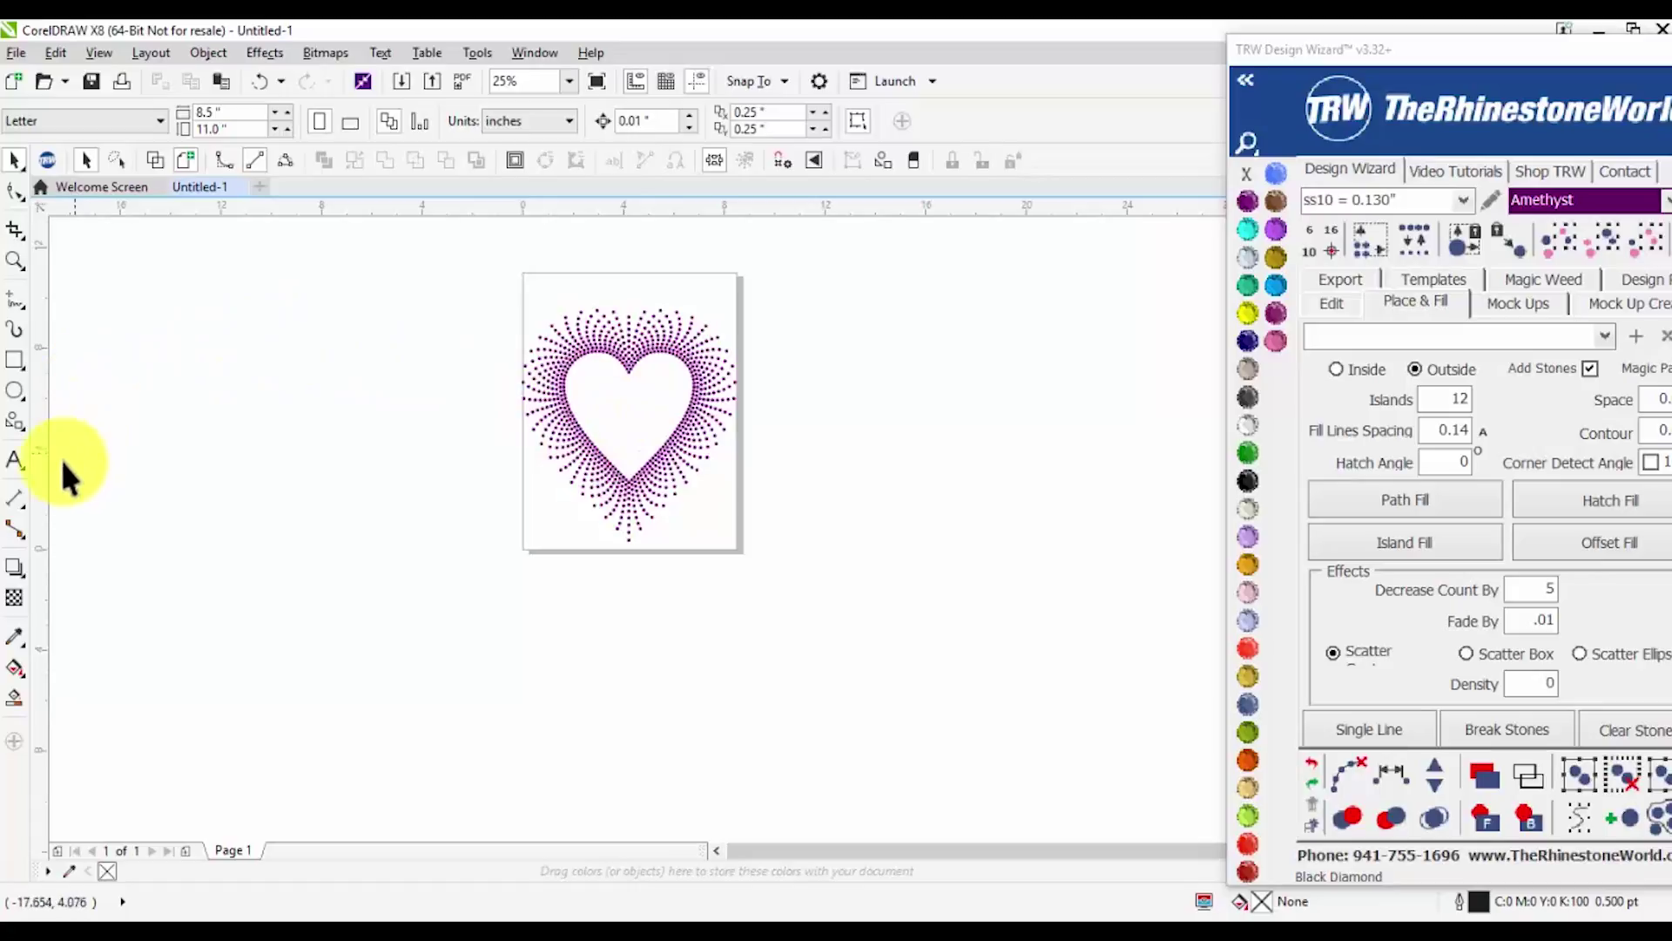
Add the artistic text "Be Mine" in Arial beside the page and enlarge it to about 4.9 inches wide
click(14, 460)
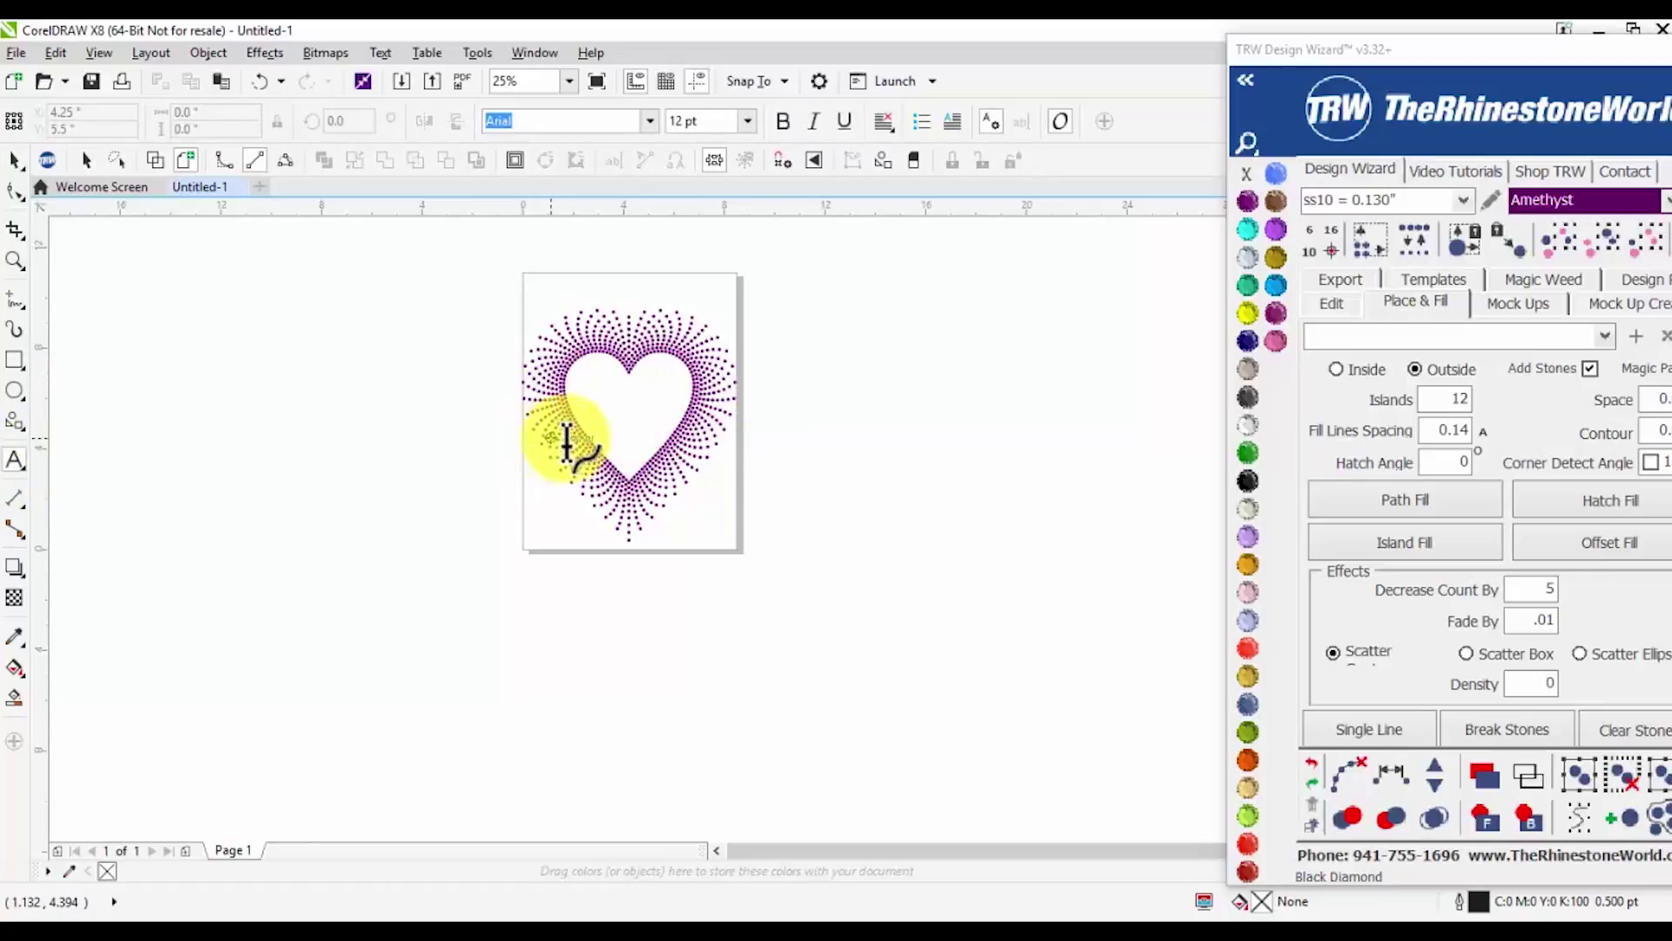
click(868, 544)
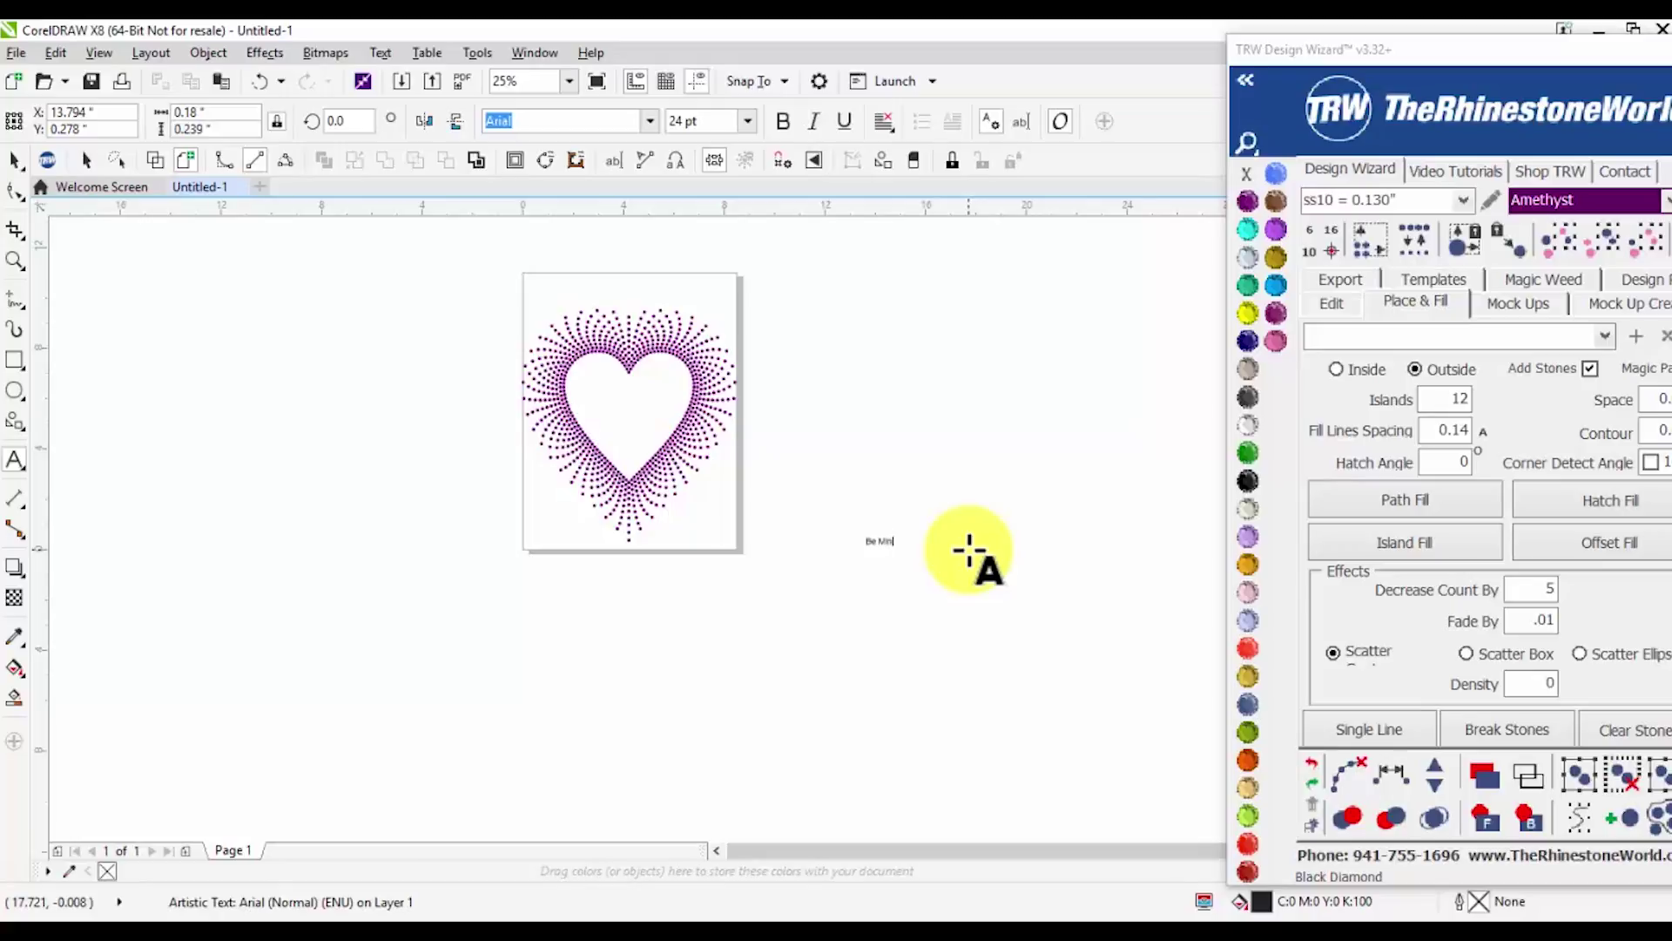
drag(859, 550, 279, 509)
Apply the favorite font TRW 03 Super Script Multi Stone to the "Be Mine" text and check its stones
click(1247, 80)
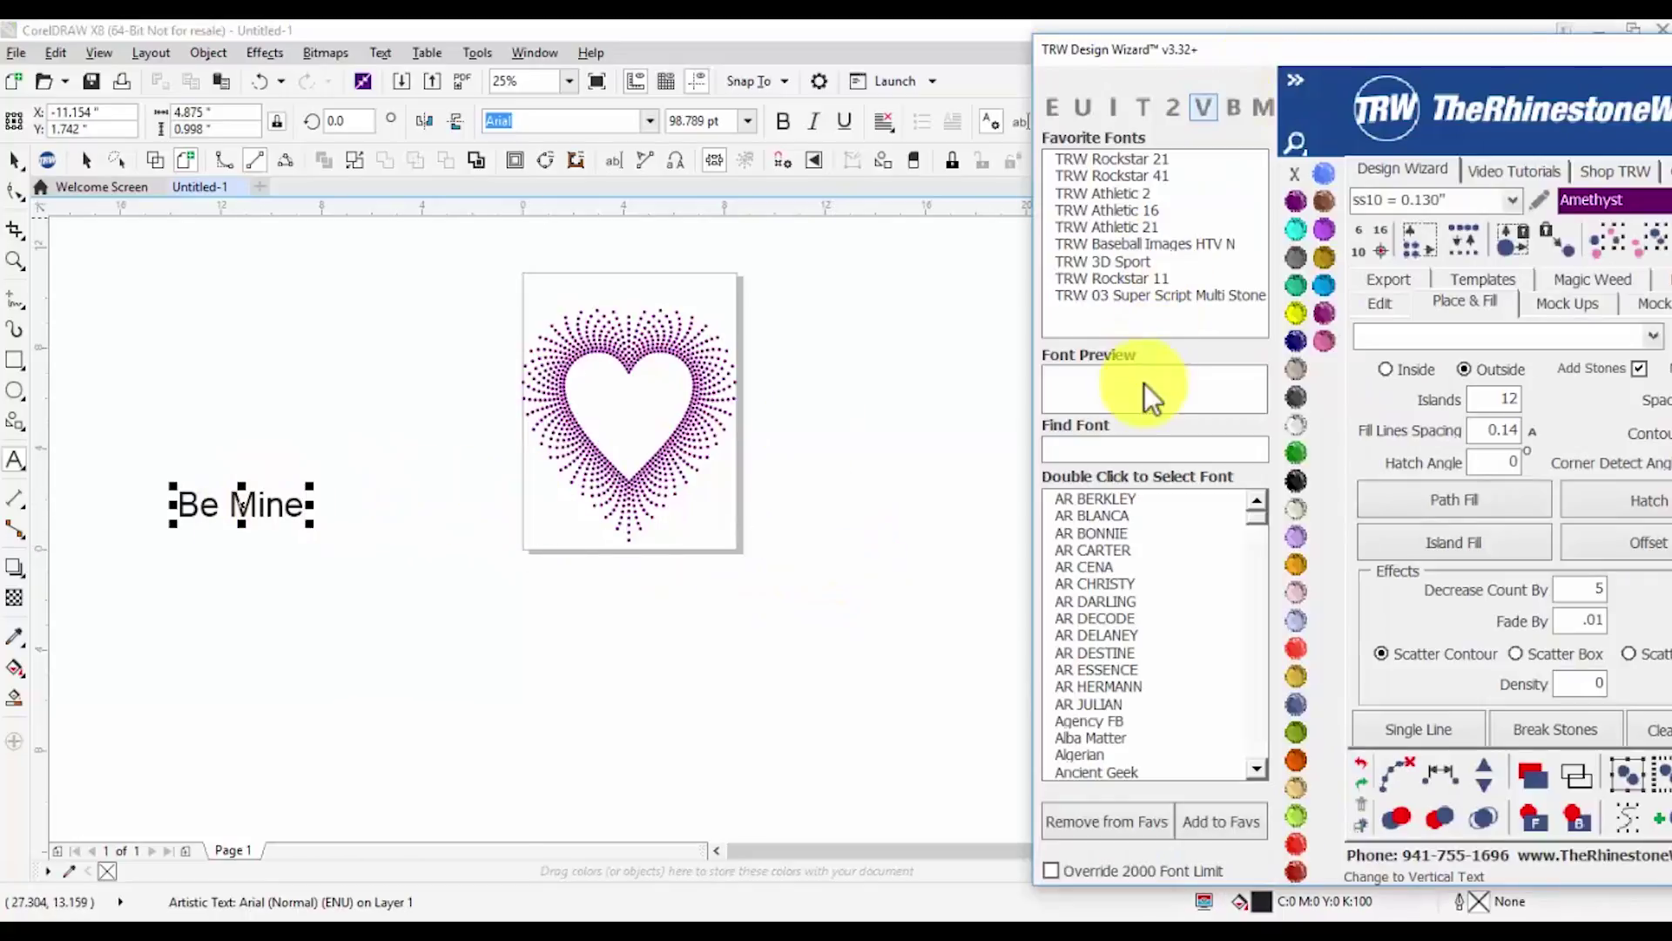
click(1117, 296)
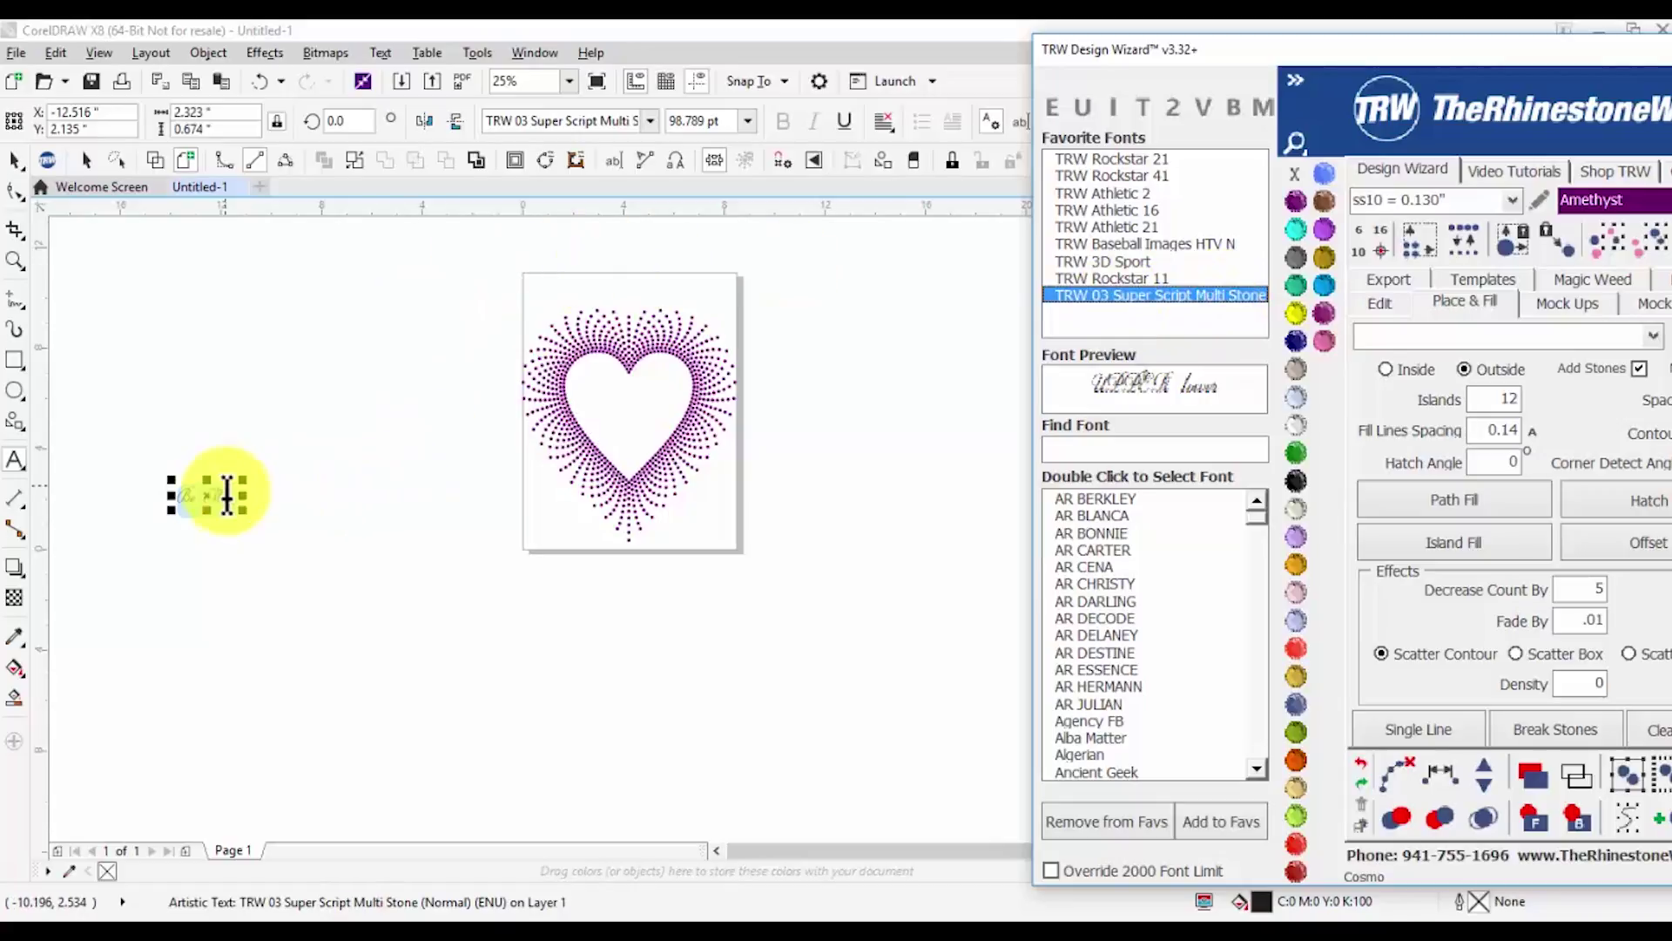
scroll(157, 487, up, 5)
scroll(196, 509, up, 6)
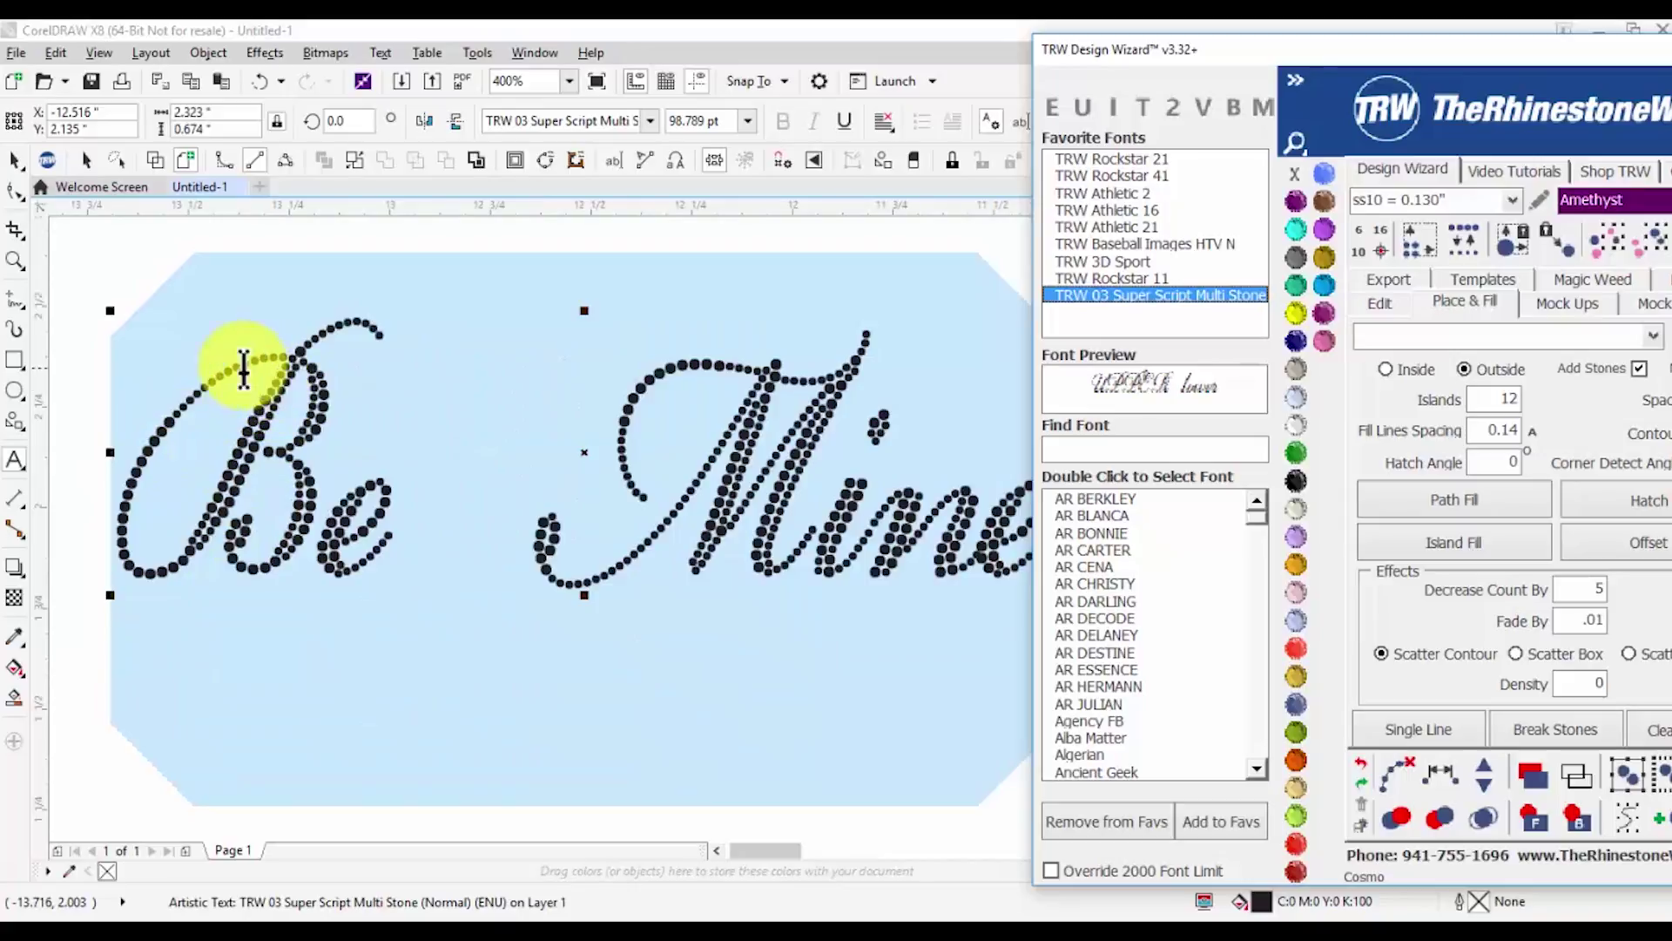
scroll(317, 375, down, 3)
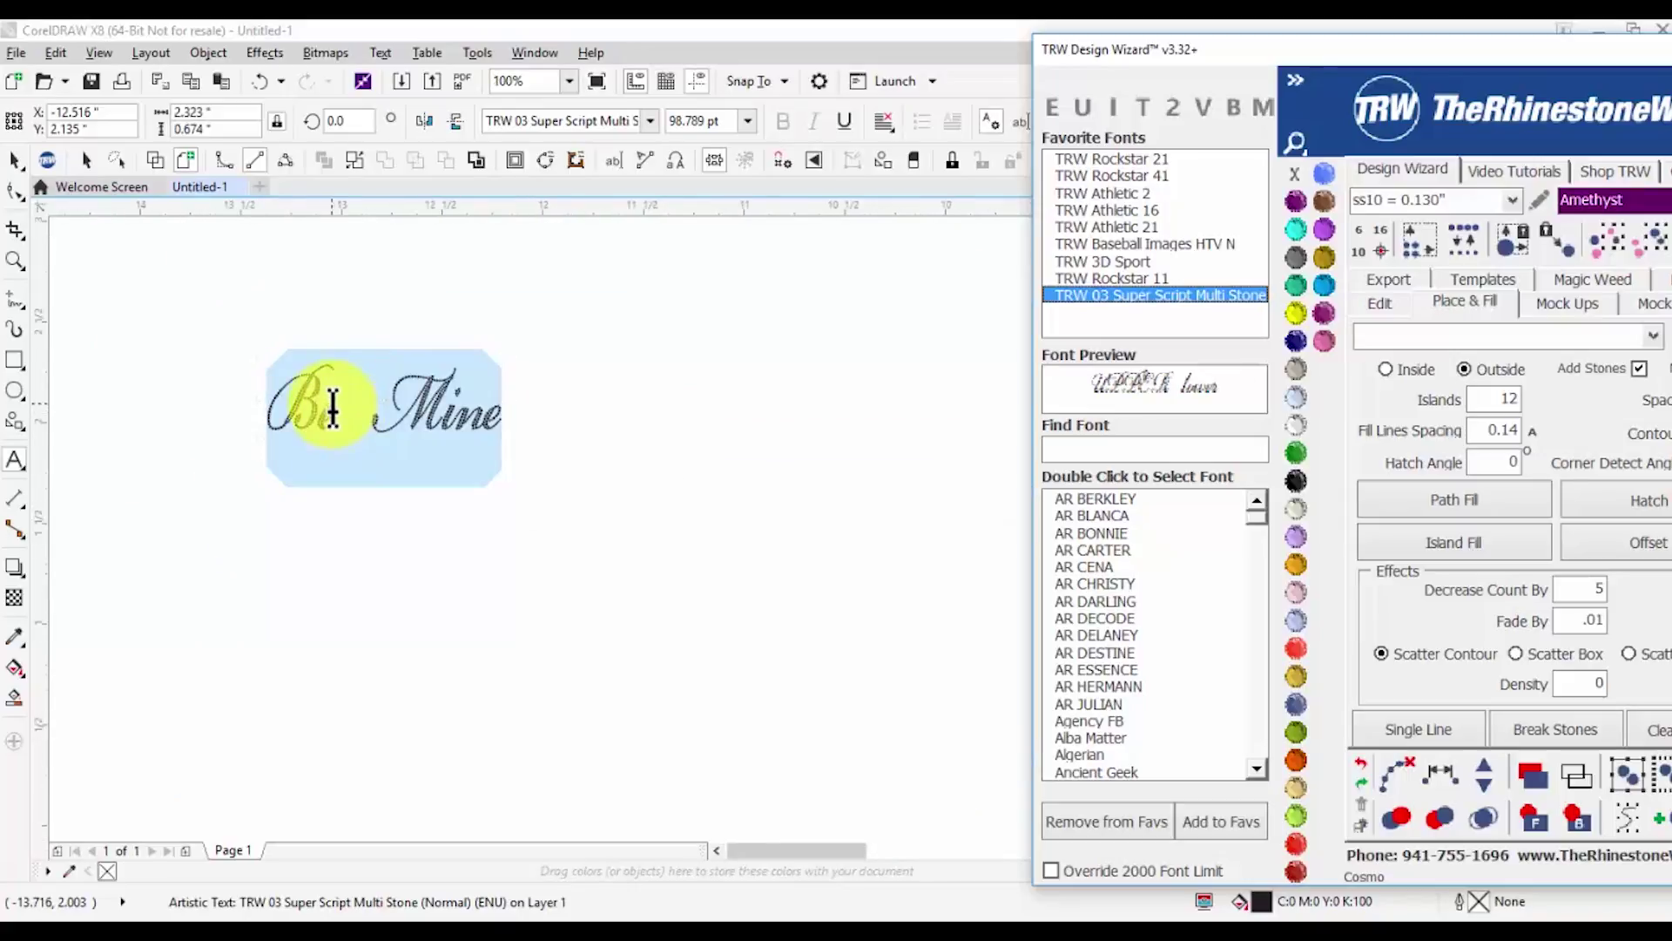
scroll(321, 392, up, 1)
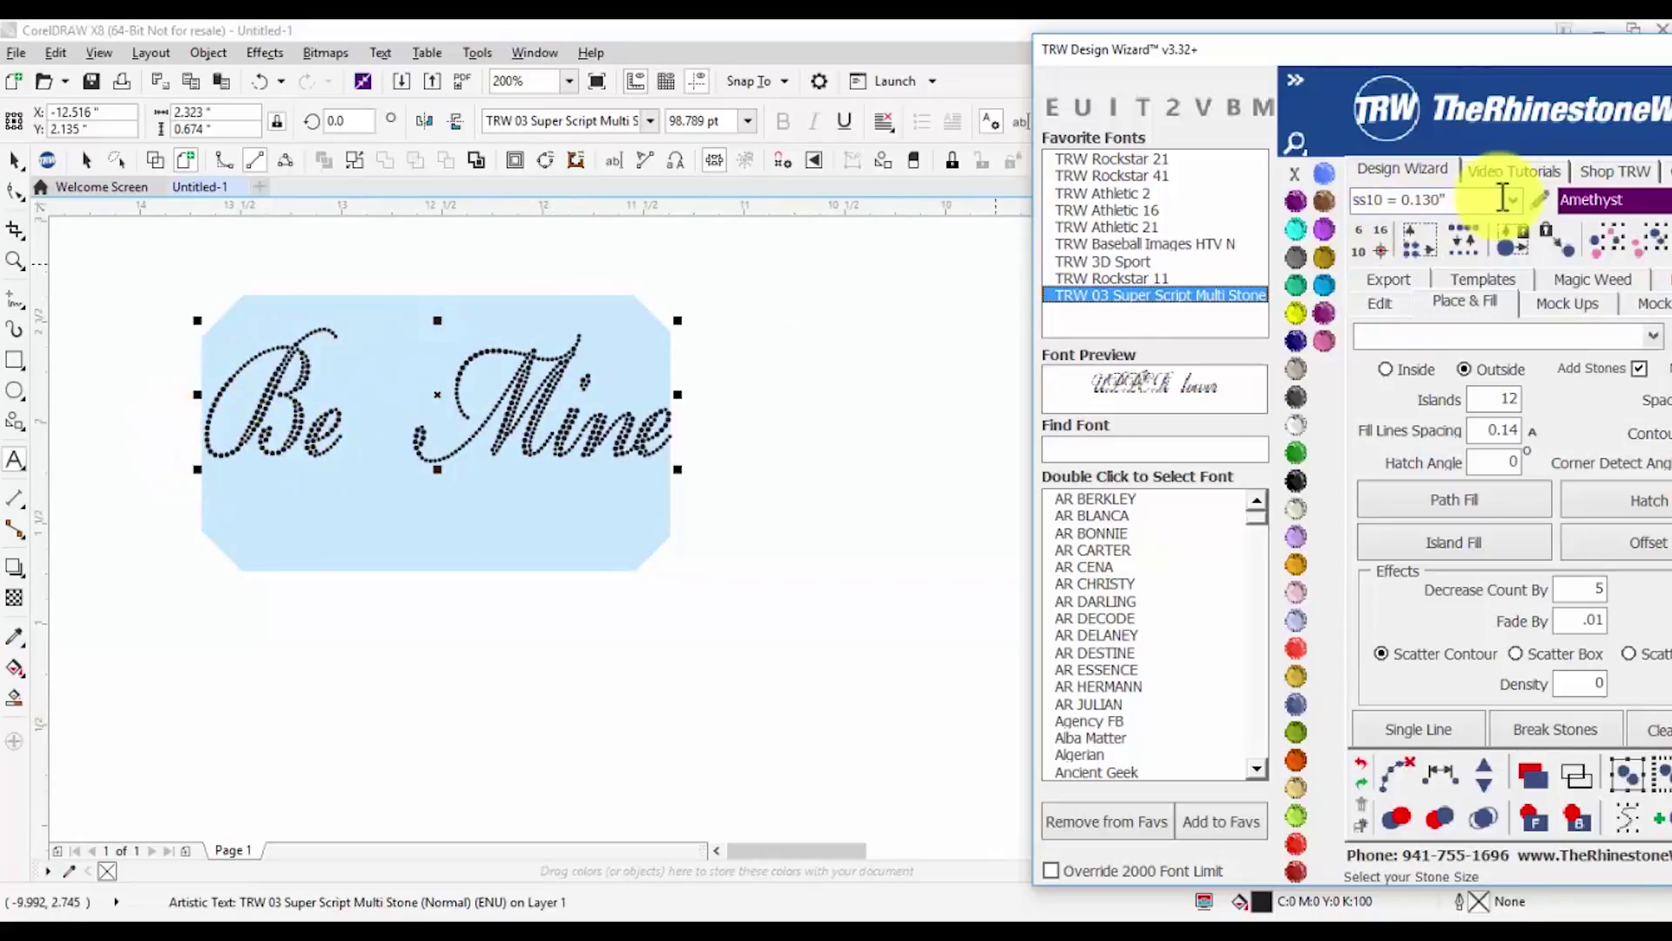
Set the stone size to ss16 = 0.173" and examine the large and small stones in the lettering
click(1491, 199)
click(1449, 276)
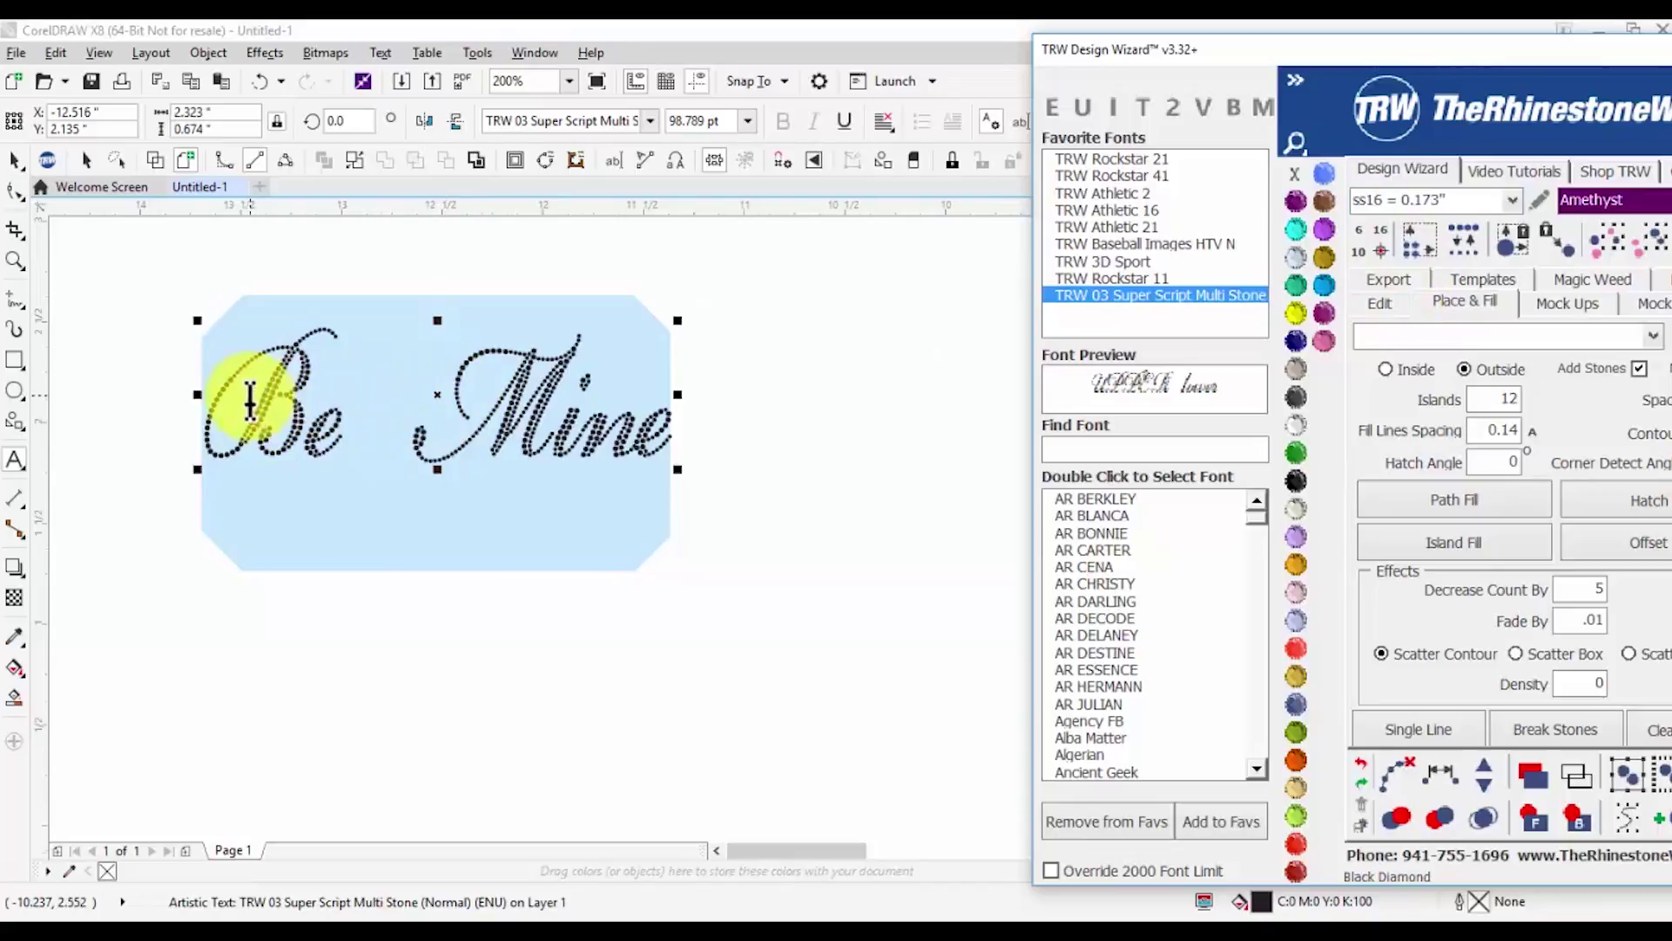
scroll(253, 392, up, 1)
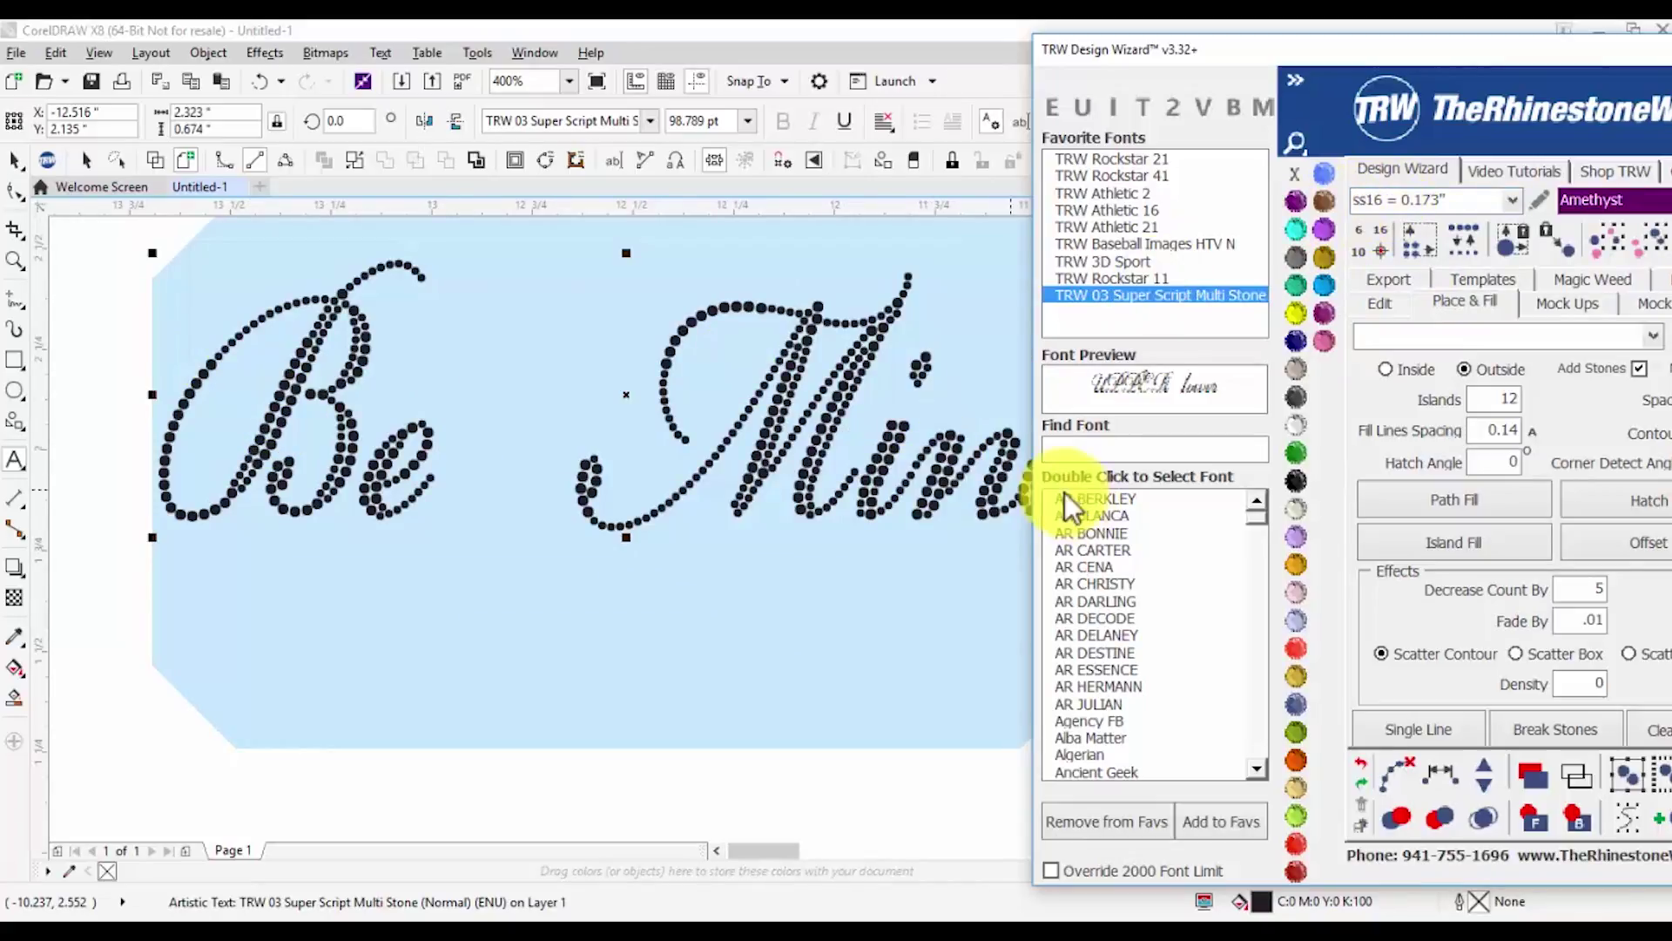
scroll(610, 397, down, 1)
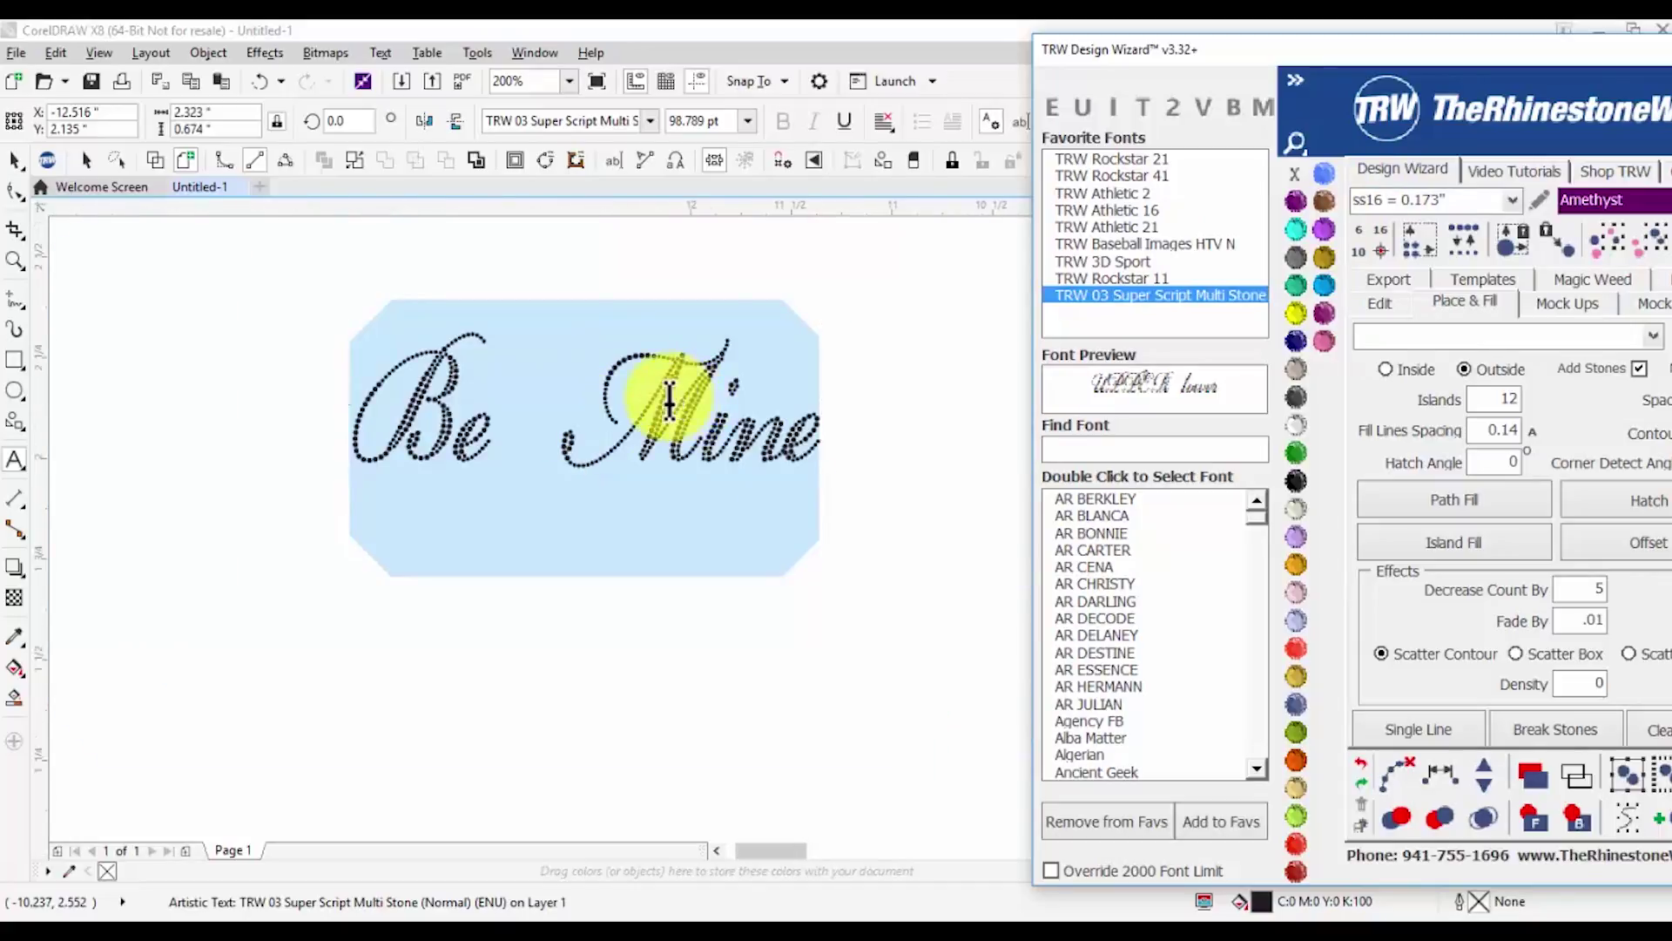
scroll(684, 390, up, 1)
scroll(670, 399, down, 2)
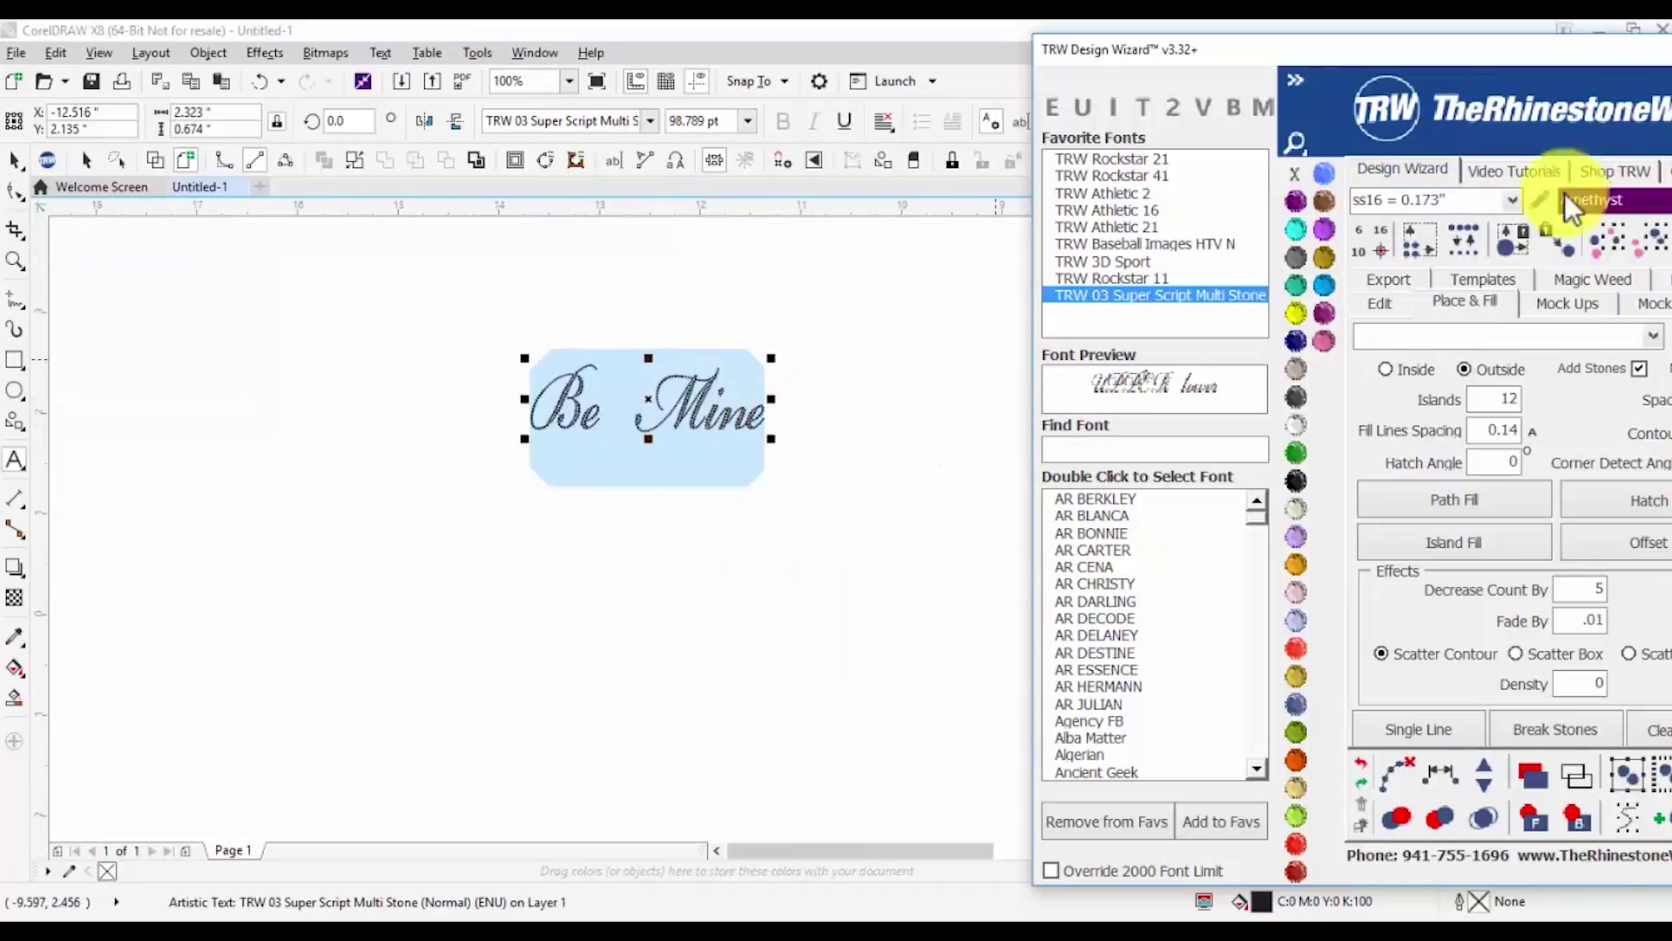
Set the stone size to ss10 = 0.130" and resize the "Be Mine" rhinestone design without replacing its stones
click(1514, 201)
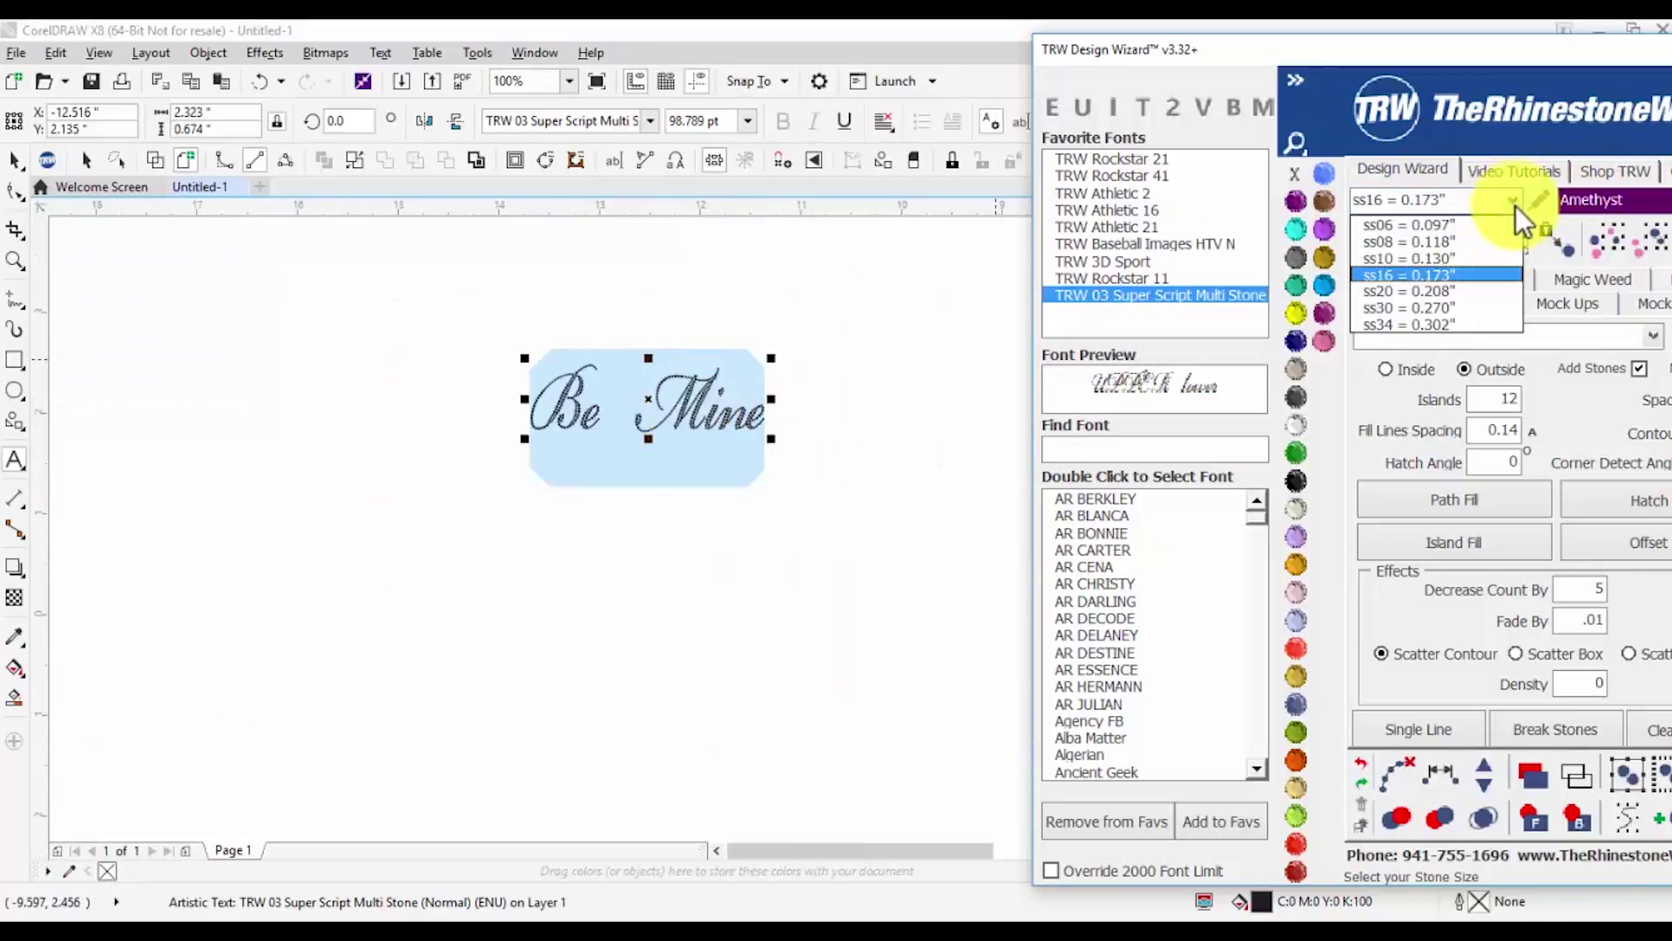
click(1449, 256)
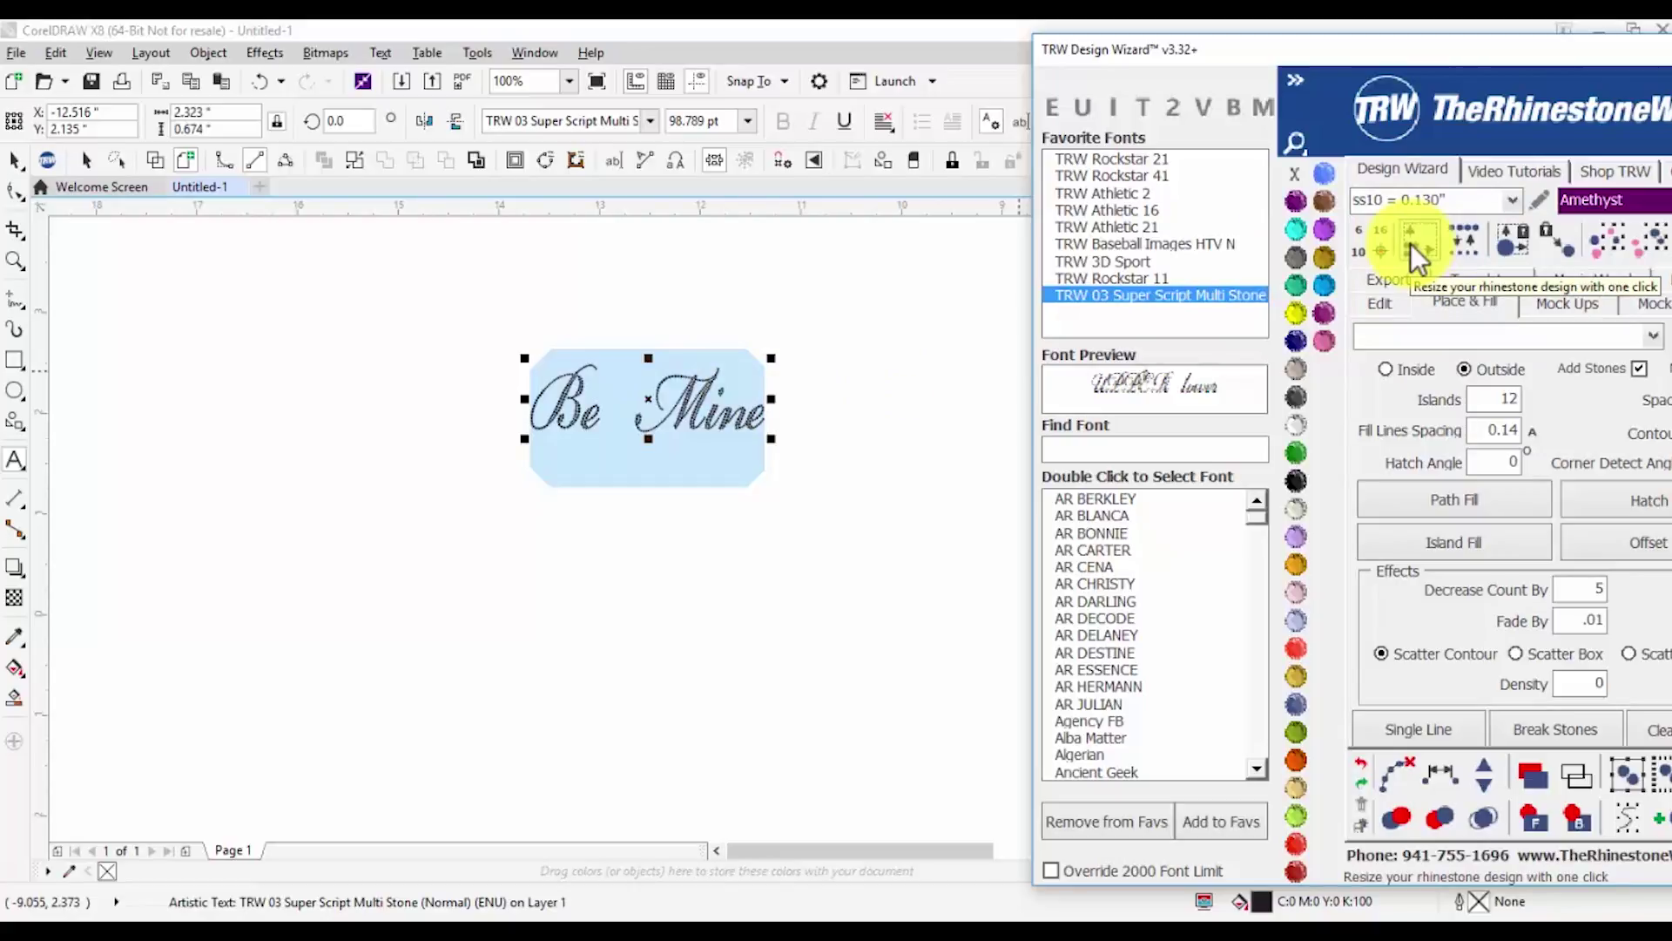
click(1411, 244)
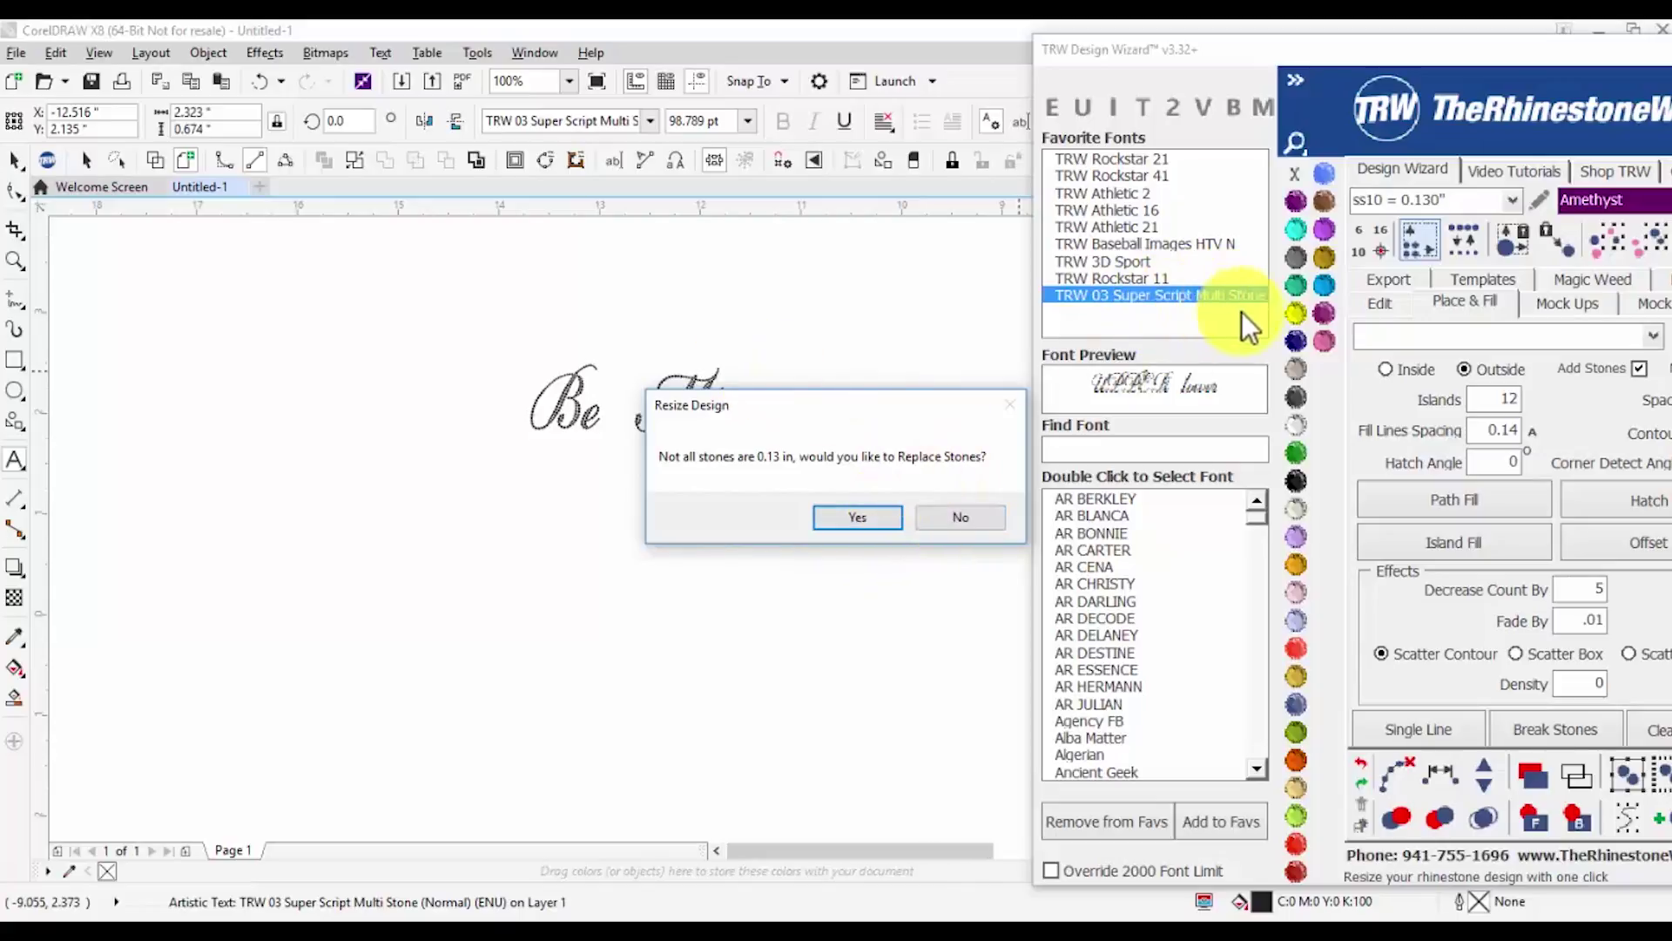
click(949, 520)
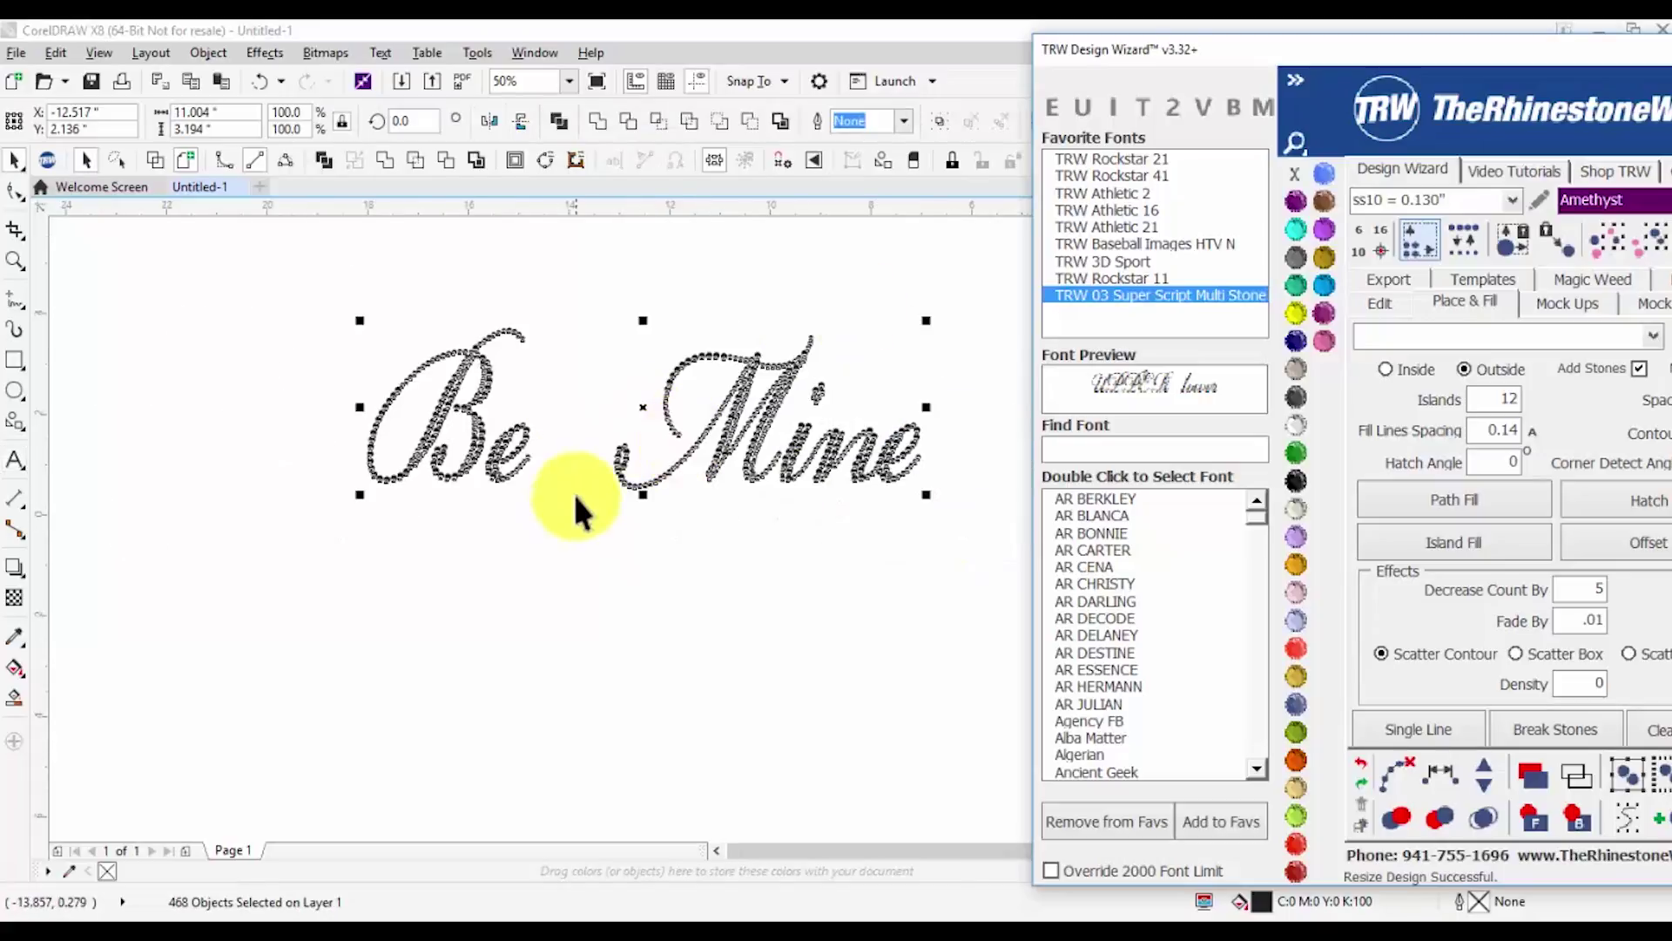
Check the diameters of a small stone and a neighbouring large stone on the letter B
click(572, 493)
scroll(440, 388, up, 4)
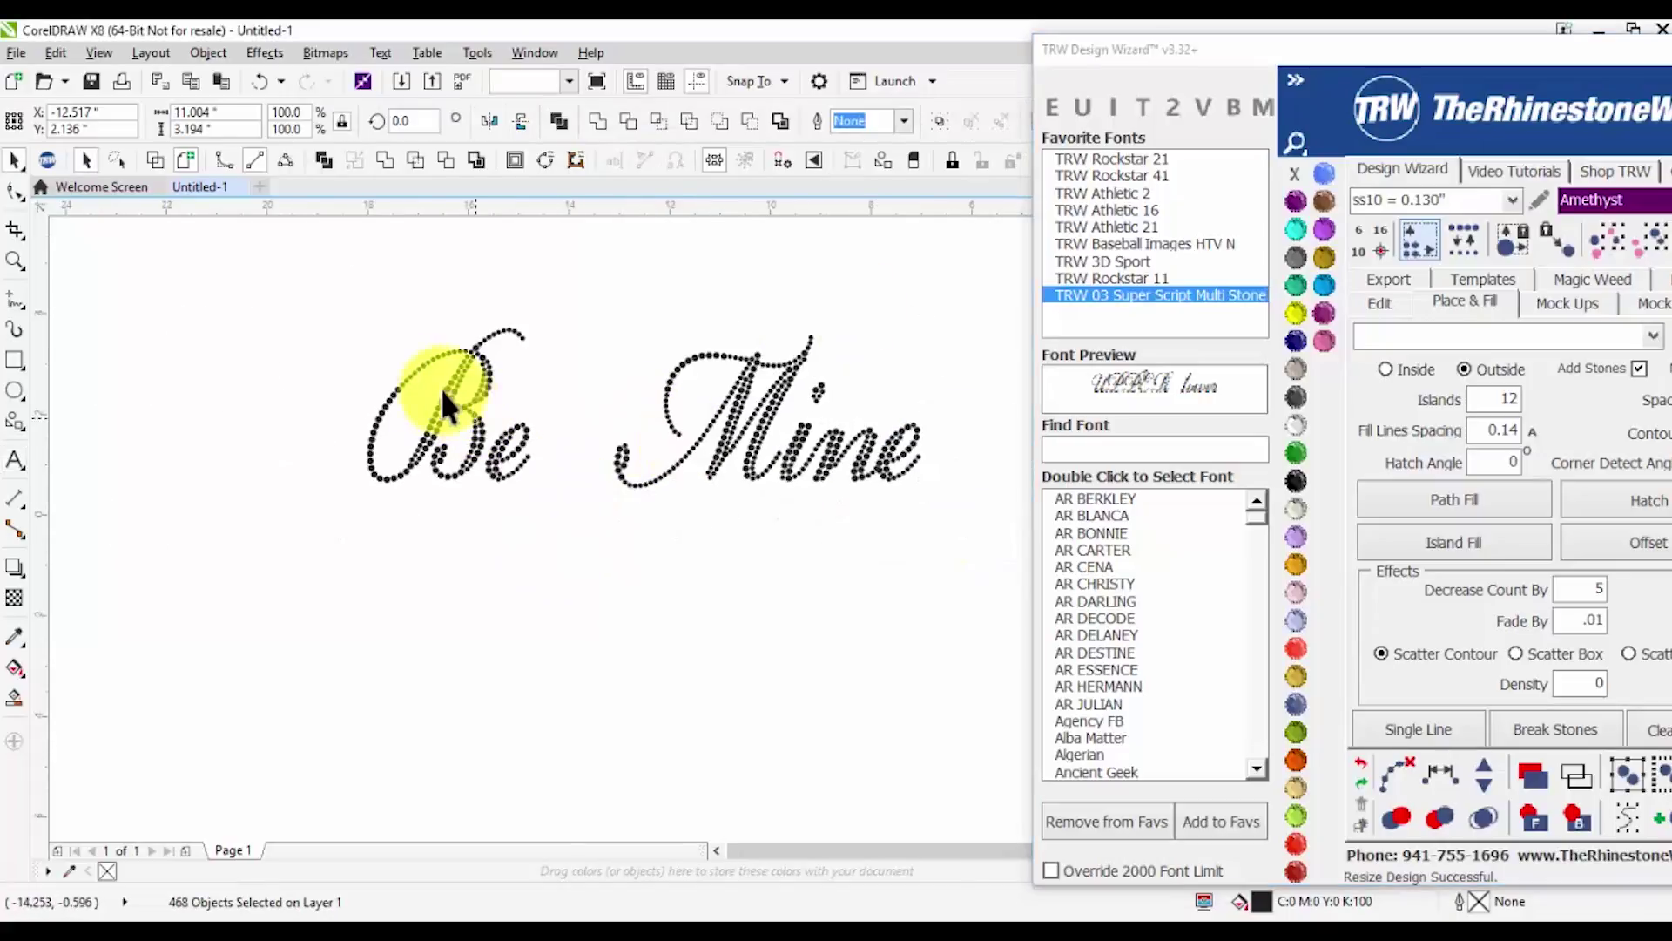
click(373, 374)
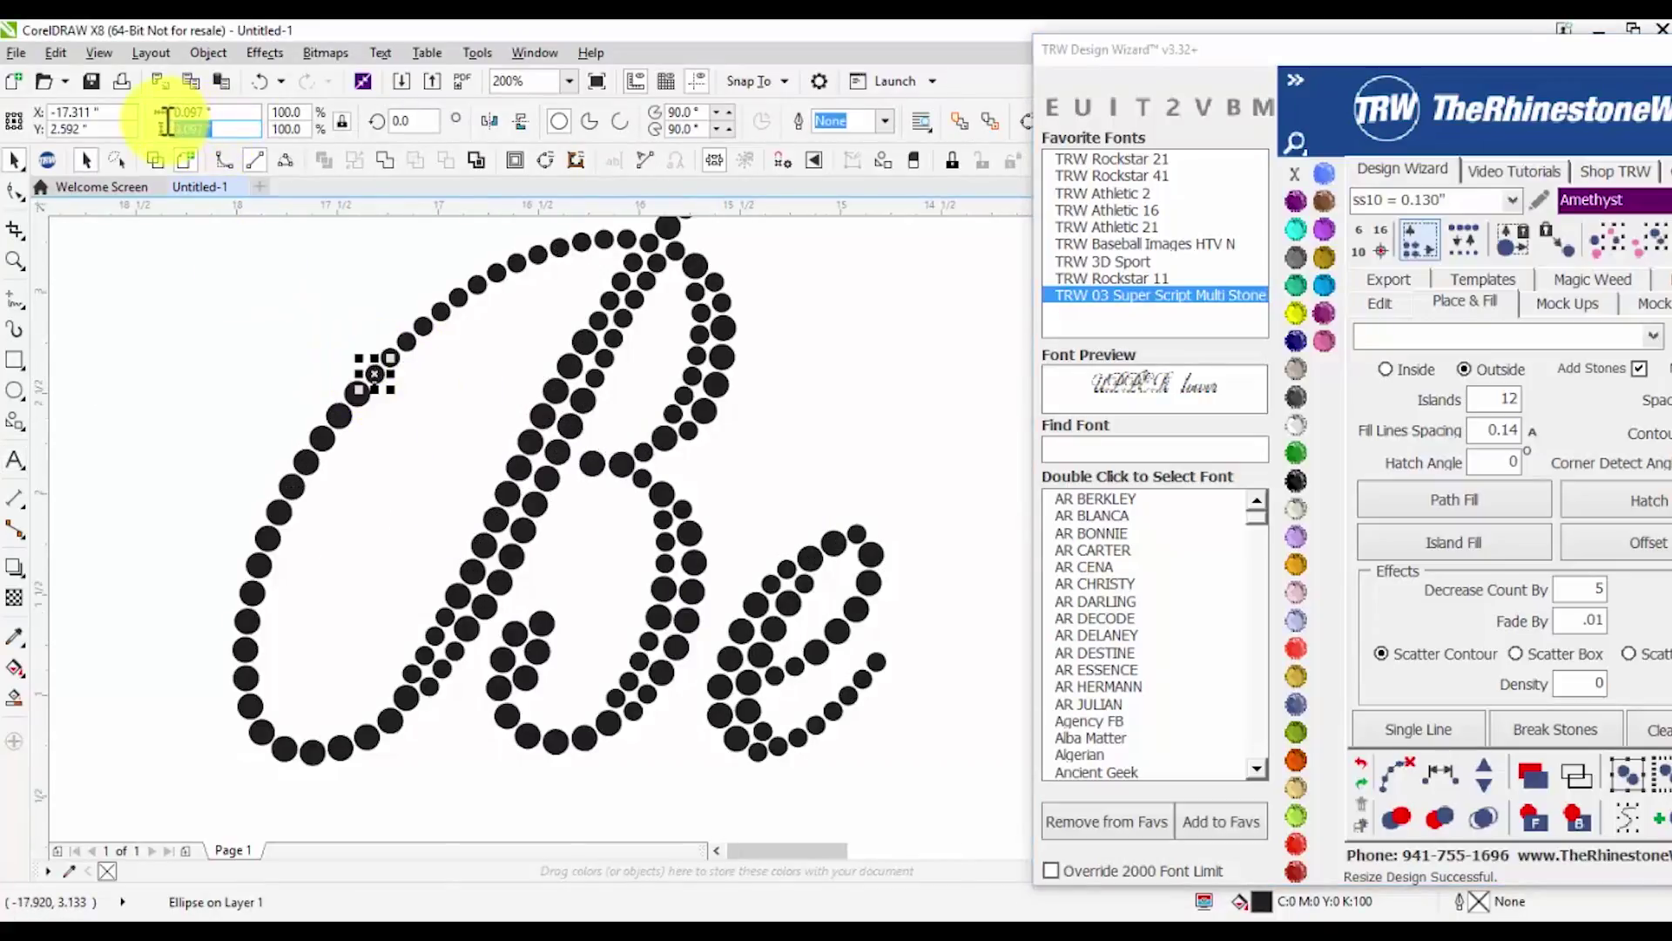
click(355, 398)
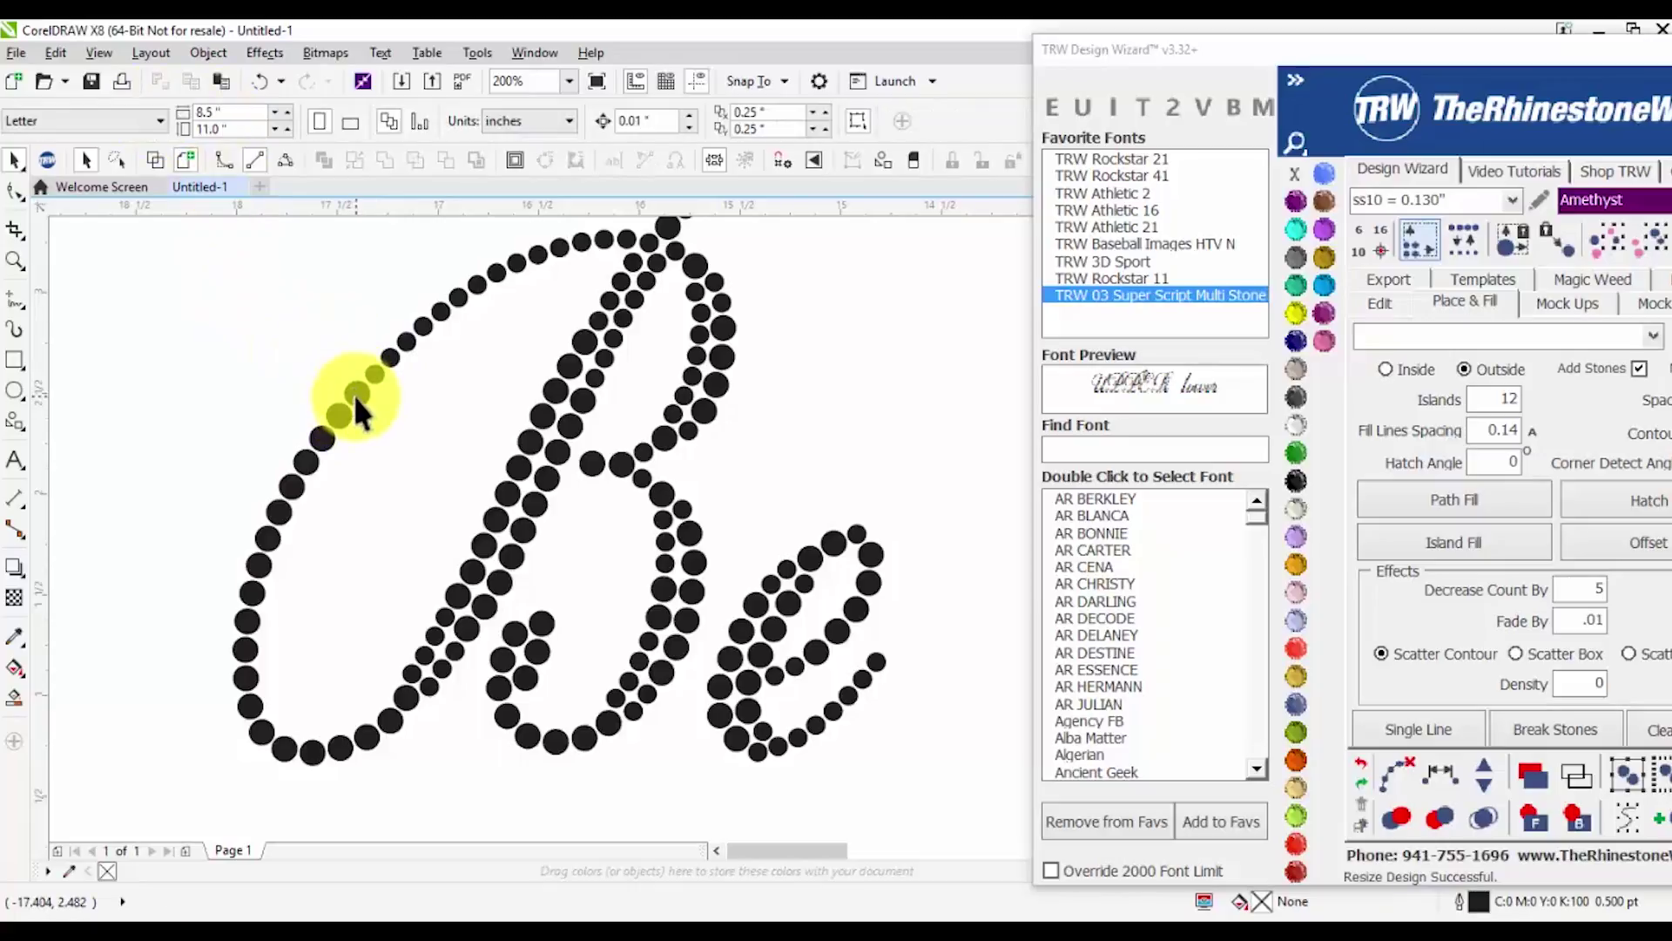
click(353, 393)
click(218, 112)
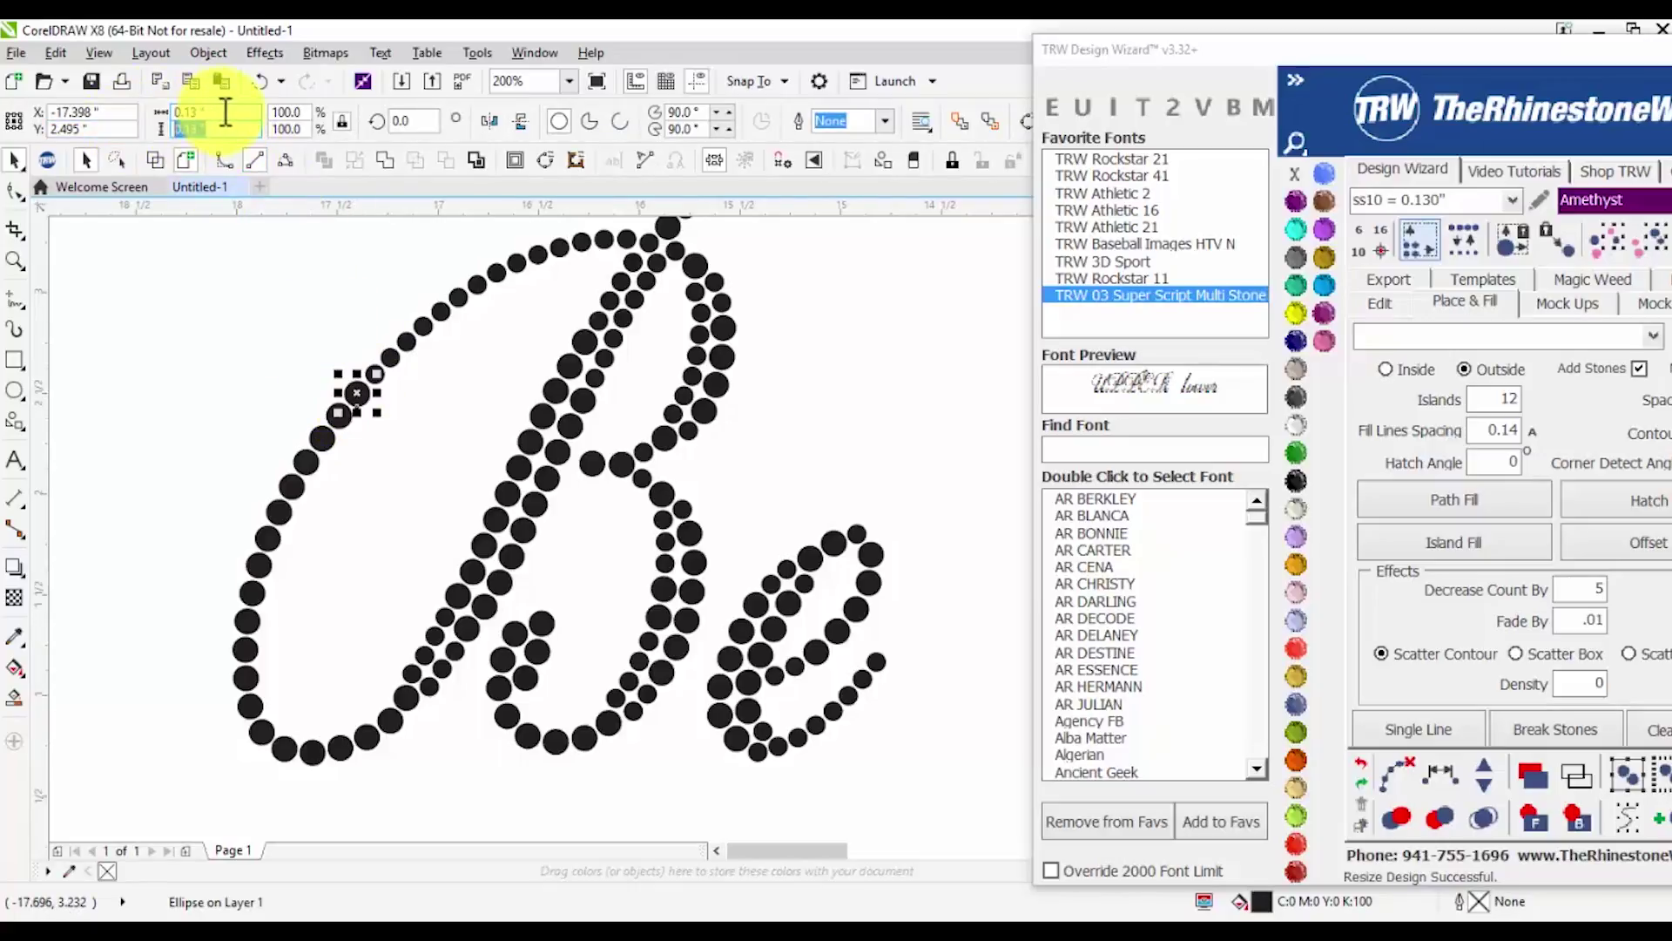
click(232, 364)
Examine the "Be Mine" lettering beside the stone heart and select all of its stones
scroll(338, 400, down, 2)
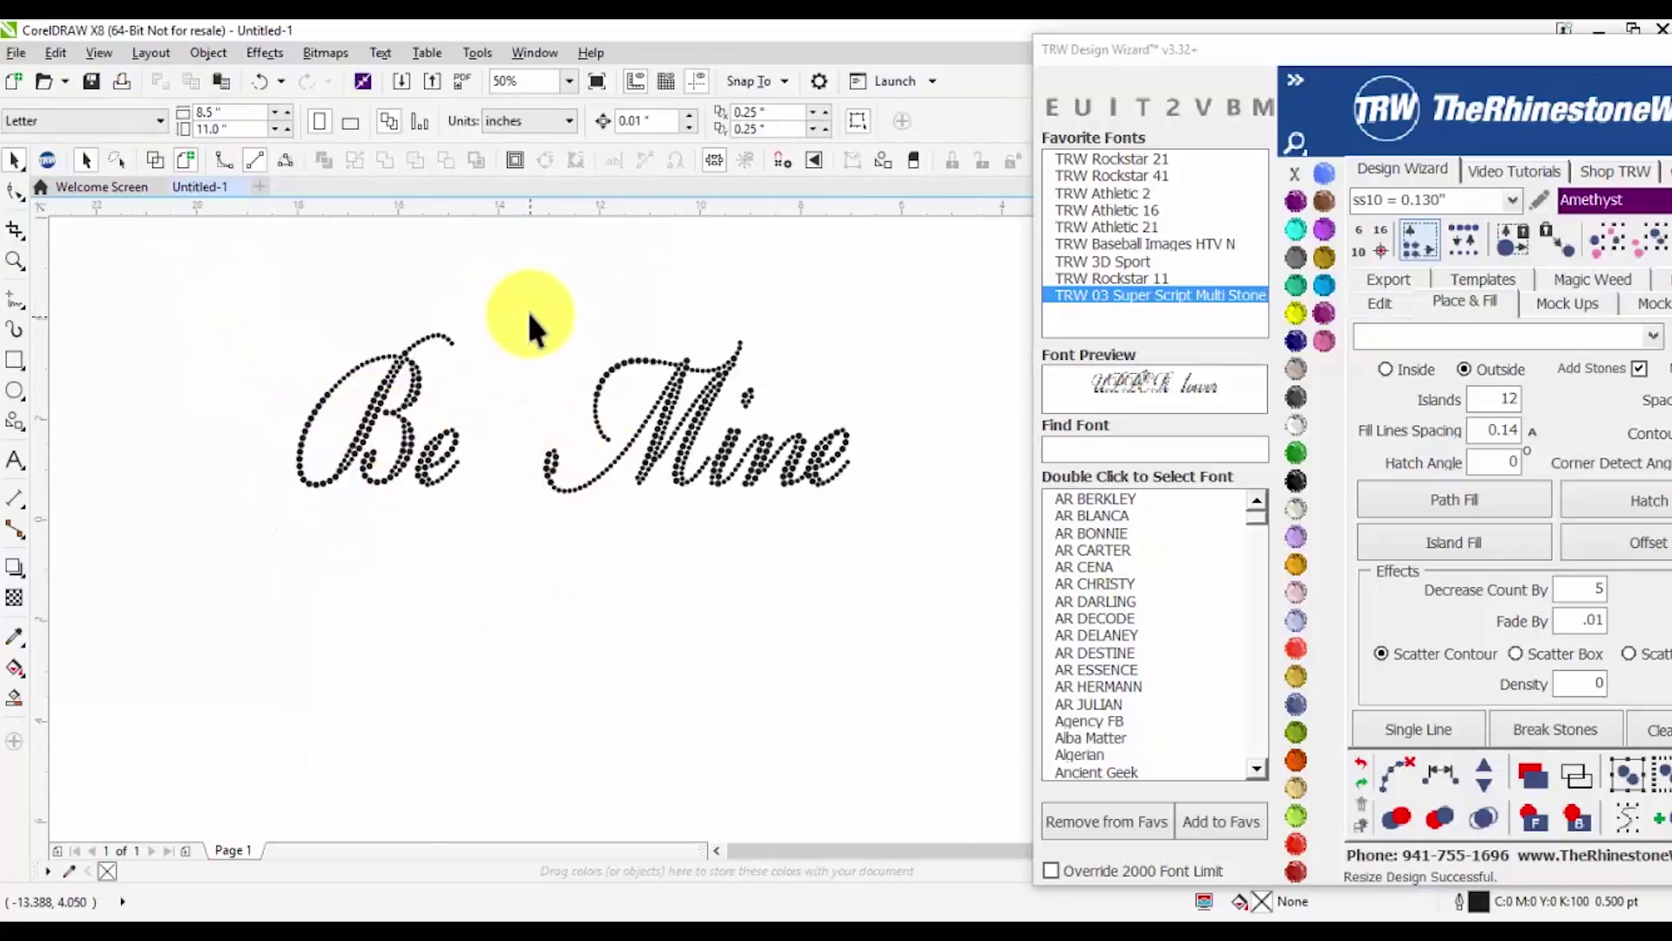
scroll(580, 335, down, 1)
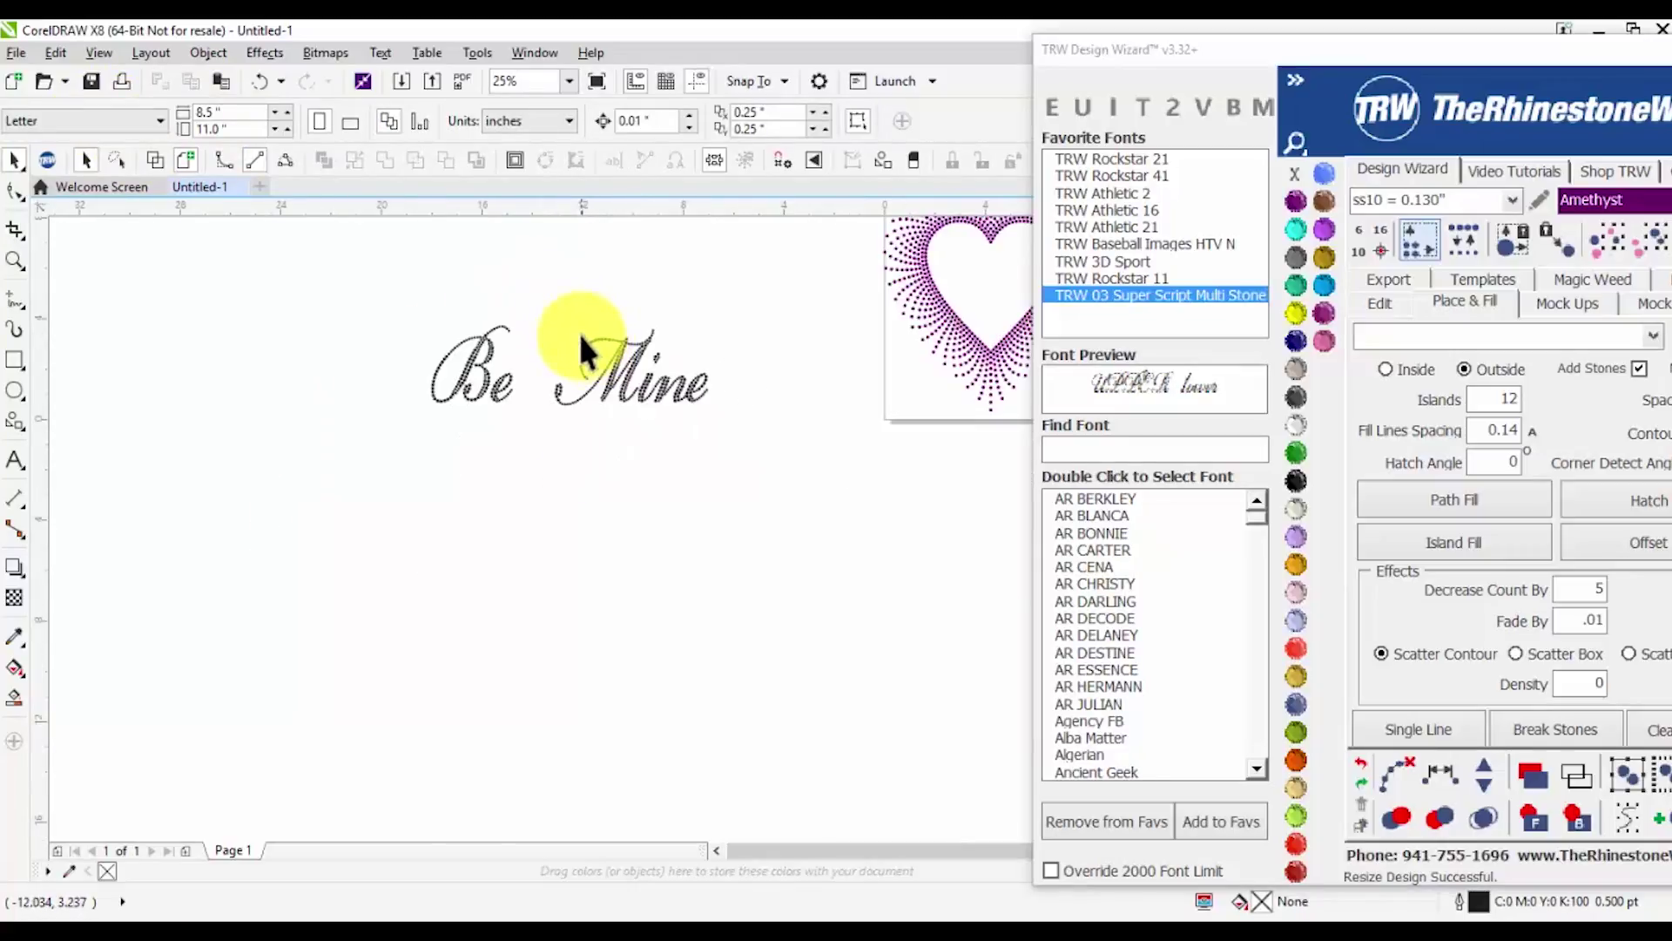
scroll(595, 313, up, 1)
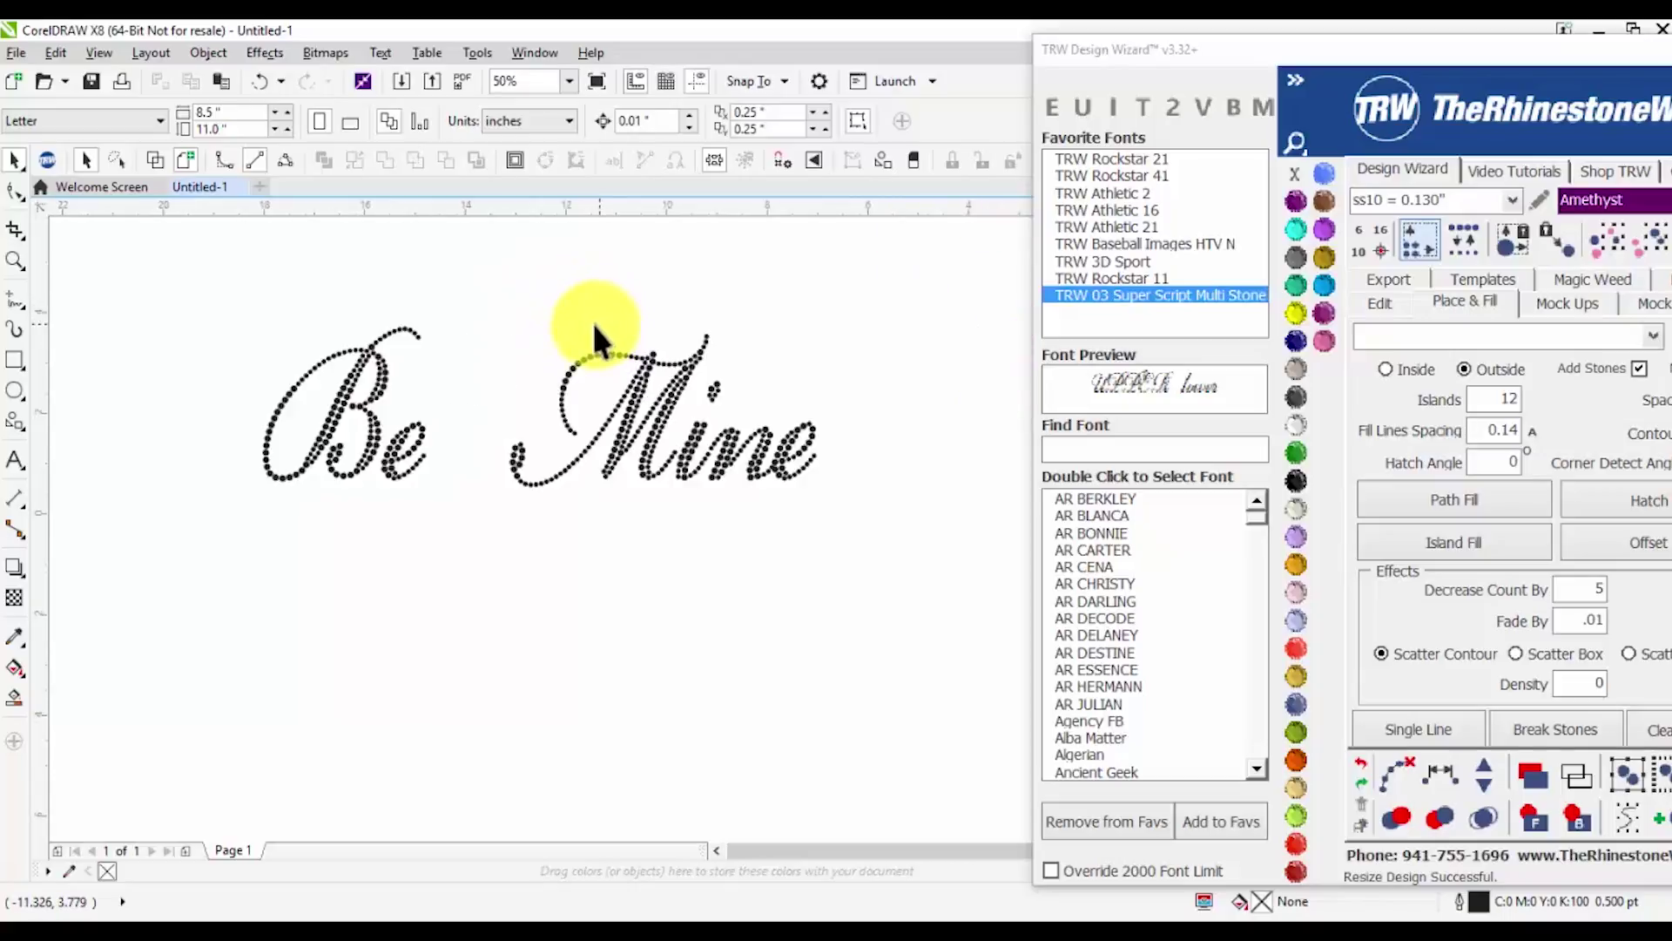
drag(462, 294, 688, 261)
scroll(654, 444, down, 2)
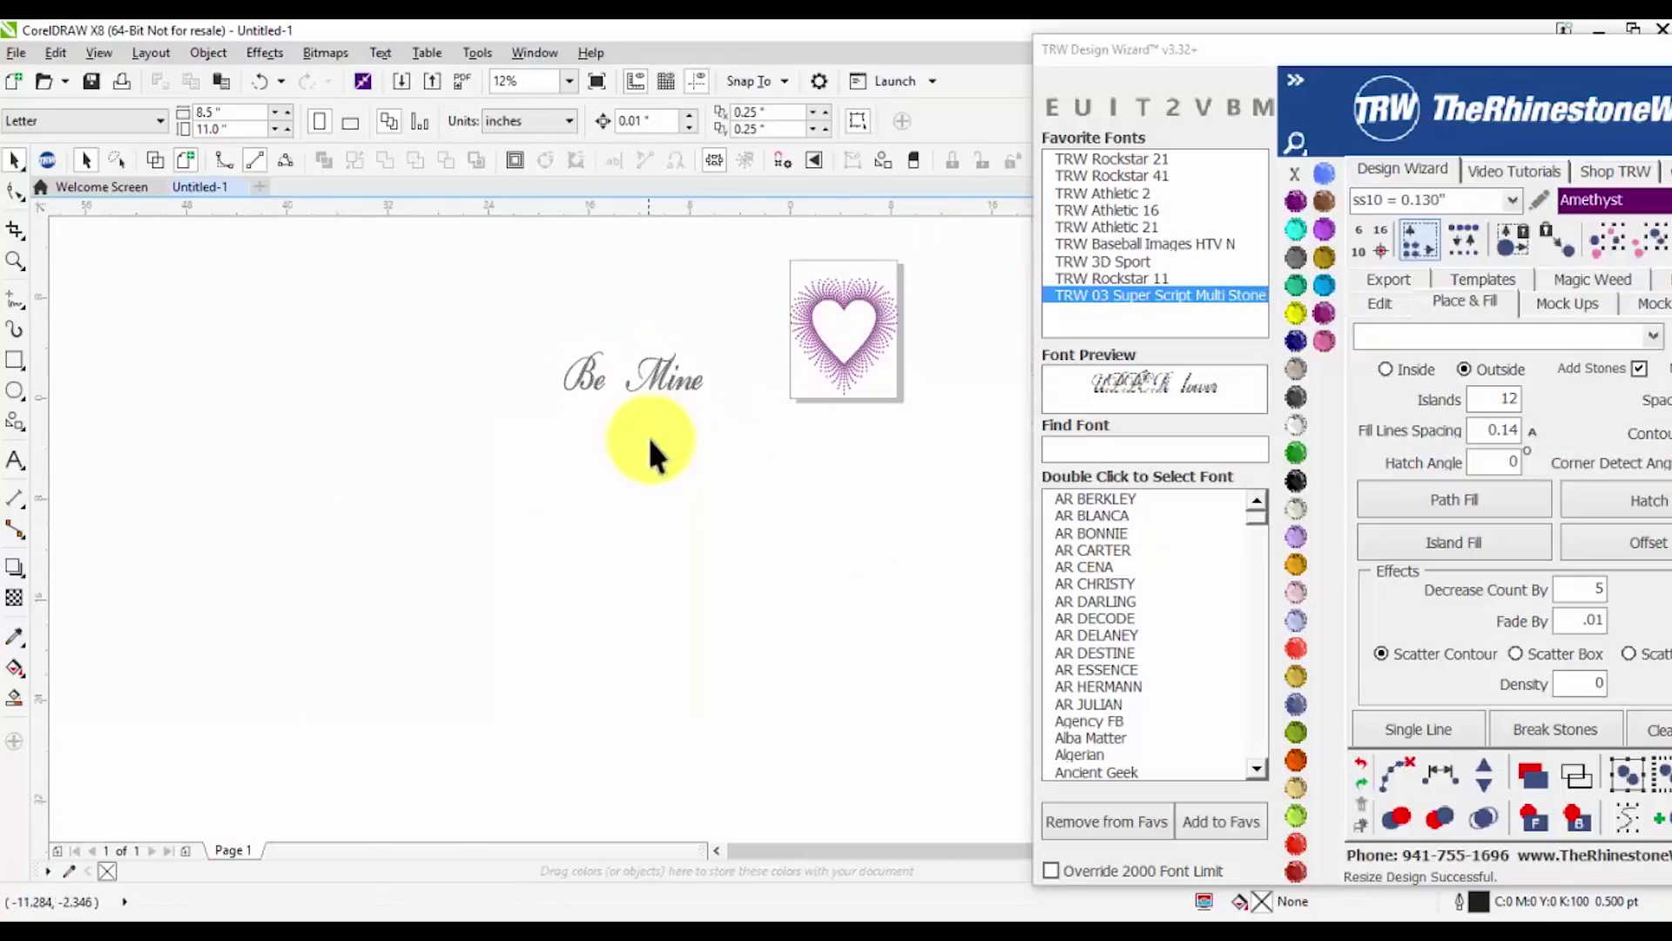
scroll(687, 354, up, 1)
scroll(587, 418, up, 1)
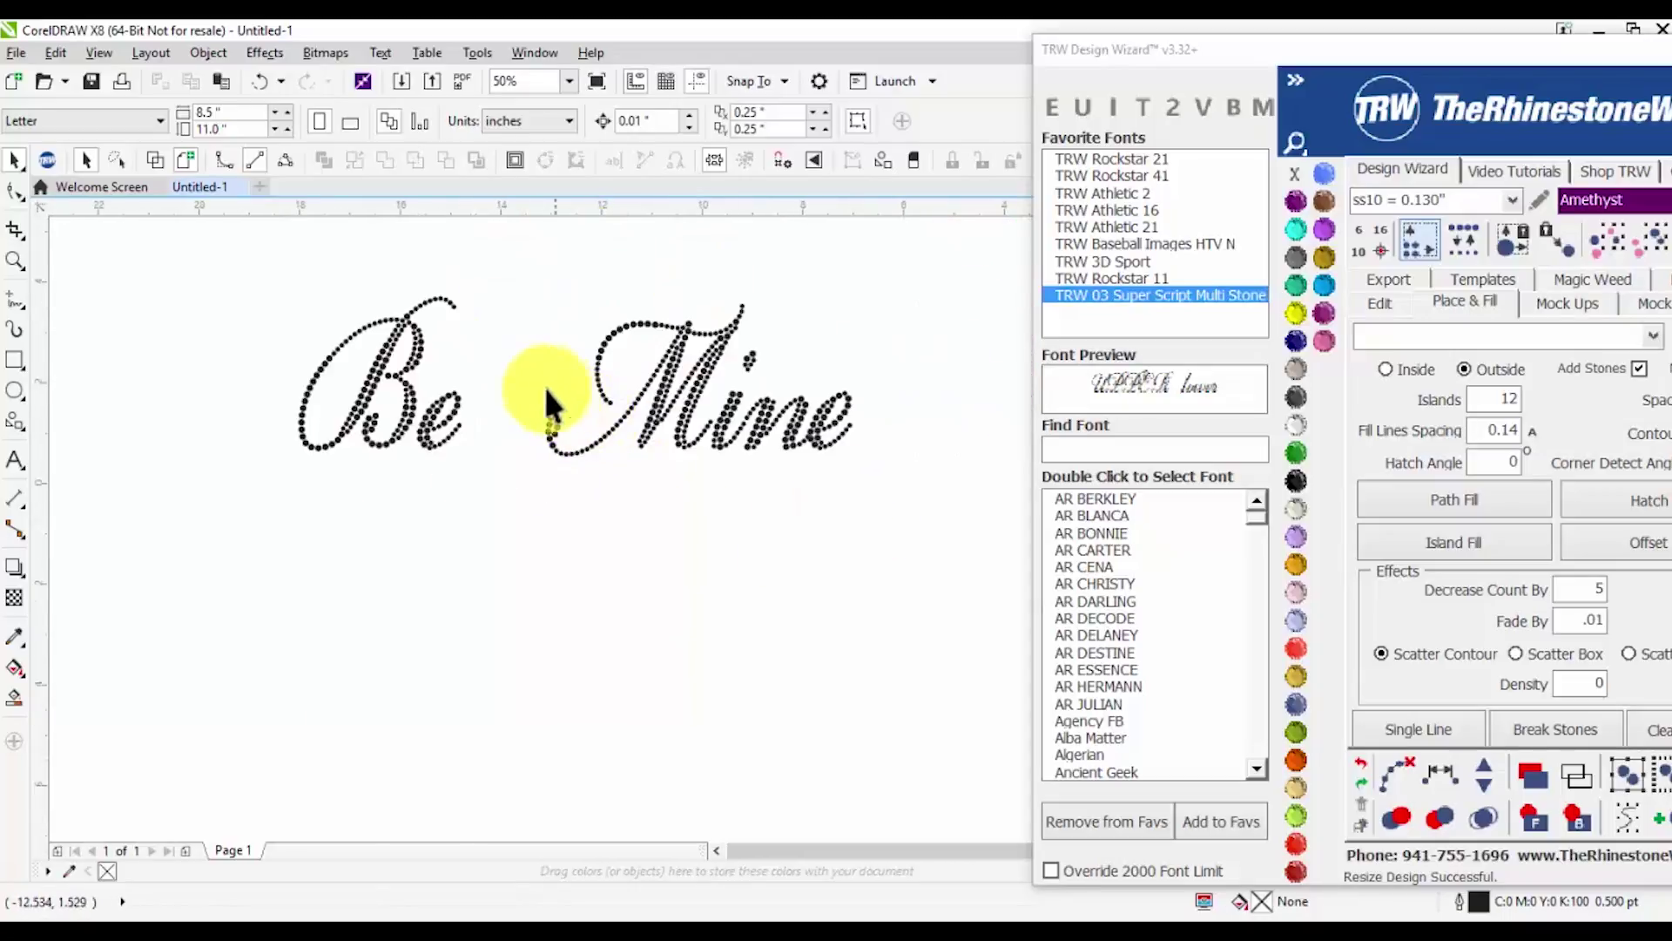
scroll(625, 416, down, 1)
scroll(516, 425, up, 1)
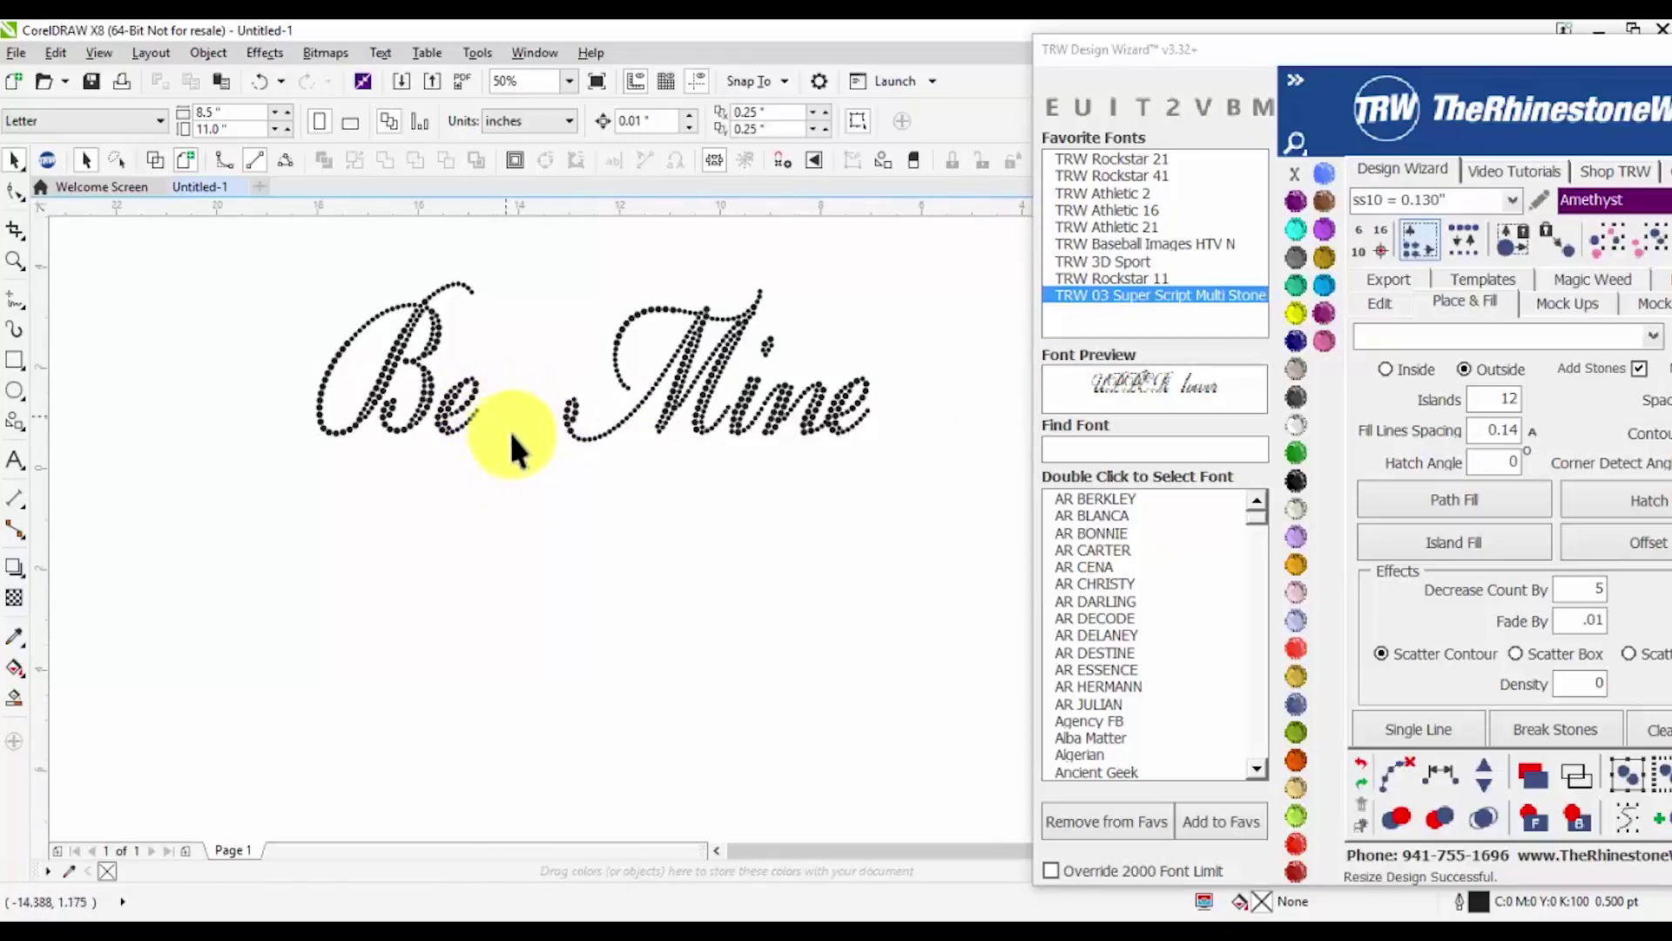
scroll(508, 428, down, 2)
click(461, 429)
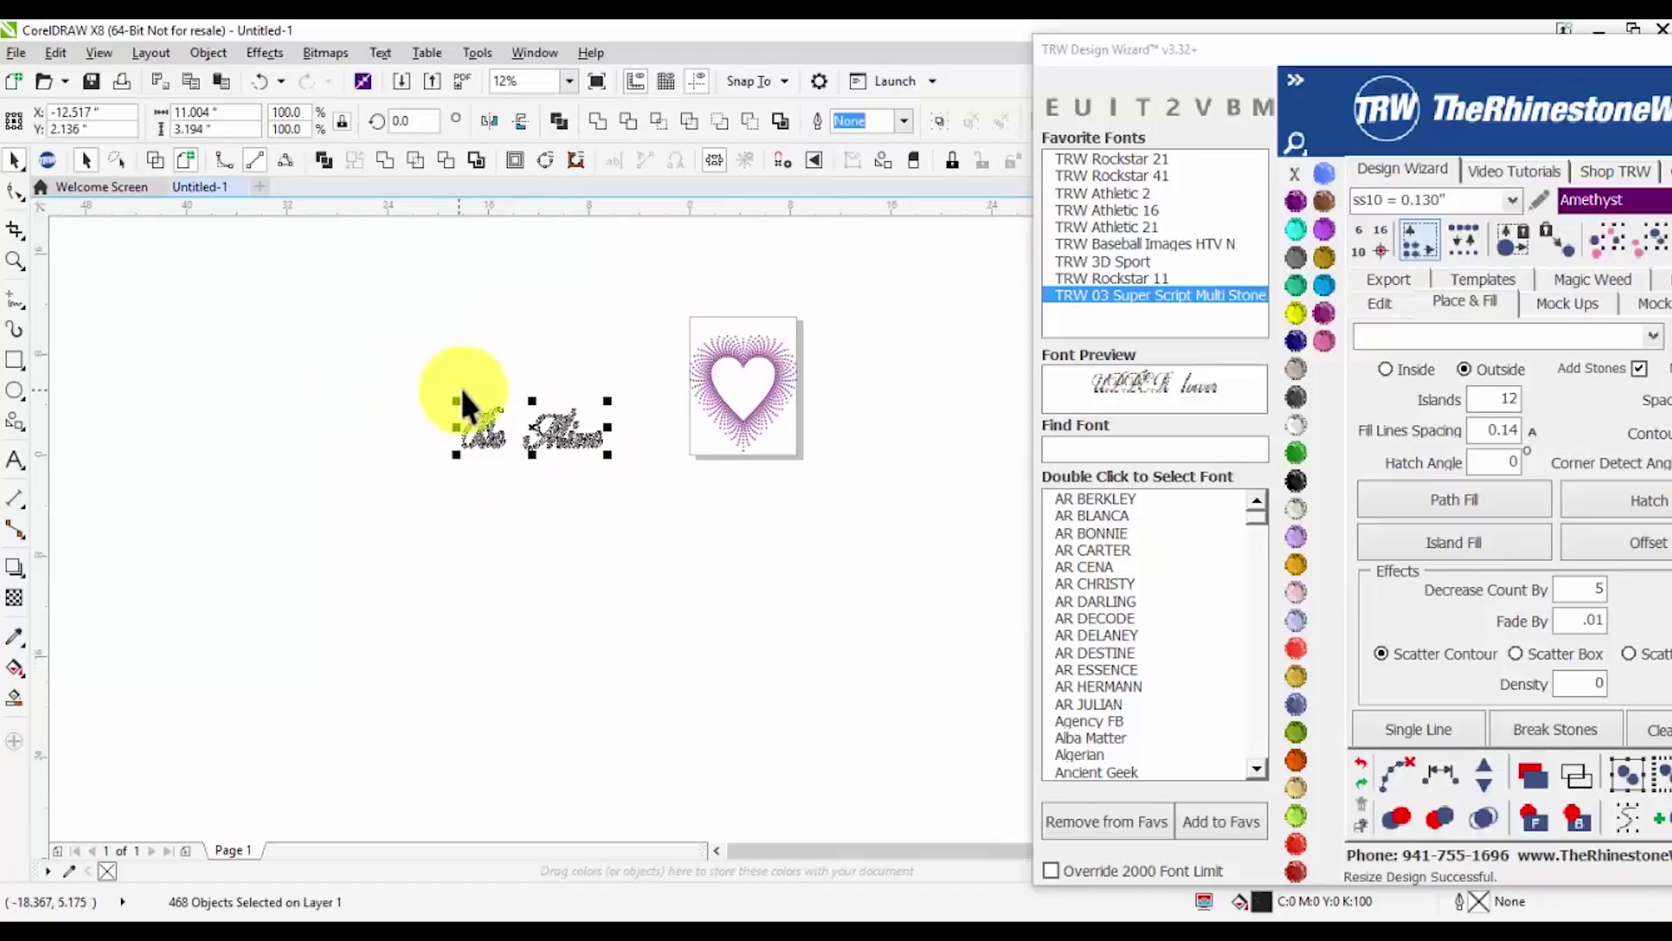
Group the "Be Mine" stones and move the lettering directly below the heart
key(ctrl+g)
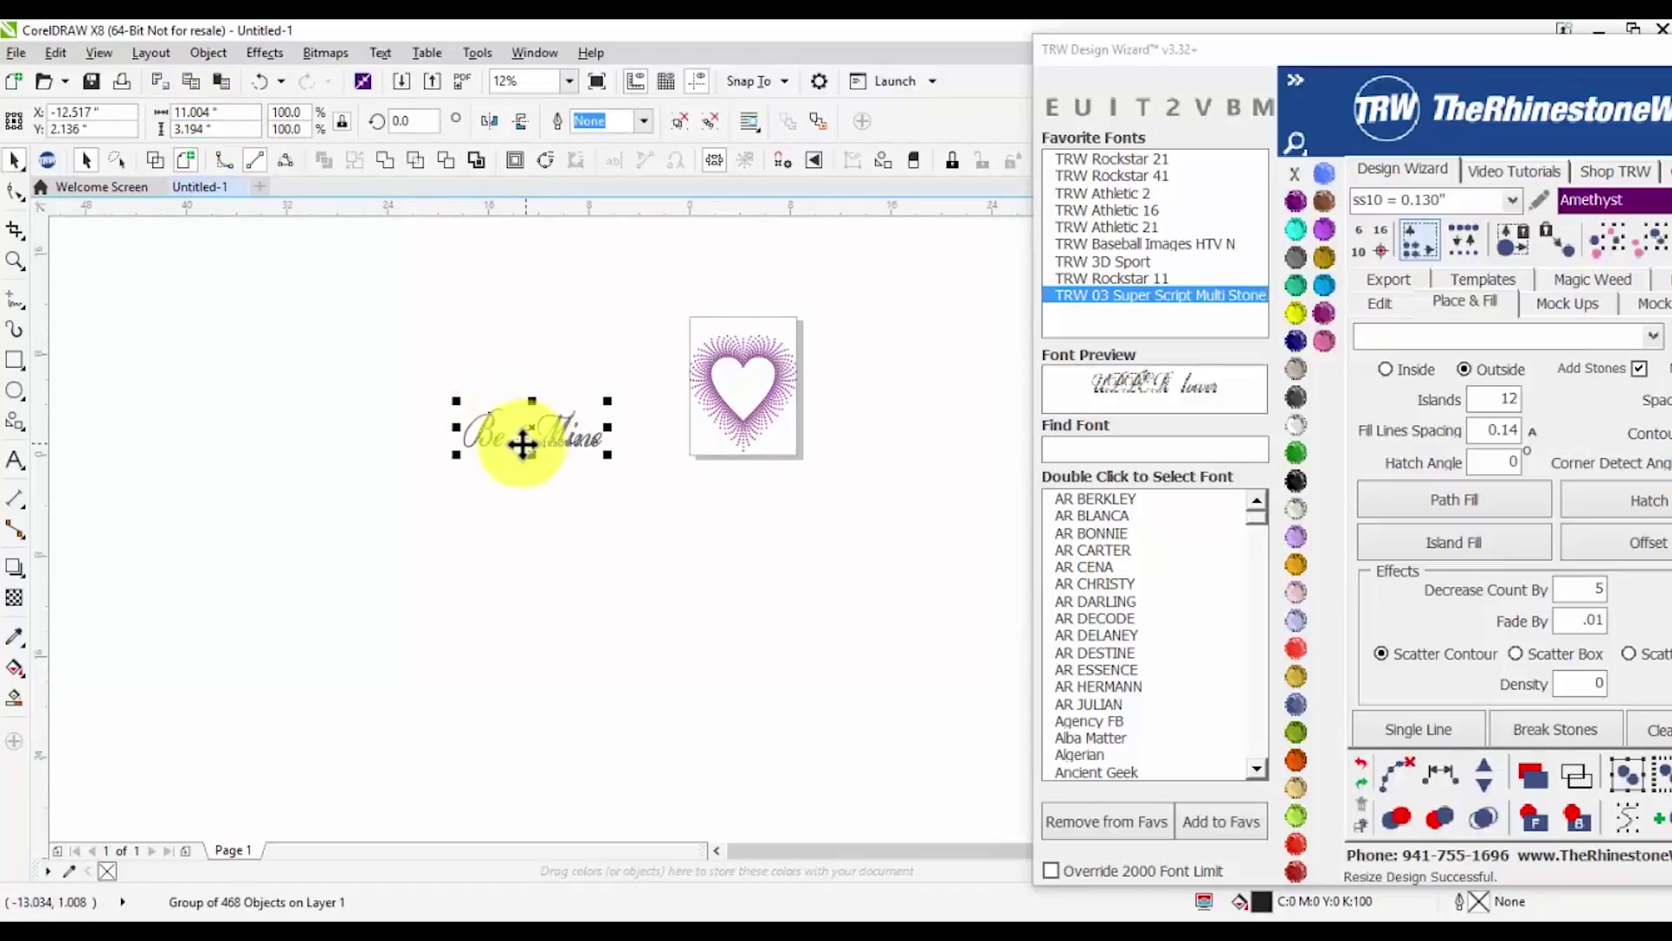
drag(449, 387, 758, 400)
scroll(758, 399, up, 1)
scroll(757, 392, up, 1)
scroll(756, 390, down, 1)
drag(747, 376, 778, 601)
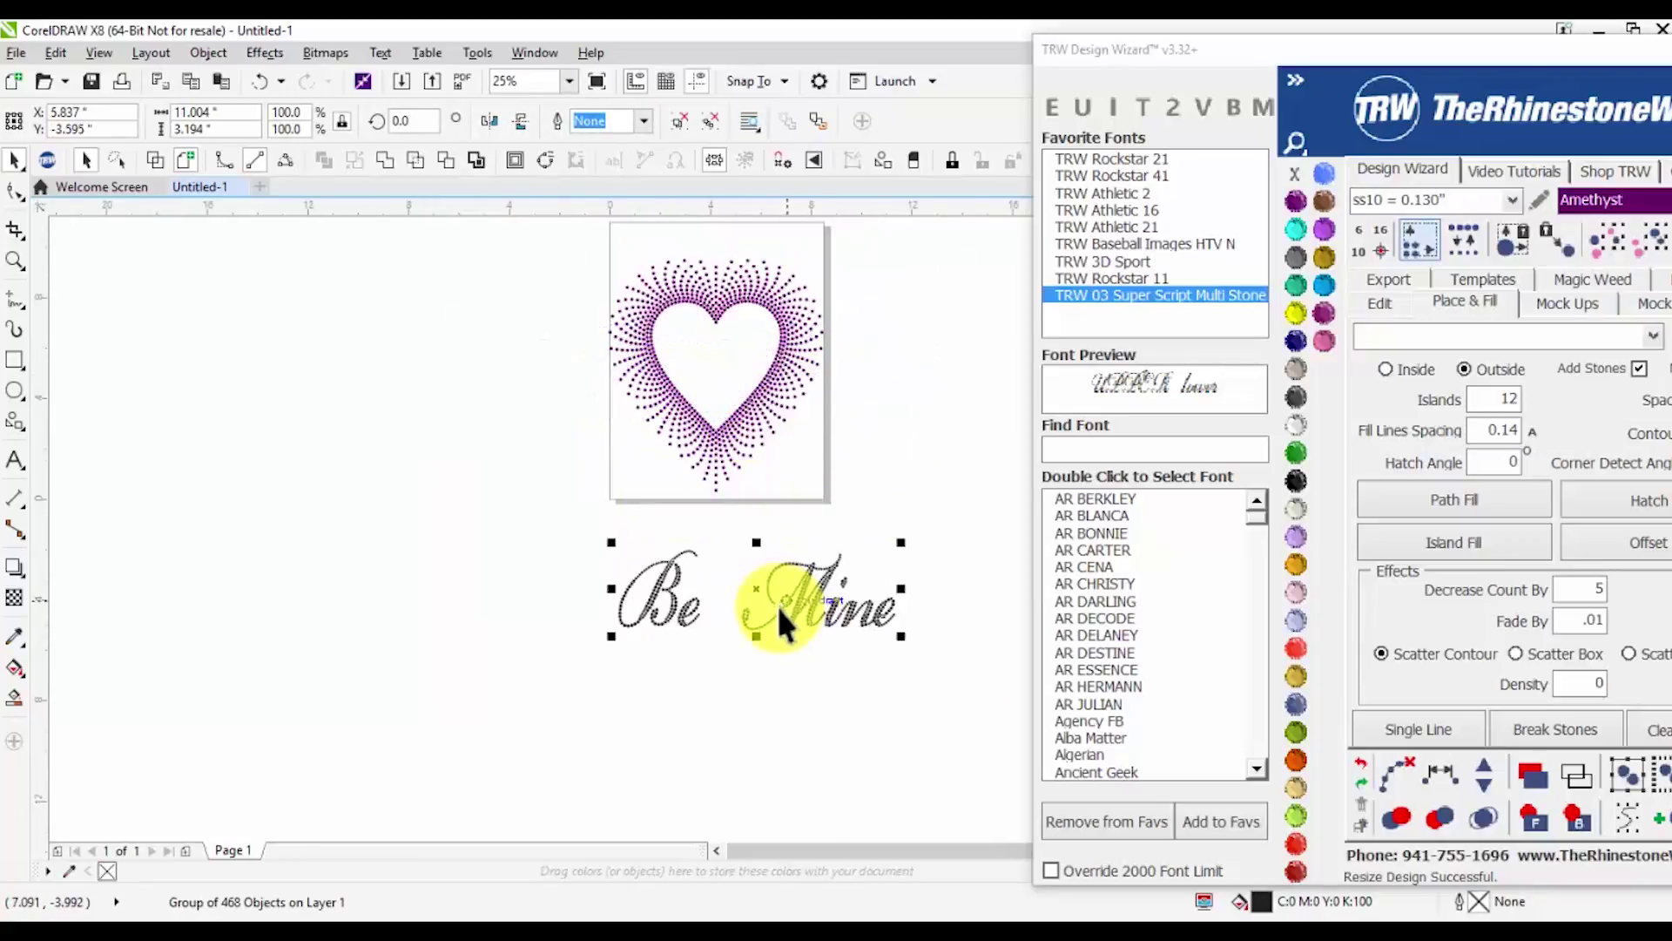
Ungroup the lettering and move the word "Mine" closer to "Be", making the whole text about 10.1 inches wide
click(711, 121)
mouse_move(715, 655)
mouse_down()
mouse_move(860, 544)
mouse_move(897, 550)
mouse_up()
scroll(801, 615, up, 1)
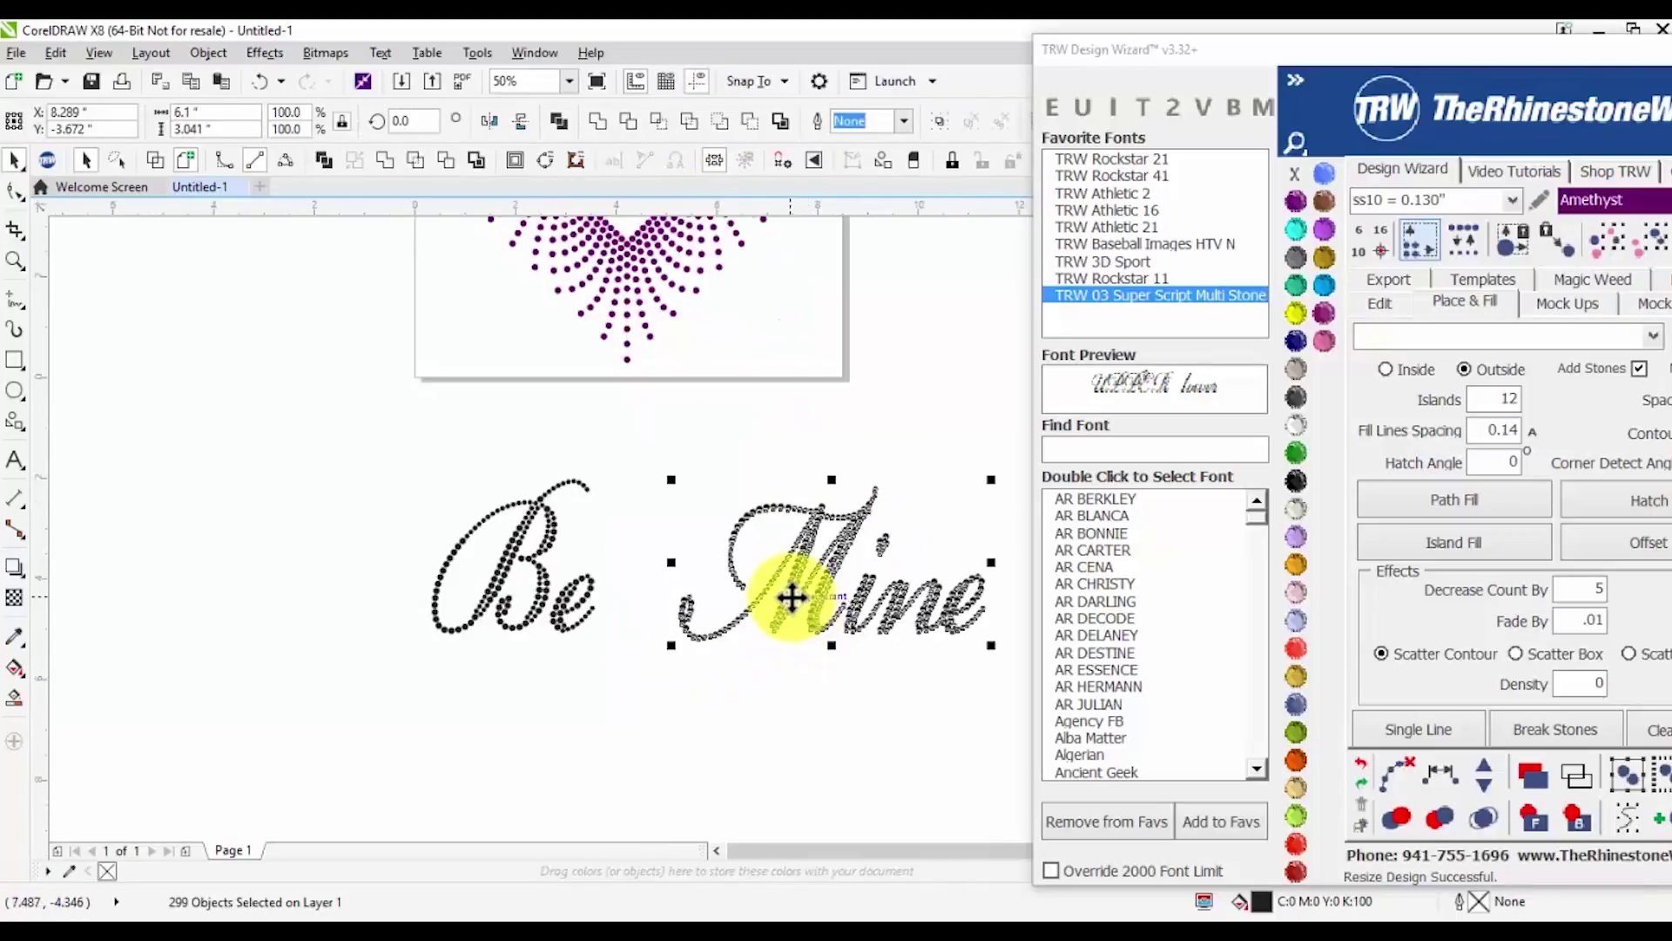
drag(790, 595, 741, 599)
click(704, 676)
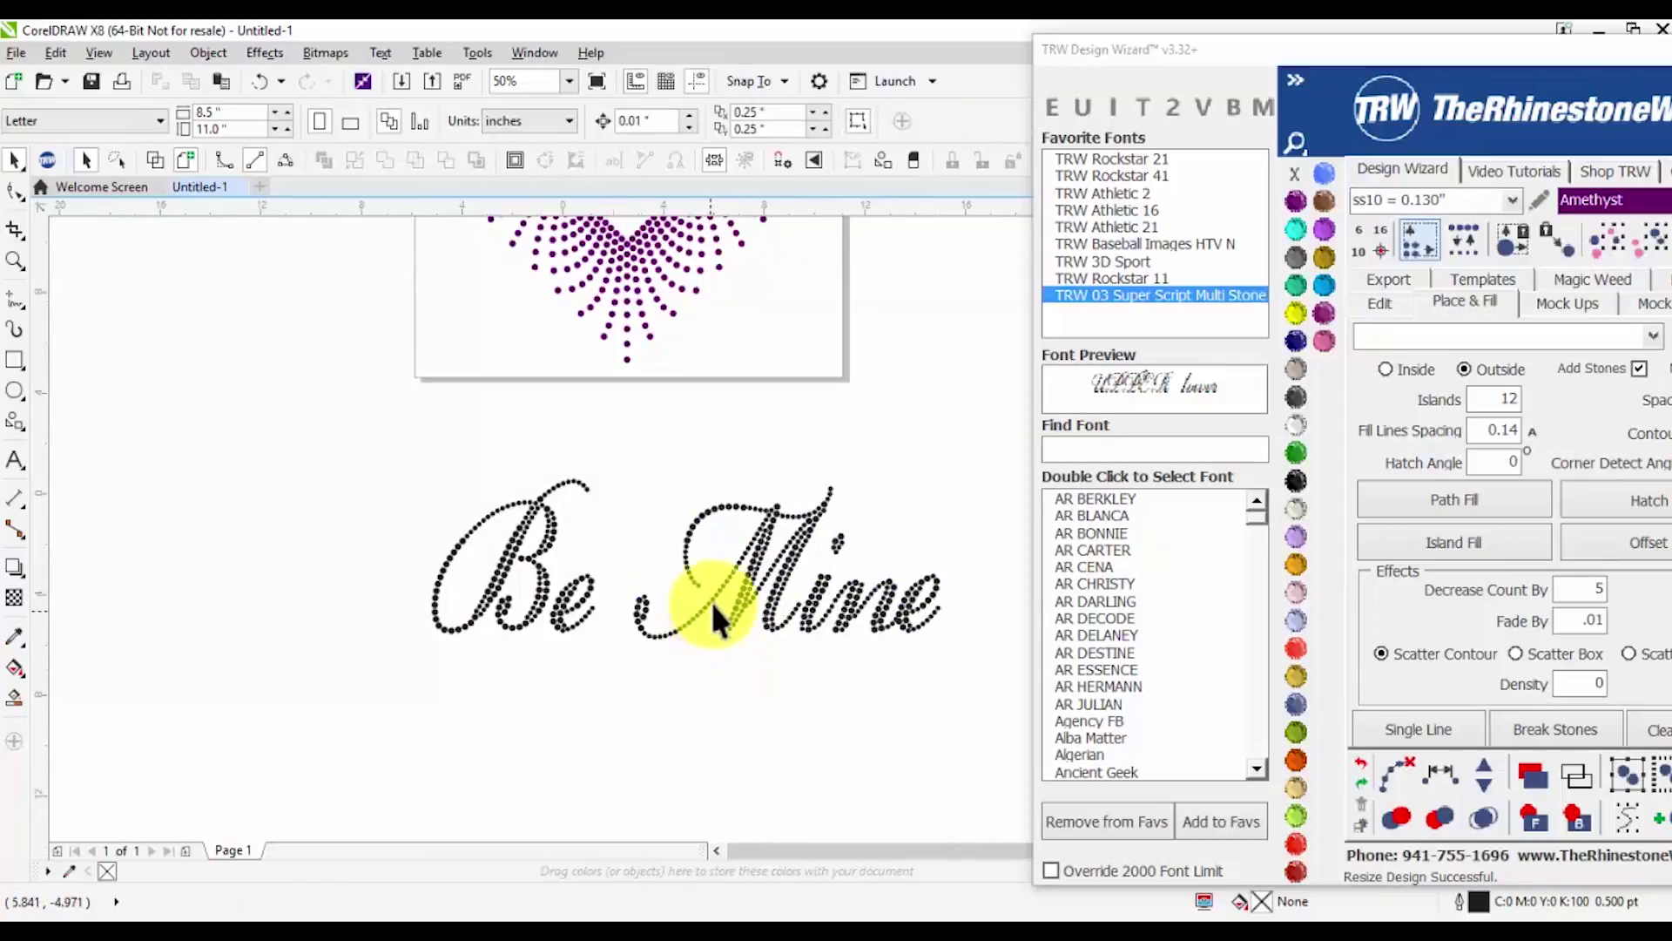
Regroup all of the "Be Mine" stones and place the lettering over the middle of the heart
scroll(709, 599, down, 1)
drag(868, 646, 470, 493)
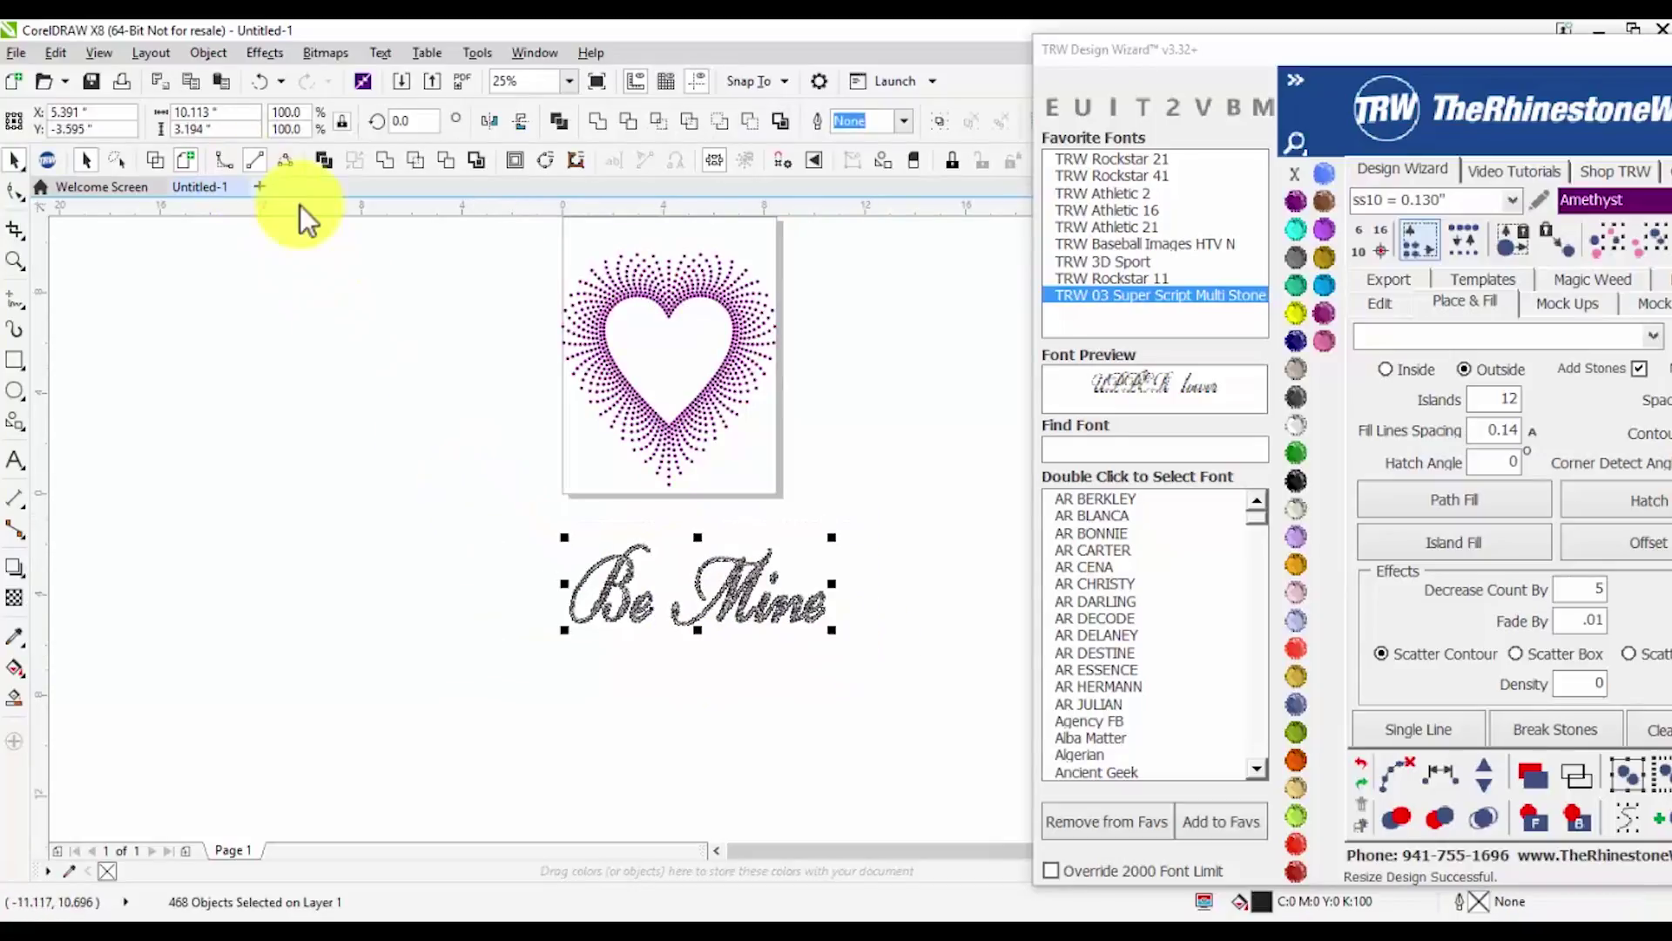
key(ctrl+g)
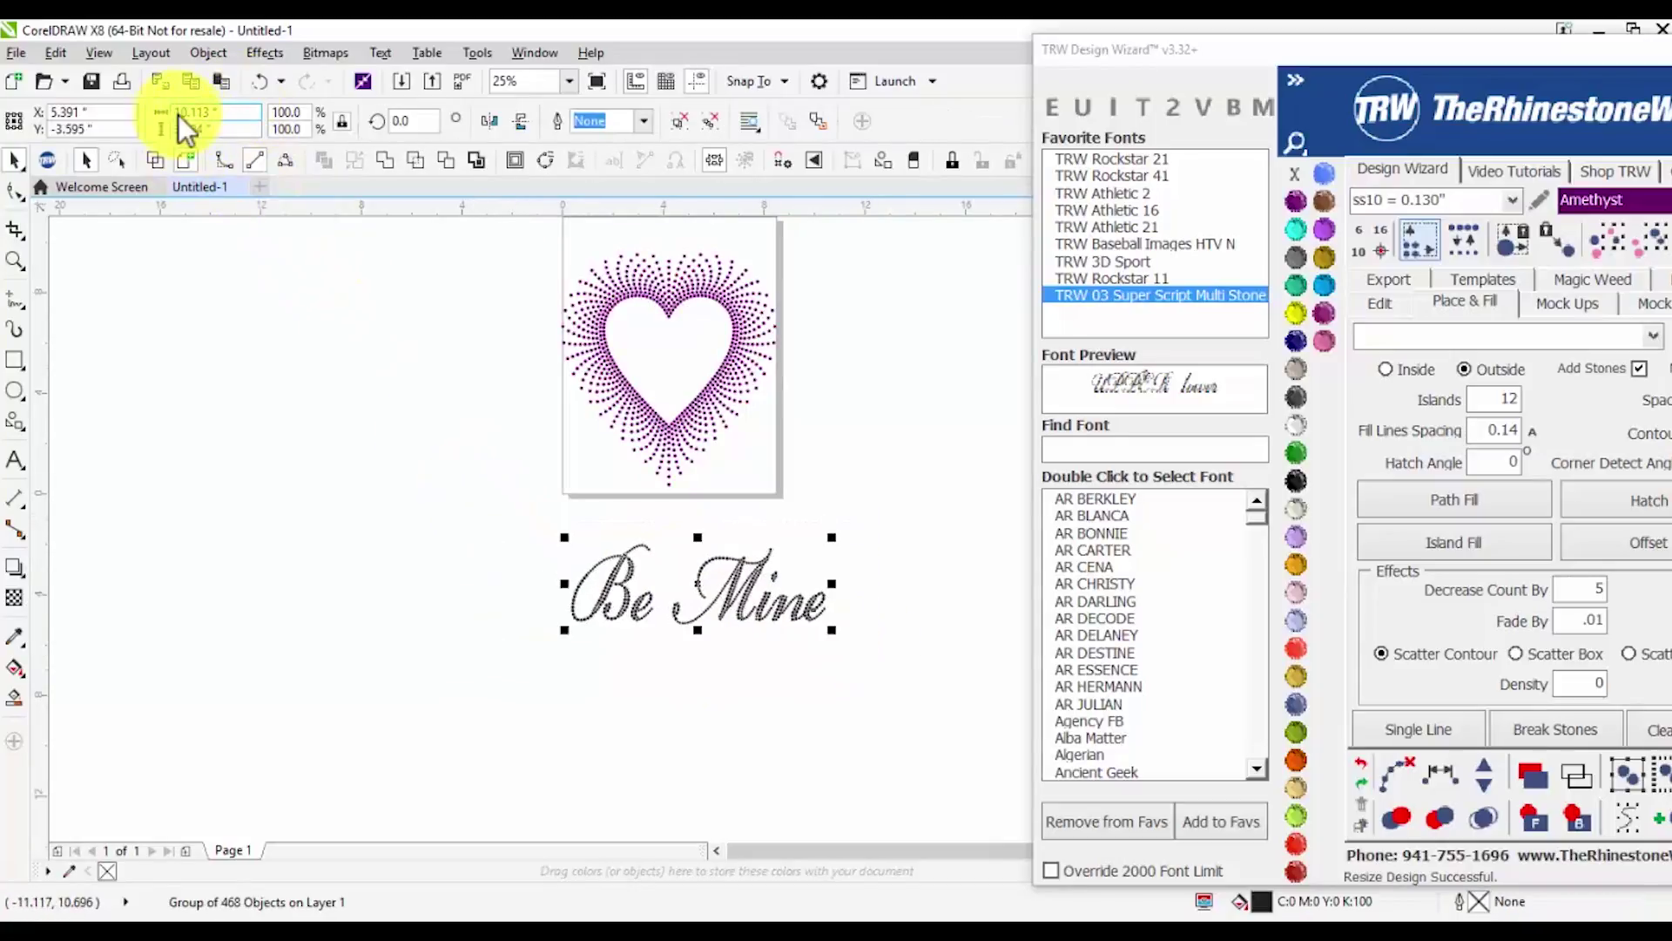
drag(616, 598, 607, 369)
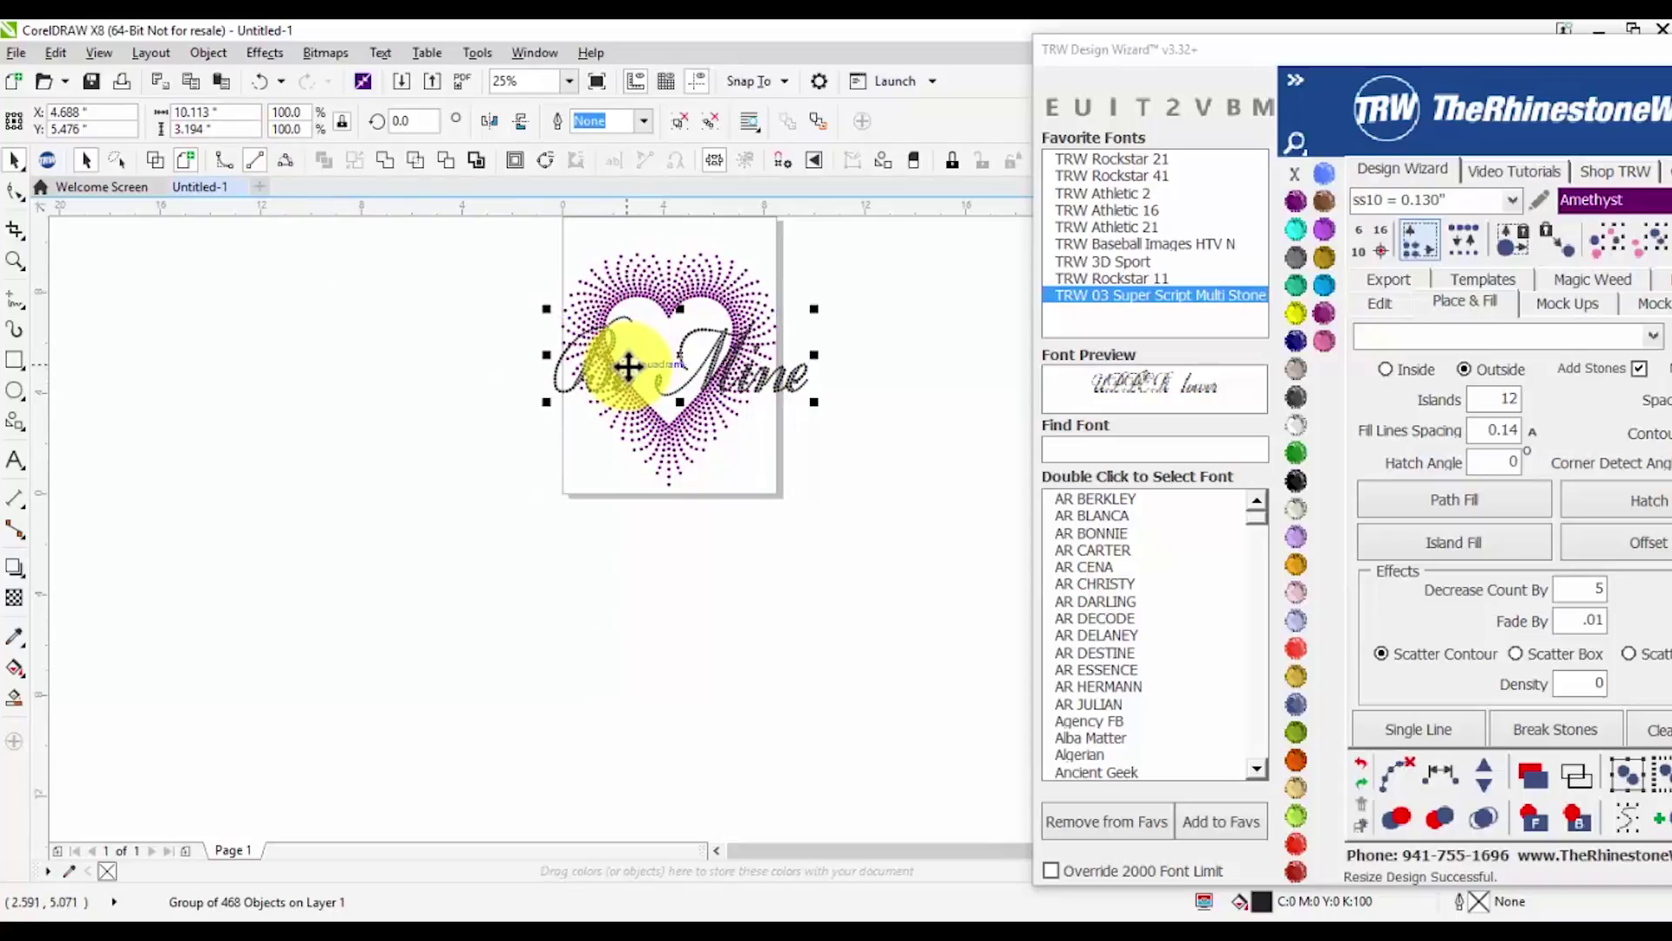
Select all of the Amethyst heart stones and recolour them TRW Blue
click(660, 452)
click(660, 440)
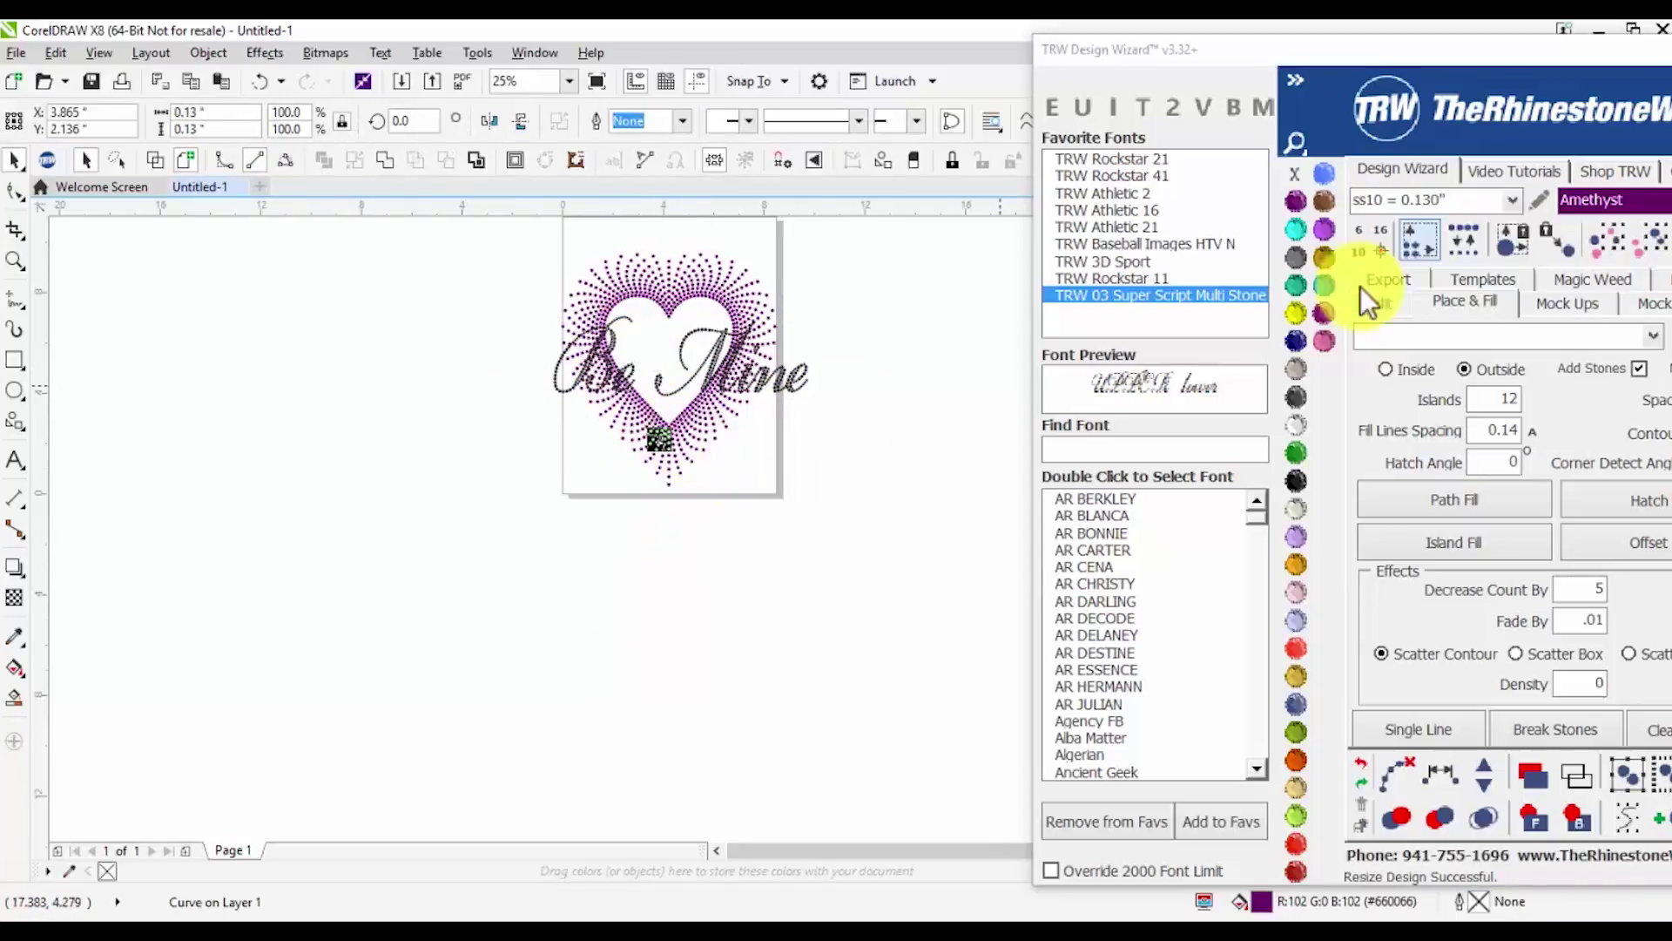
drag(1531, 77, 1409, 54)
click(1533, 239)
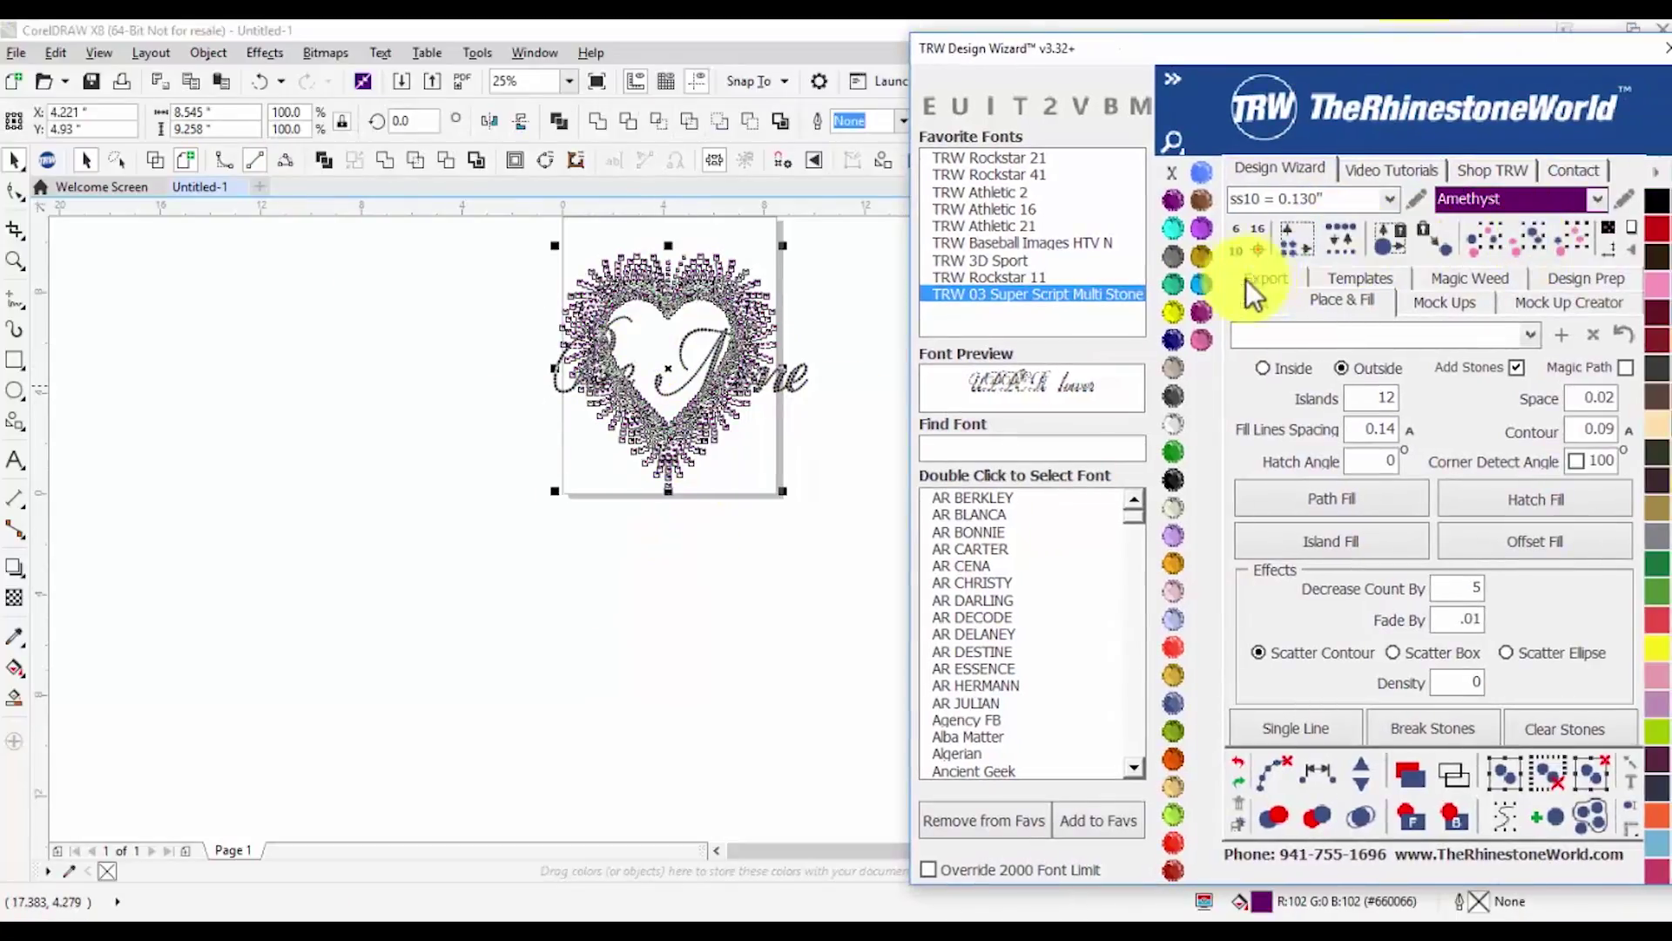
click(1205, 285)
click(700, 408)
scroll(700, 408, up, 2)
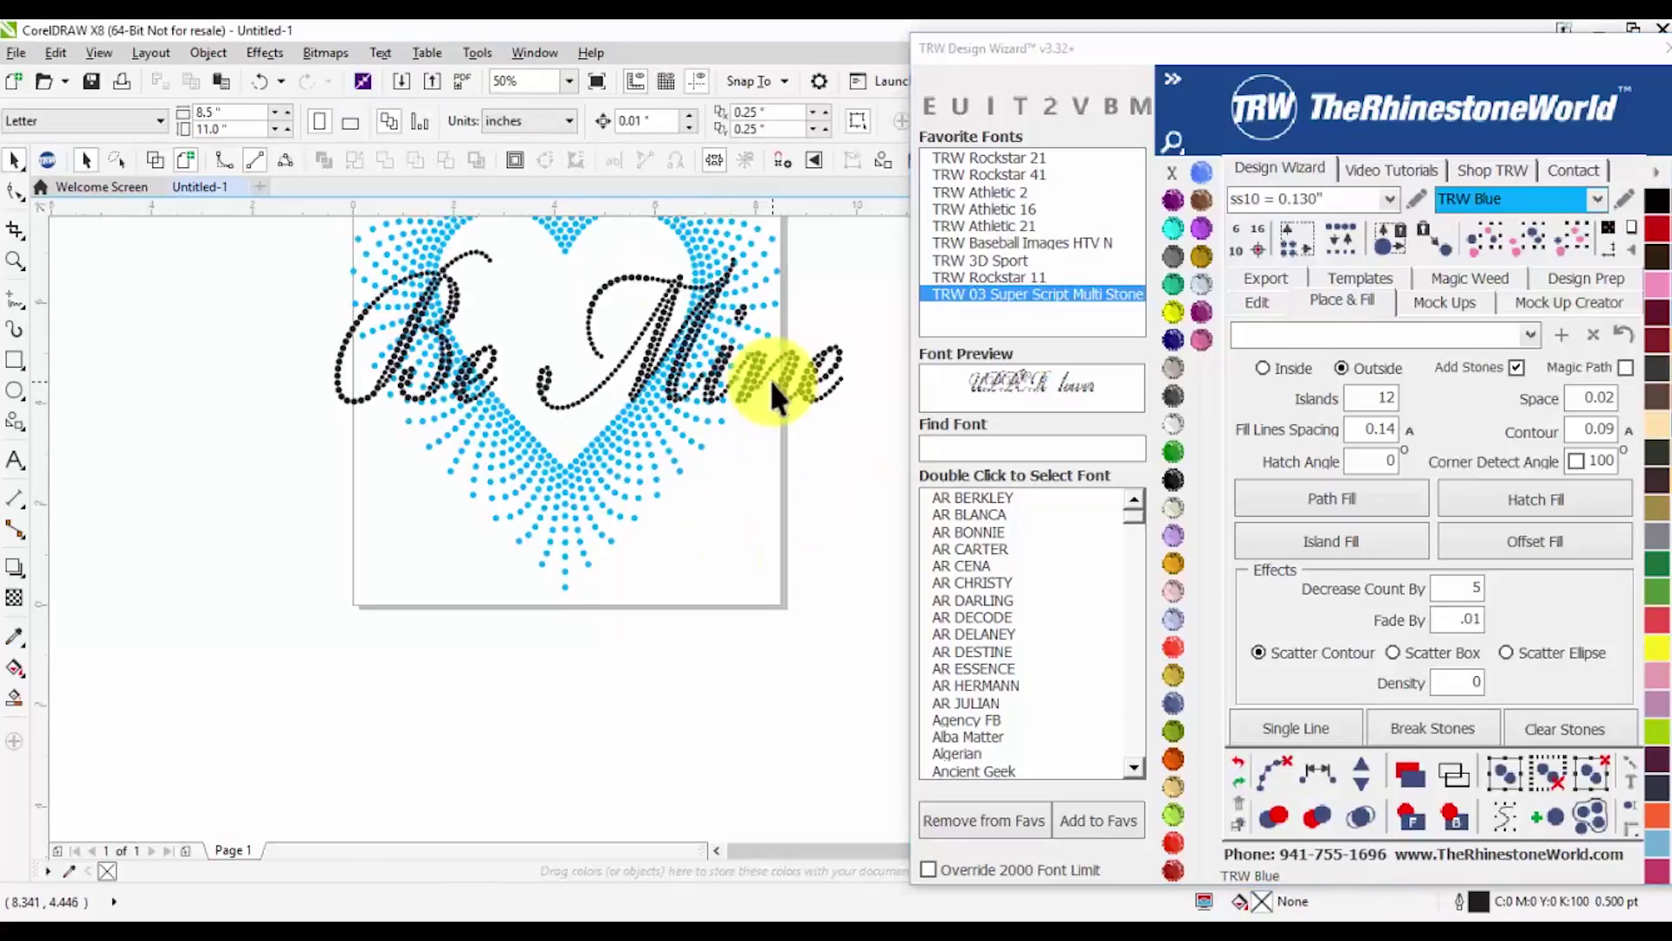
Adjust the position of the "Be Mine" lettering so it sits centred across the heart
click(766, 378)
scroll(776, 373, down, 2)
scroll(682, 377, up, 1)
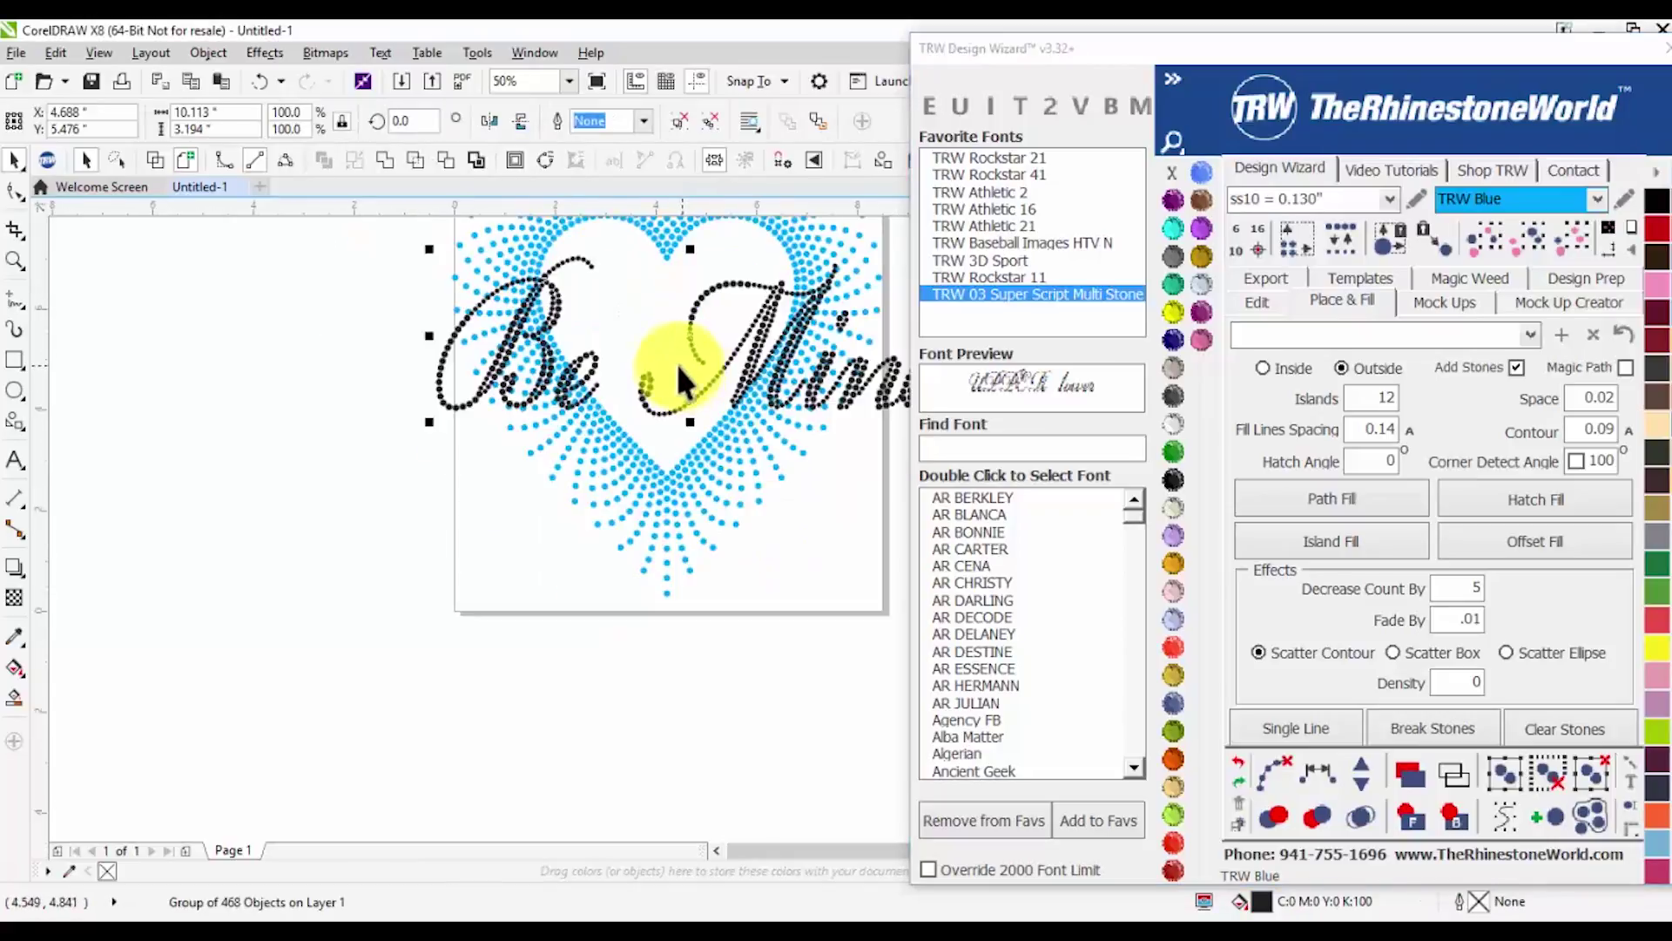
scroll(676, 360, down, 1)
drag(678, 361, 680, 373)
scroll(749, 340, up, 1)
scroll(682, 363, down, 1)
scroll(682, 362, up, 1)
drag(553, 410, 559, 386)
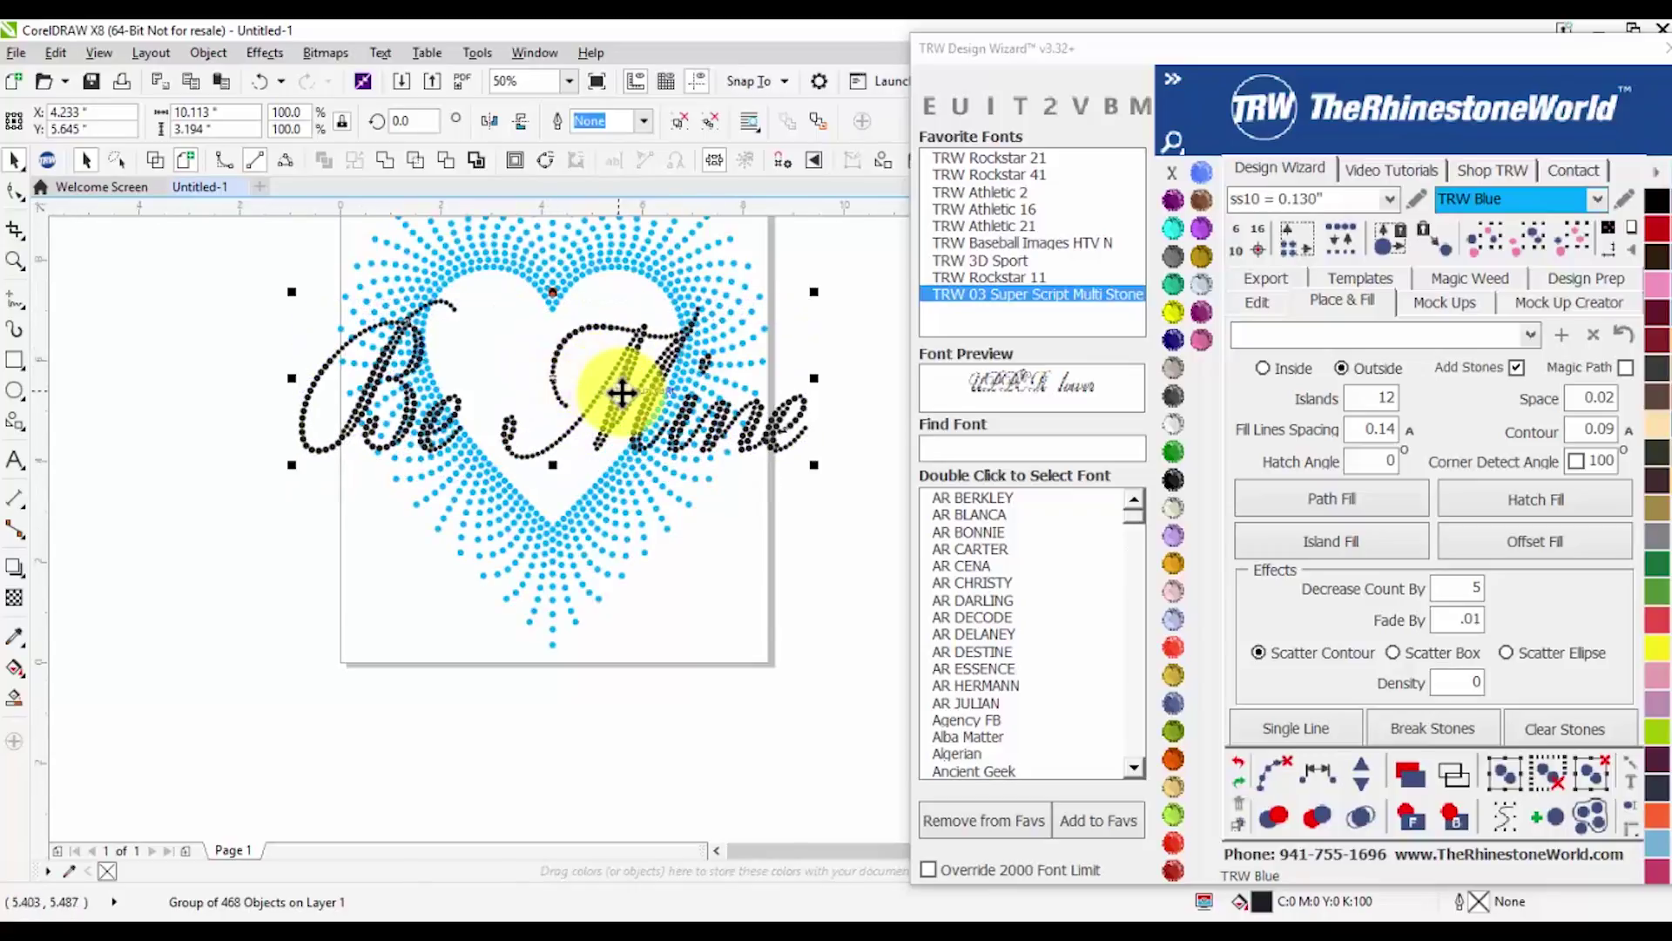
scroll(642, 417, down, 1)
click(616, 404)
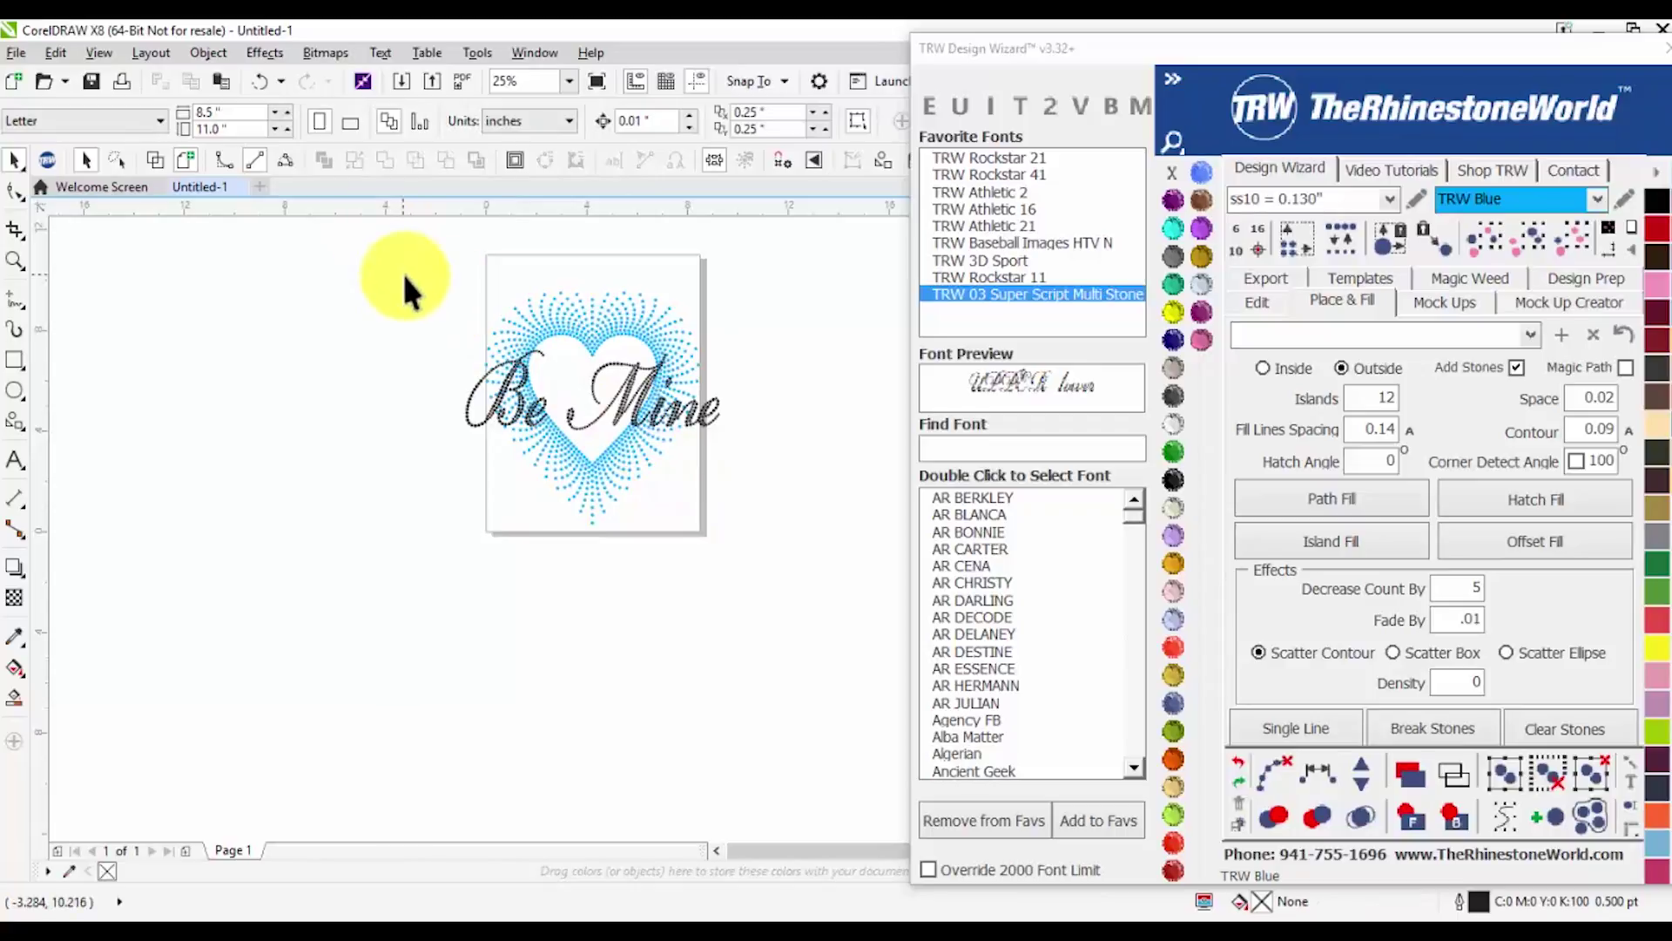
Place a copy of the heart and lettering design beside the page and shift the copy's lettering slightly lower
scroll(767, 411, down, 1)
click(662, 400)
drag(681, 414, 496, 399)
click(463, 387)
scroll(487, 401, up, 2)
ctrl+click(565, 403)
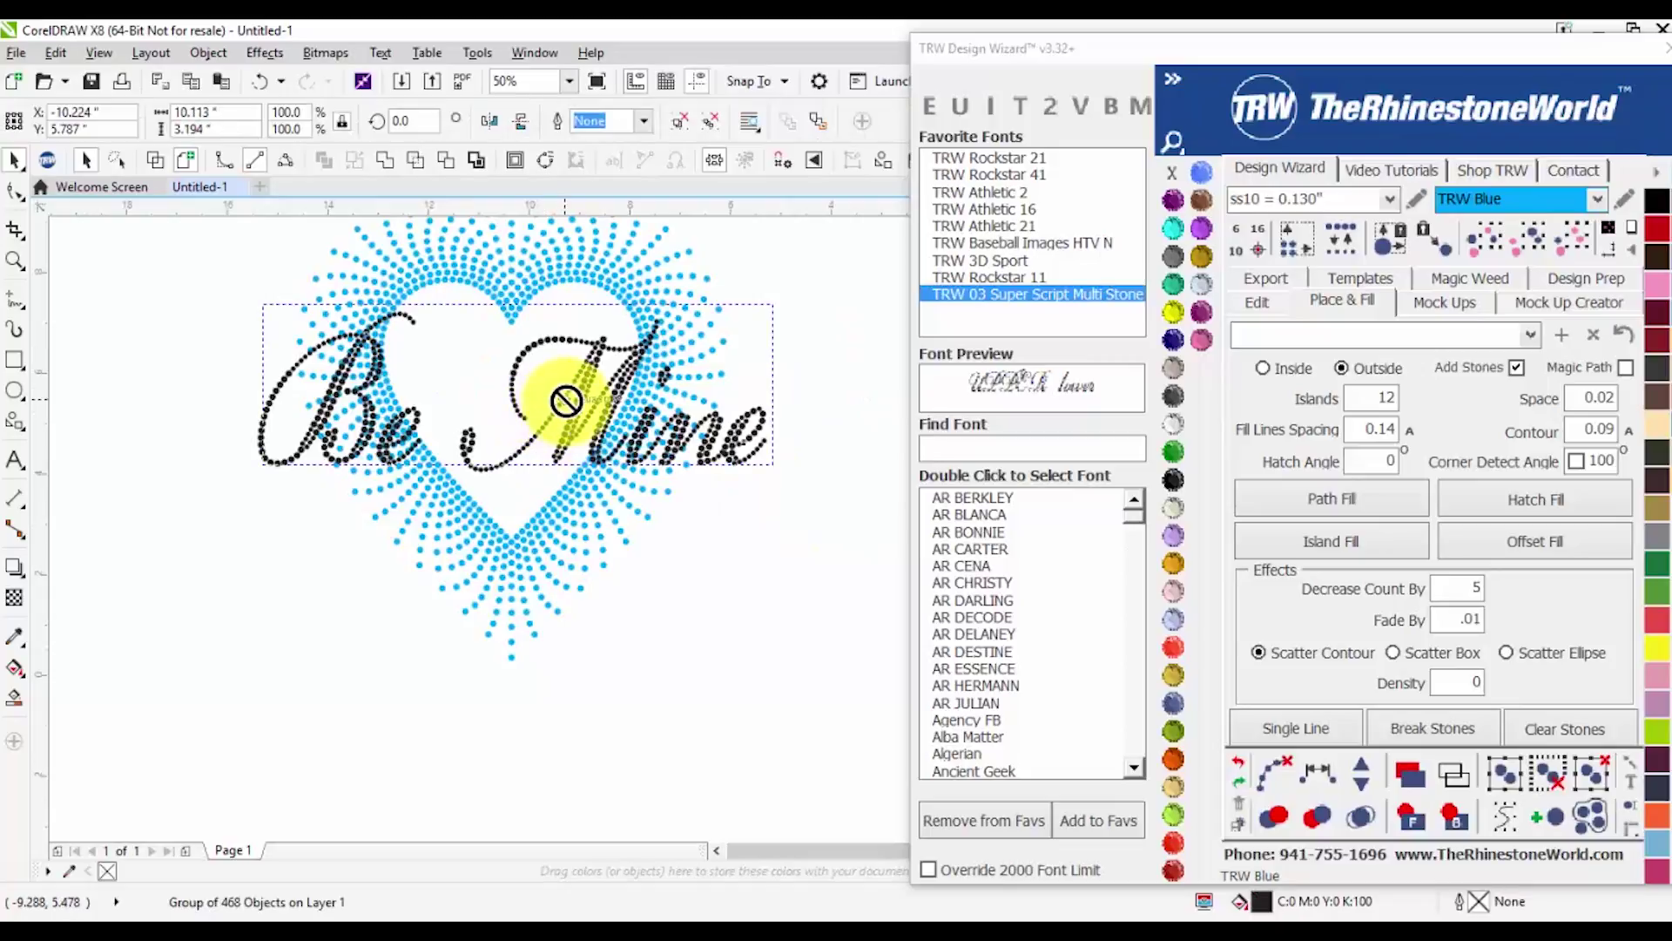
drag(566, 401, 568, 411)
scroll(601, 414, down, 2)
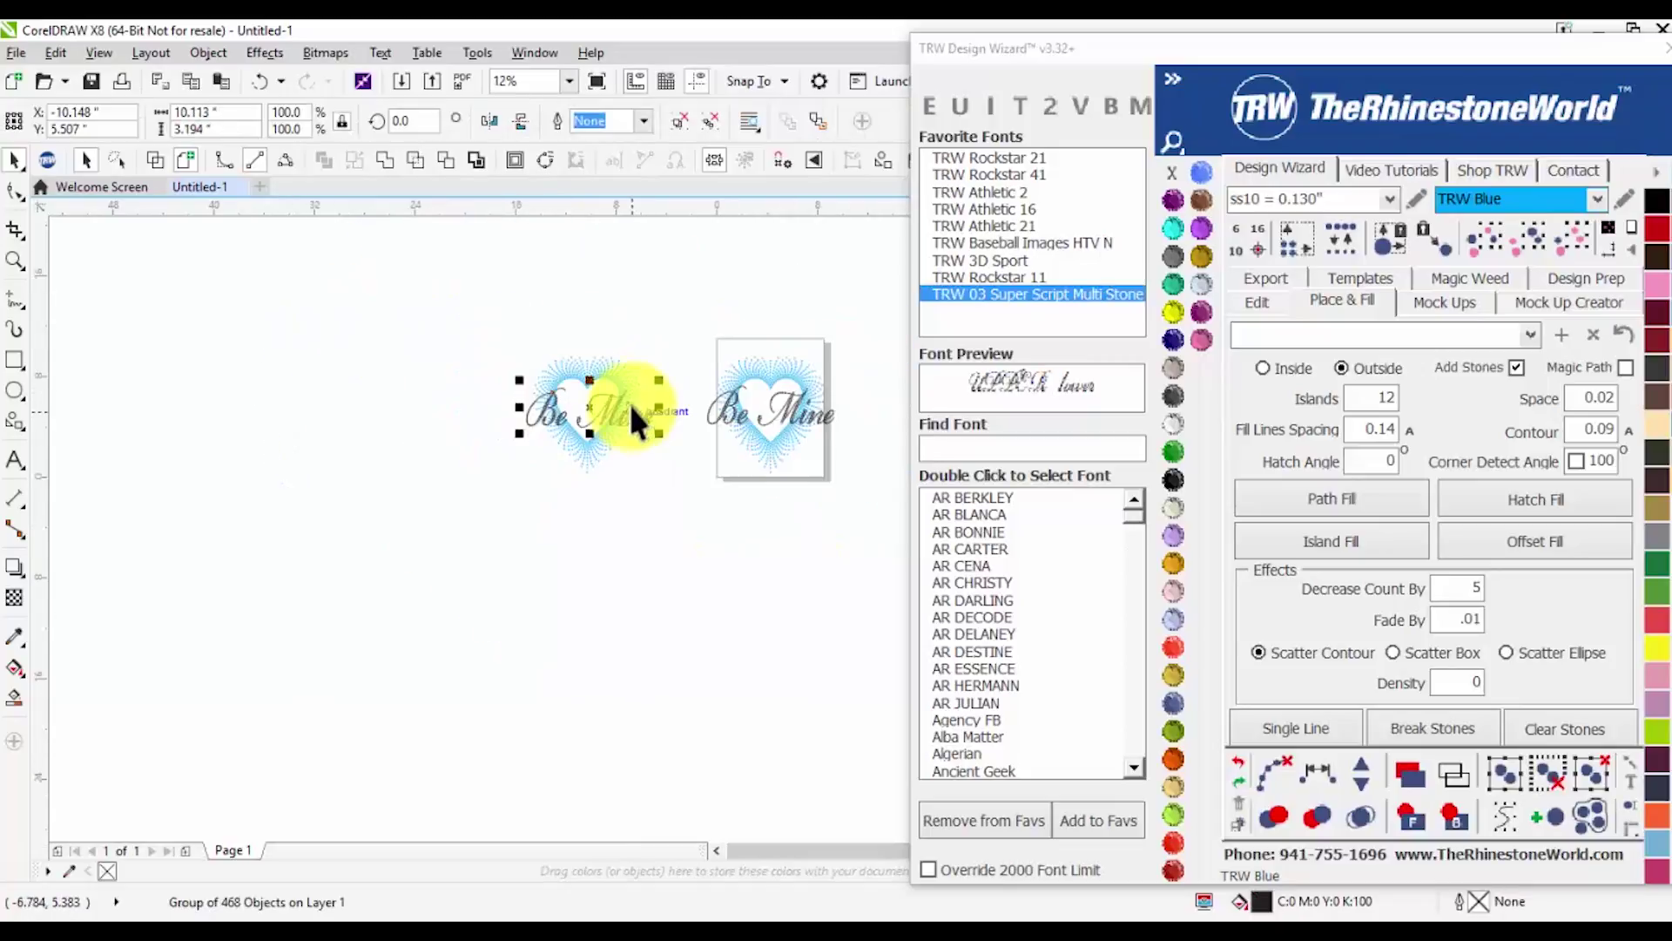
Move the original design off the page to the far side of its copy, and pull the copy's lettering below its heart
drag(684, 340, 865, 486)
drag(768, 416, 393, 406)
click(516, 422)
scroll(525, 413, up, 1)
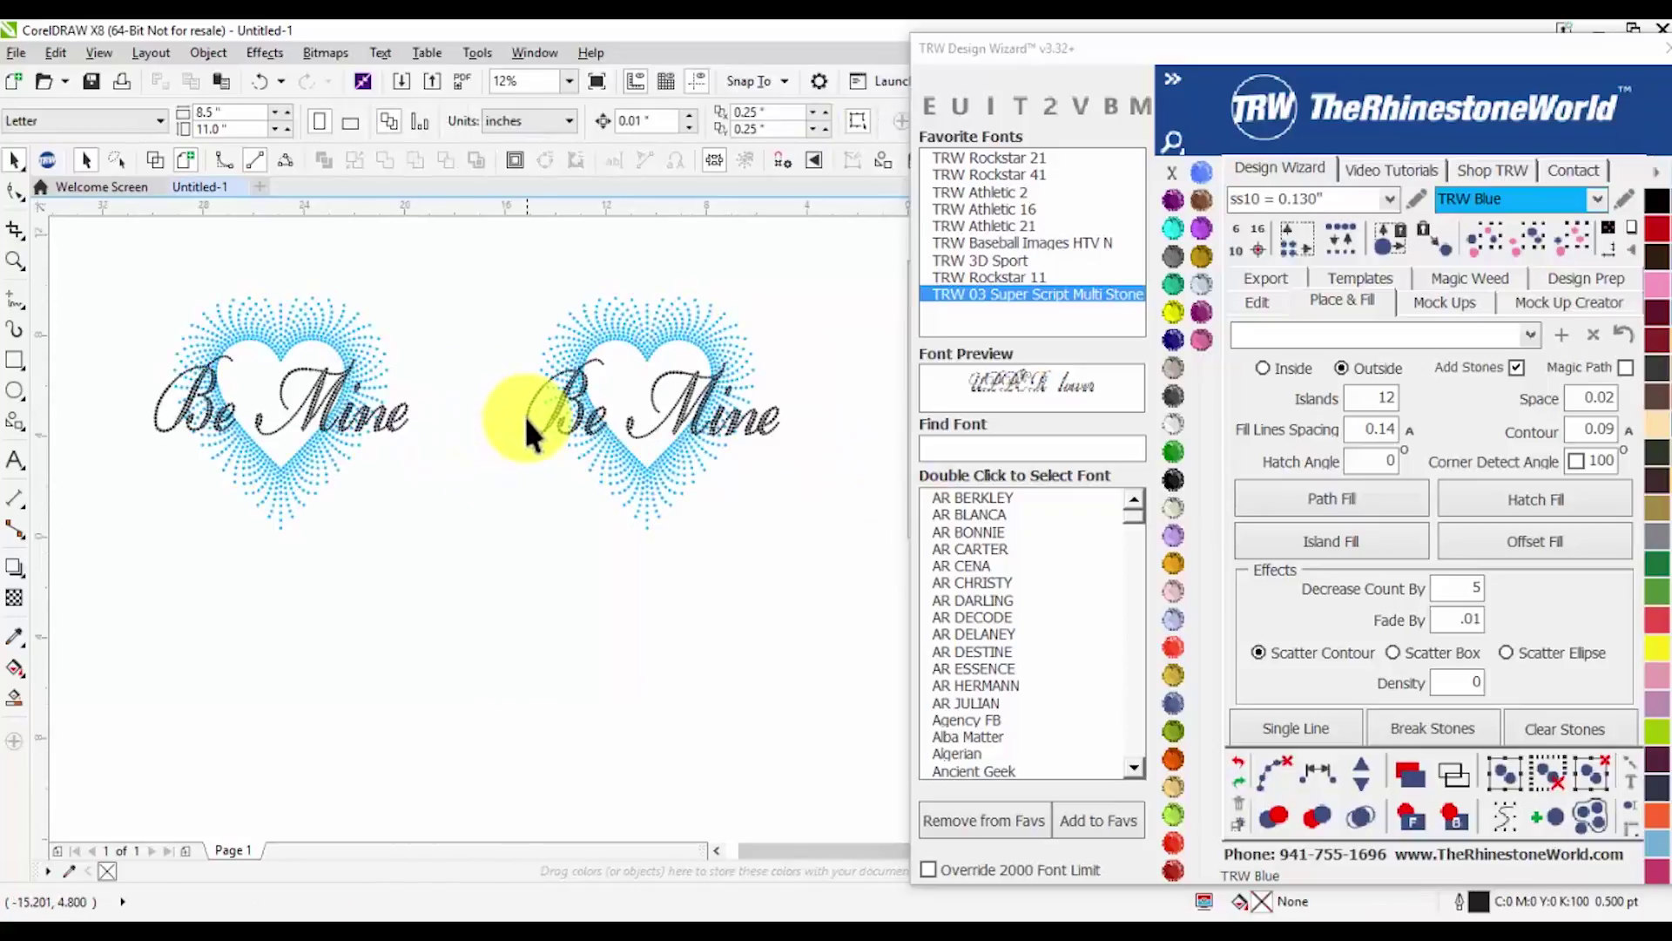
drag(524, 417, 655, 566)
scroll(683, 392, down, 1)
Group the stones of the heart without lettering and centre the group on the page
click(576, 301)
drag(576, 302, 767, 486)
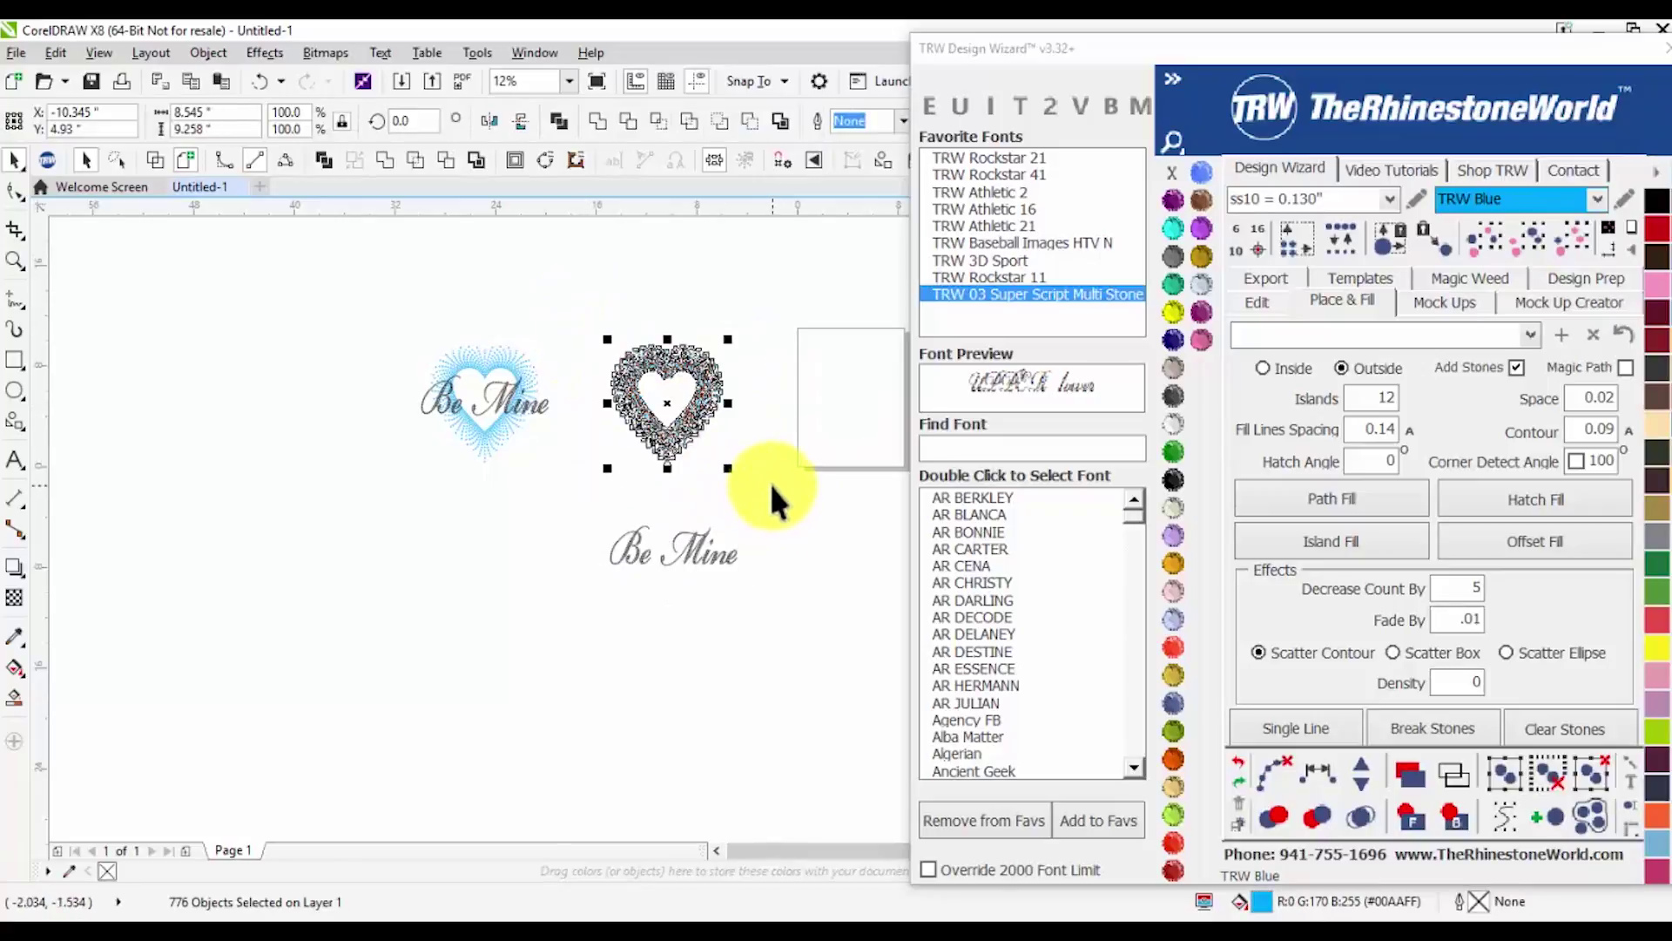
key(ctrl+g)
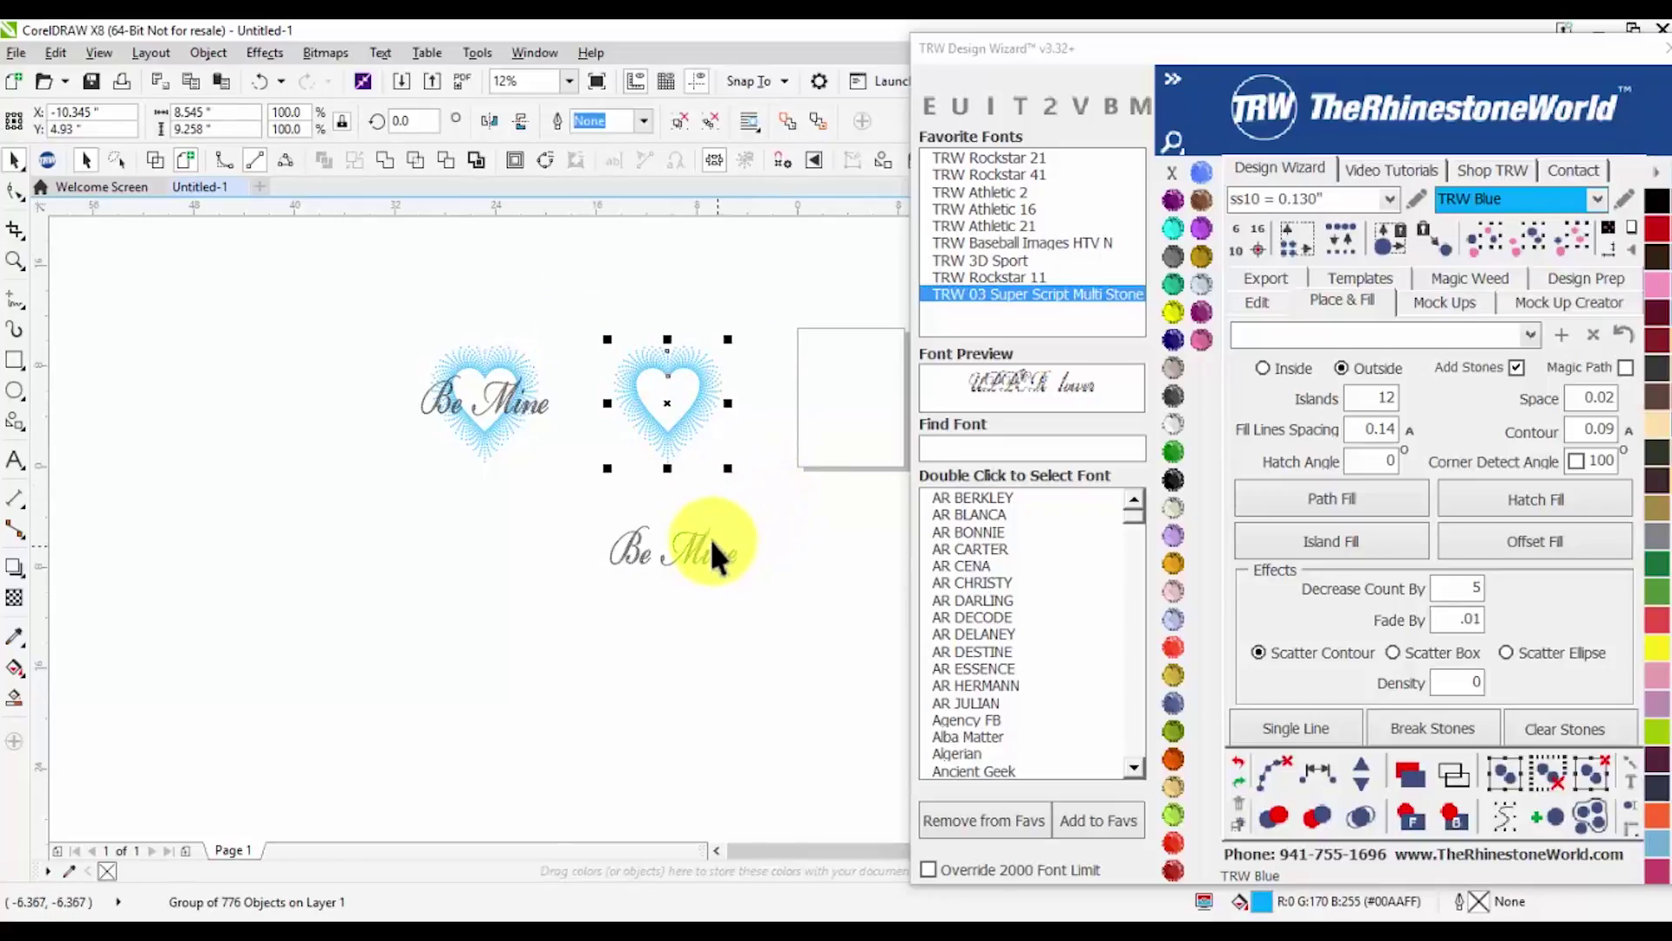
key(p)
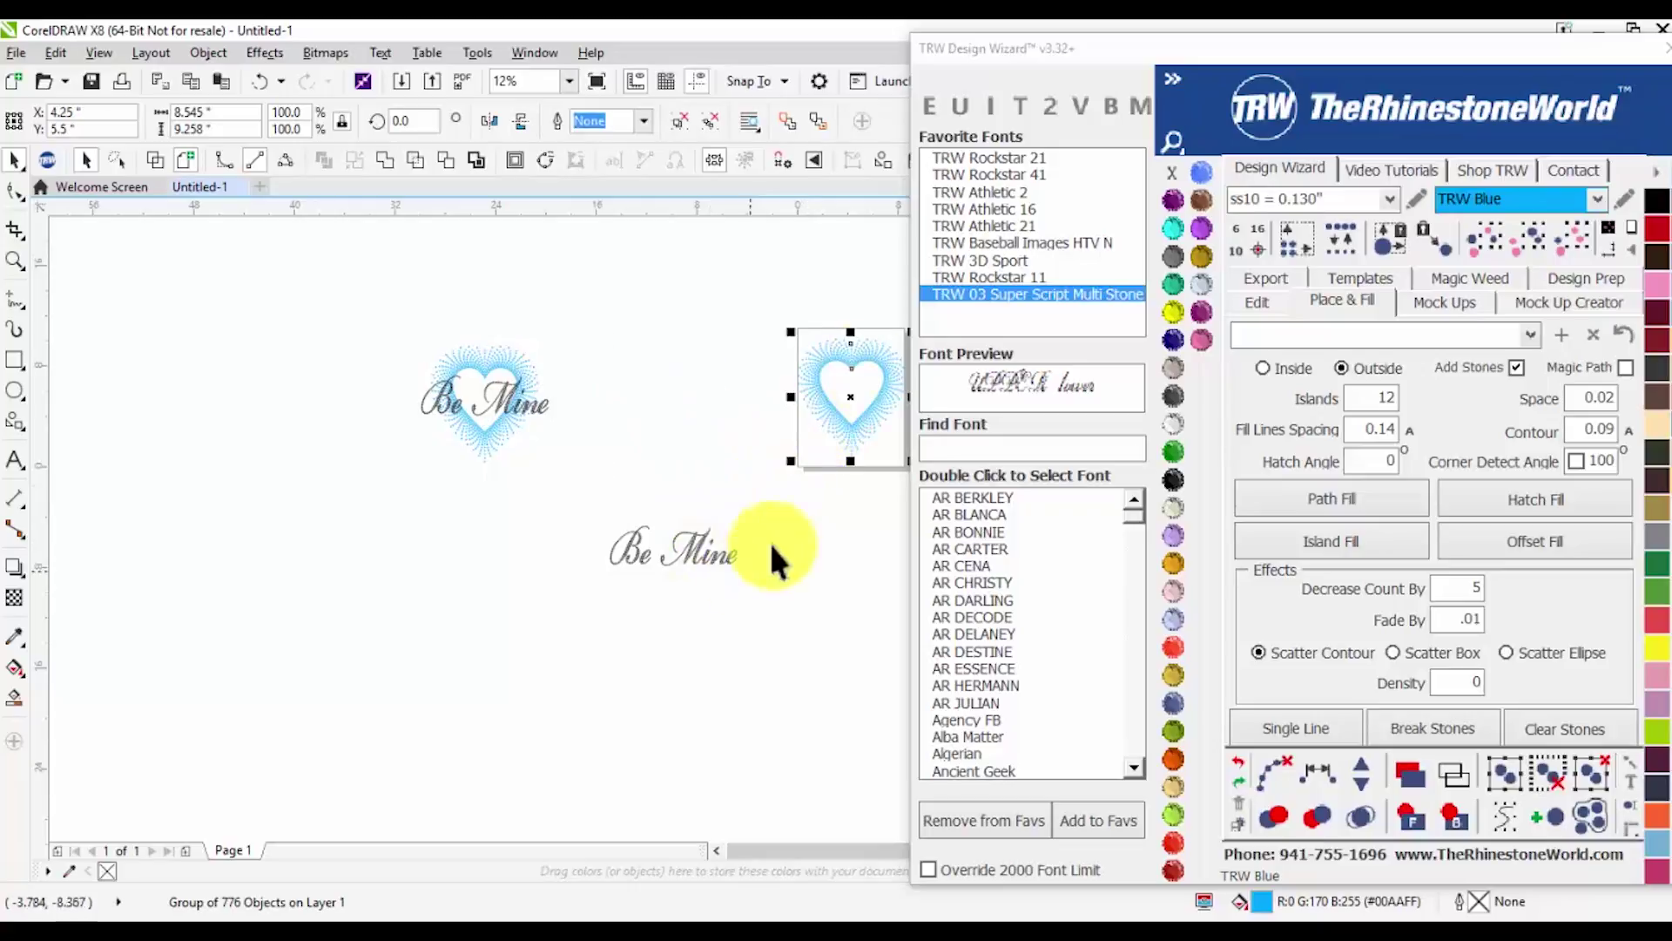
Centre the separate "Be Mine" lettering on the page over the heart
click(695, 552)
scroll(514, 505, down, 2)
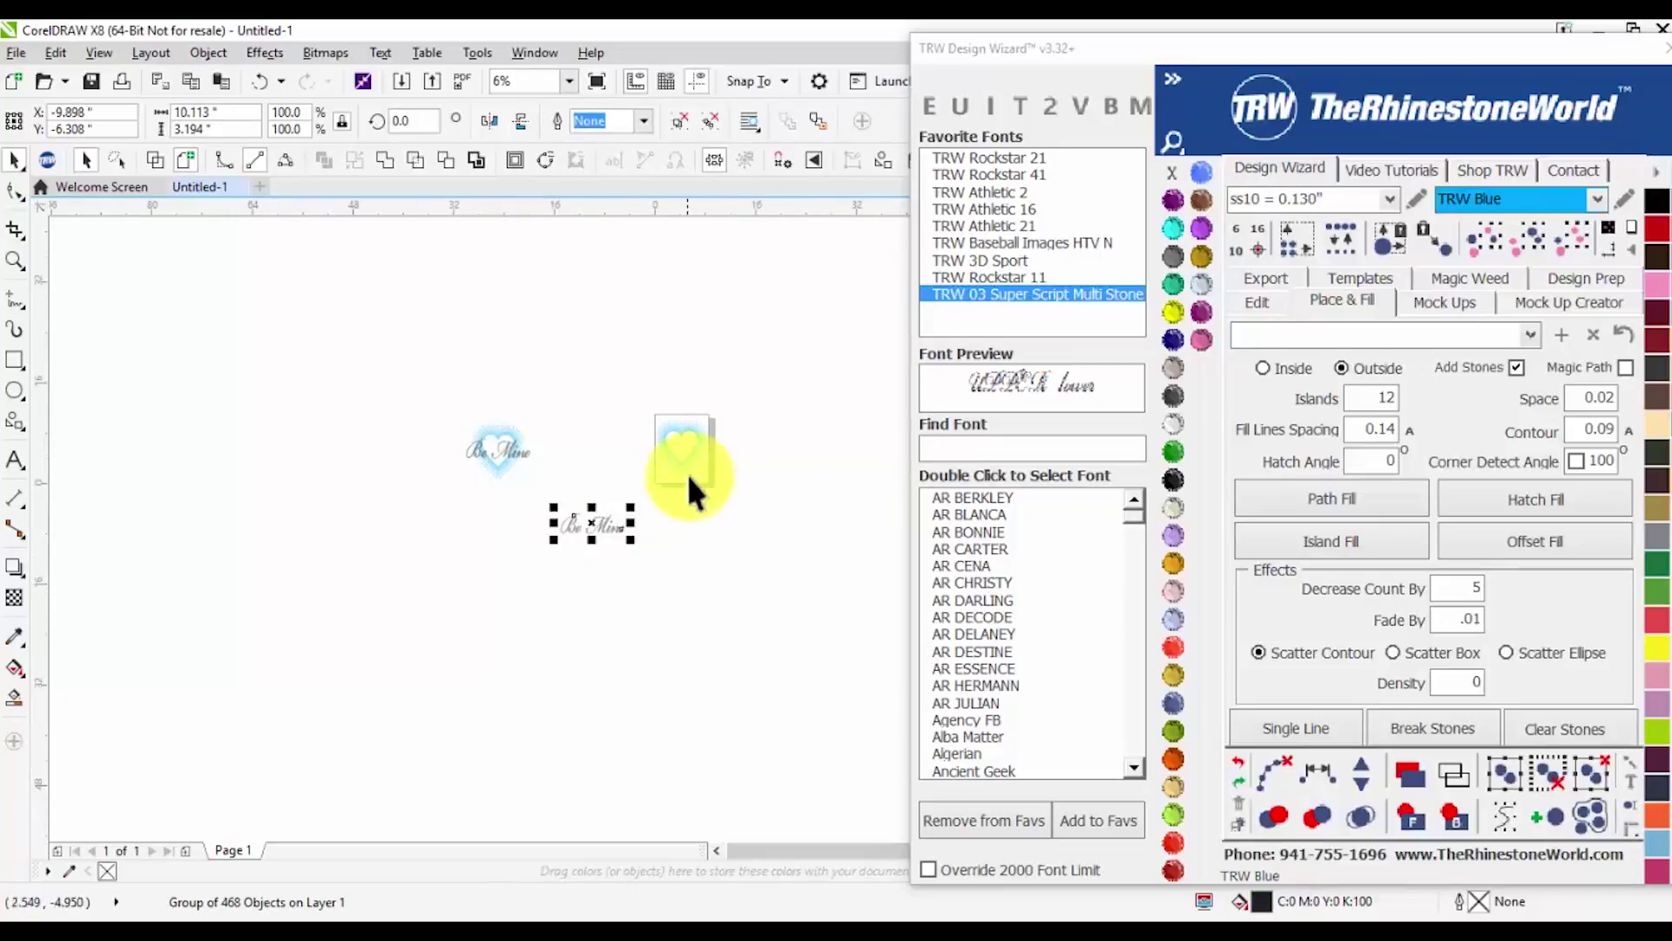
scroll(698, 453, up, 2)
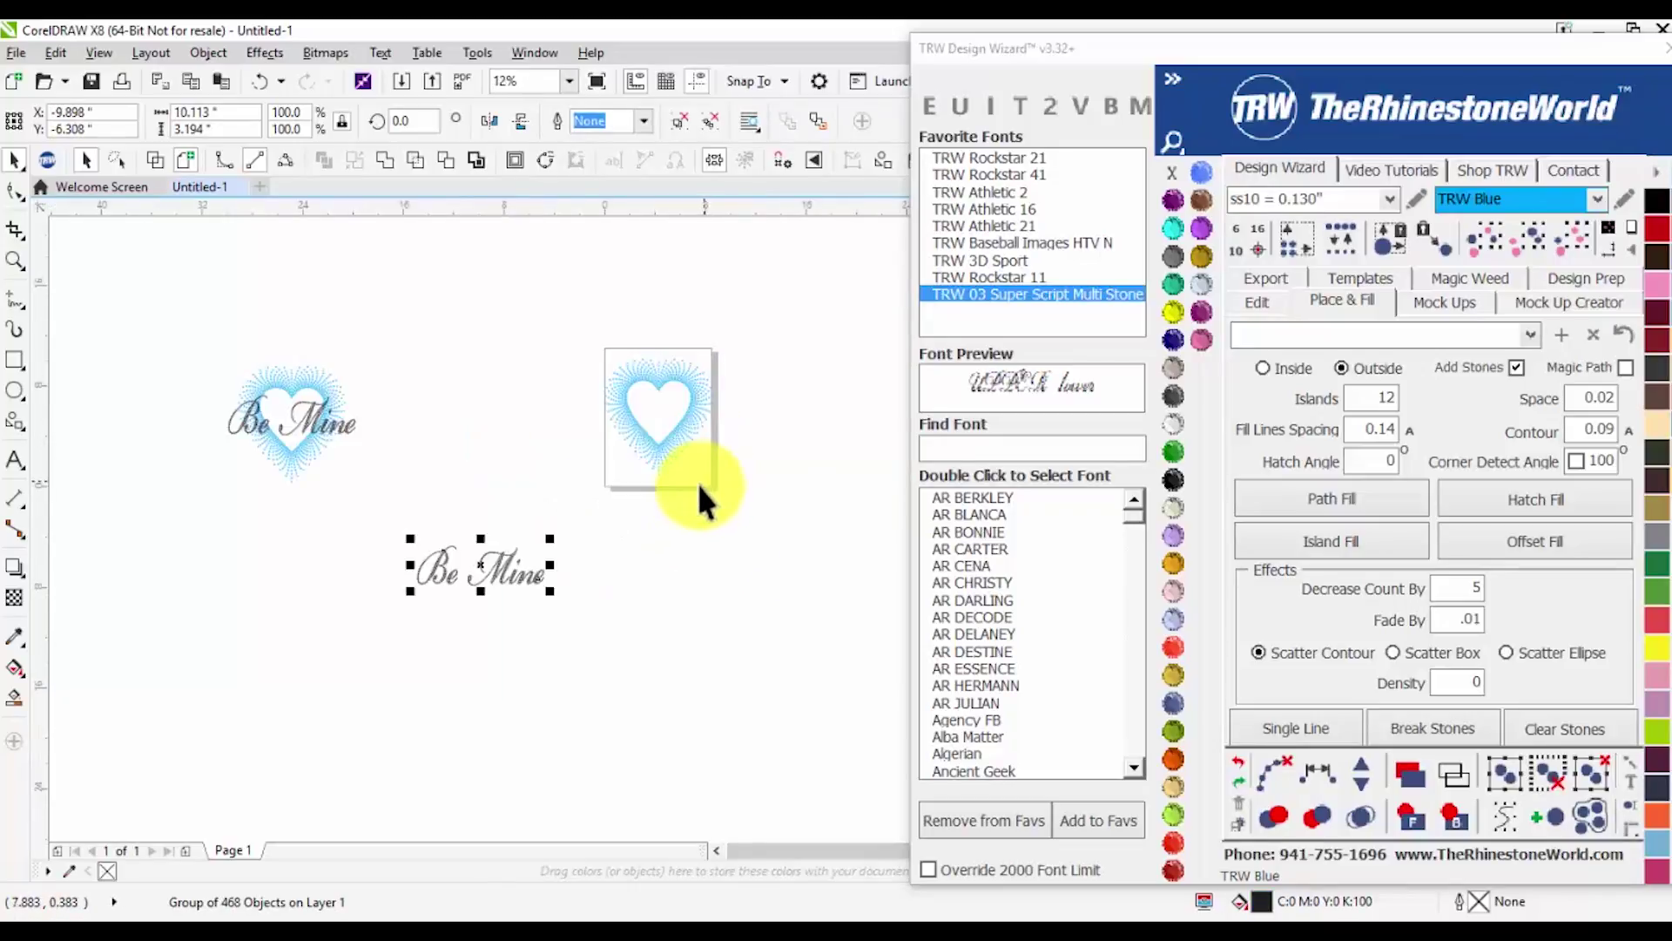
drag(548, 571, 672, 403)
scroll(681, 429, up, 2)
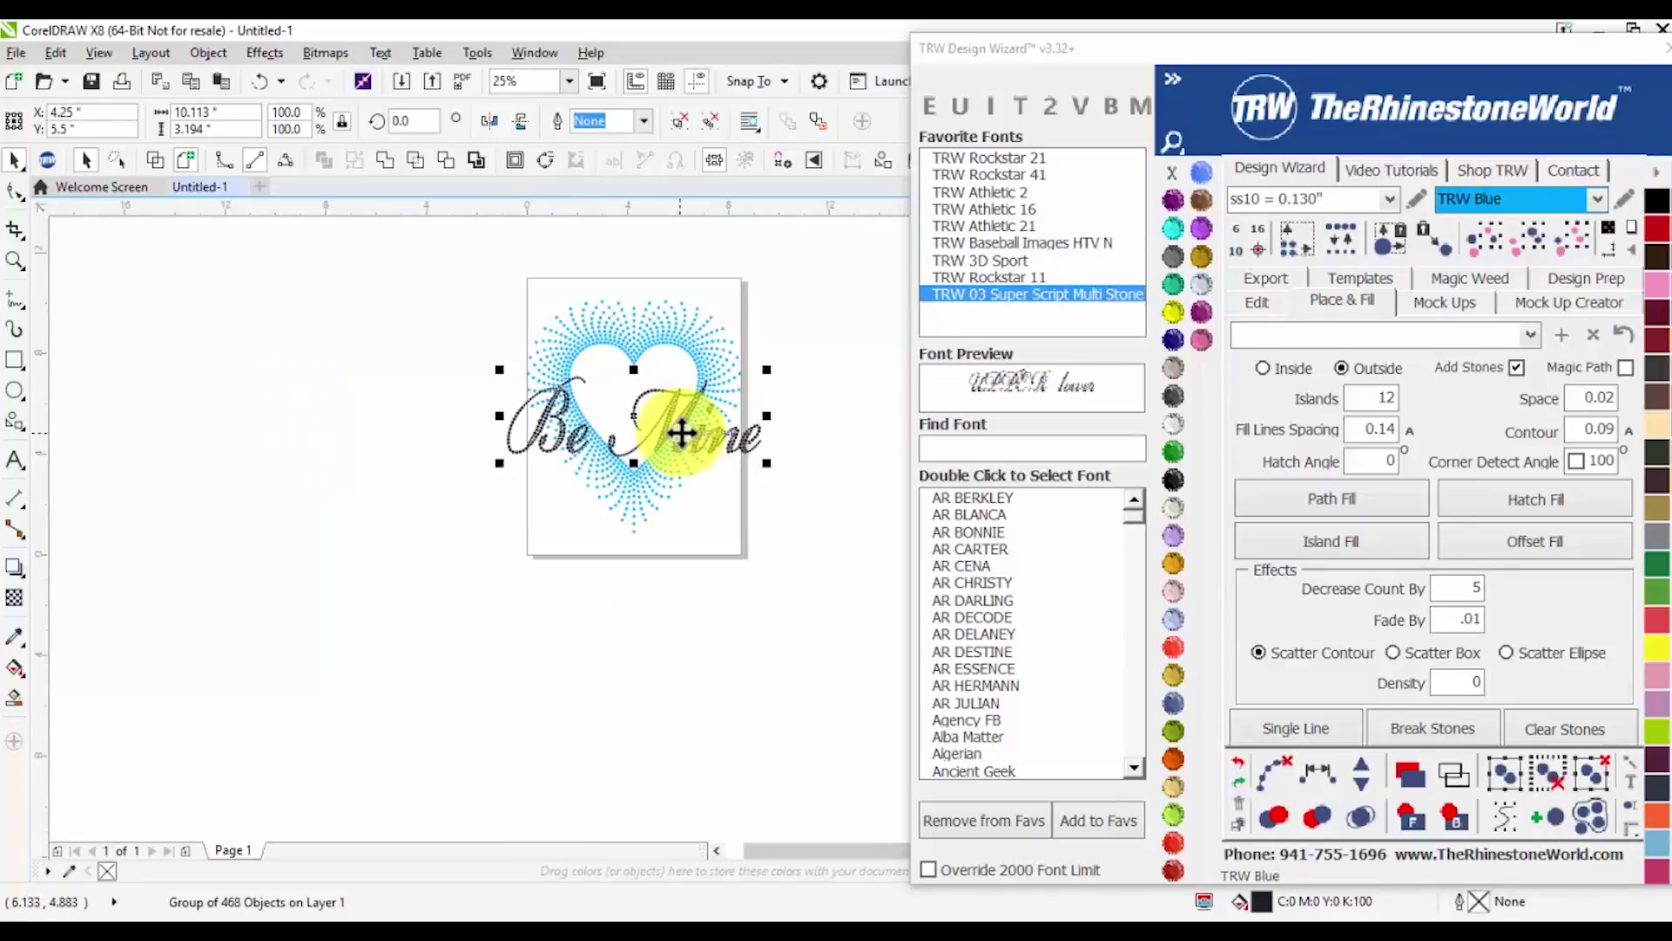
Nudge the lettering slightly upward over the heart and switch it to its rotation handles
click(434, 312)
click(655, 425)
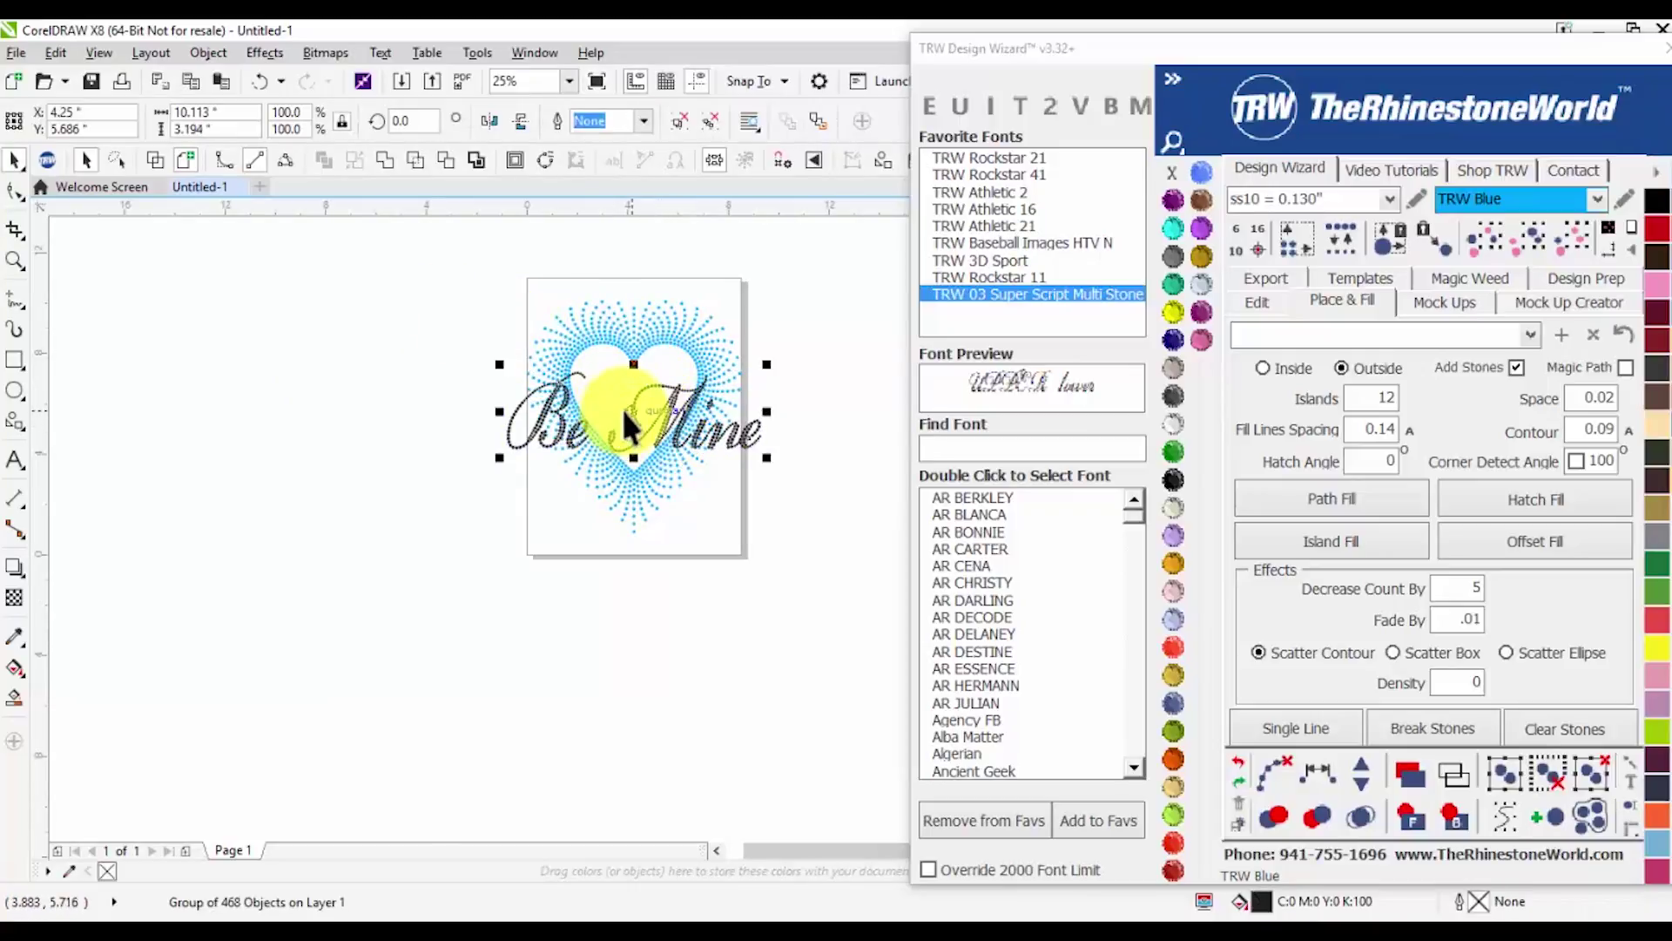
click(583, 530)
click(632, 425)
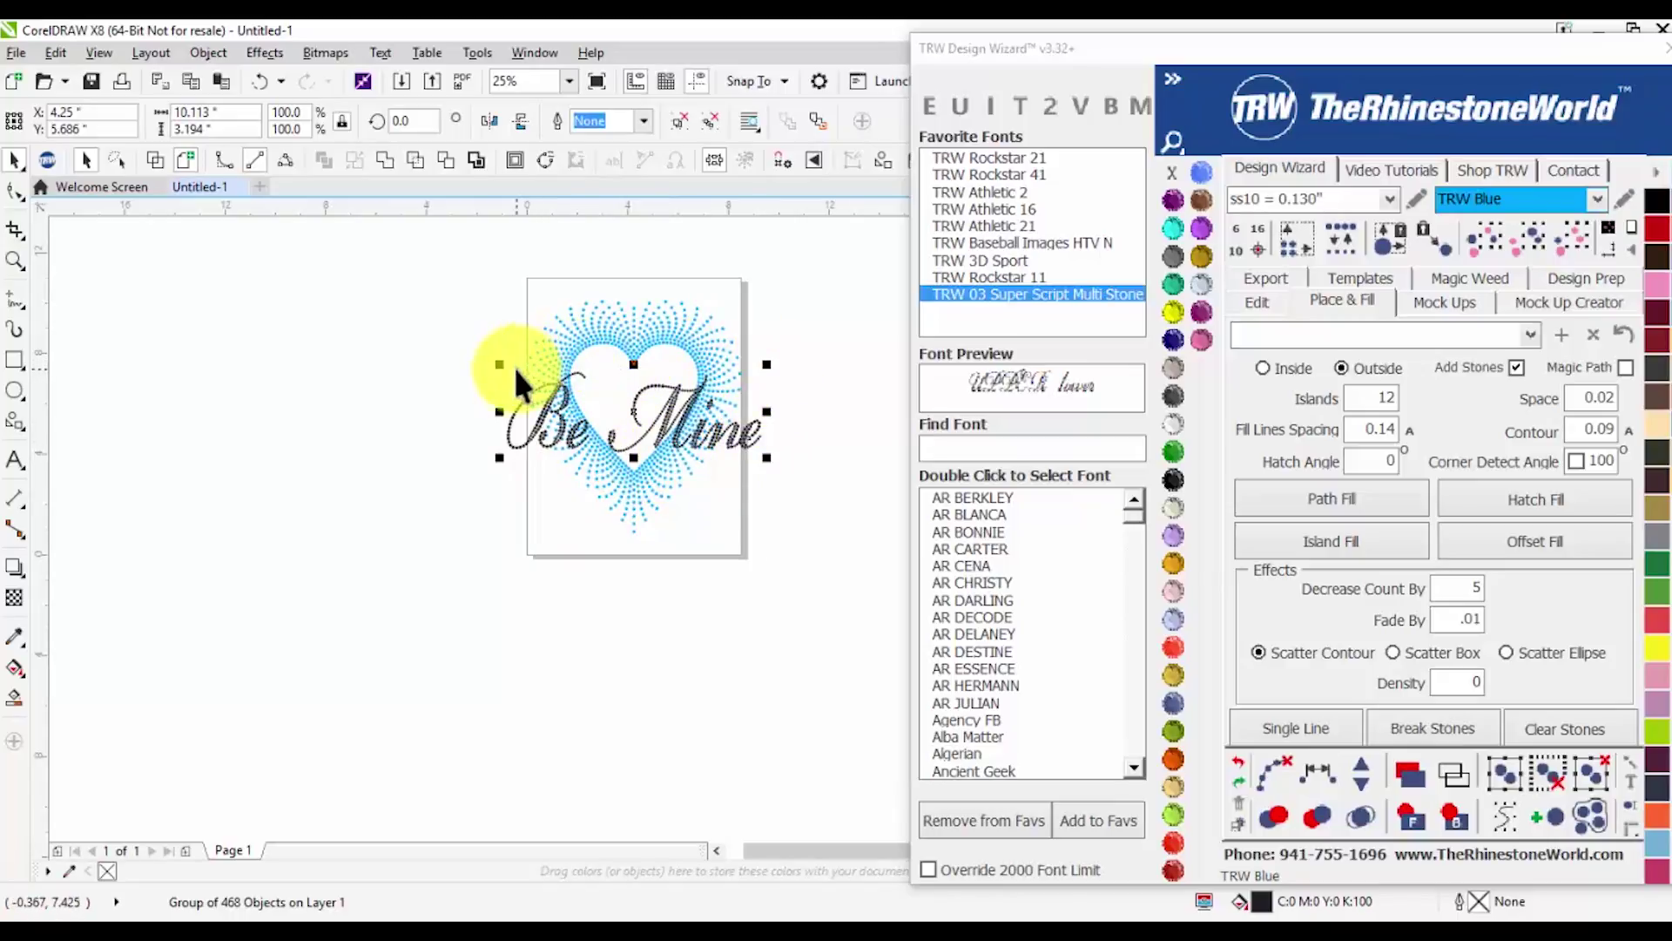
scroll(632, 443, up, 1)
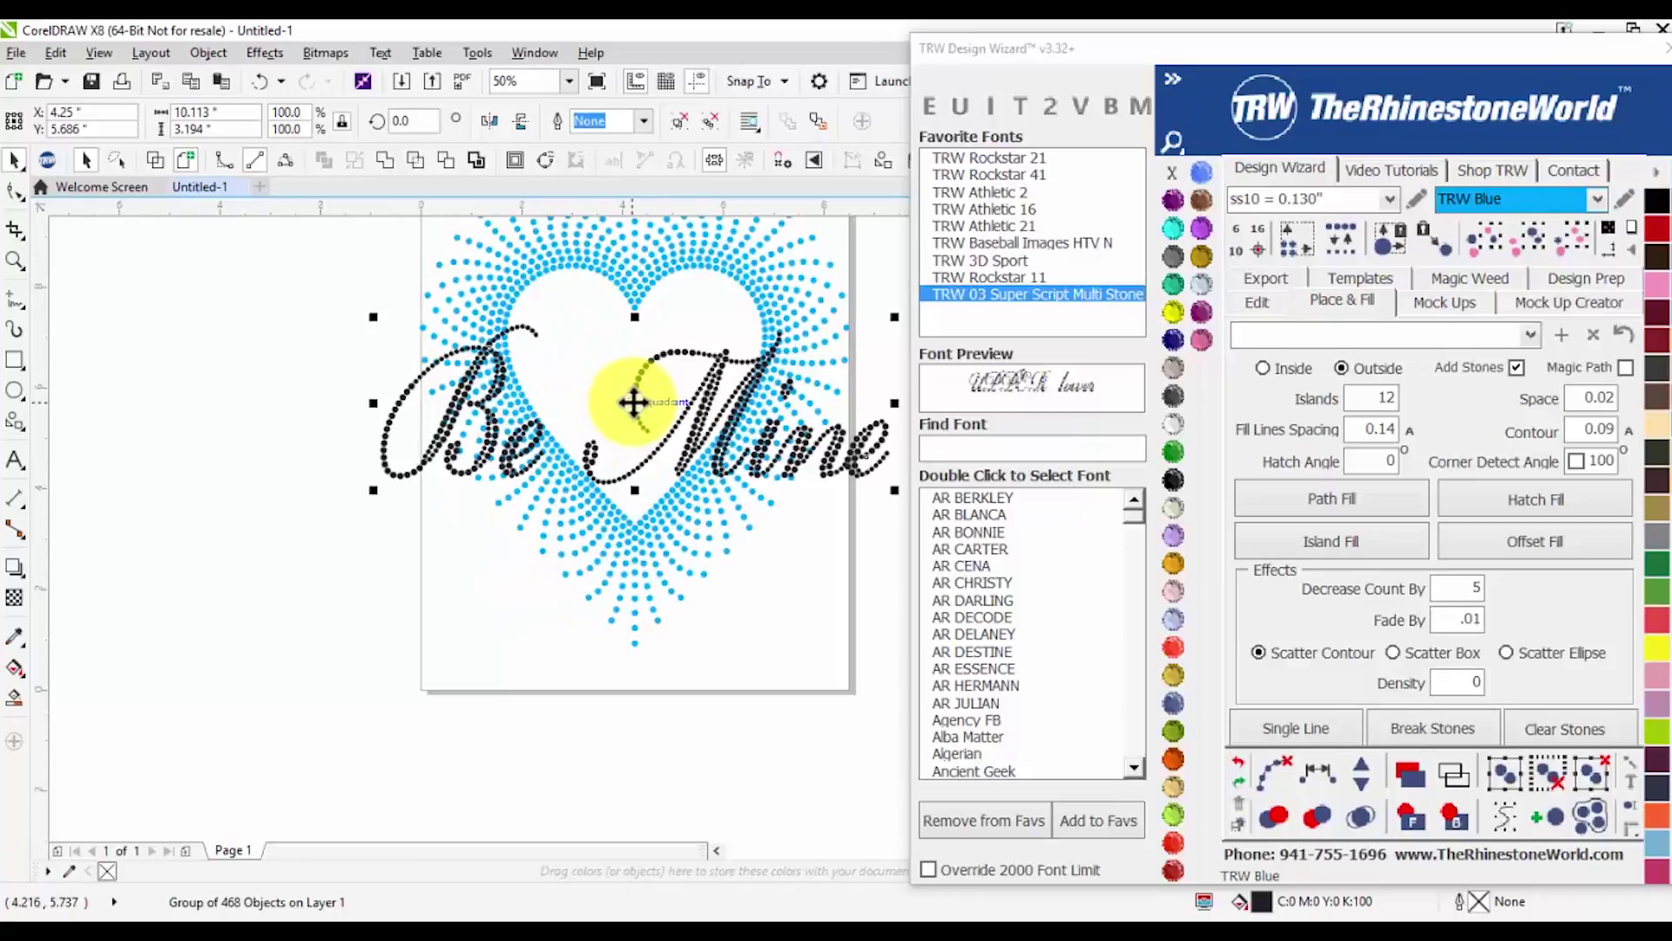
click(634, 401)
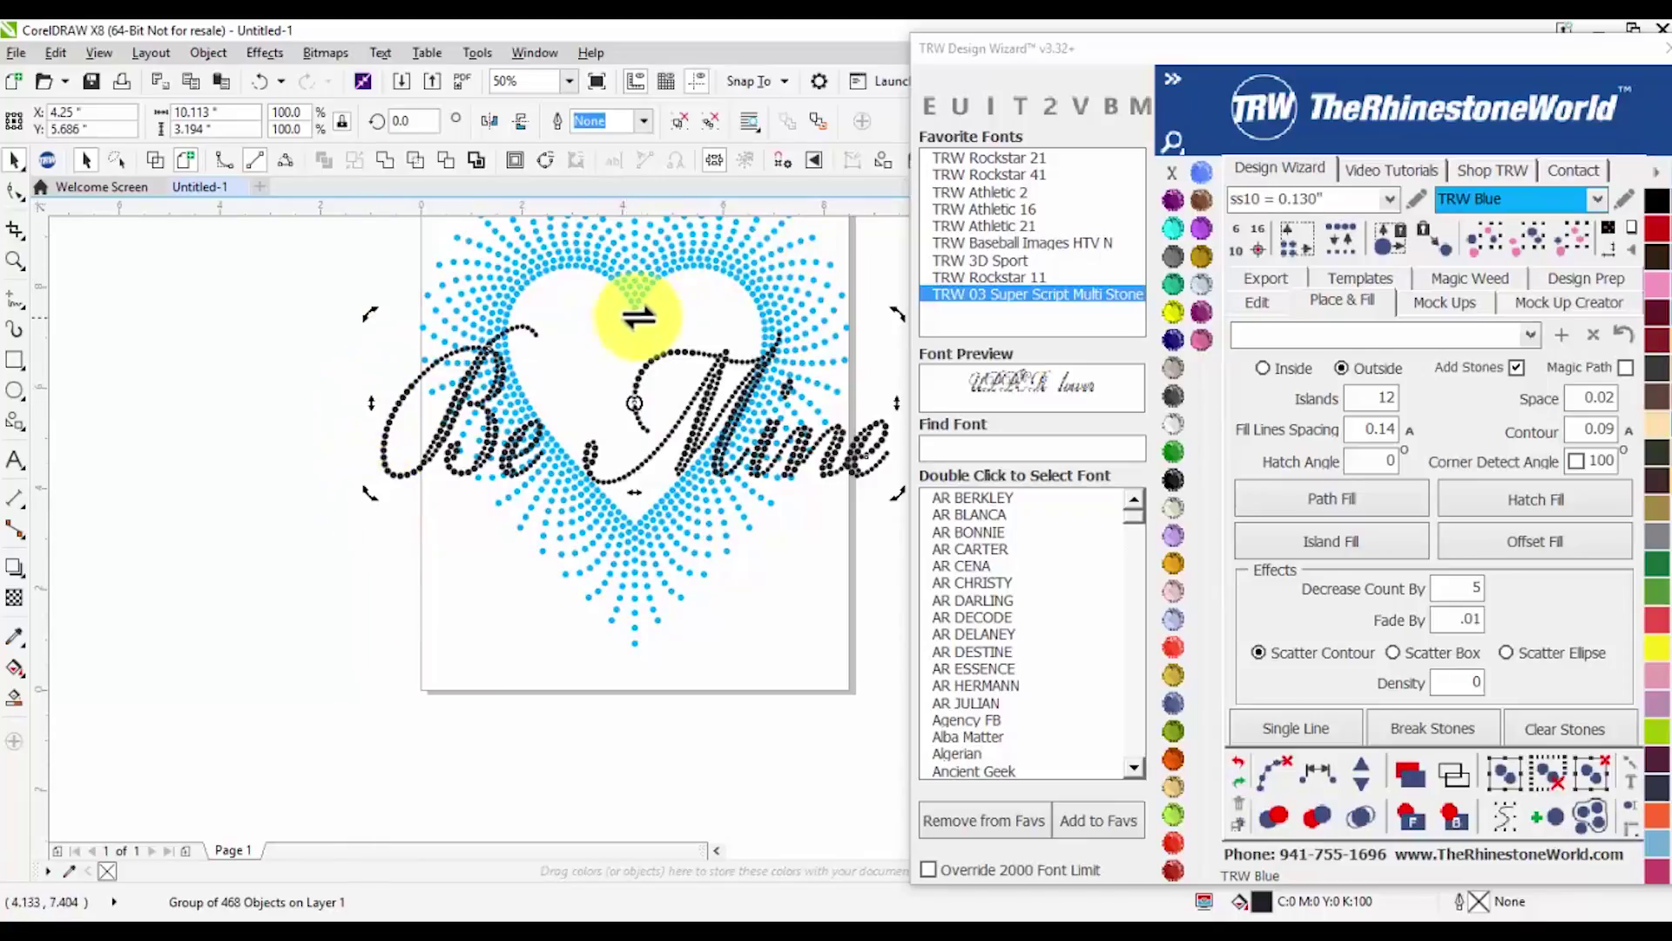
scroll(626, 375, down, 1)
scroll(766, 388, up, 1)
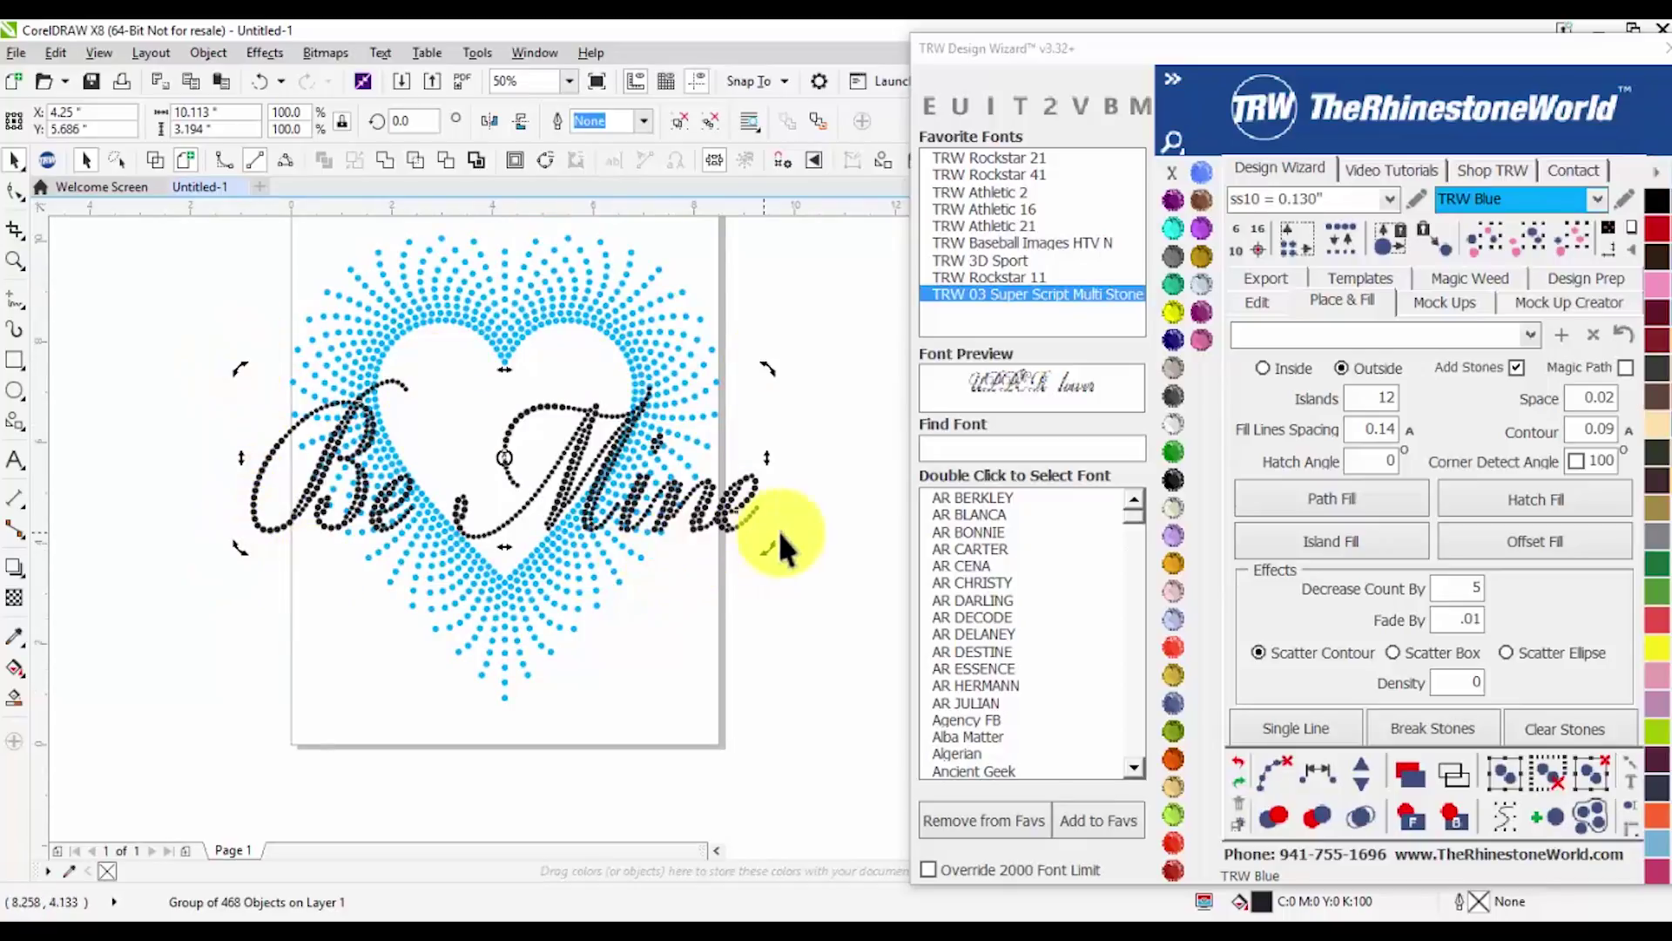
Try rotating the lettering to about 28, 14 and 21 degrees and skewing it vertically, and undo these changes
drag(766, 373, 674, 274)
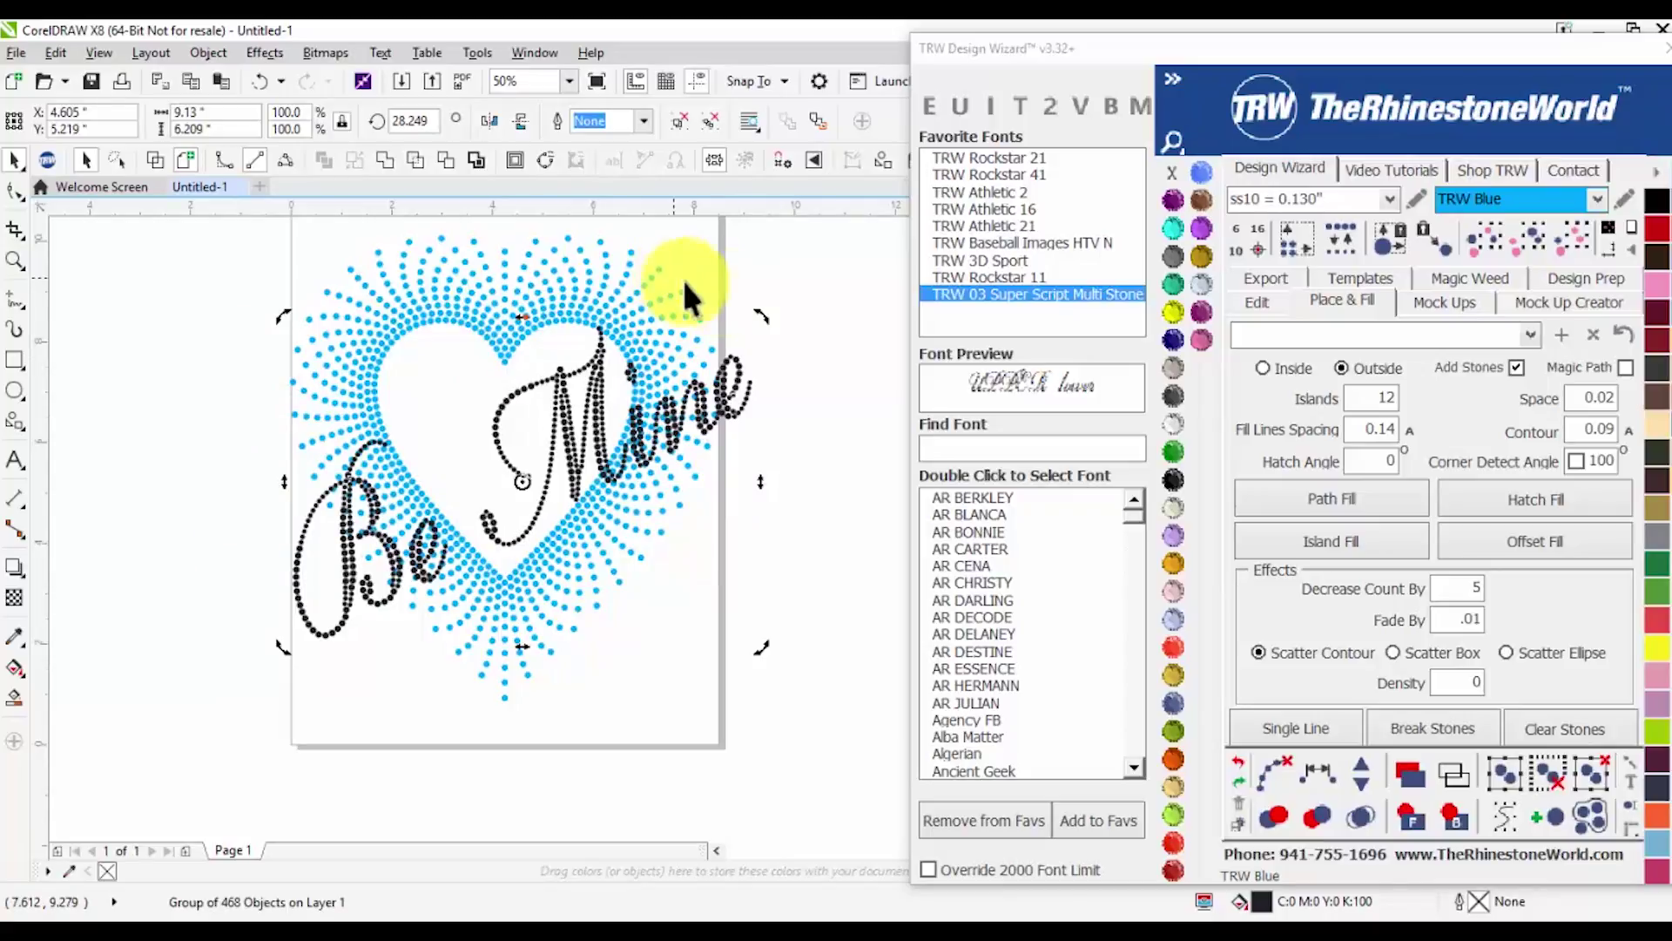
drag(798, 410, 796, 446)
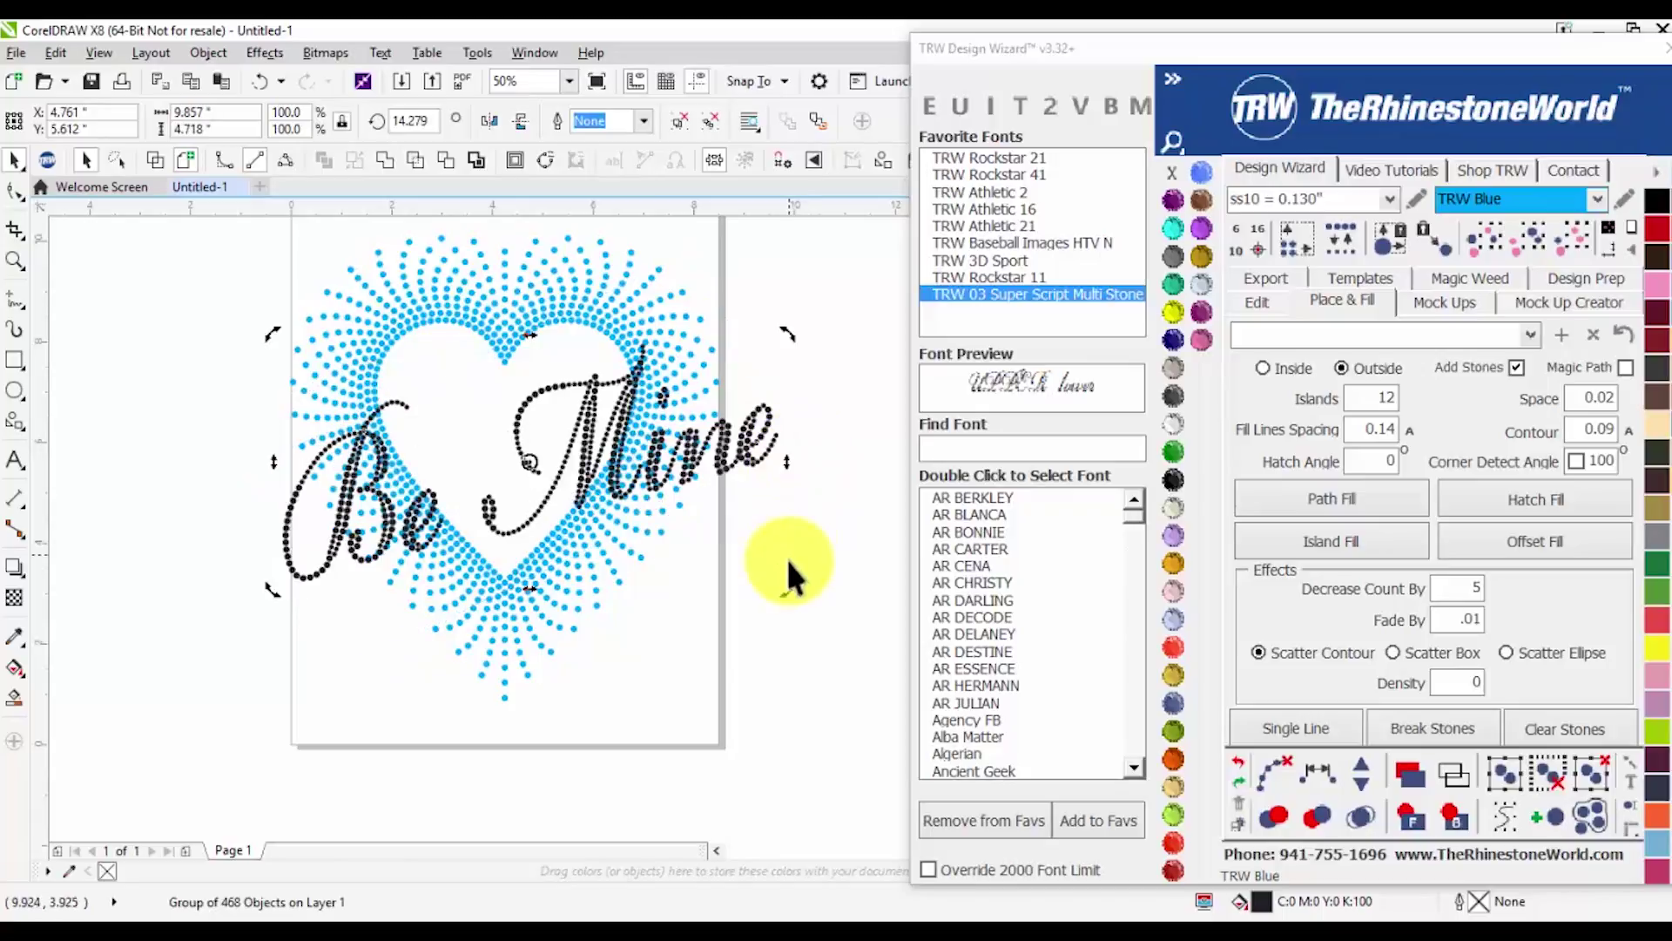
drag(787, 588, 795, 504)
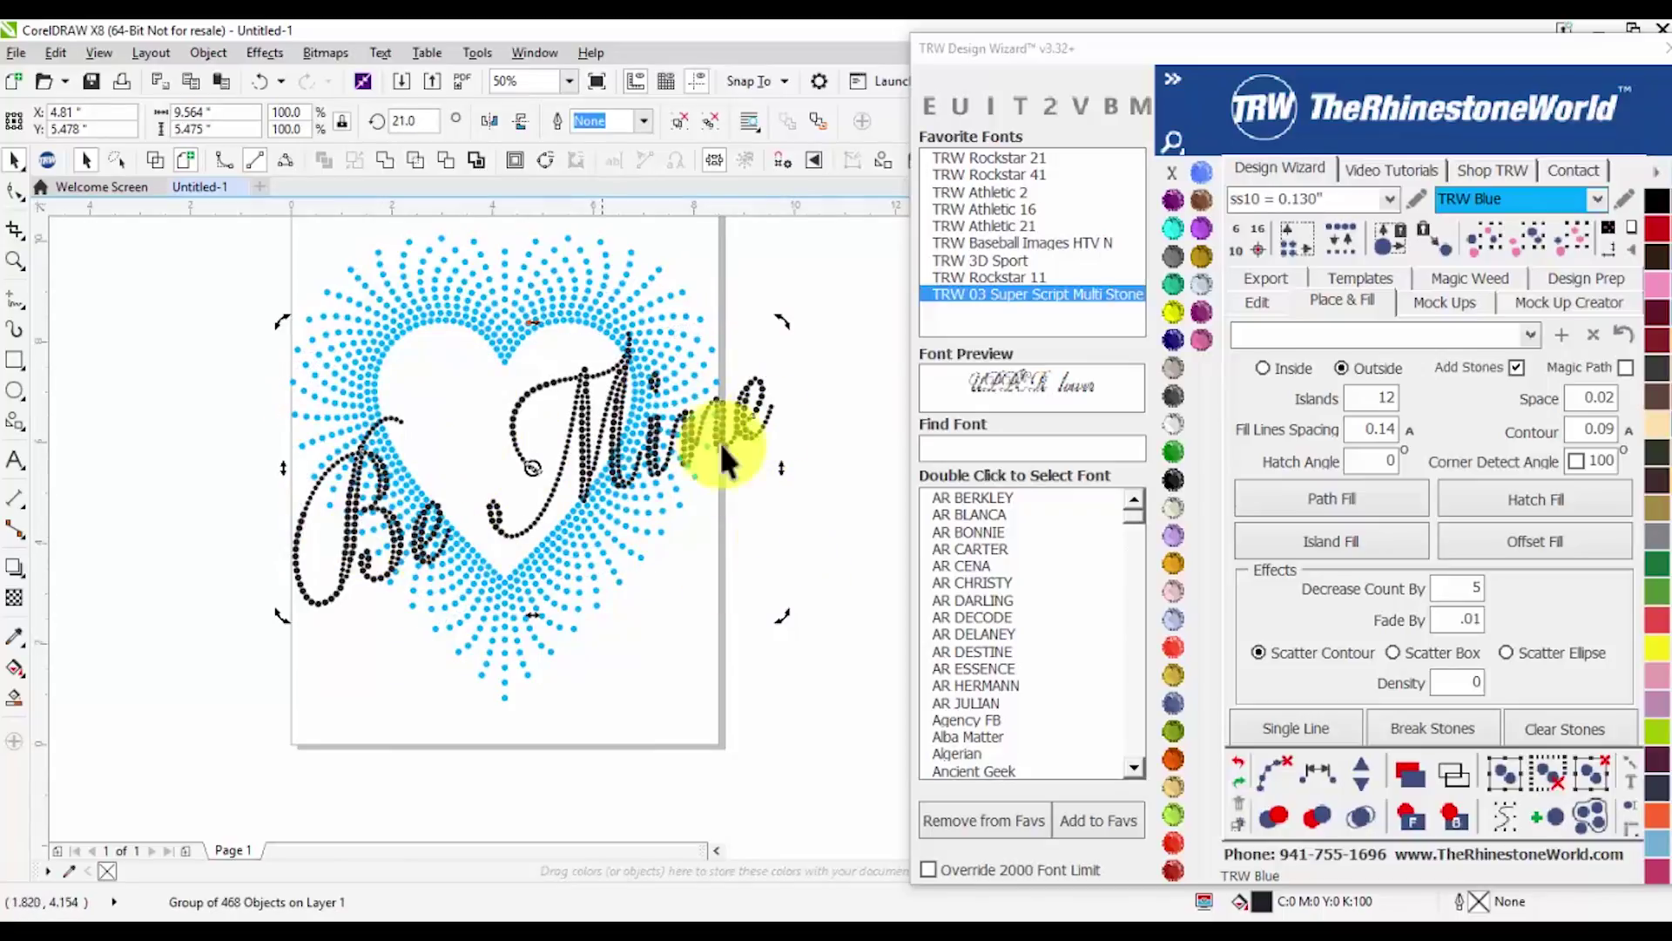
drag(744, 370, 812, 504)
key(ctrl+z)
key(ctrl+z)
key(ctrl+z)
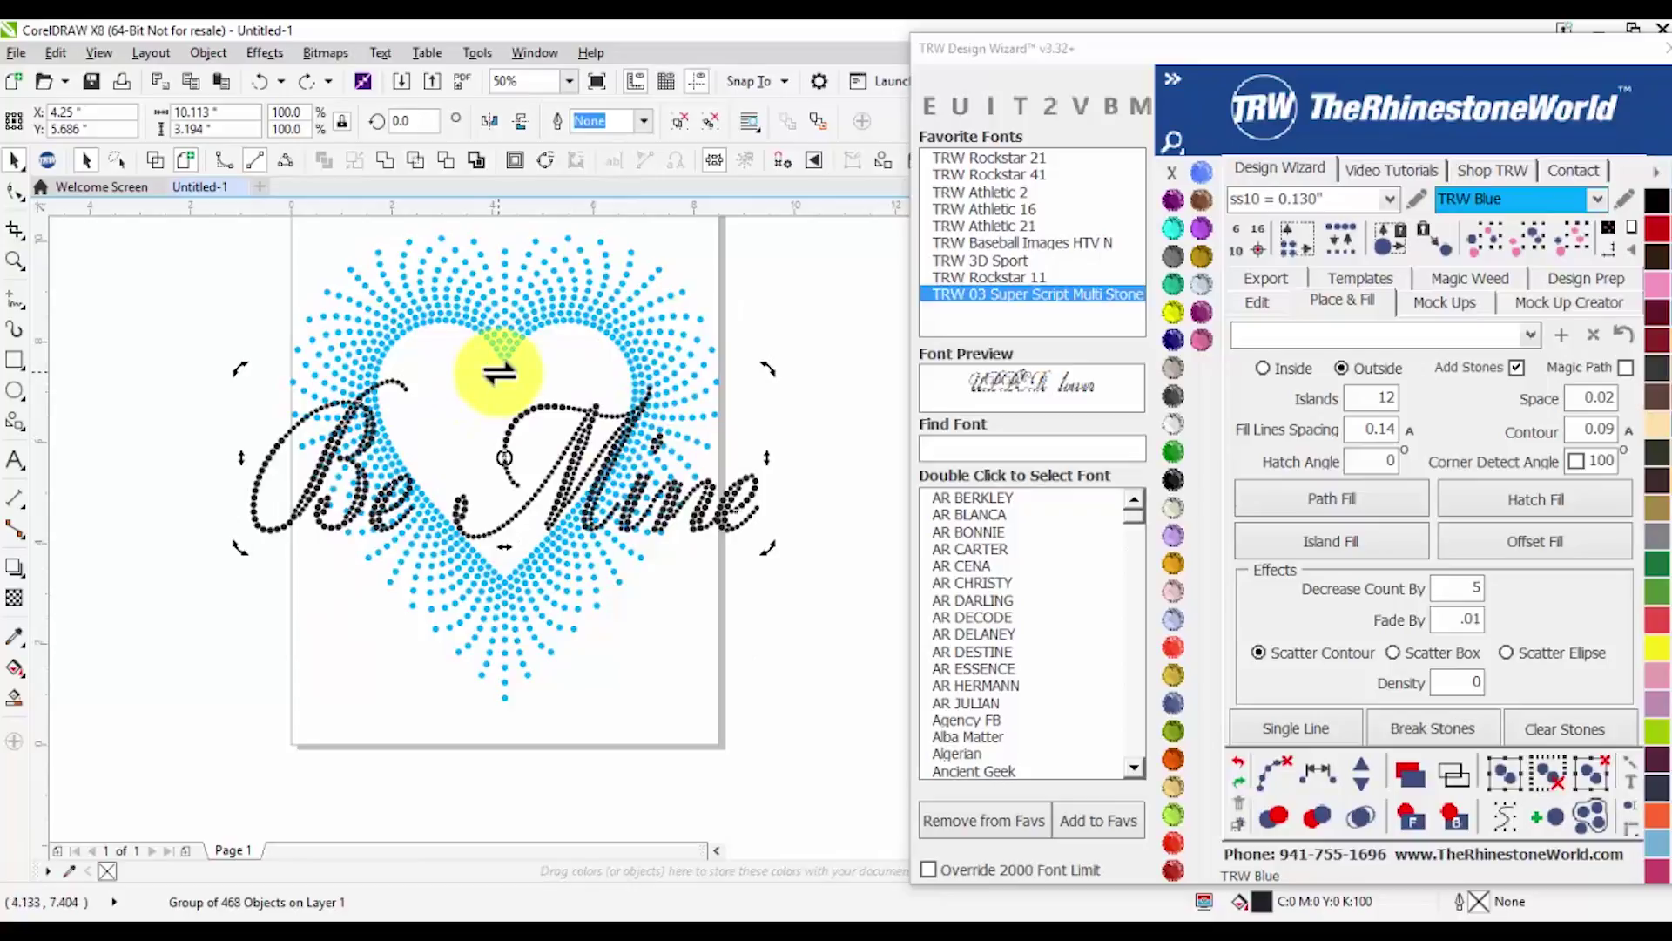
drag(766, 457, 762, 499)
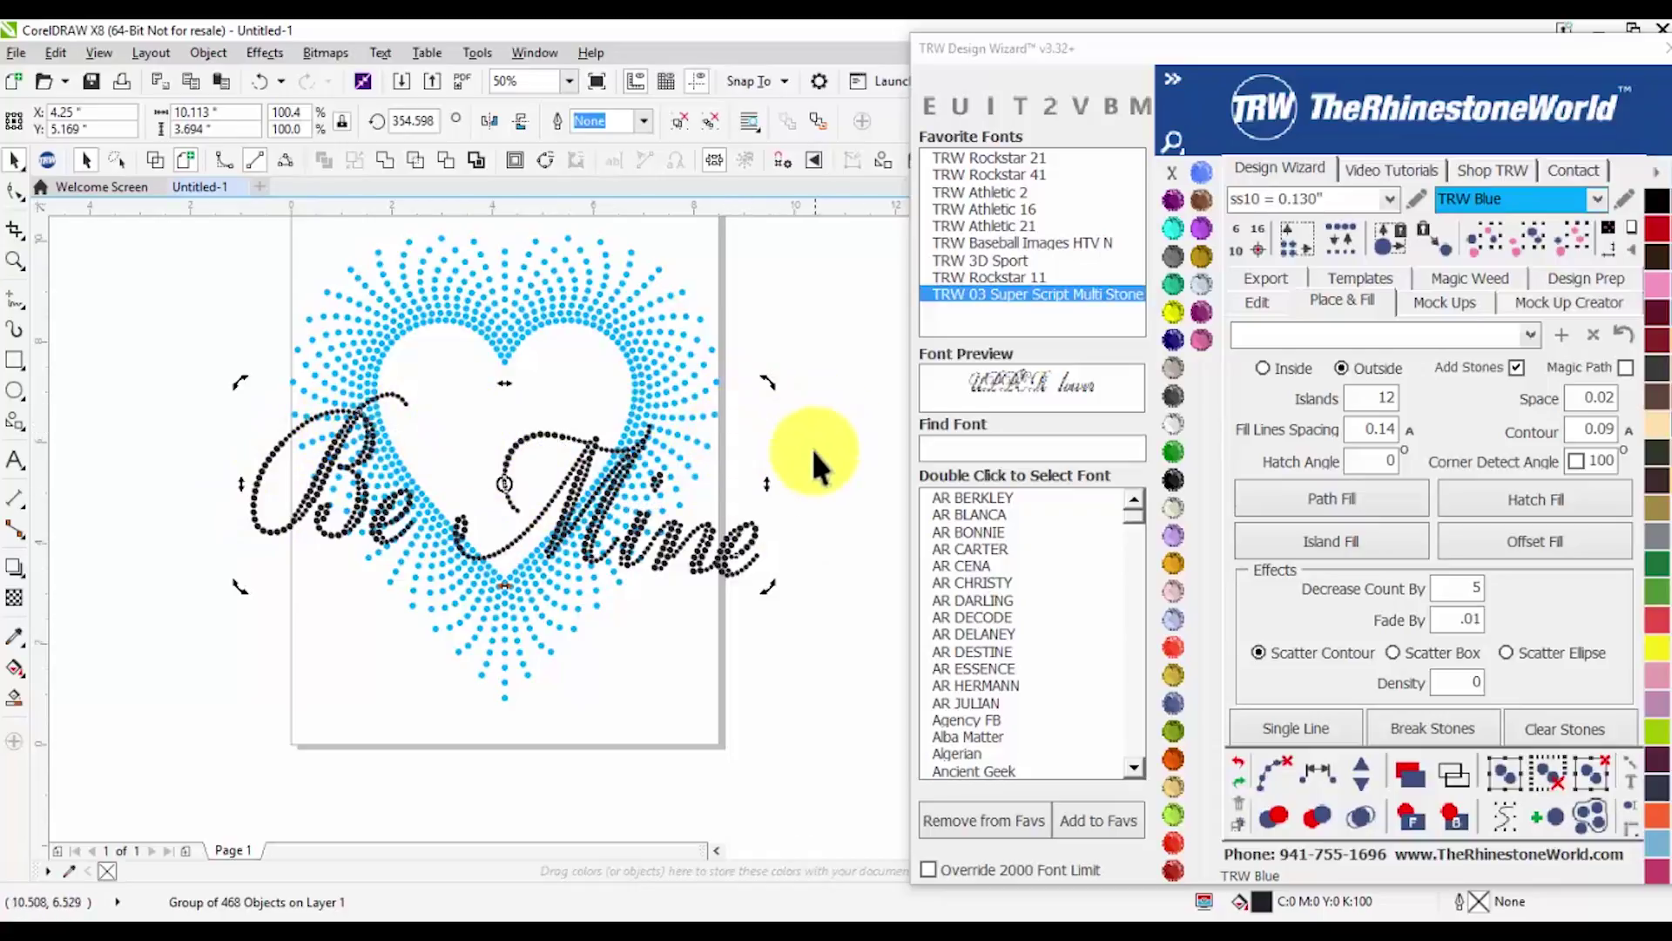
key(ctrl+z)
Rotate the "Be Mine" lettering about 25 degrees counterclockwise across the heart and deselect it
drag(771, 364, 761, 315)
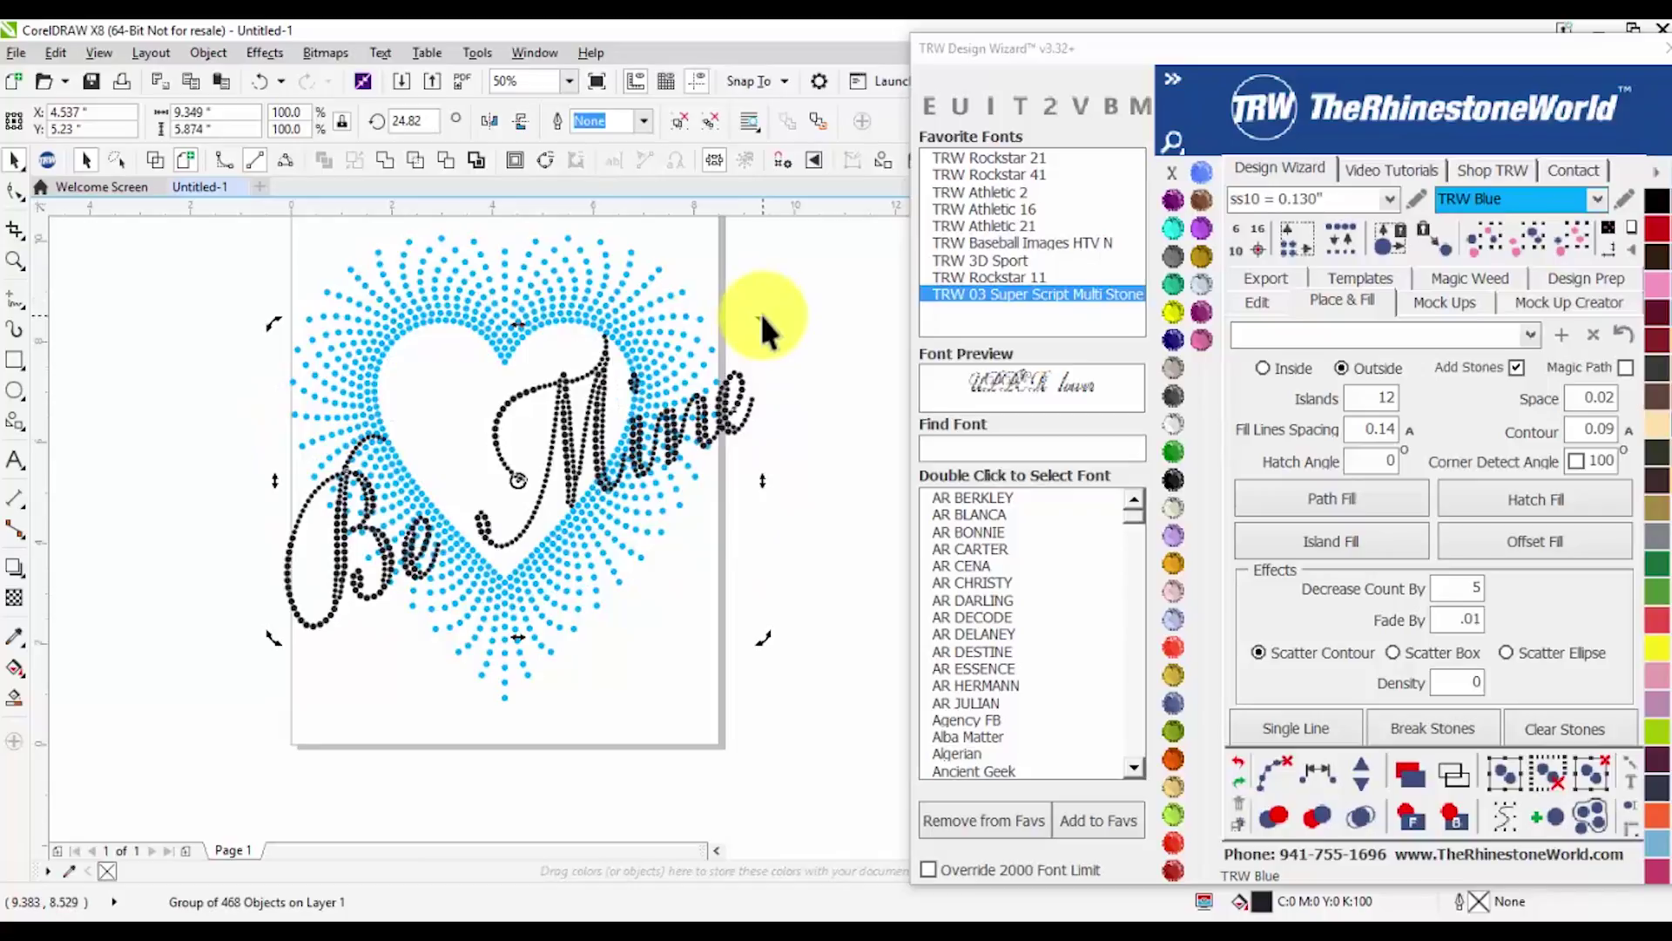
click(788, 414)
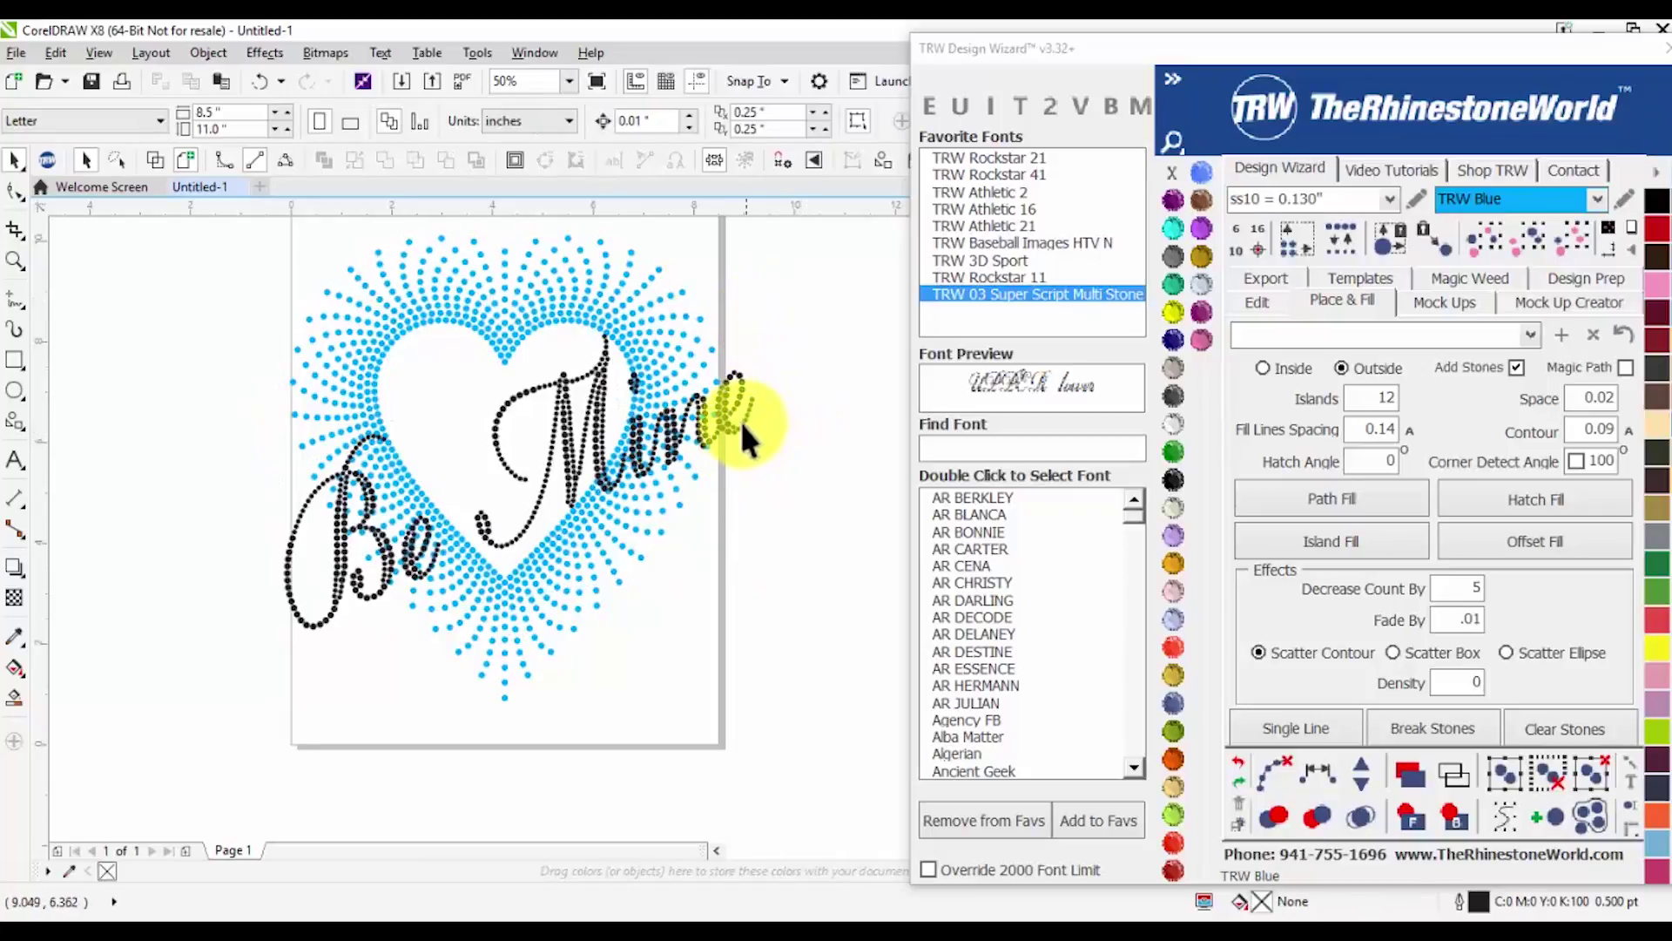
scroll(744, 421, down, 2)
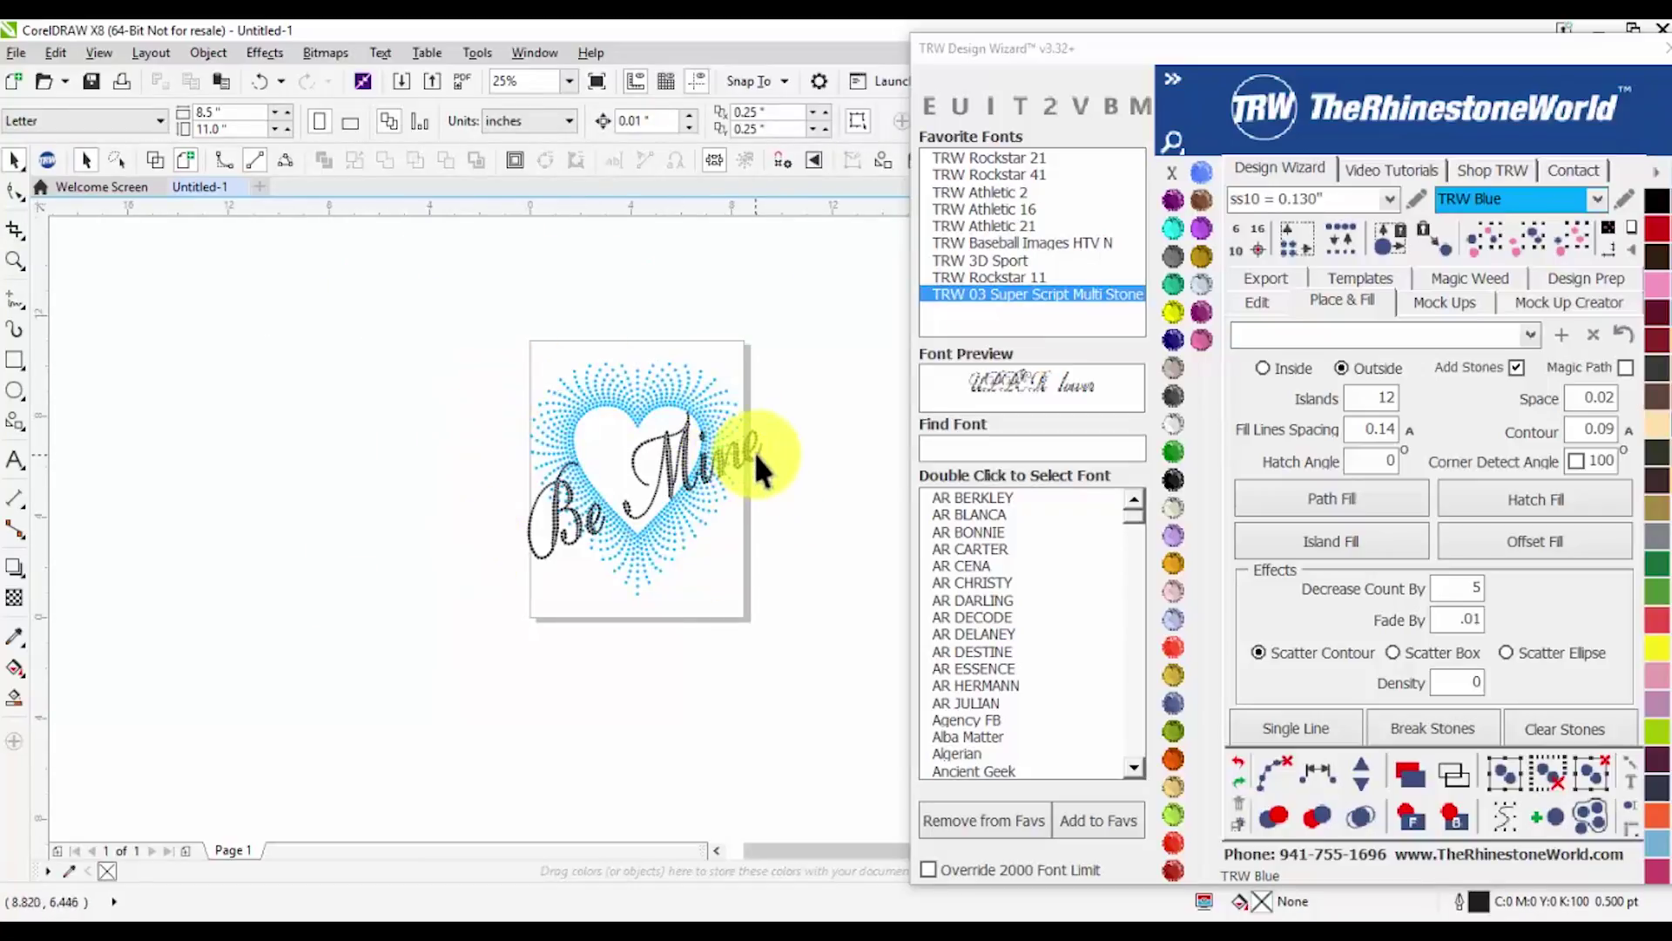
Centre the "Be Mine" lettering on the page, shift it about 0.23 inches to the right and deselect it
click(755, 447)
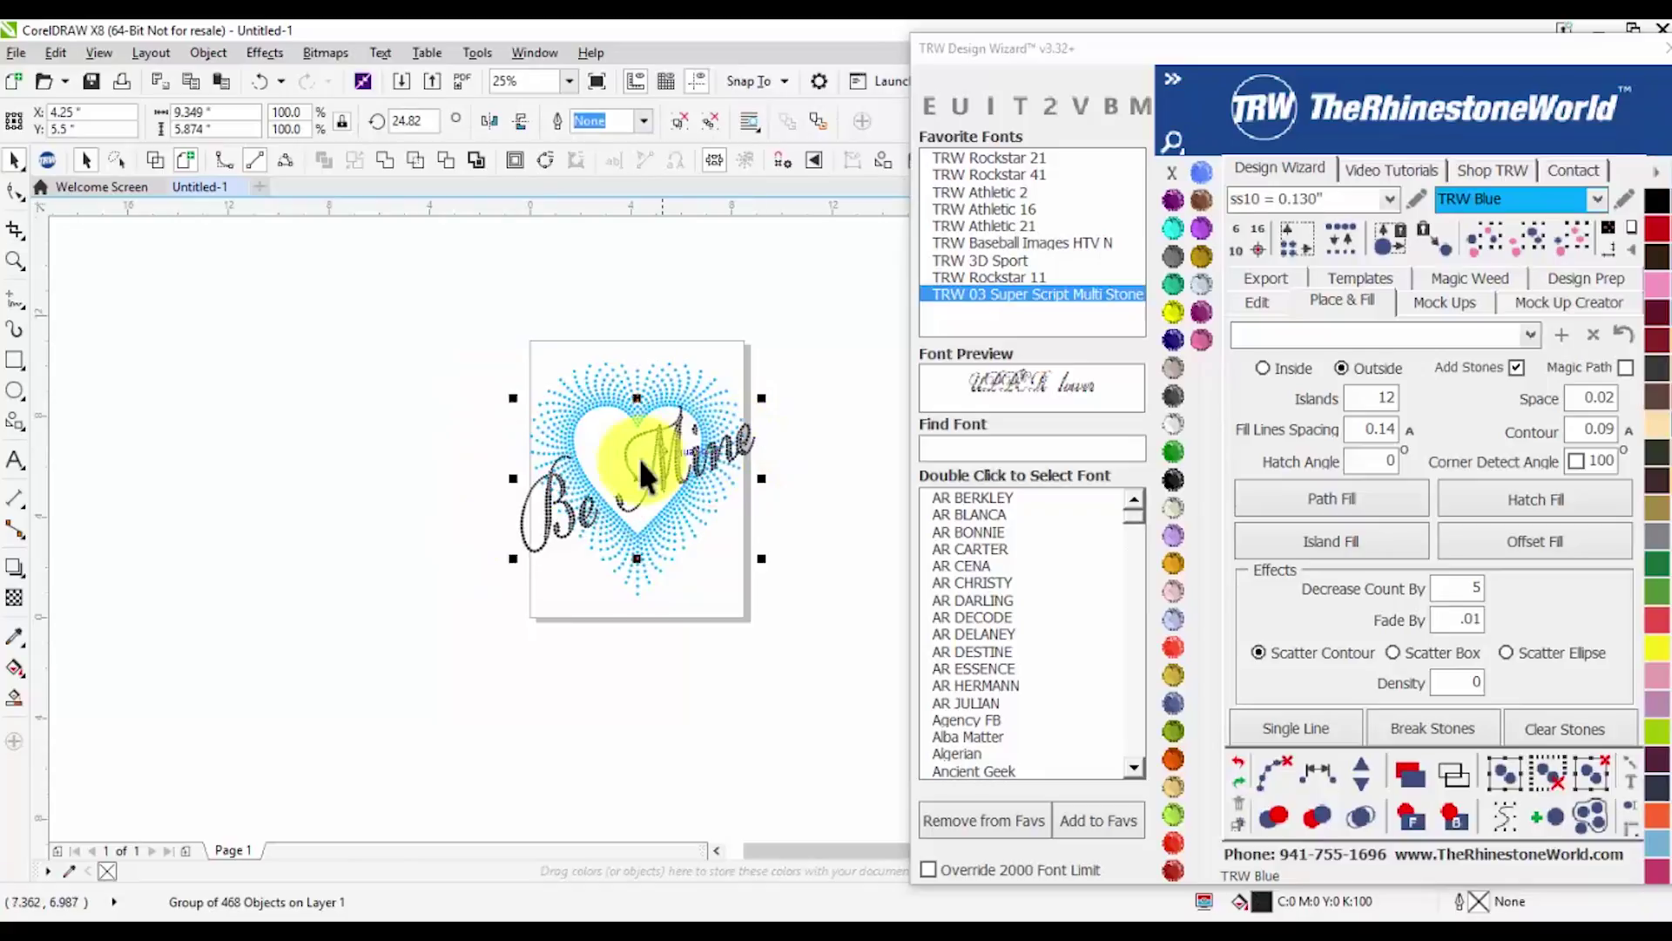
key(p)
scroll(659, 466, up, 2)
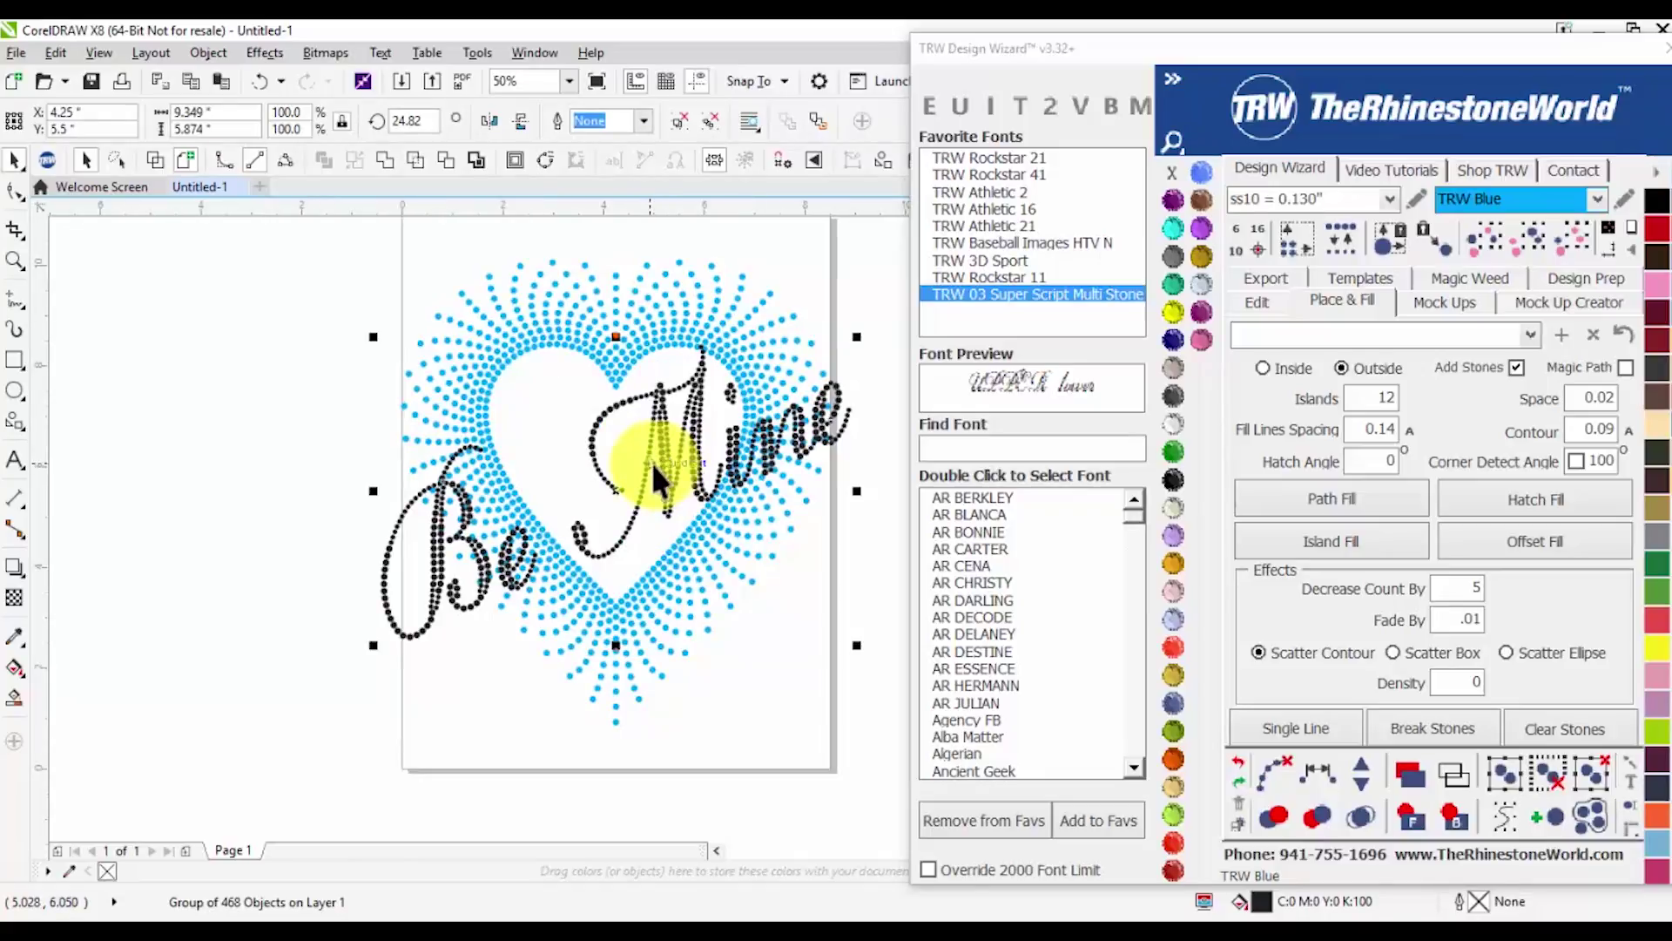
drag(647, 461, 657, 454)
click(305, 479)
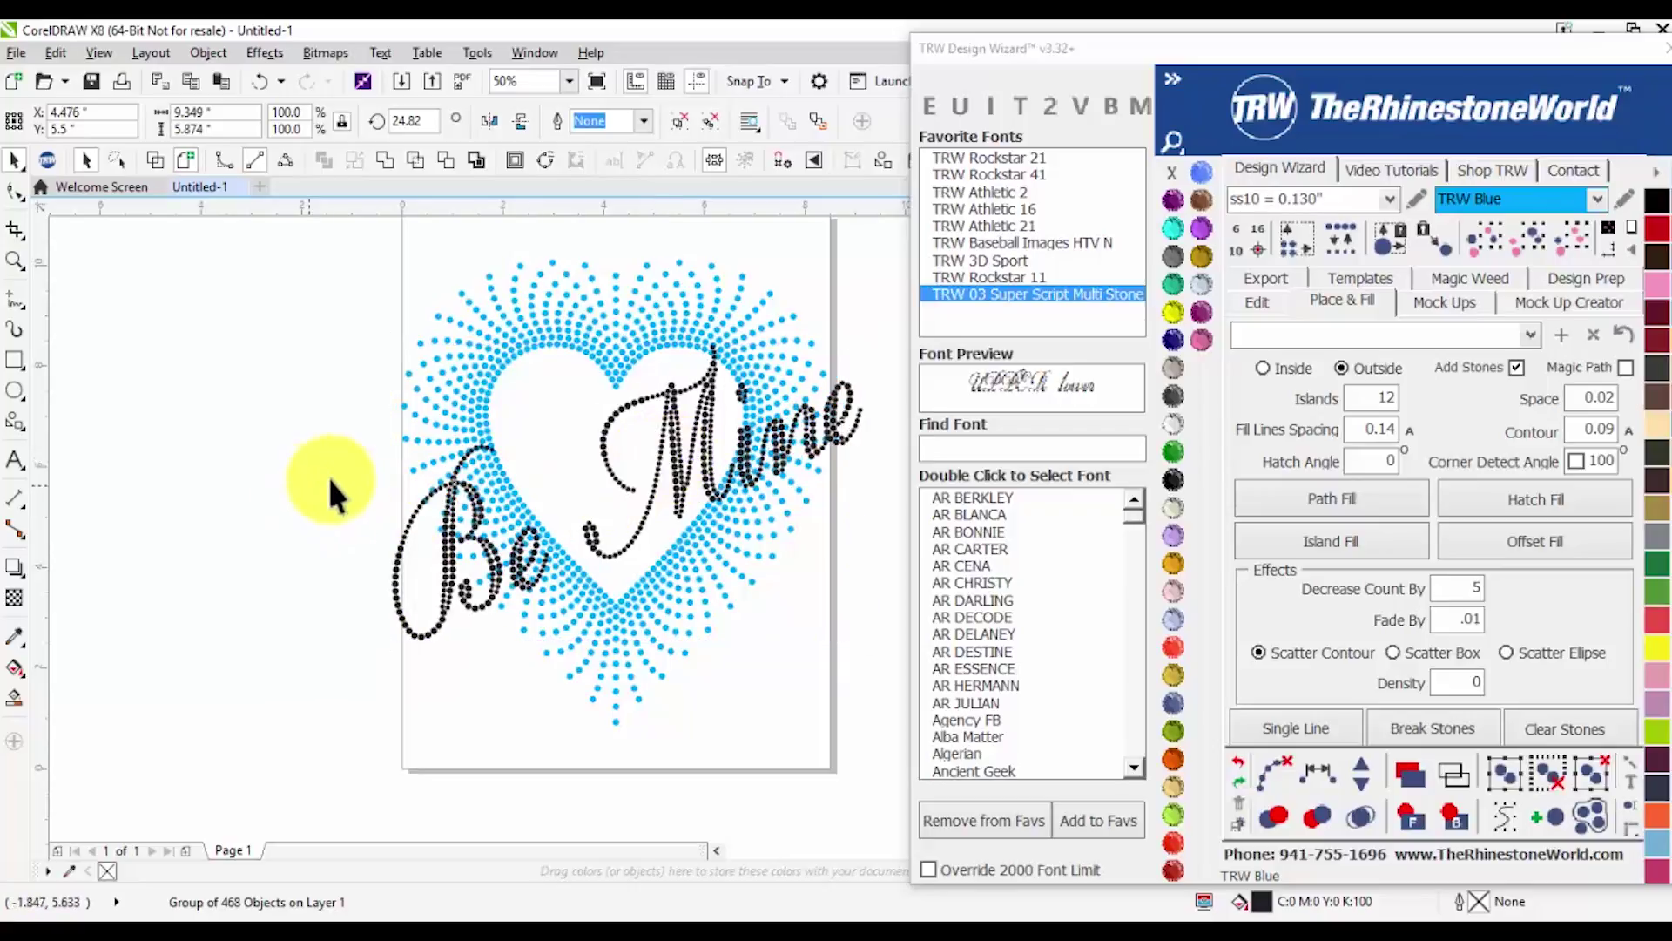
Examine where the "Be Mine" lettering overlaps the blue heart stones, especially around the letters of "Mine"
scroll(411, 463, down, 2)
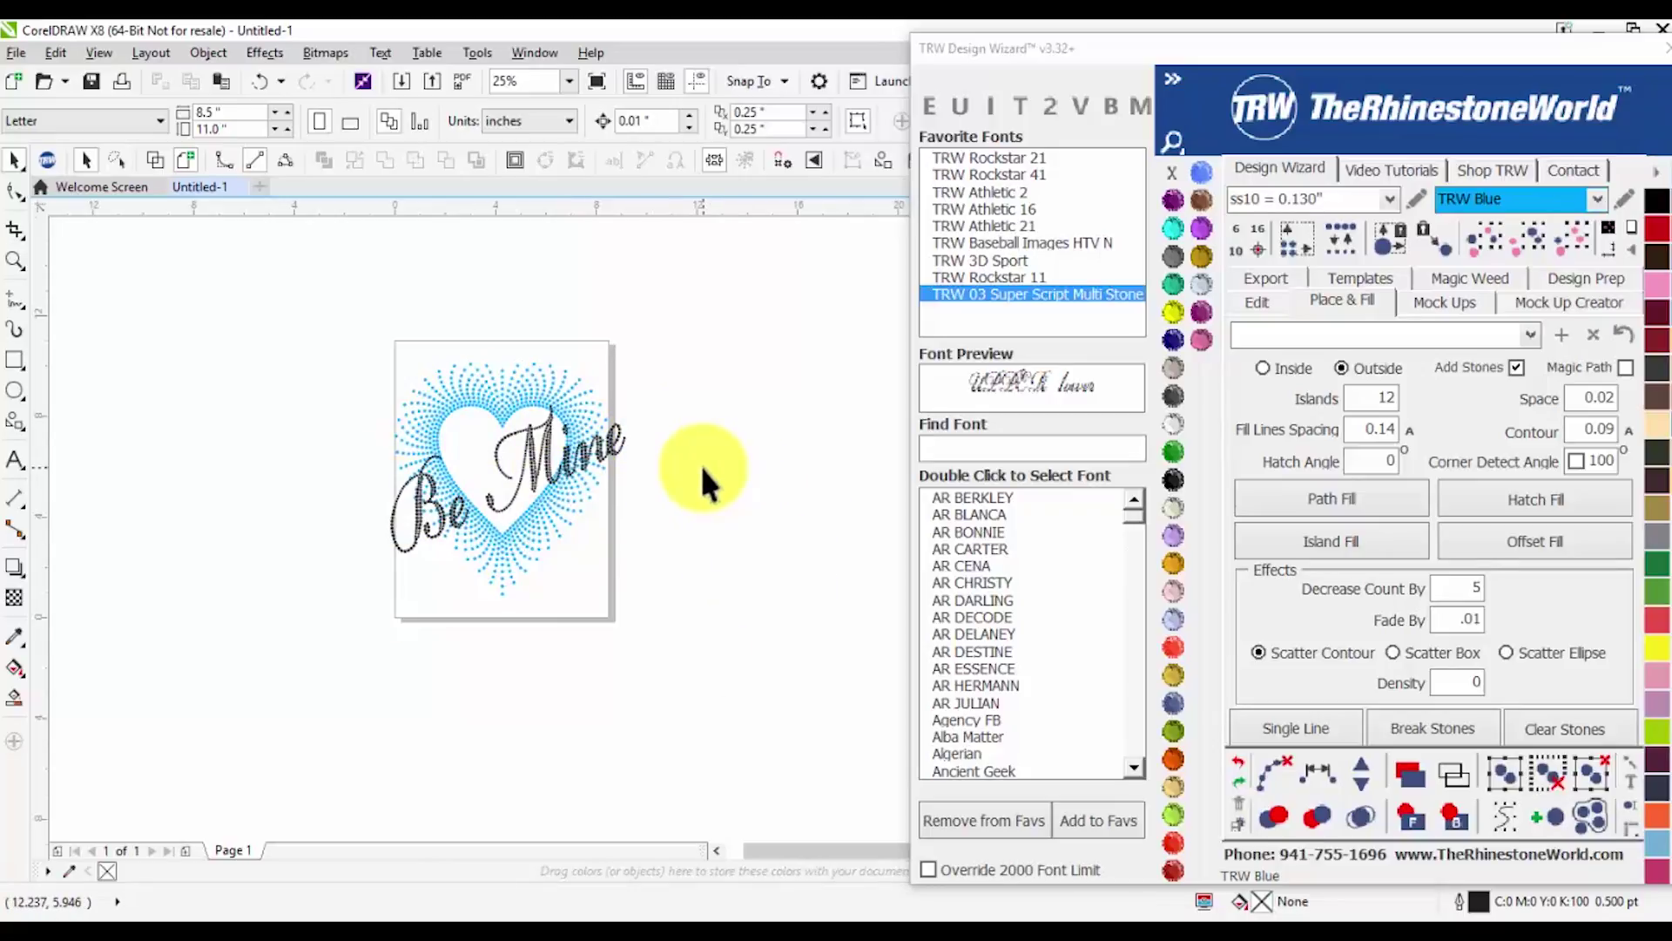
scroll(463, 541, up, 2)
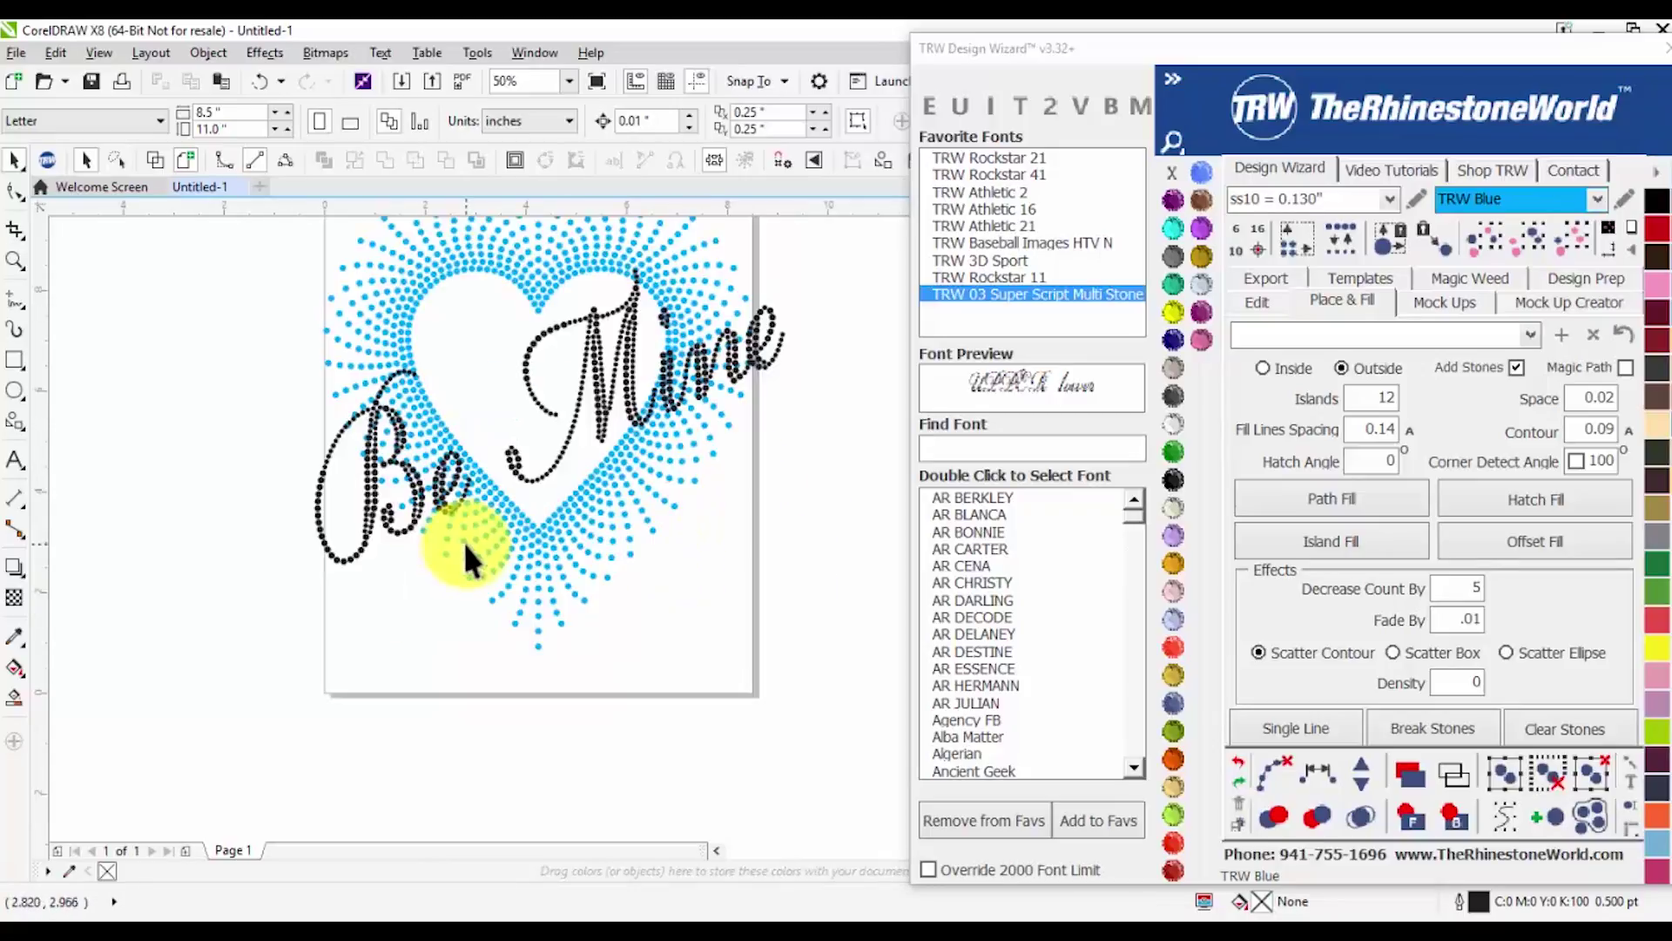
scroll(402, 533, down, 2)
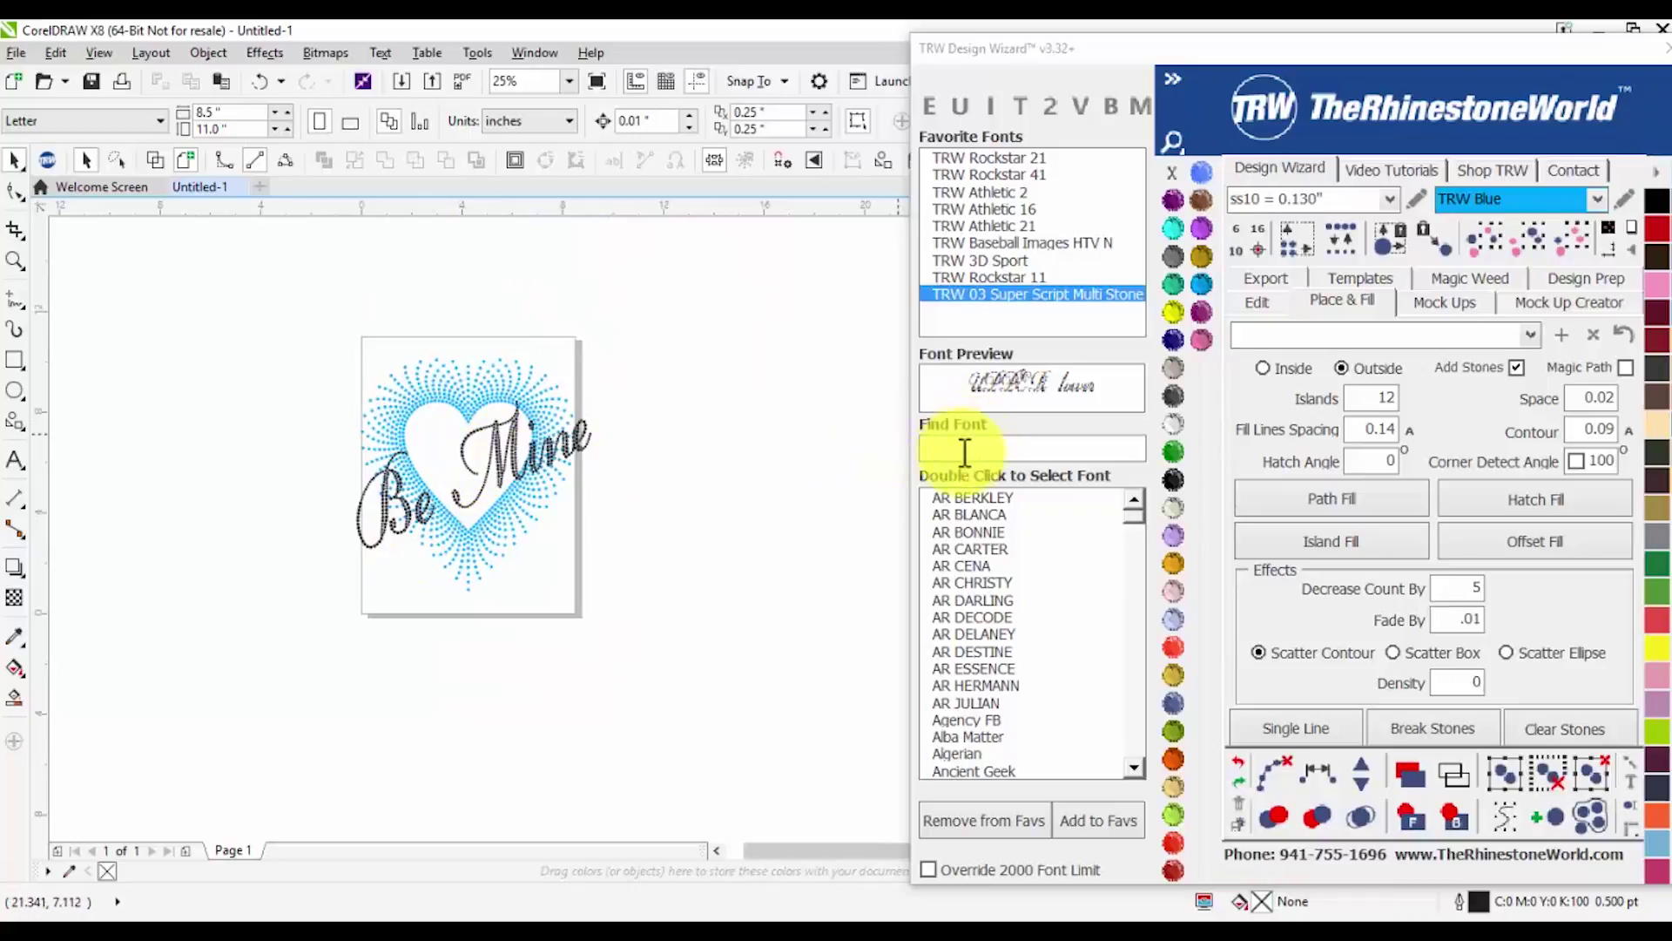
scroll(431, 488, up, 2)
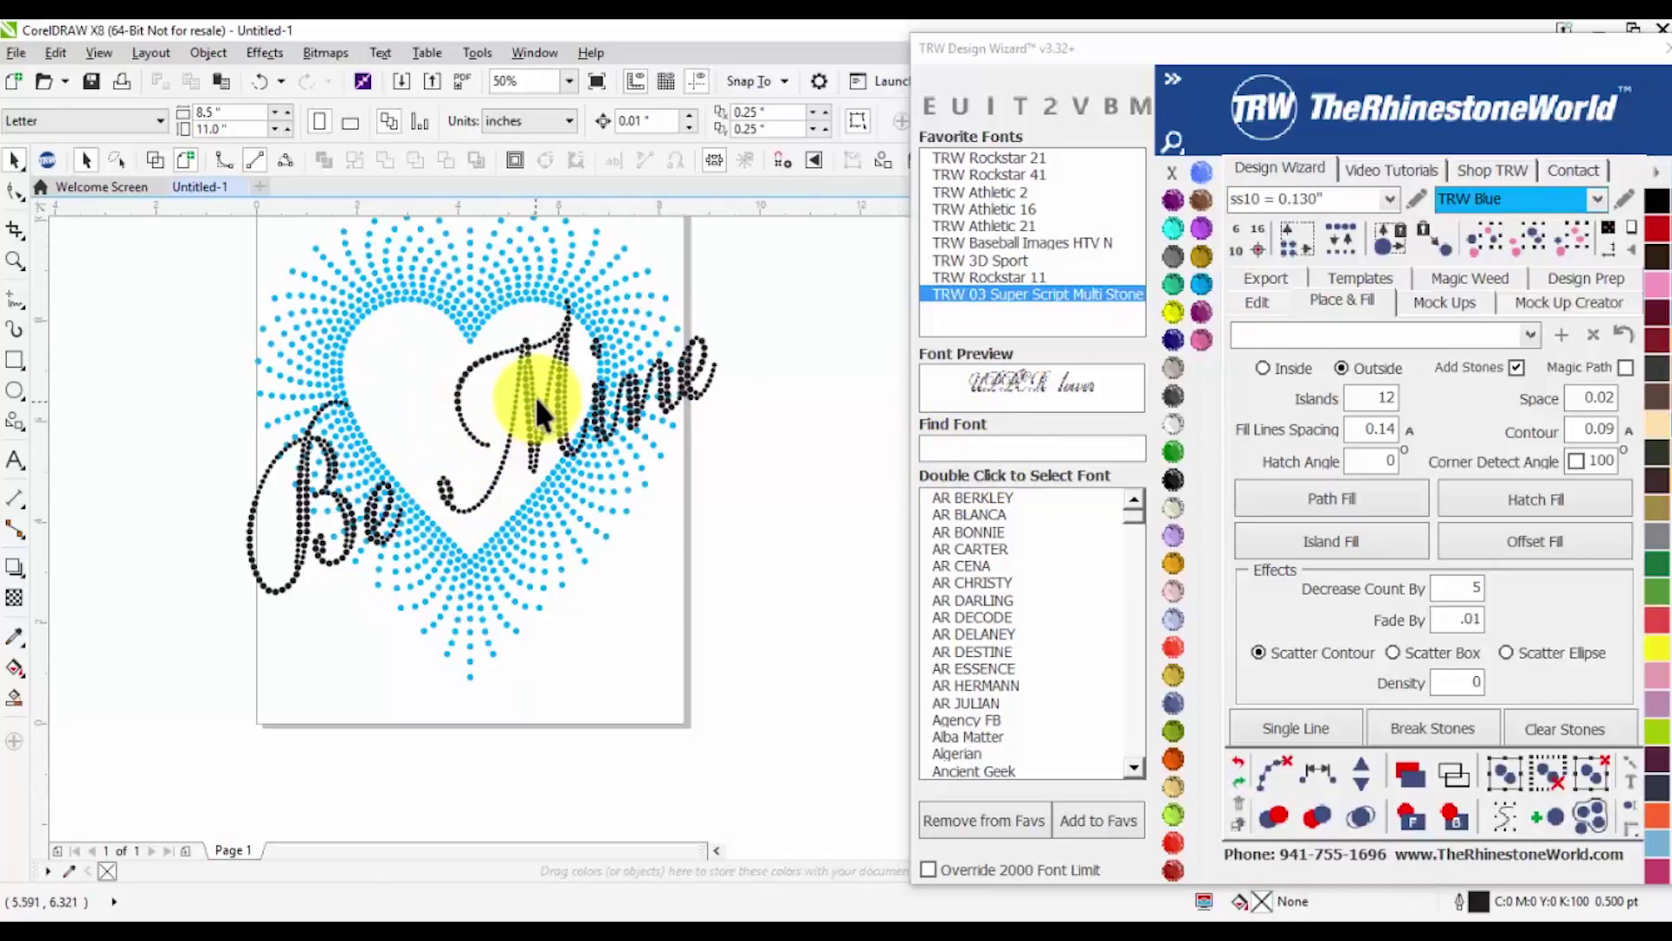
scroll(533, 385, down, 2)
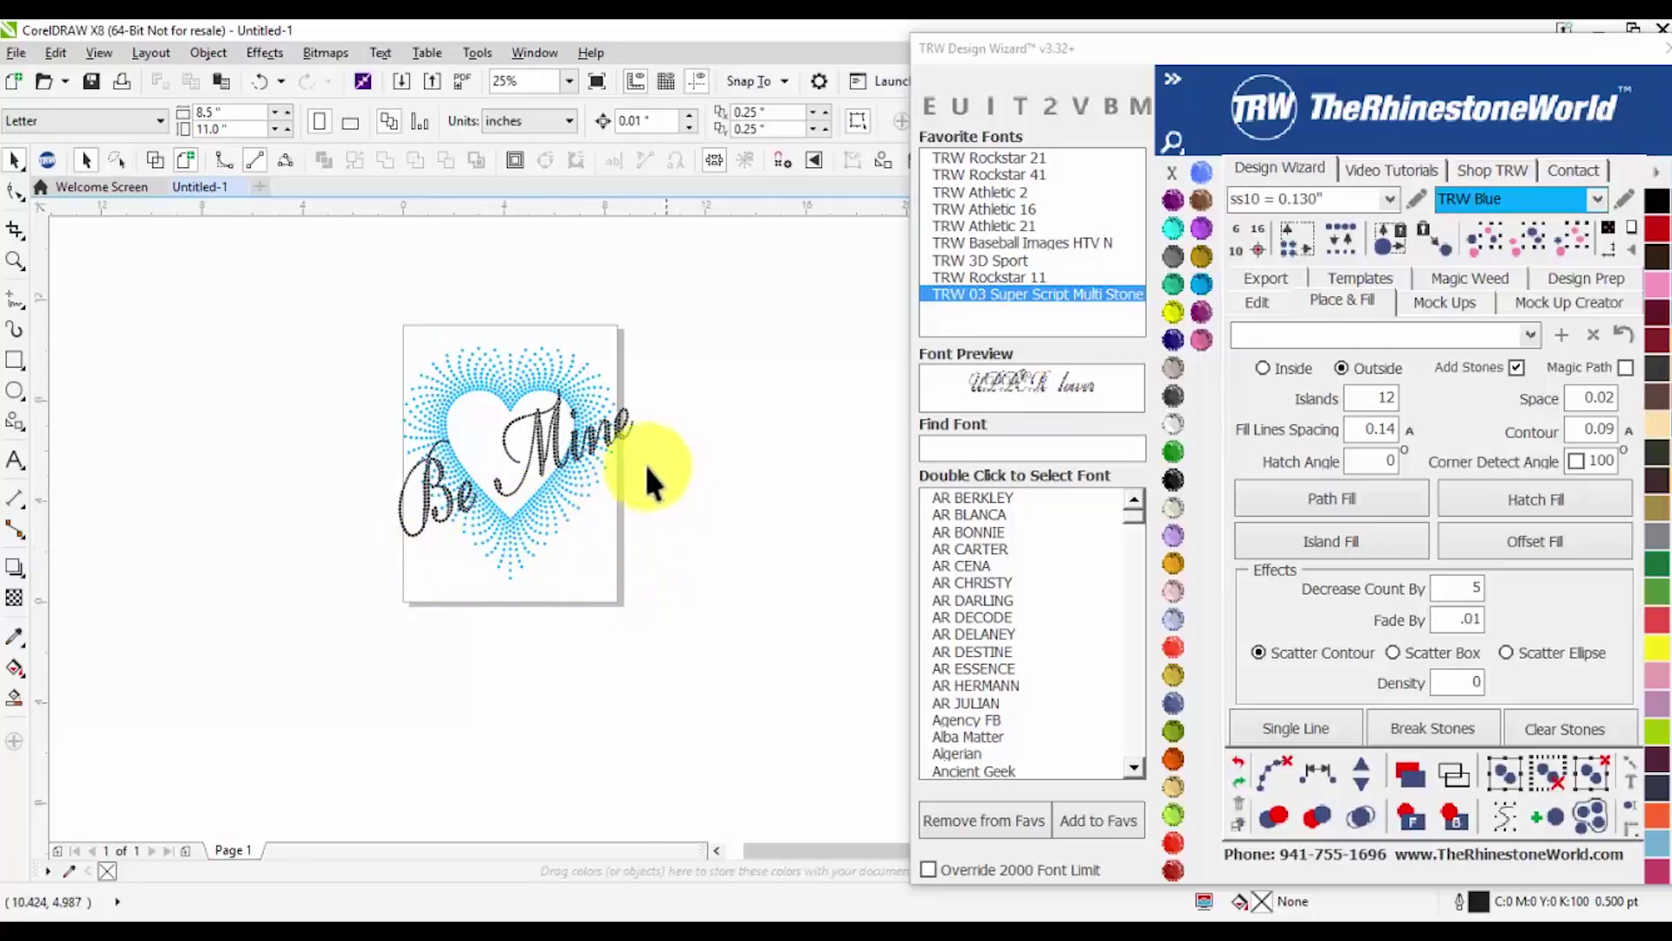
scroll(561, 439, up, 3)
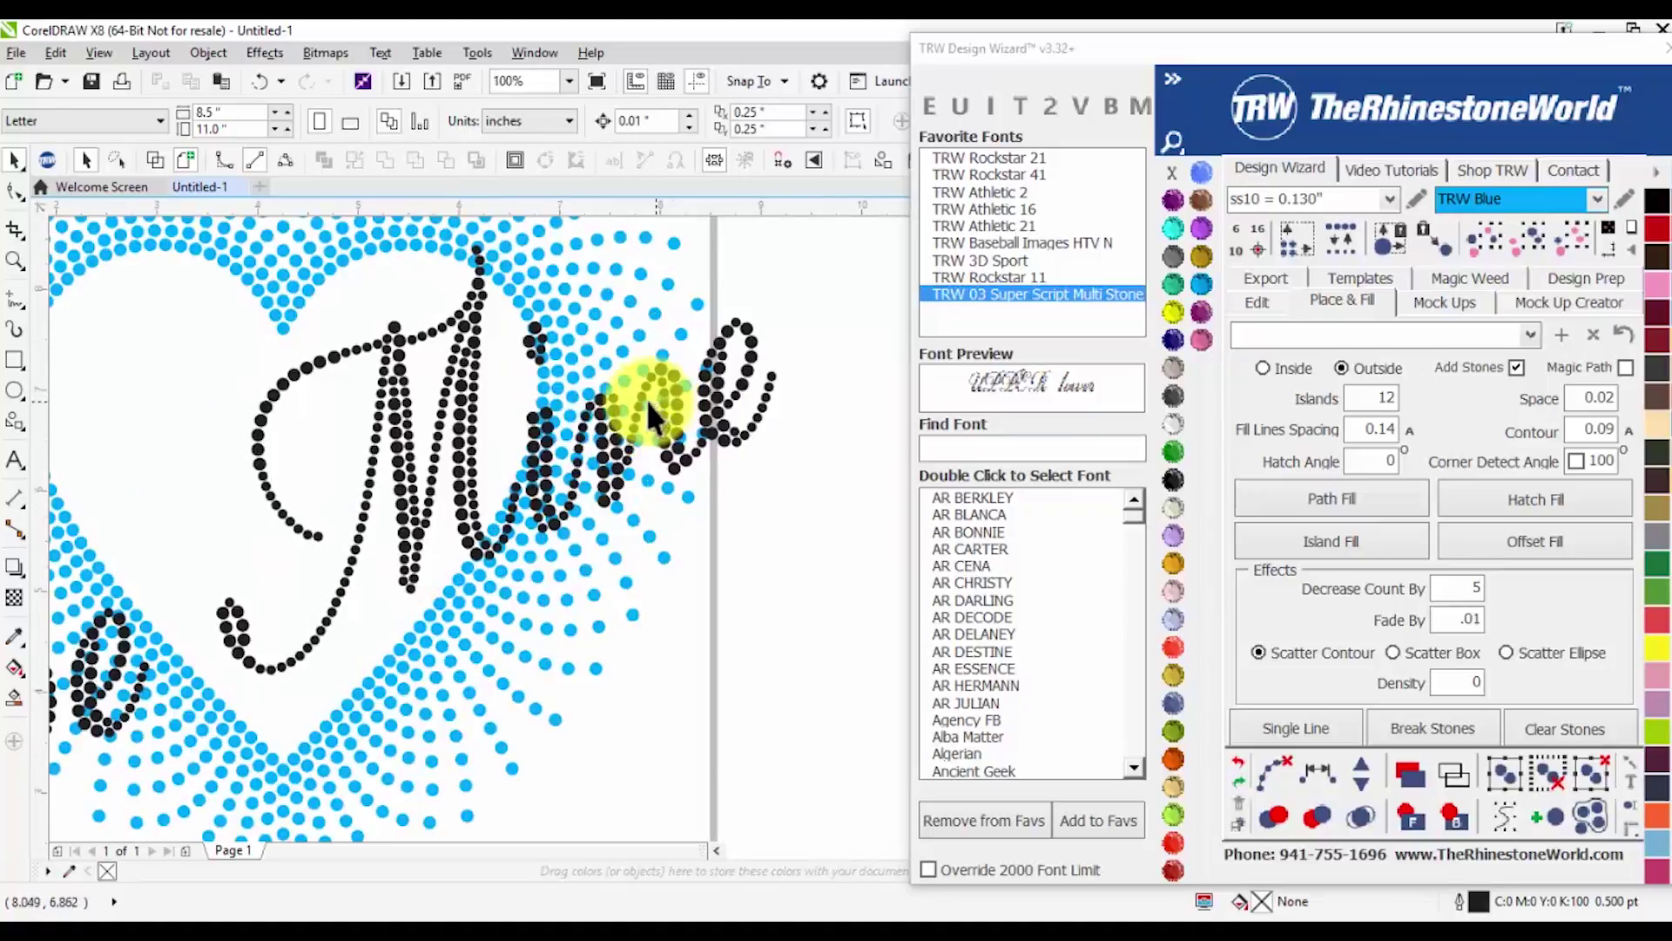
scroll(655, 409, up, 2)
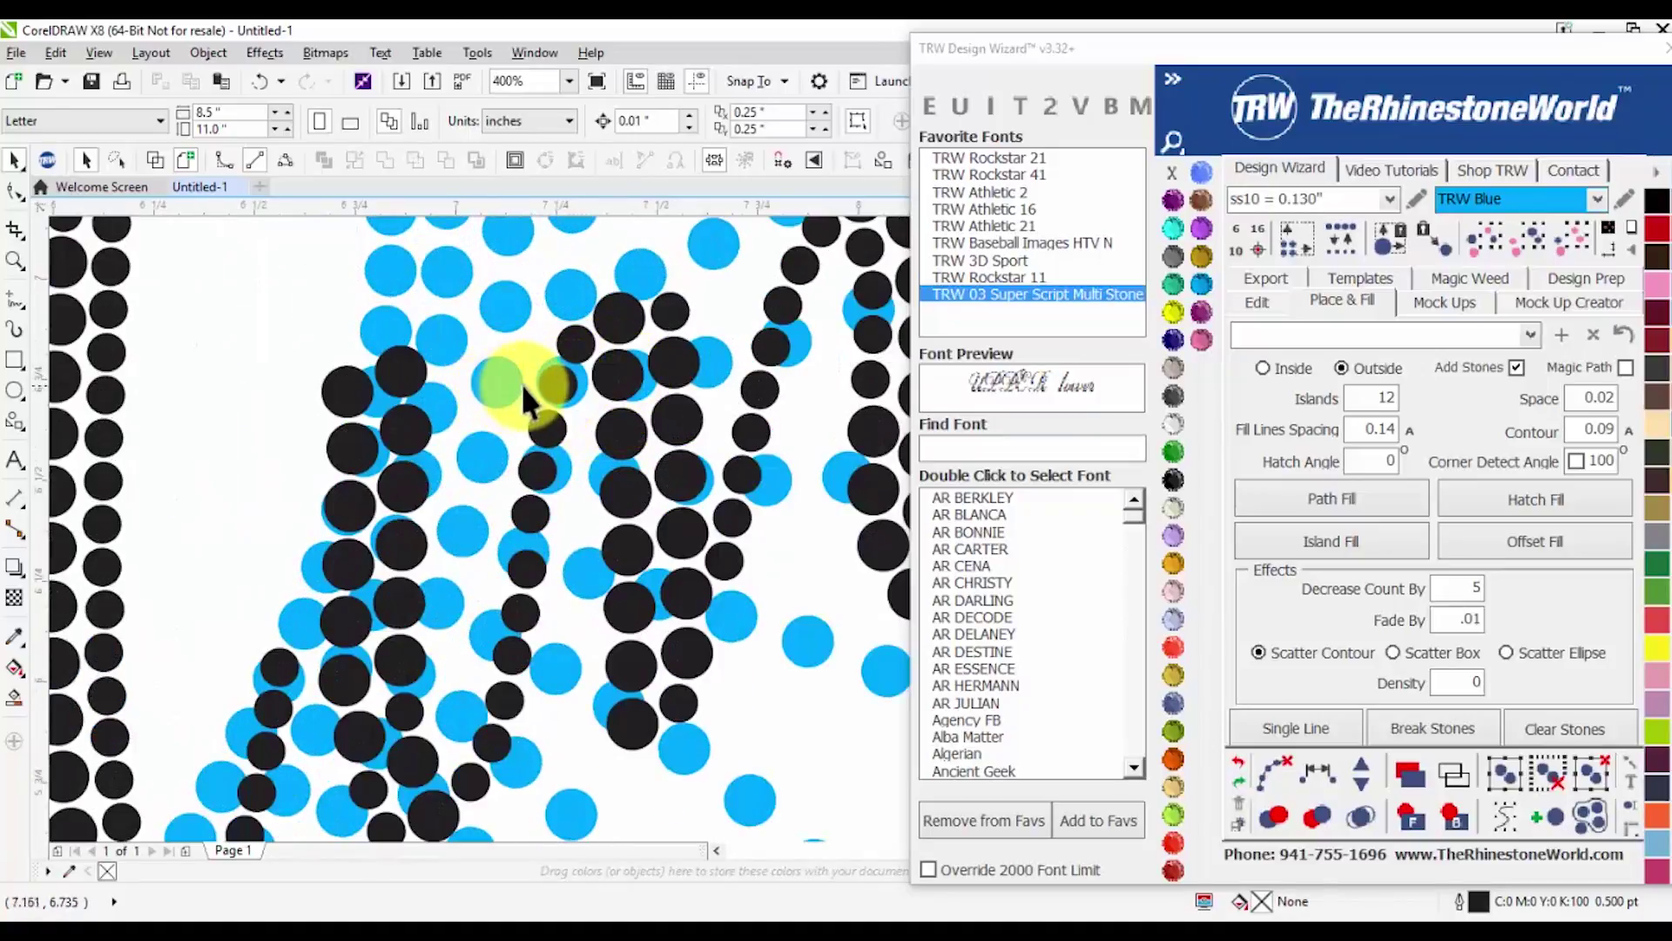
scroll(657, 385, down, 5)
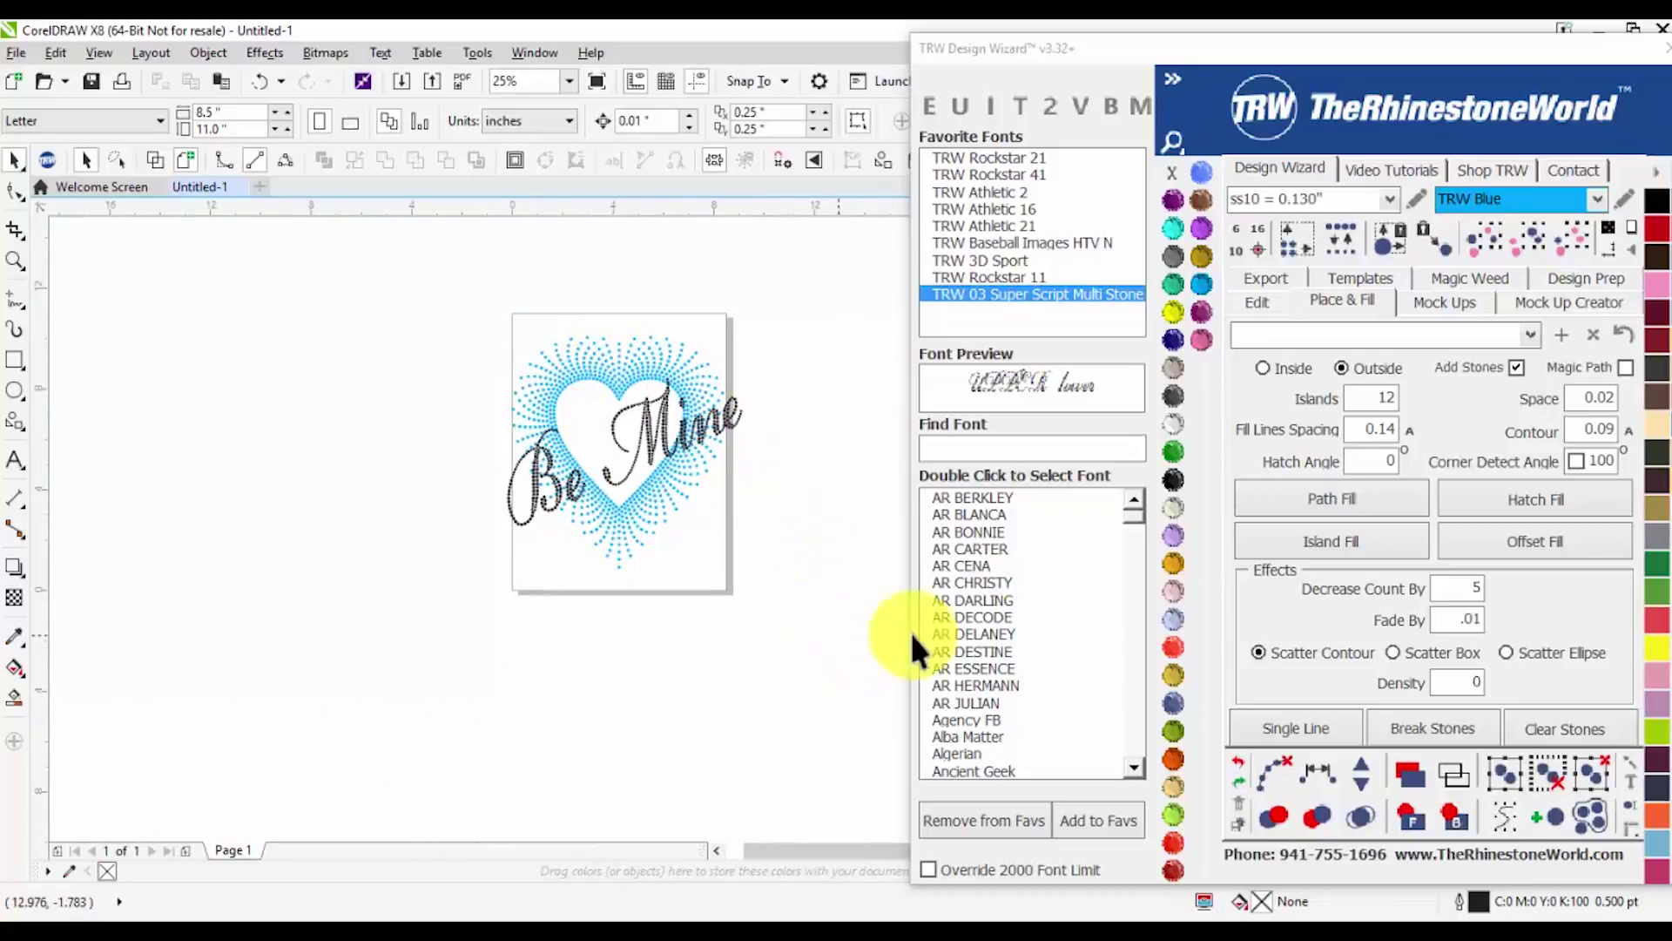
scroll(702, 421, up, 4)
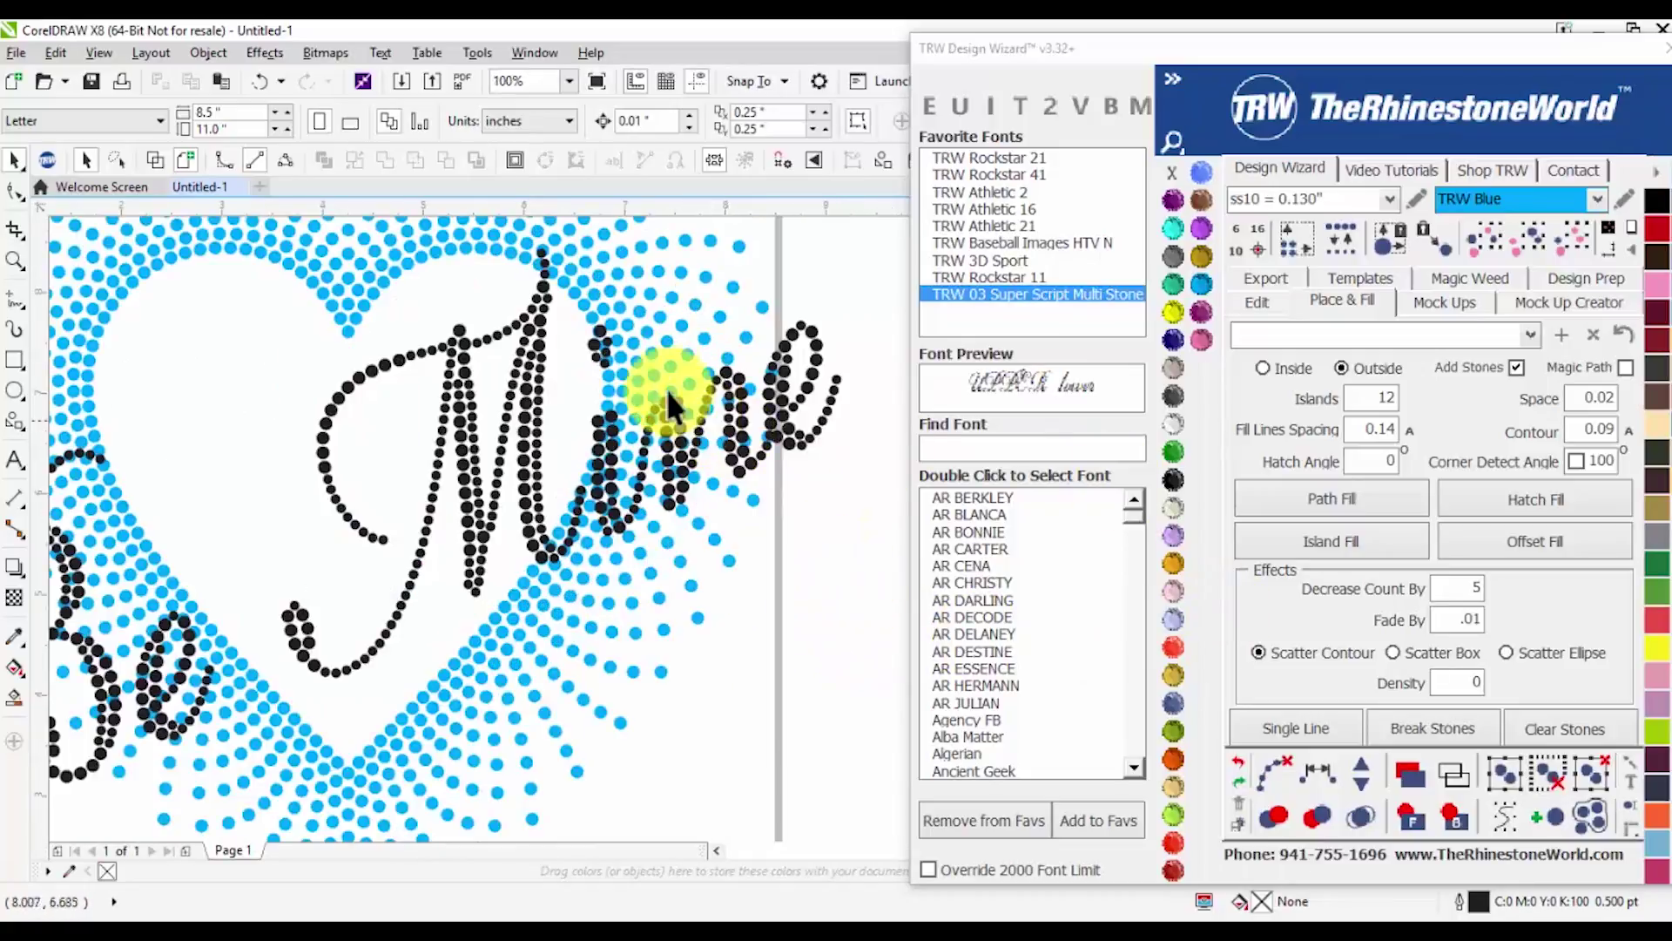
scroll(698, 467, up, 3)
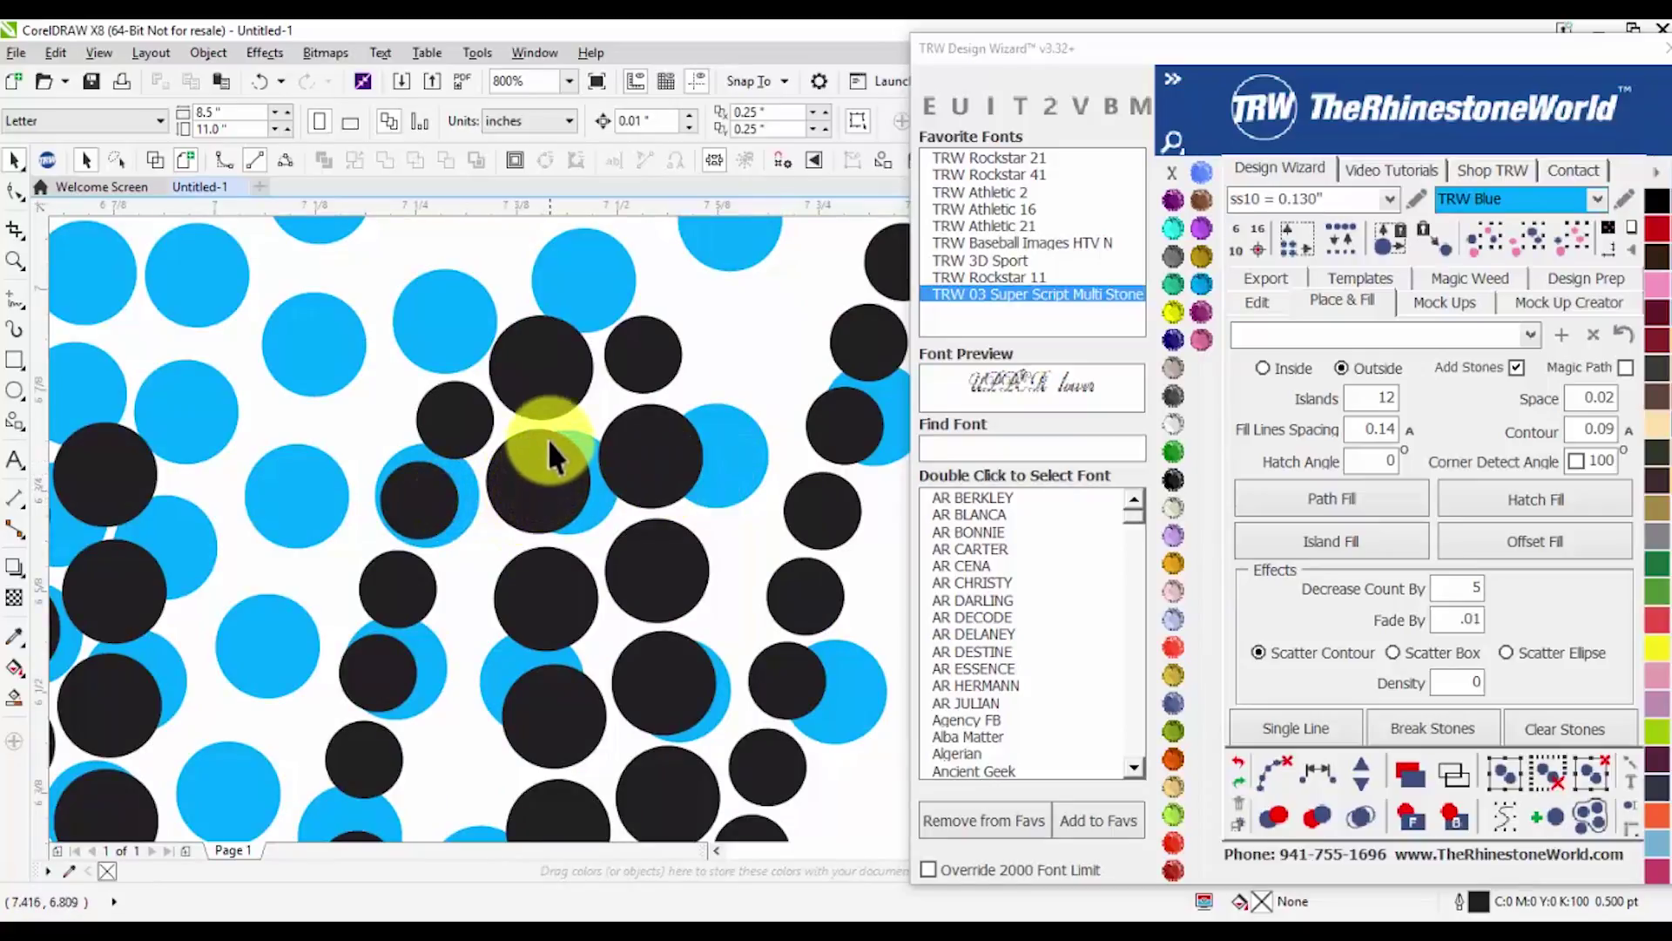
scroll(169, 257, down, 1)
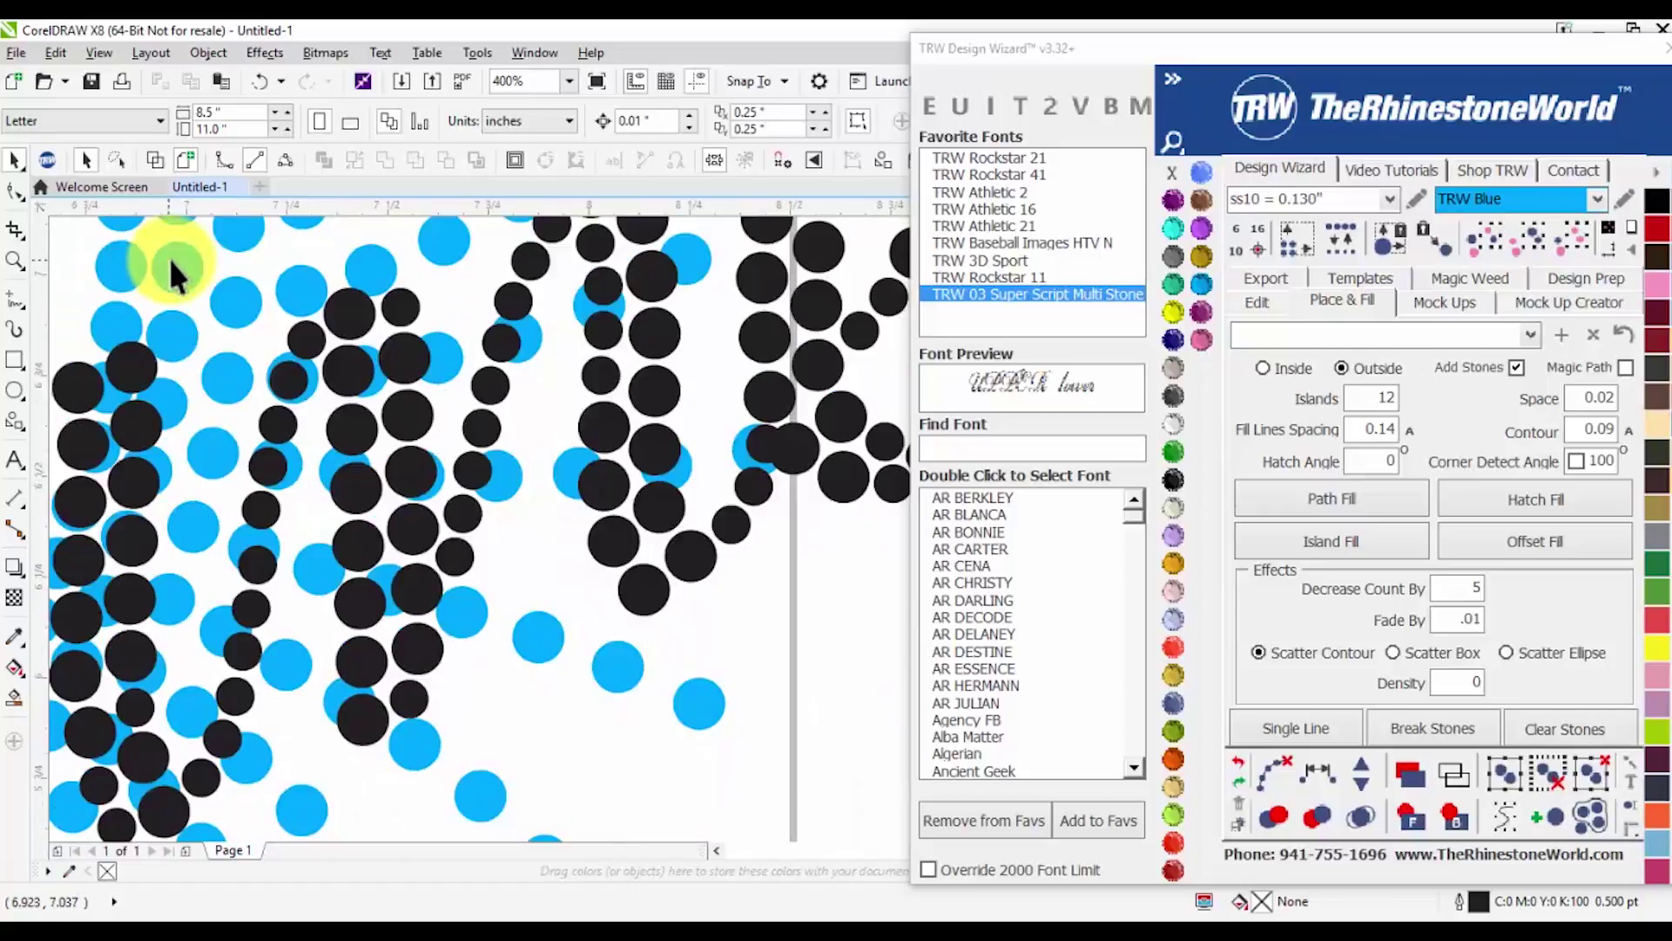
scroll(379, 330, down, 1)
scroll(645, 390, down, 1)
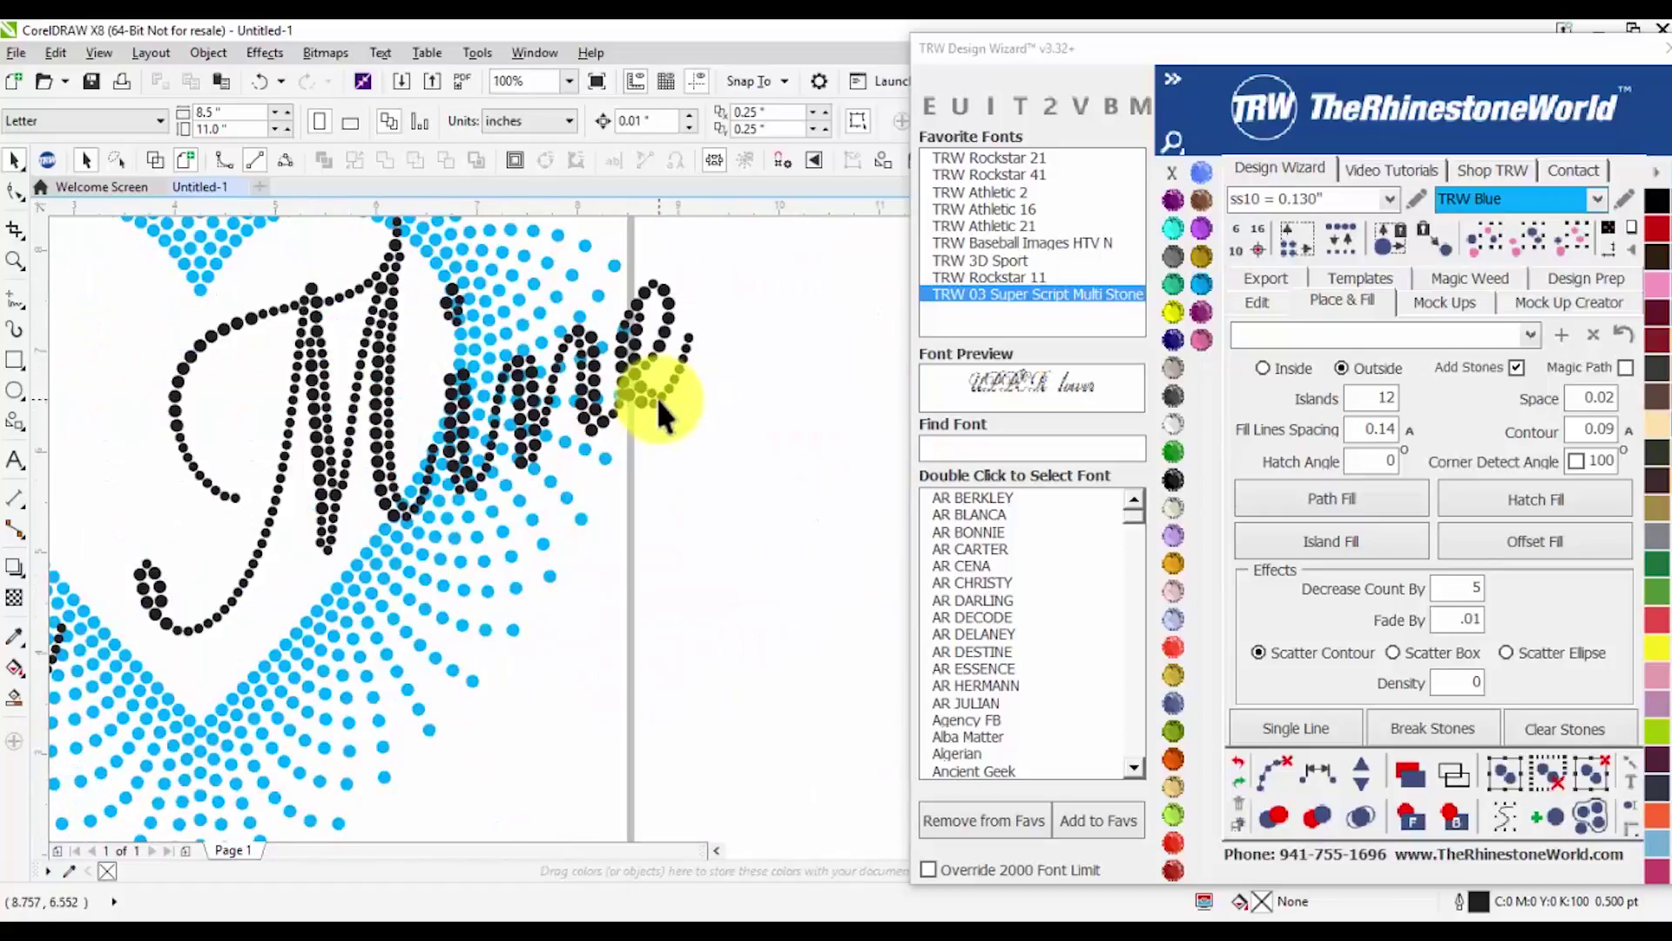
scroll(657, 427, down, 1)
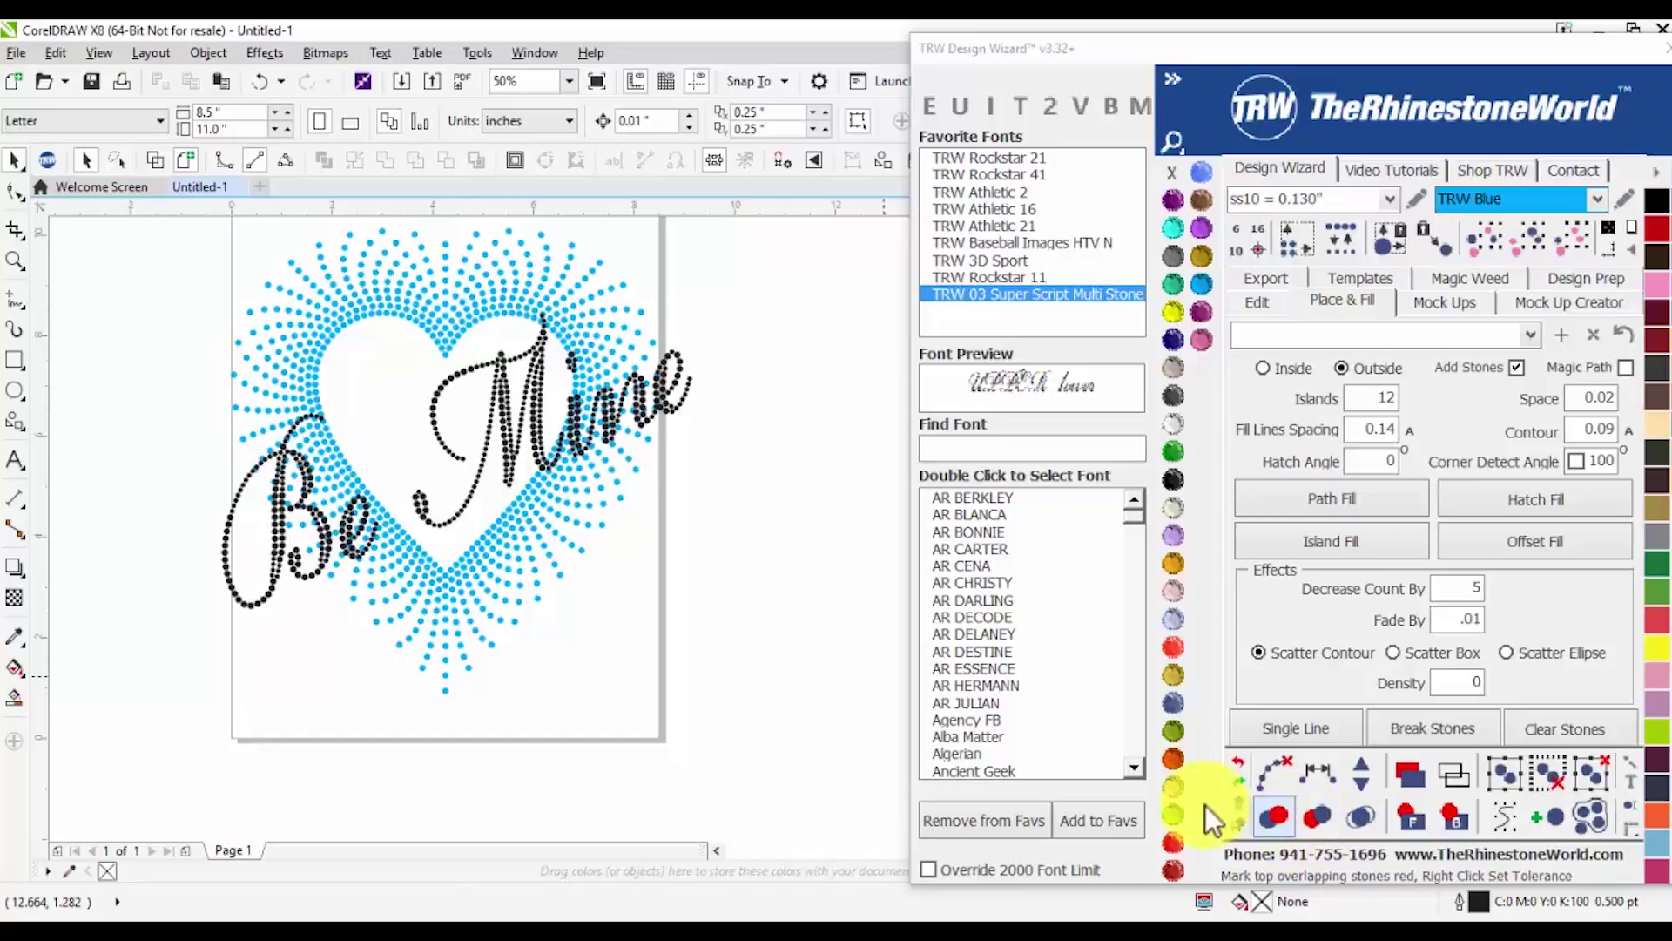
scroll(639, 532, up, 8)
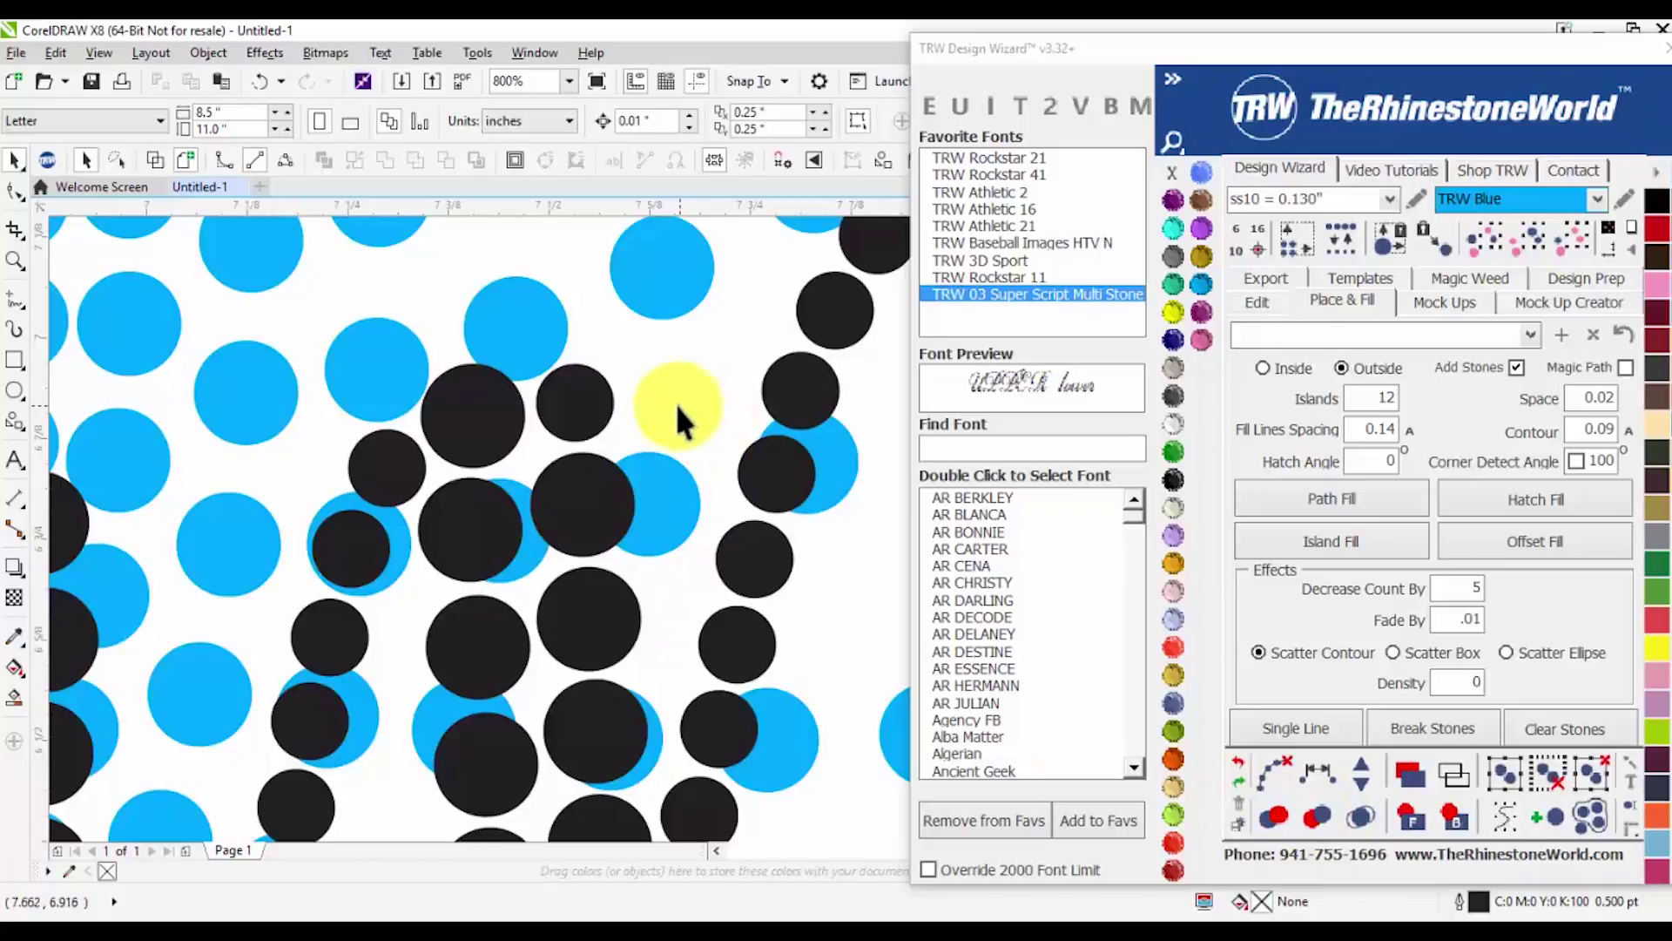
Mark the bottom overlapping stones between the heart and lettering in red, move them off the design and delete them
scroll(624, 442, down, 2)
scroll(624, 442, down, 4)
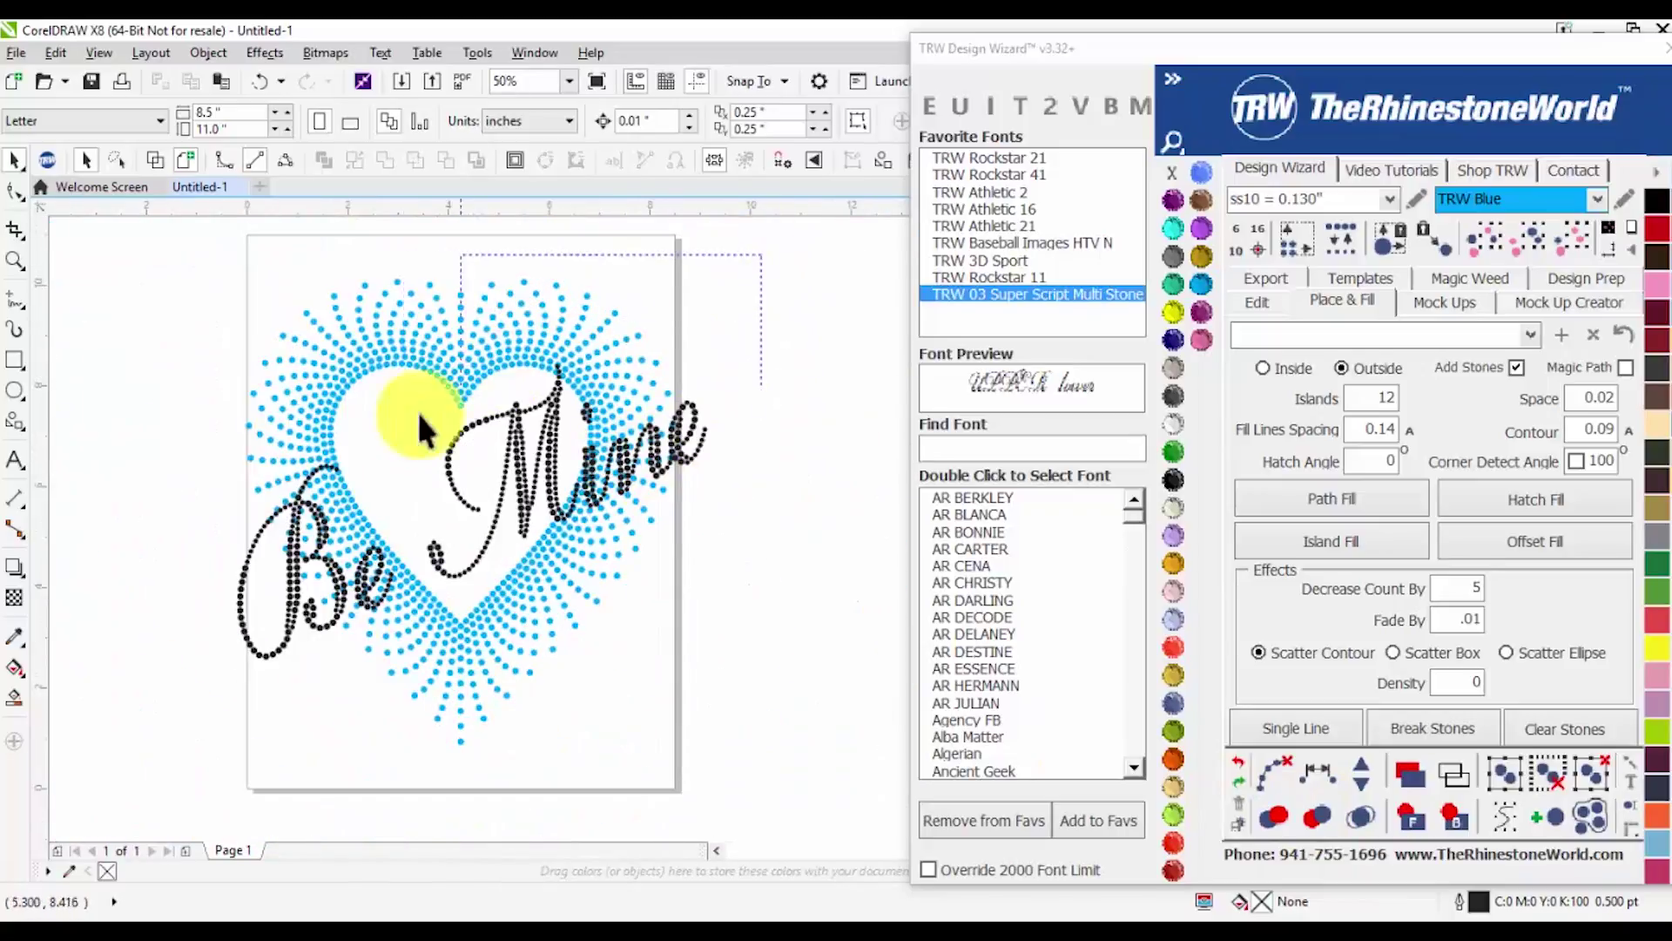
drag(103, 778, 102, 778)
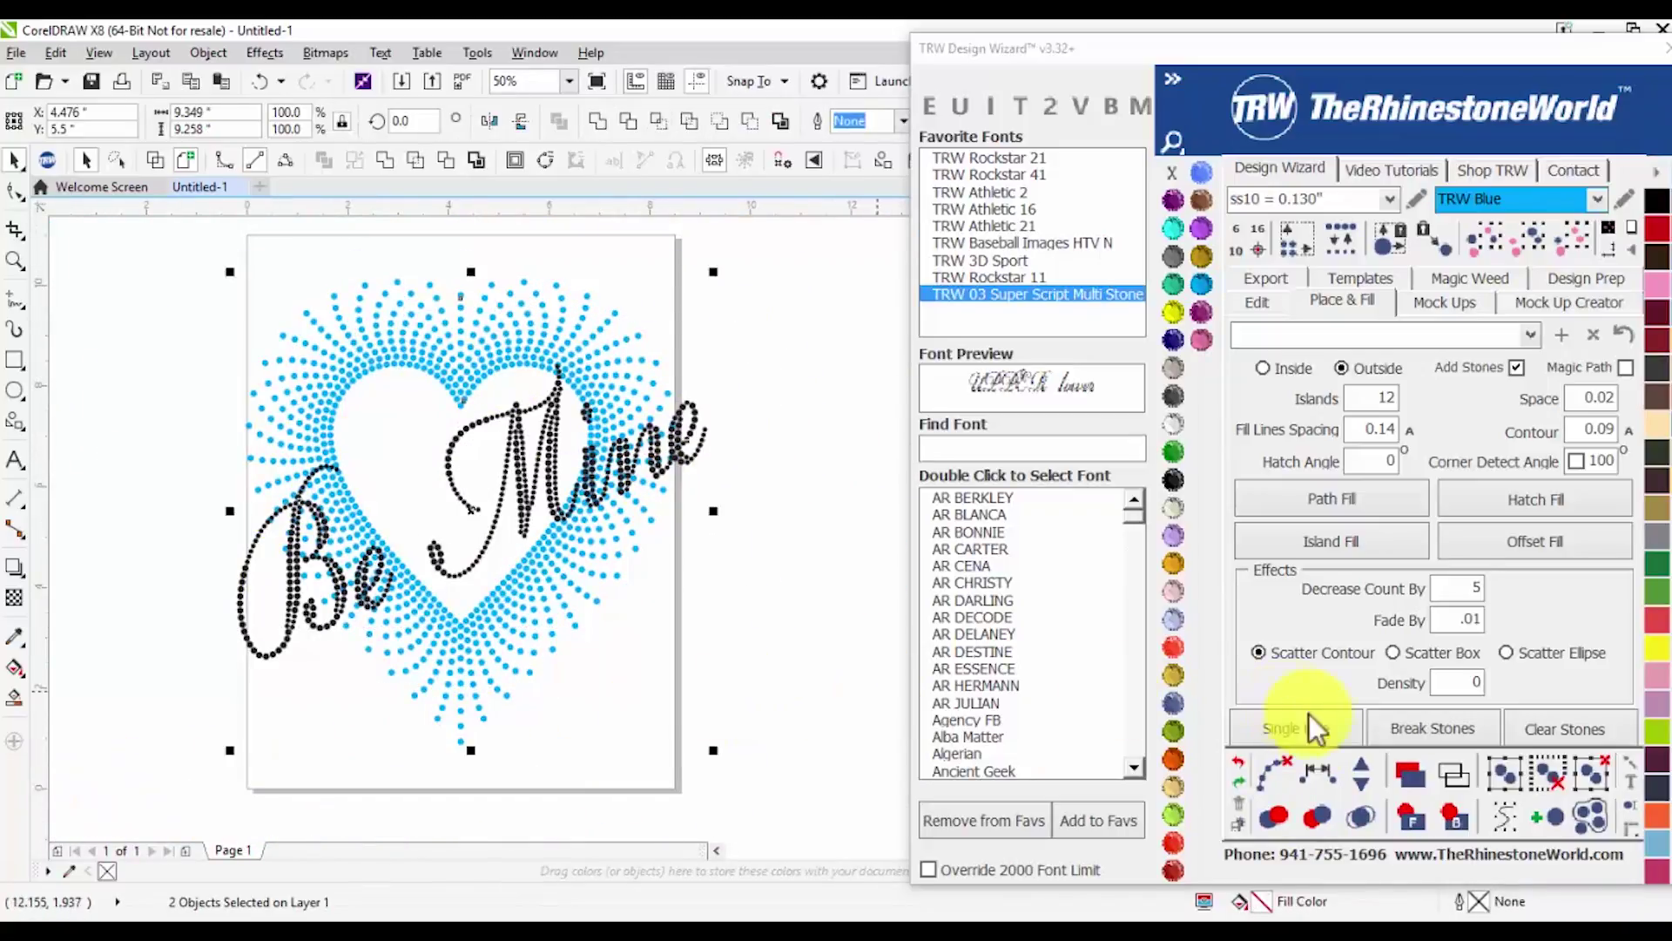
click(1316, 814)
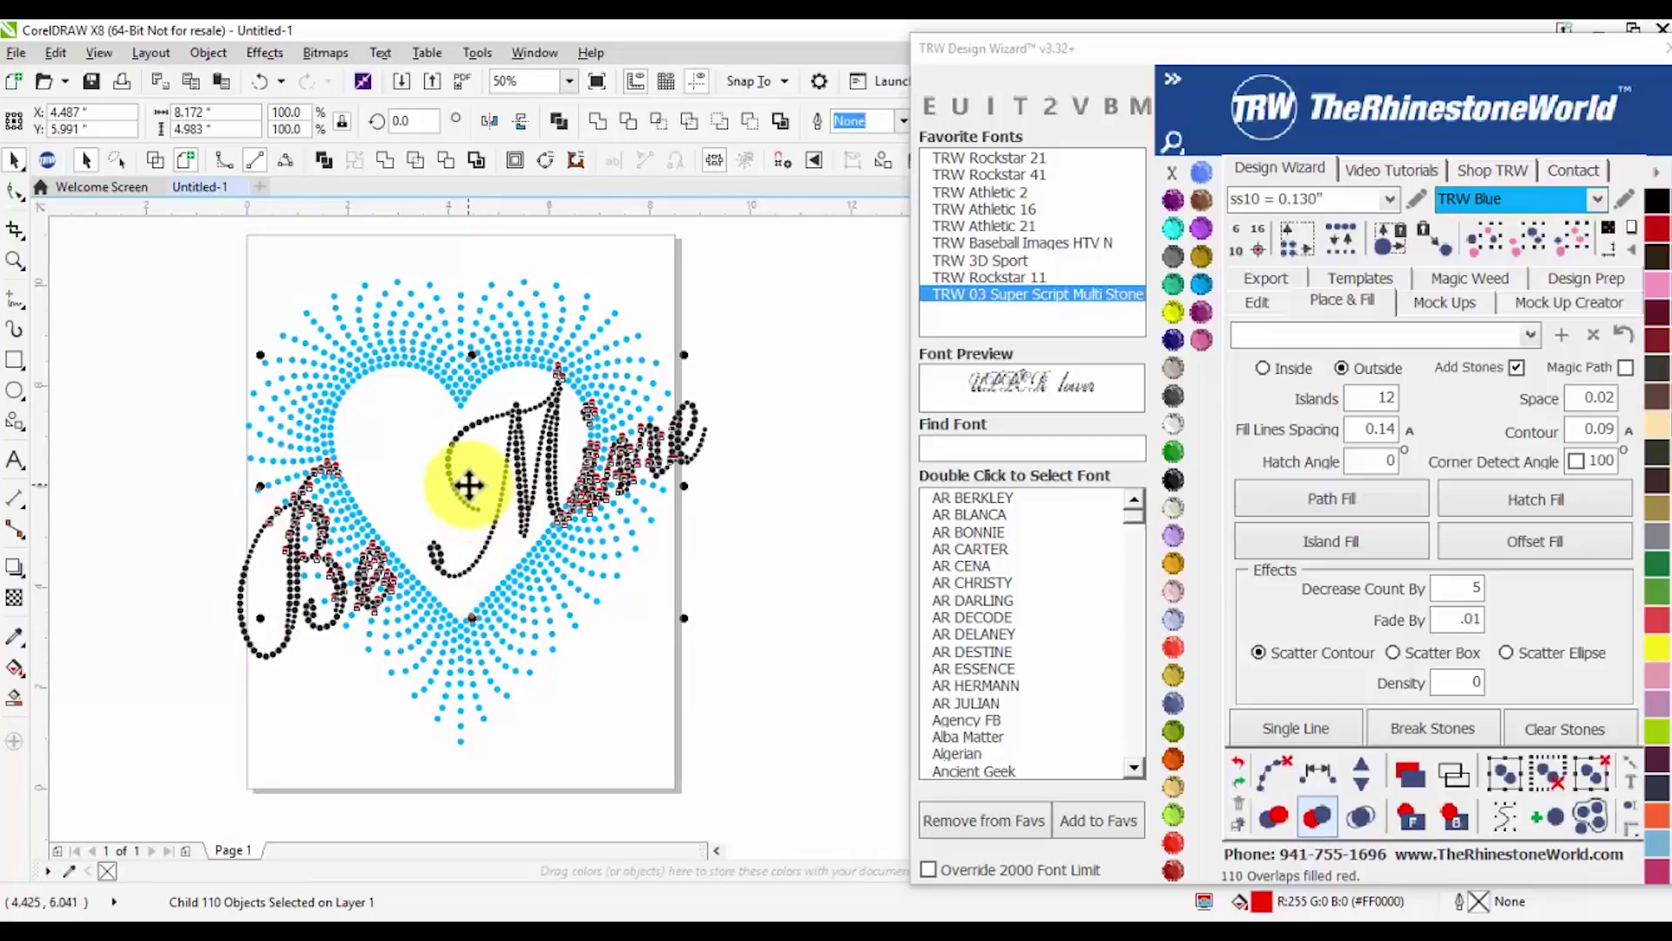
drag(473, 485, 787, 709)
scroll(601, 540, down, 1)
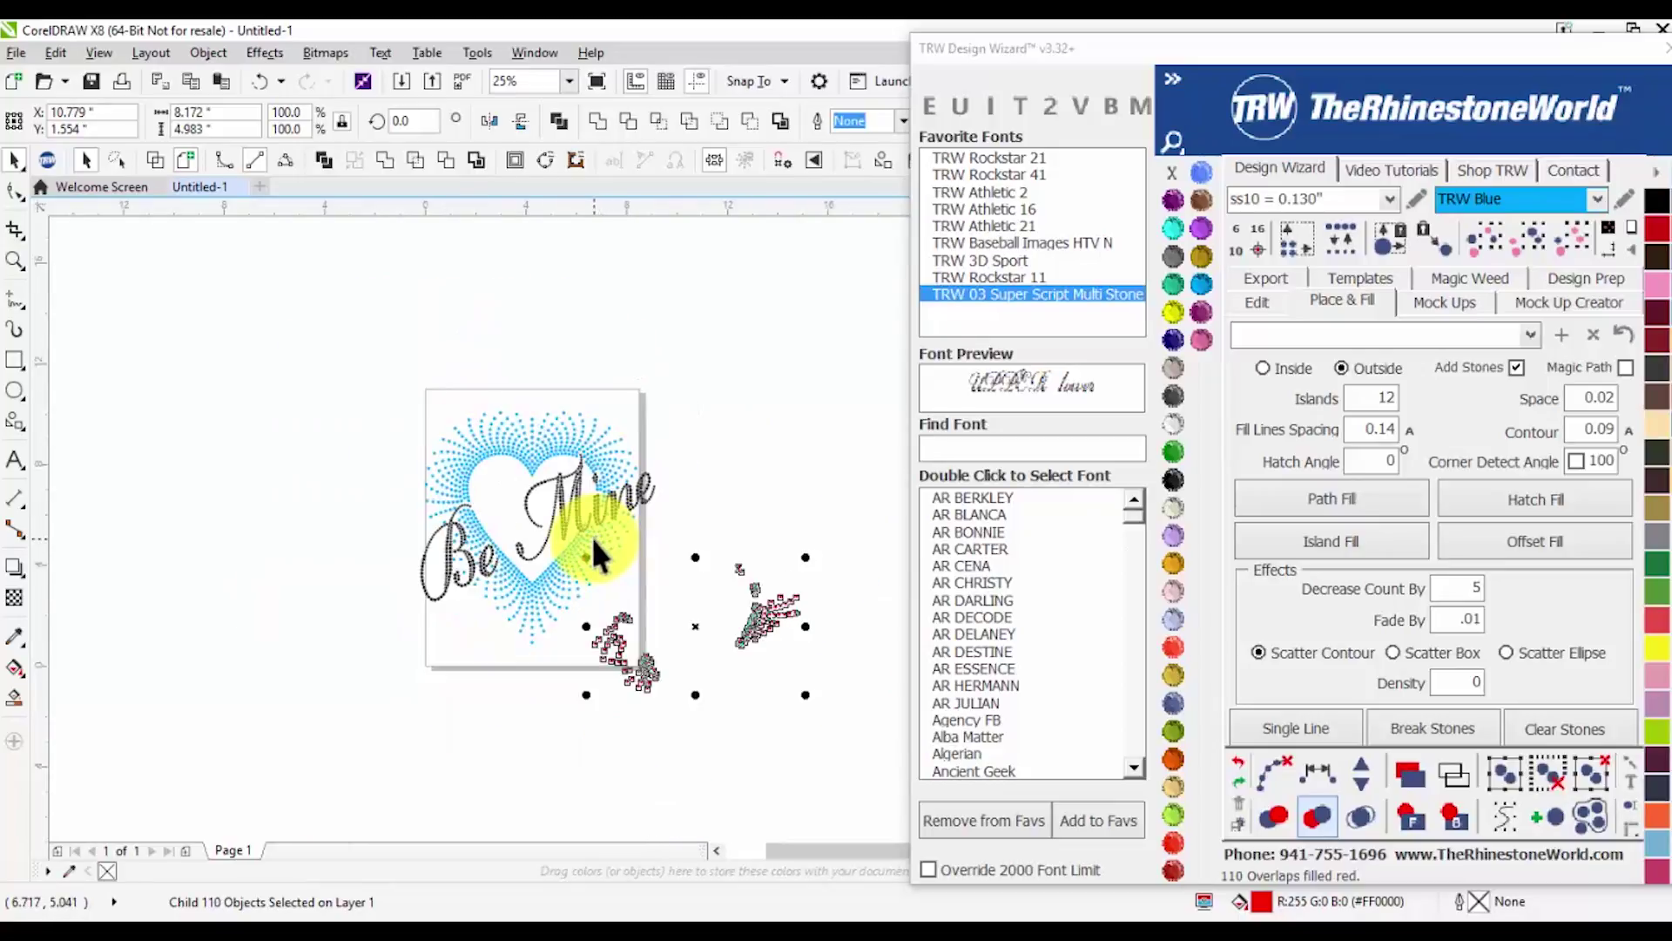
key(Delete)
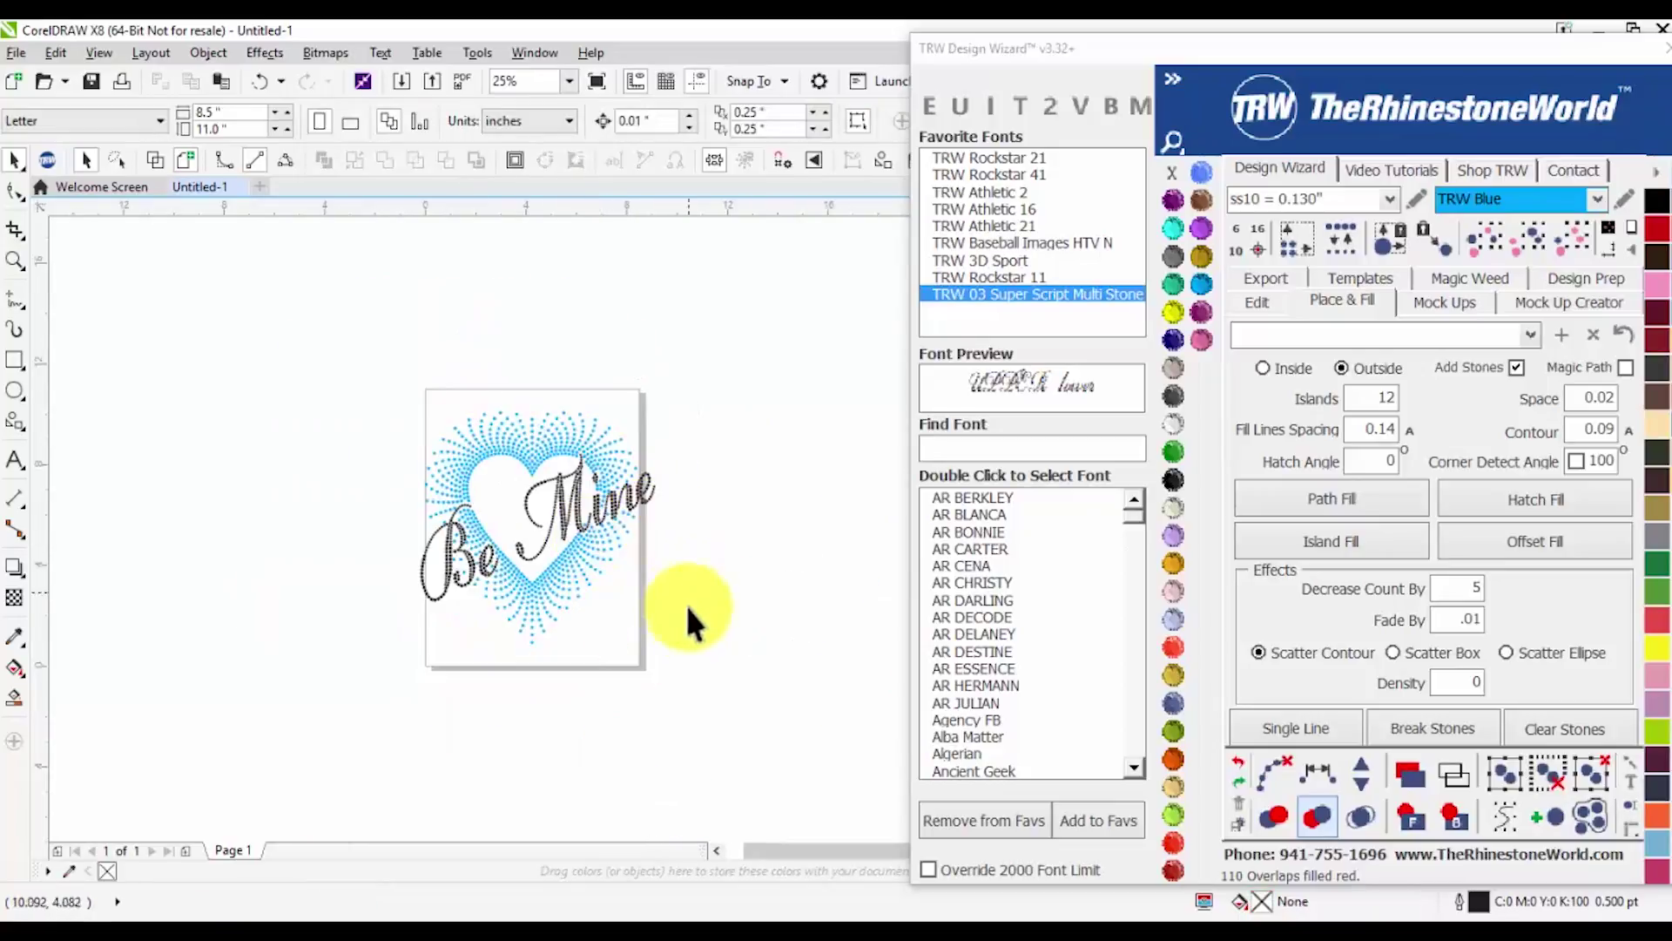
Examine the spacing between the black letters and the remaining blue stones around "Be" and "Mine"
scroll(416, 540, up, 5)
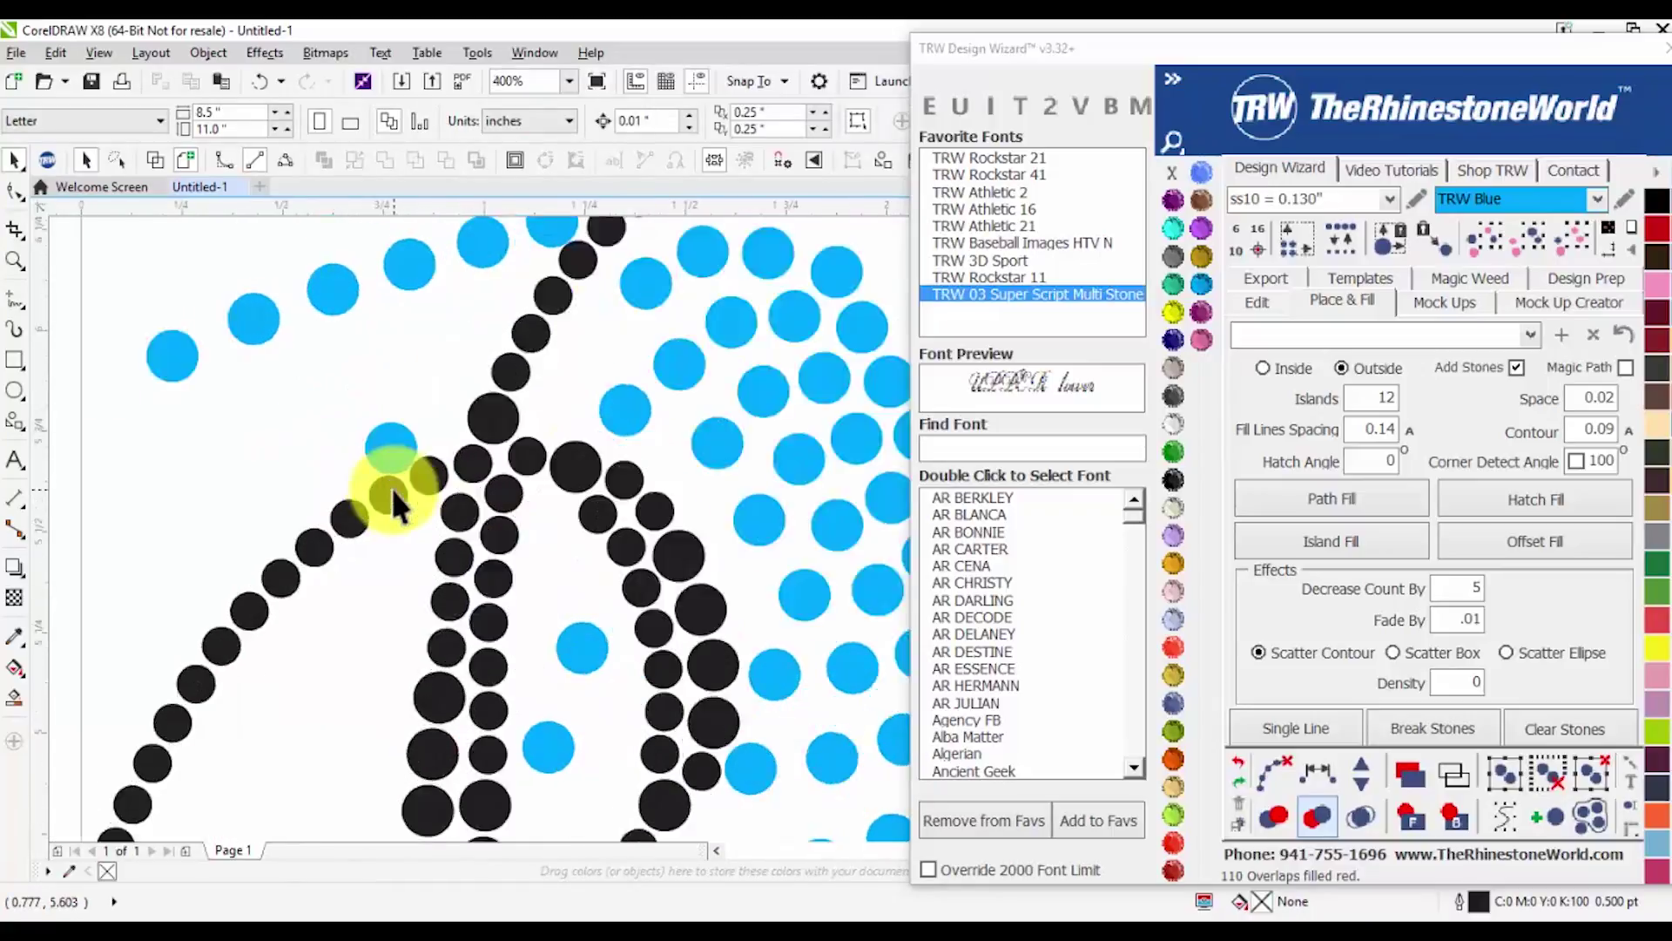
scroll(378, 404, down, 4)
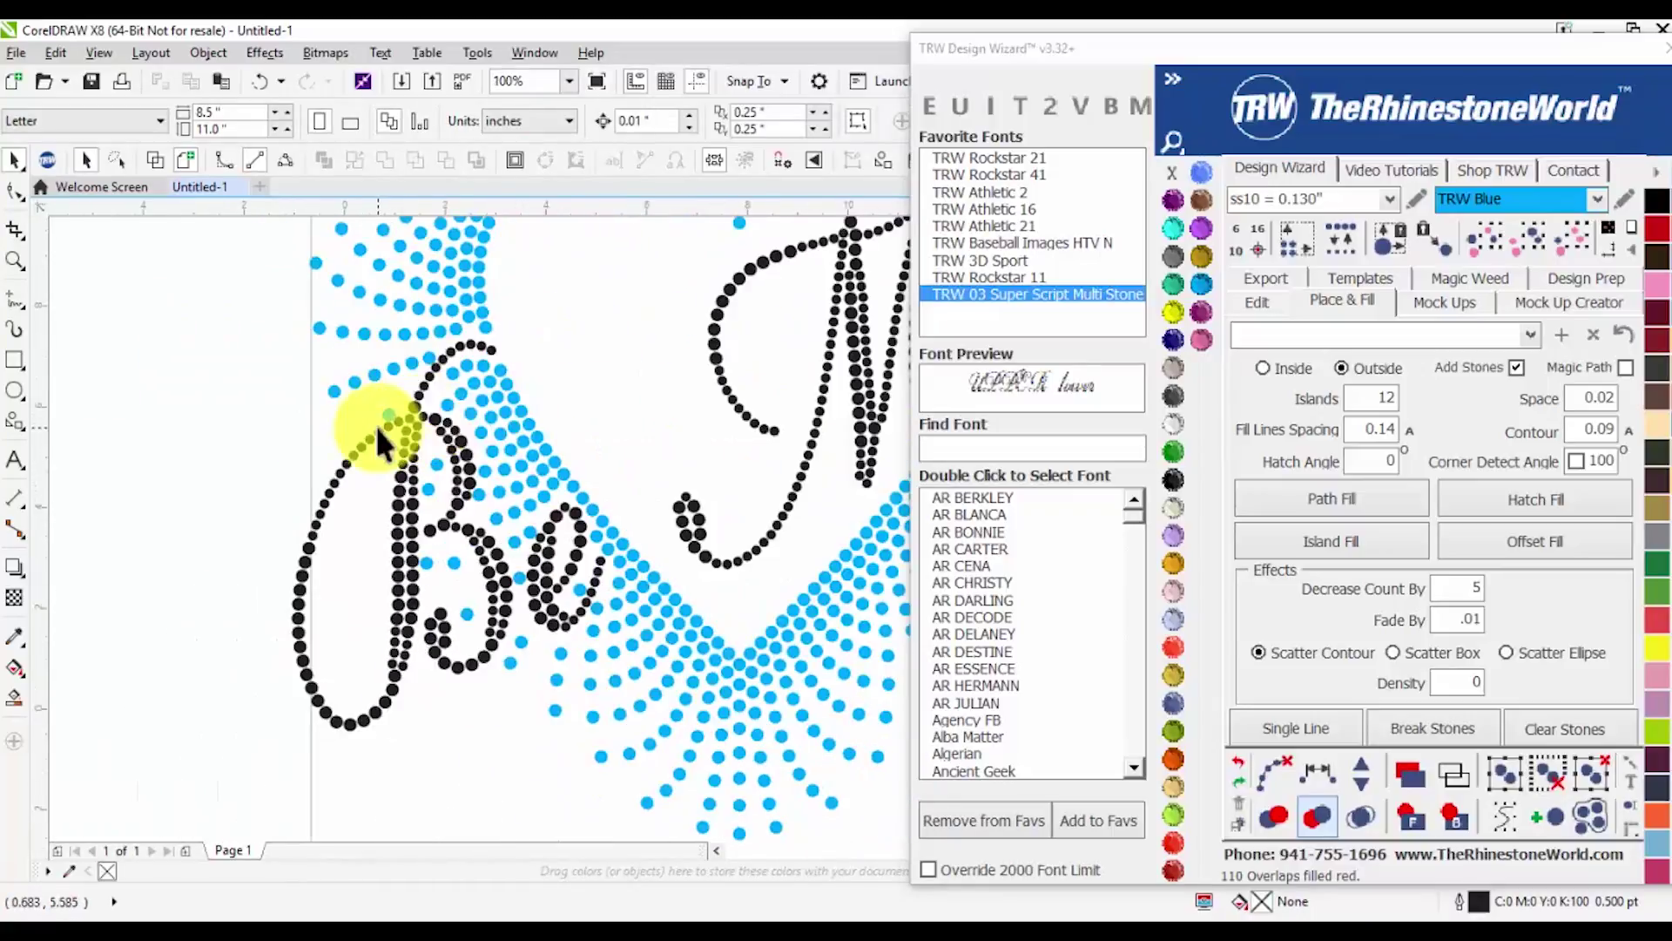
scroll(636, 482, up, 3)
scroll(635, 505, down, 3)
scroll(646, 407, up, 1)
scroll(633, 366, down, 2)
scroll(643, 363, up, 2)
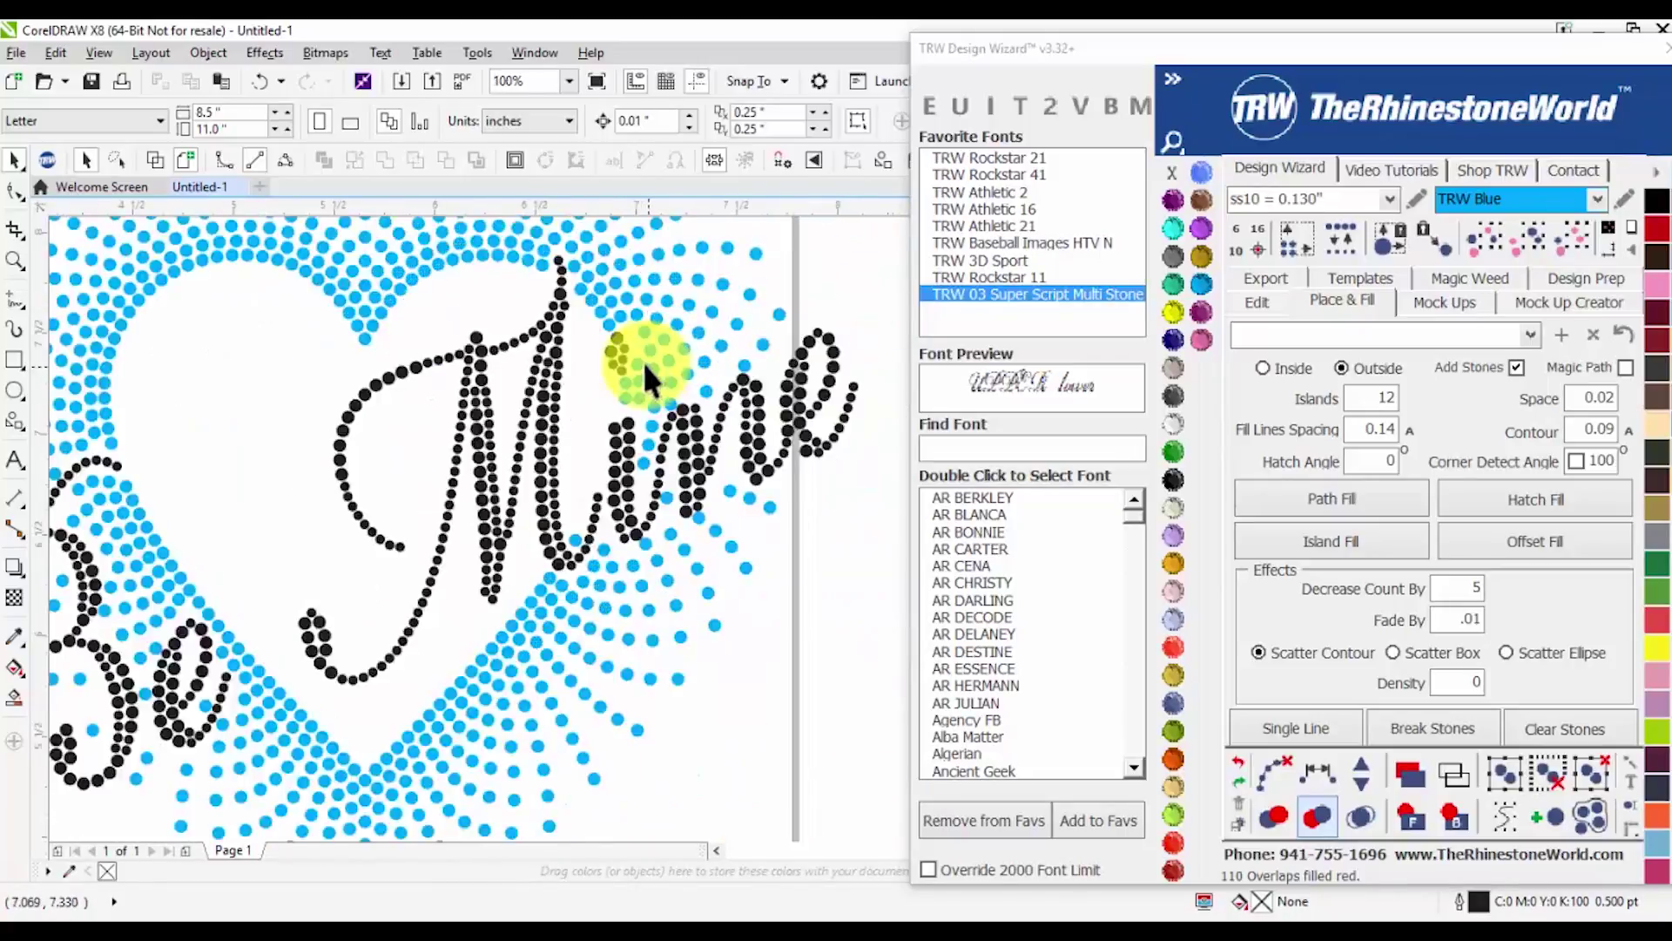
Ungroup the blue heart into individual stones and deselect them
scroll(598, 269, up, 1)
click(601, 265)
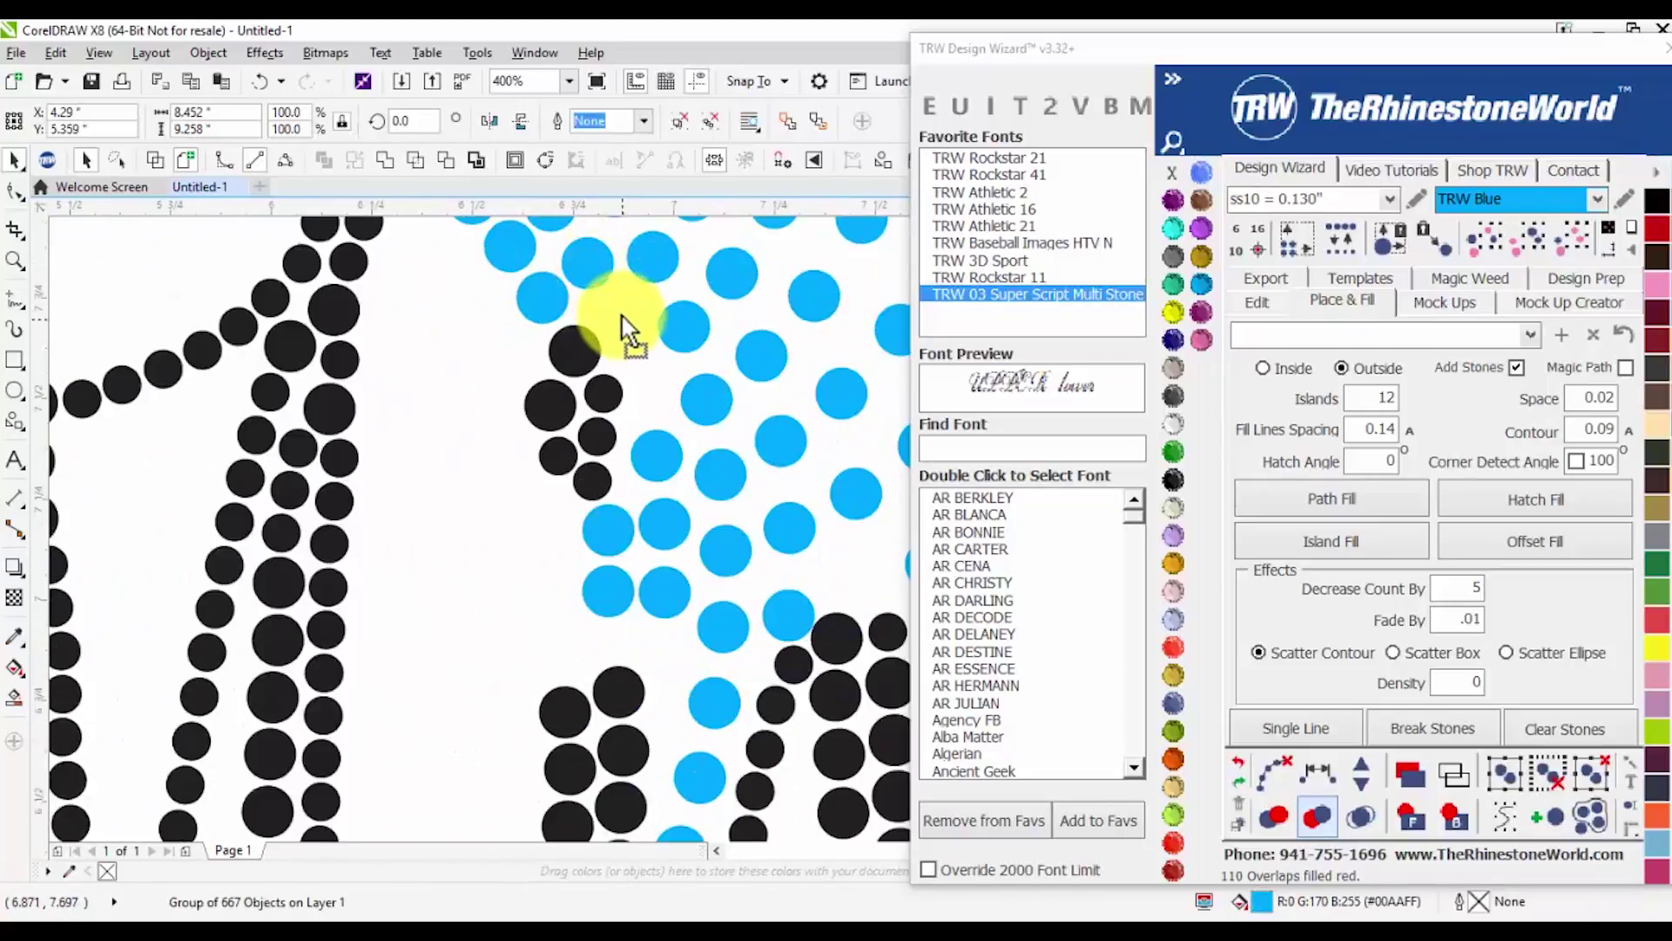
scroll(609, 254, down, 2)
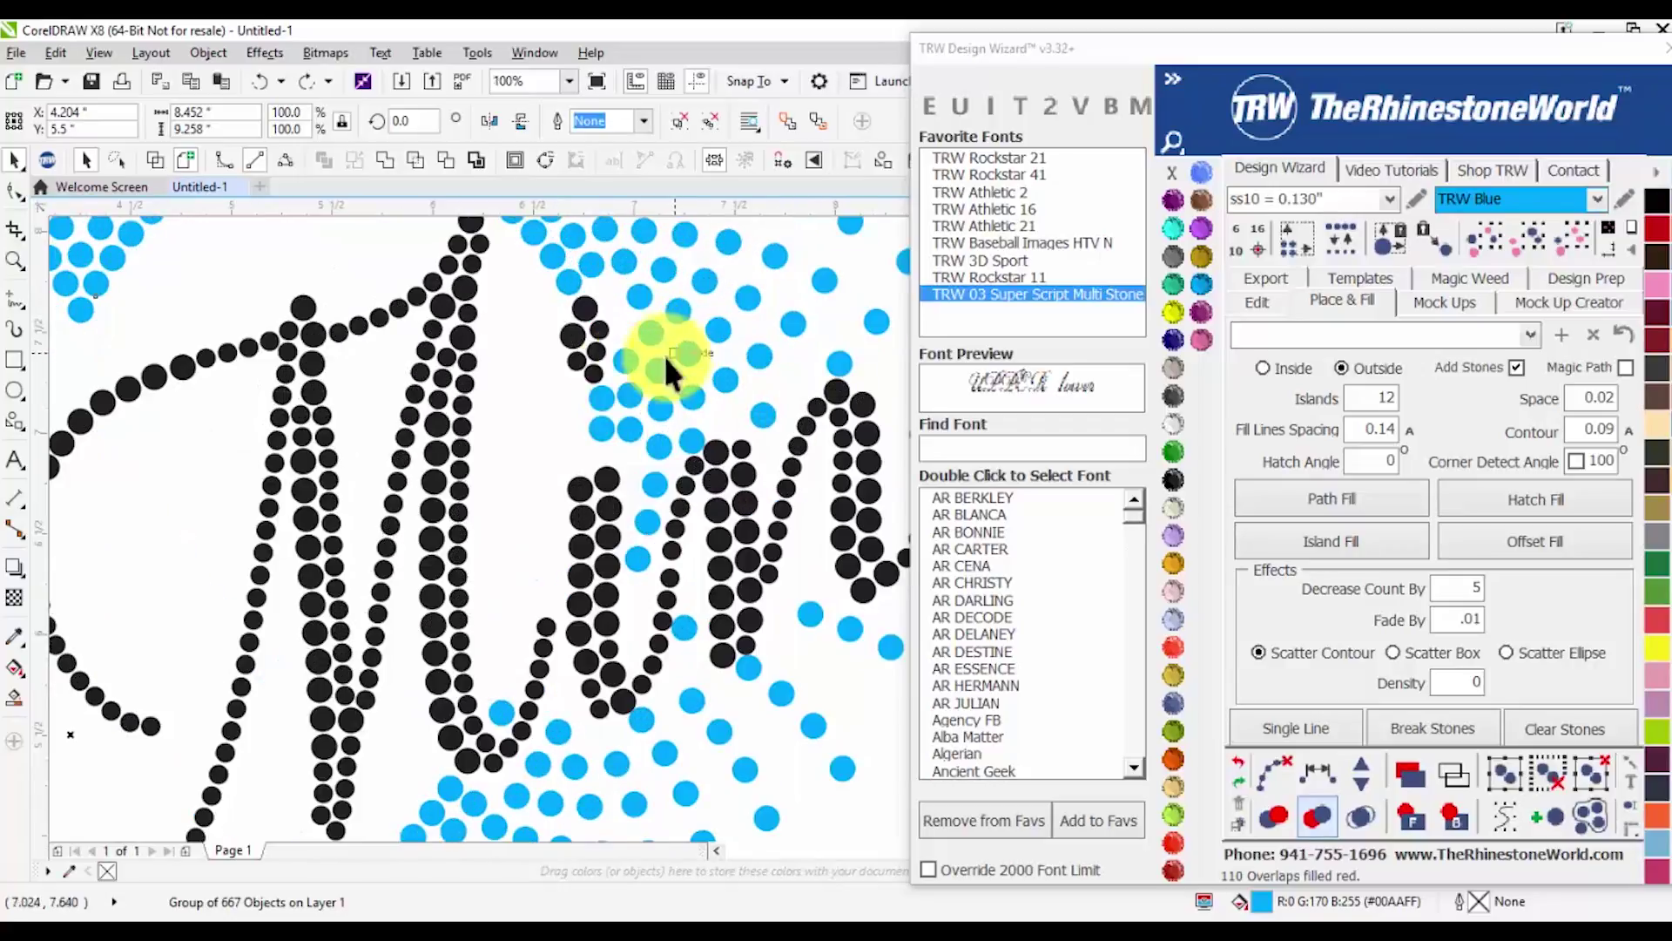
scroll(609, 395, down, 1)
click(750, 525)
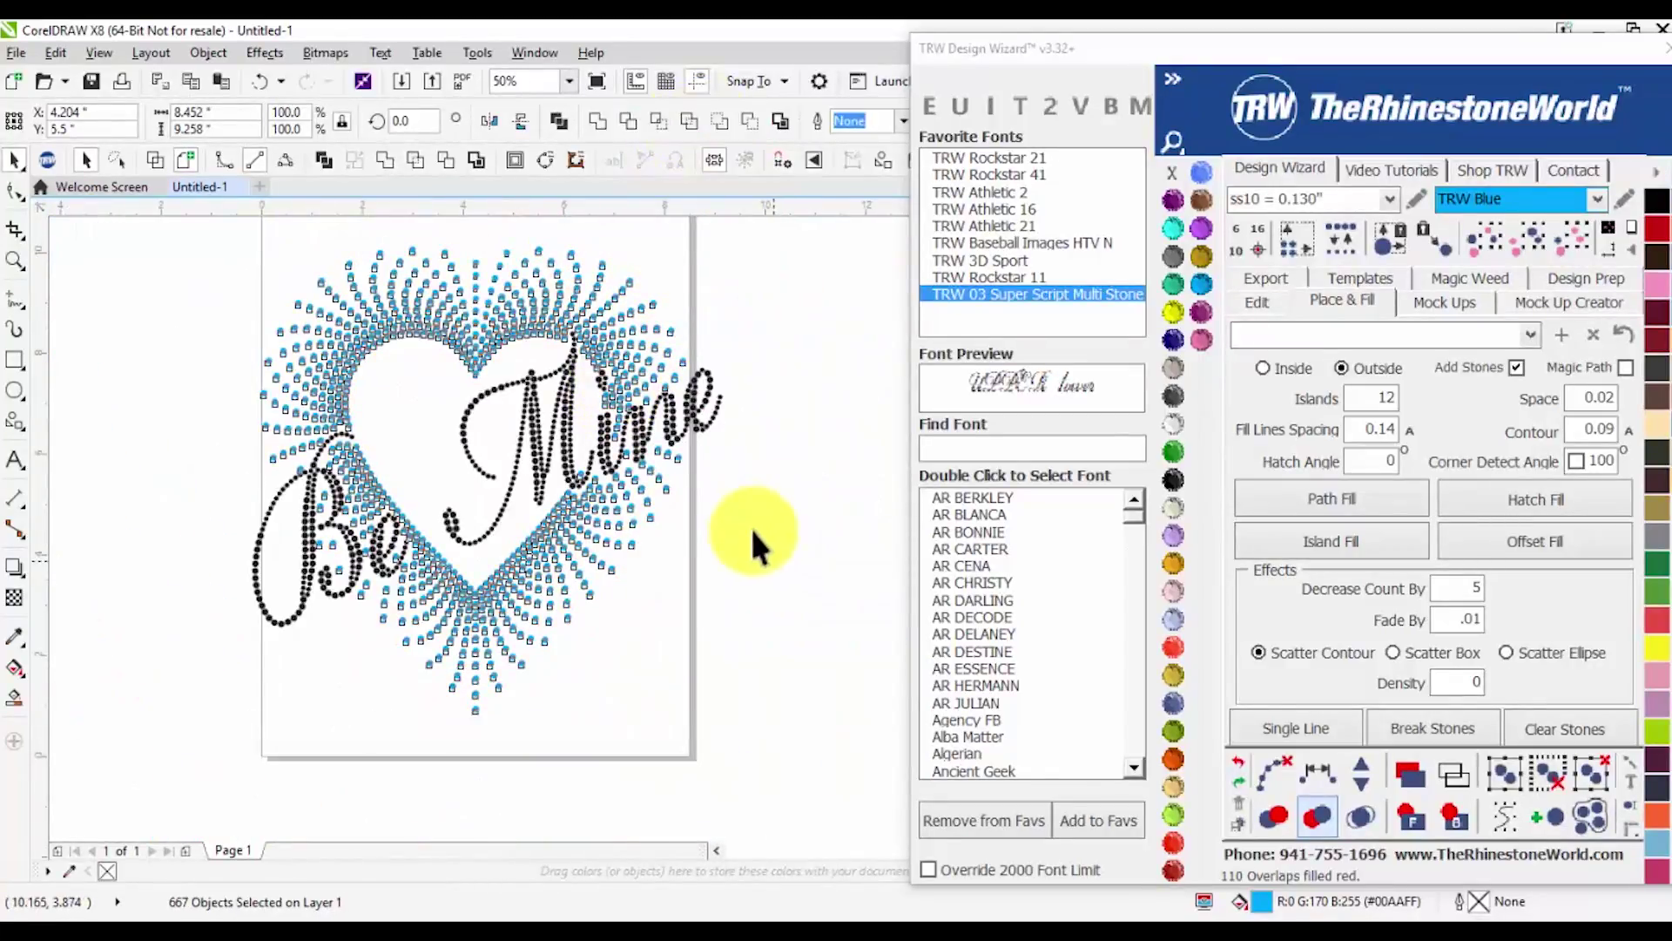
Place single blue stones into the empty gaps beside the dot of the "i" in "Mine"
scroll(597, 466, up, 3)
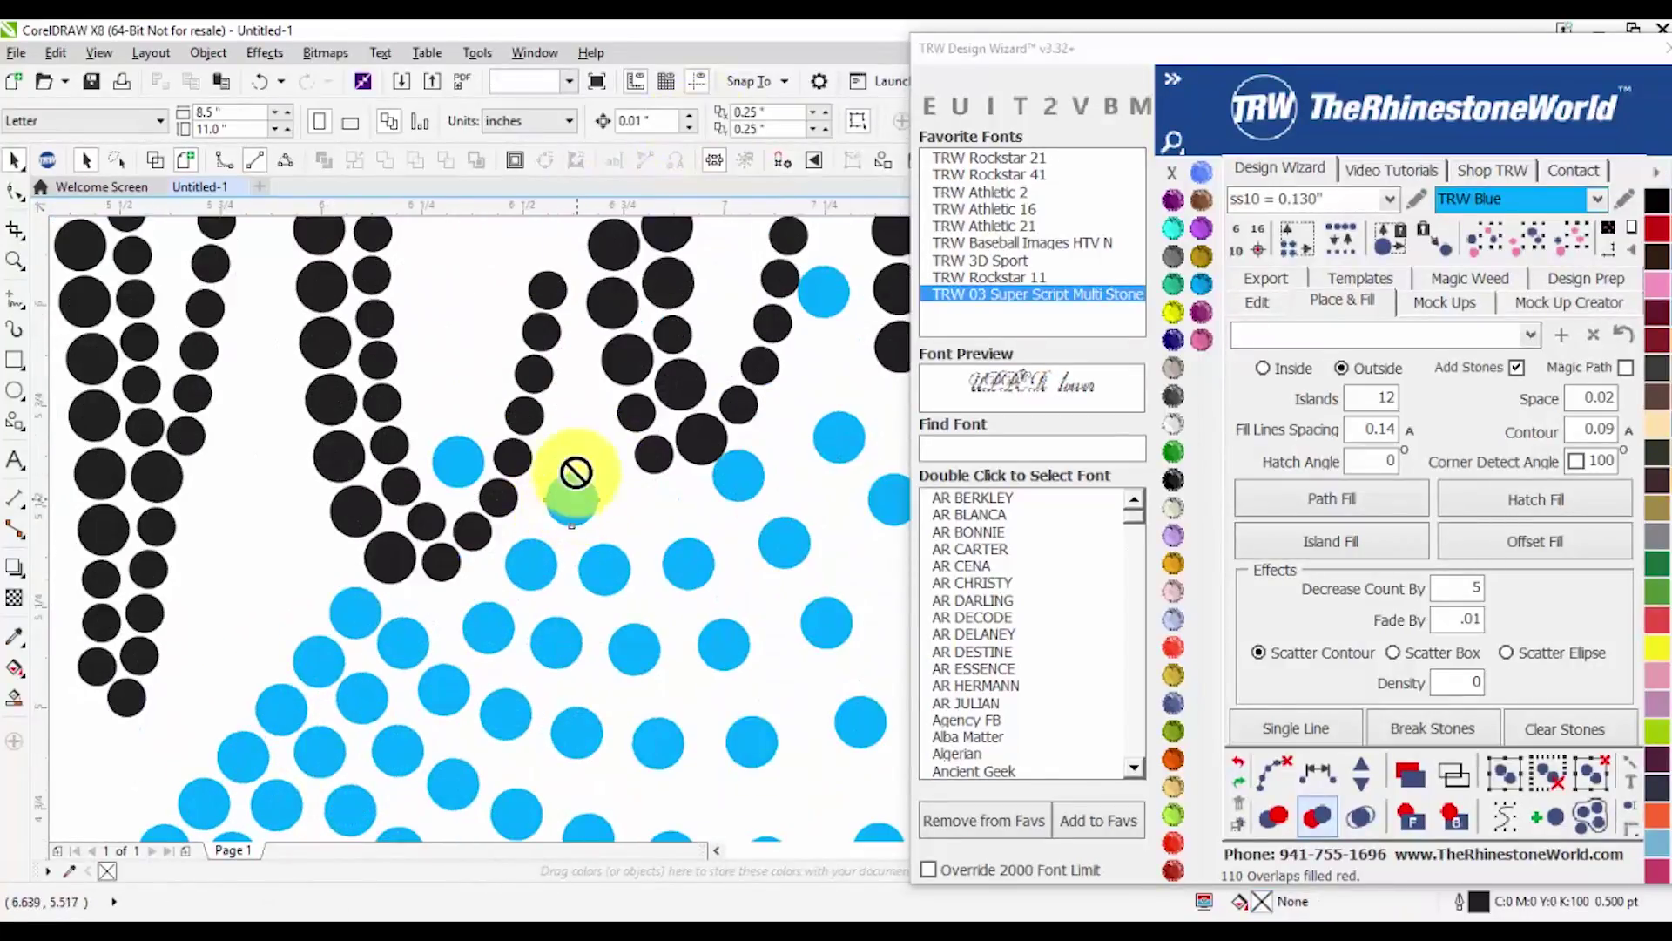
click(573, 485)
scroll(578, 422, down, 3)
scroll(598, 435, up, 4)
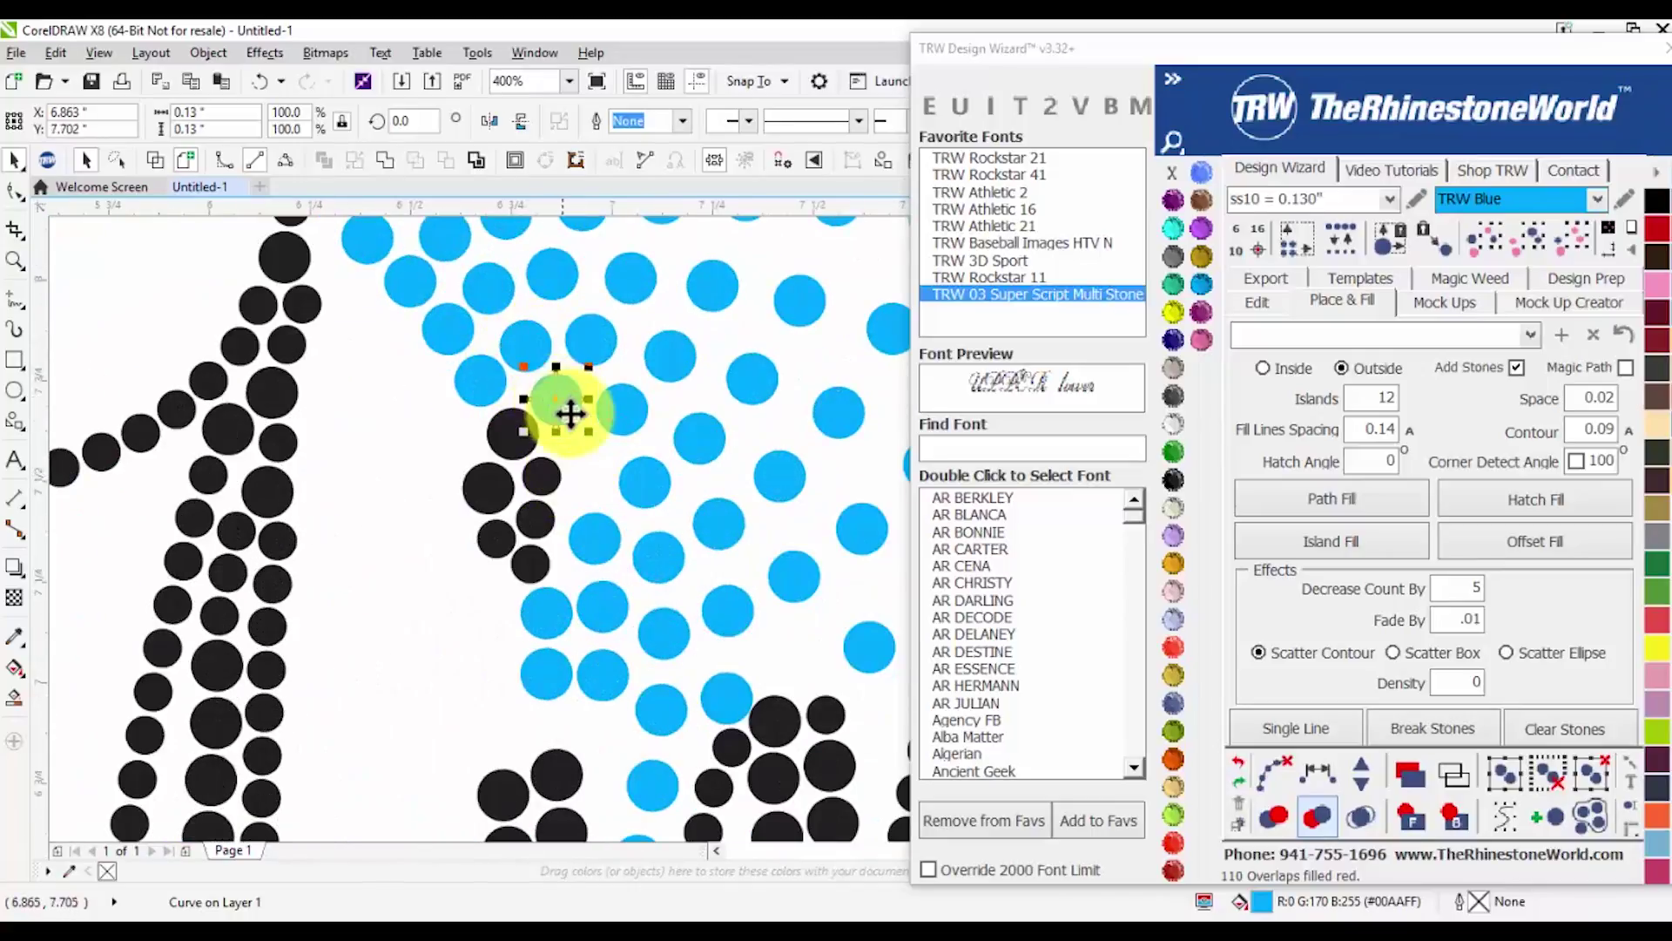
scroll(560, 403, up, 2)
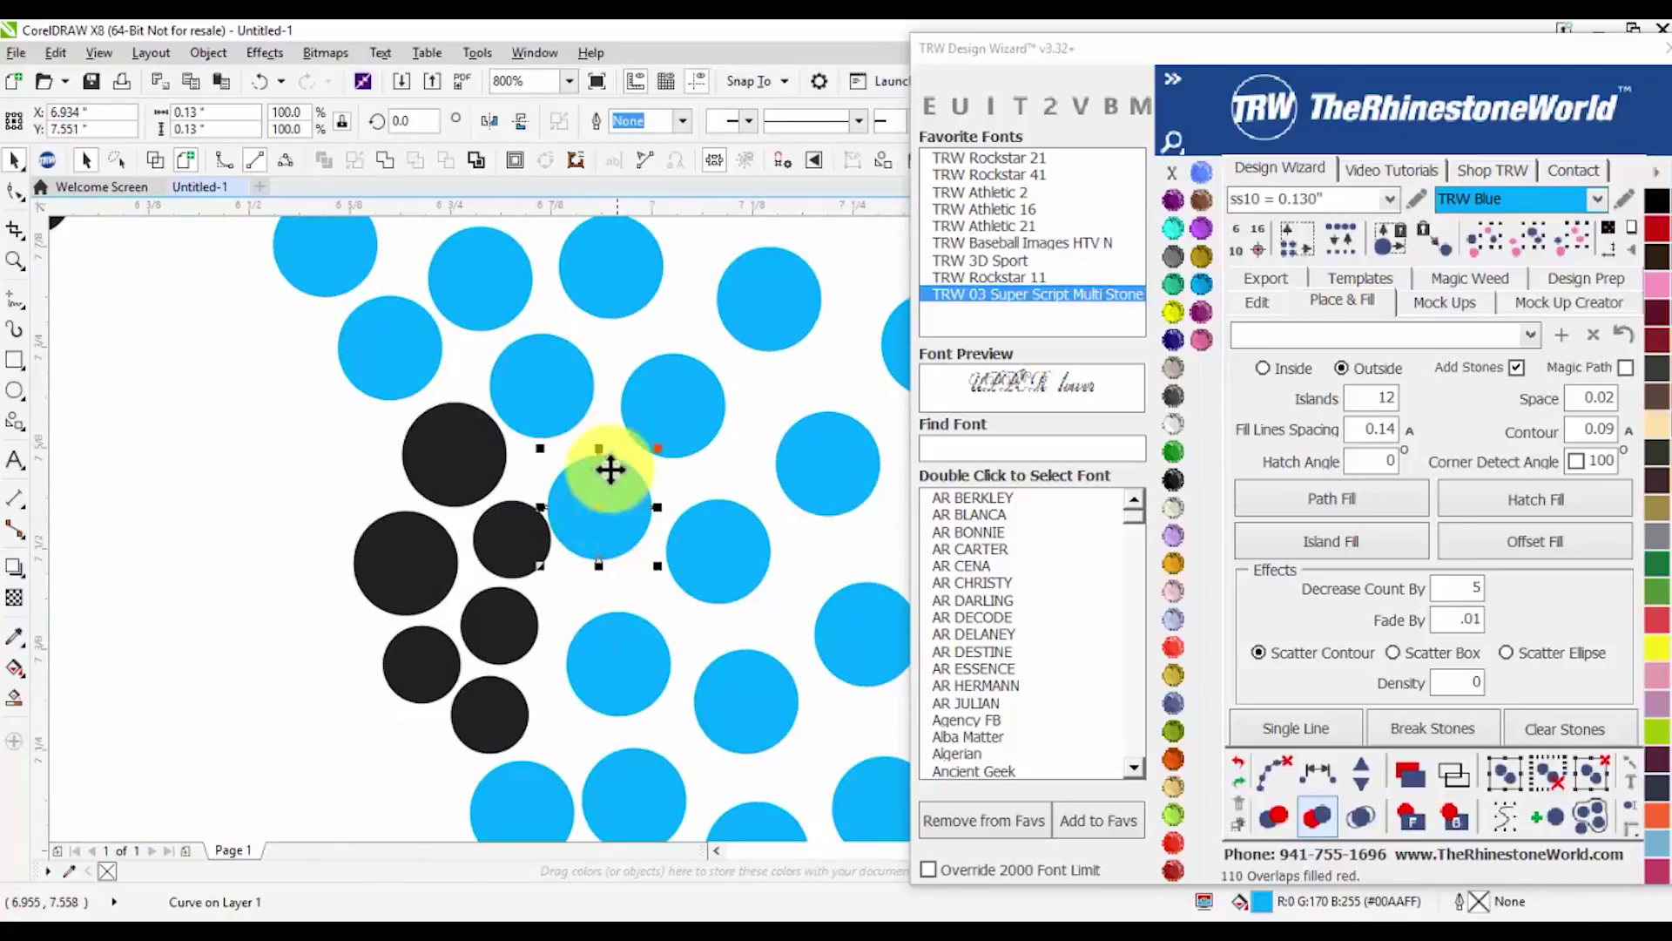
scroll(613, 489, down, 4)
key(Escape)
scroll(562, 478, up, 3)
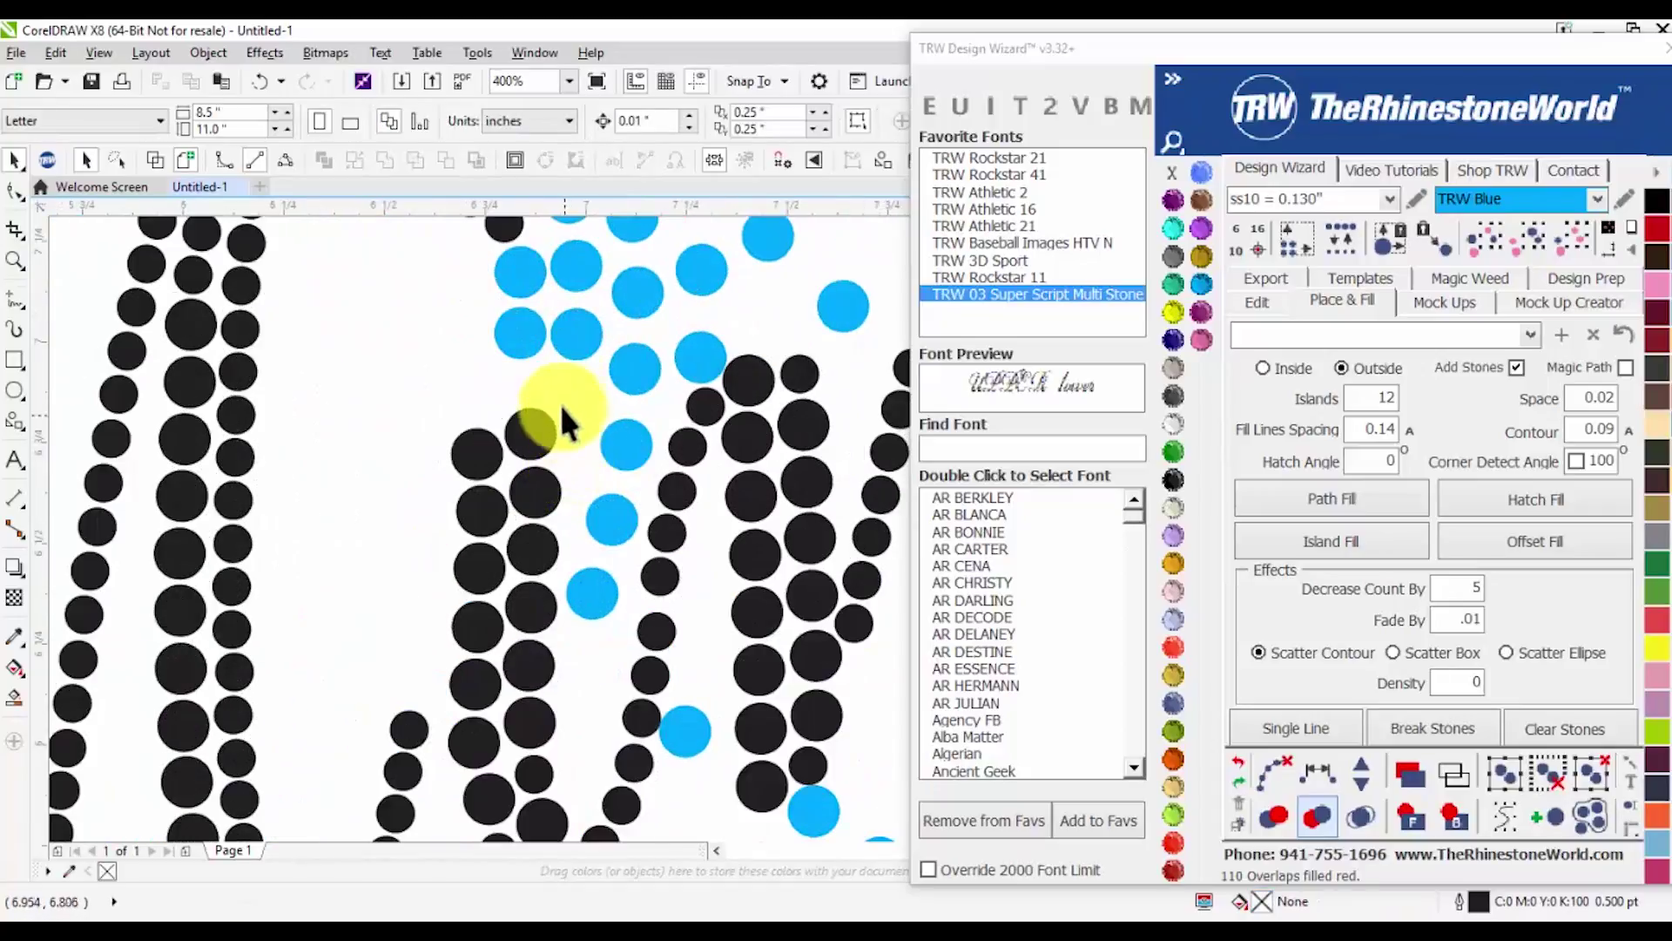
Undo the manual stone placements and the removal of the overlapping stones, and clear the selection
scroll(589, 383, down, 3)
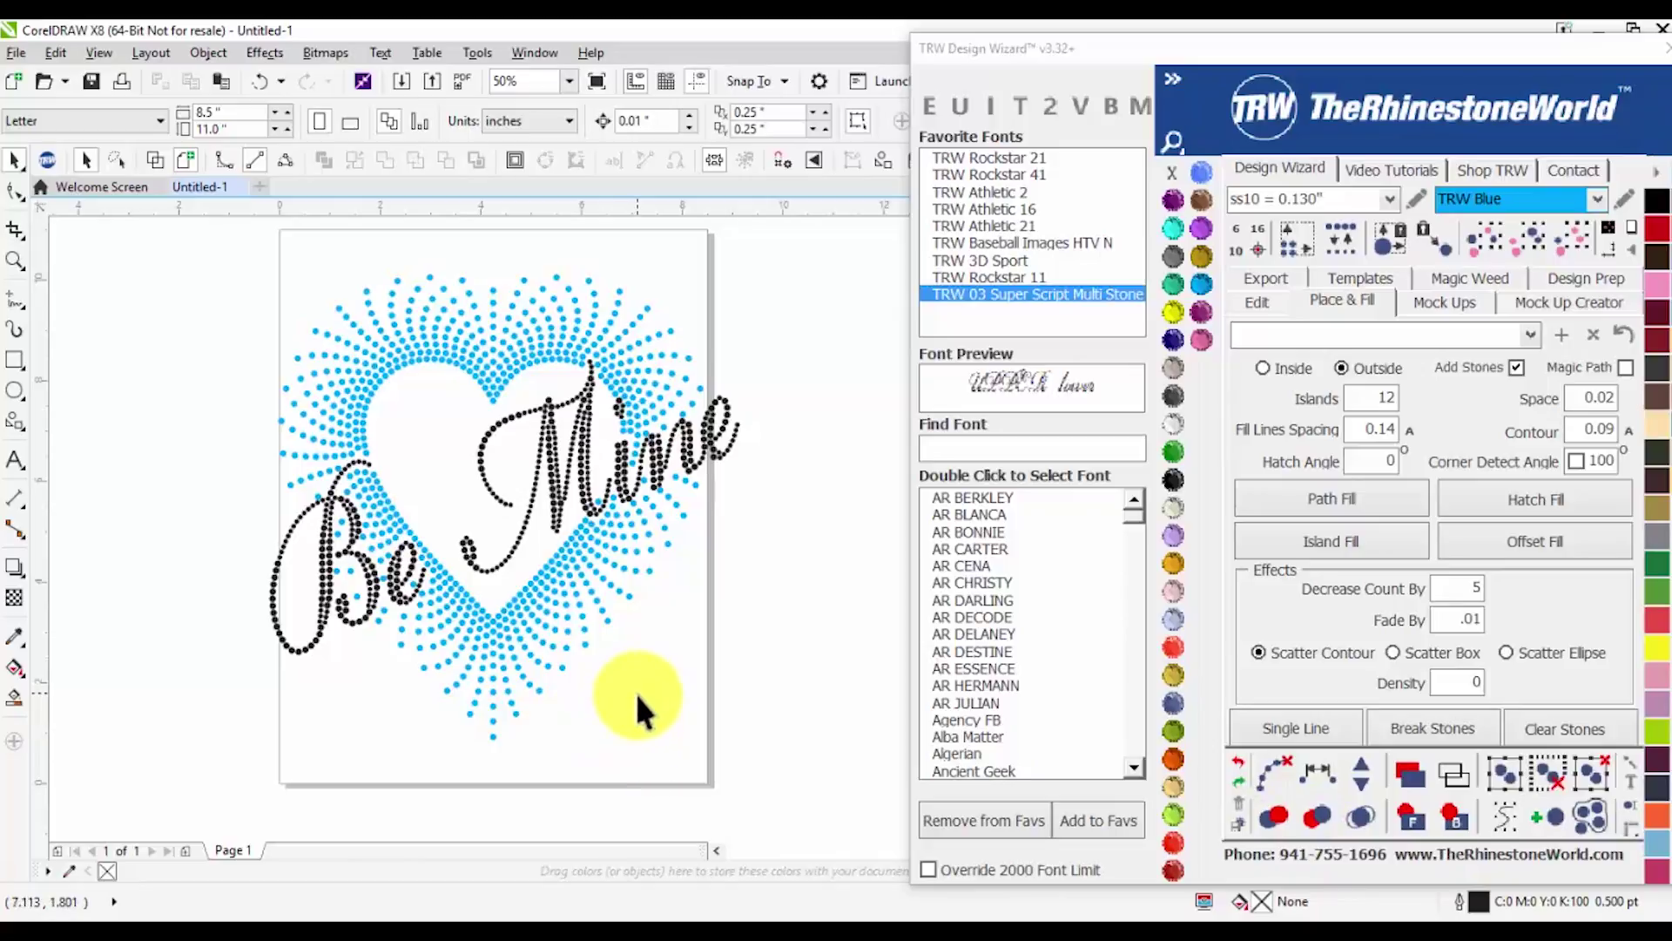
click(778, 638)
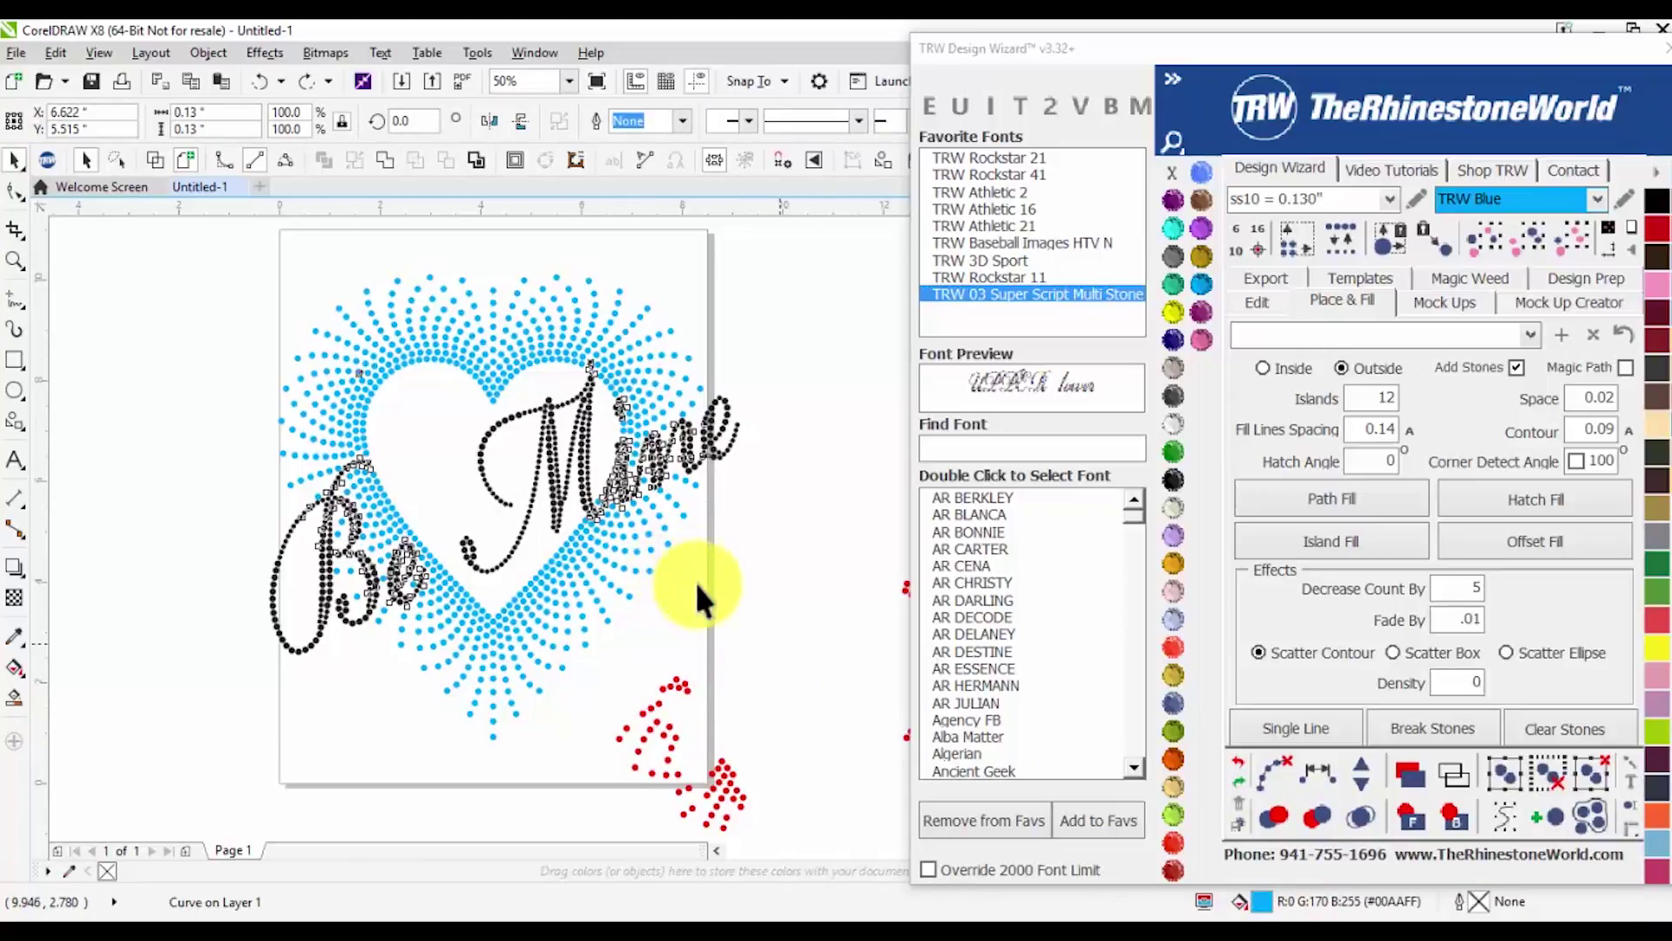
click(760, 517)
scroll(766, 516, down, 1)
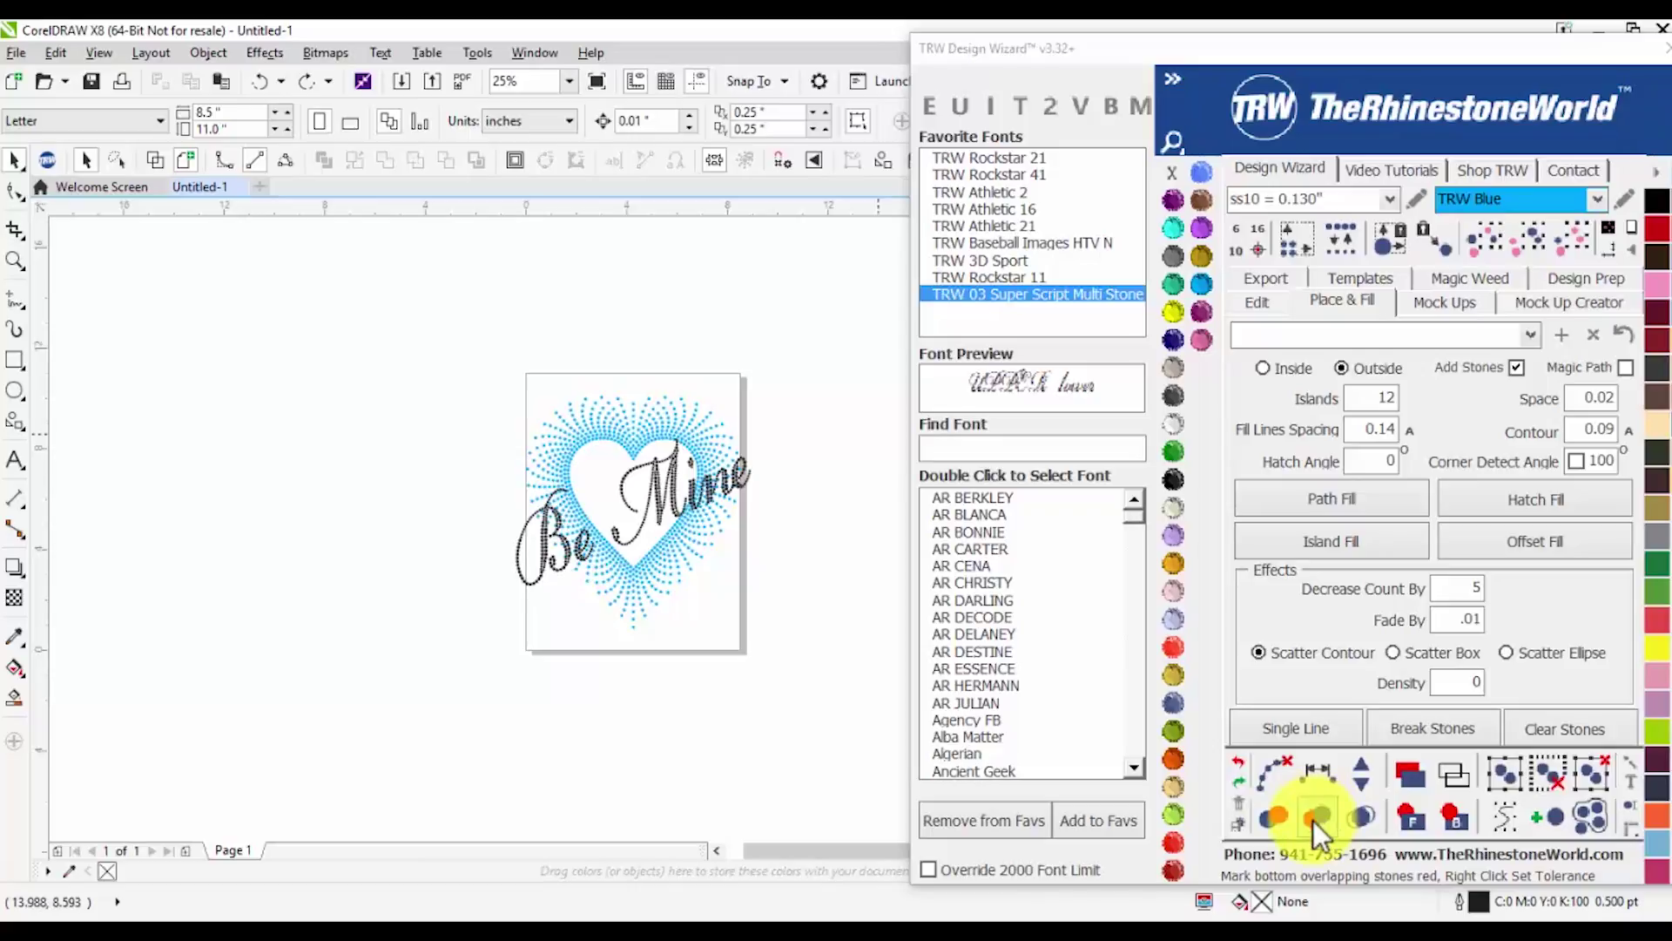
Mark the heart stones that lie beneath the "Be Mine" lettering in red with the bottom overlap tool
click(630, 555)
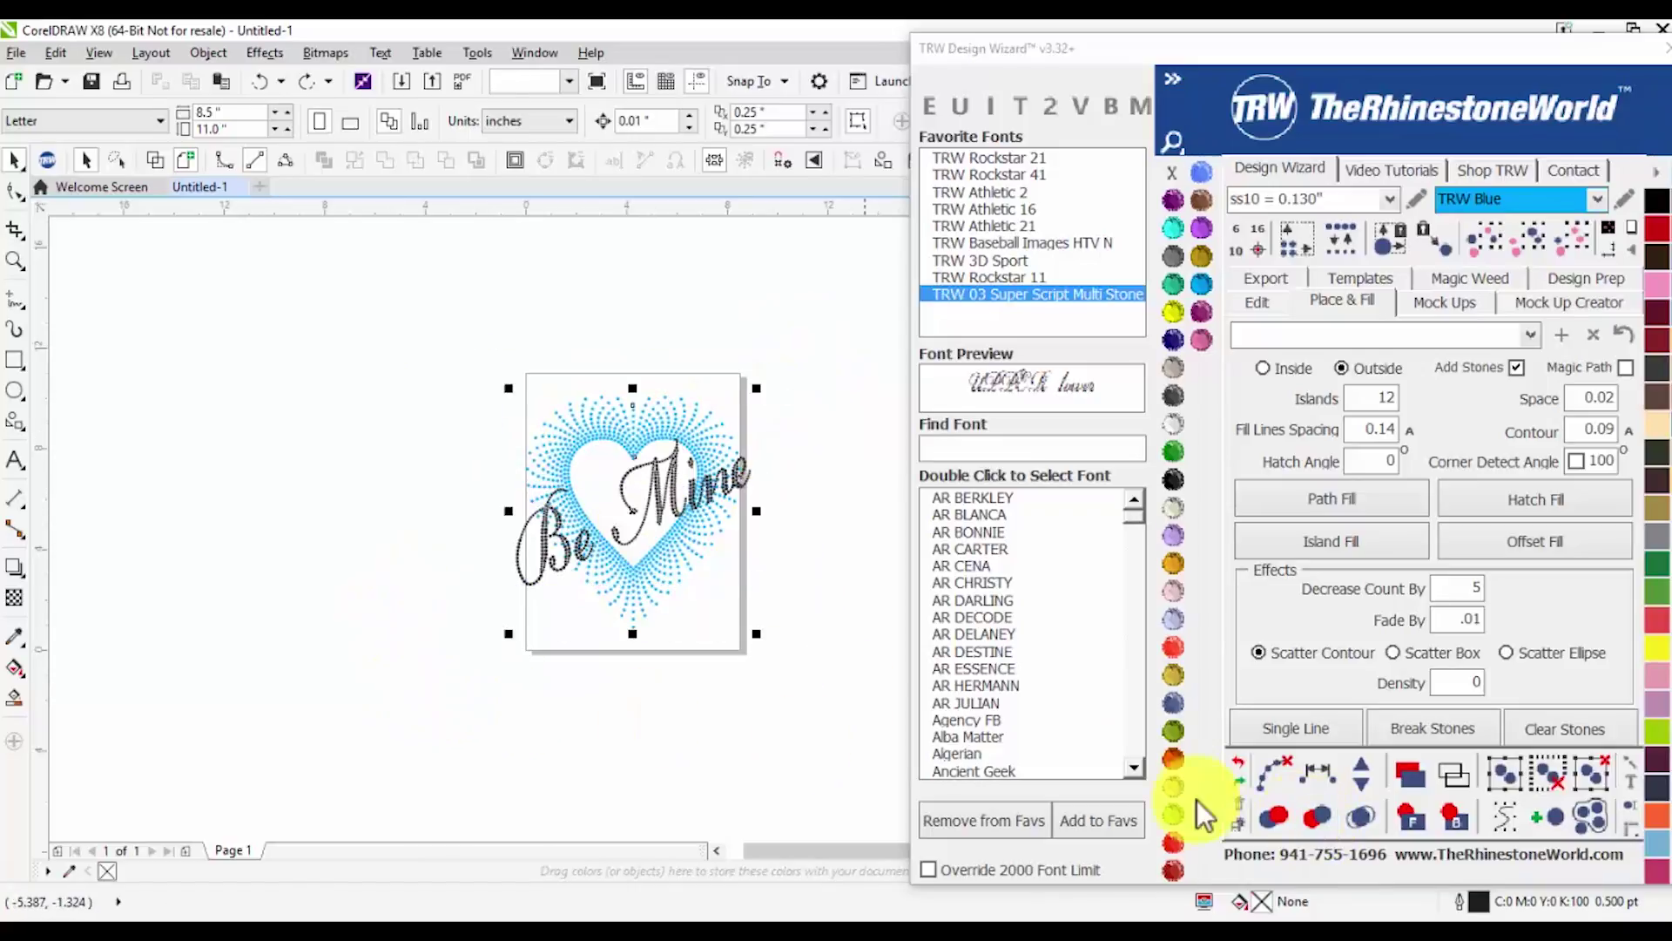
click(1317, 817)
click(597, 526)
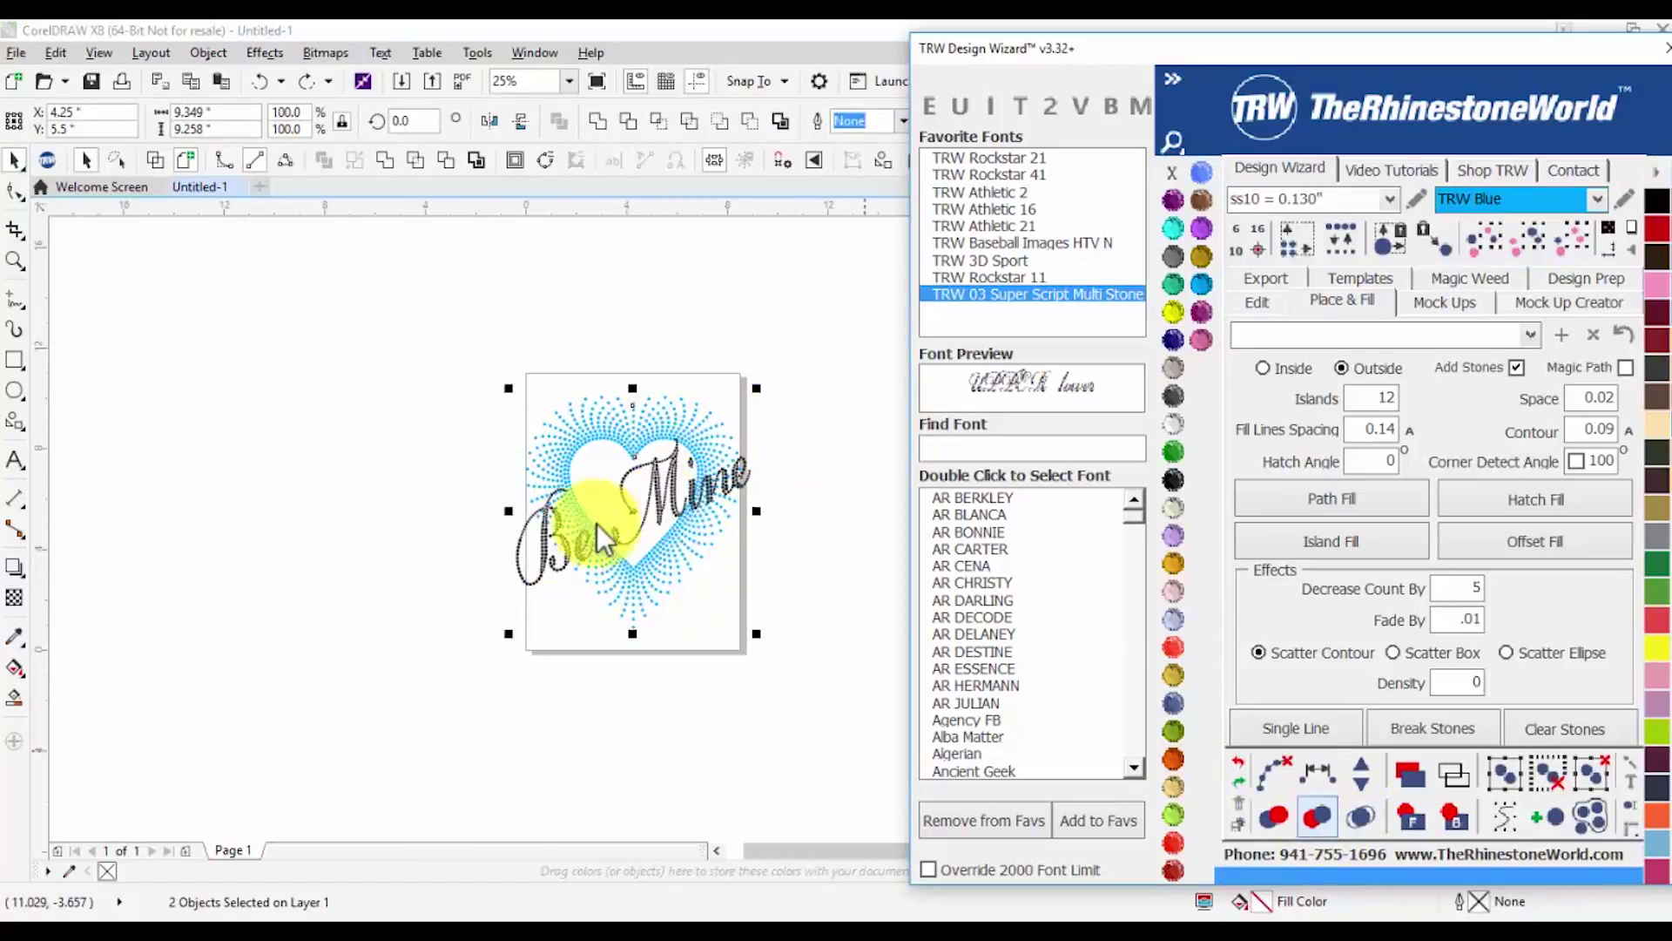
click(617, 456)
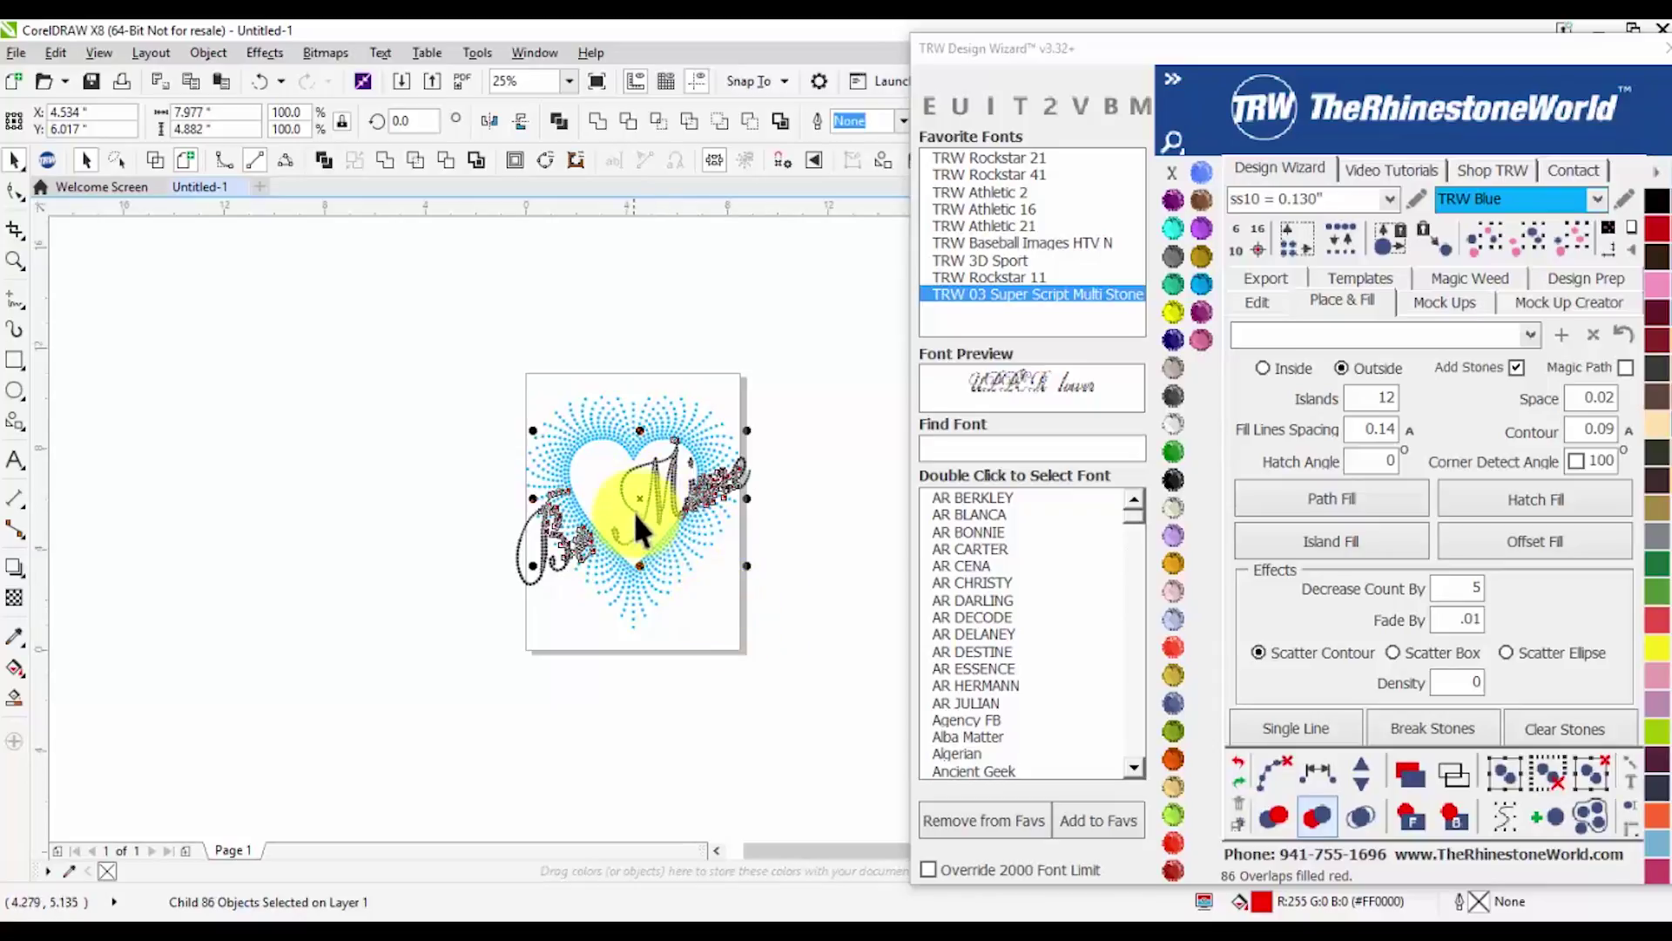
Try moving the red overlapping stones off the design and deleting them, then undo both changes and clear the selection
drag(638, 501, 328, 501)
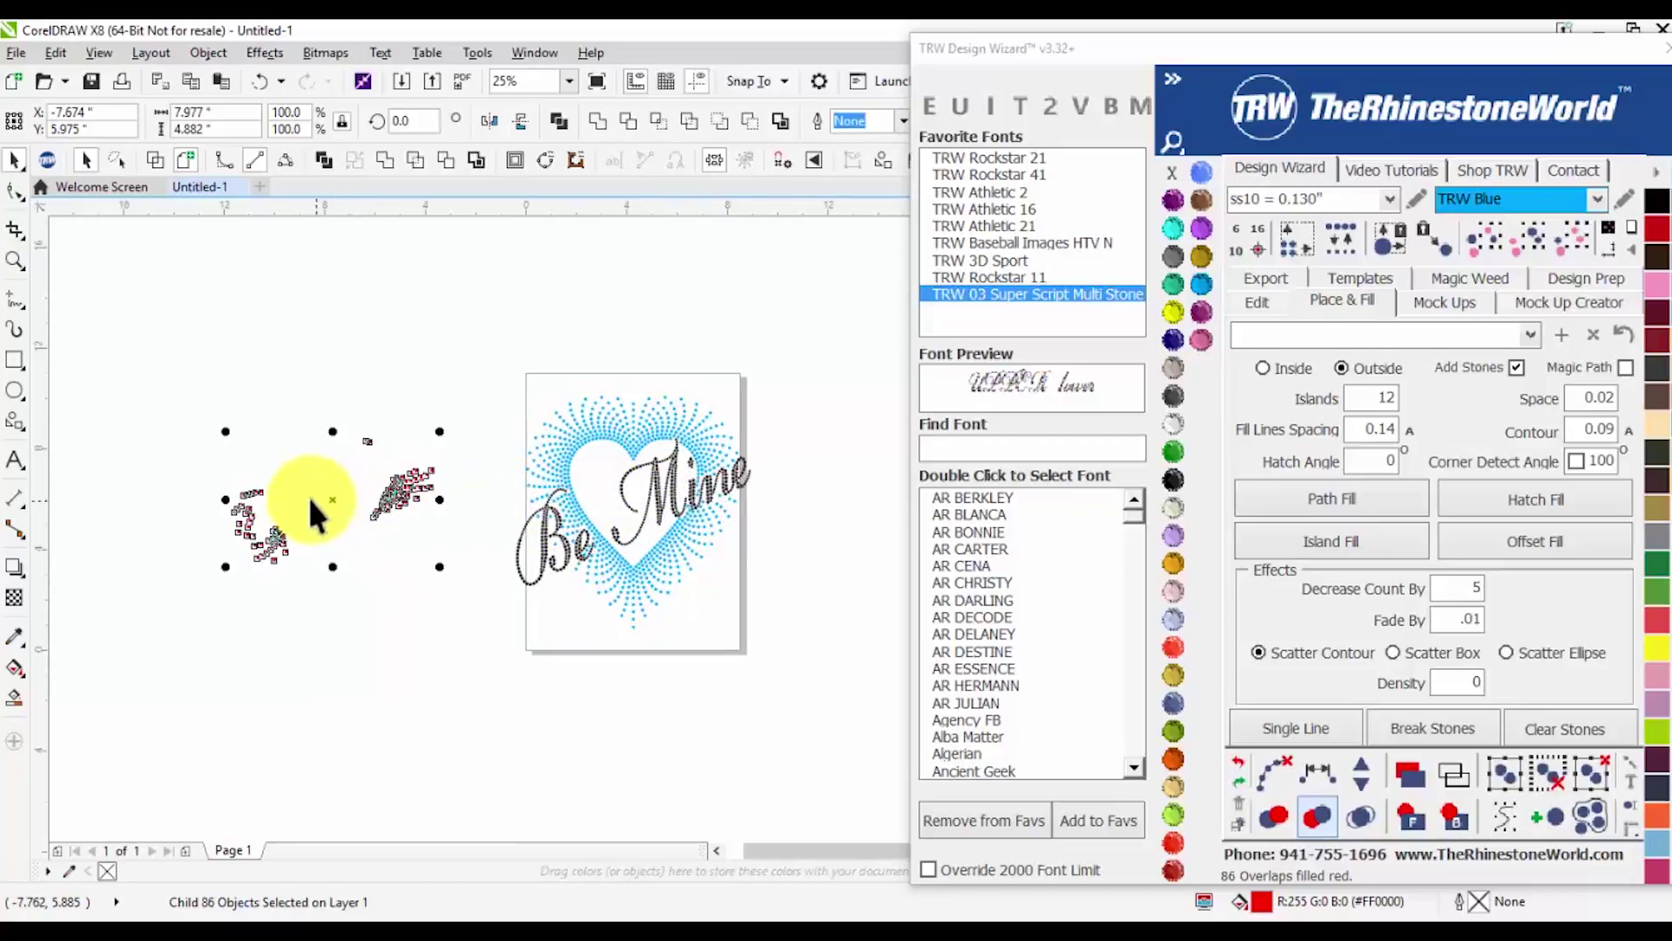
key(Delete)
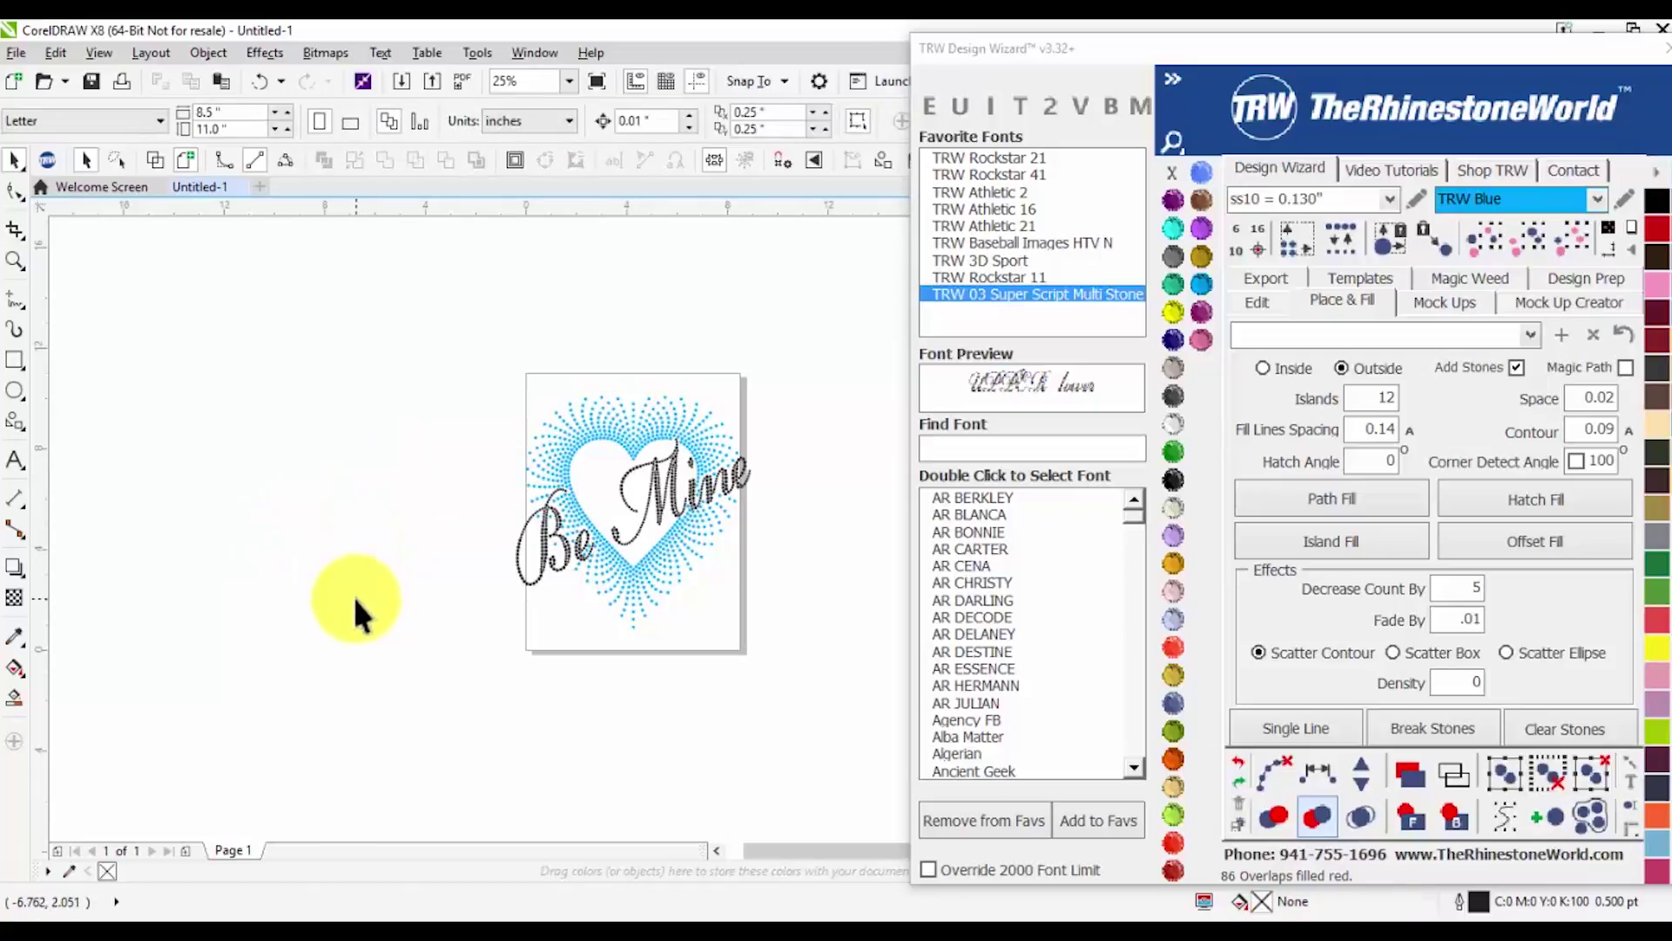
key(ctrl+z)
key(ctrl+z)
click(620, 662)
Ungroup the heart with its red-marked stones into individual stones and deselect them
scroll(702, 493, up, 1)
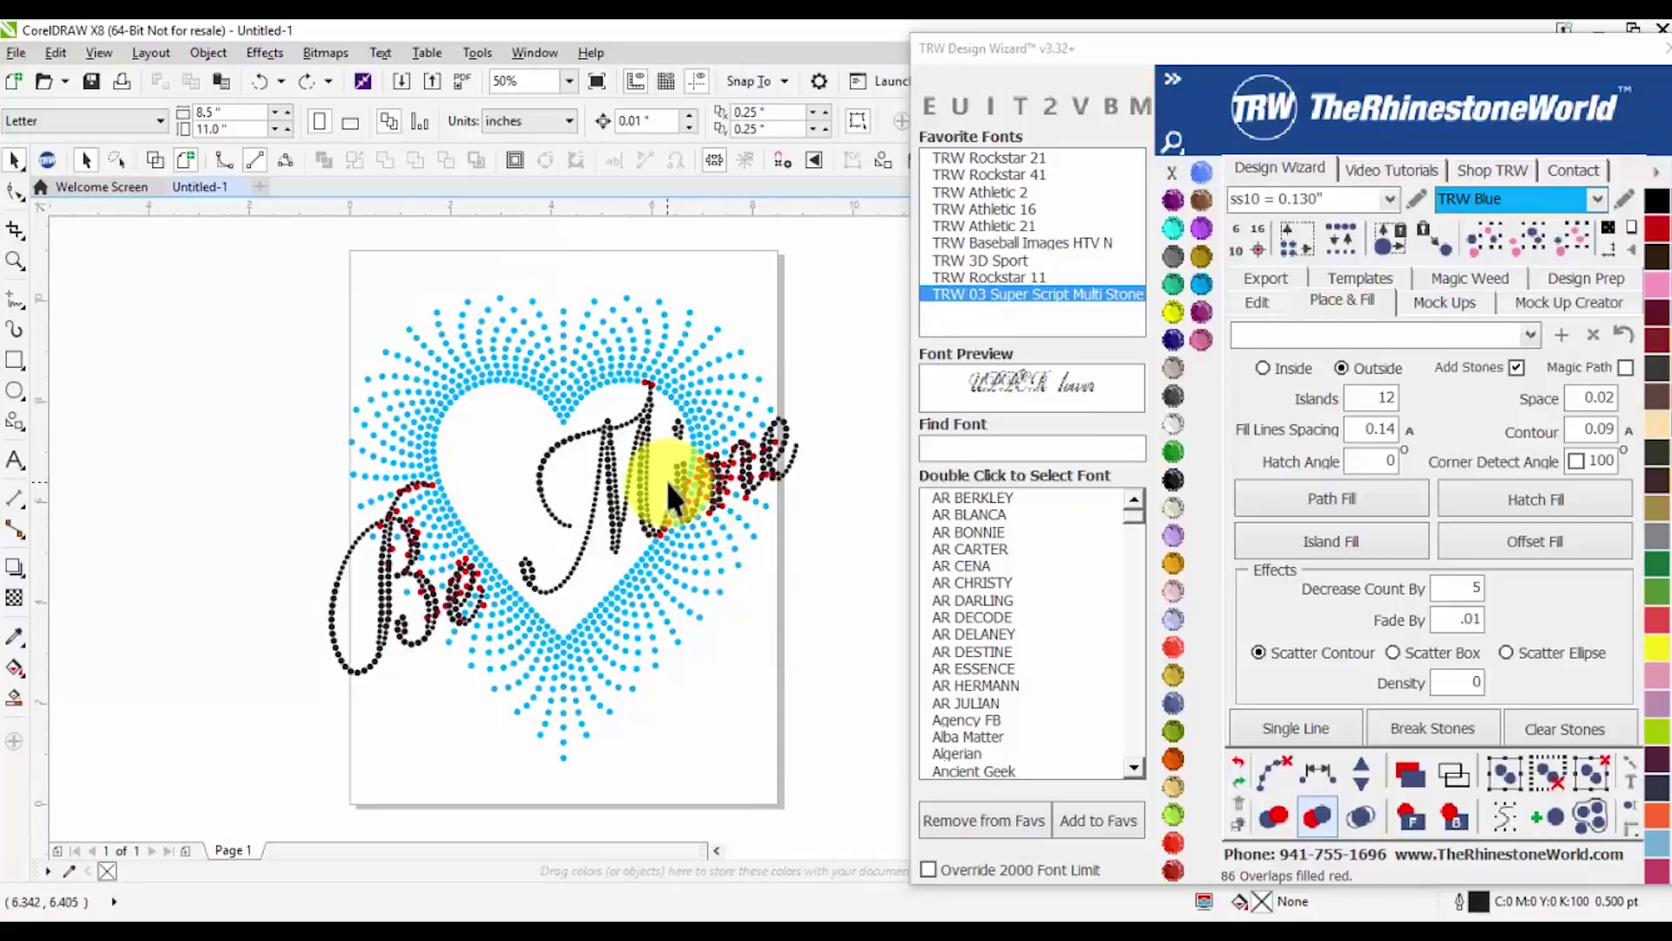
scroll(693, 520, up, 1)
scroll(683, 503, down, 1)
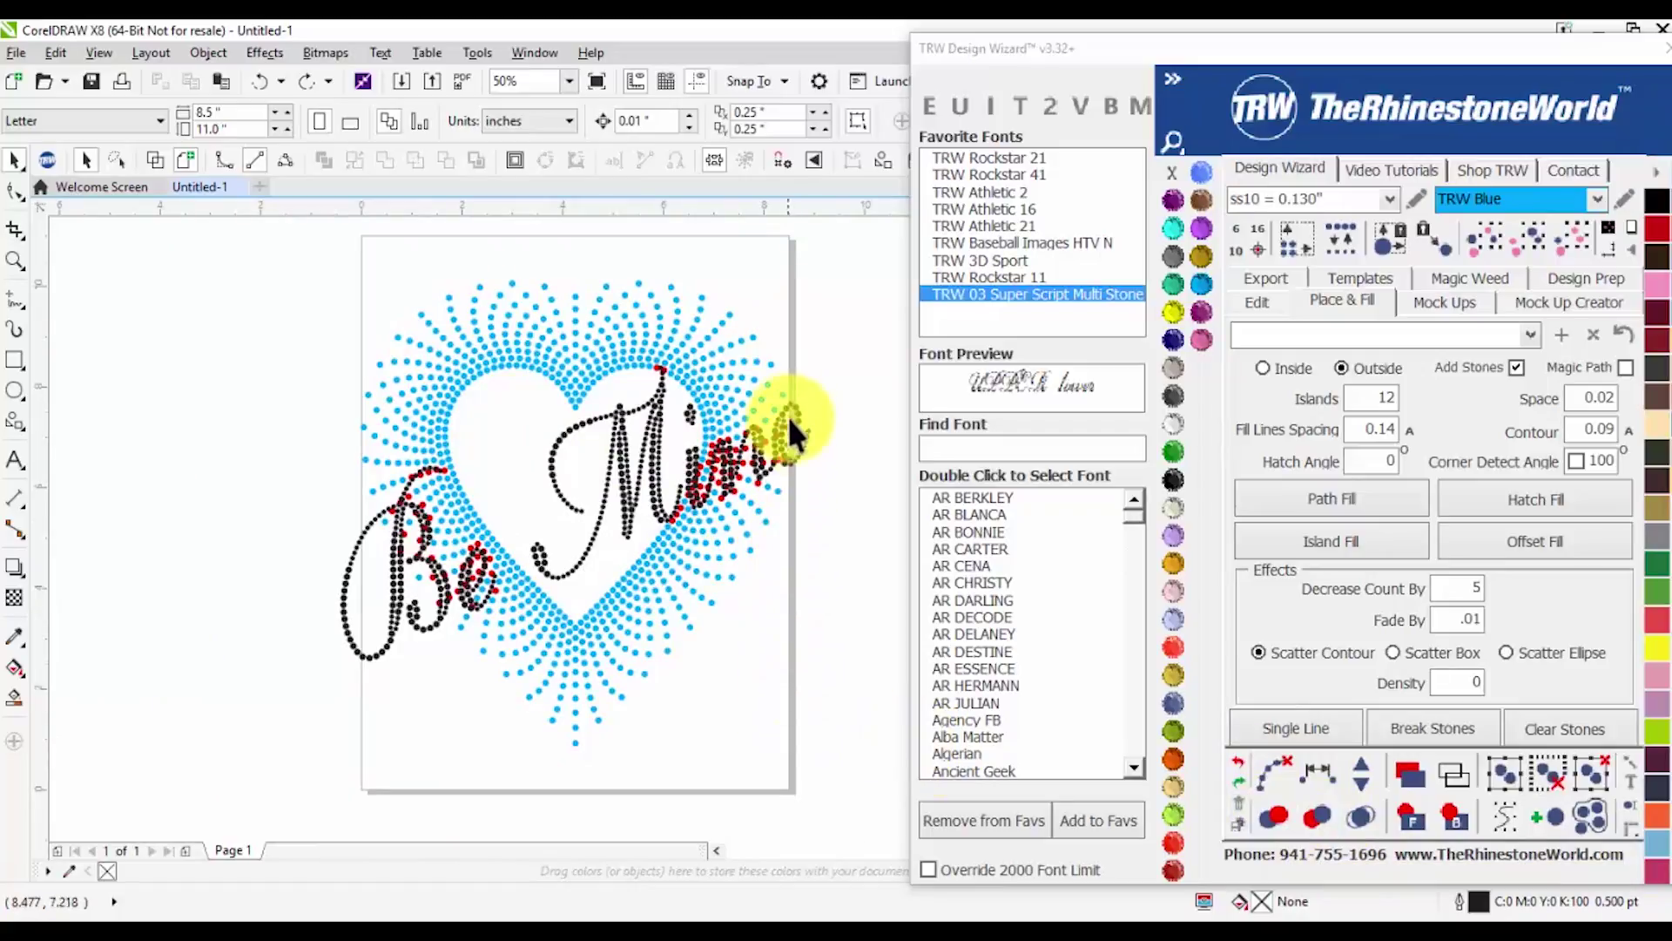
scroll(785, 421, up, 2)
scroll(777, 422, up, 1)
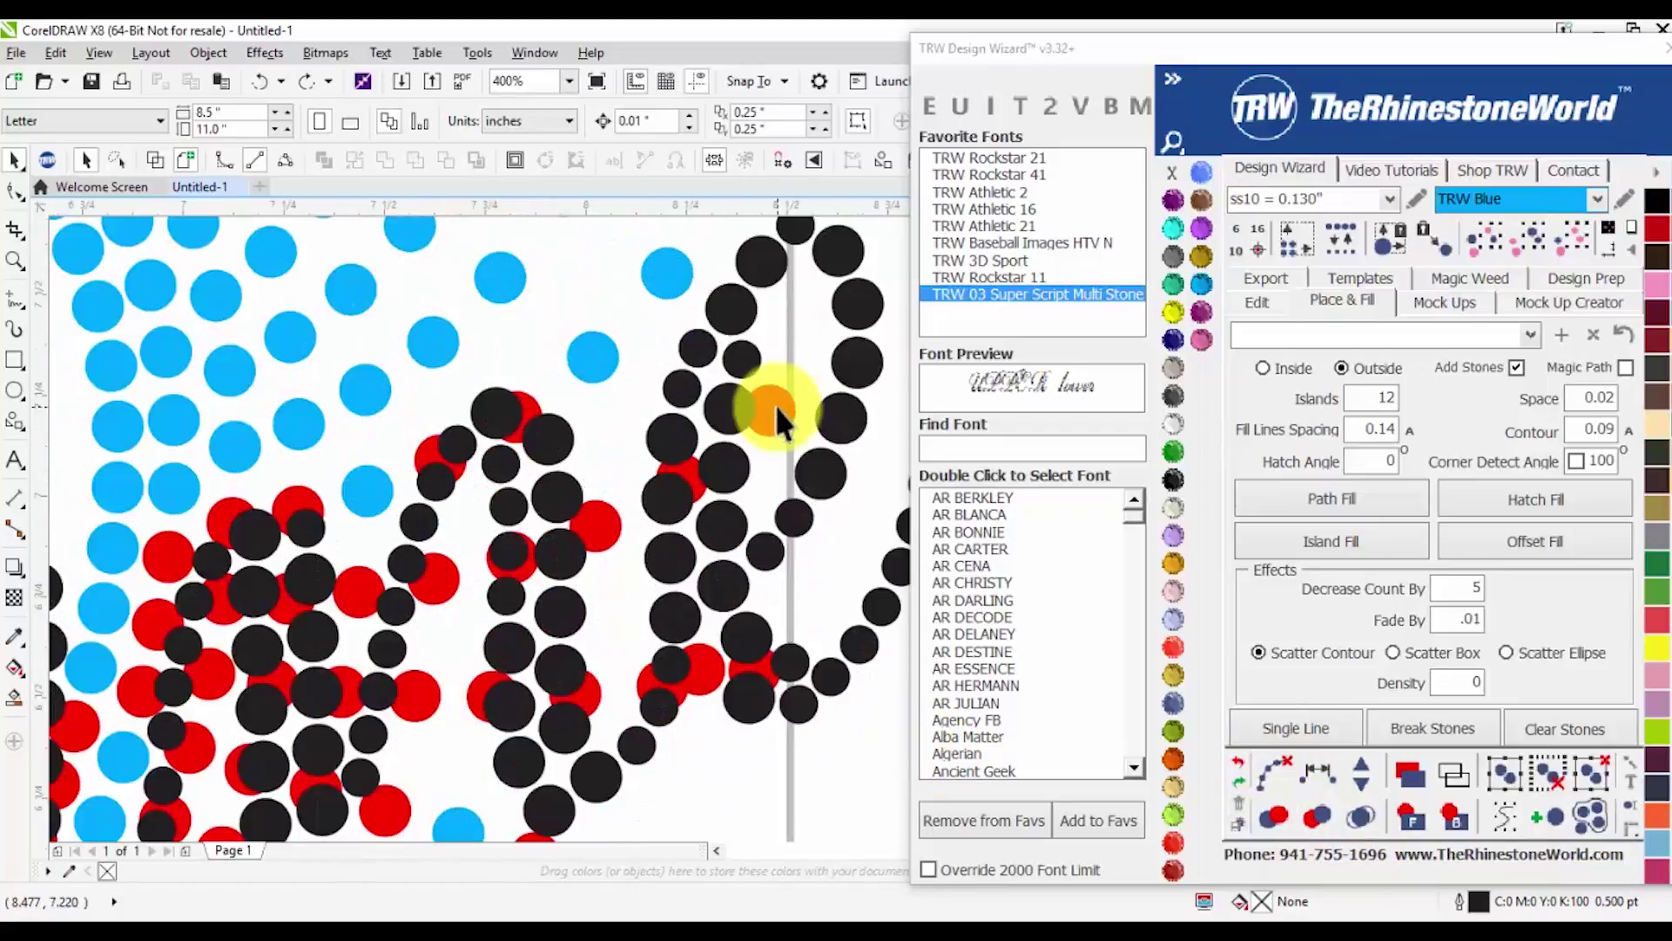
click(775, 405)
scroll(777, 405, down, 1)
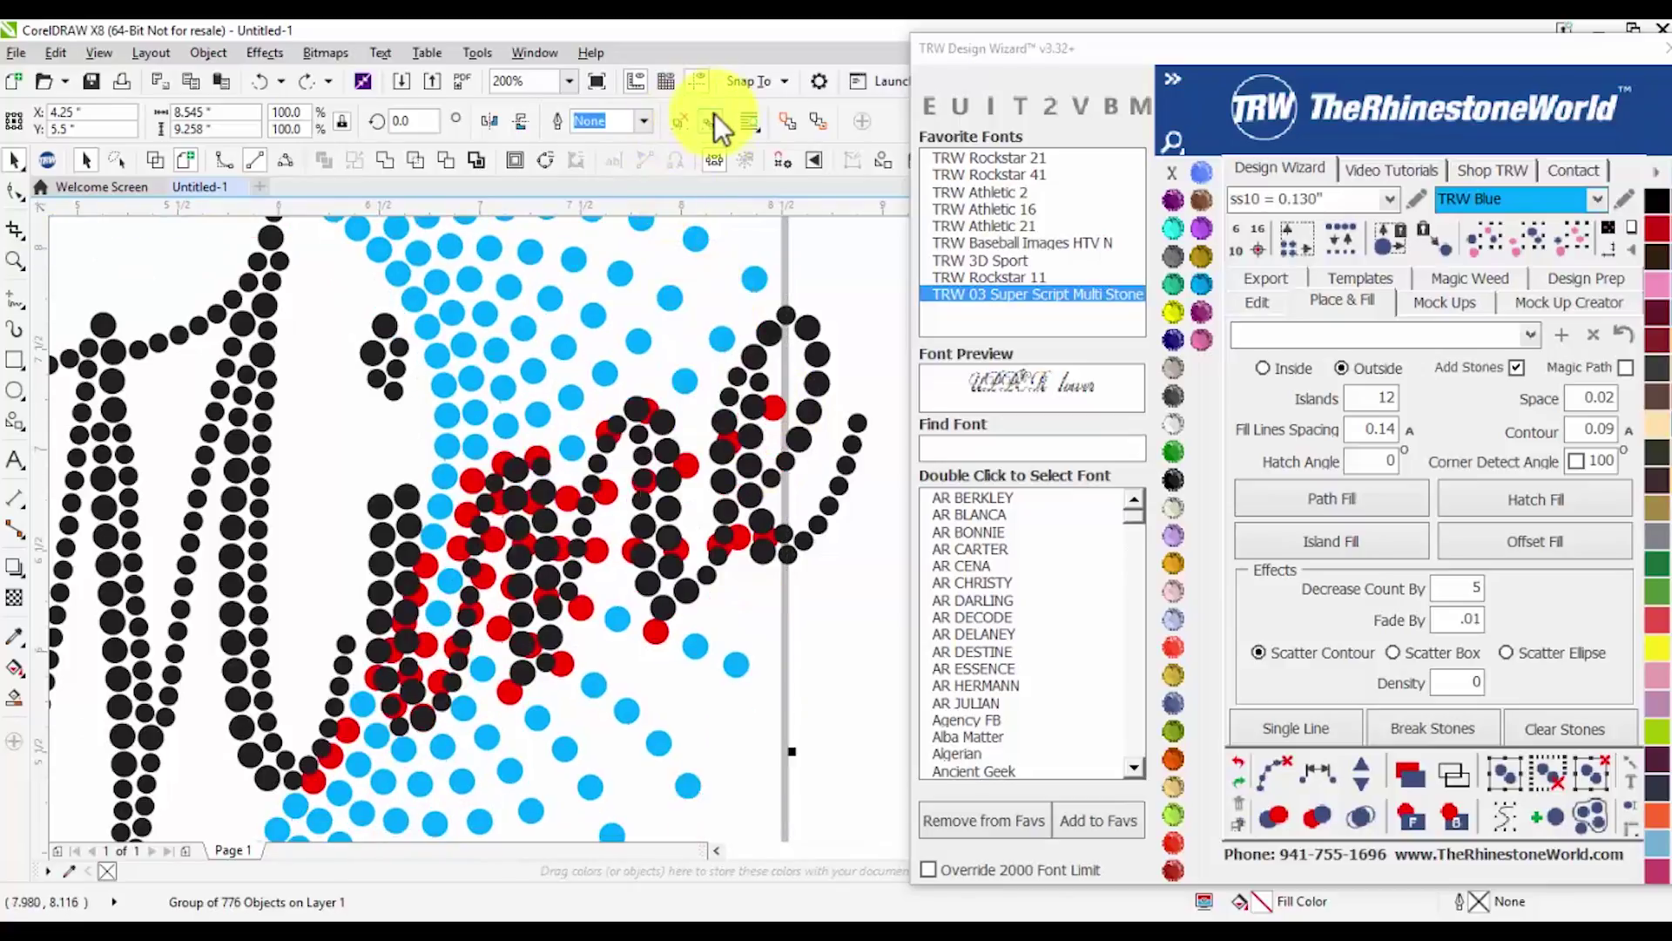
click(797, 603)
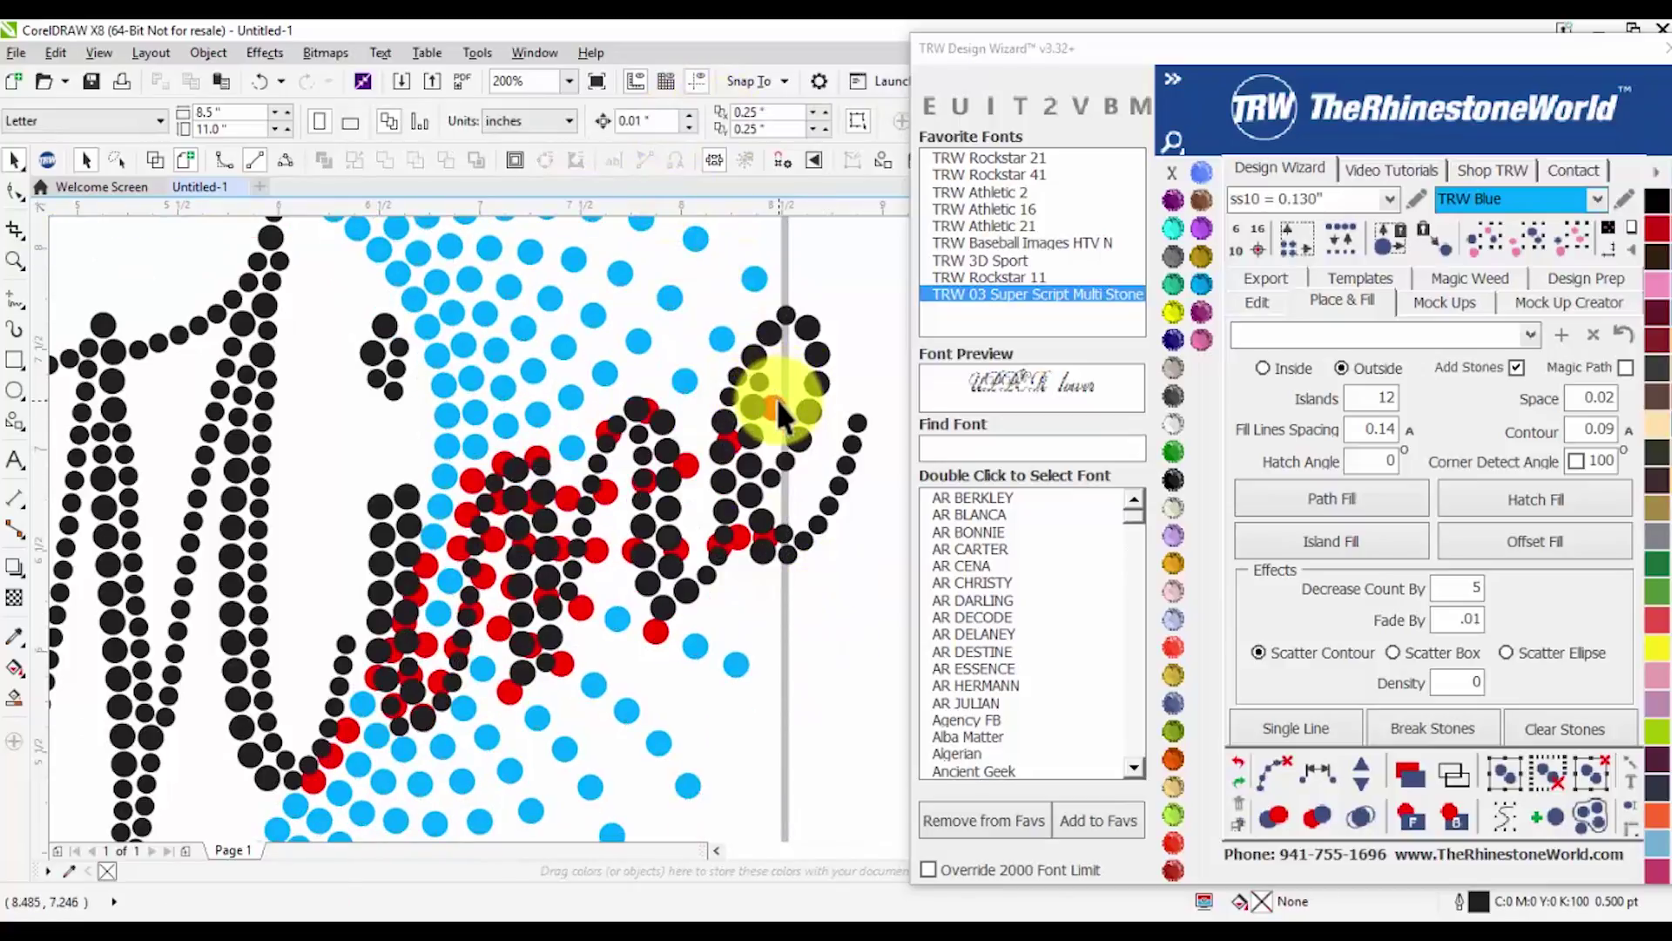
Select all red stones by matching the color of the one inside the final "e", move them off the design and delete them
ctrl+click(775, 408)
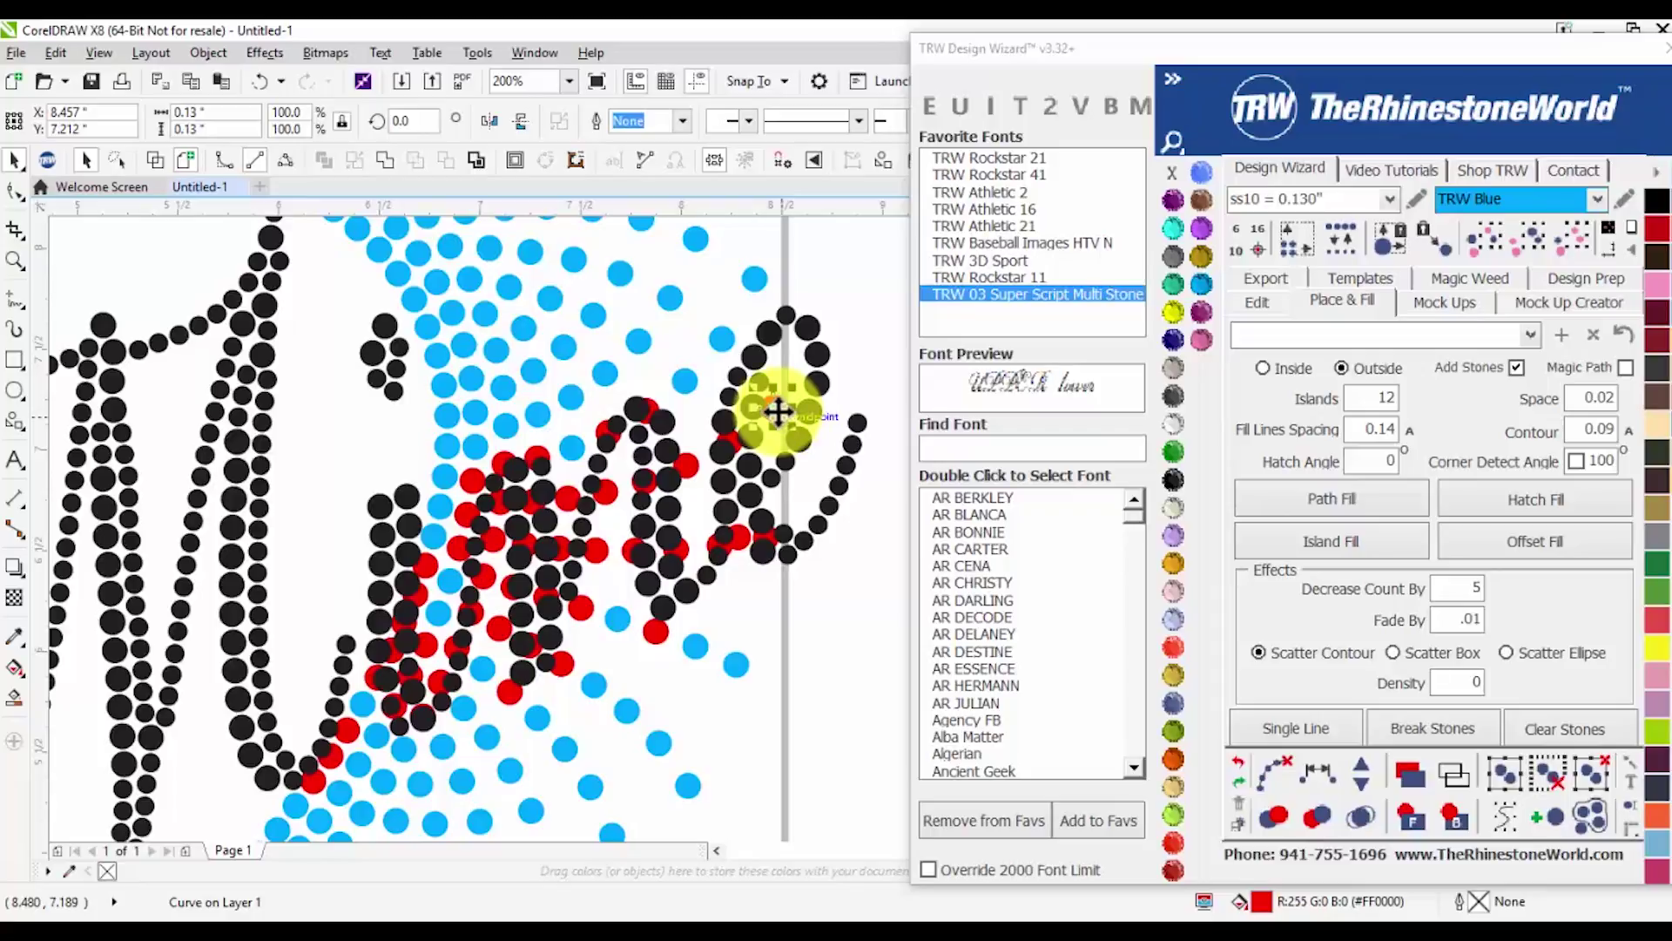
click(1523, 233)
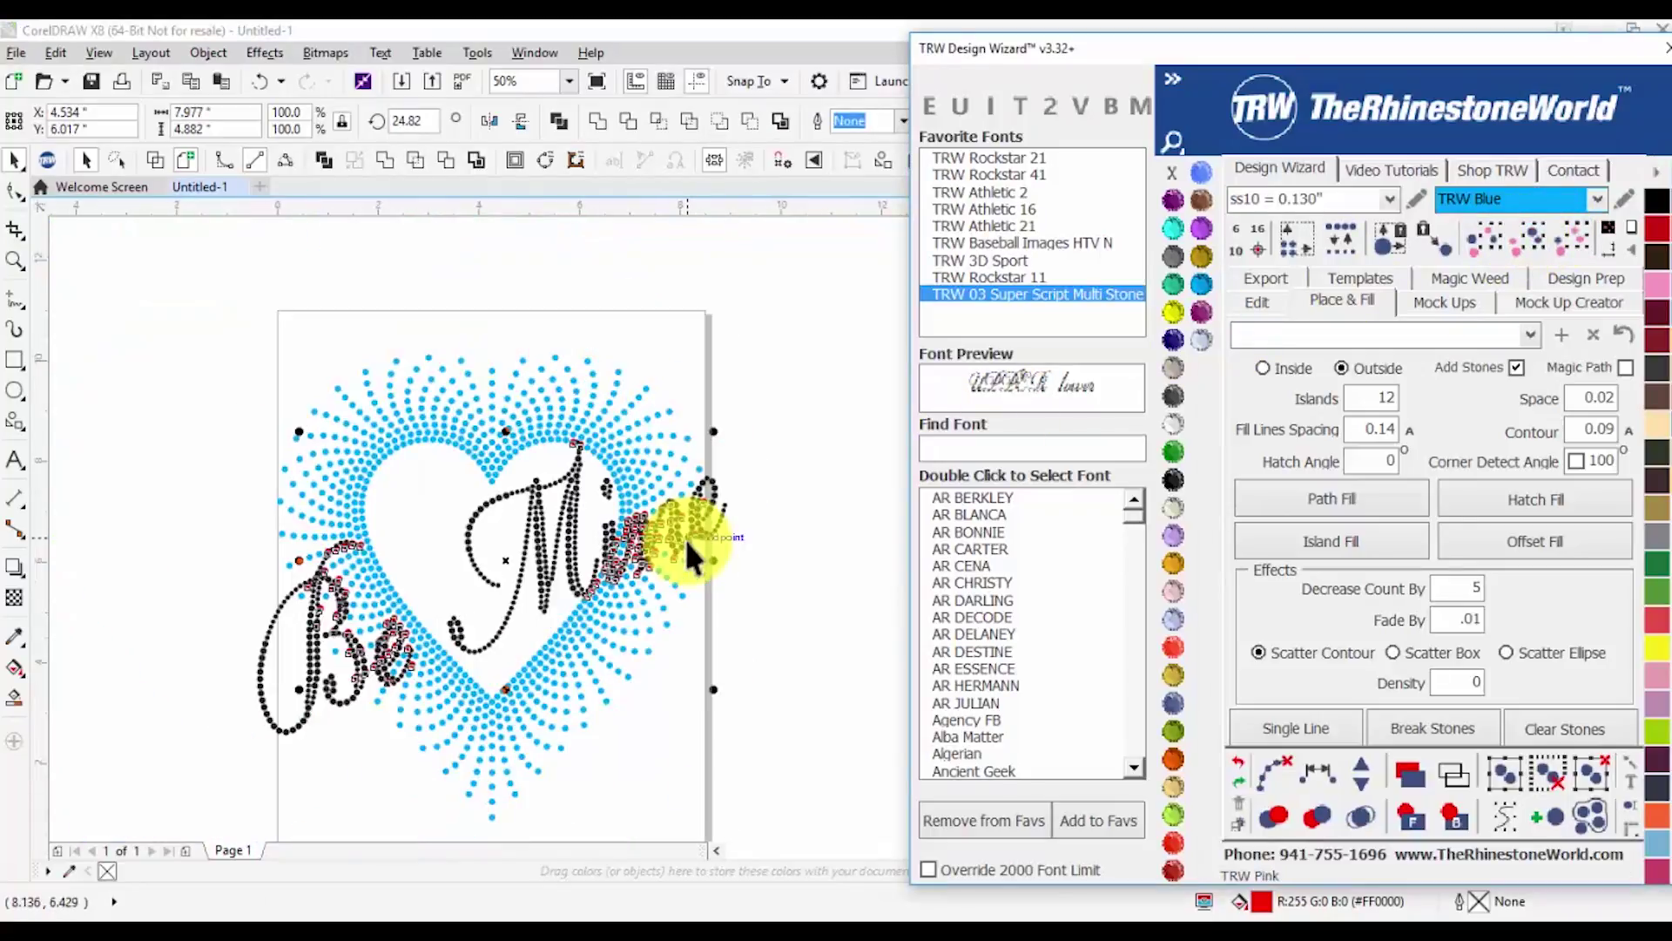
drag(519, 580, 293, 314)
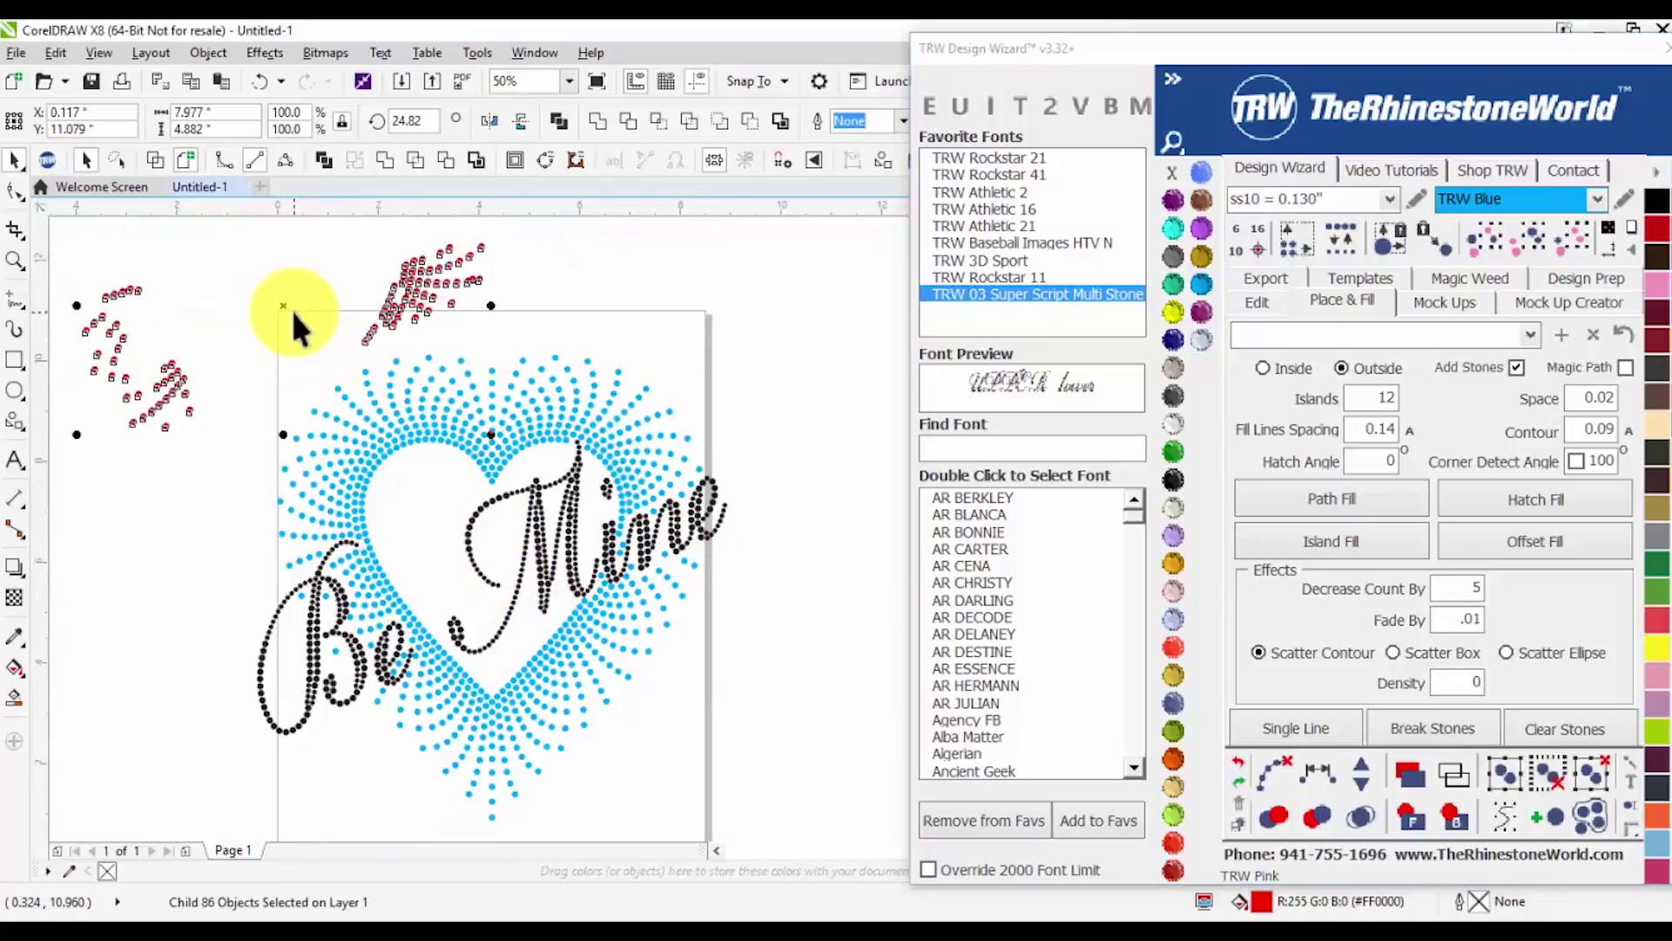
key(Delete)
Examine the spacing between the "Be Mine" lettering and the surrounding blue heart stones
scroll(263, 357, down, 1)
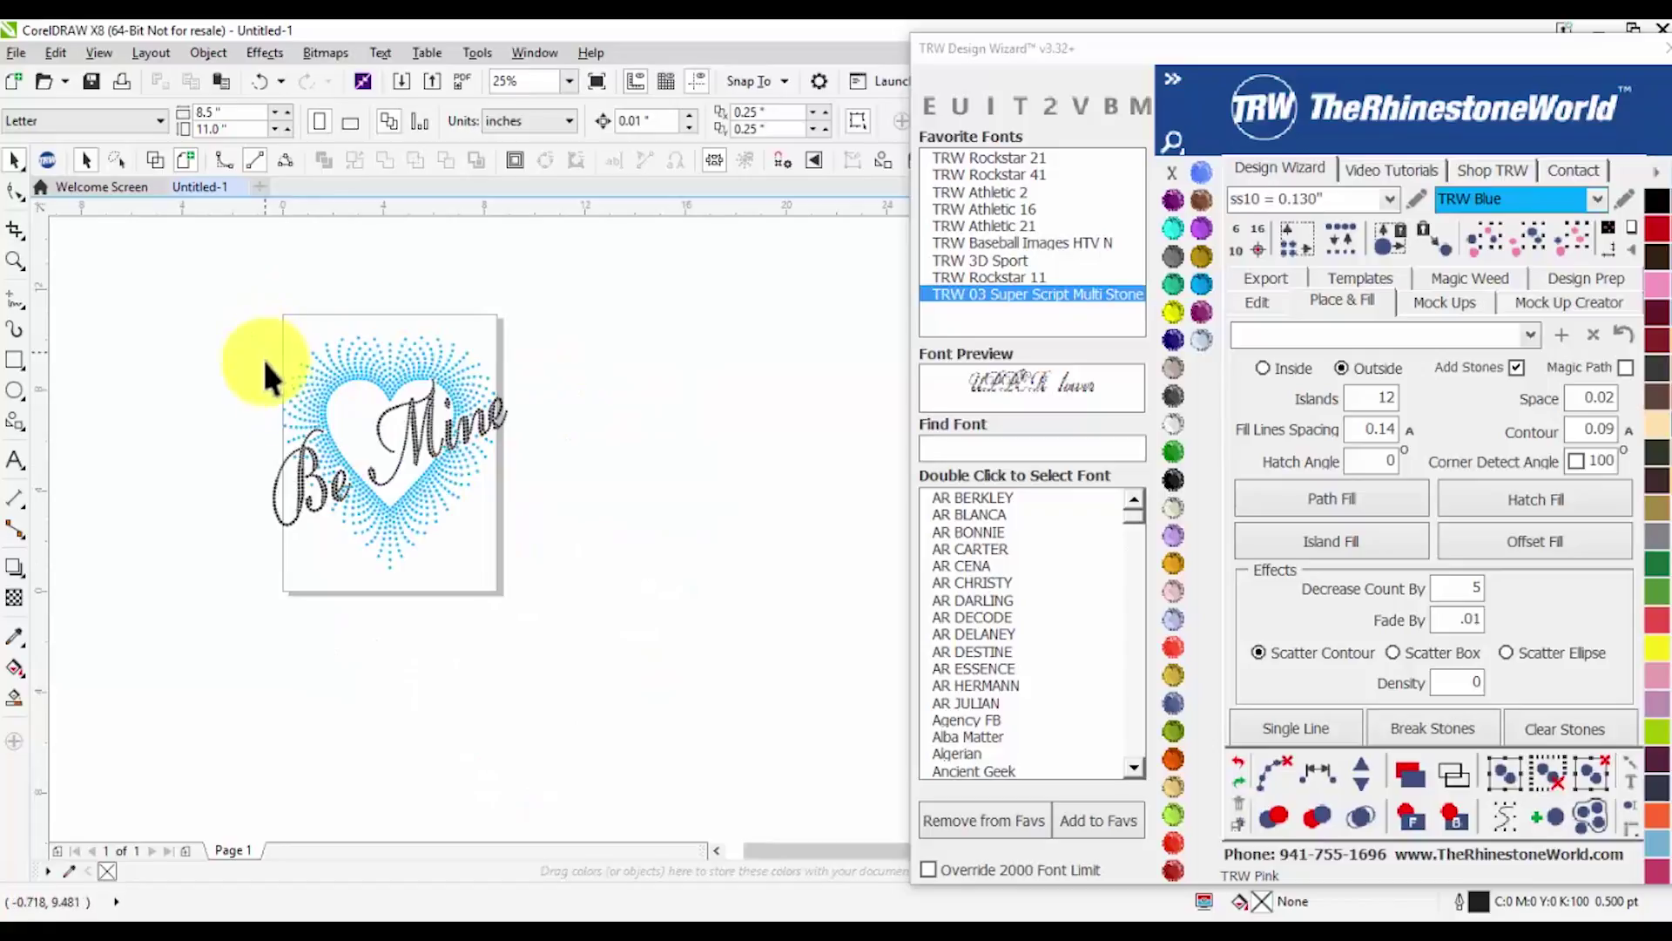
scroll(442, 471, up, 1)
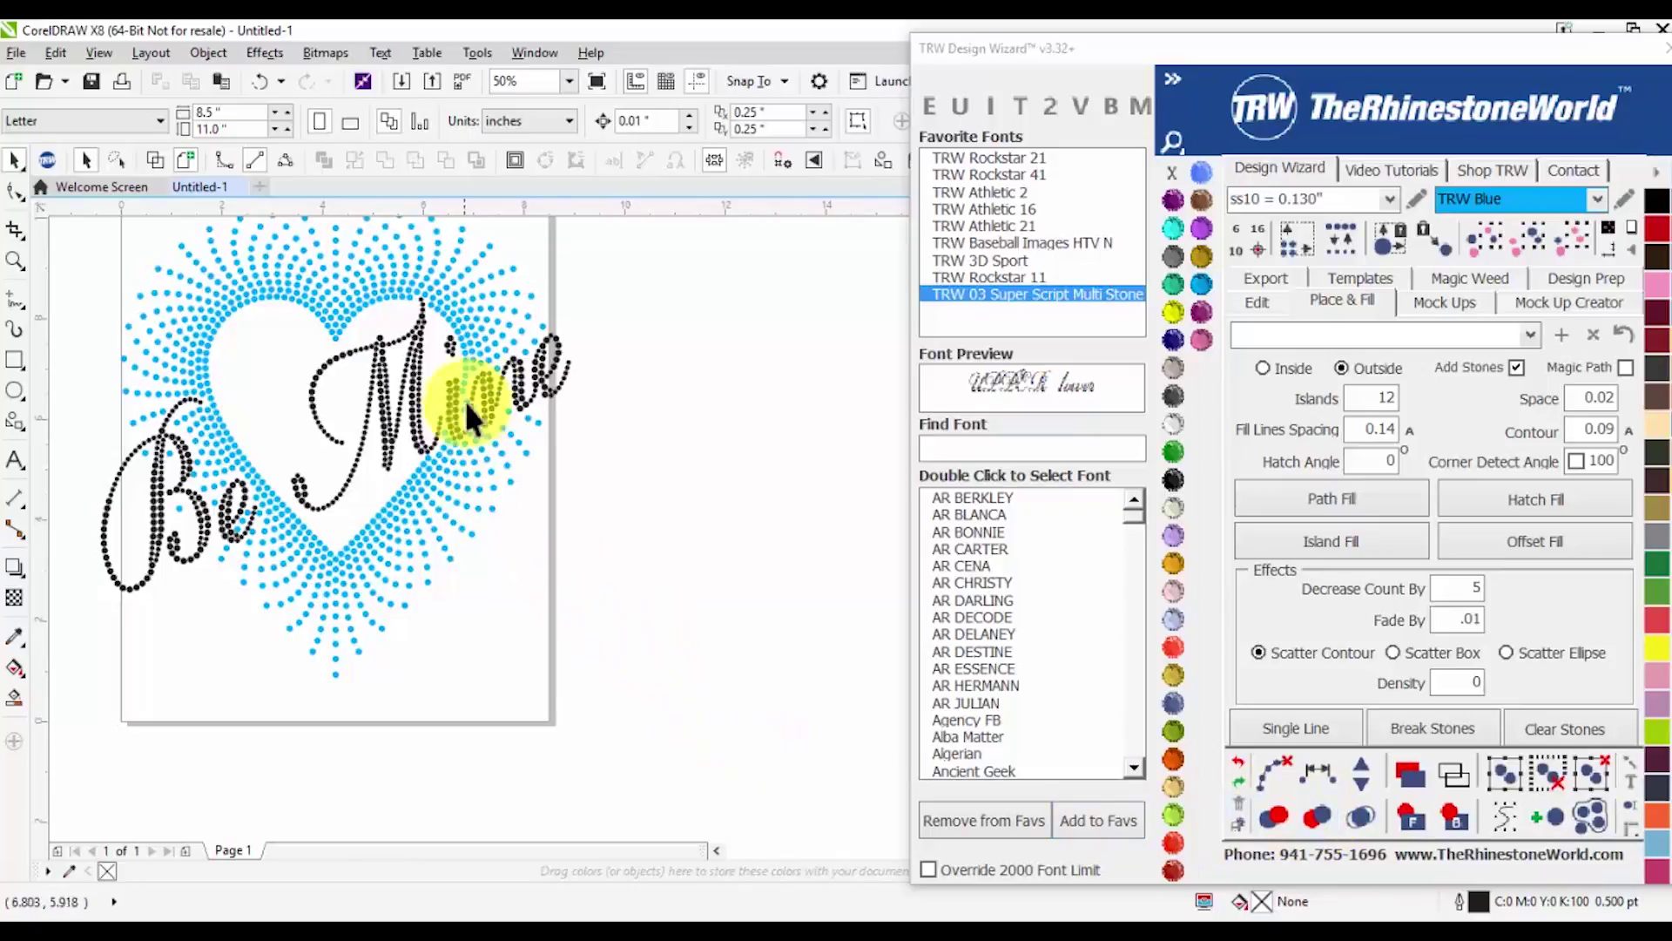
scroll(472, 371, up, 2)
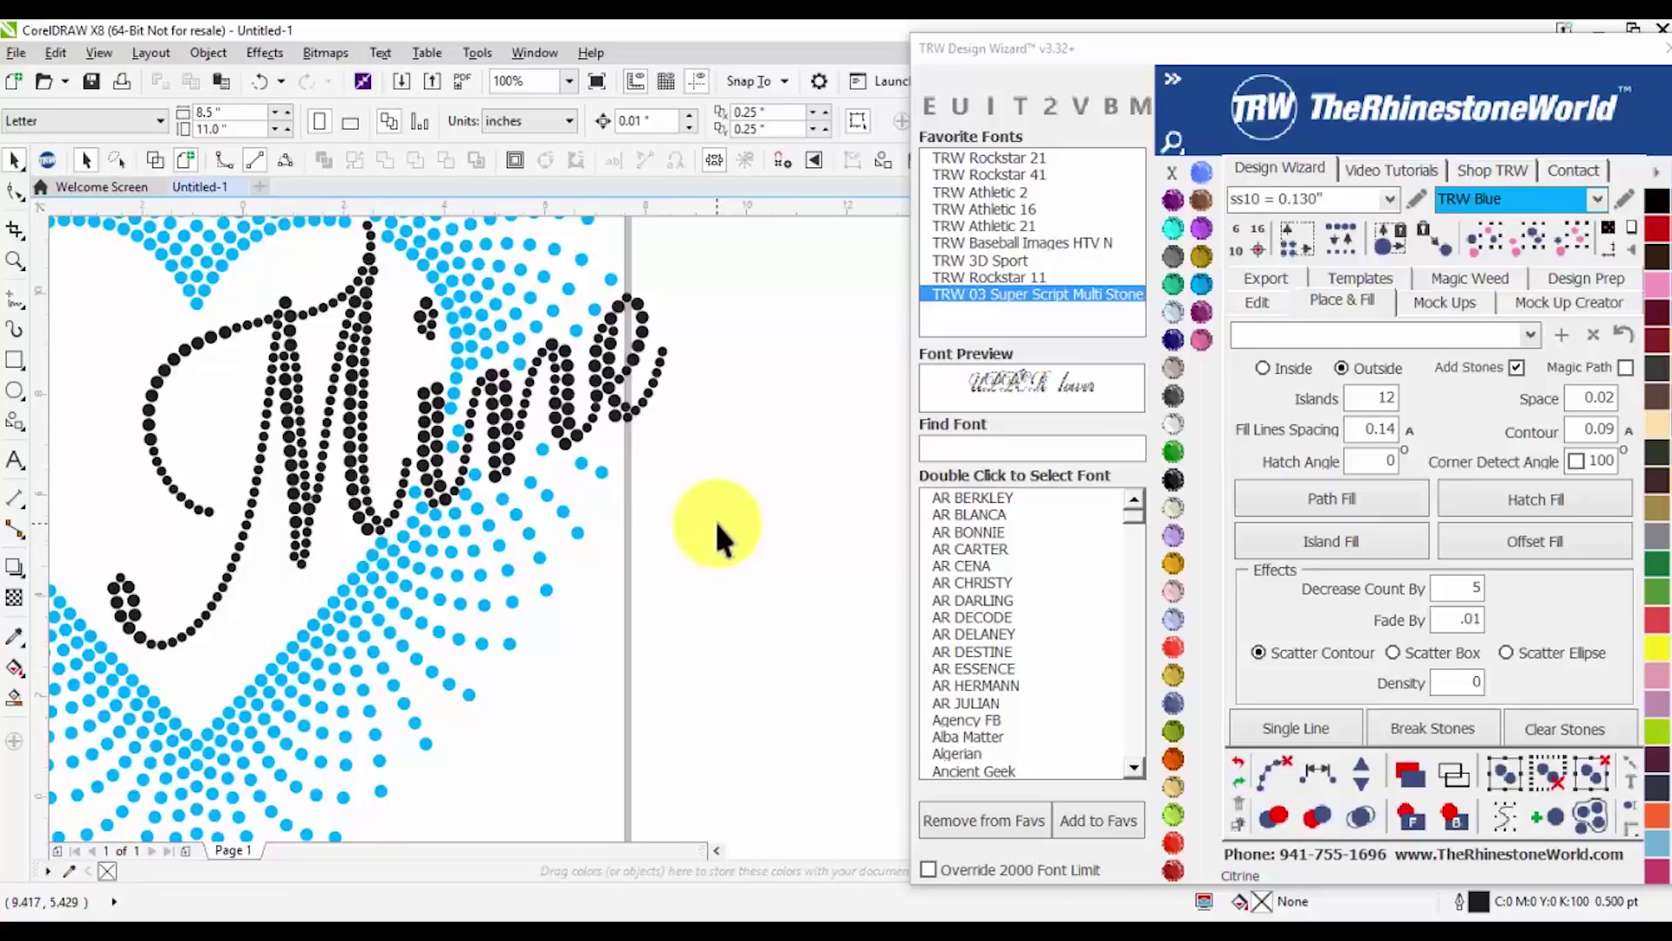
scroll(716, 527, down, 2)
scroll(698, 499, down, 1)
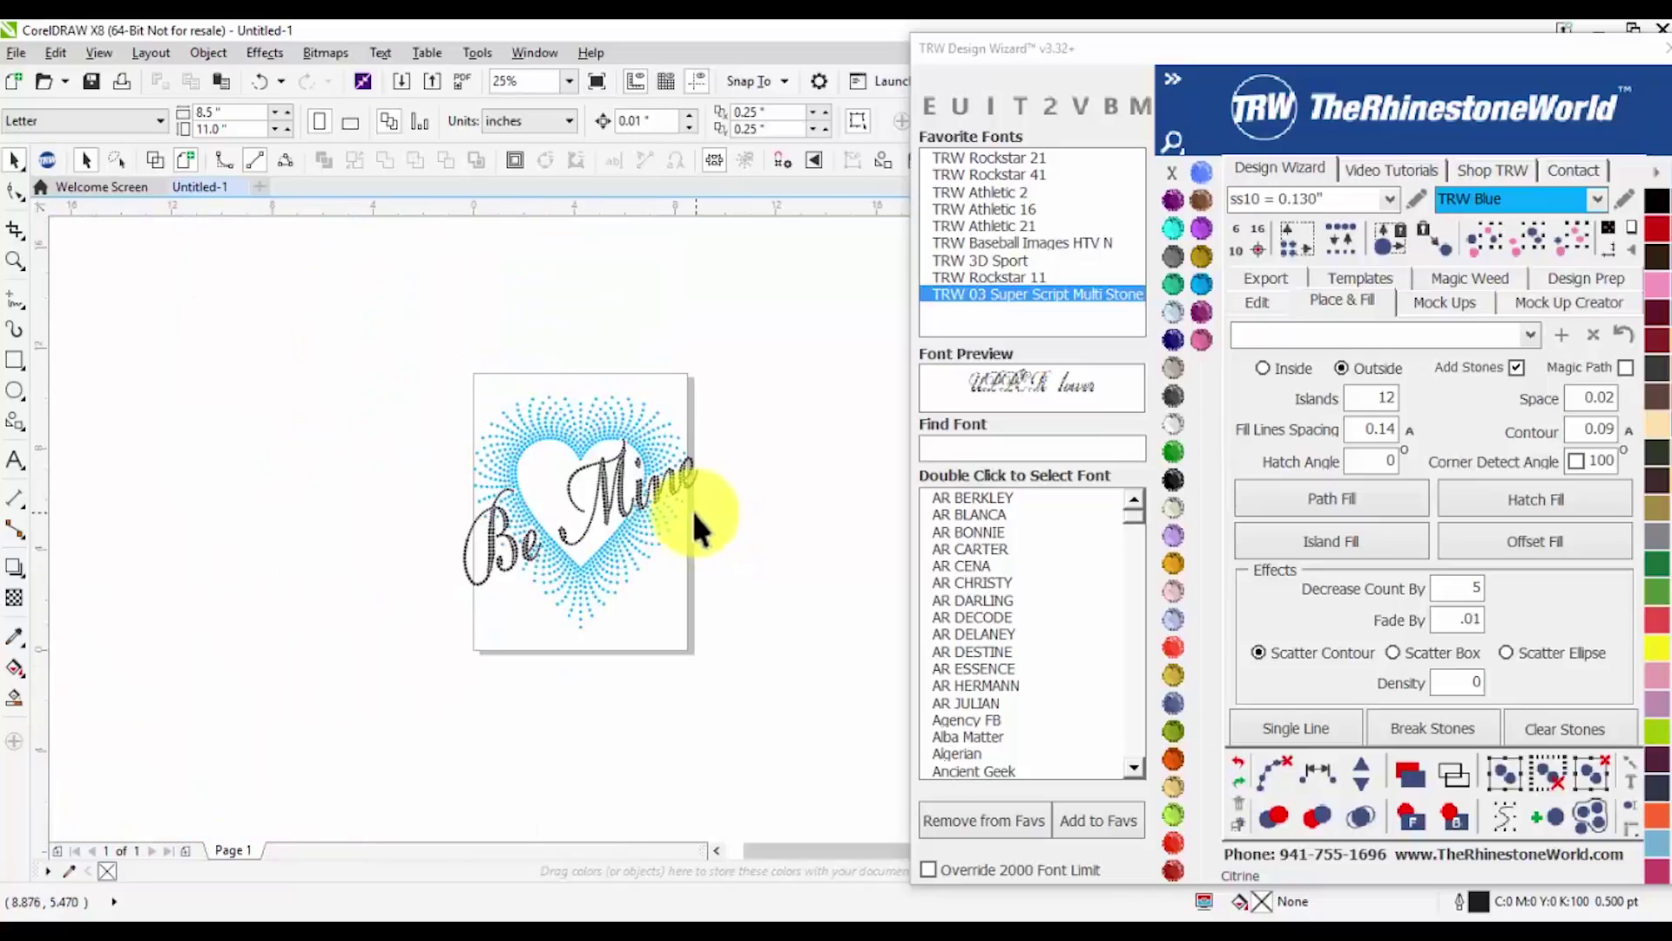
scroll(675, 483, up, 1)
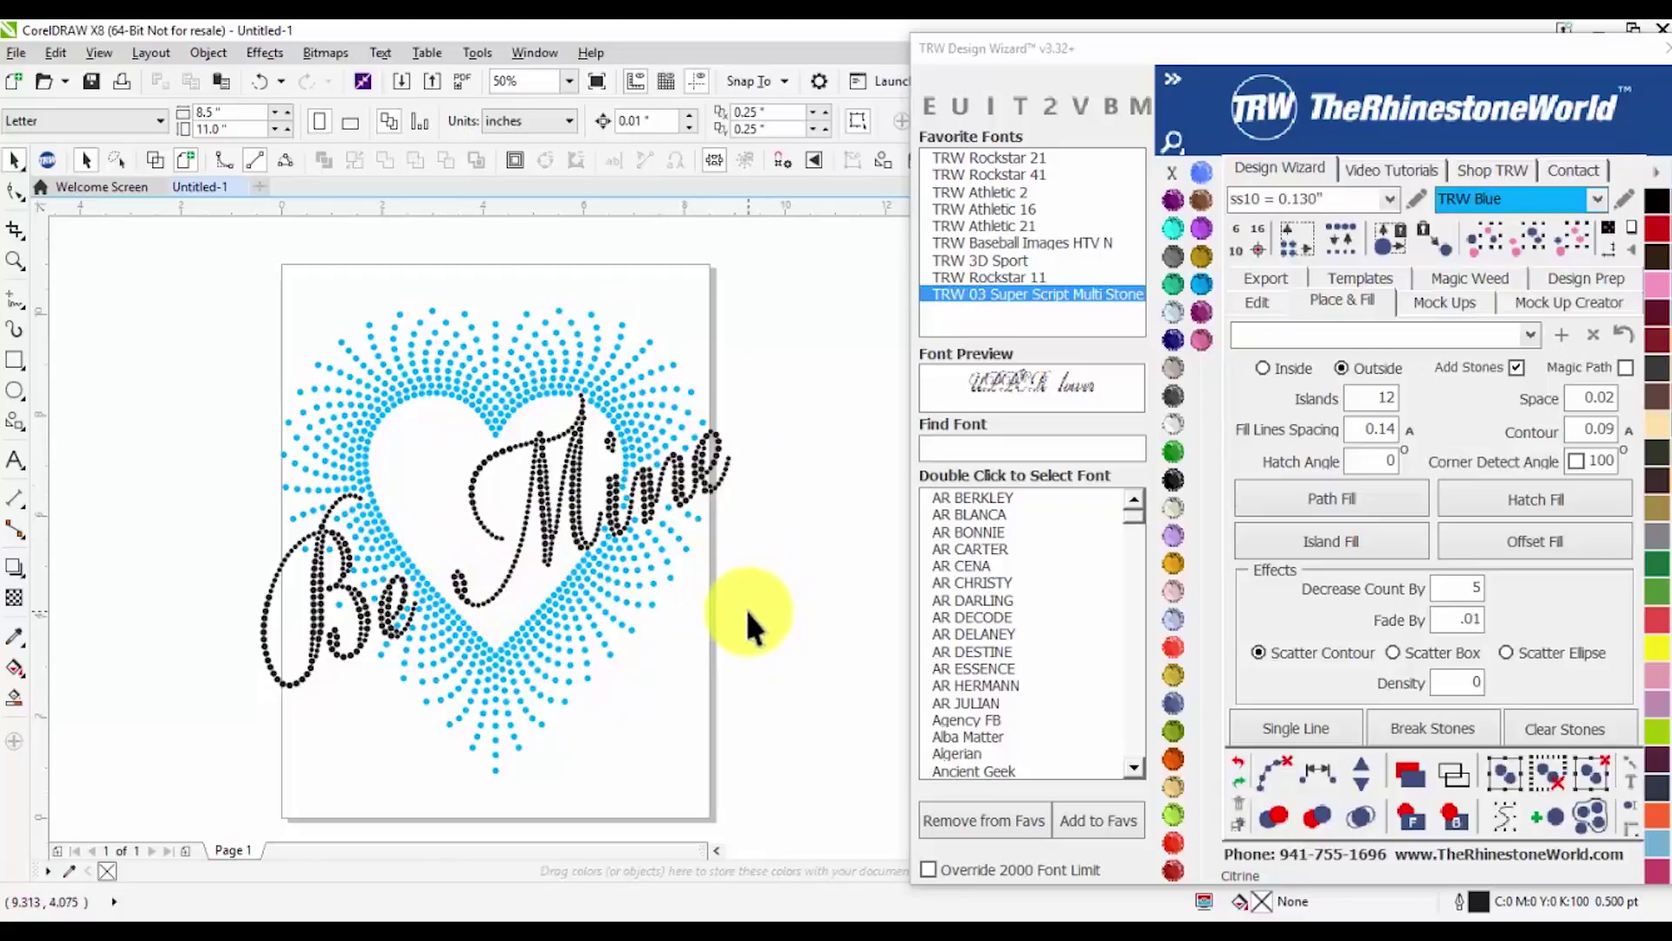
scroll(743, 601, down, 1)
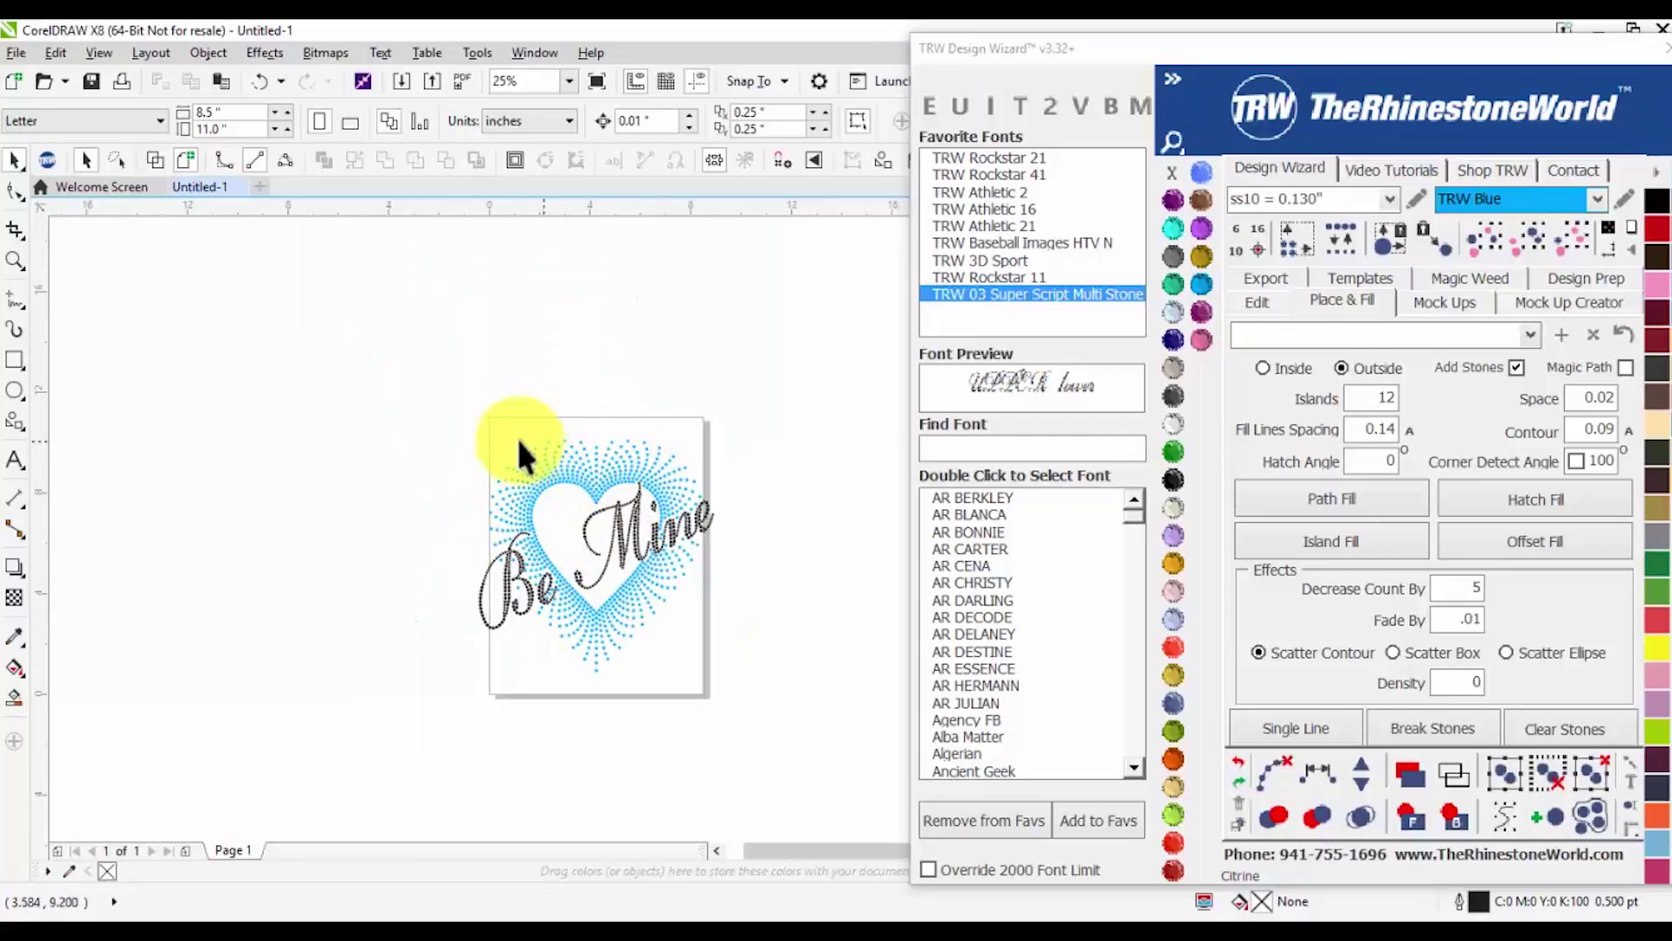
scroll(606, 544, up, 1)
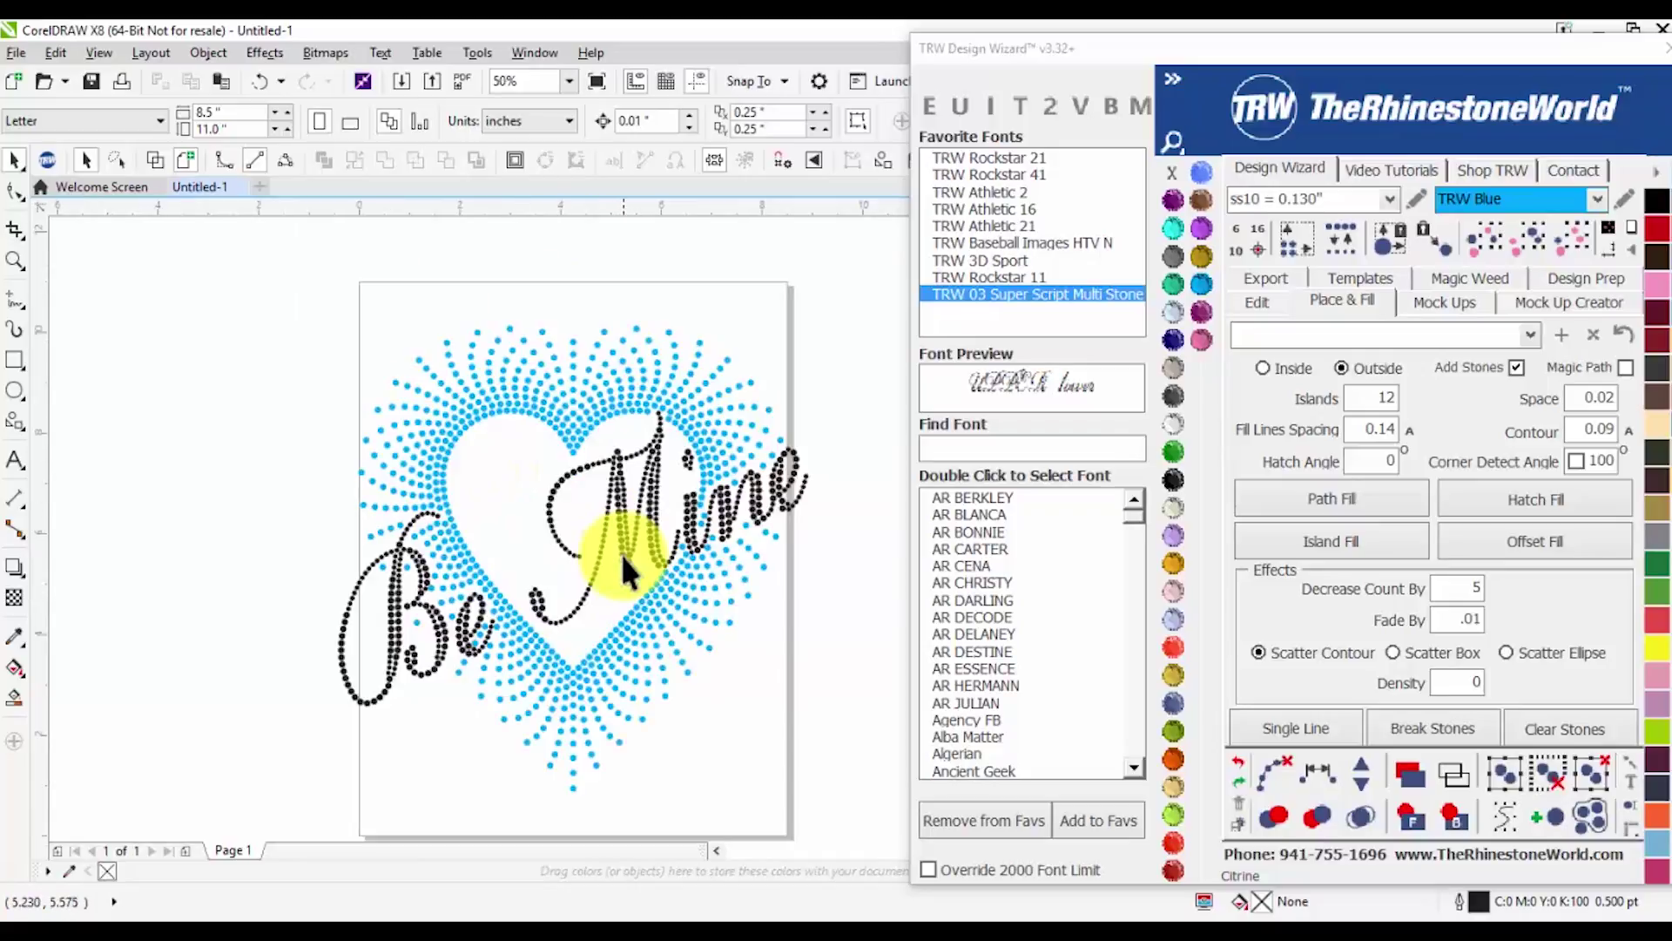
Ungroup the "Be Mine" lettering into individual stones in its original position and deselect them
click(618, 488)
drag(618, 488, 546, 517)
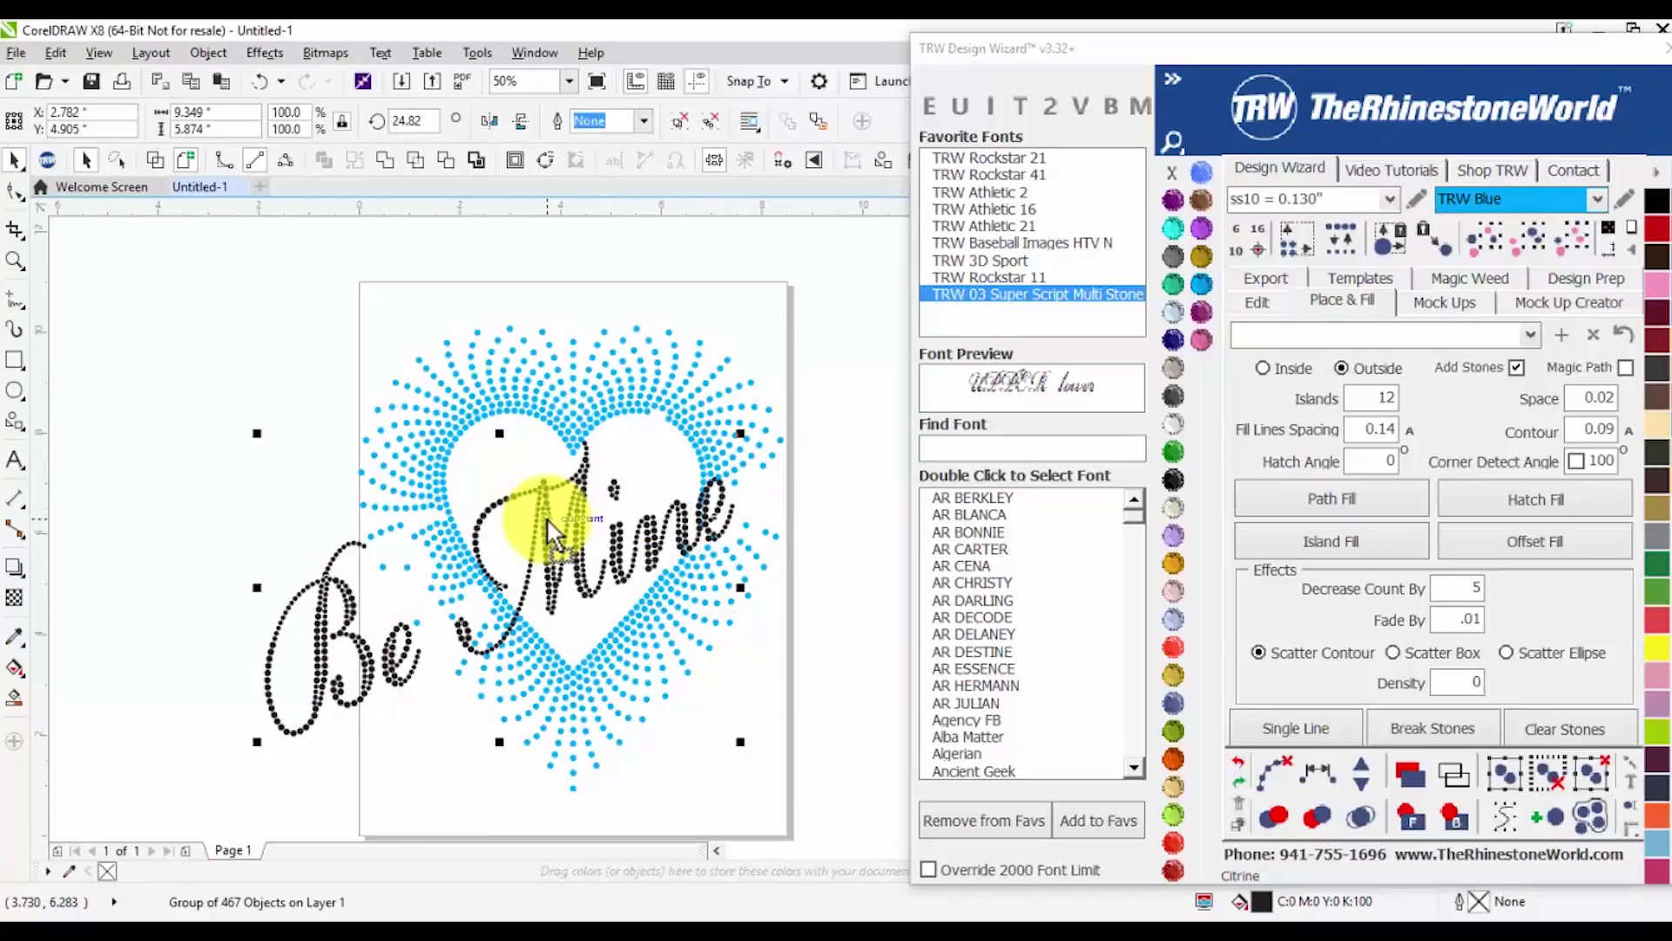
key(ctrl+z)
click(707, 120)
click(168, 485)
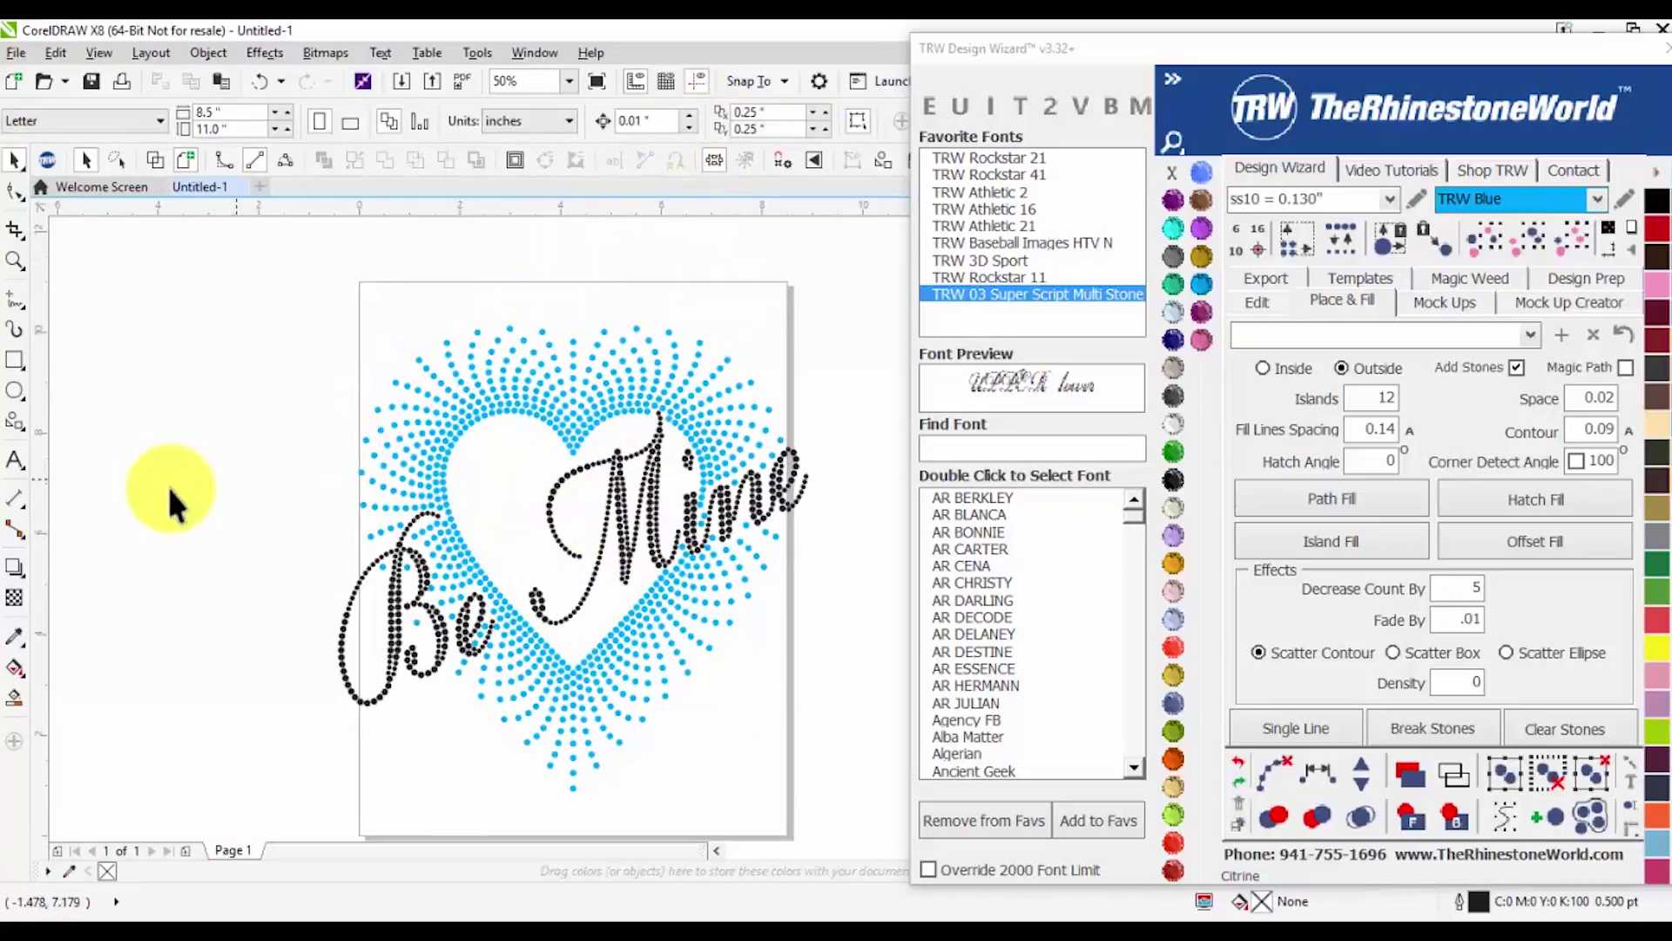
Select every black stone by color, starting from one in the "B", and group them
click(338, 643)
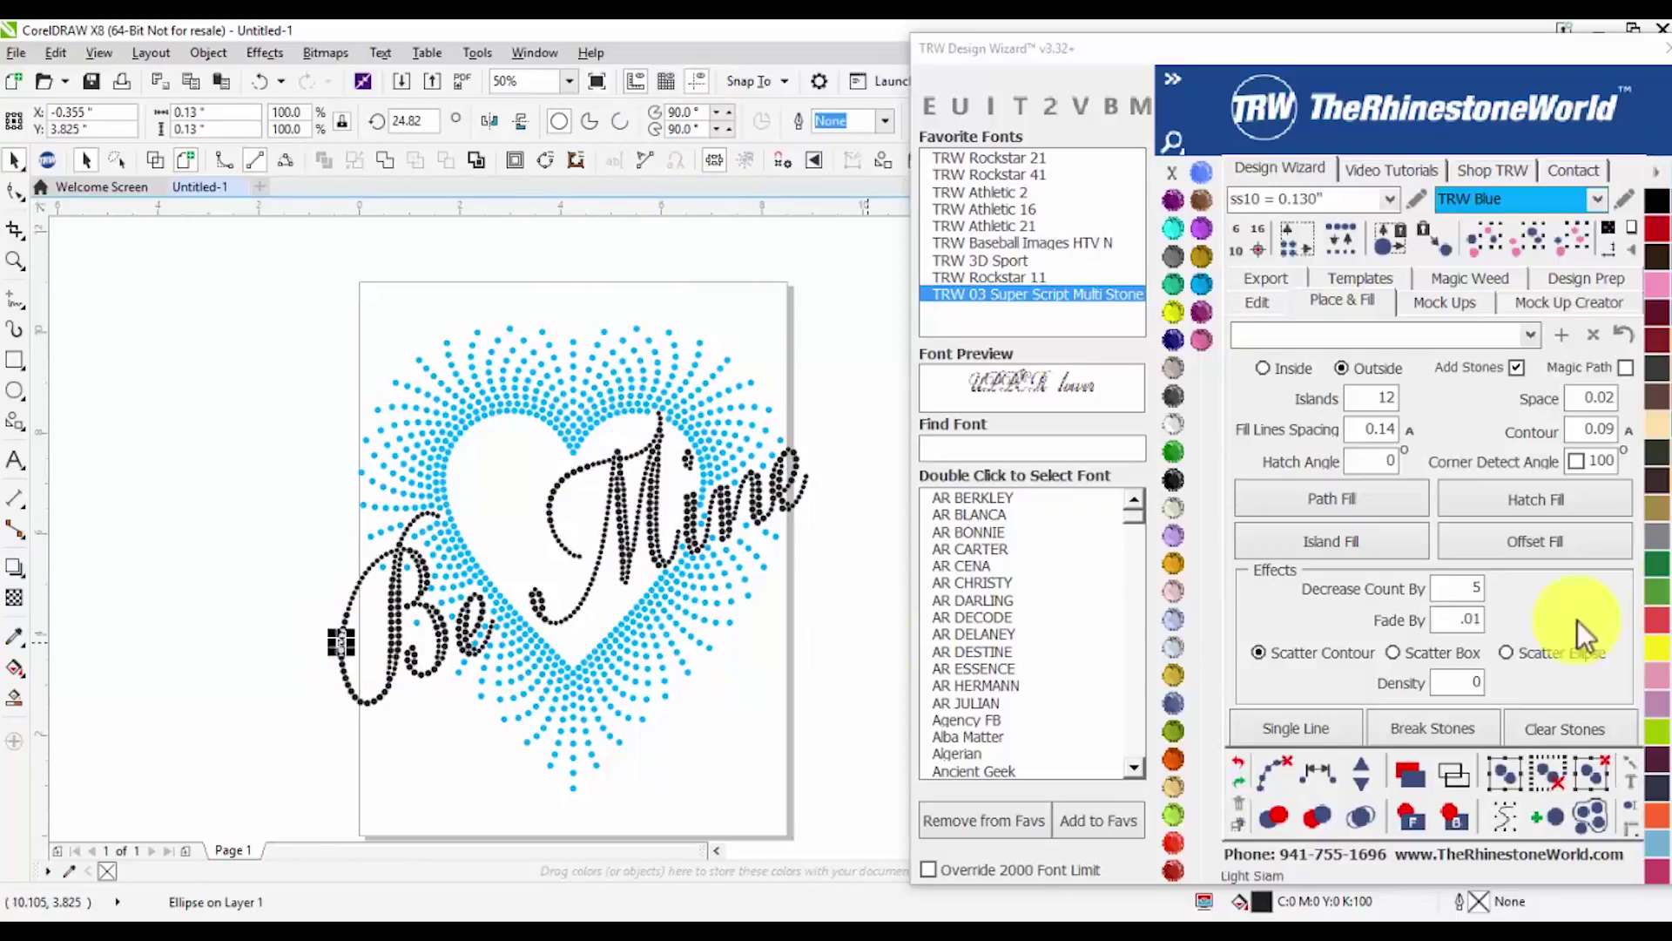
click(1524, 231)
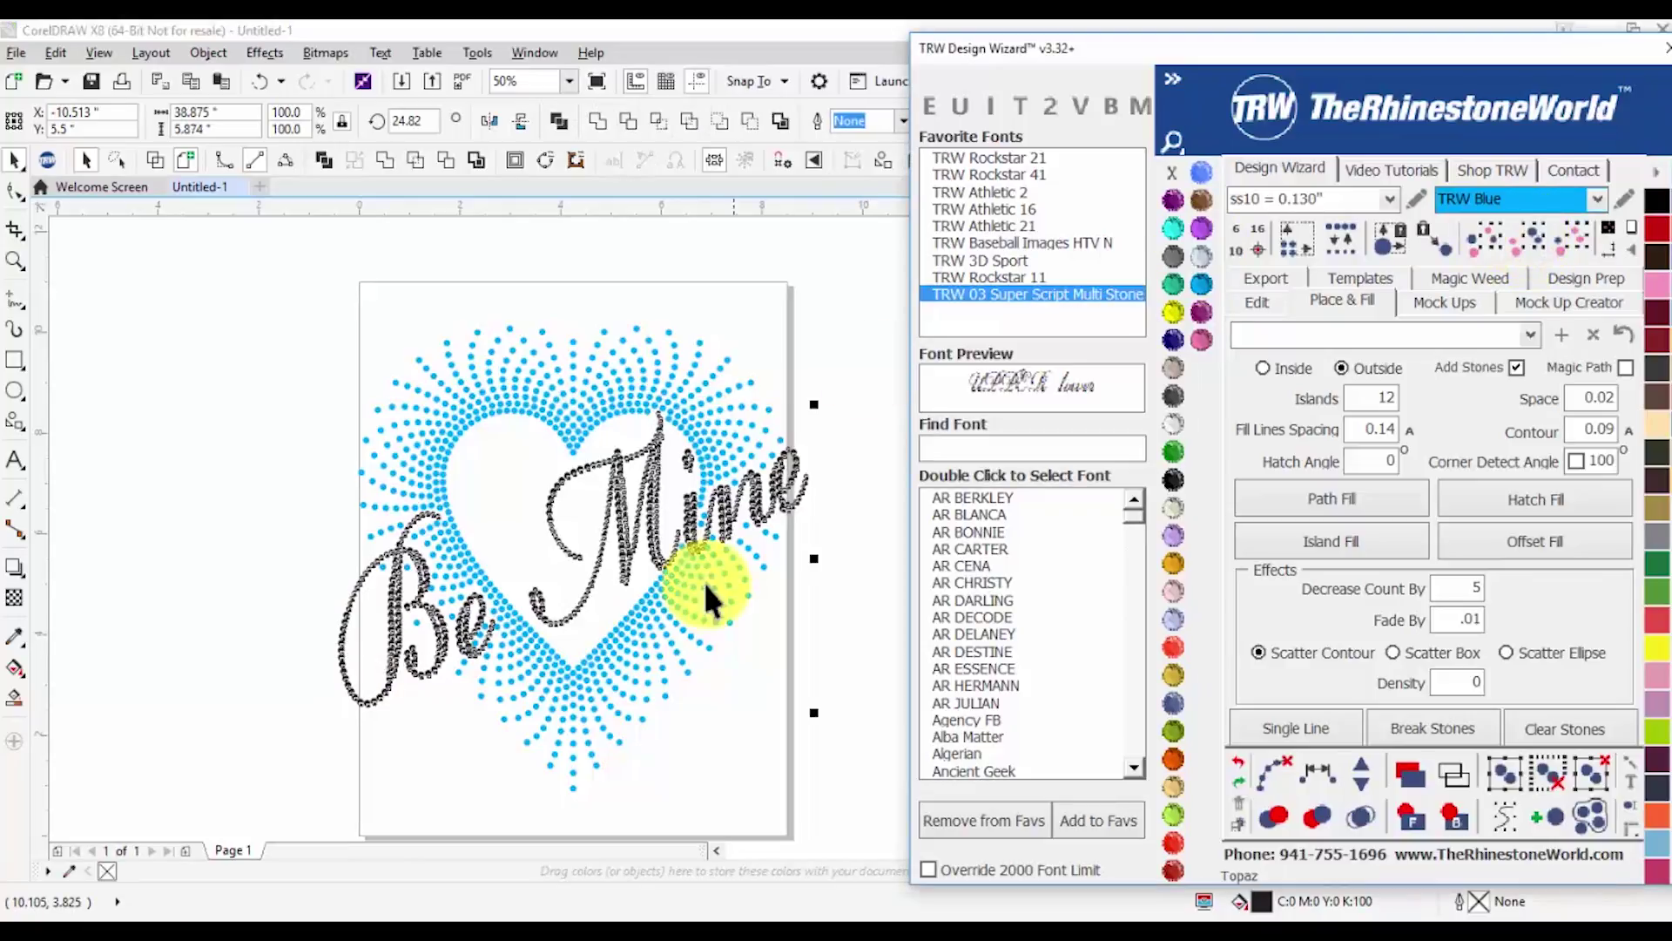
click(618, 515)
mouse_move(618, 514)
mouse_down()
mouse_move(474, 493)
mouse_move(523, 485)
mouse_move(621, 513)
mouse_up()
scroll(622, 514, down, 1)
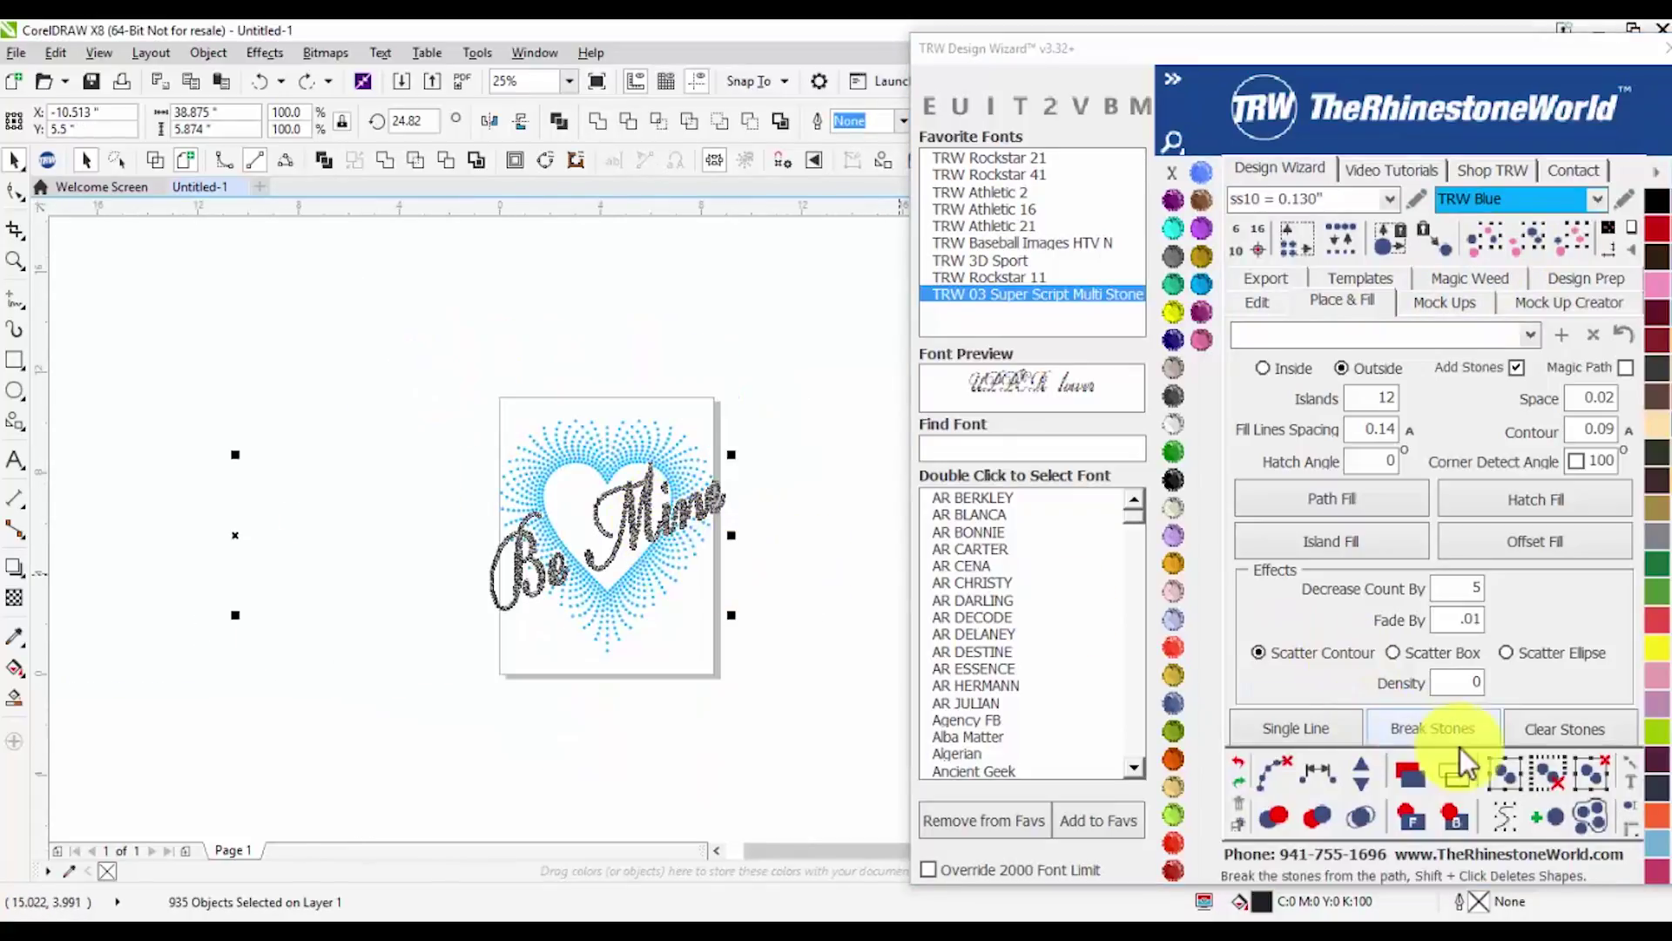
click(1507, 784)
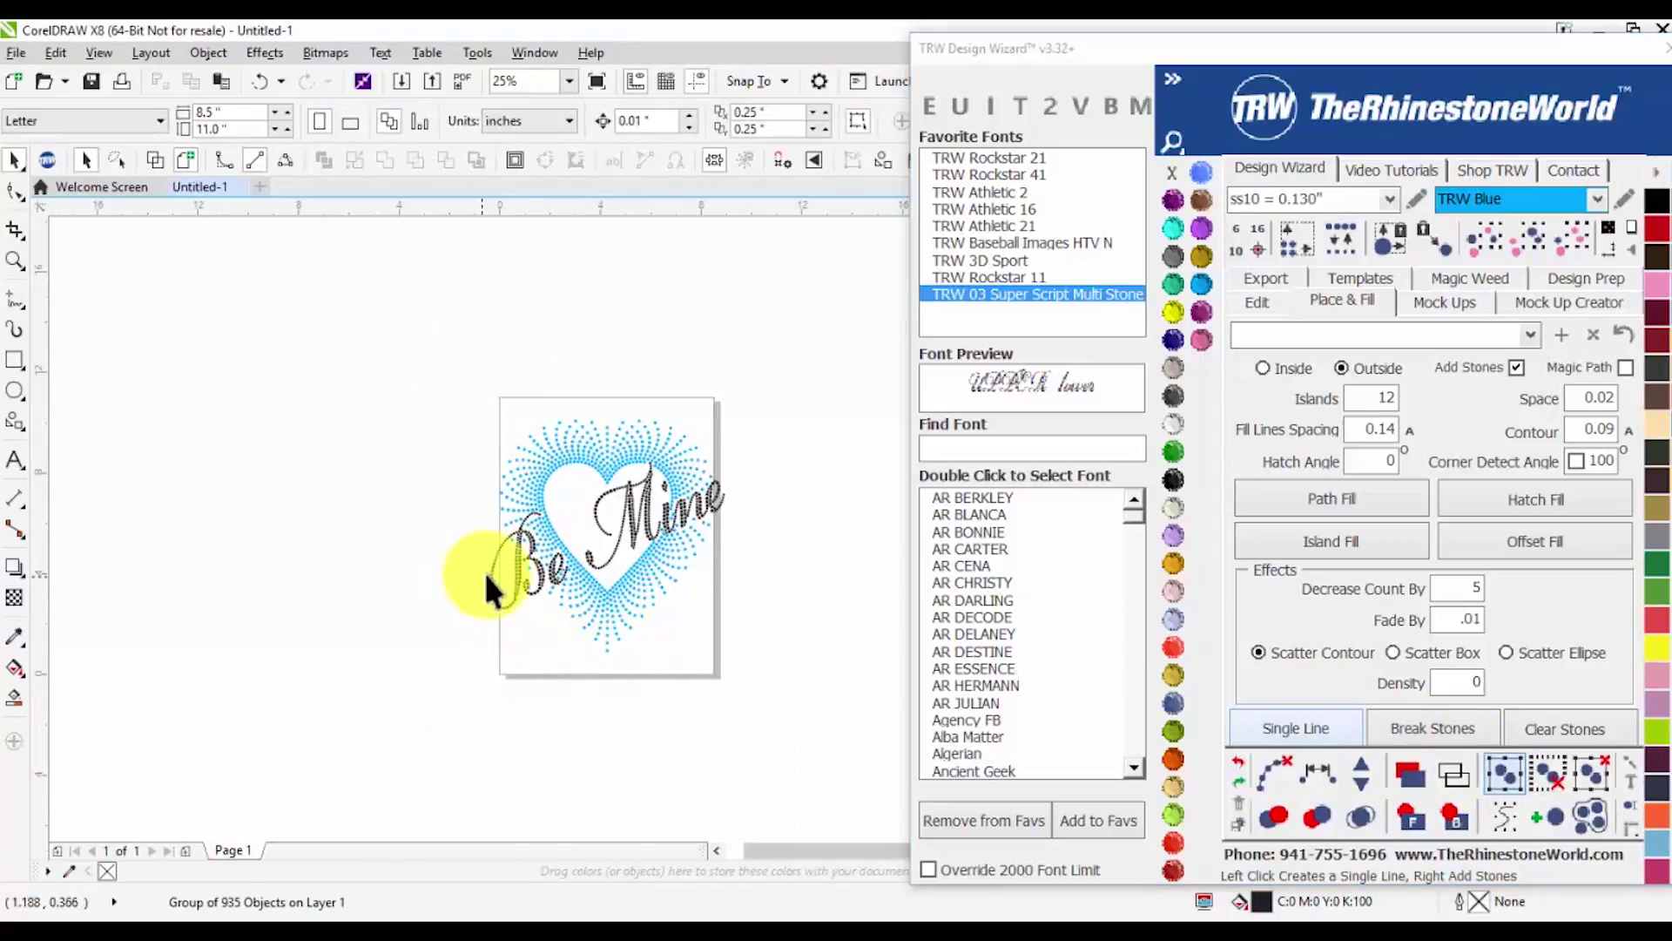
Break up the black stone group that spans both the page design and the old copy beside the page
drag(519, 600, 526, 585)
scroll(635, 553, down, 1)
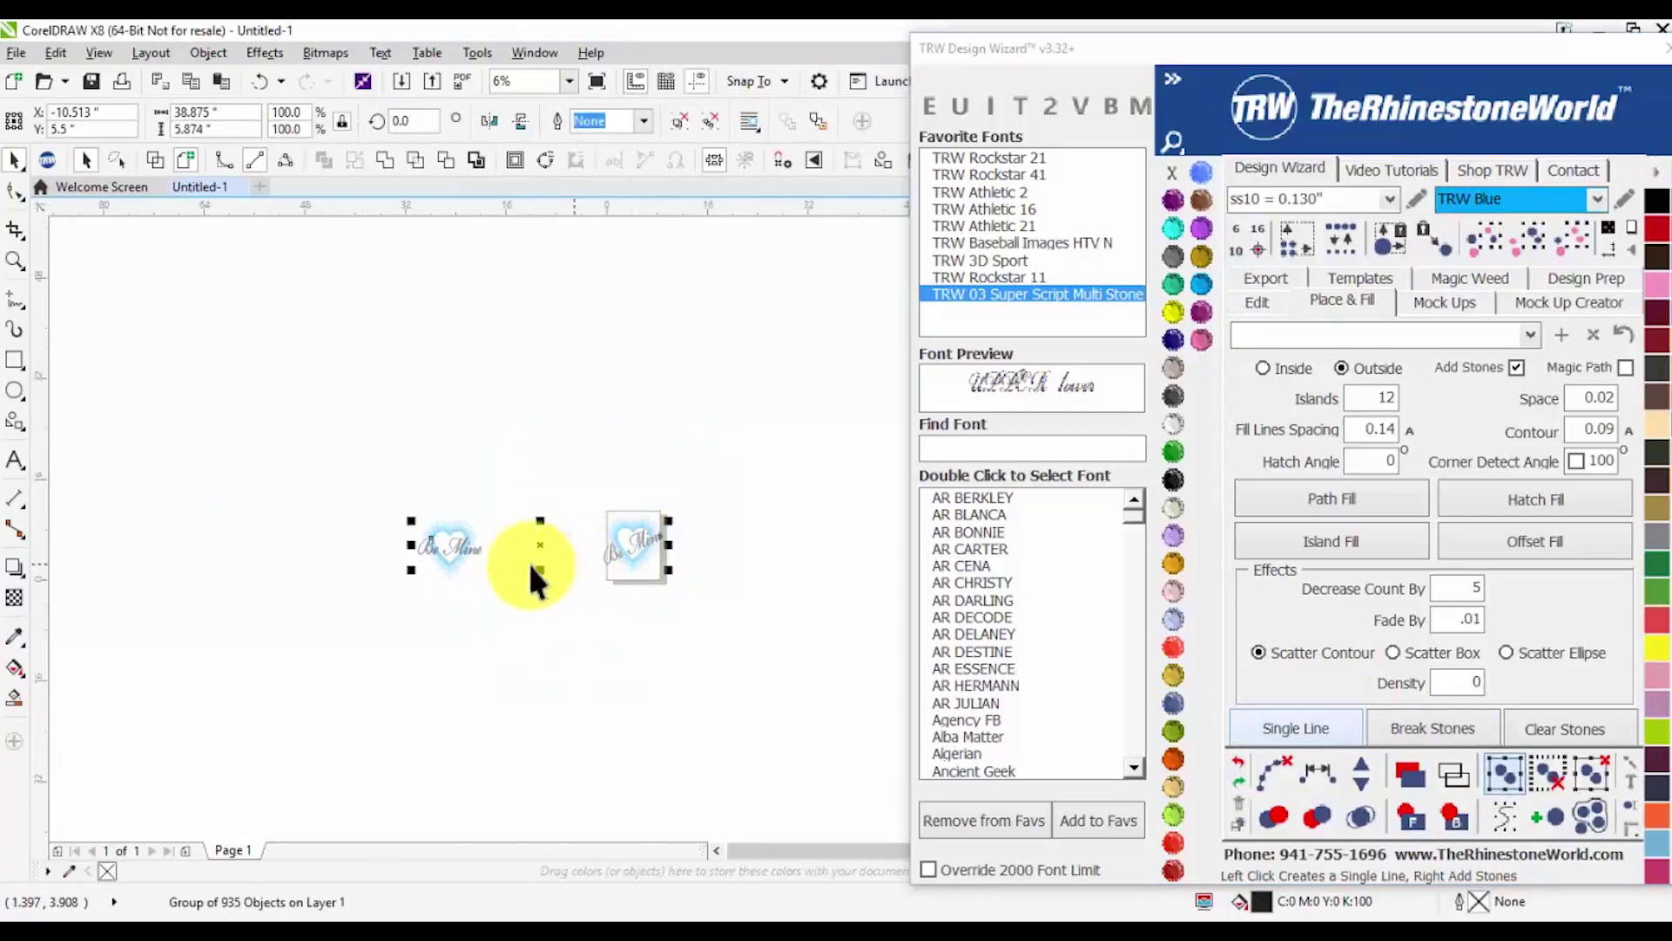
key(ctrl+z)
click(564, 549)
click(606, 562)
click(714, 117)
Delete the old copy of the "Be Mine" heart design lying outside the page
click(290, 458)
drag(261, 535, 385, 636)
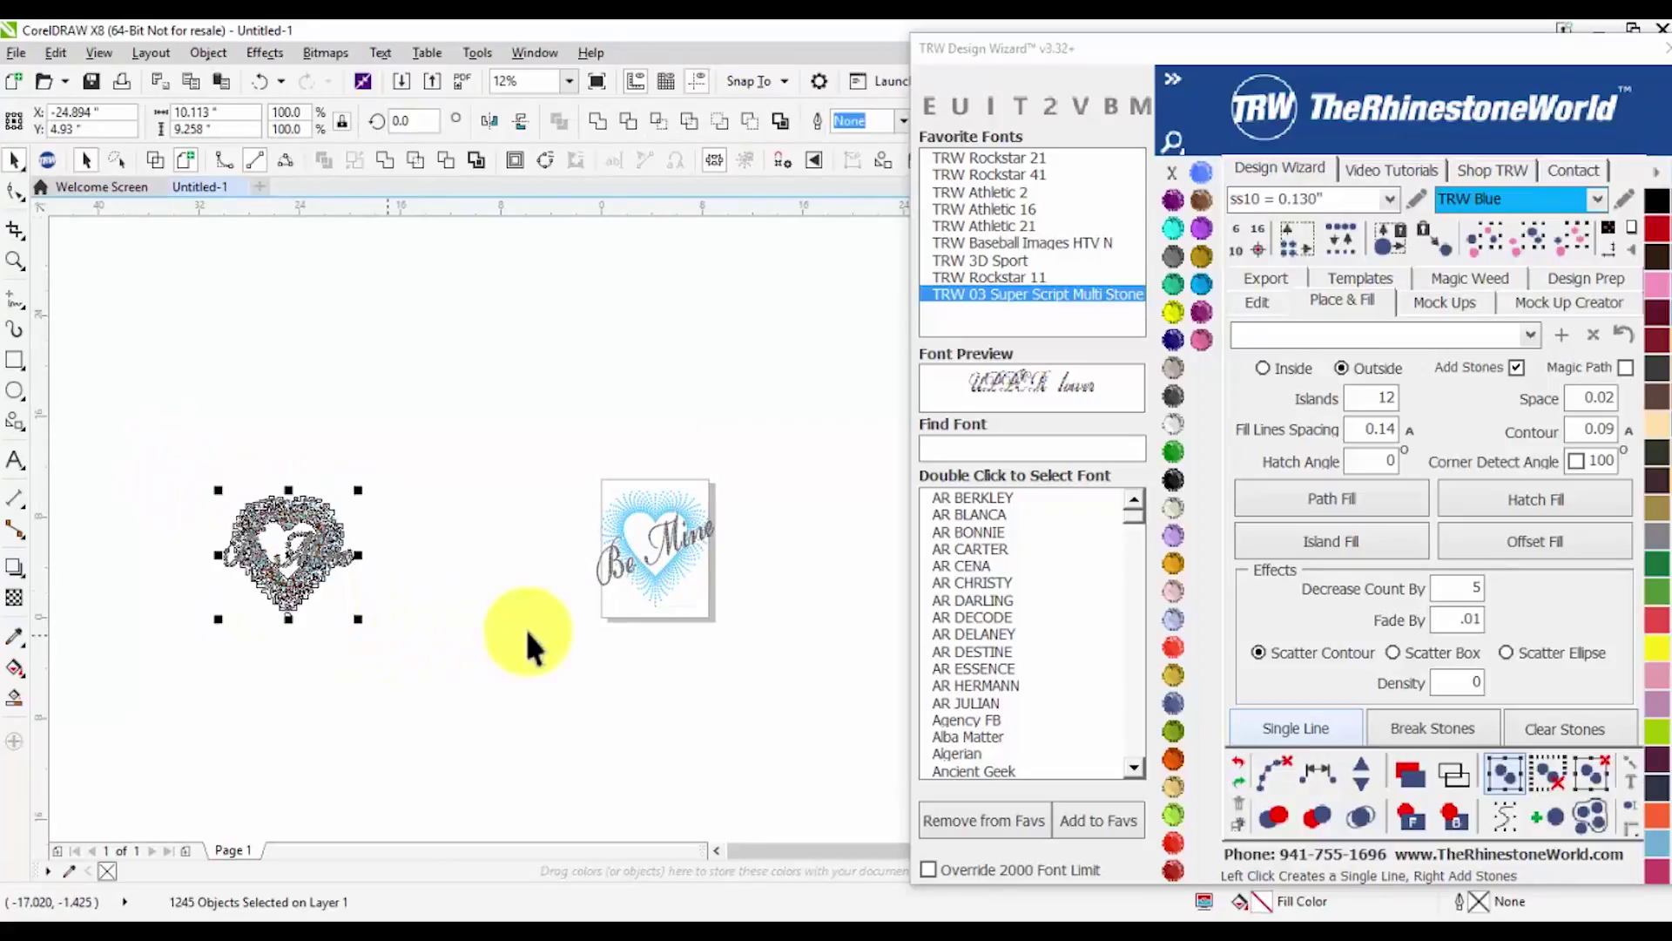
key(Delete)
Select all black lettering stones by color from one stone in the "B", group them and deselect the group
scroll(627, 566, up, 2)
click(582, 564)
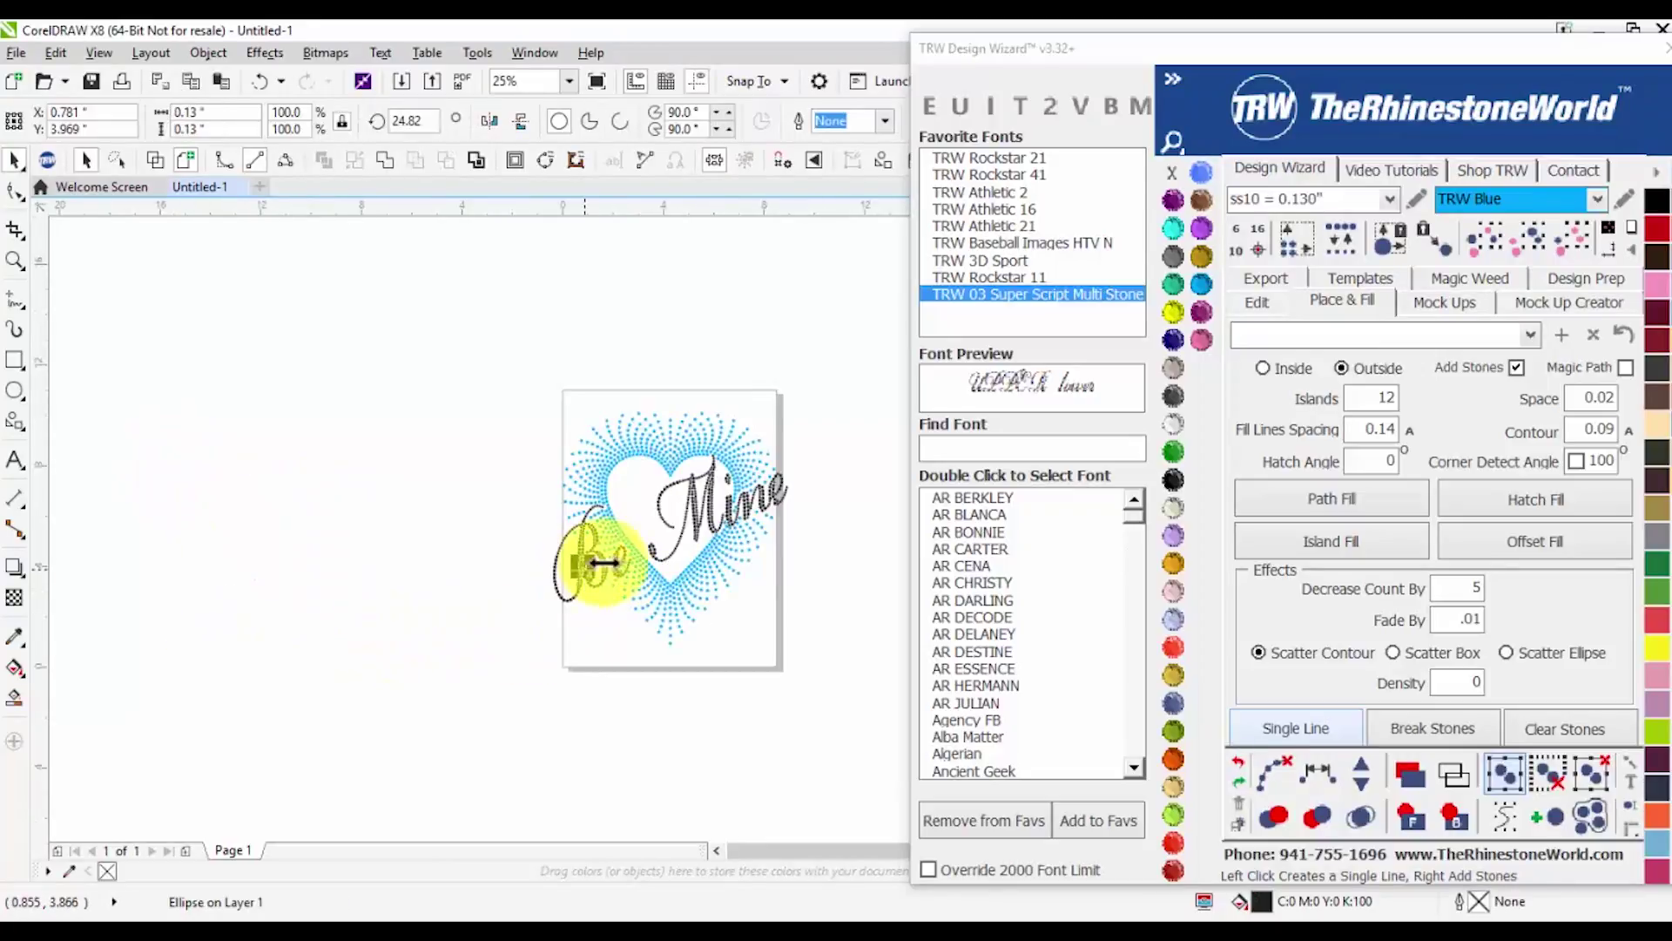
click(1535, 244)
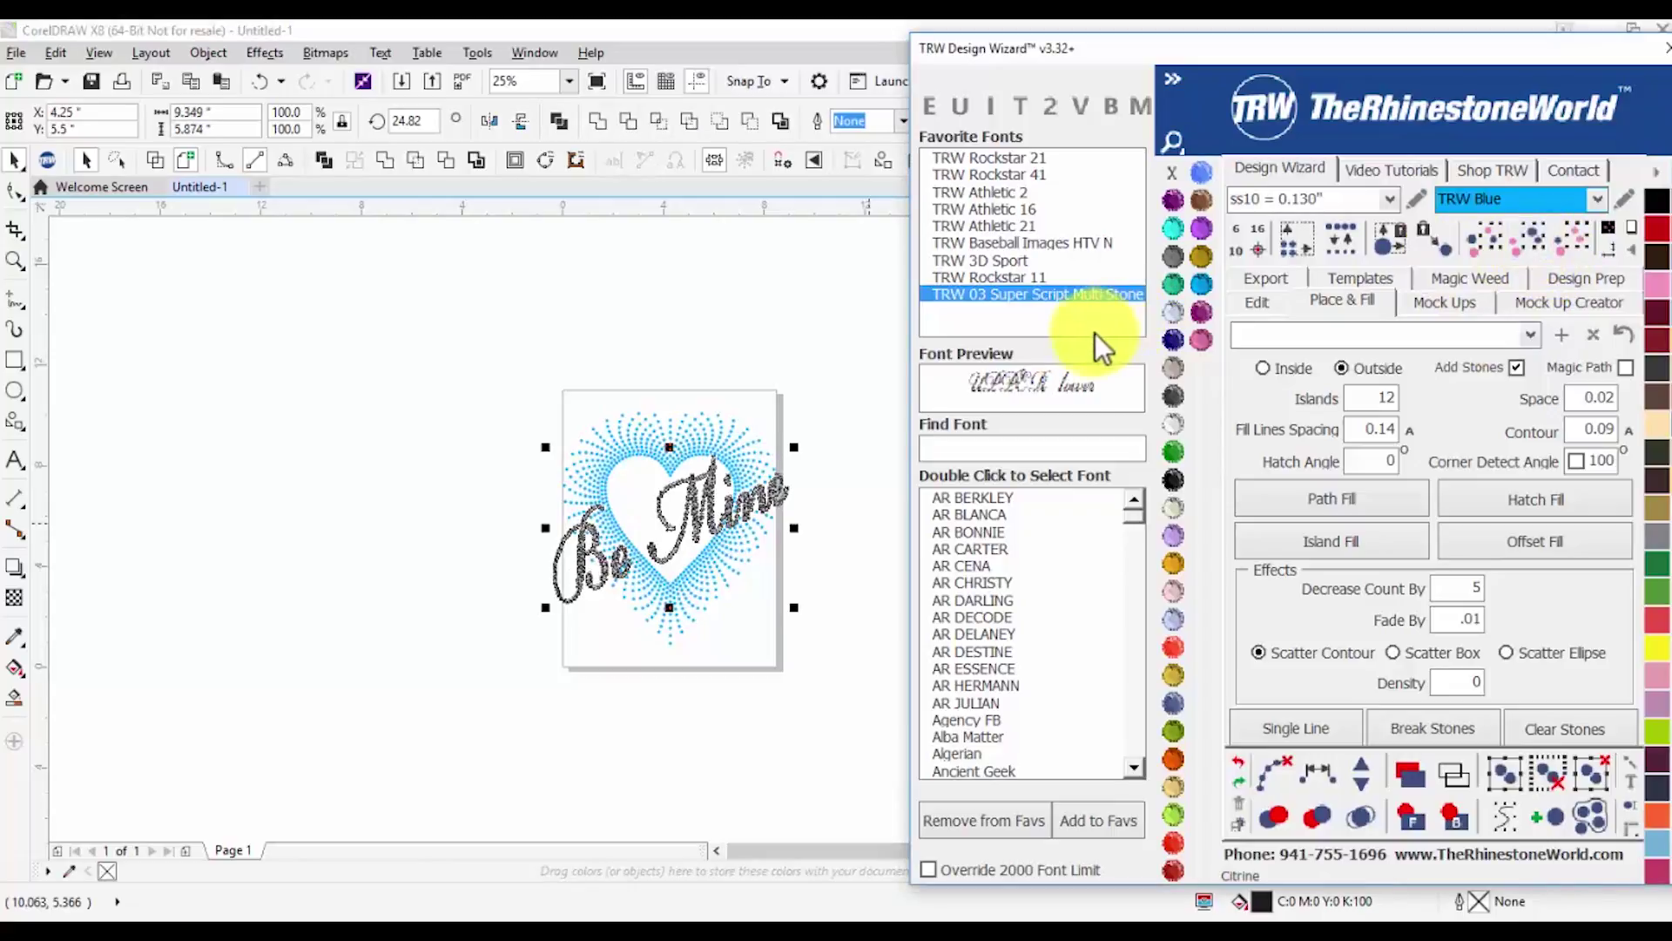
click(1508, 770)
click(645, 690)
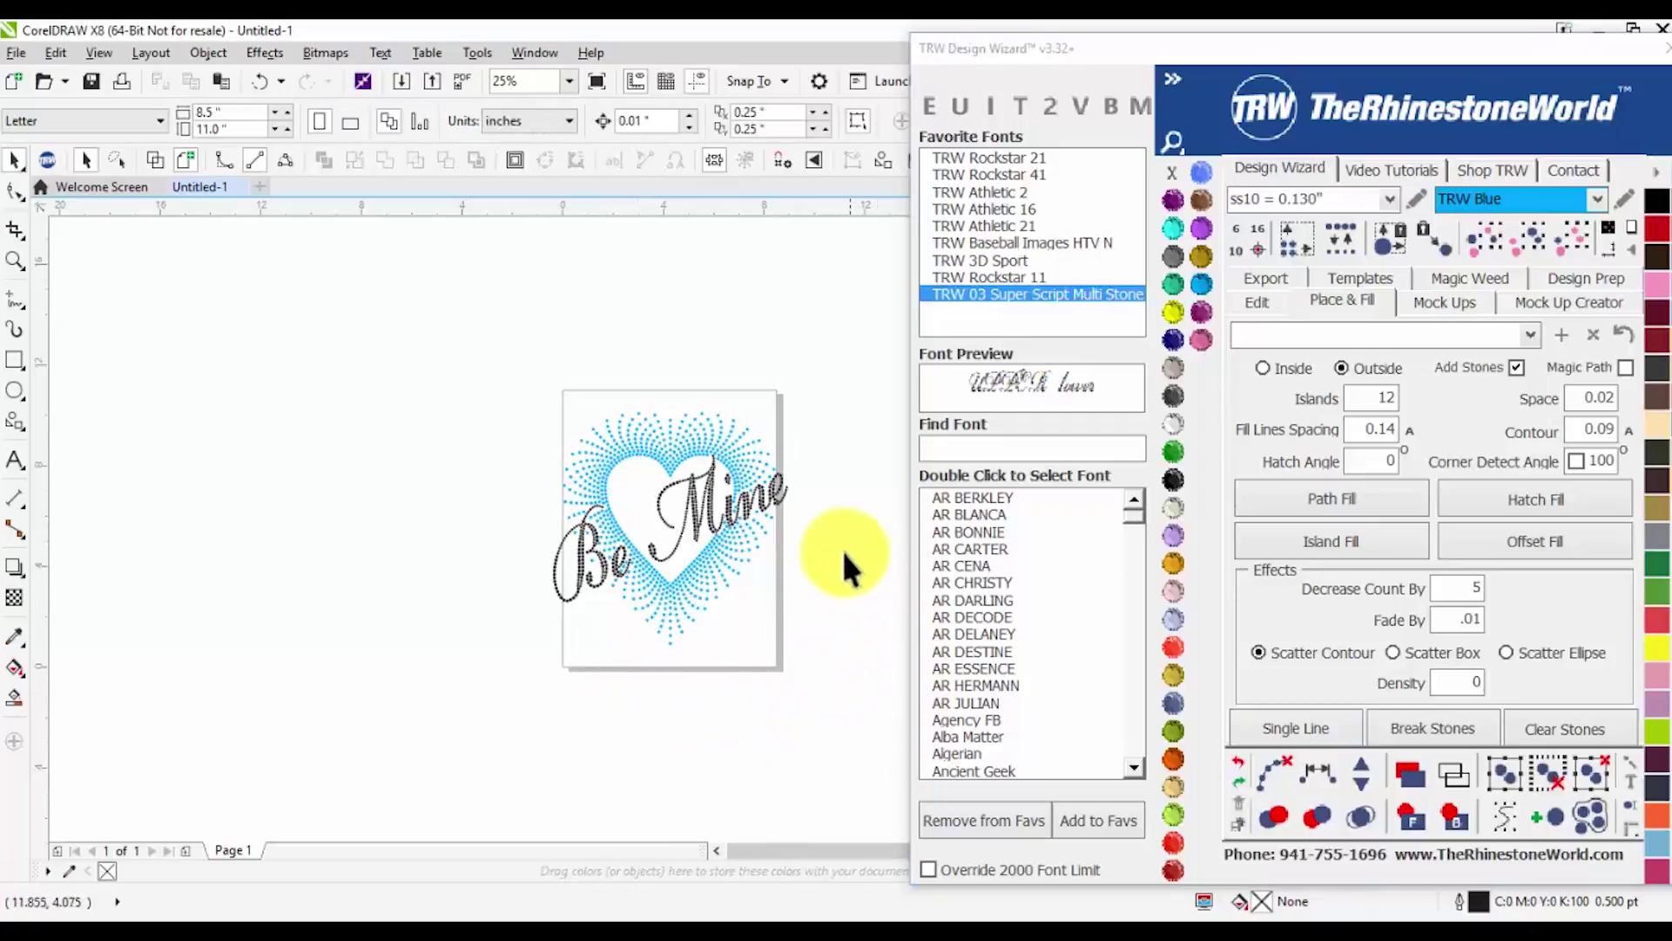
Recolor the heart stones in the left section of the heart to Light Amethyst
scroll(841, 547, up, 2)
scroll(823, 541, down, 2)
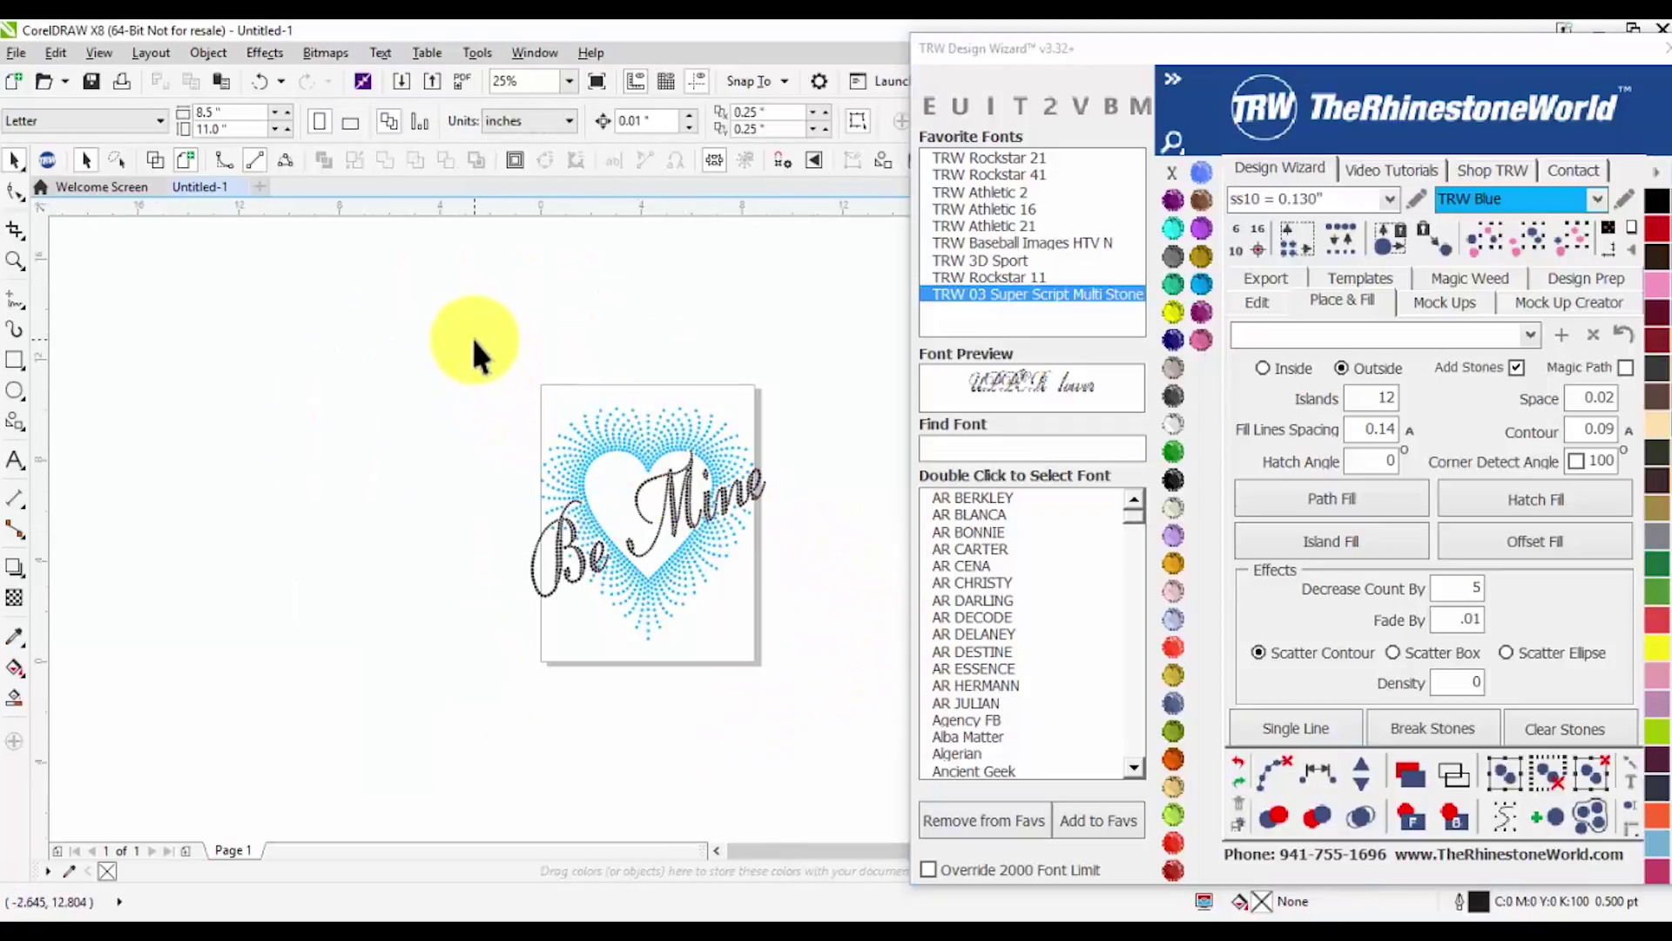
drag(475, 340, 615, 671)
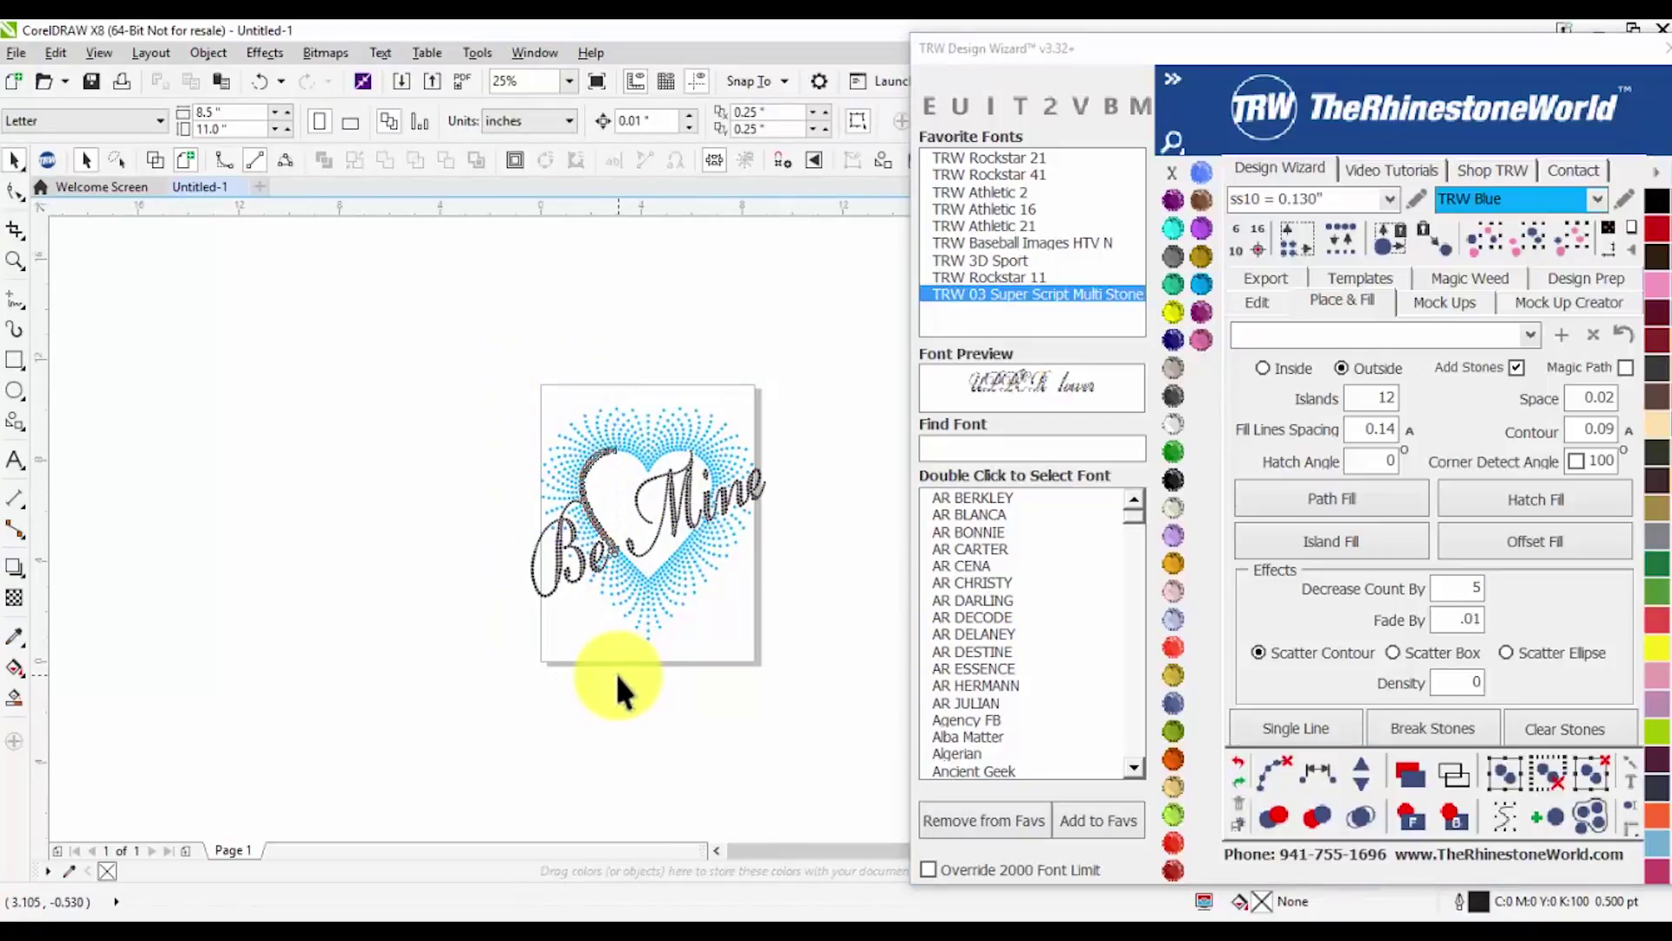
click(1173, 533)
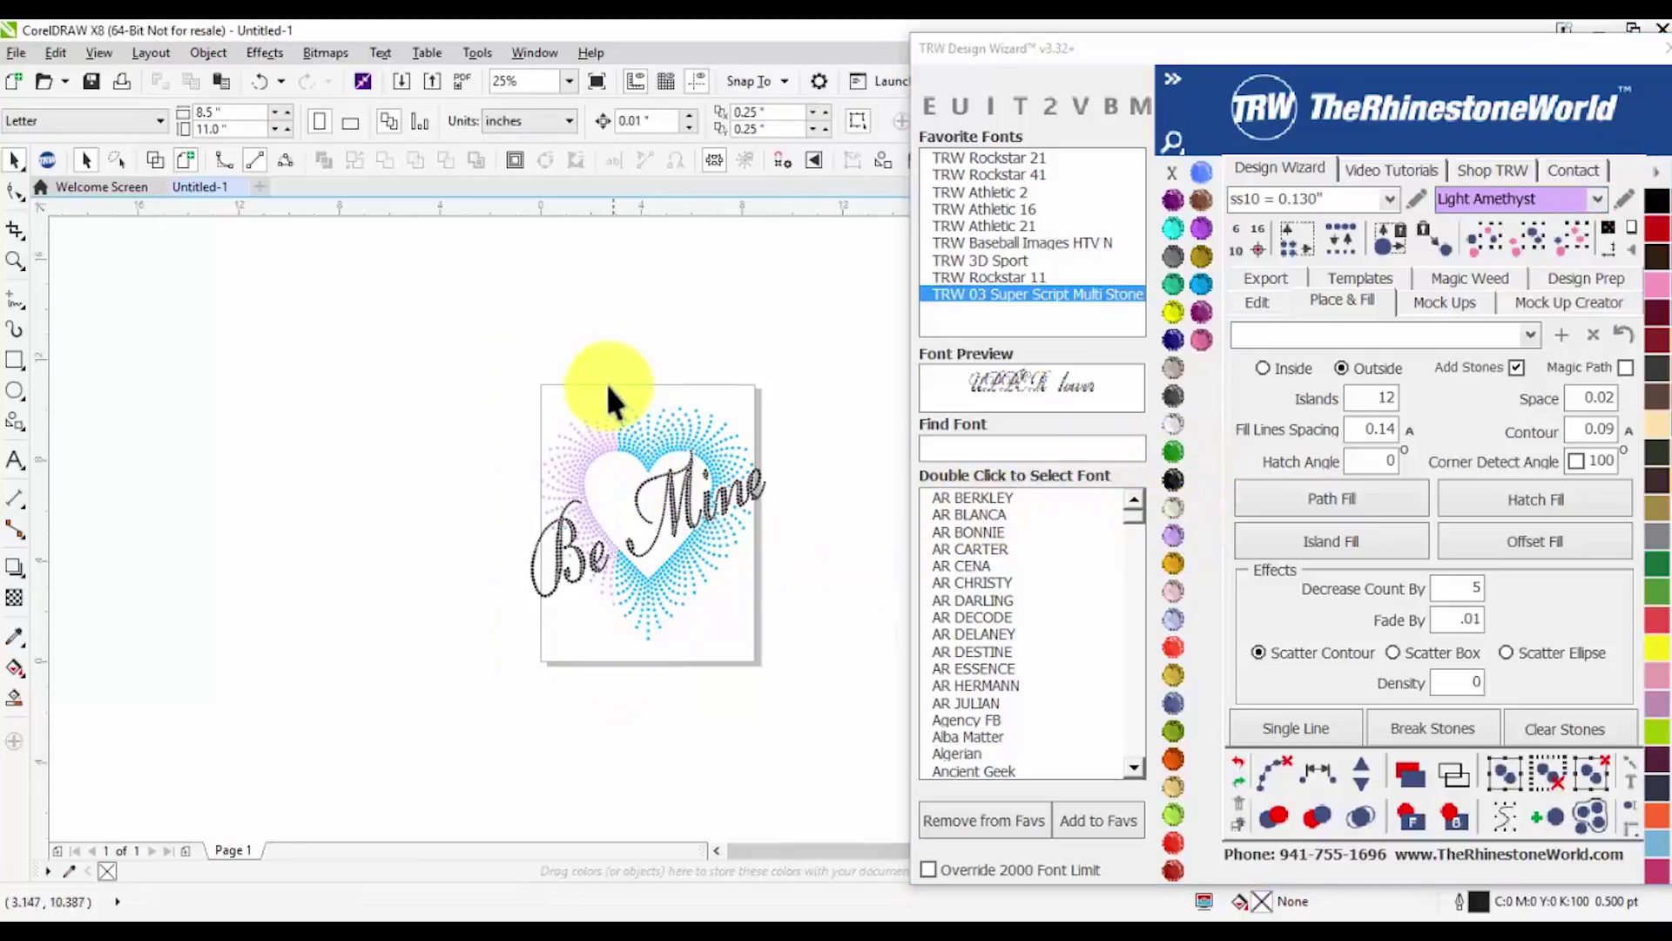
Recolor the heart's middle section stones to TRW Fuchsia and the stones in its right section to TRW Pink
drag(607, 368, 686, 649)
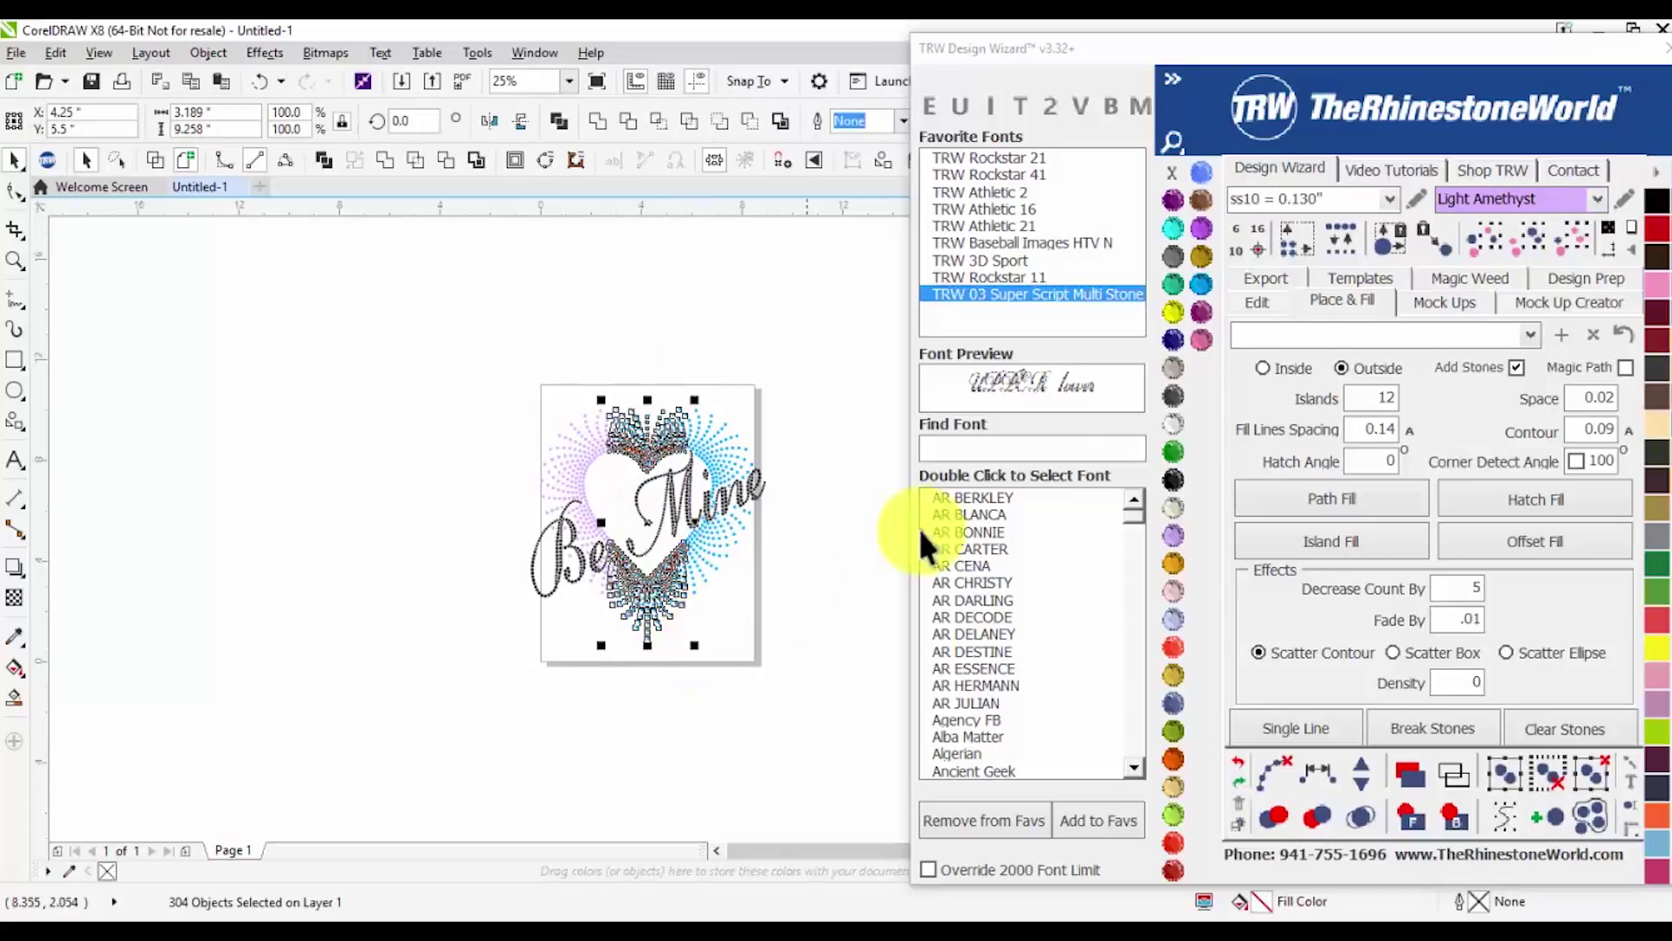
click(1198, 314)
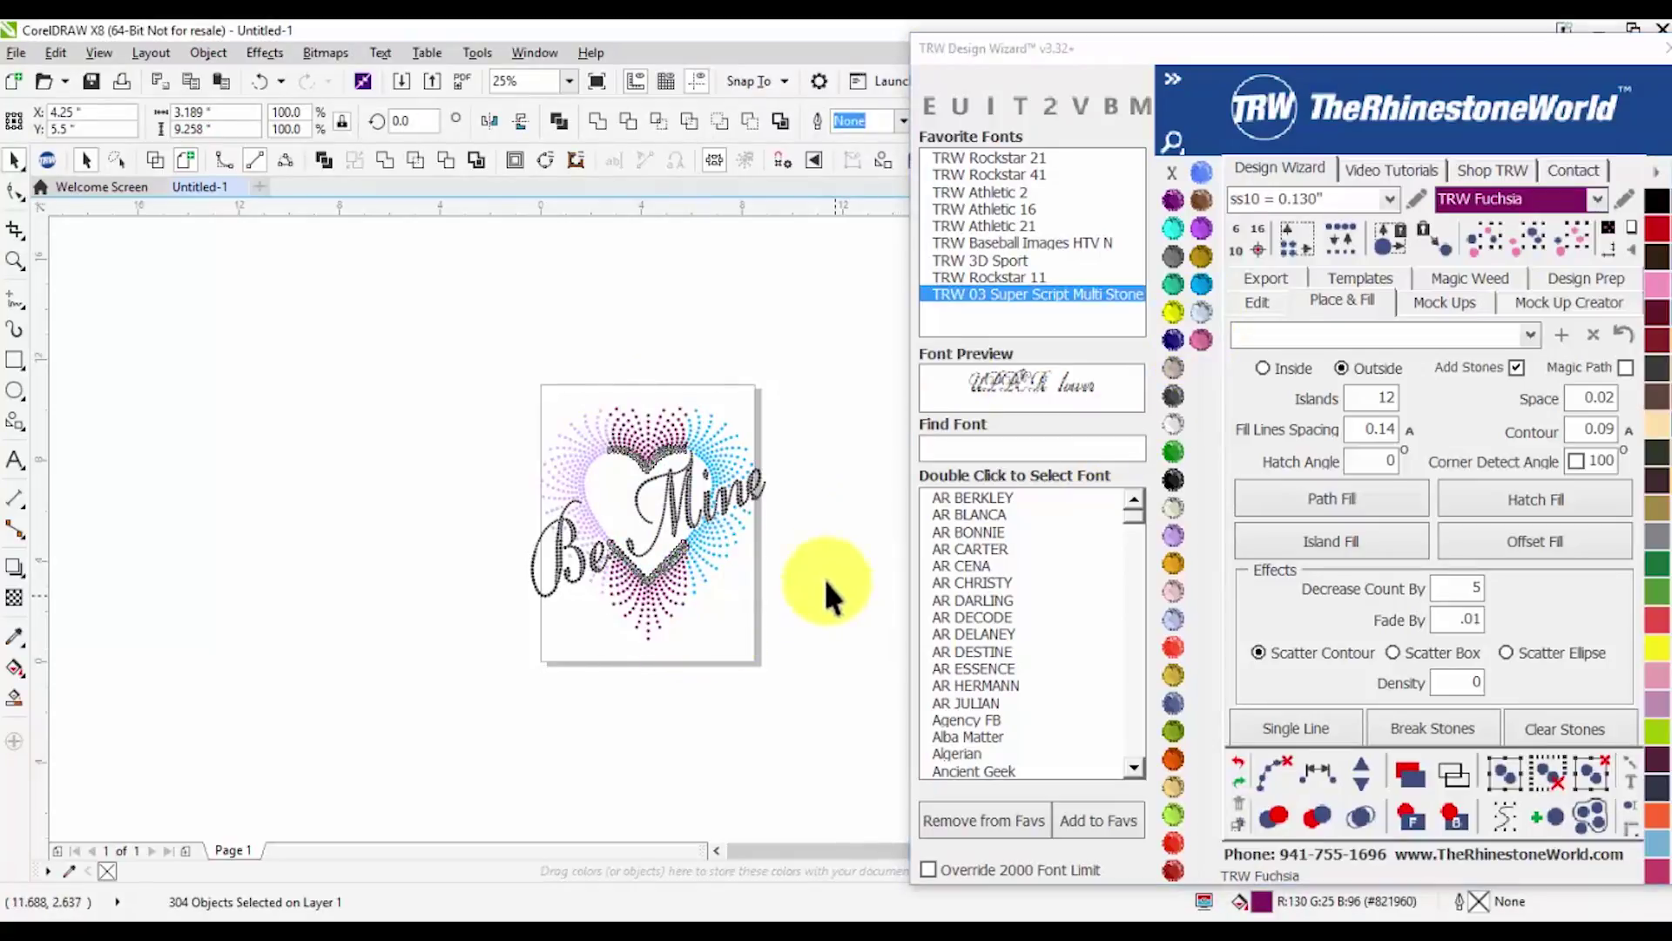
drag(807, 338, 672, 610)
click(1199, 314)
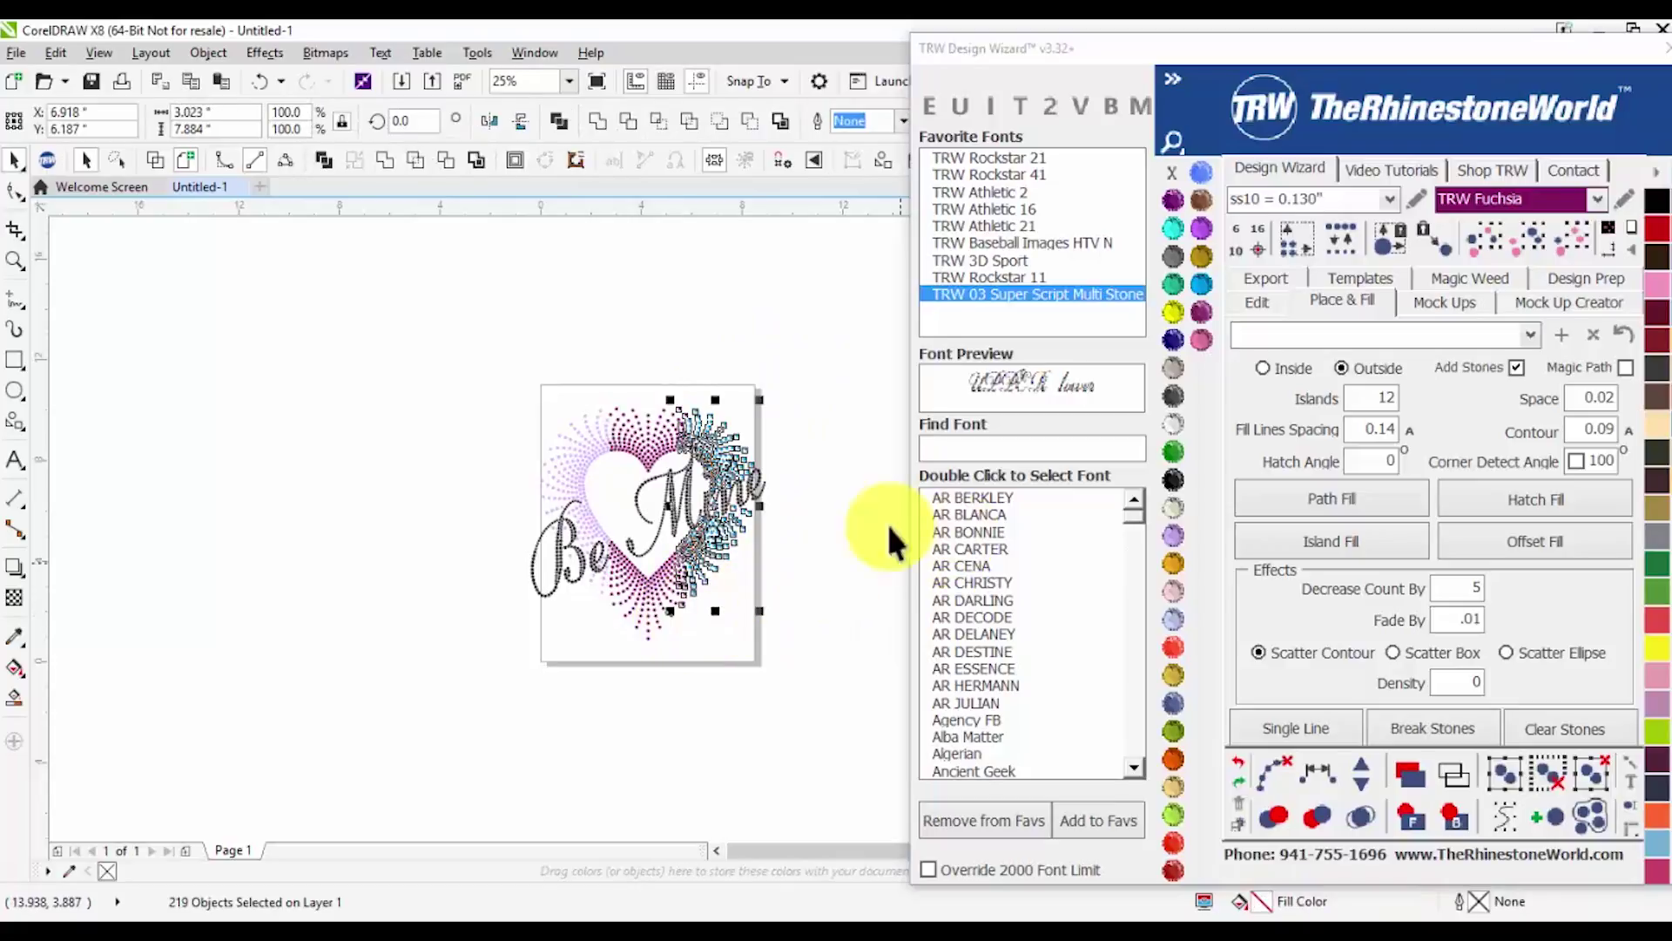
drag(792, 391, 679, 610)
click(1193, 342)
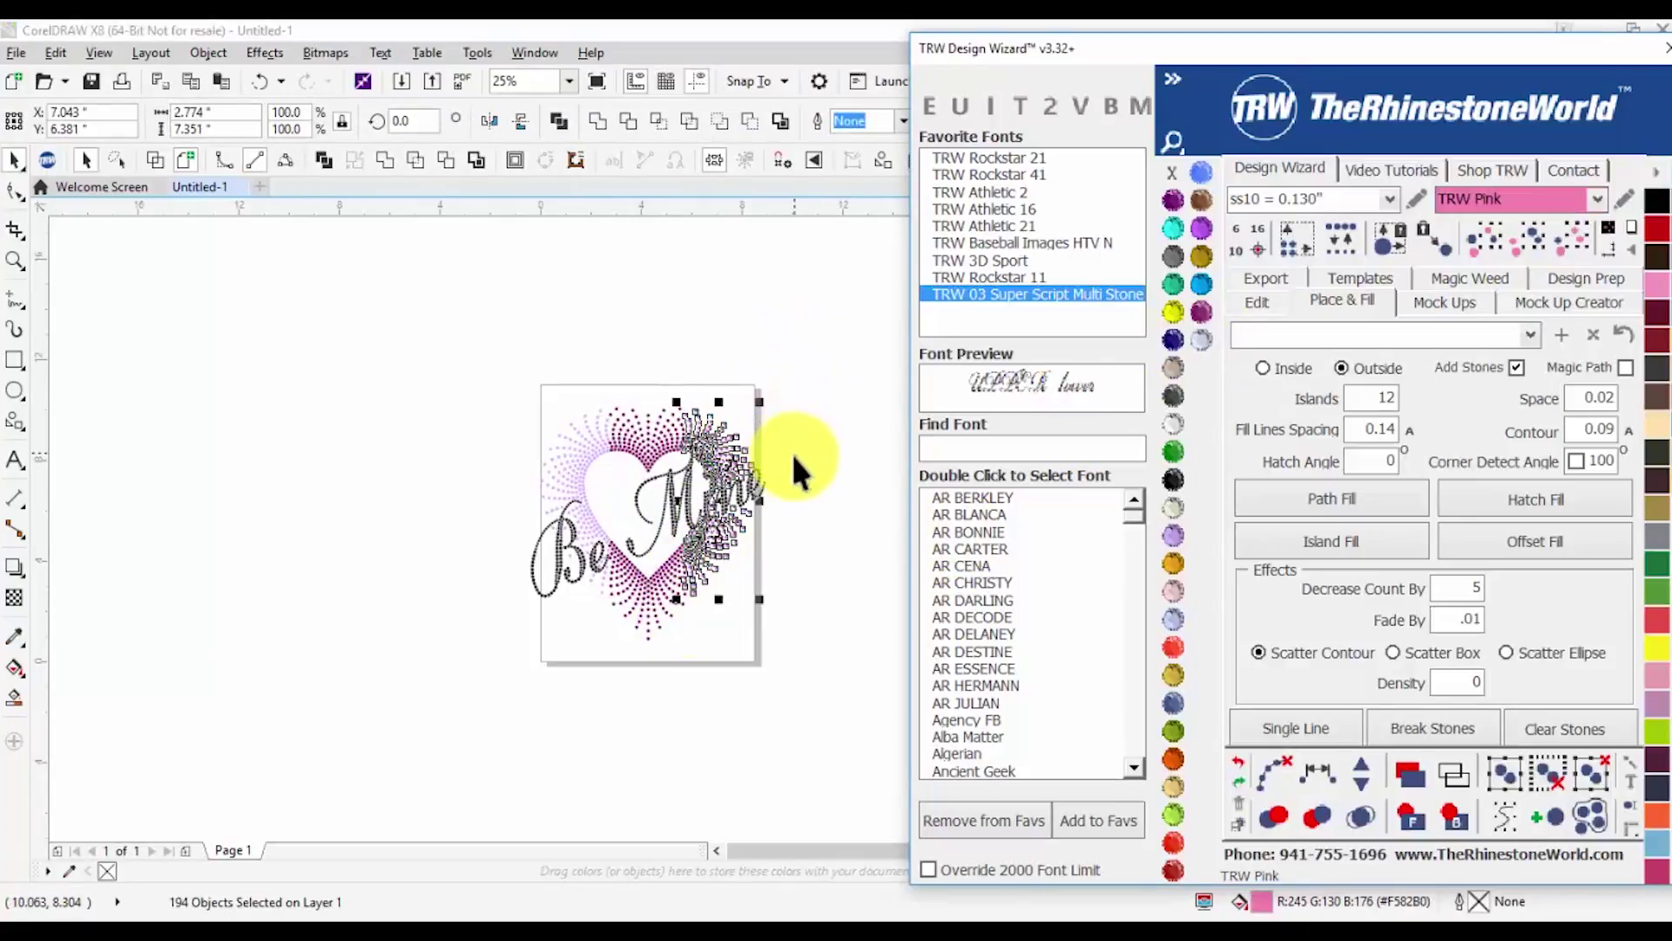
Select the entire "Be Mine" heart design and add a solid black background rectangle behind it
click(778, 510)
drag(444, 328, 813, 712)
click(1609, 228)
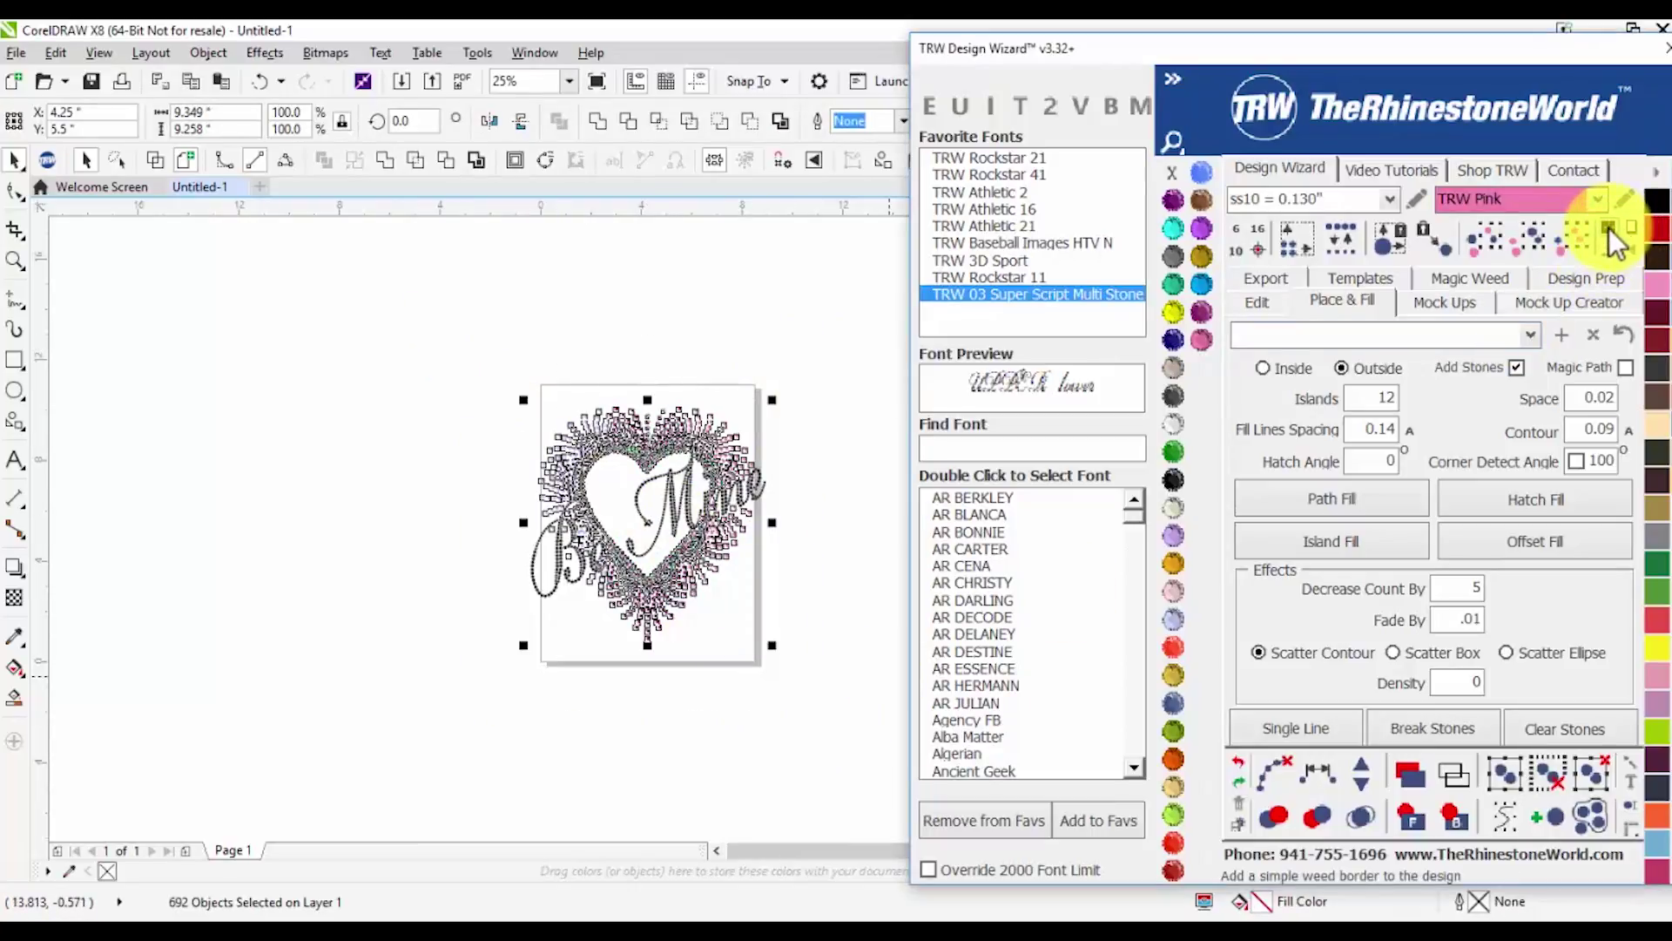
Recolor the "Be Mine" lettering stones to Crystal so they stand out against the black background
click(652, 514)
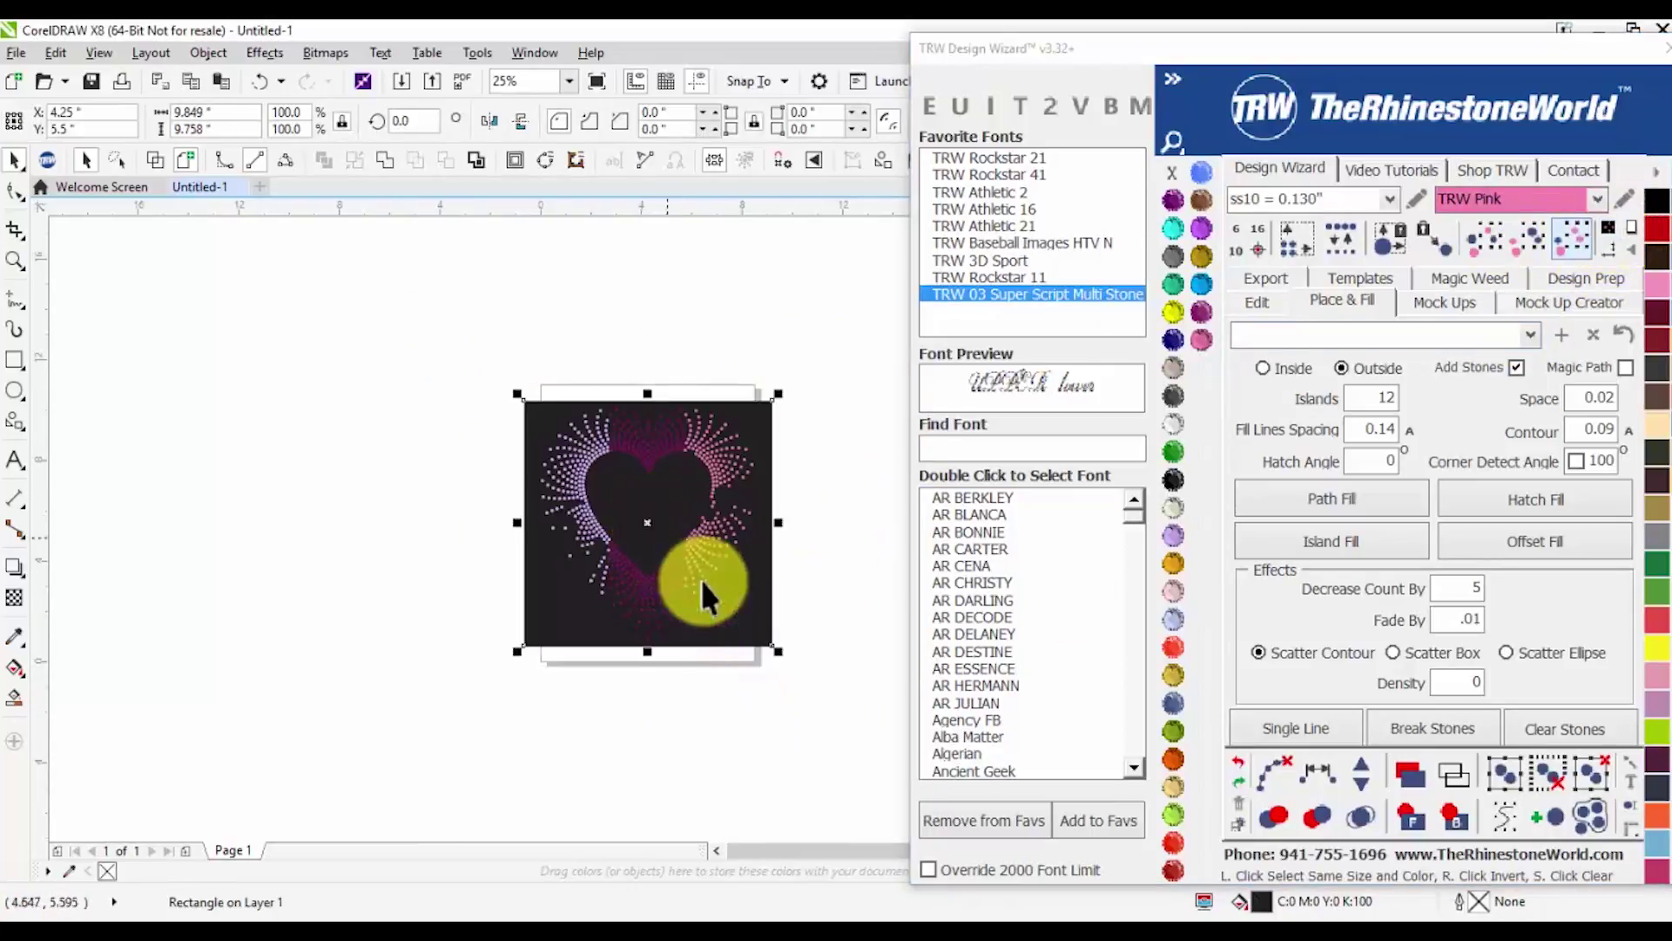
click(714, 531)
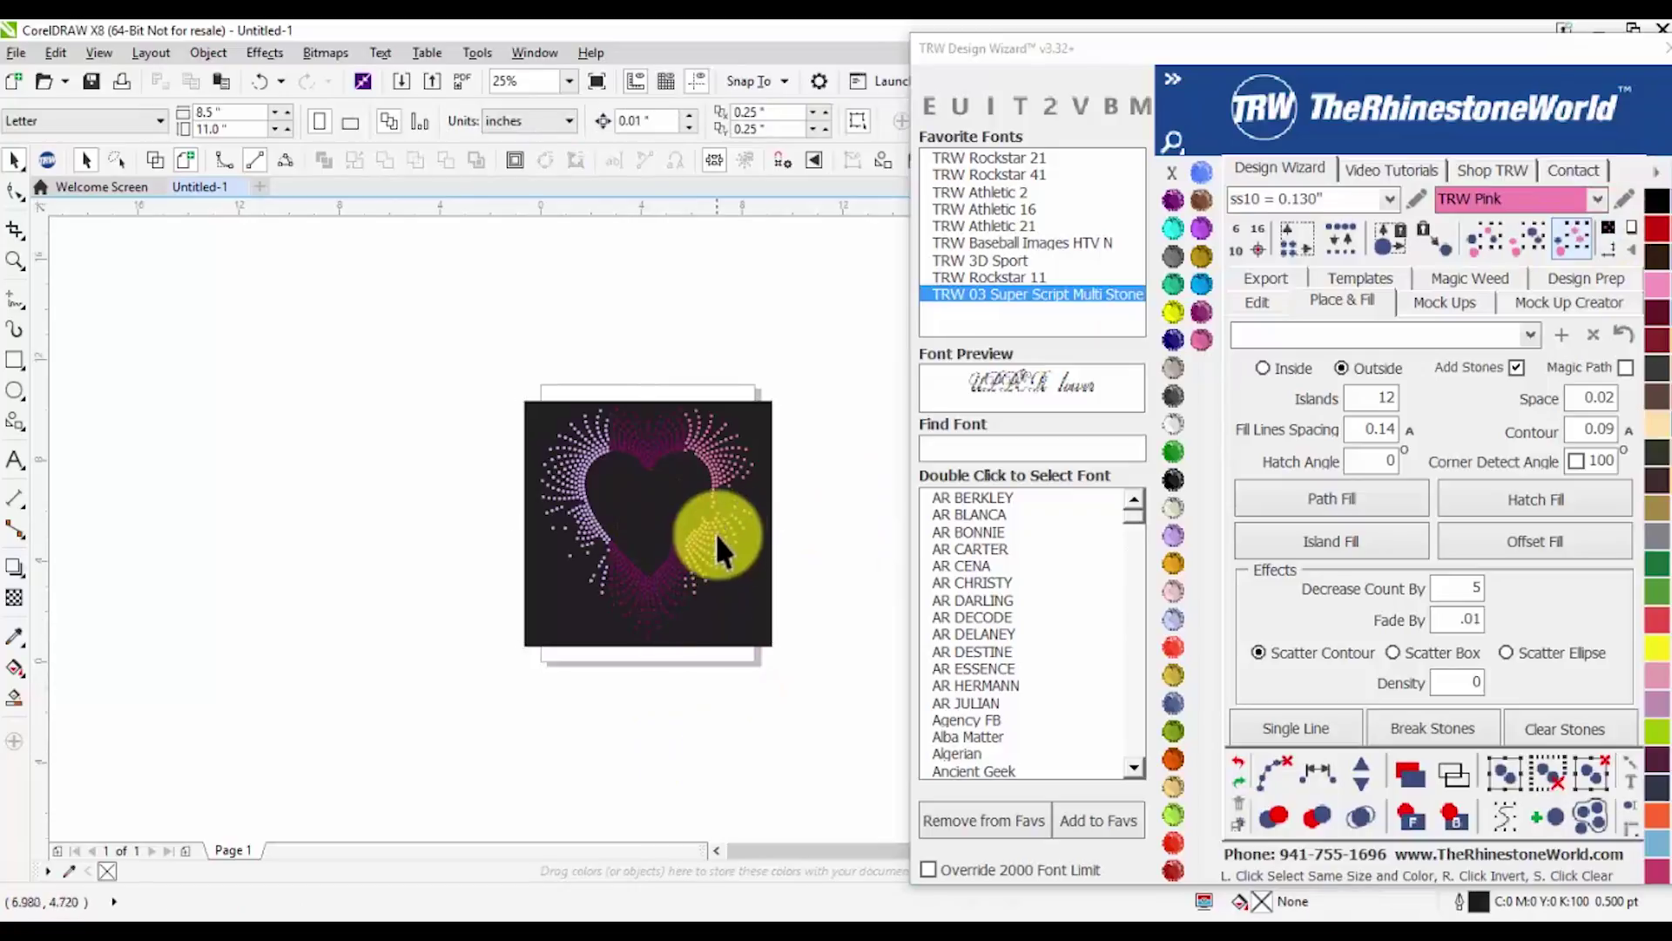
click(1176, 427)
click(697, 620)
scroll(728, 519, up, 1)
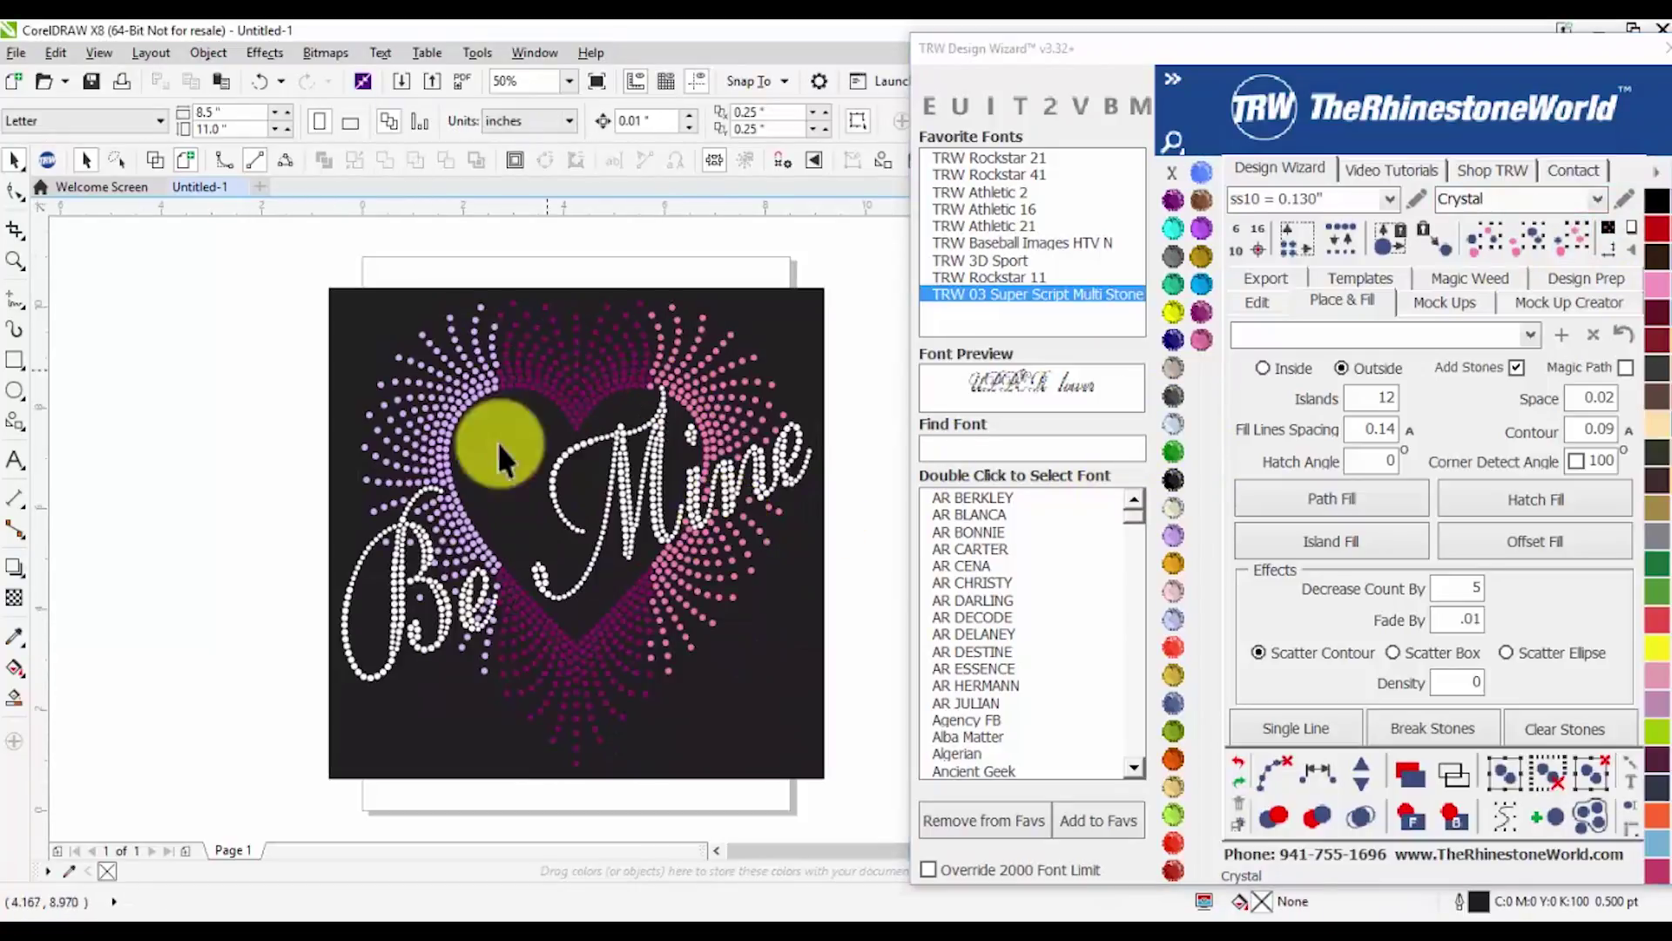
Enlarge the black background rectangle around its center to about 12.3 by 12.2 inches
click(770, 661)
scroll(739, 620, down, 1)
drag(776, 694, 812, 723)
scroll(671, 597, up, 1)
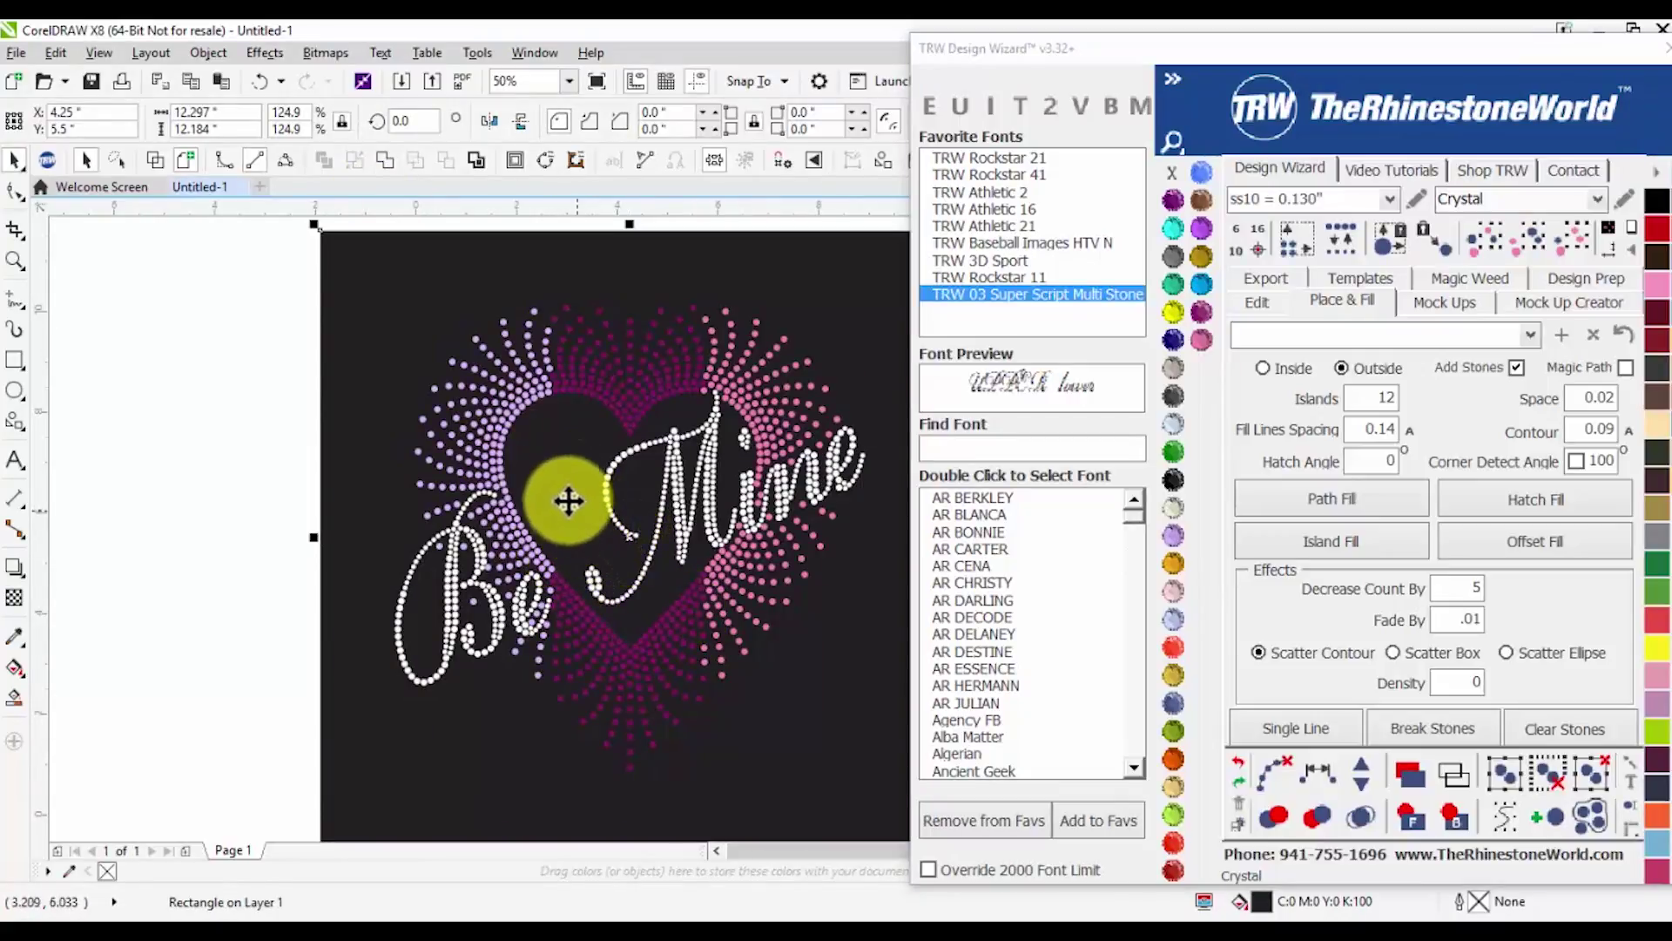
scroll(409, 444, down, 2)
click(250, 523)
scroll(522, 559, up, 2)
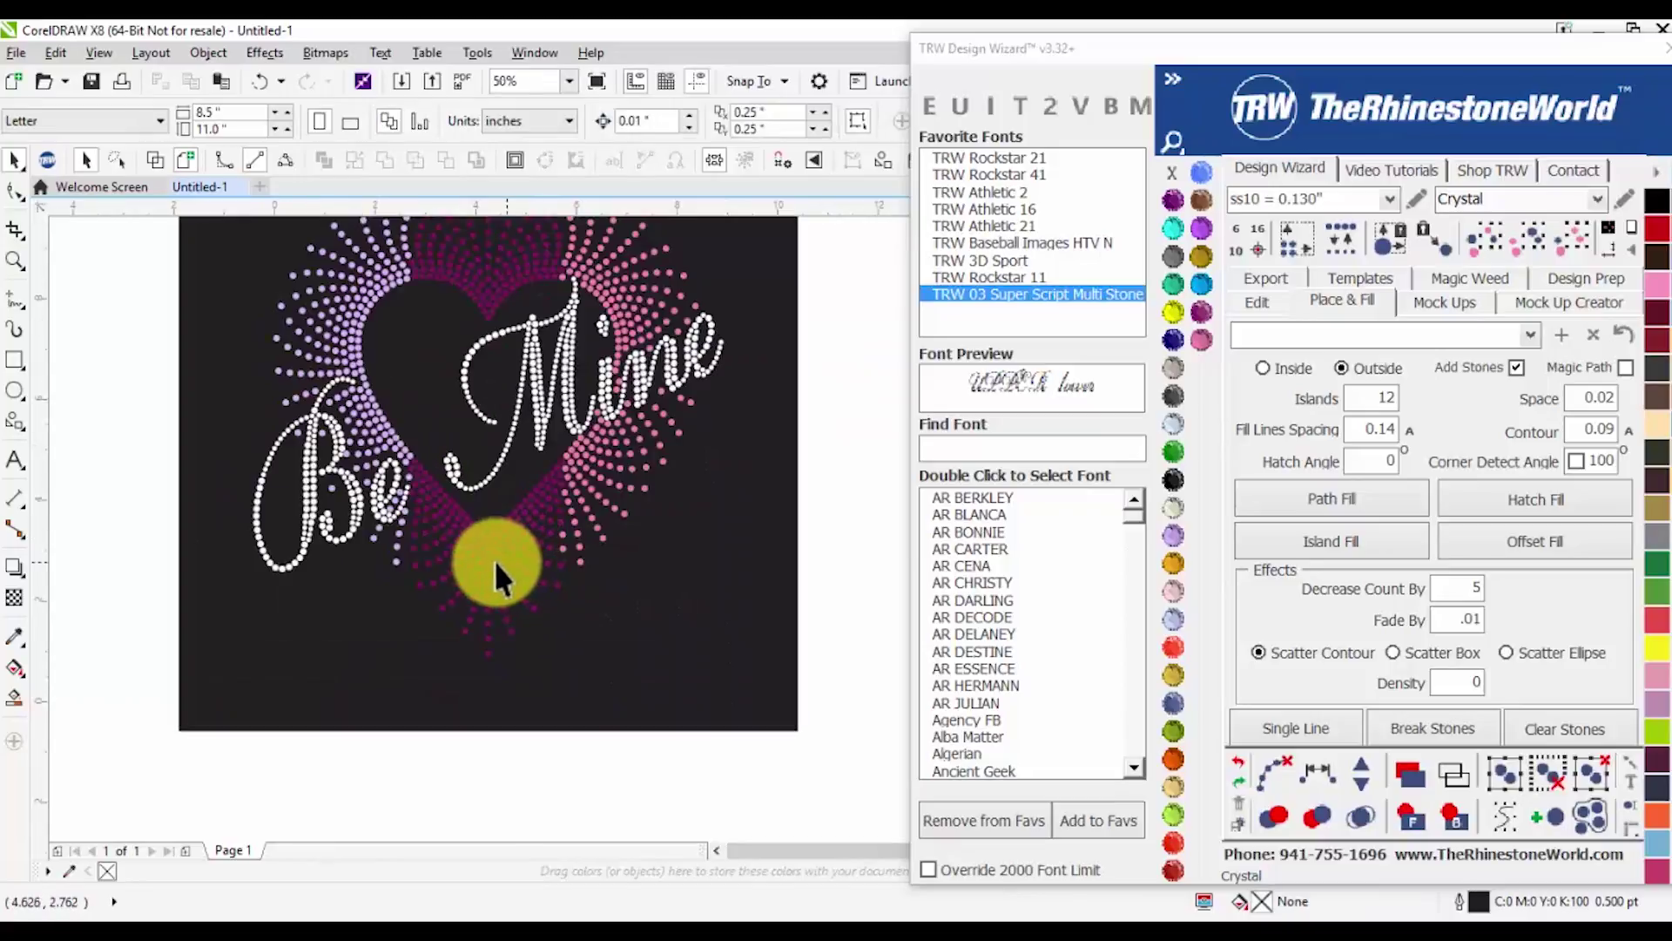
Select all the fuchsia heart stones by matching color and recolor them to Red Siam
click(492, 562)
click(1530, 233)
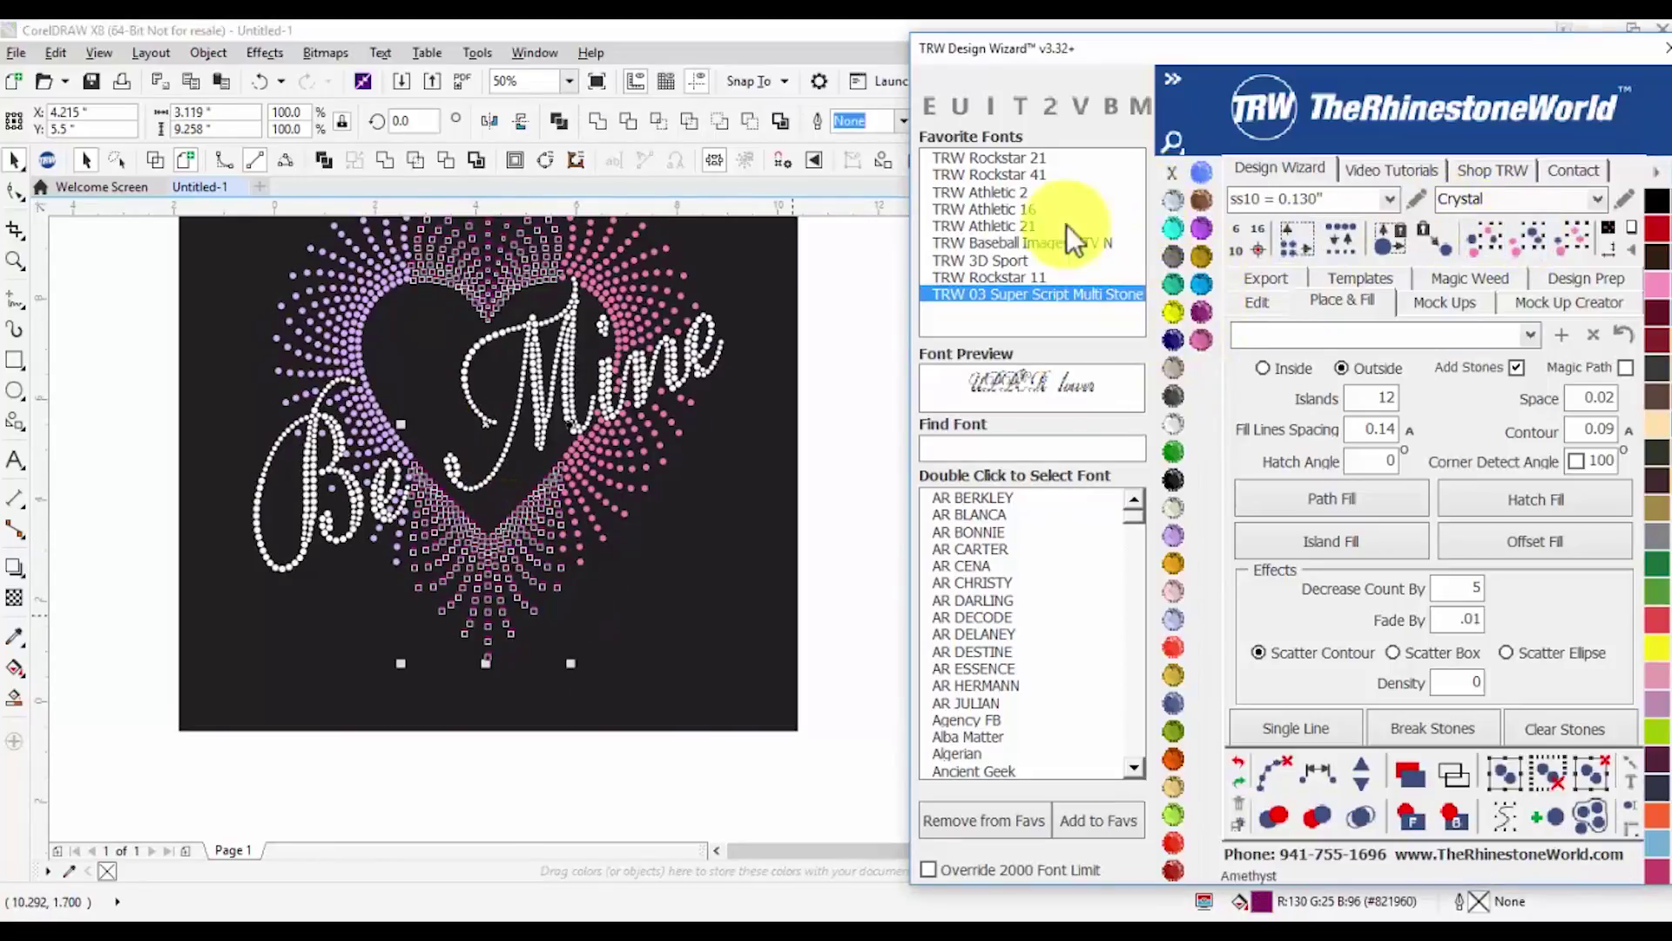
click(1180, 864)
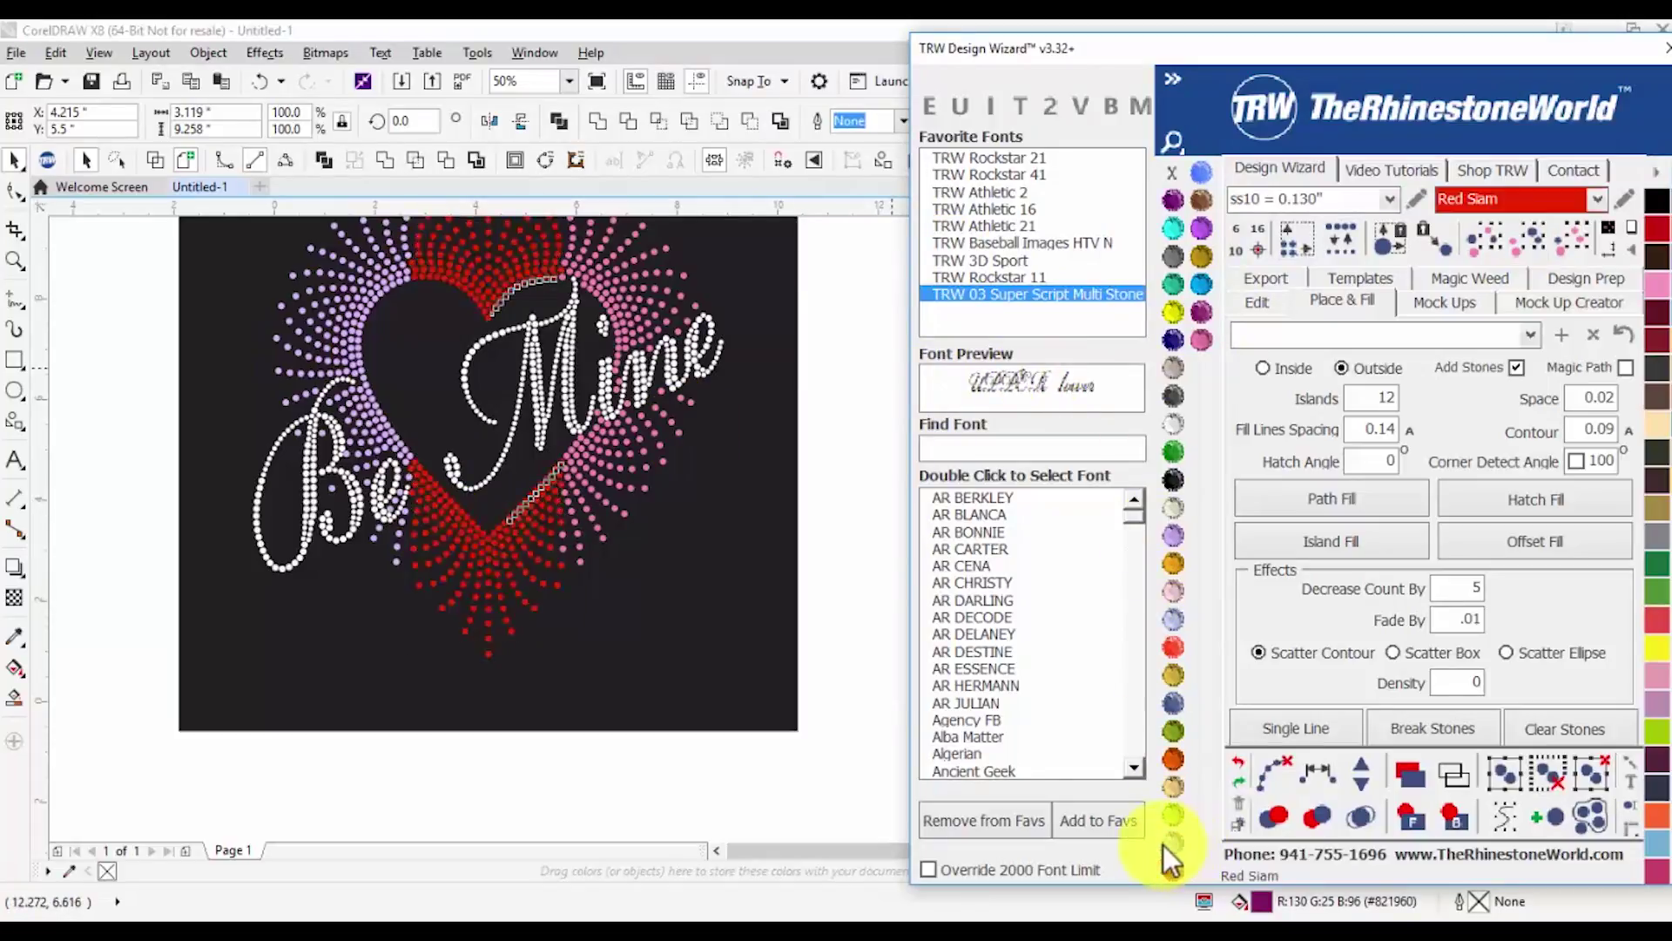
click(137, 592)
scroll(400, 571, down, 1)
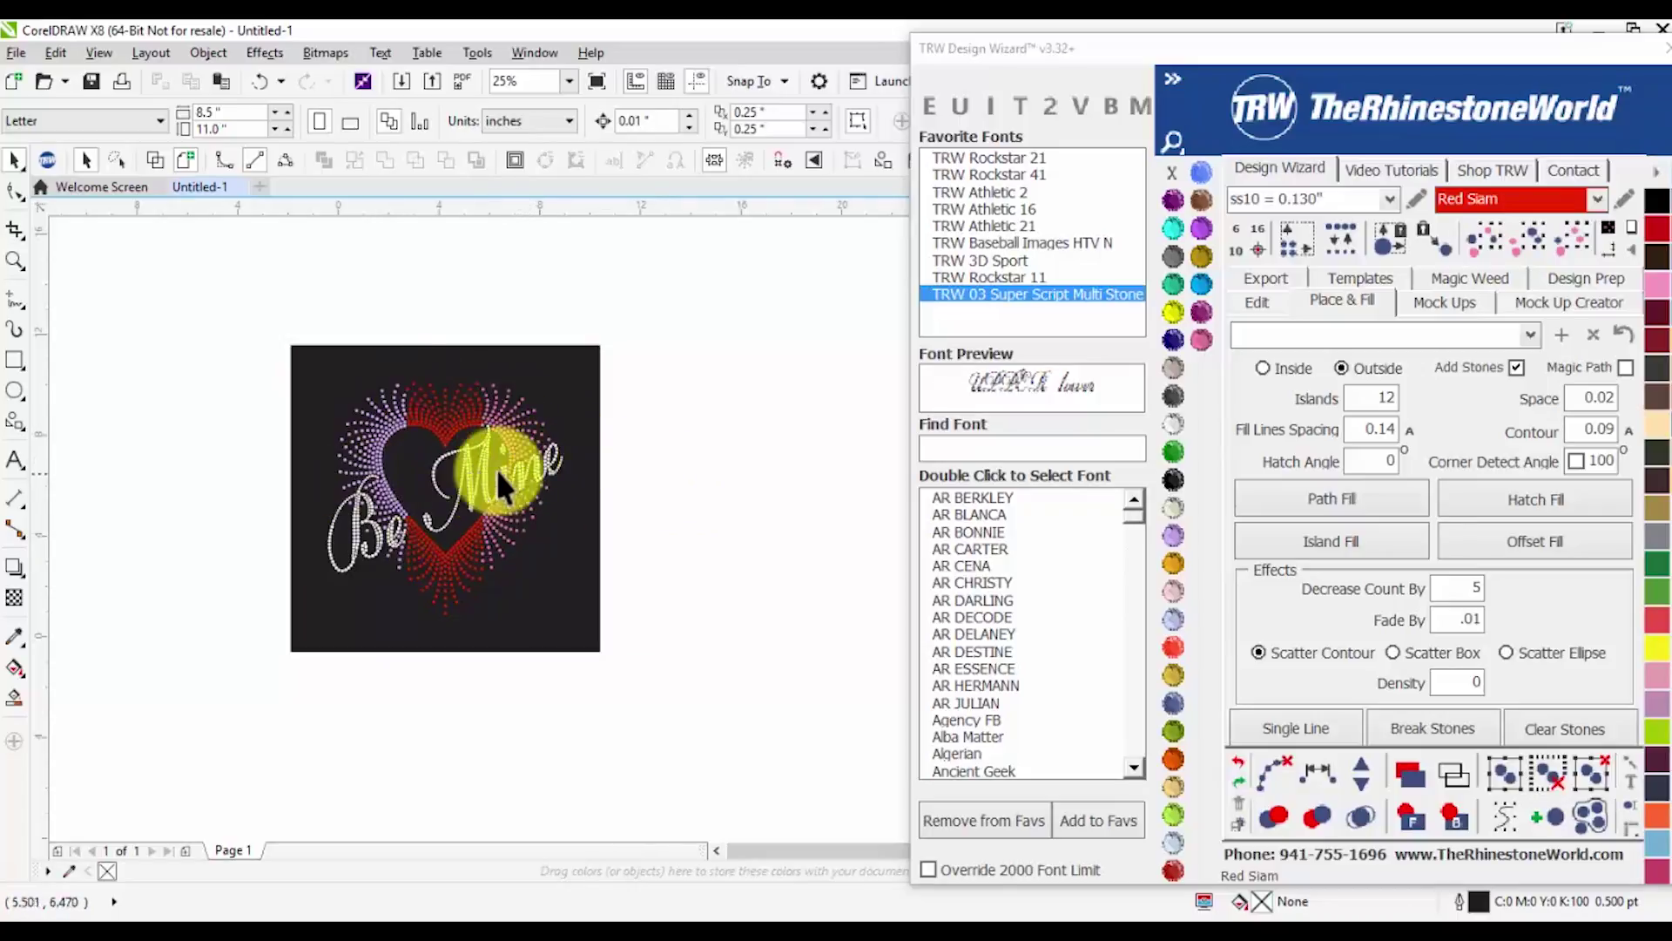
Select the whole "Be Mine" design and open the template creation options
drag(666, 352, 253, 625)
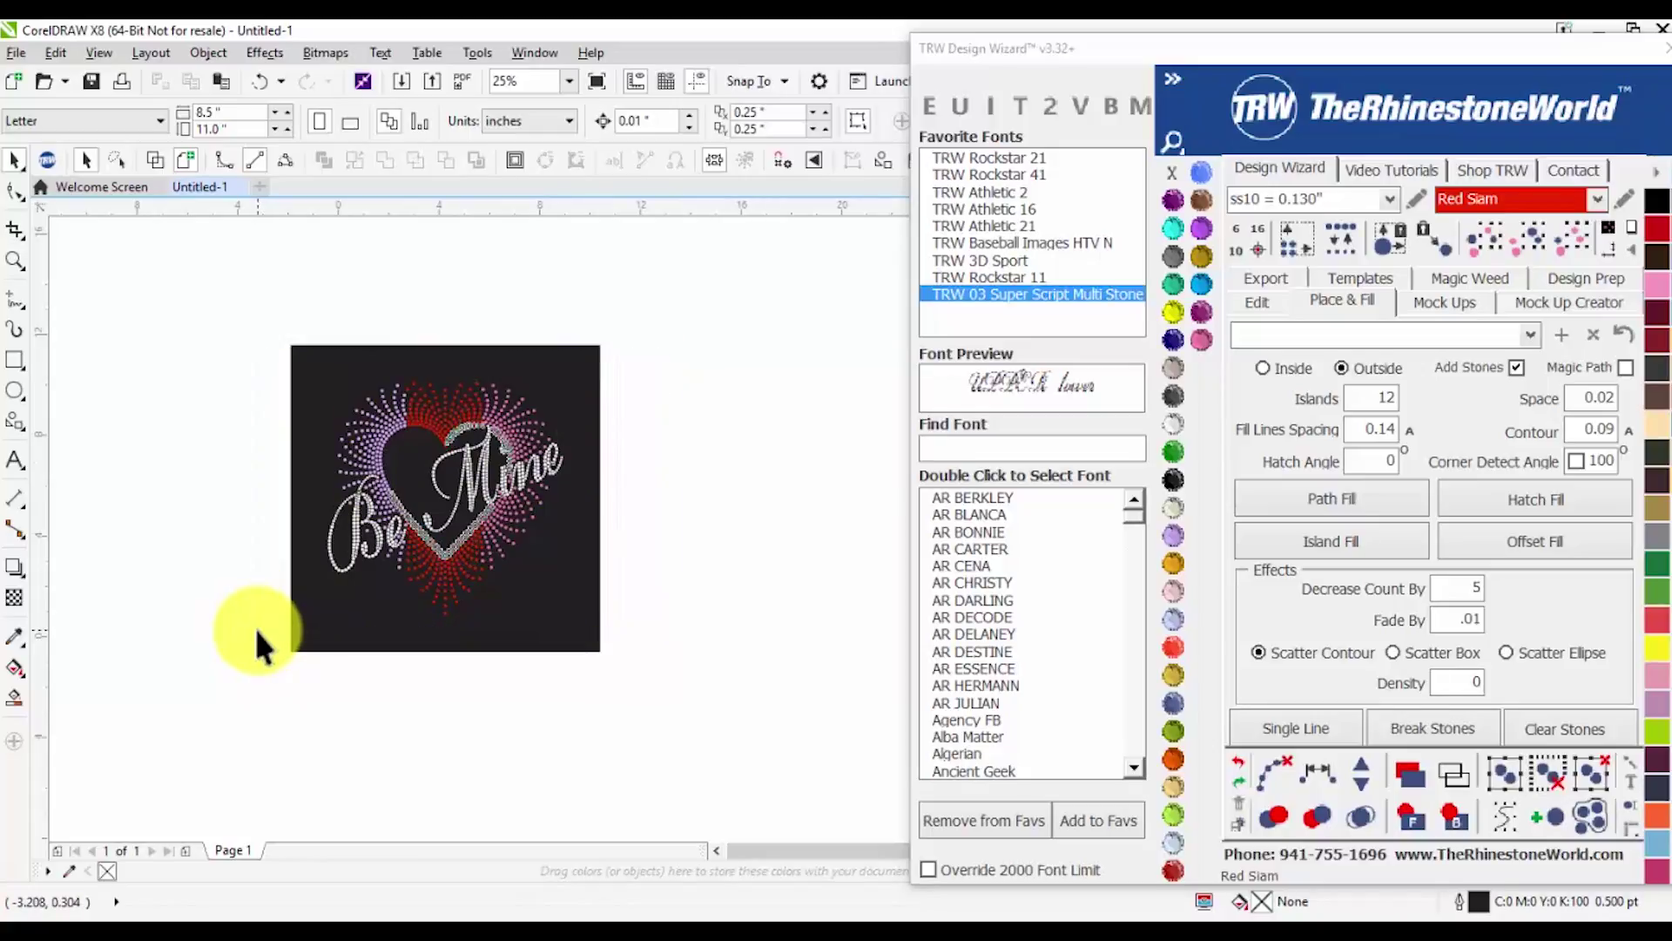
click(1361, 279)
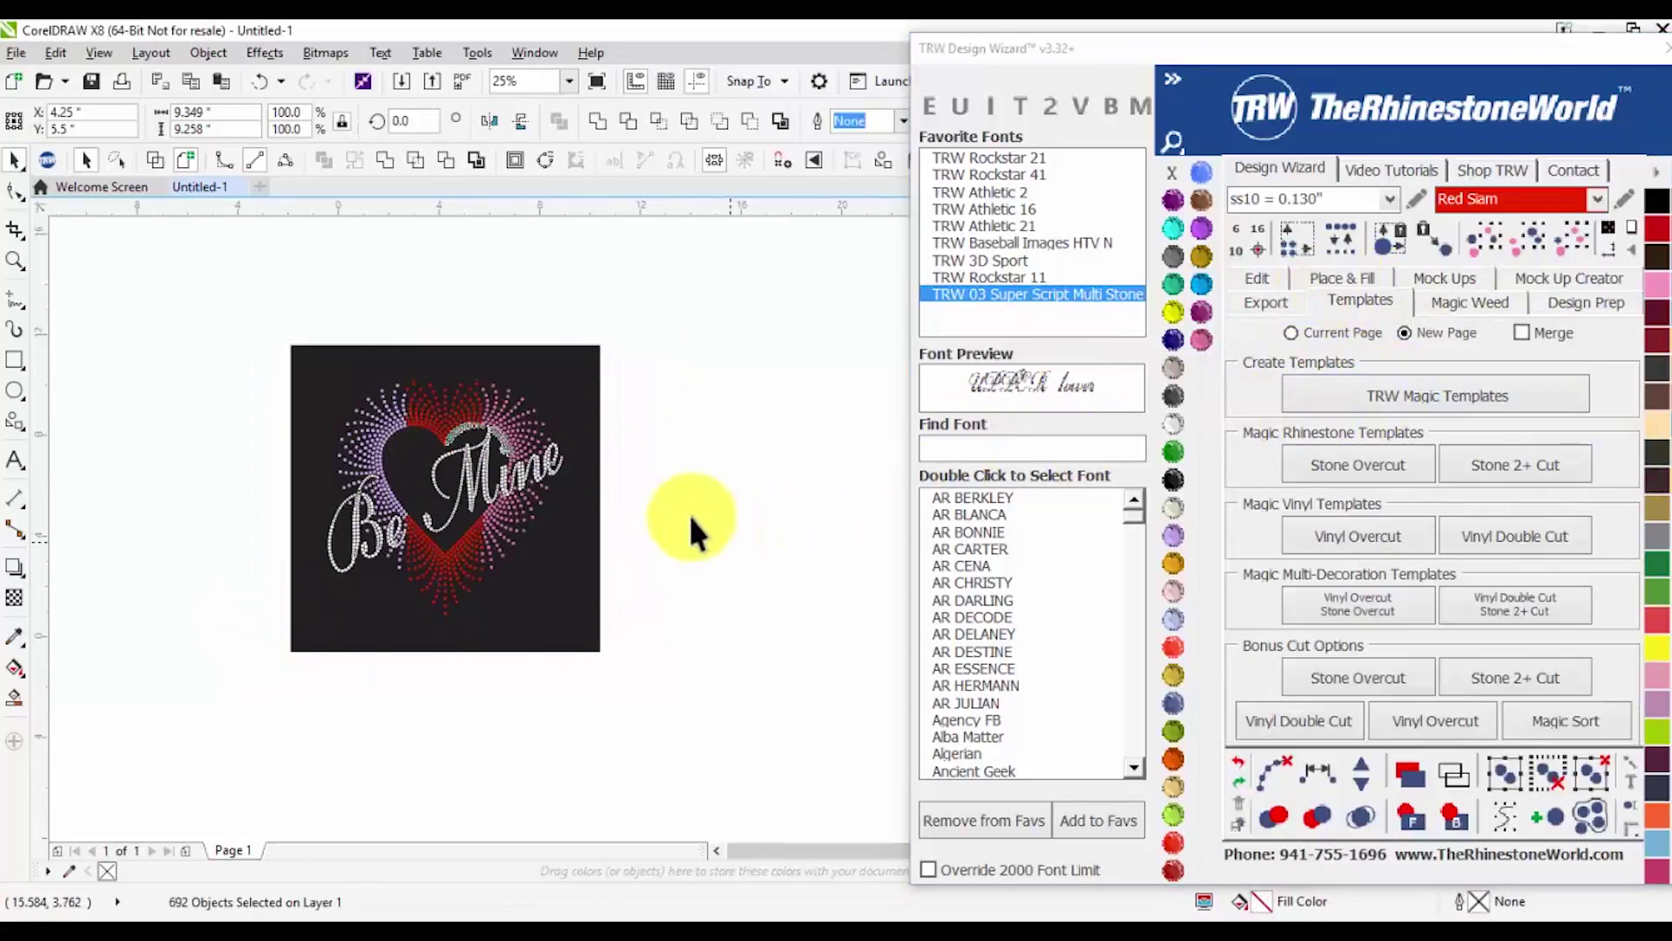
scroll(358, 427, up, 1)
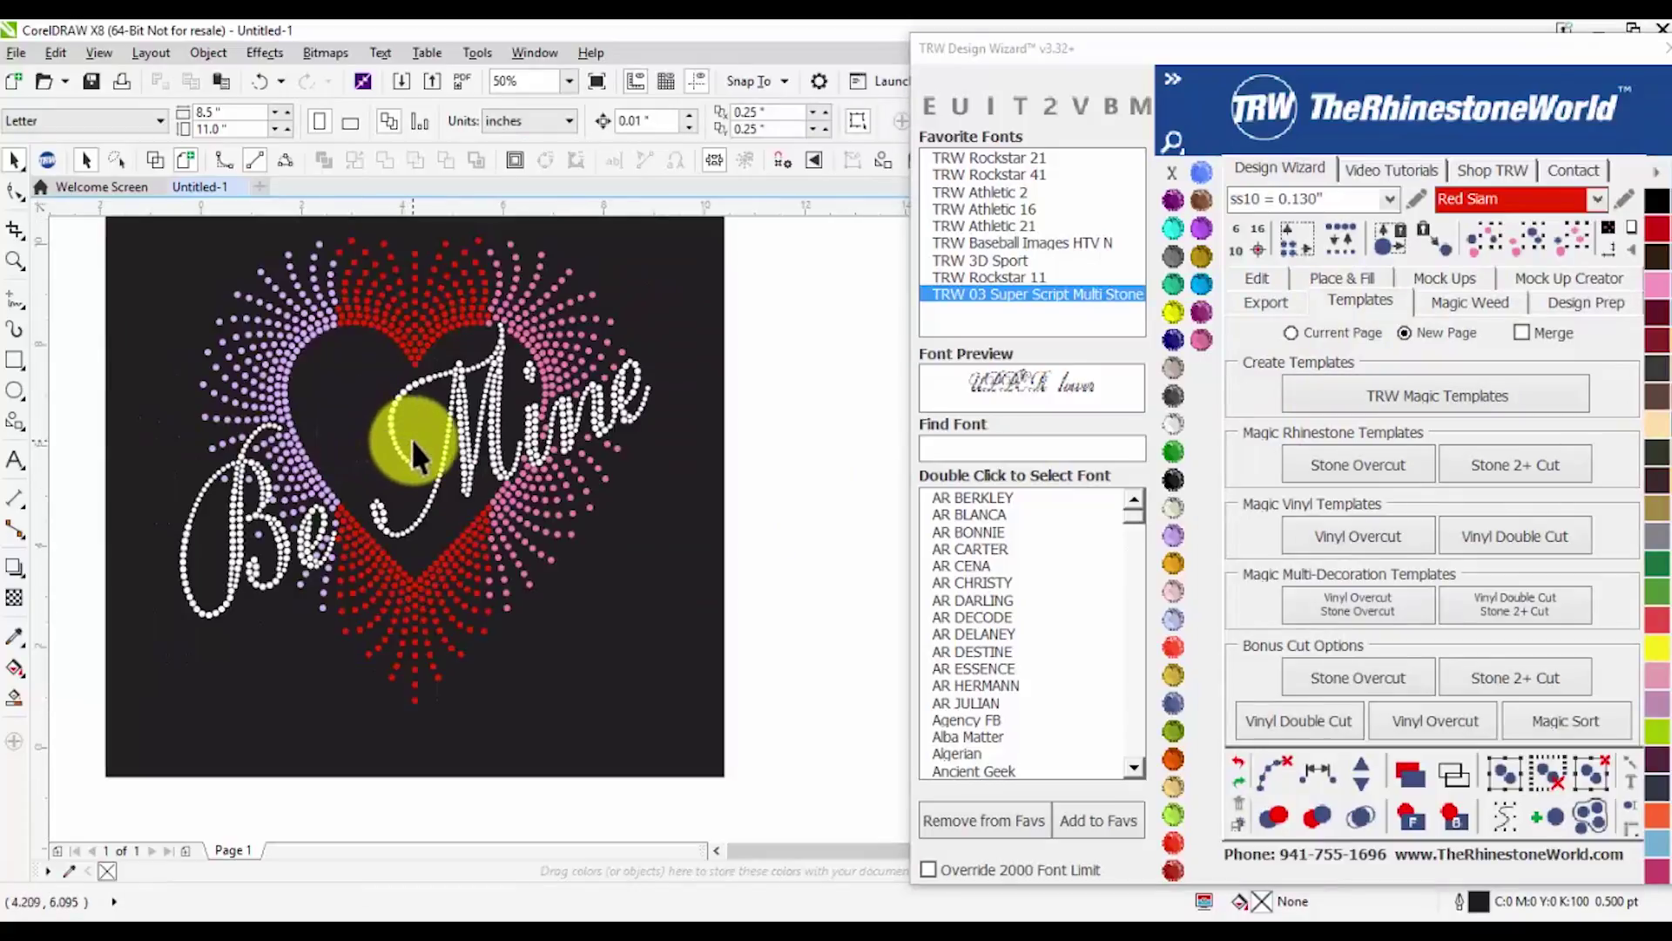
scroll(411, 437, down, 1)
click(301, 419)
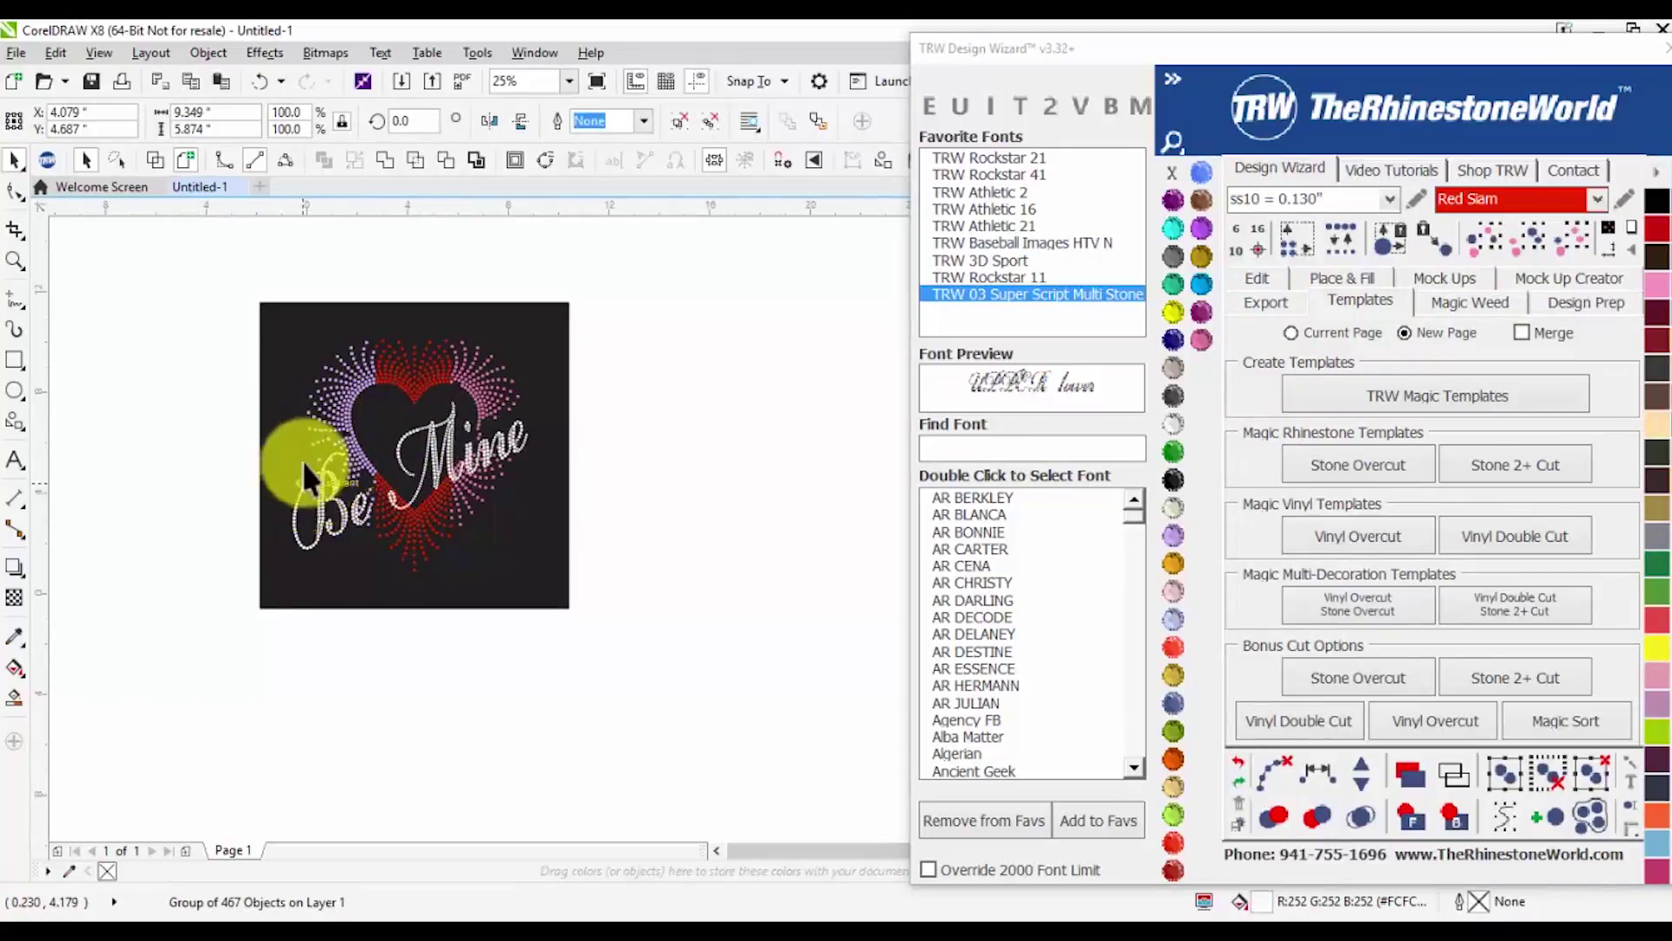
Recolor all the heart stones to TRW Pink, leaving out the lettering and the background
drag(214, 320, 525, 585)
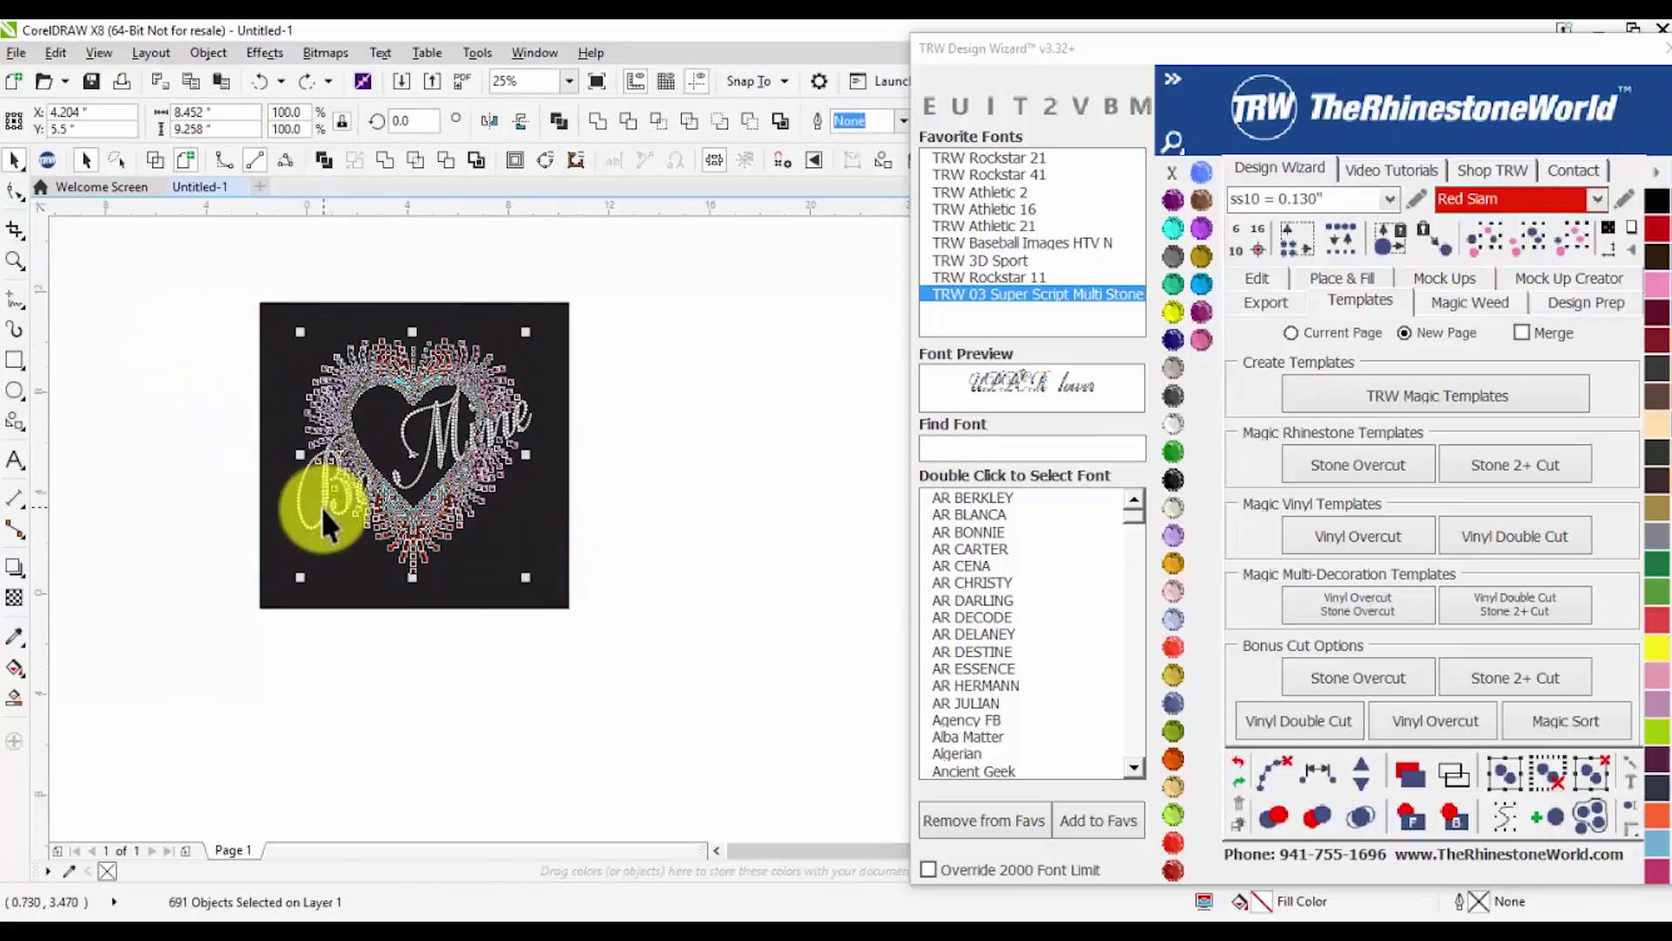
click(1170, 421)
click(1202, 338)
click(760, 470)
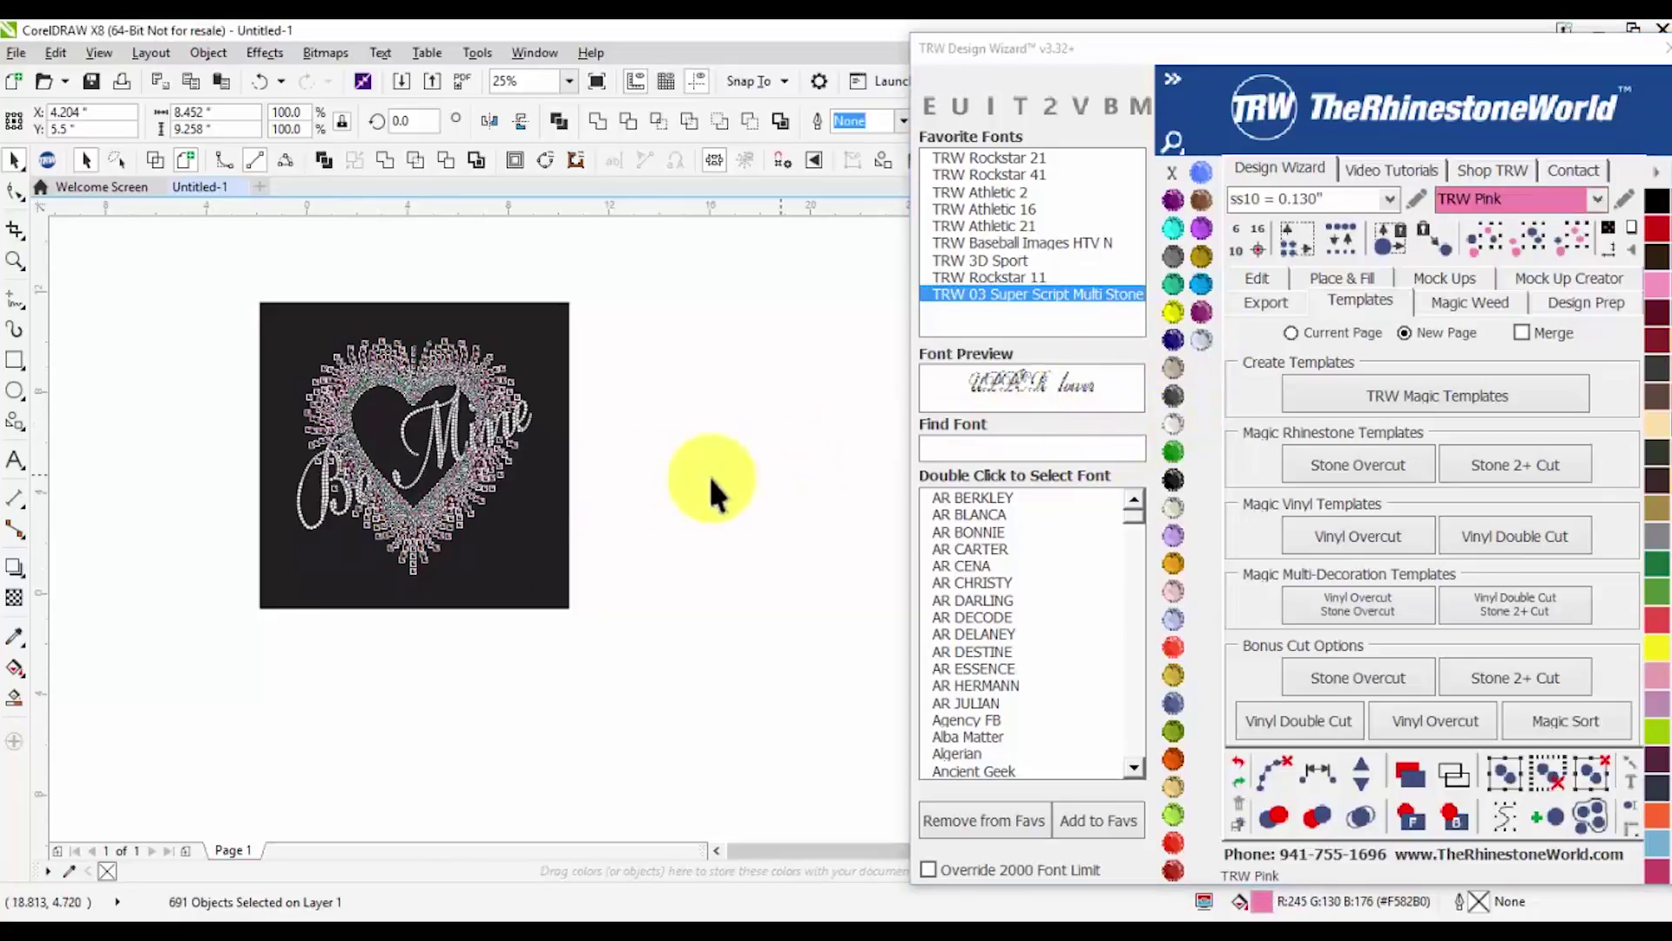
scroll(463, 475, up, 3)
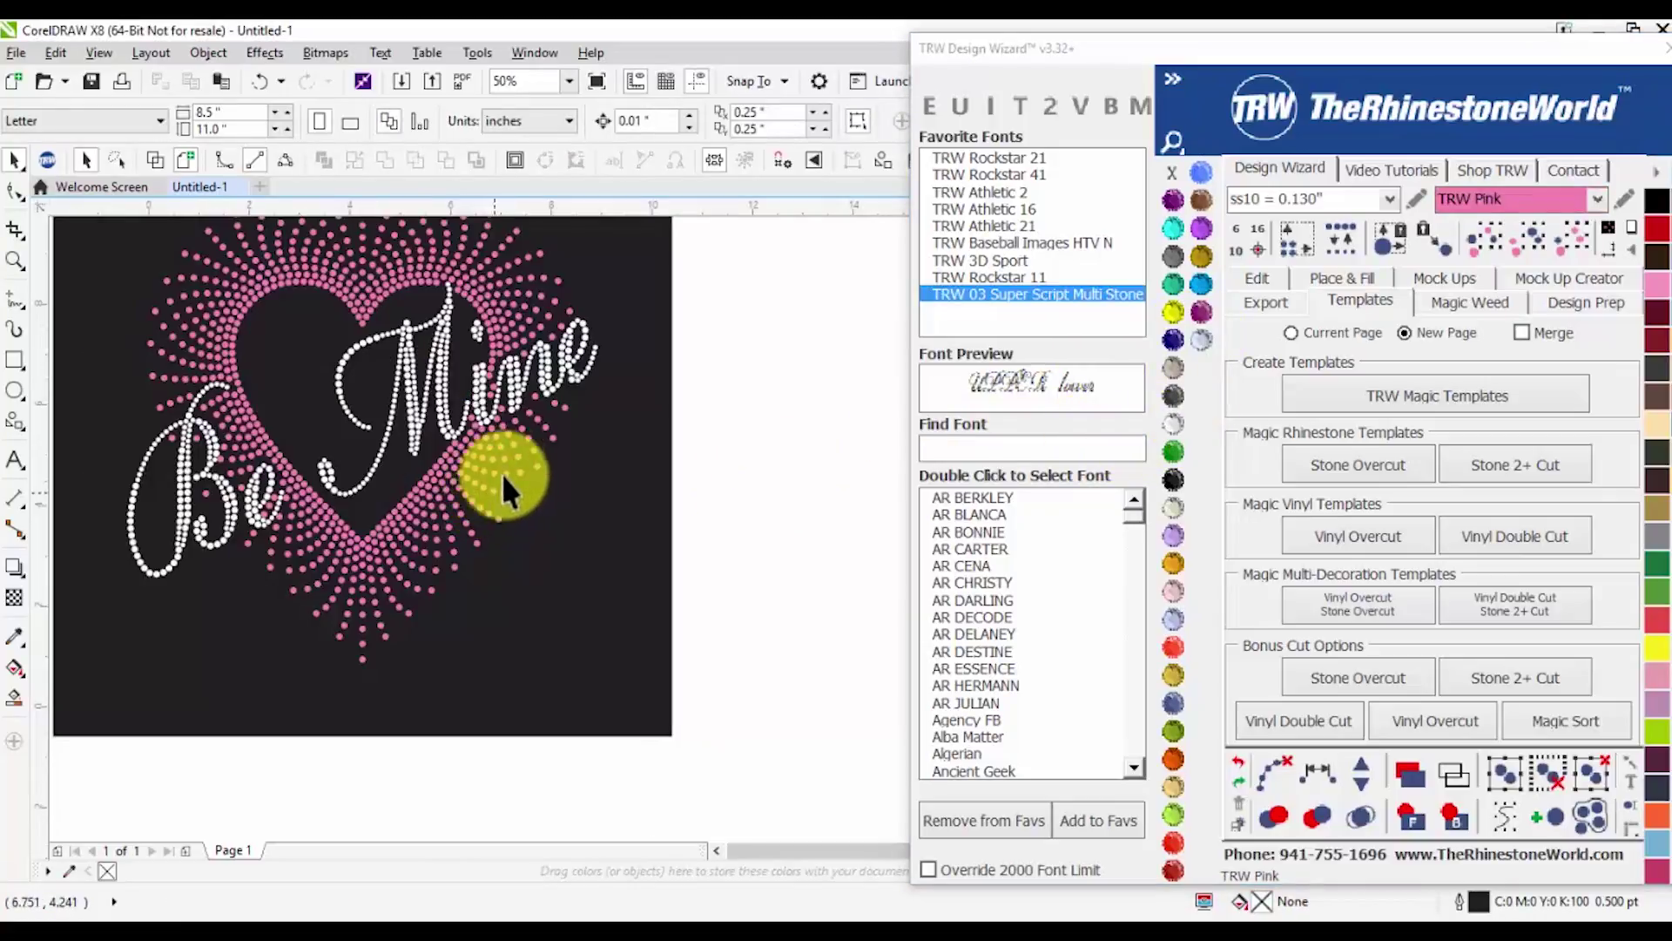
scroll(496, 487, down, 3)
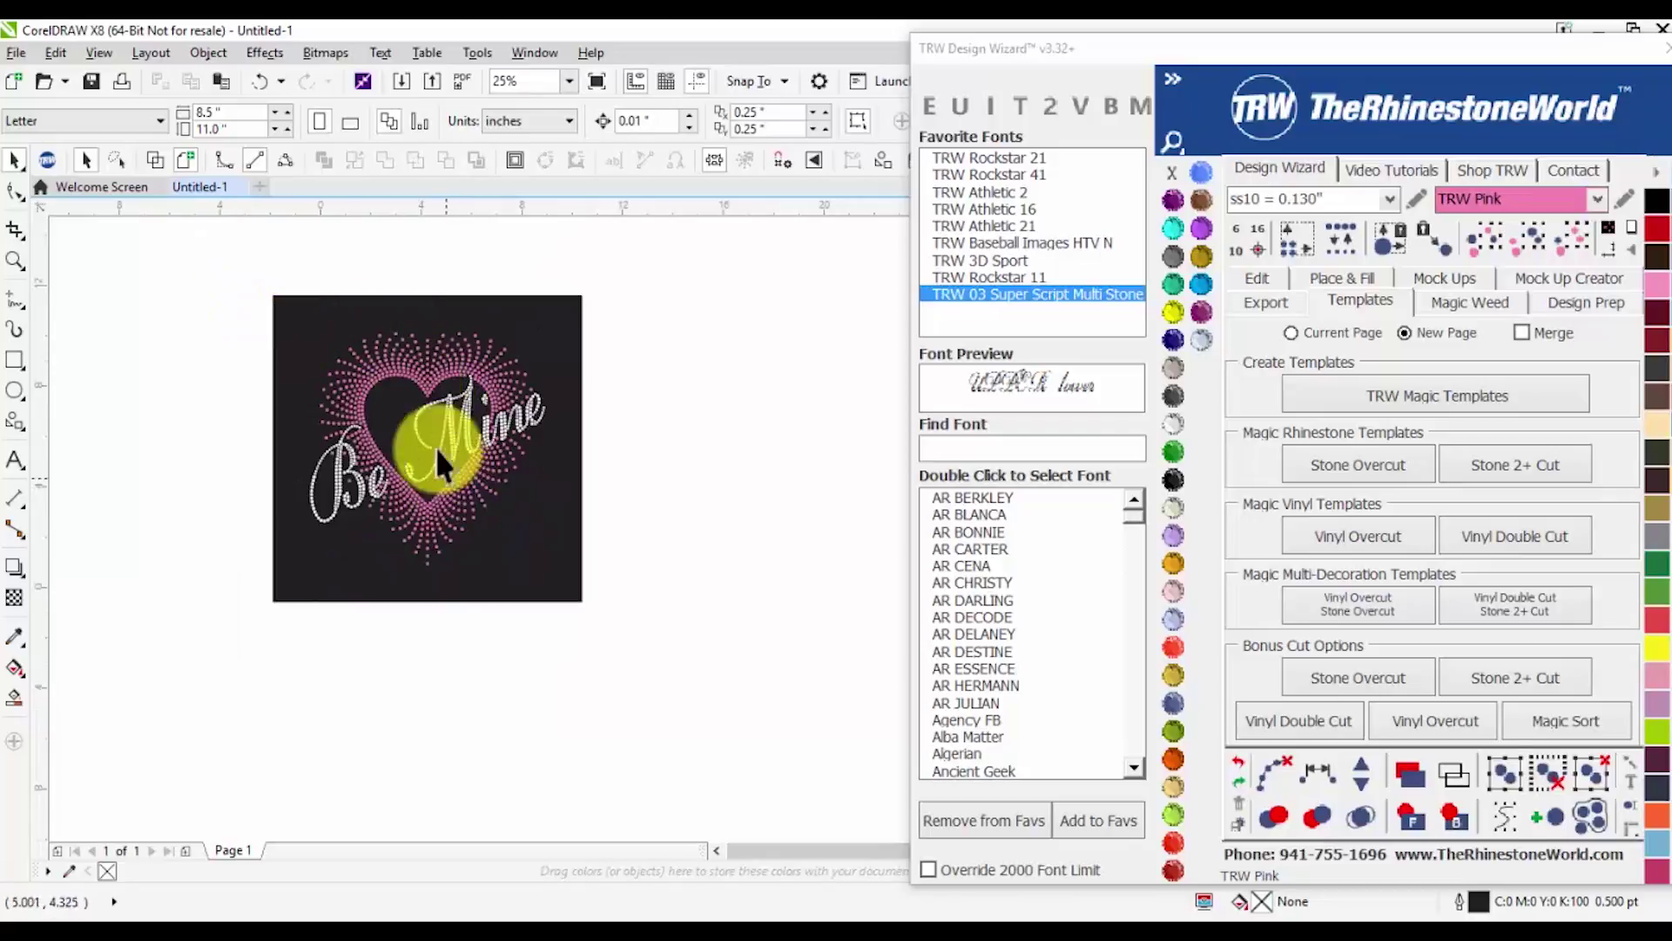
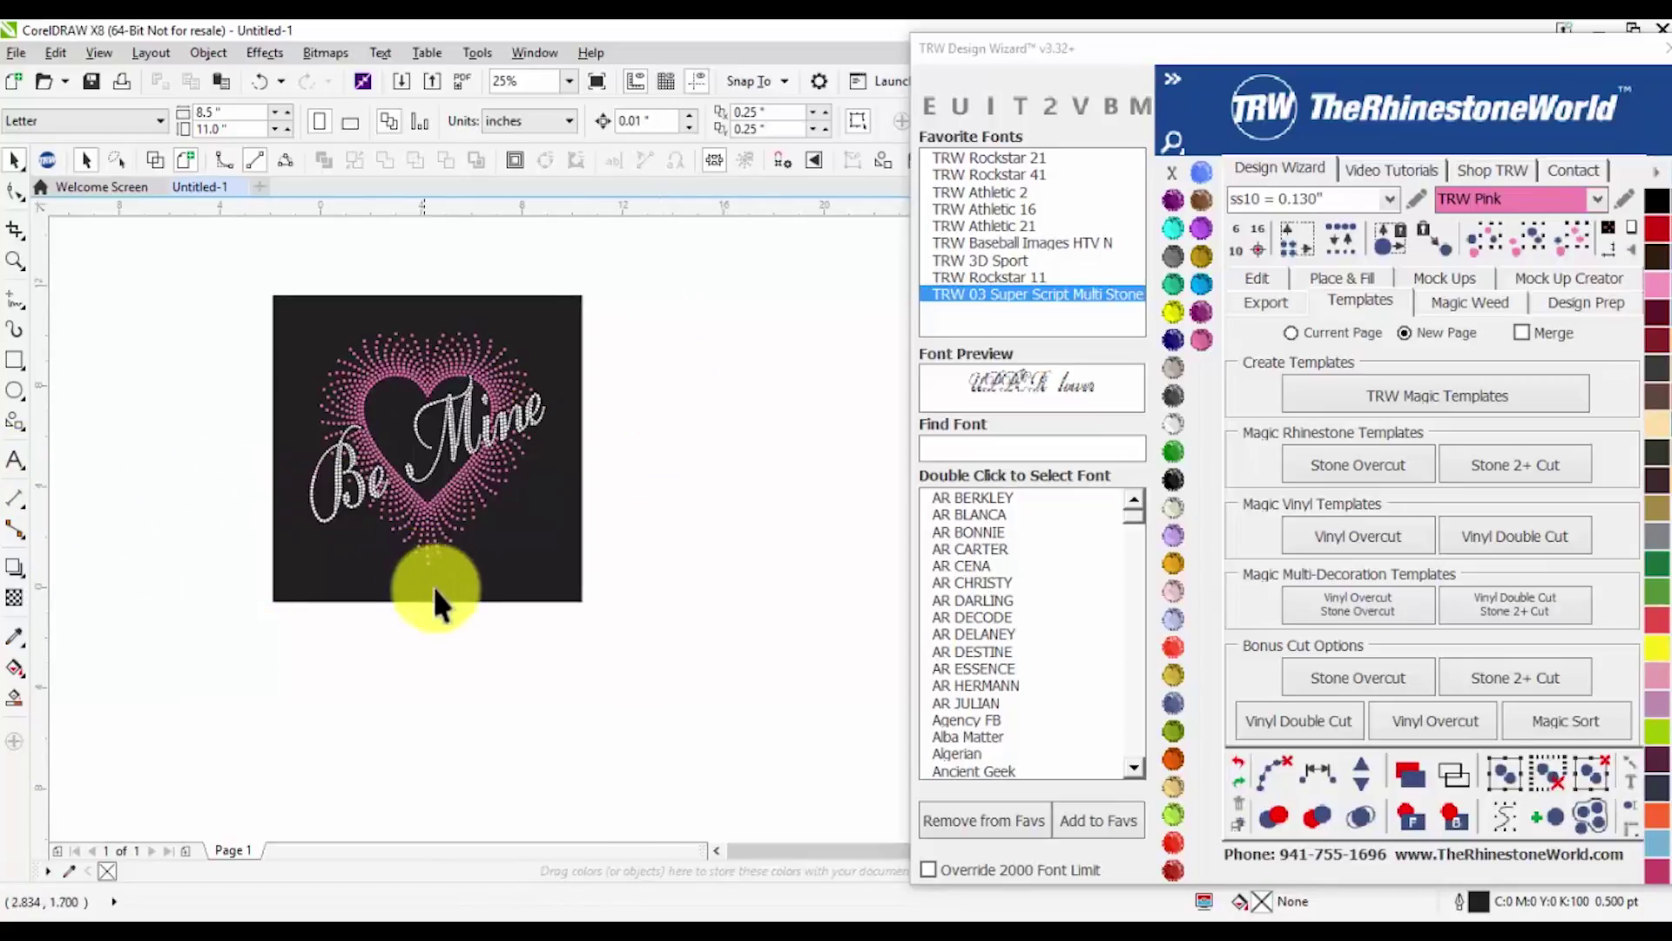
Review the template creation options and the file export options available for the design
click(1392, 404)
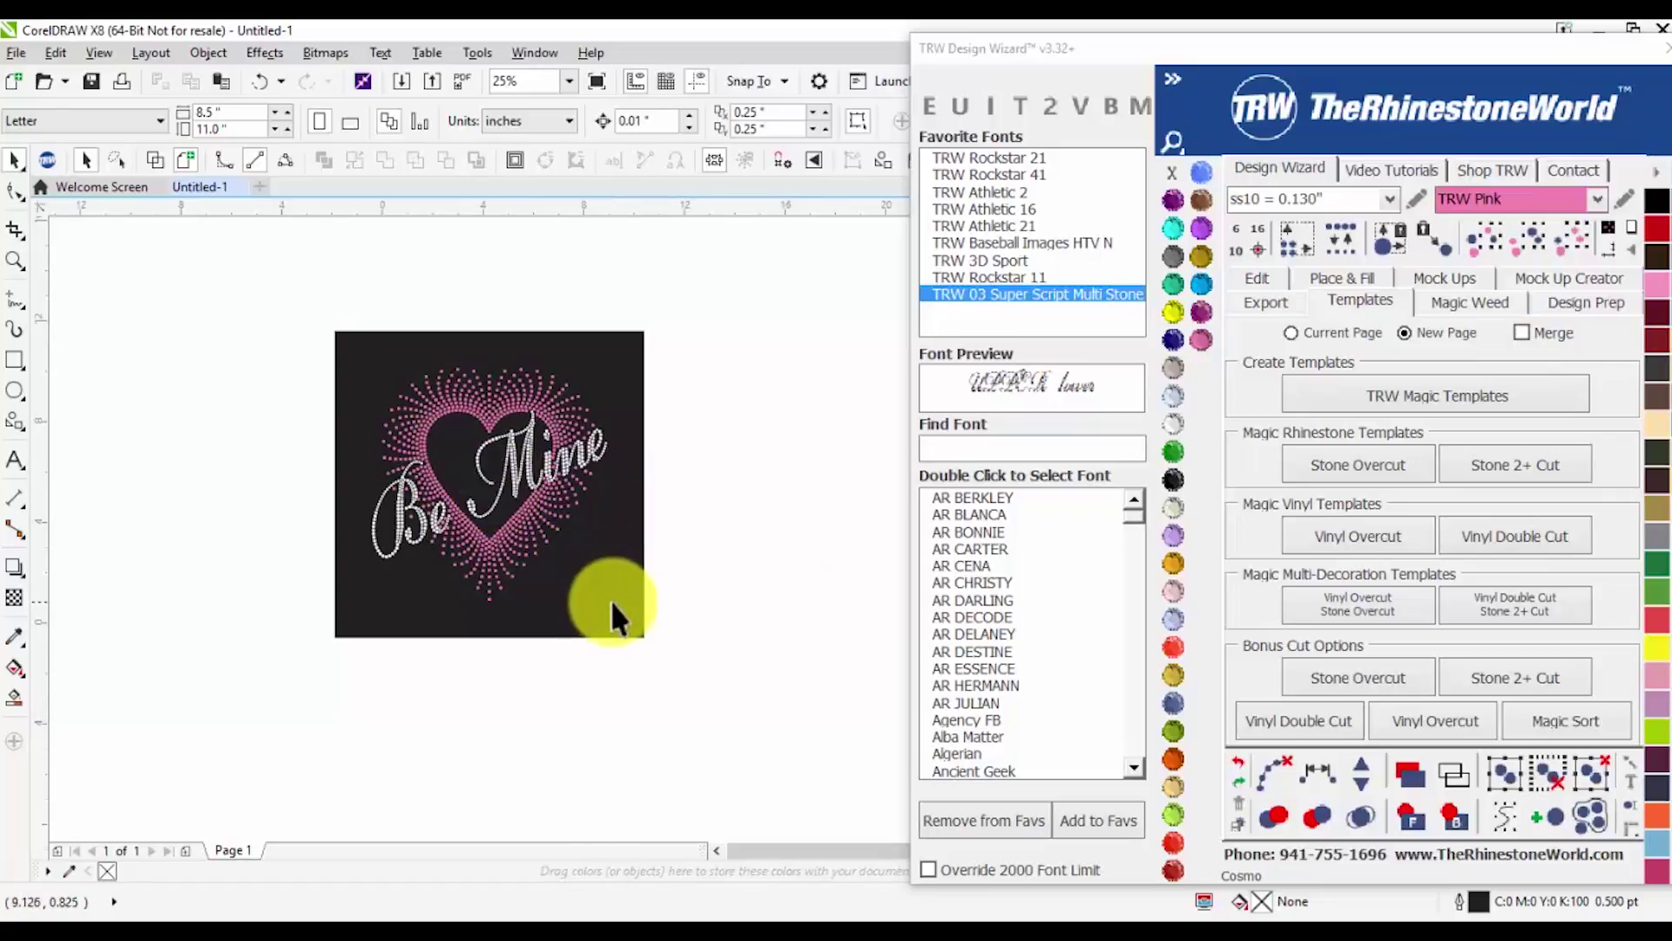
scroll(335, 473, down, 1)
scroll(462, 469, up, 1)
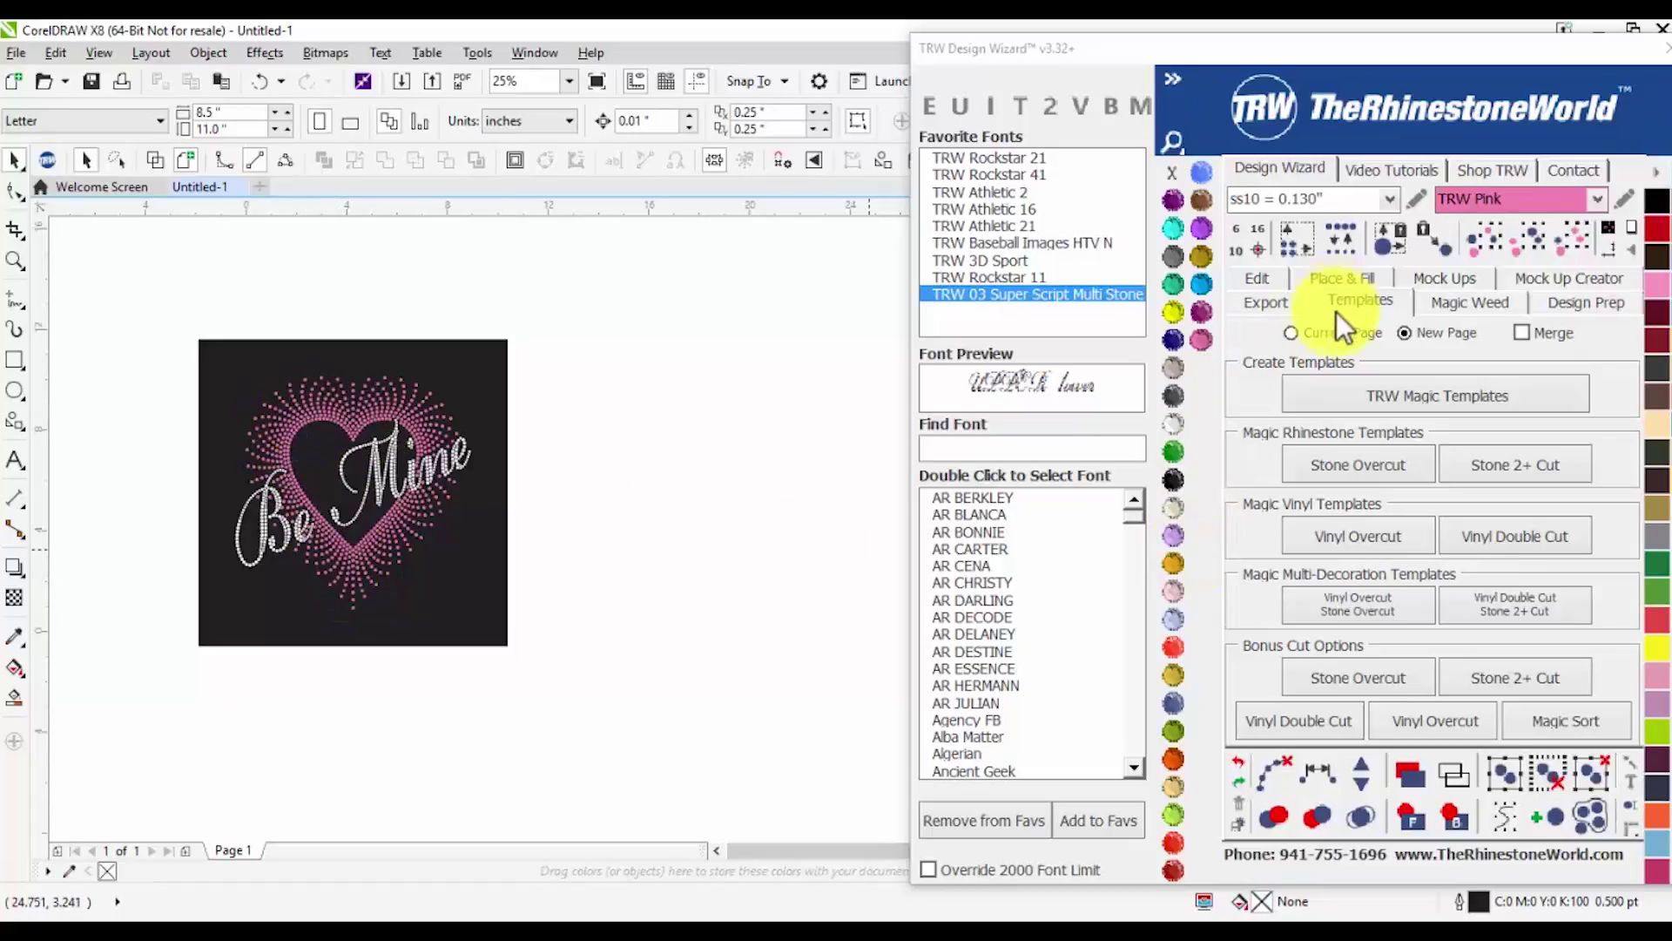
click(1260, 306)
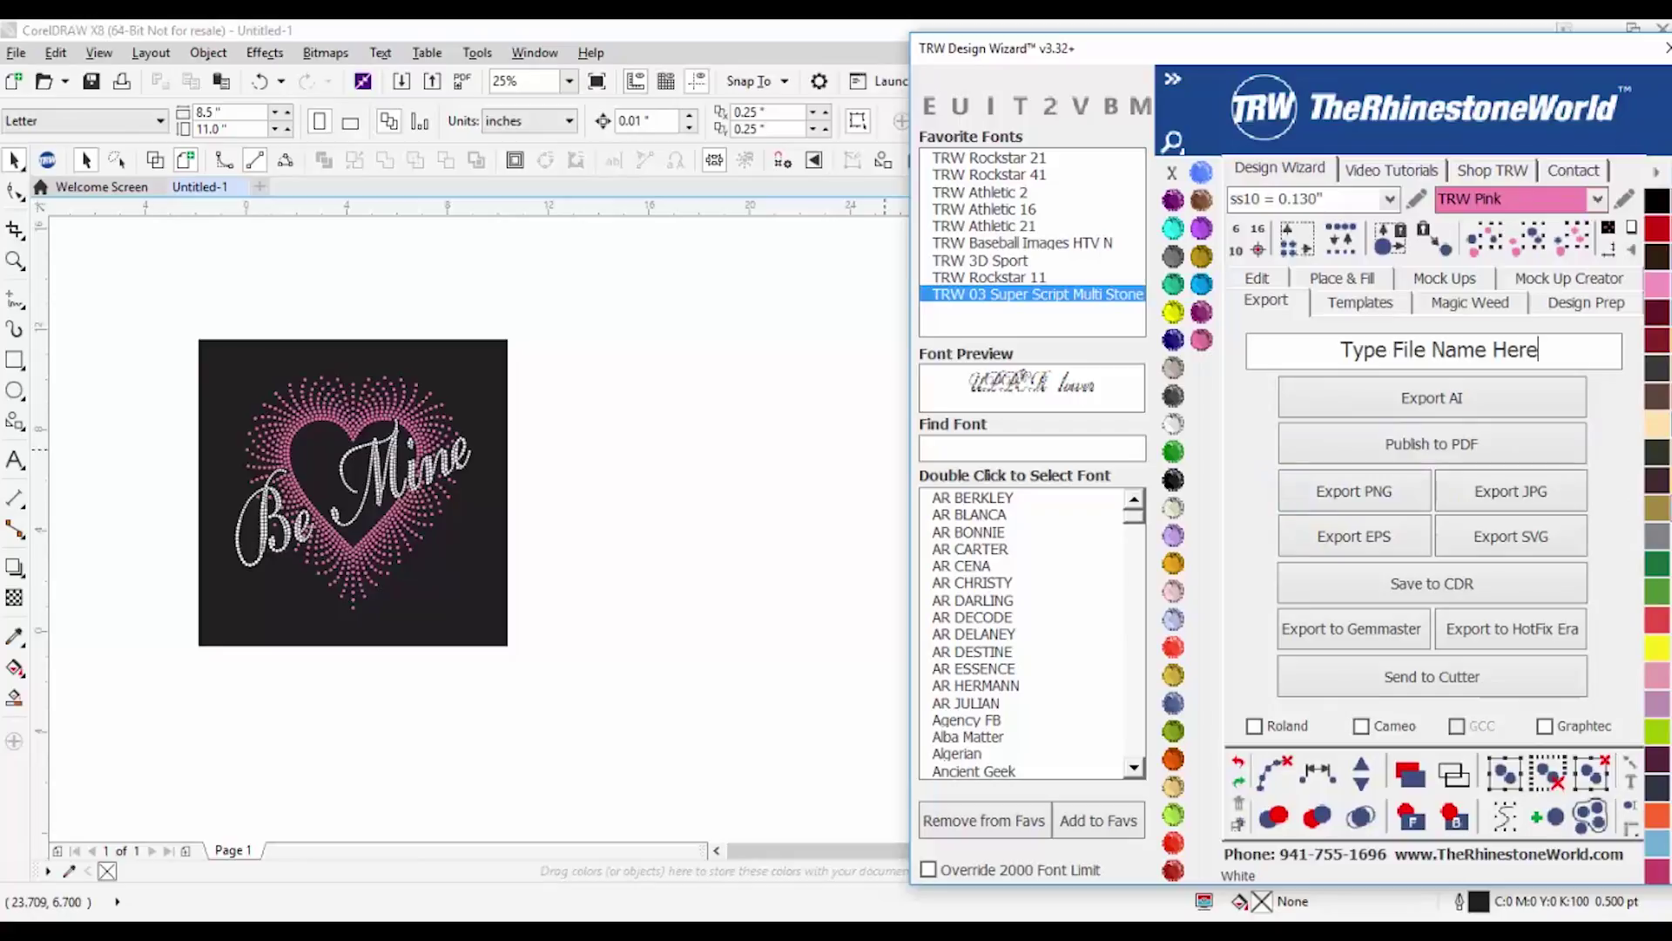
click(575, 515)
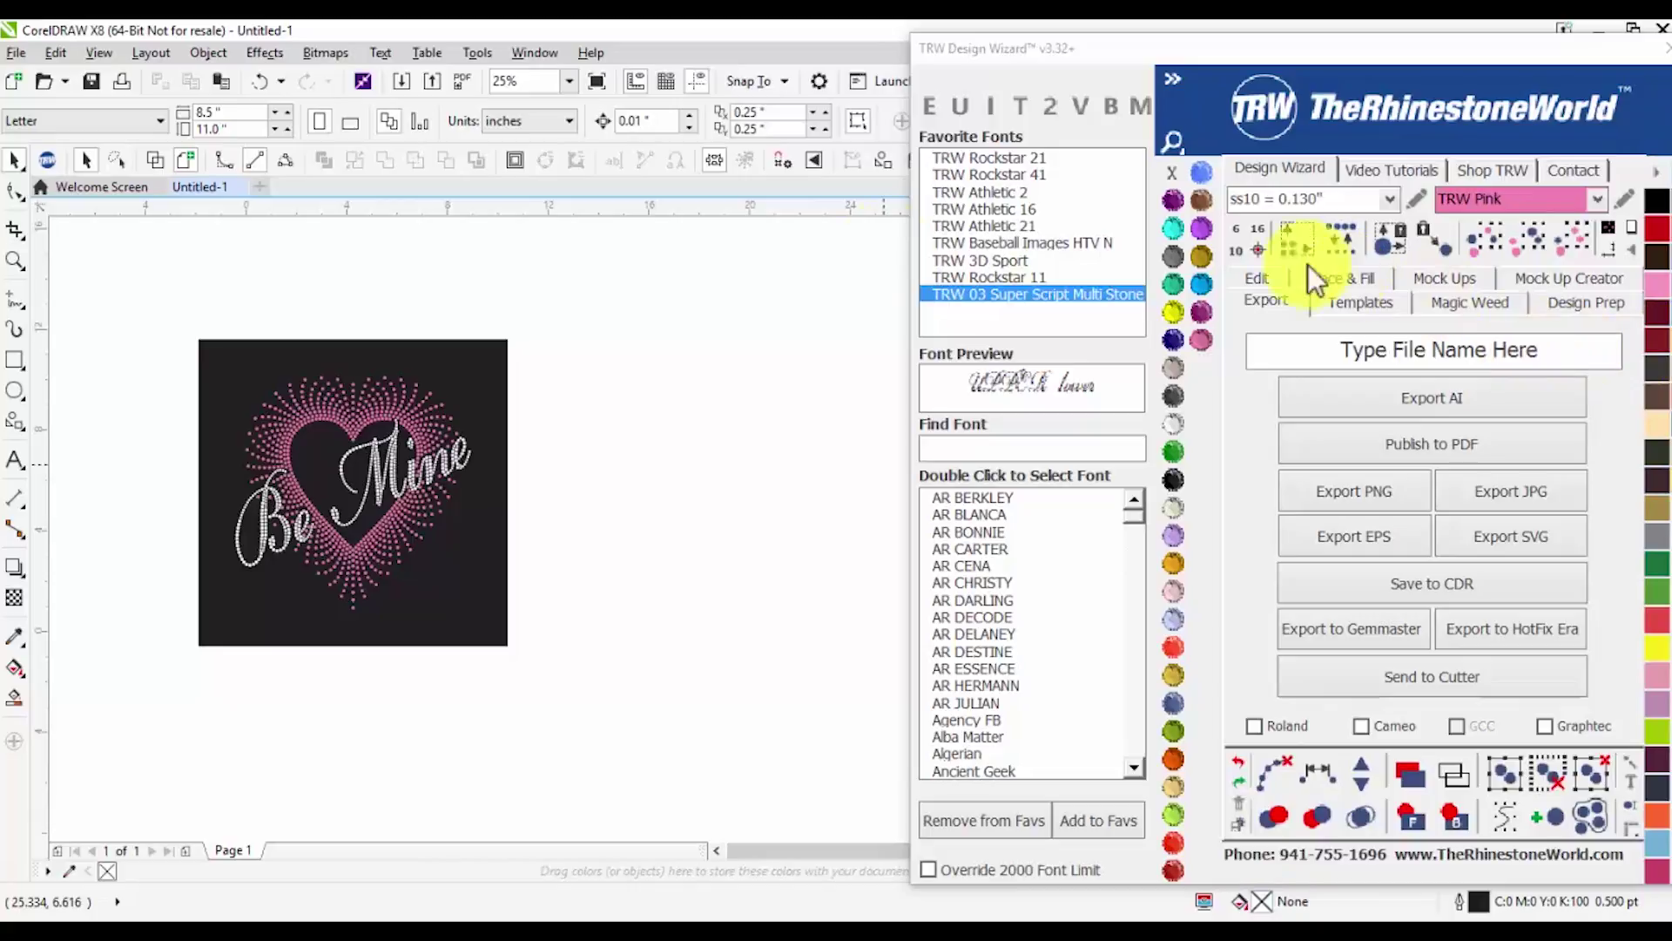
Draw a preset heart shape about 3.33 inches wide and high in the empty area beside the design
click(15, 409)
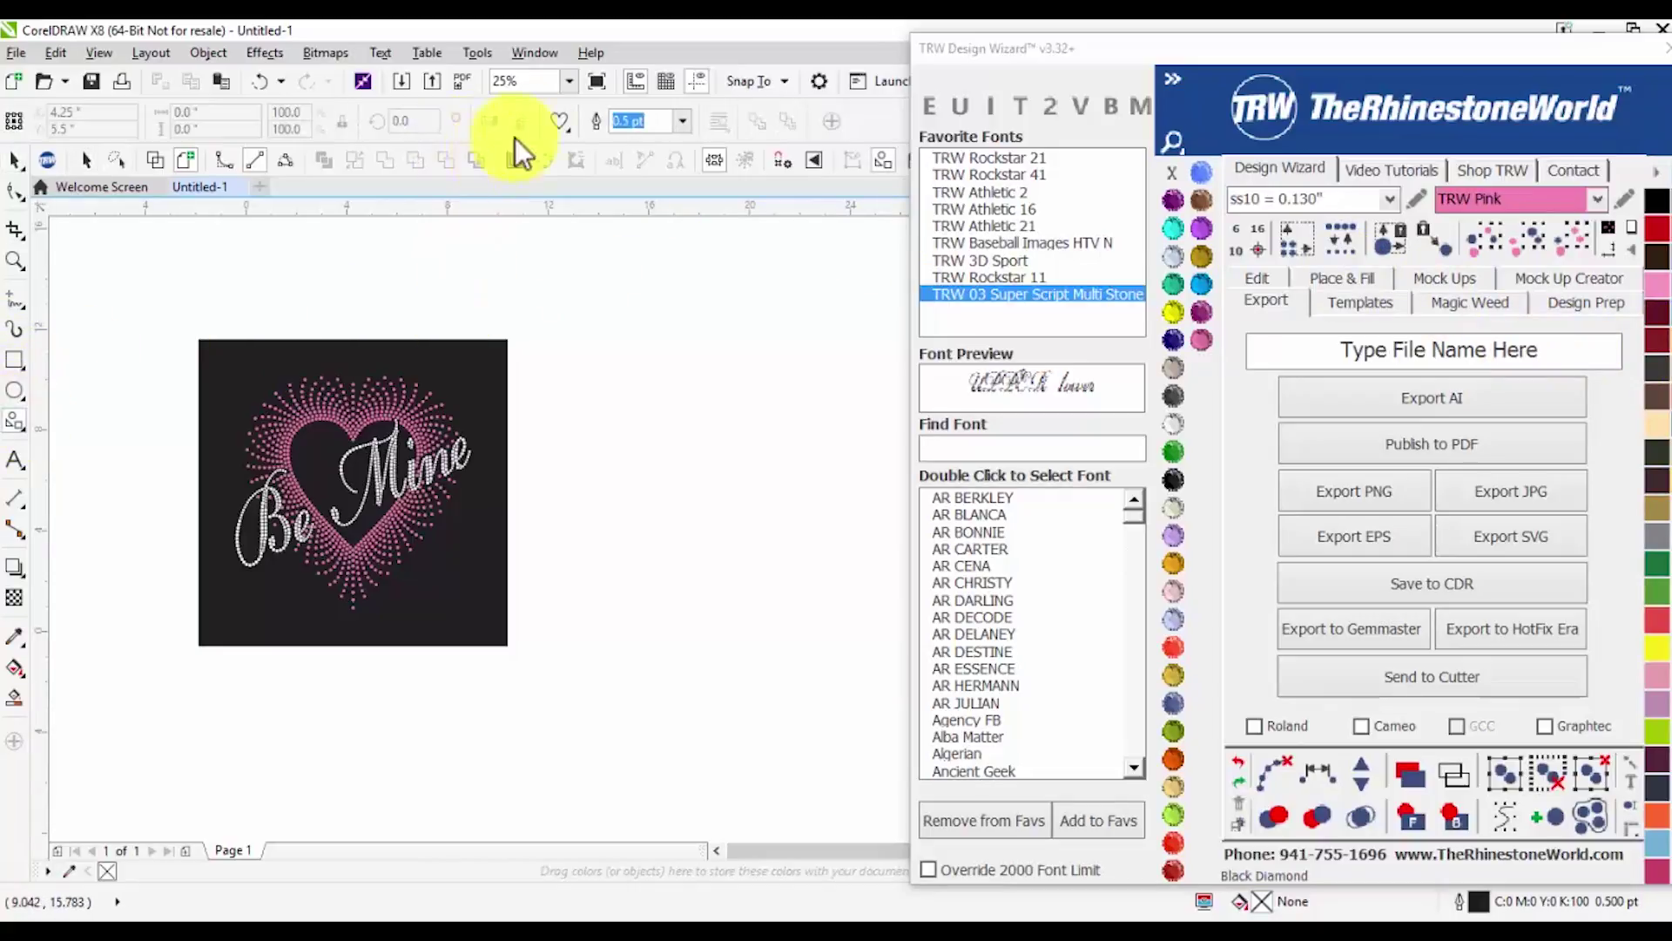
click(558, 119)
click(598, 218)
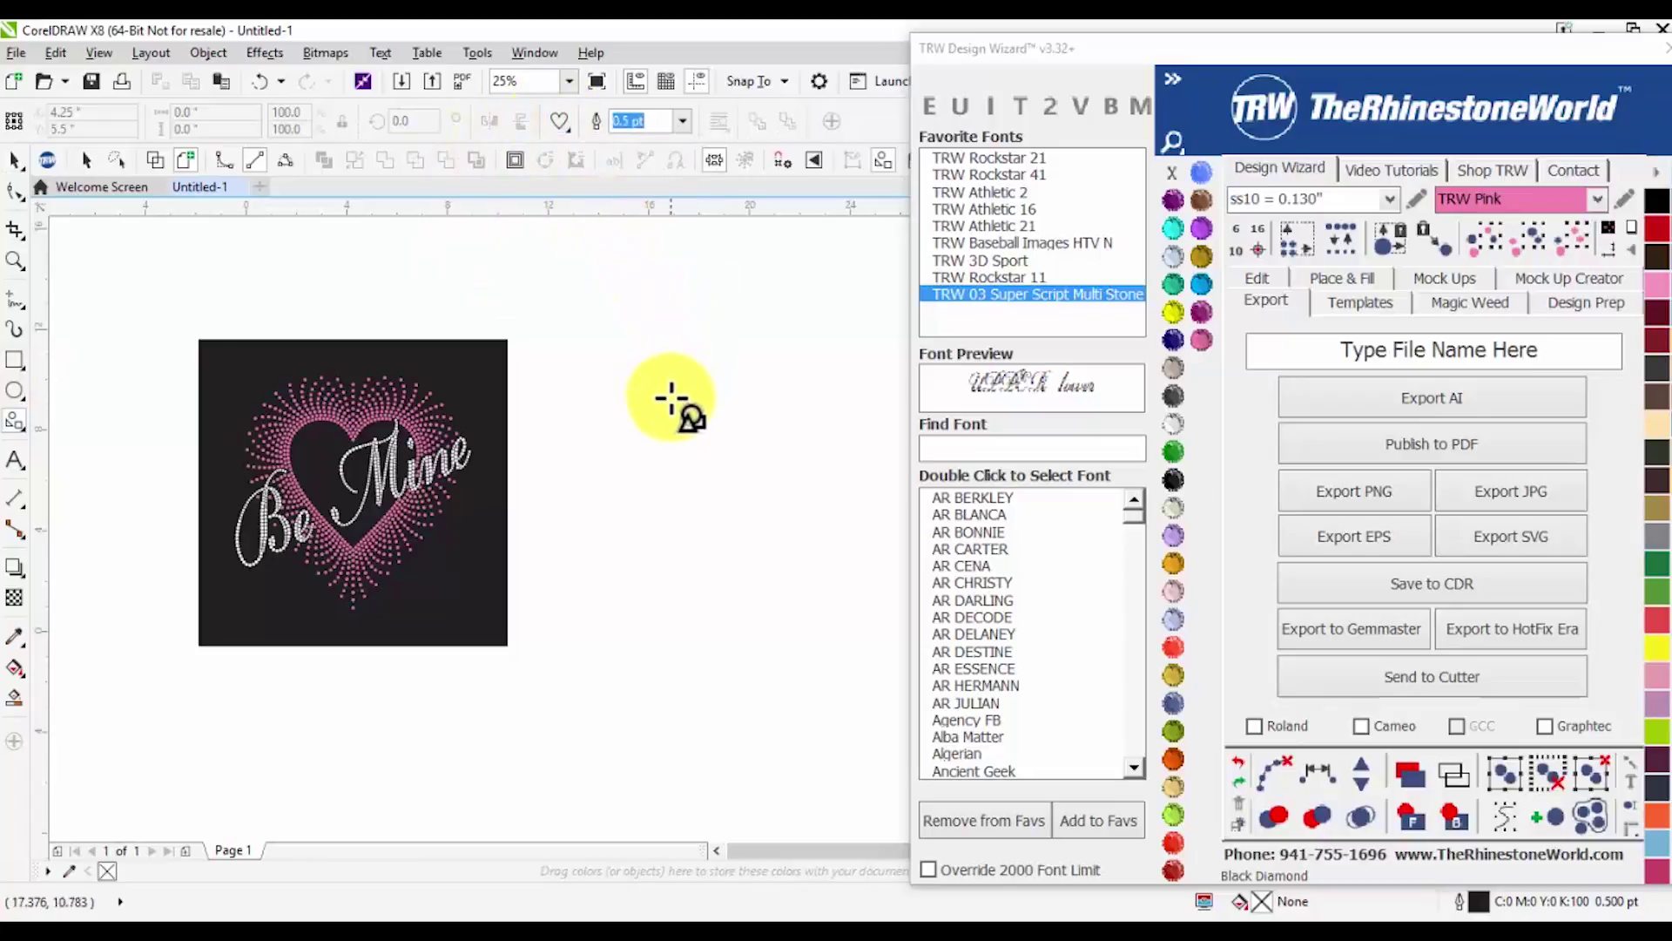
mouse_move(751, 440)
mouse_down()
mouse_move(689, 477)
mouse_move(689, 503)
mouse_move(659, 528)
mouse_up()
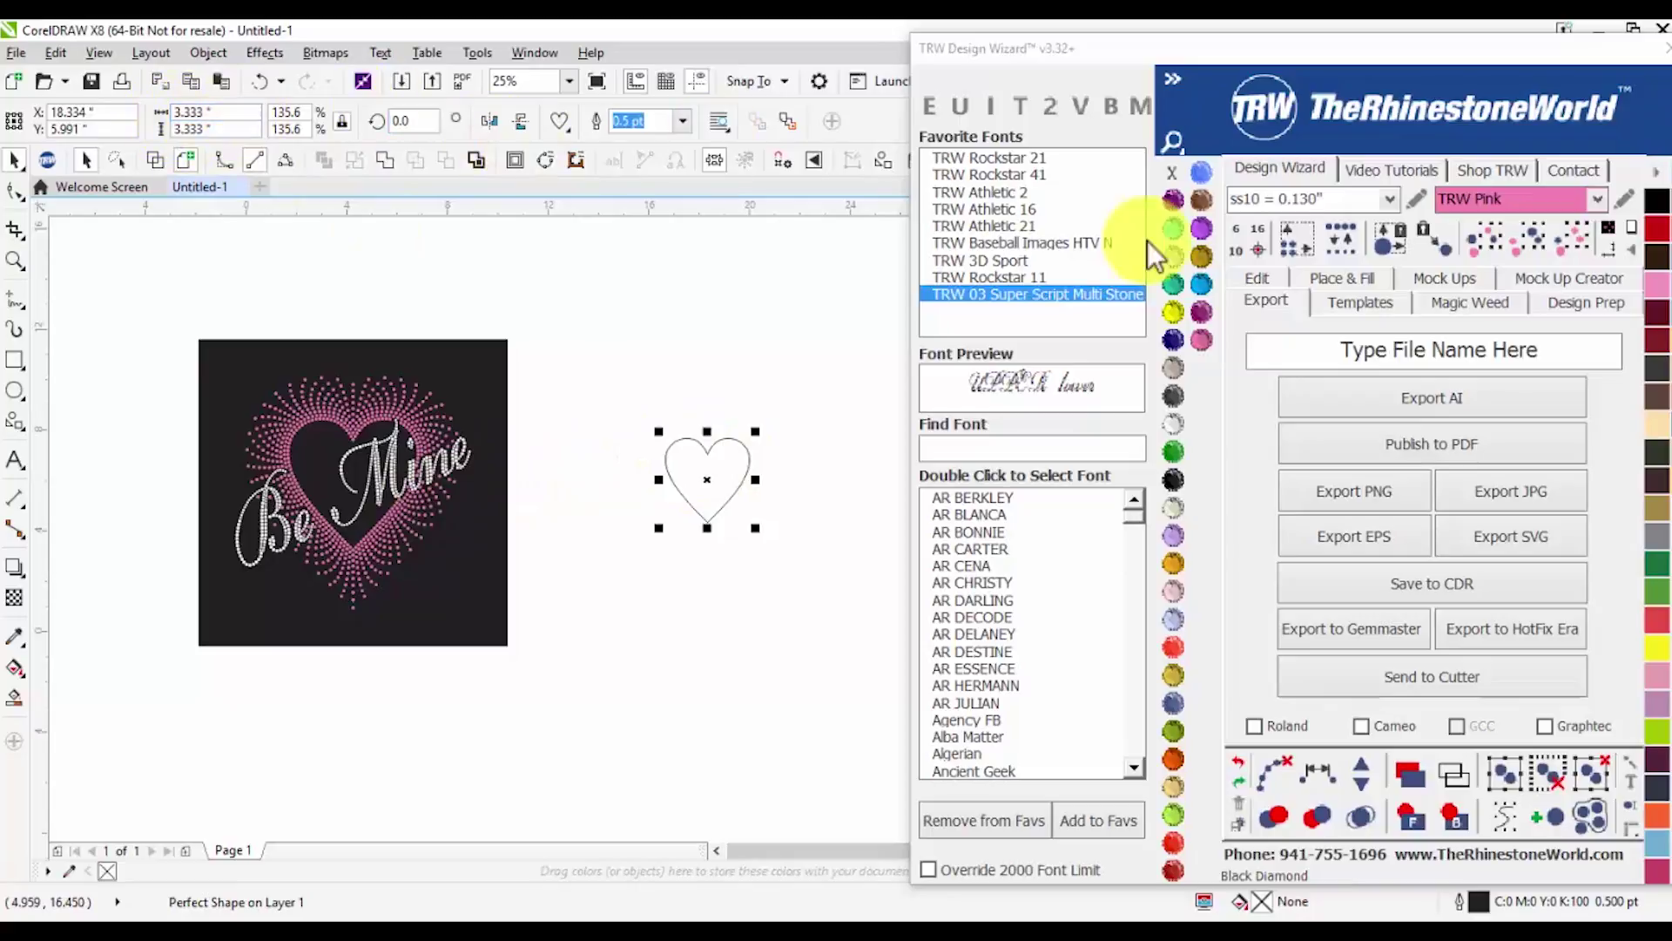
Apply an outside Island Fill of stones to the new heart outline with 8 islands and a decrease count of 15
click(1340, 284)
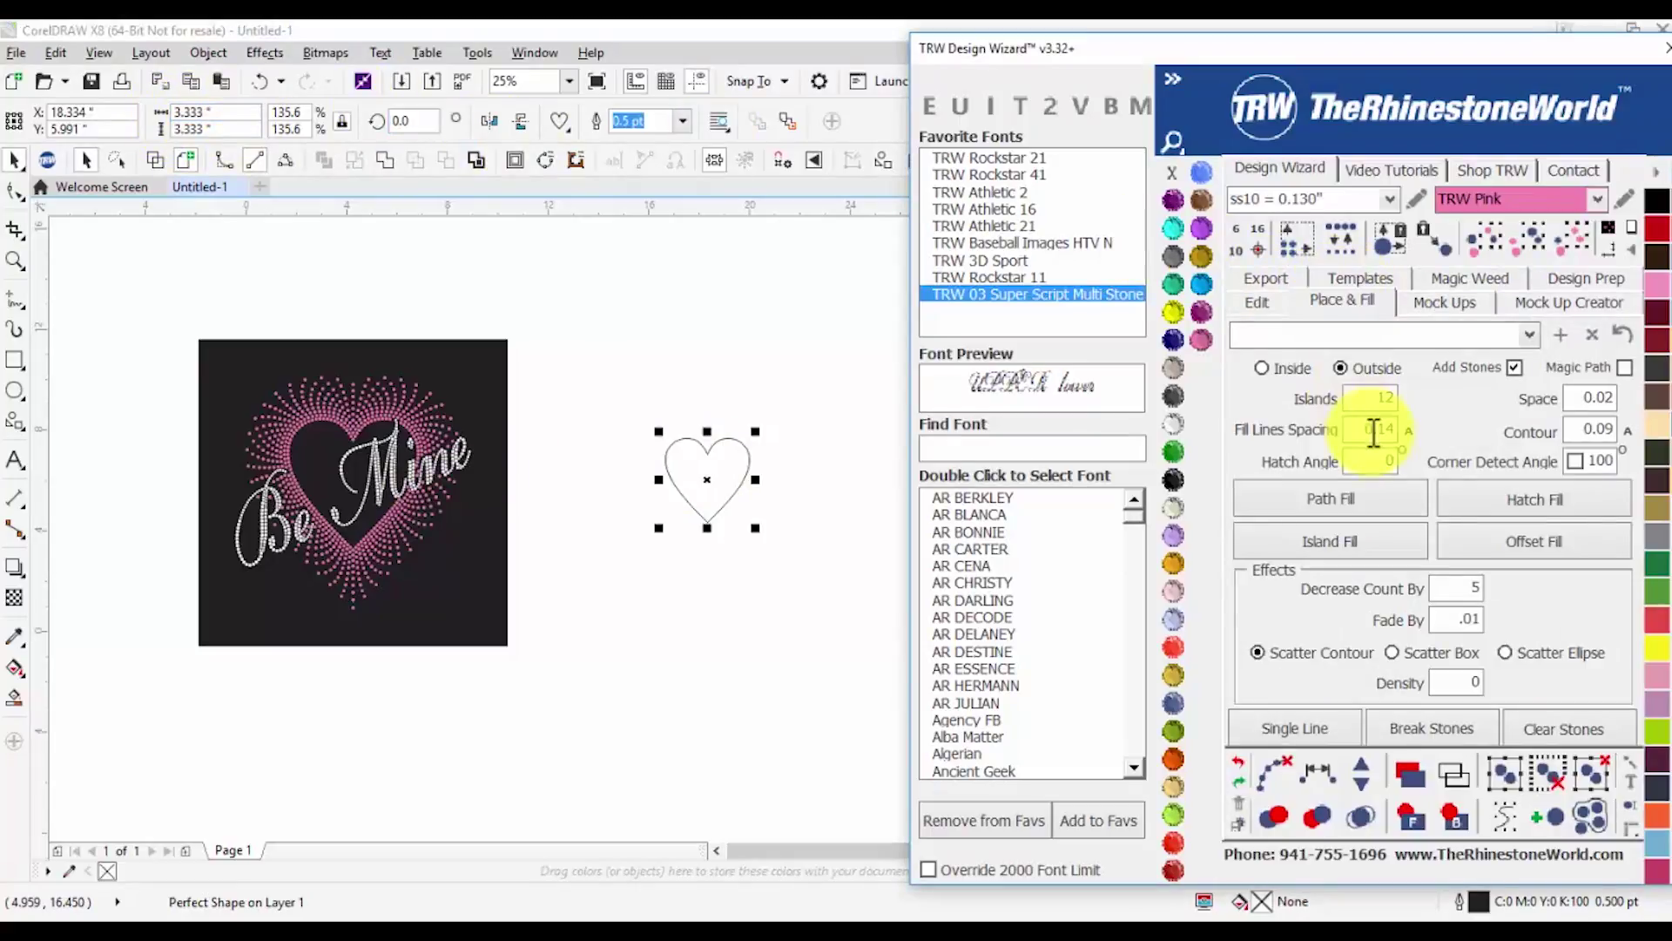
double_click(1375, 399)
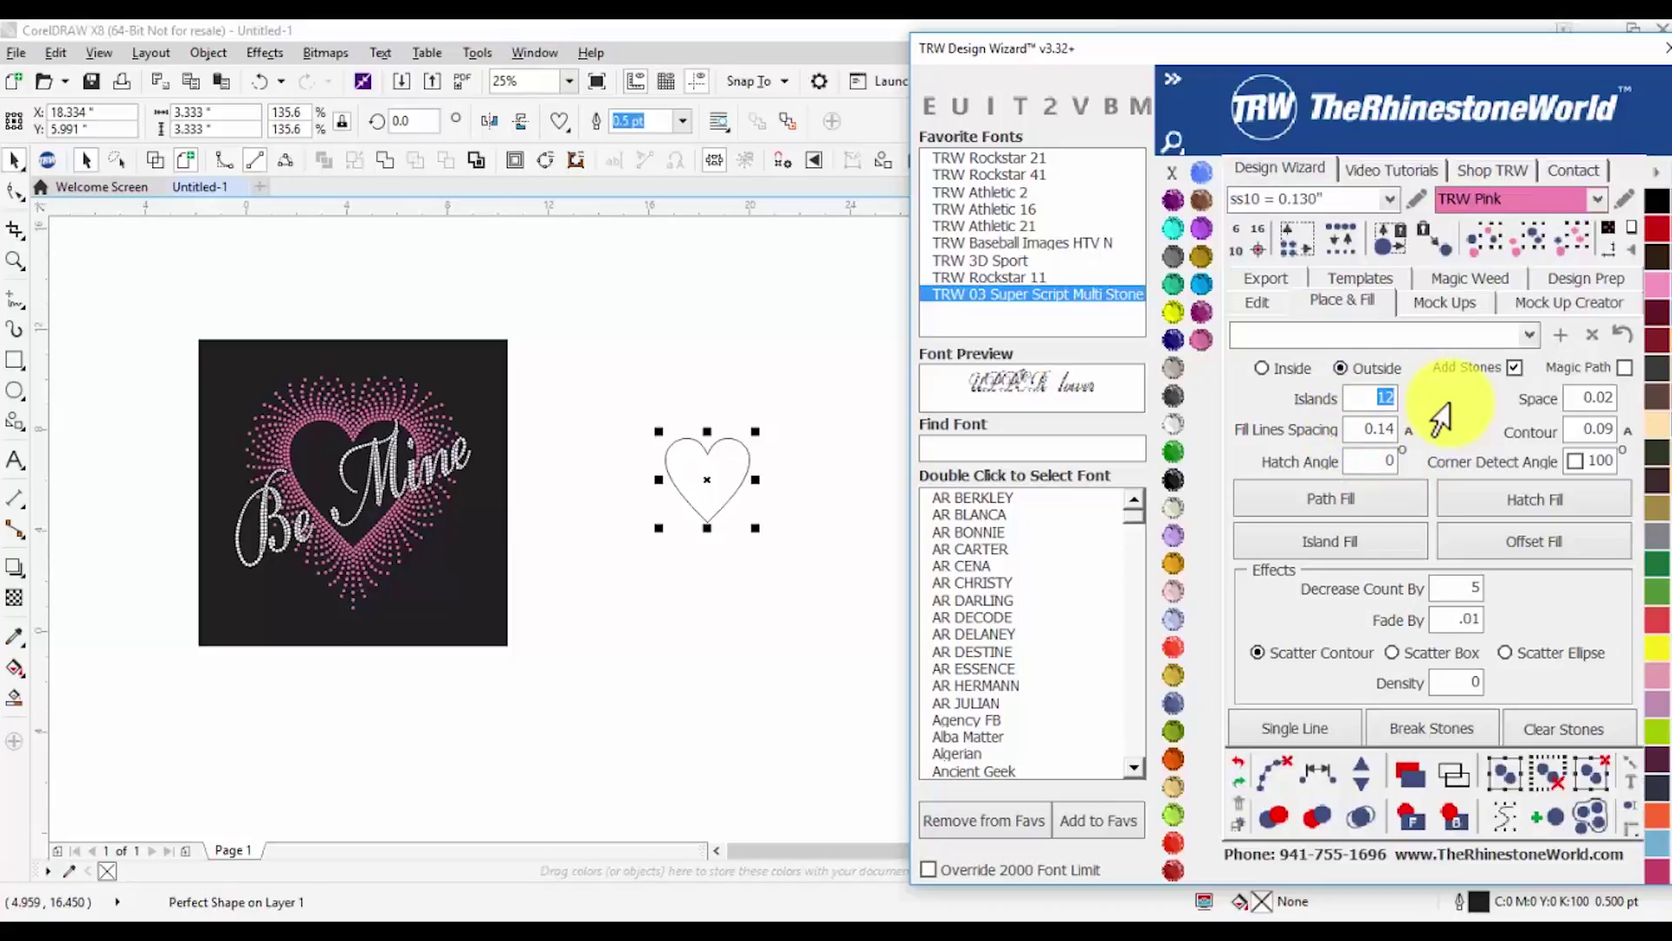
text(8)
key(Tab)
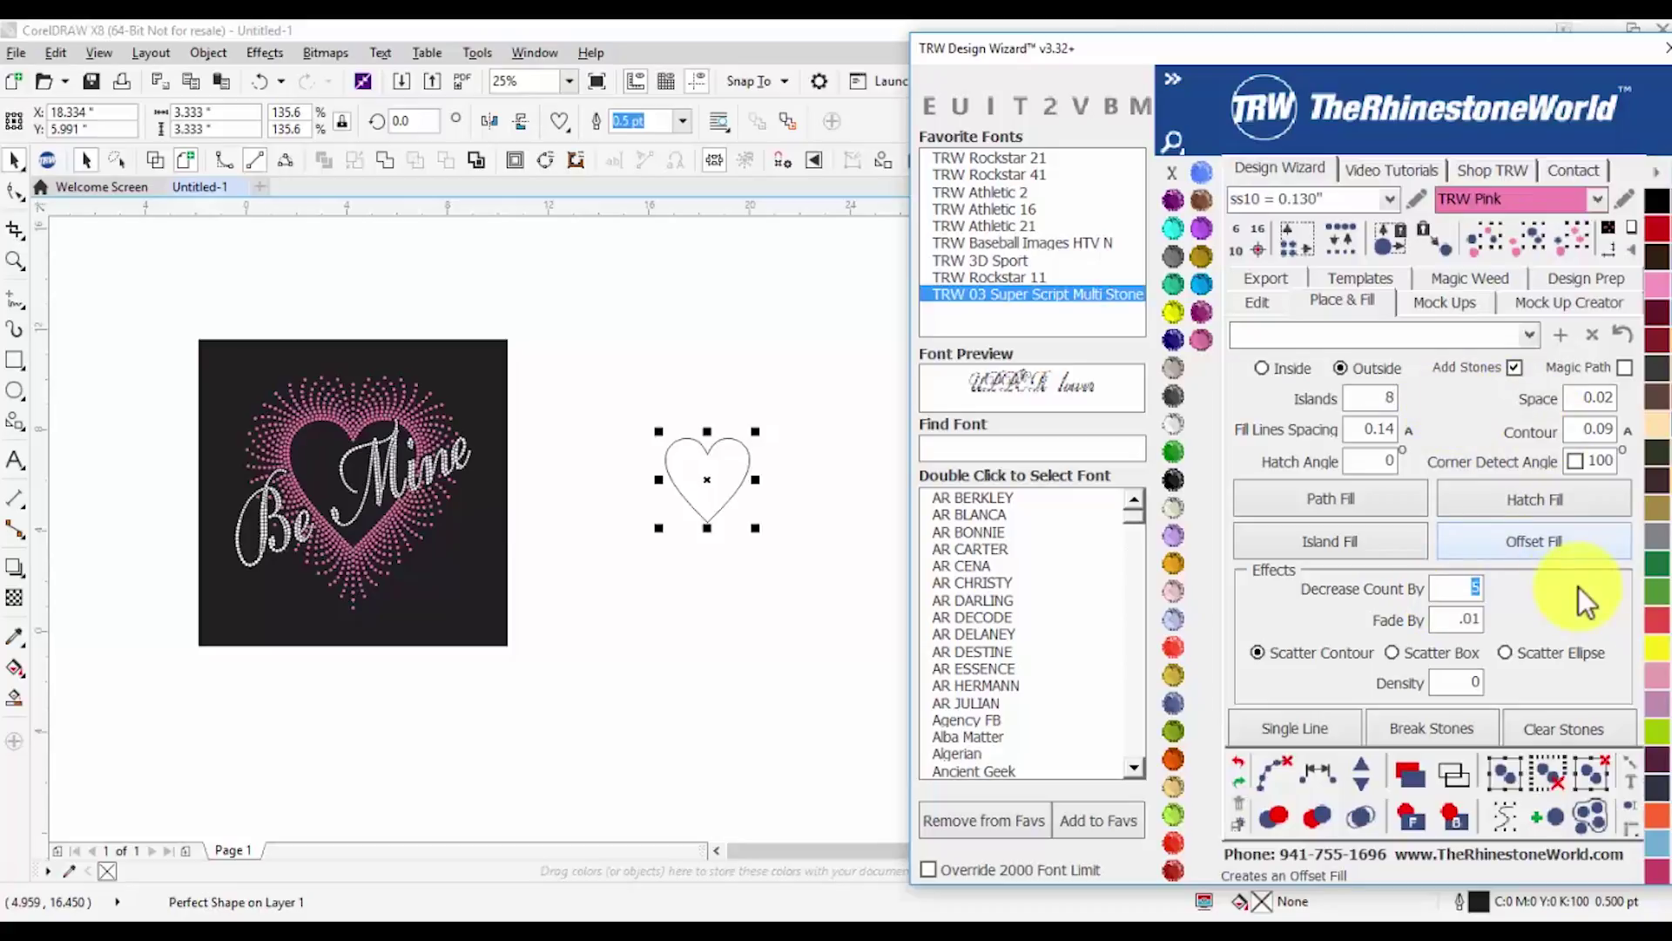
text(15)
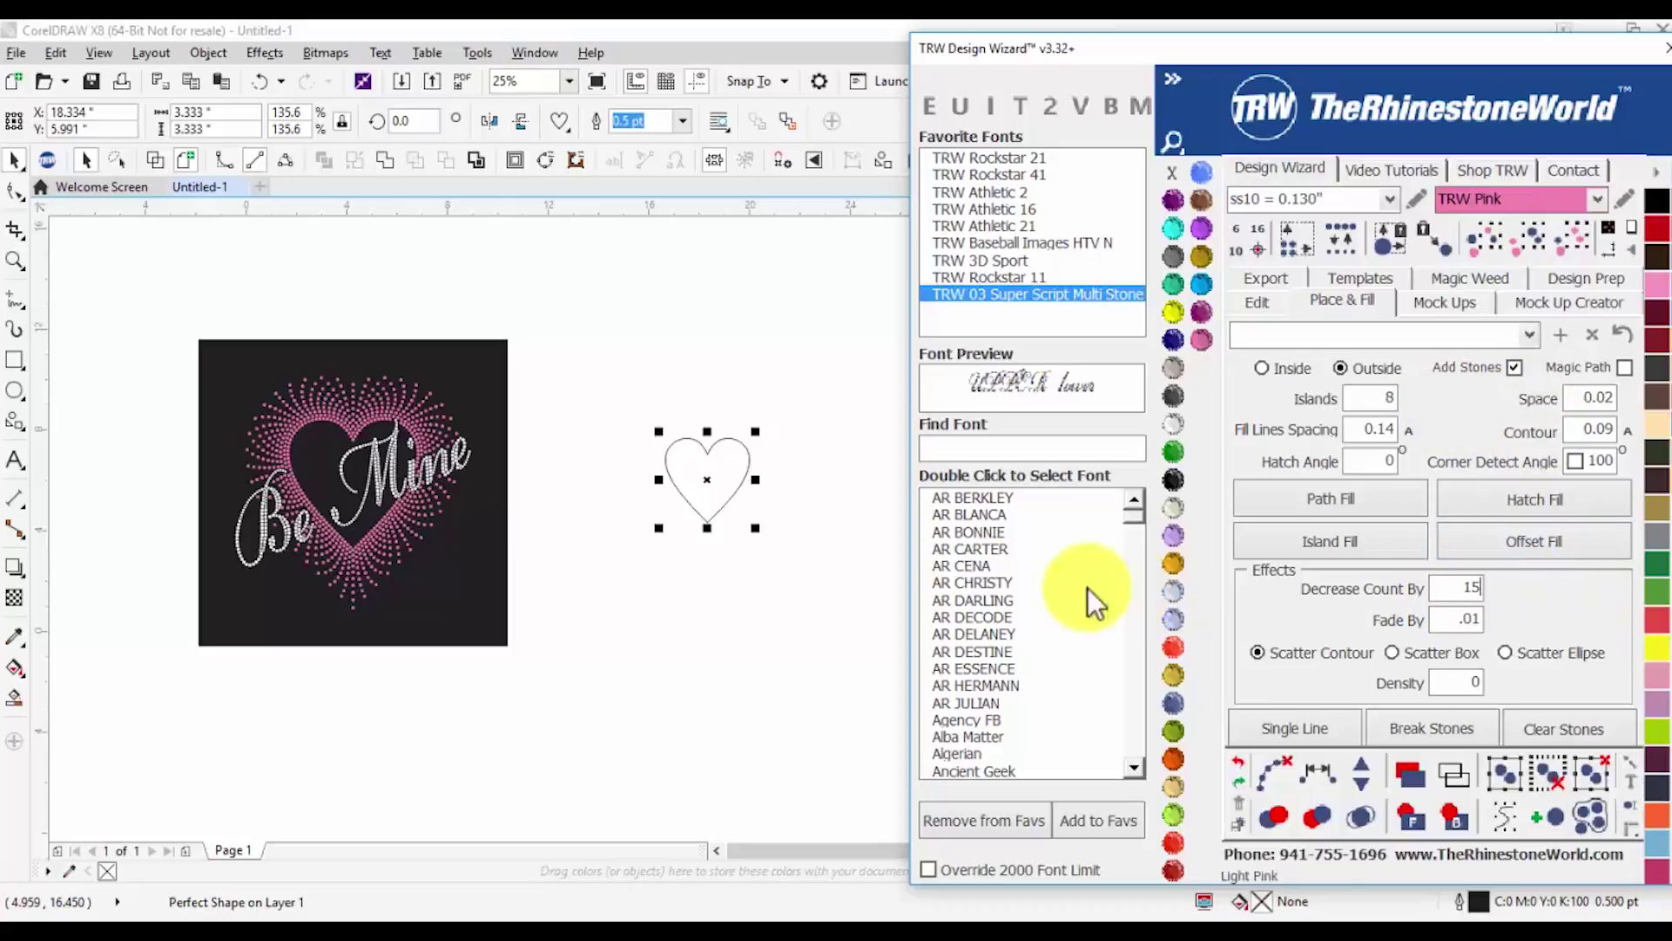
click(1296, 538)
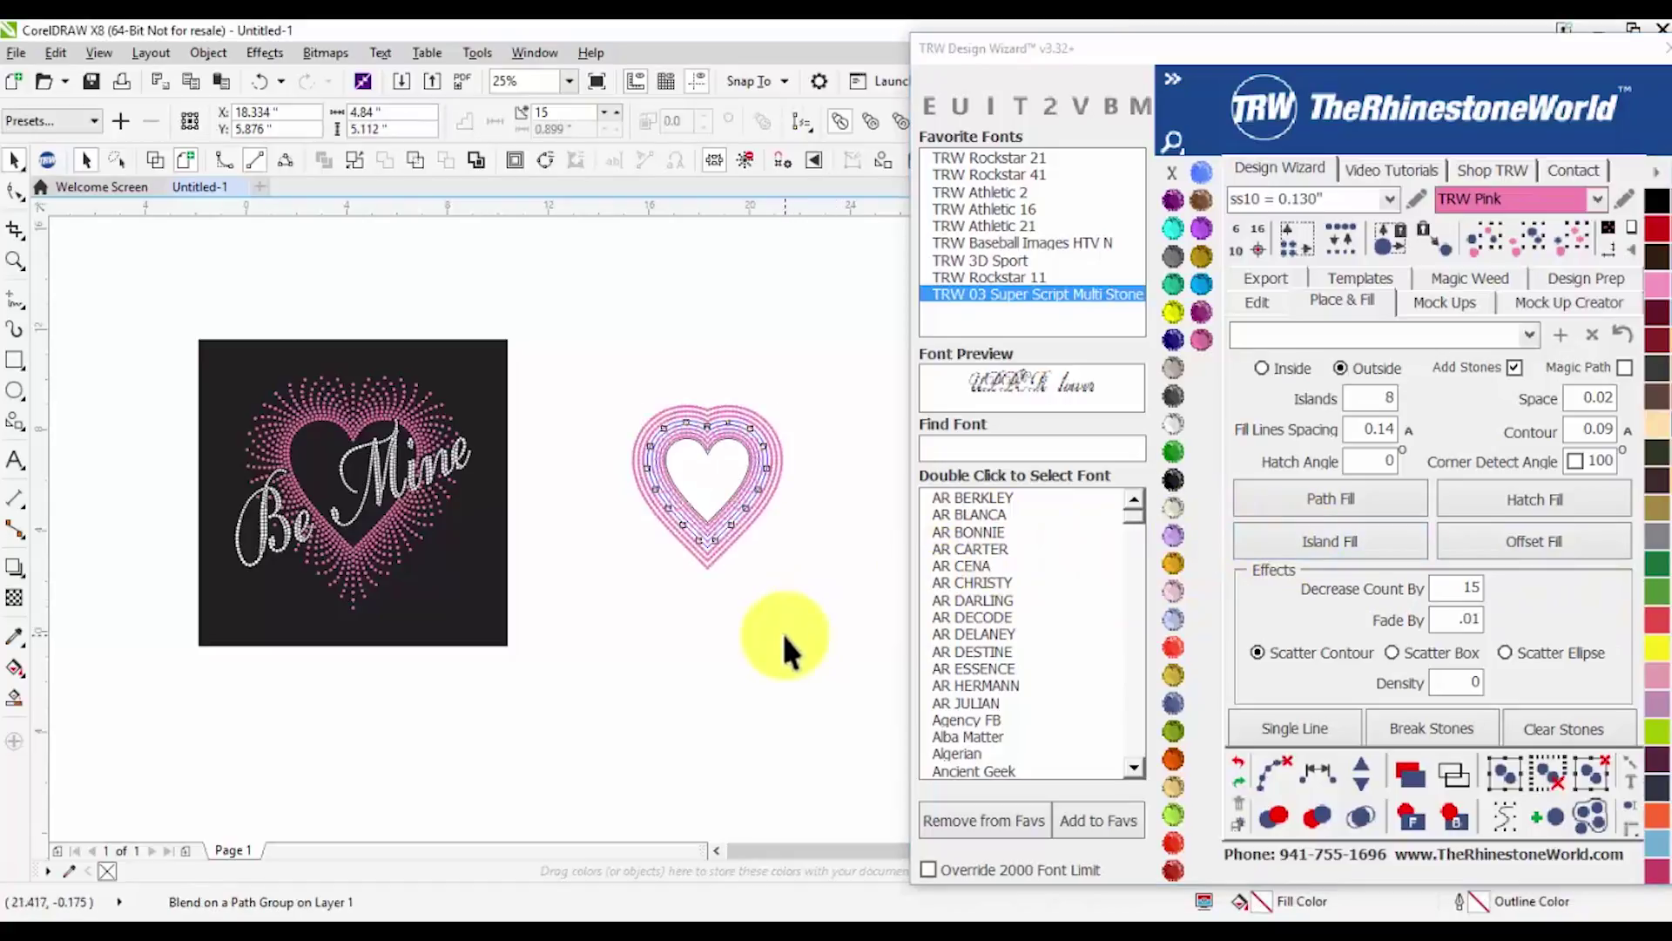
click(782, 630)
scroll(754, 461, up, 2)
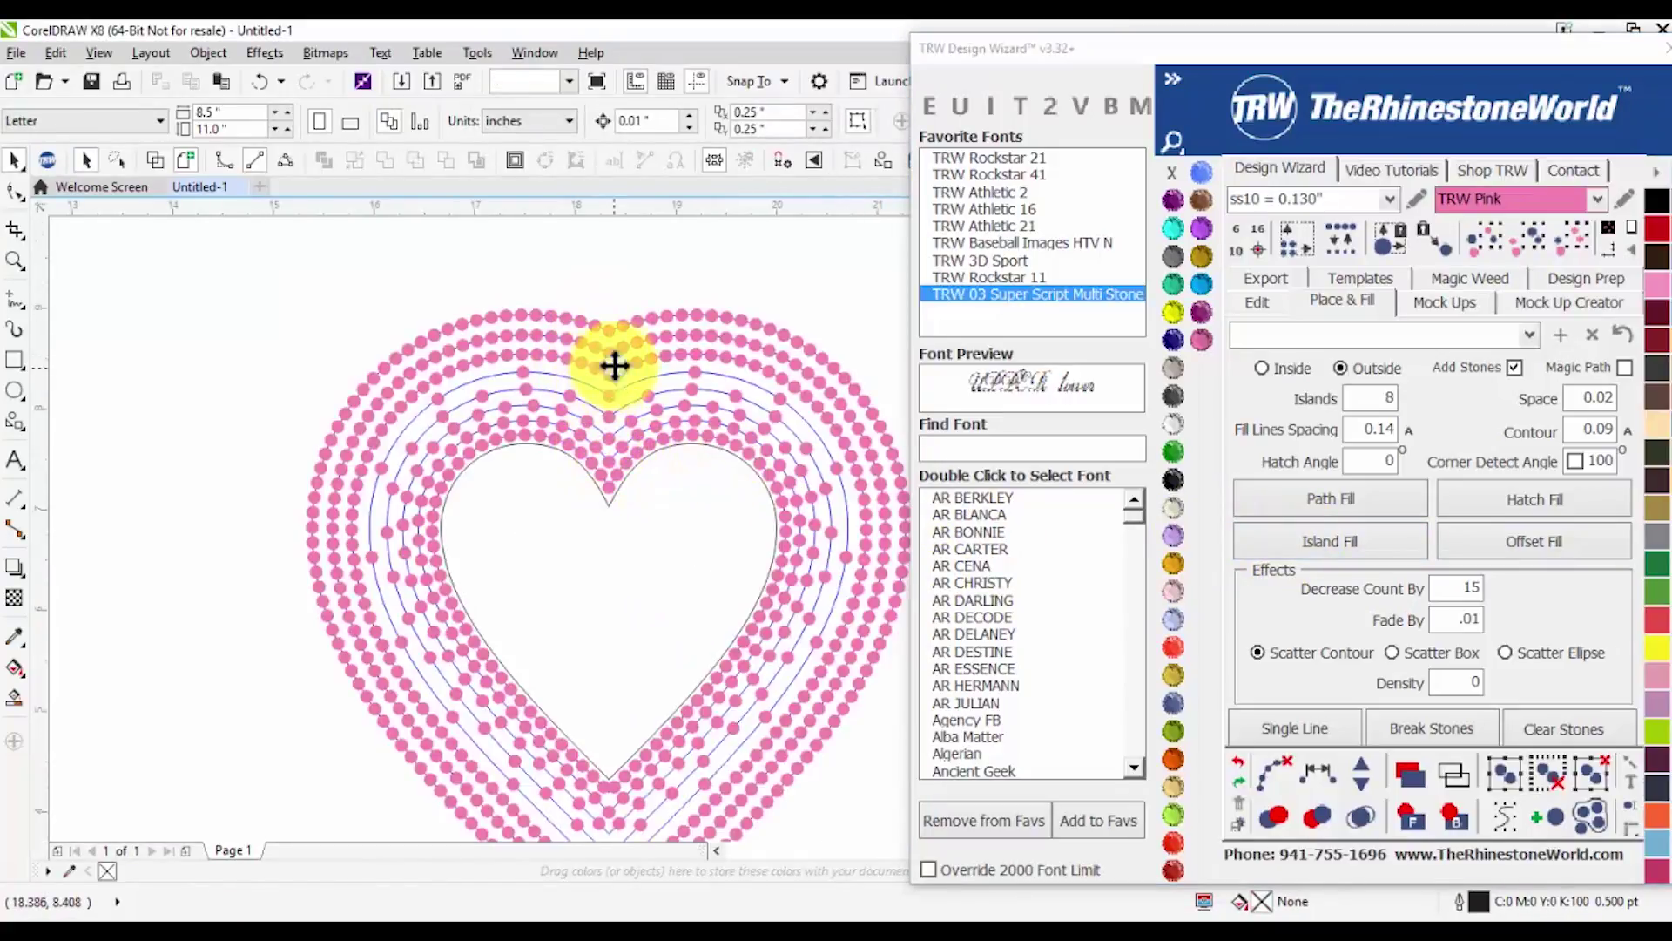
Place a copy of the unfilled heart outline in the empty area beside the stone-filled heart
scroll(671, 383, down, 1)
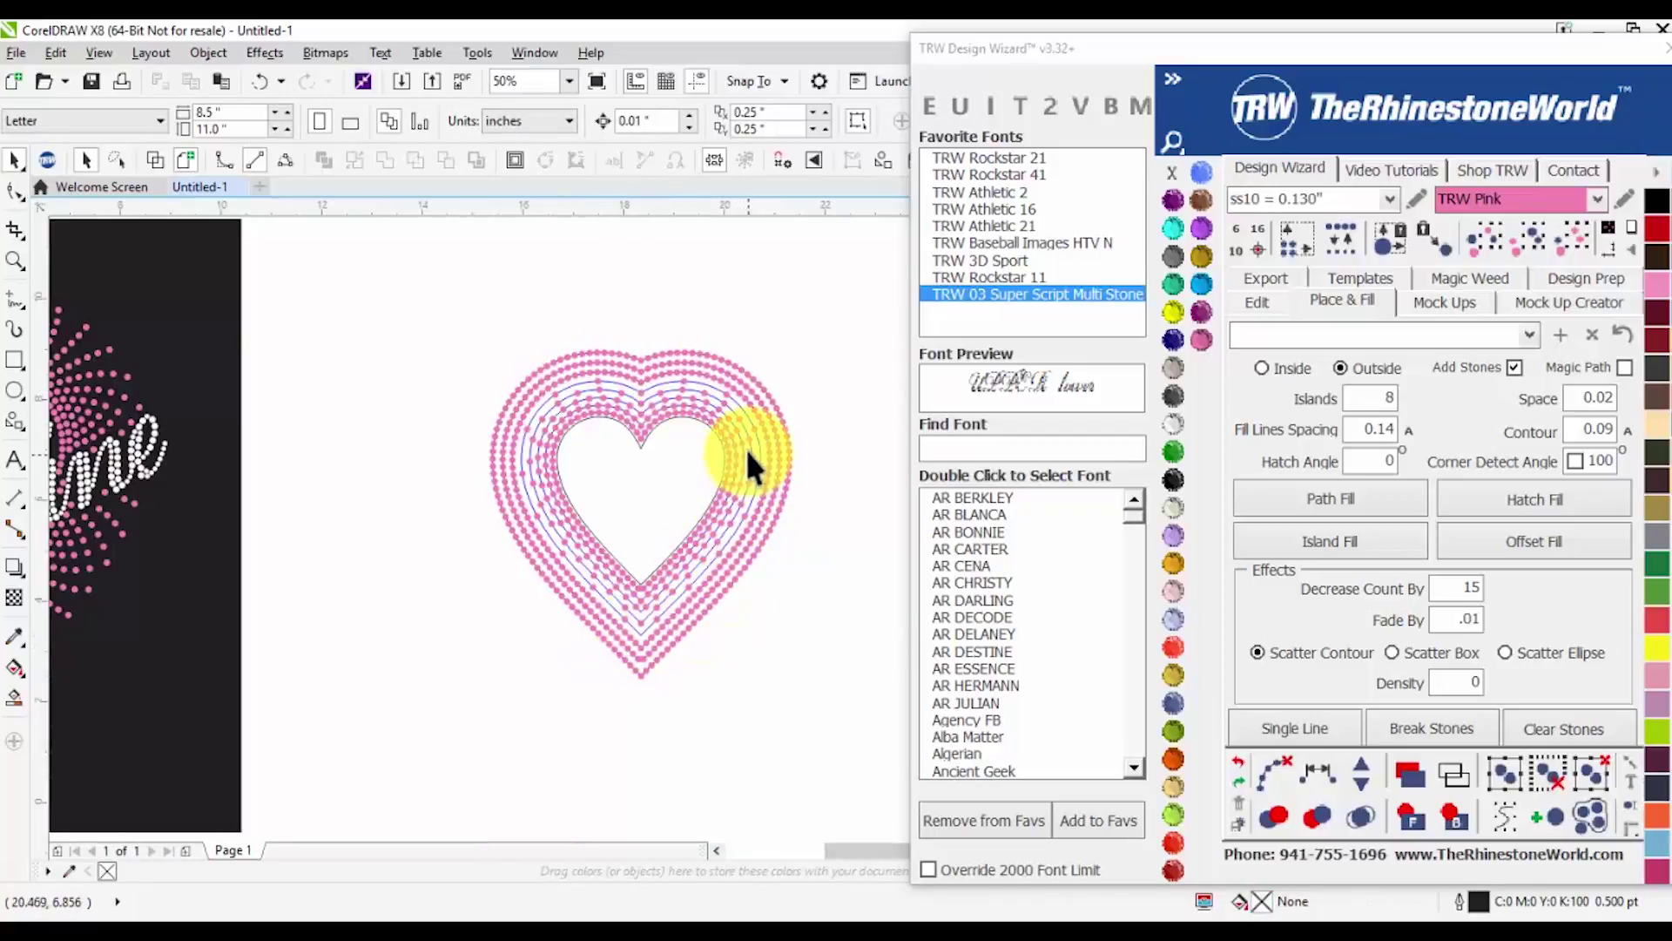
scroll(661, 388, up, 1)
scroll(702, 409, down, 1)
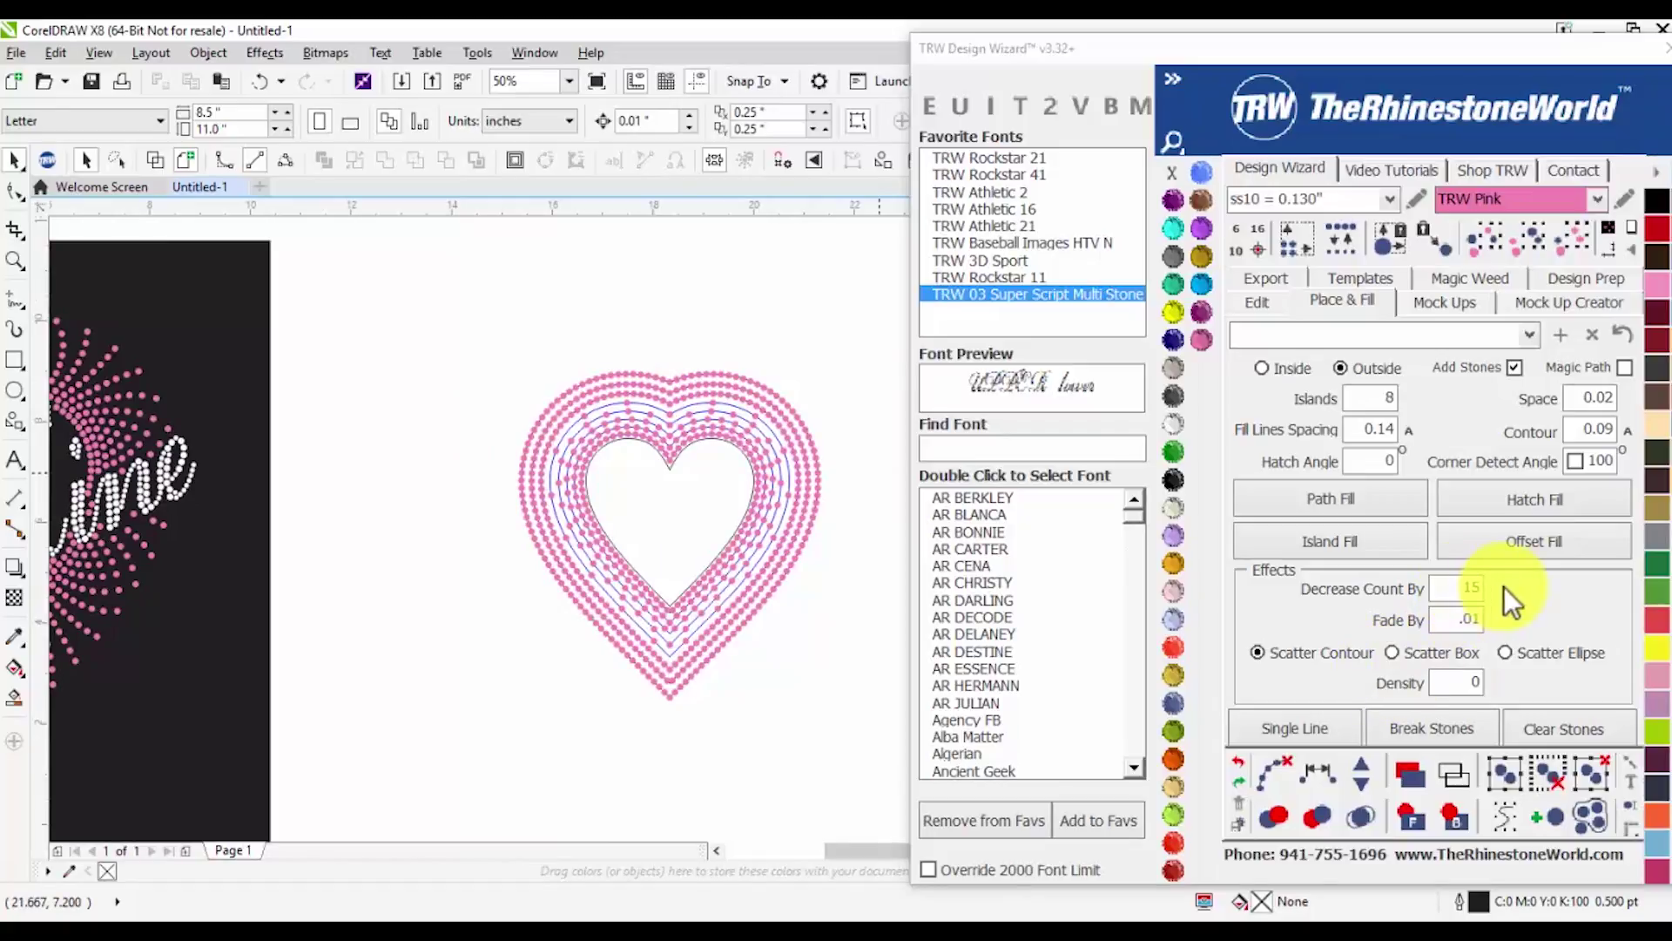
double_click(1439, 592)
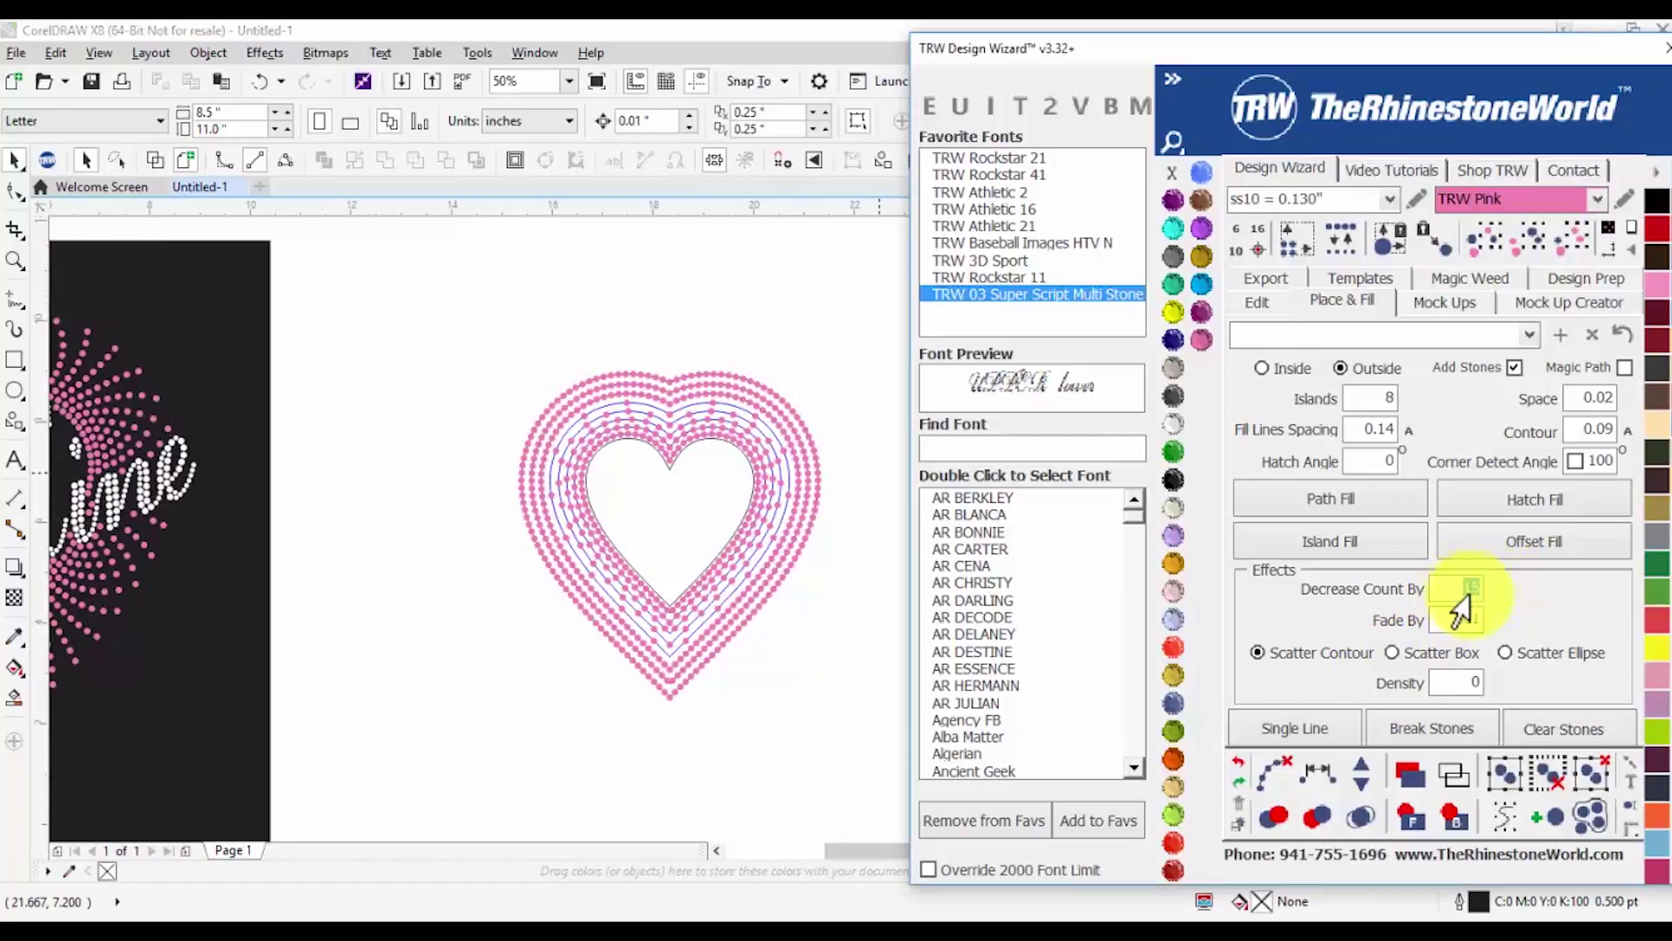
click(672, 673)
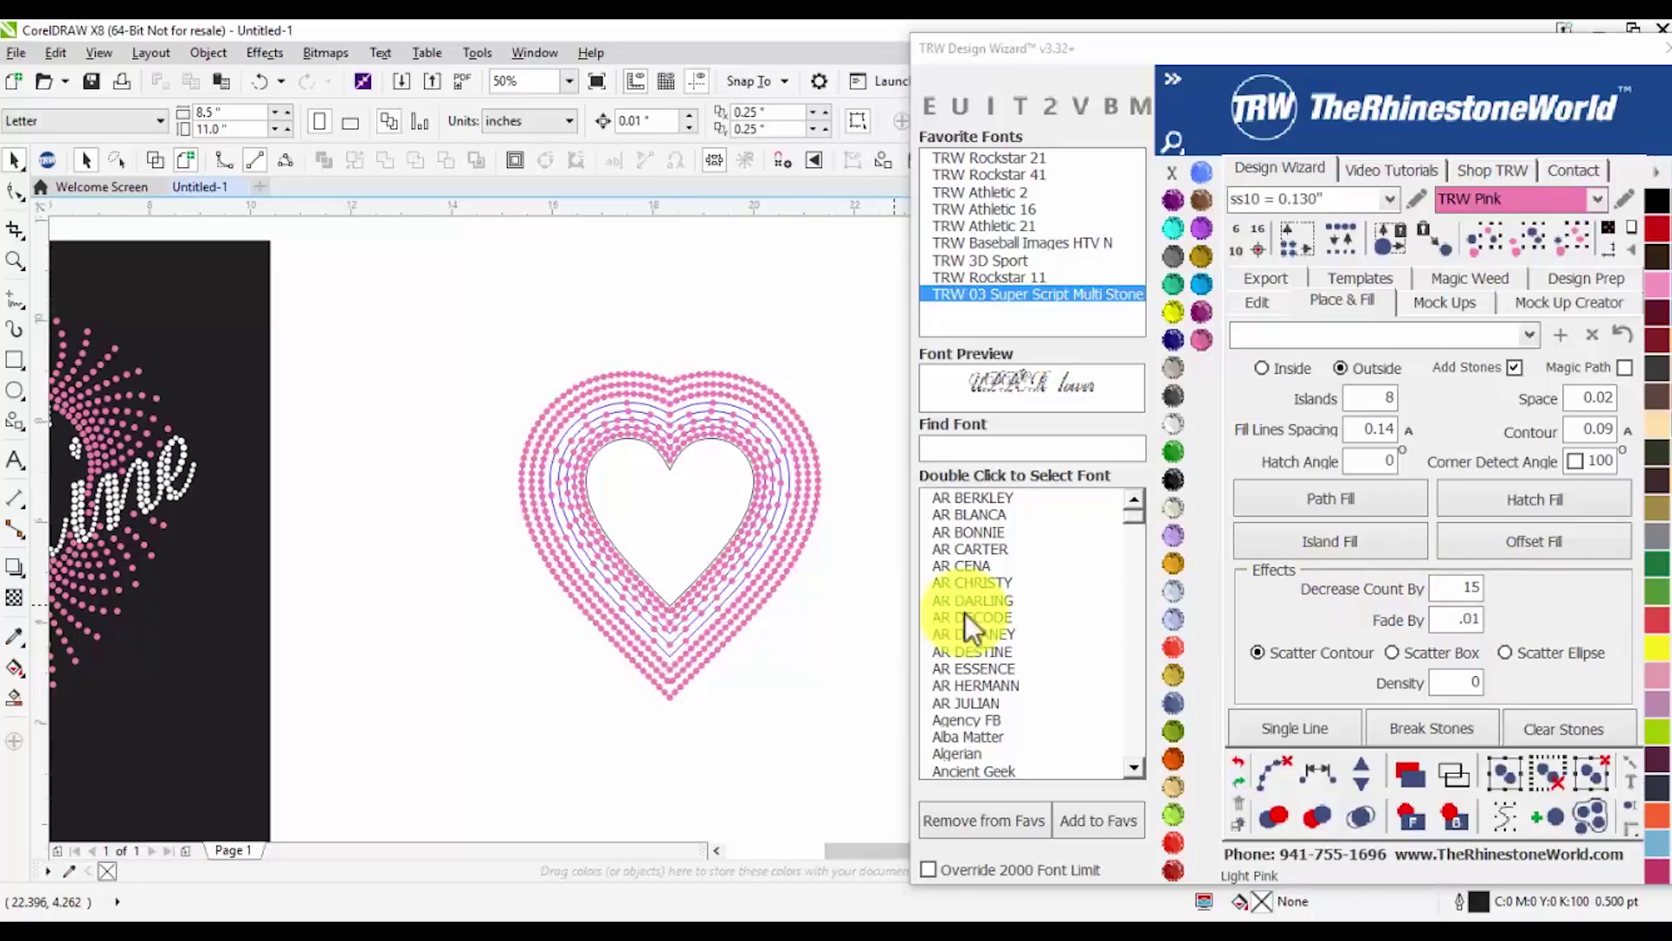
scroll(610, 481, down, 1)
drag(619, 498, 799, 498)
Move the copied heart outline farther away and apply an outside Island Fill with 8 islands and a decrease count of 8
click(1444, 590)
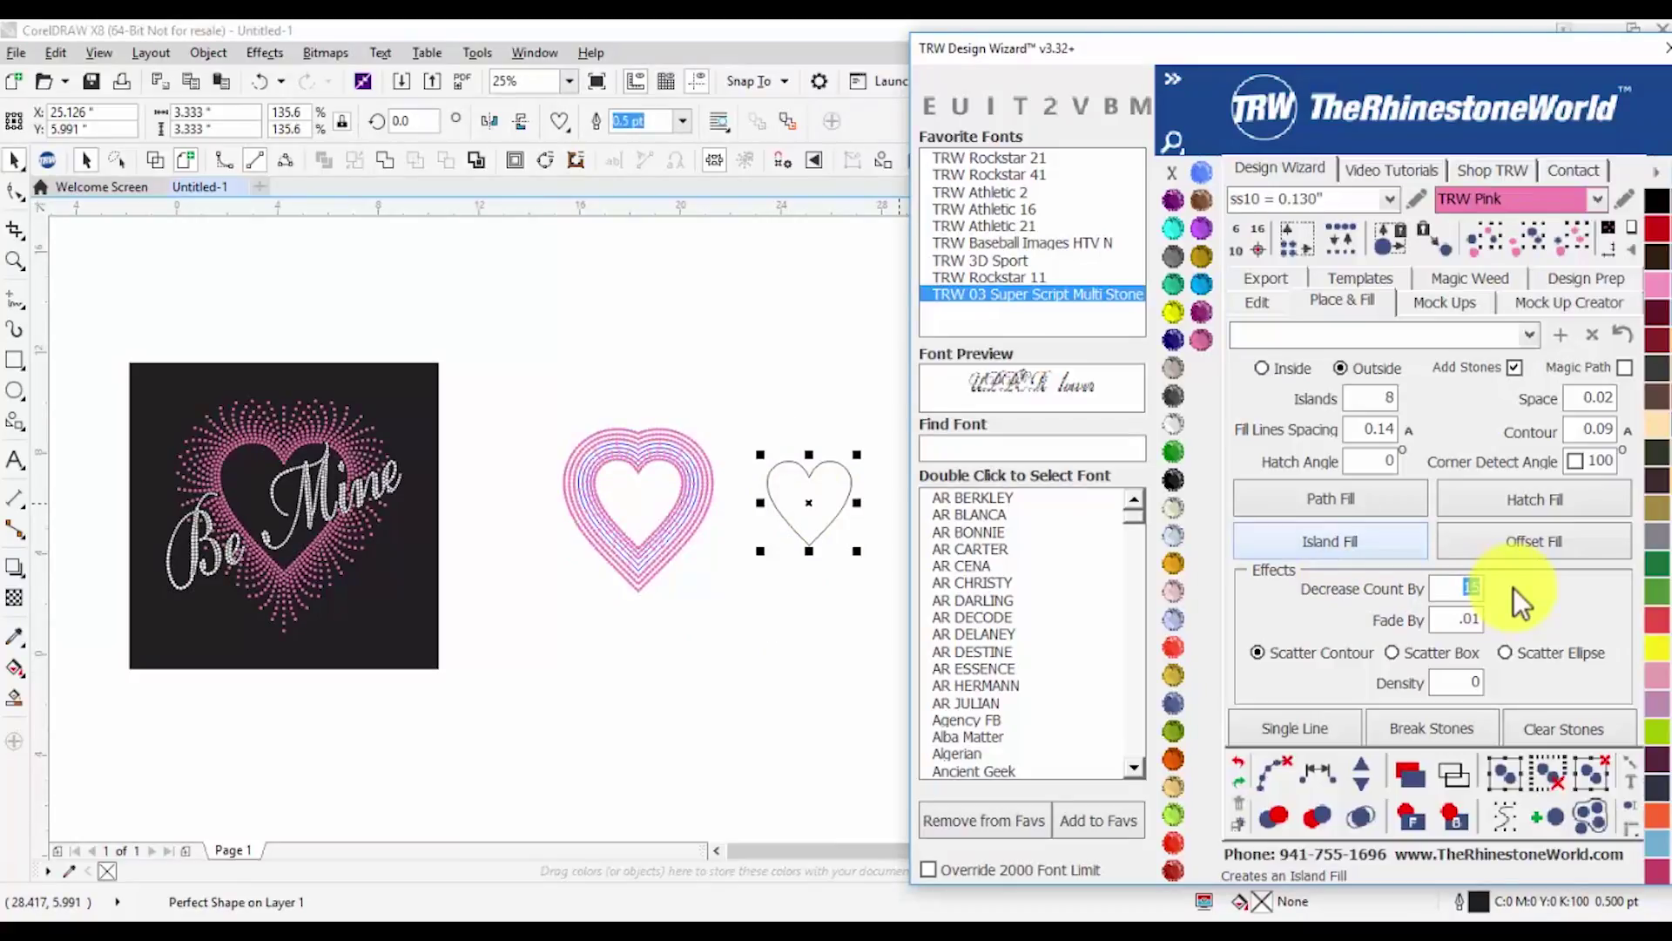
text(8)
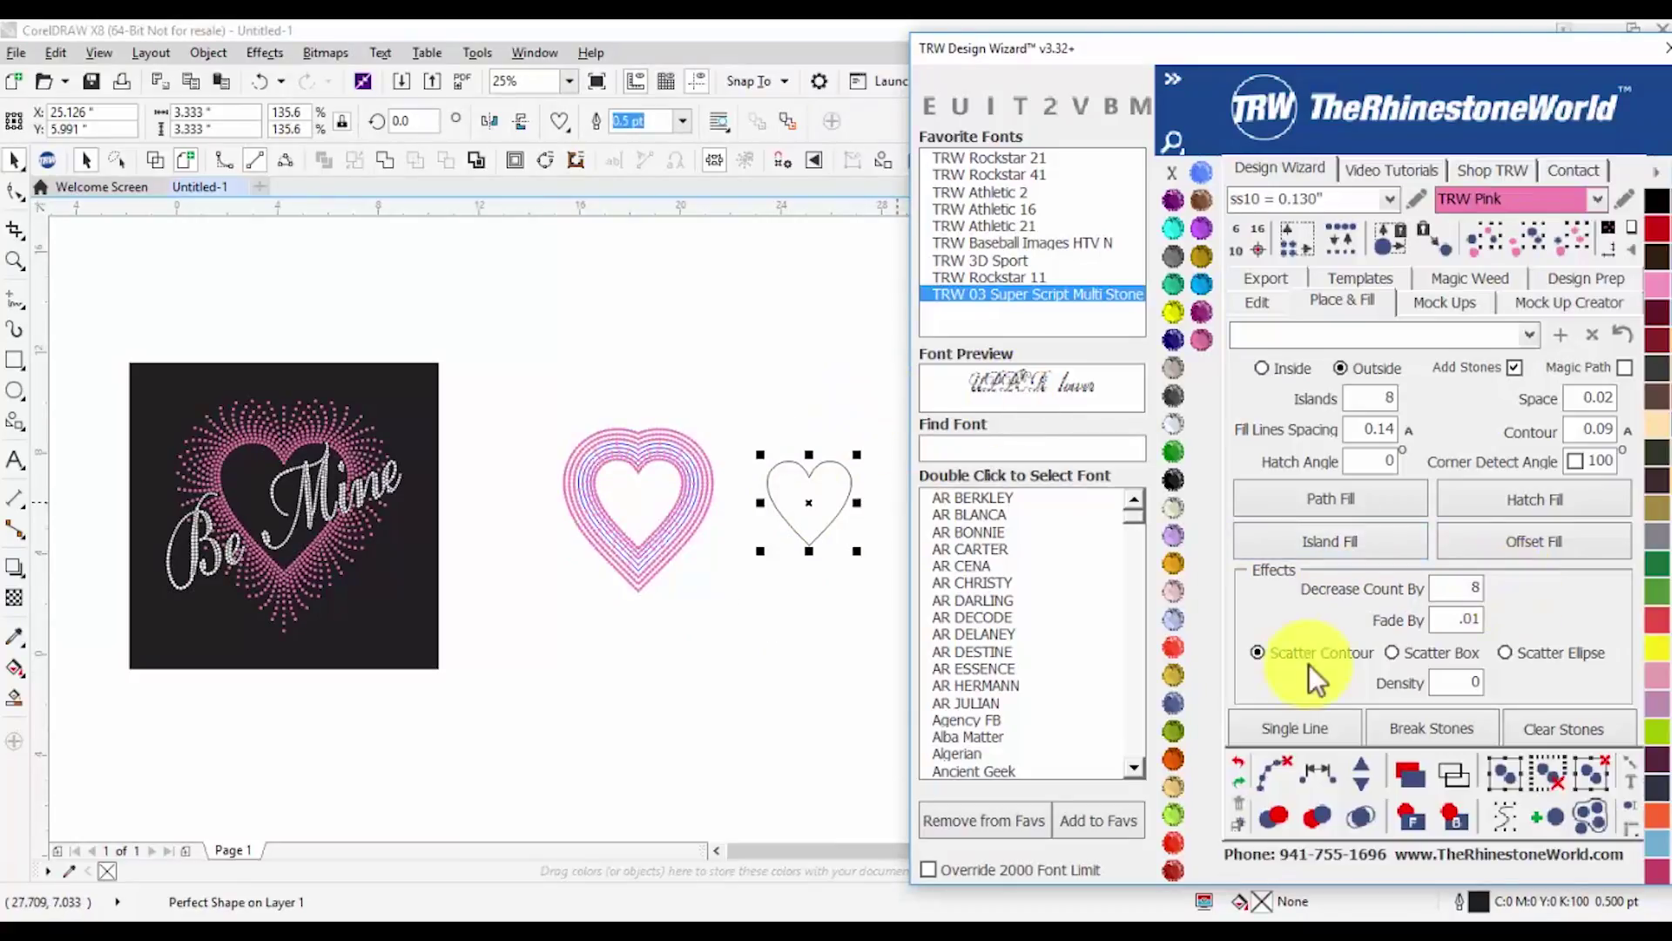
scroll(719, 482, down, 1)
drag(752, 486, 830, 490)
click(1386, 547)
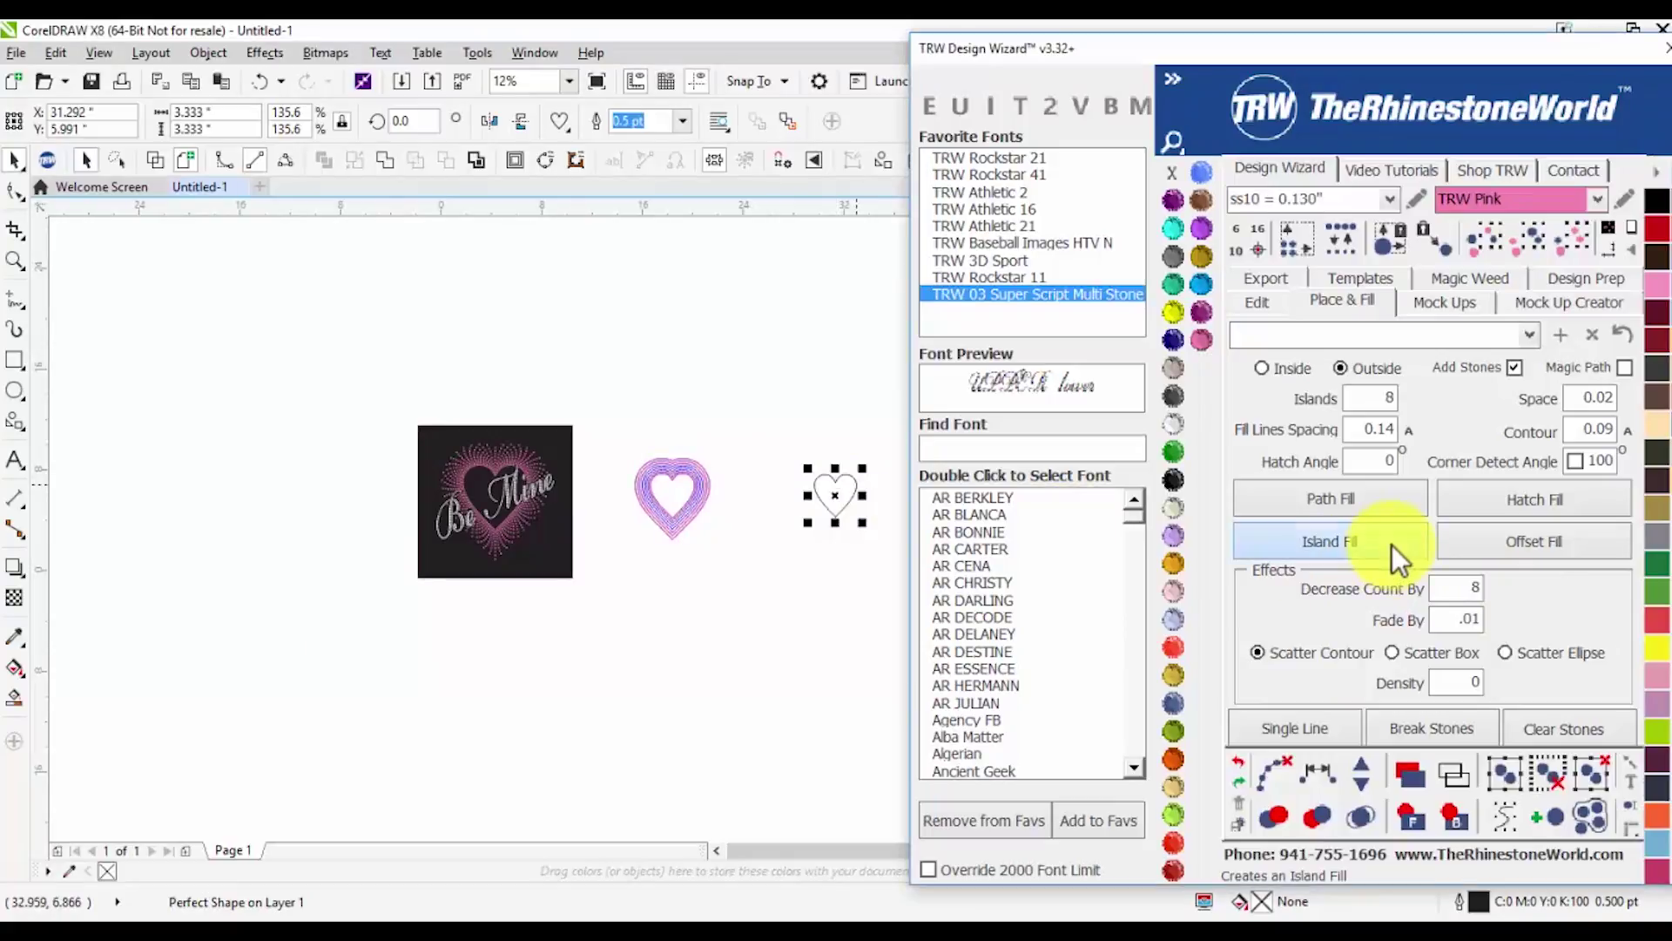
click(862, 567)
scroll(862, 479, up, 4)
scroll(496, 362, down, 3)
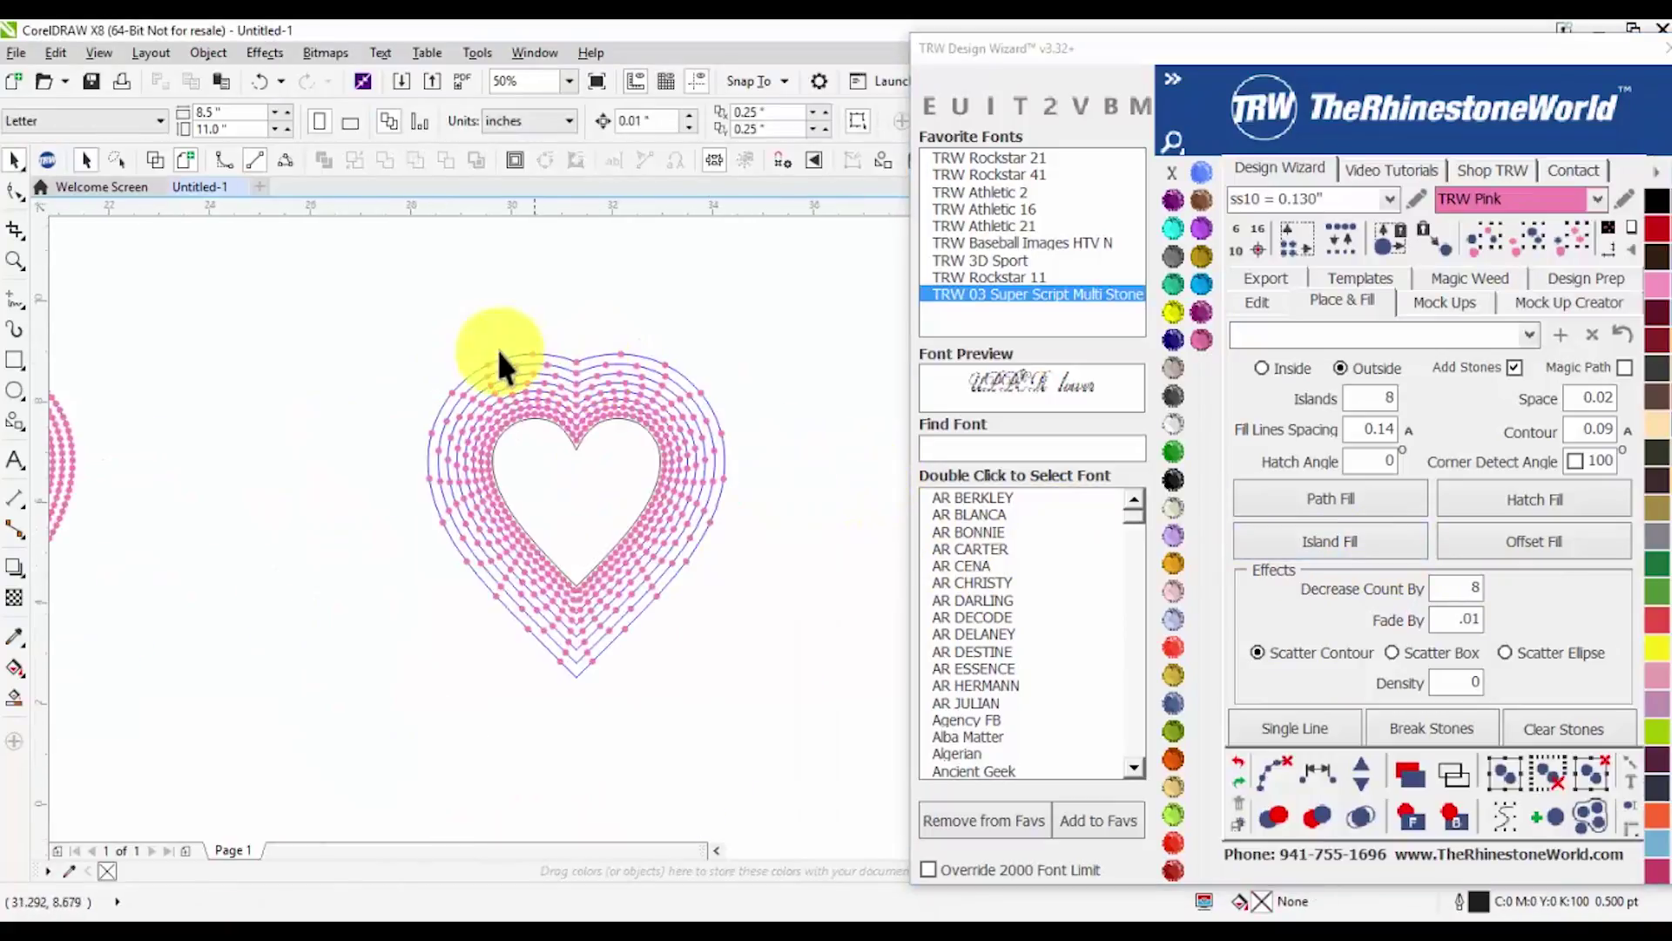
Clear the island path lines from the newly filled heart, keeping its stones
drag(719, 566, 723, 570)
click(1276, 772)
click(344, 260)
scroll(515, 428, up, 1)
scroll(515, 428, down, 1)
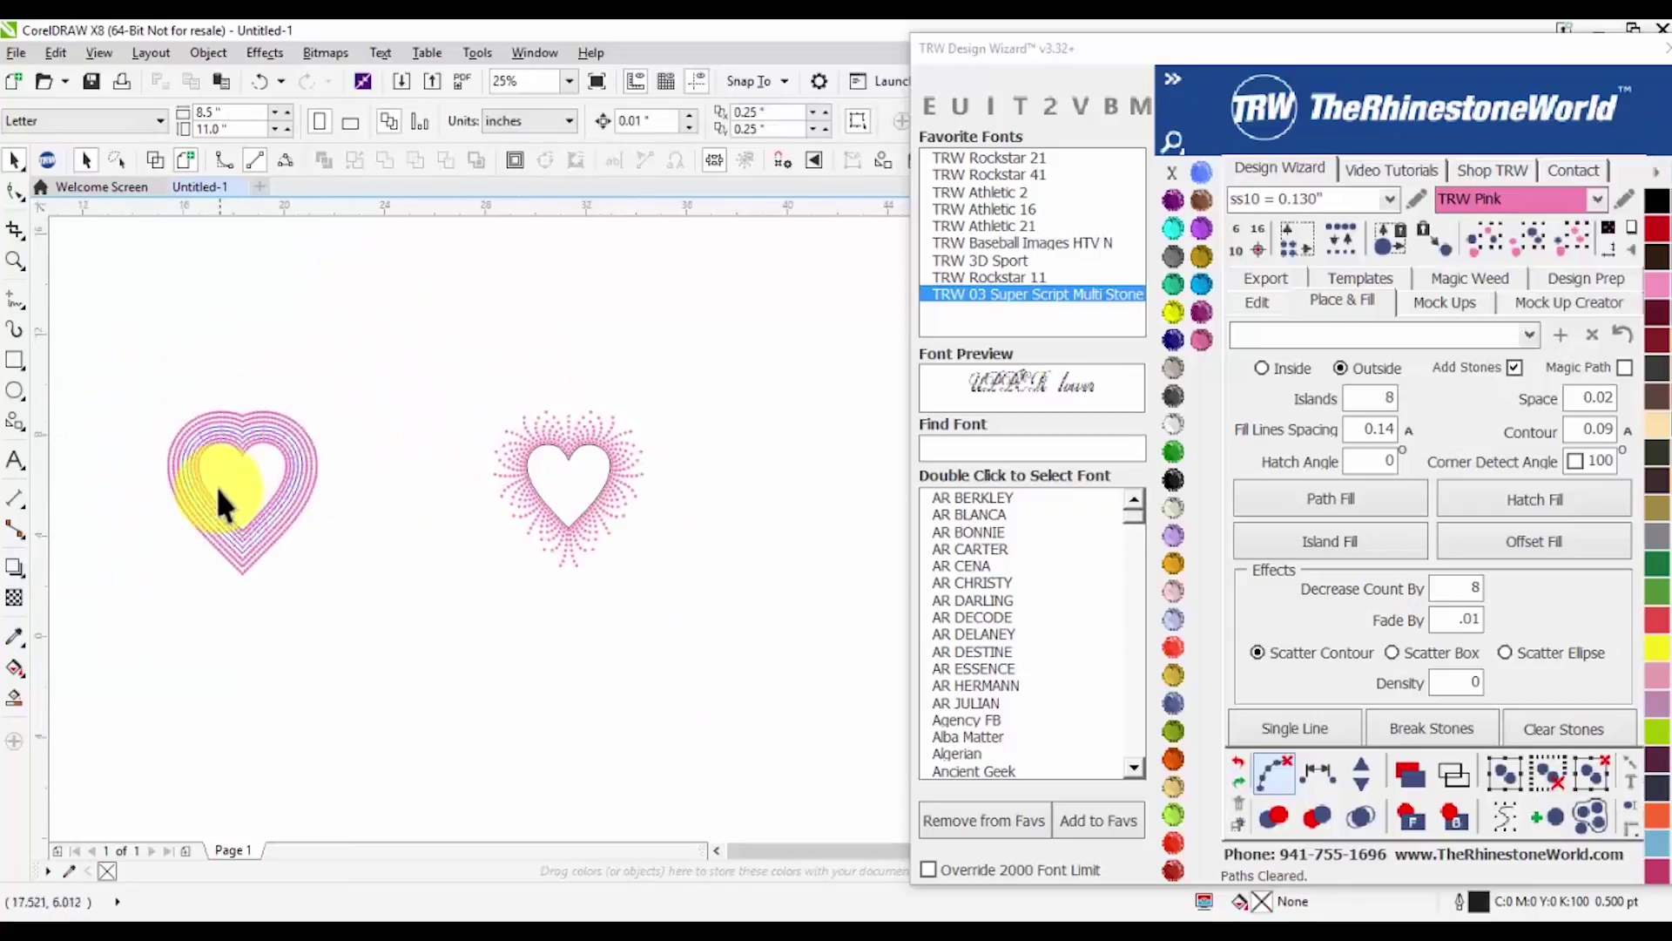
Compare the stone layout of the heart filled with a decrease count of 15 against the one filled with 8
scroll(216, 483, up, 2)
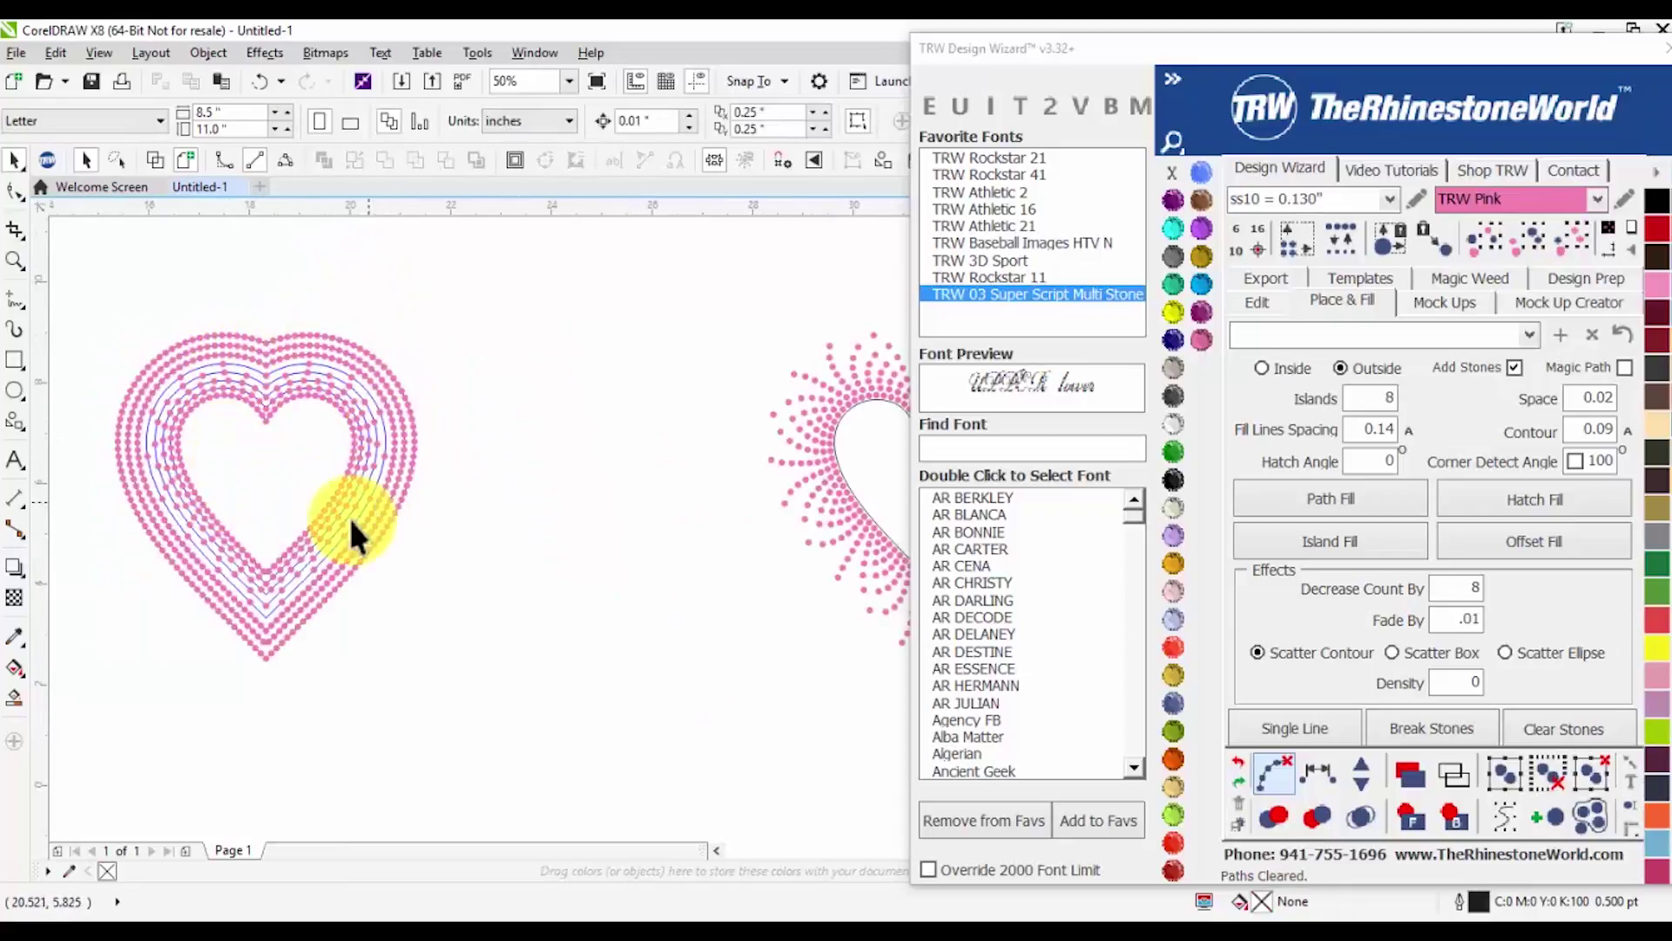
scroll(250, 357, down, 1)
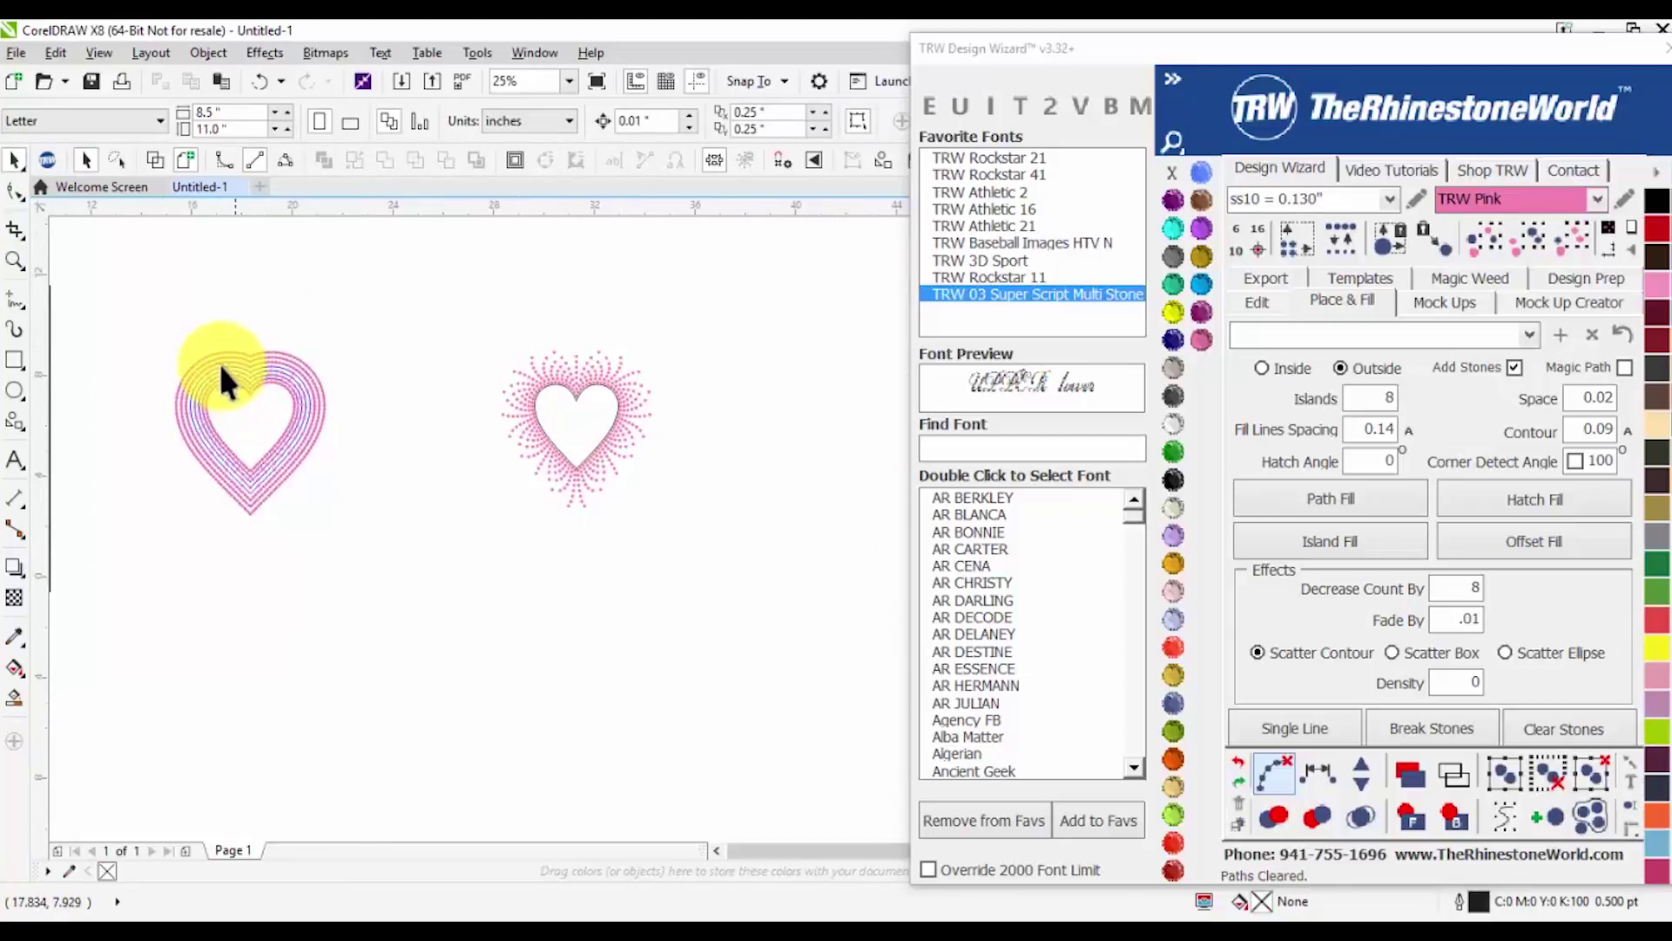
scroll(206, 364, up, 1)
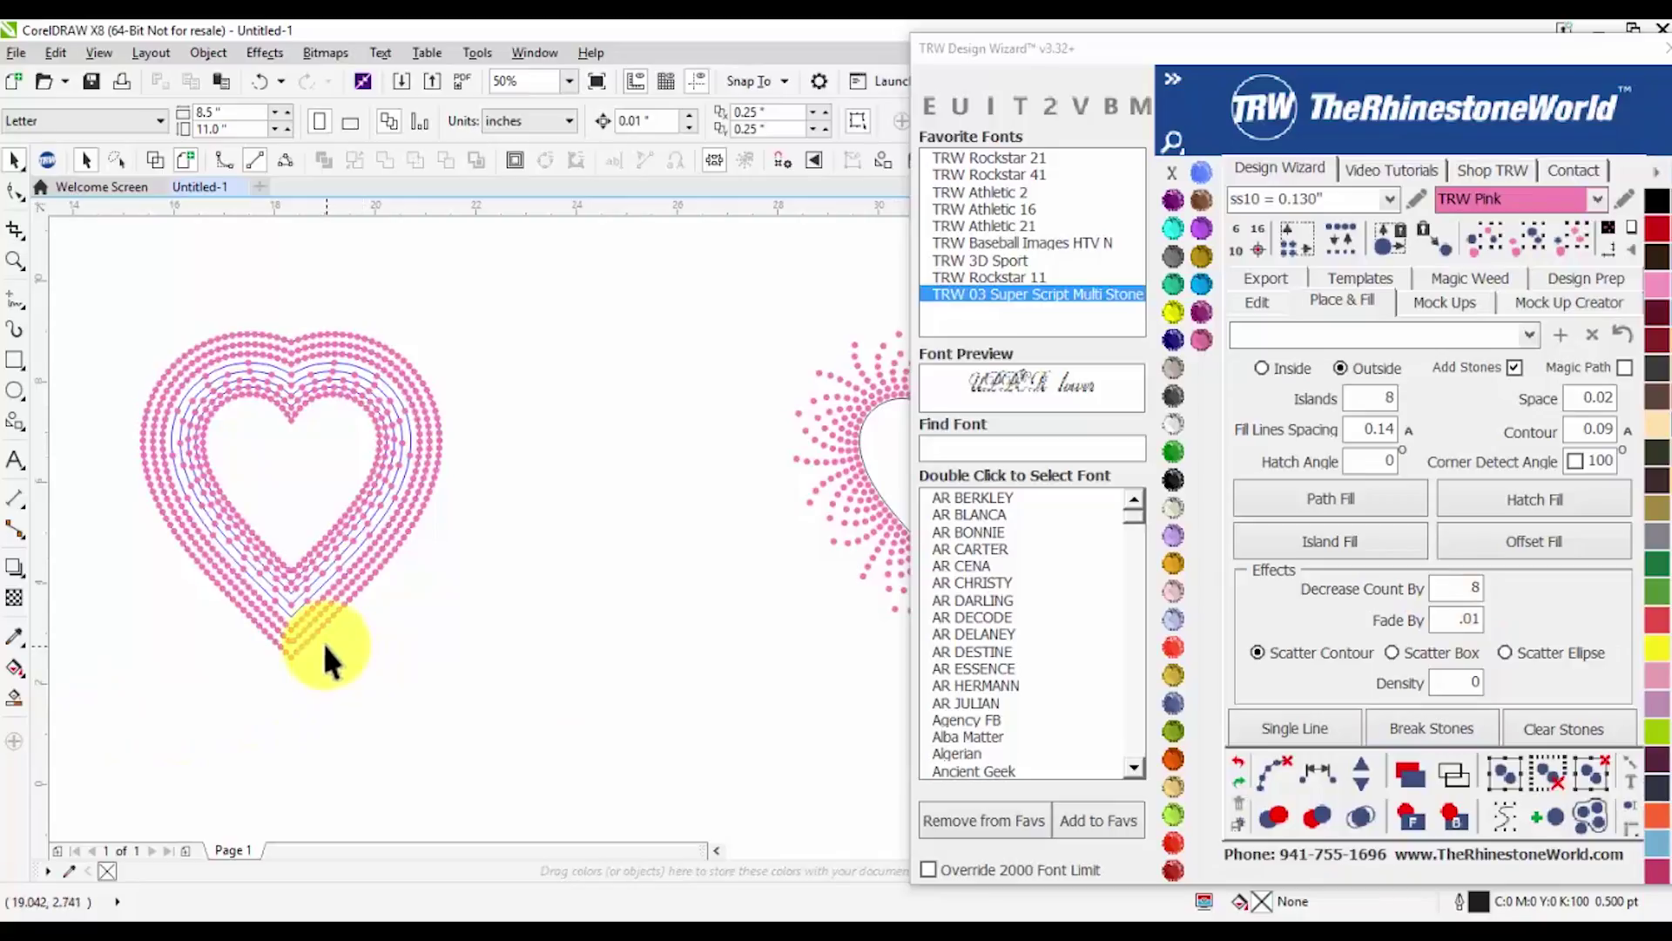
scroll(483, 594, down, 3)
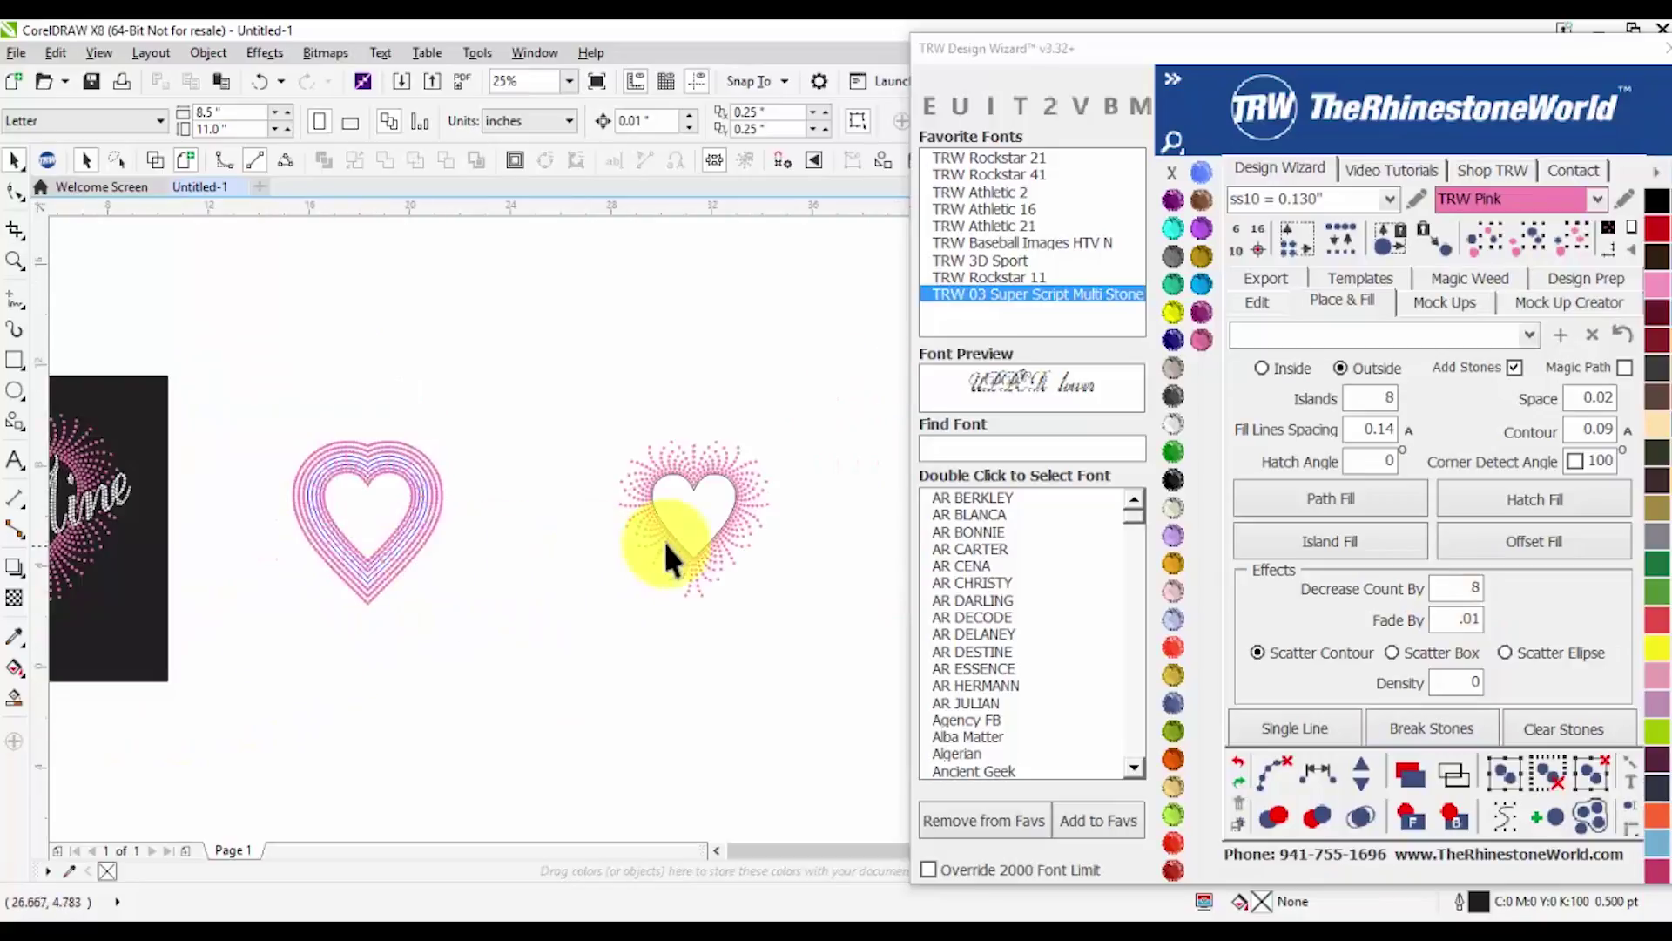
scroll(723, 541, up, 3)
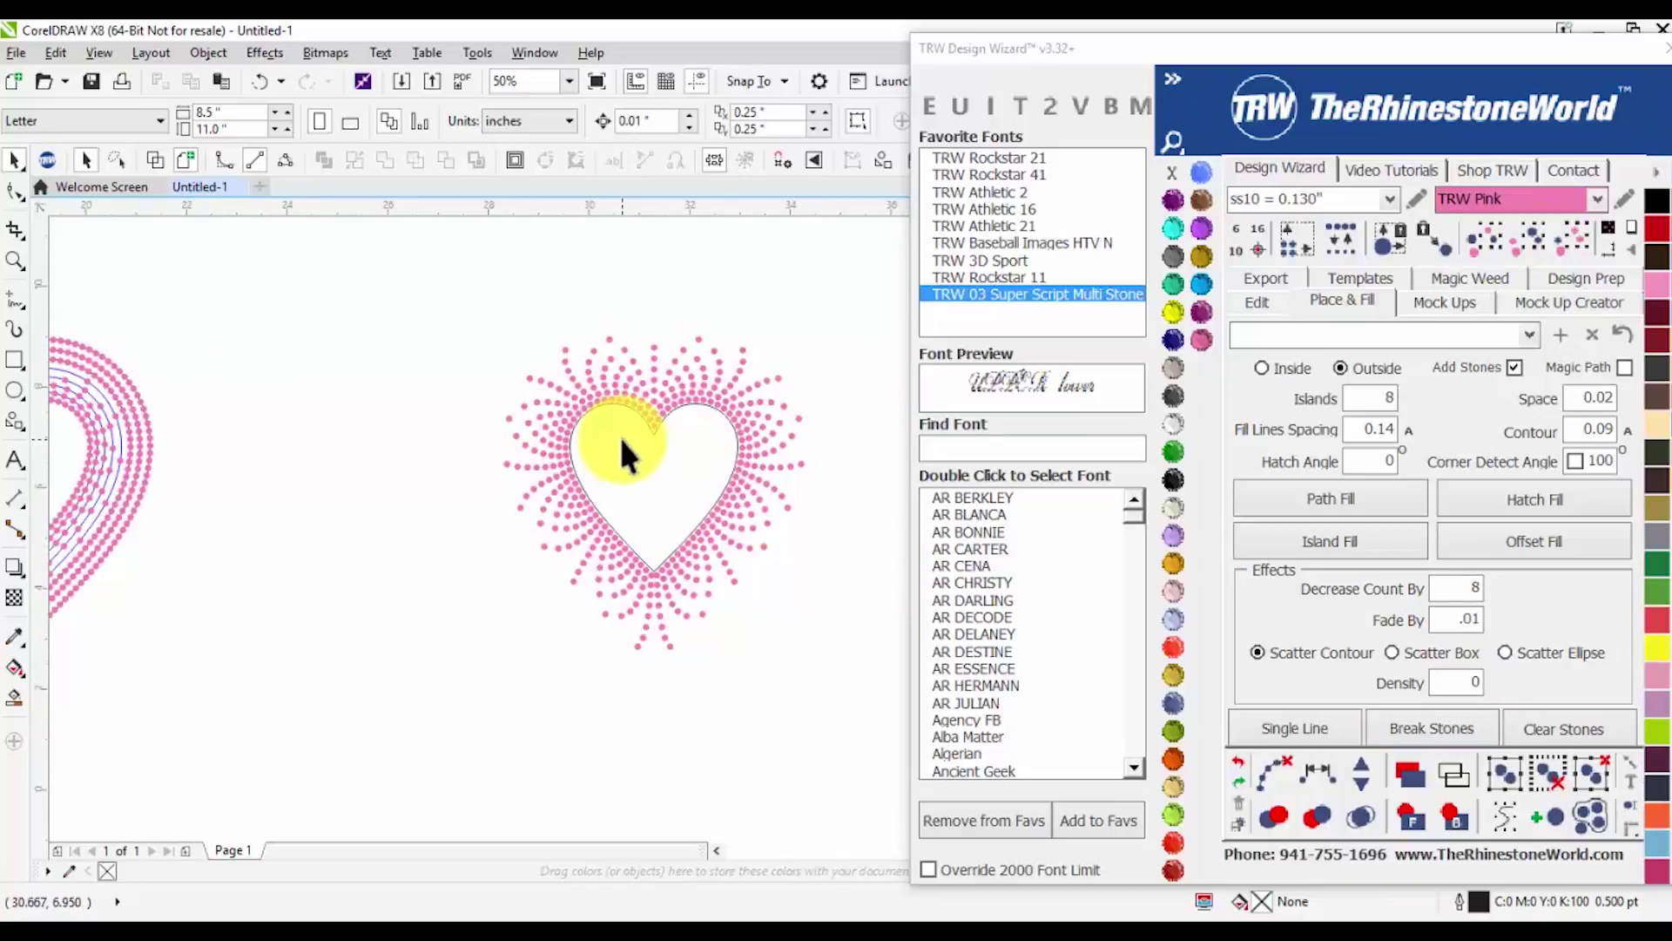
scroll(792, 417, down, 3)
scroll(361, 401, up, 3)
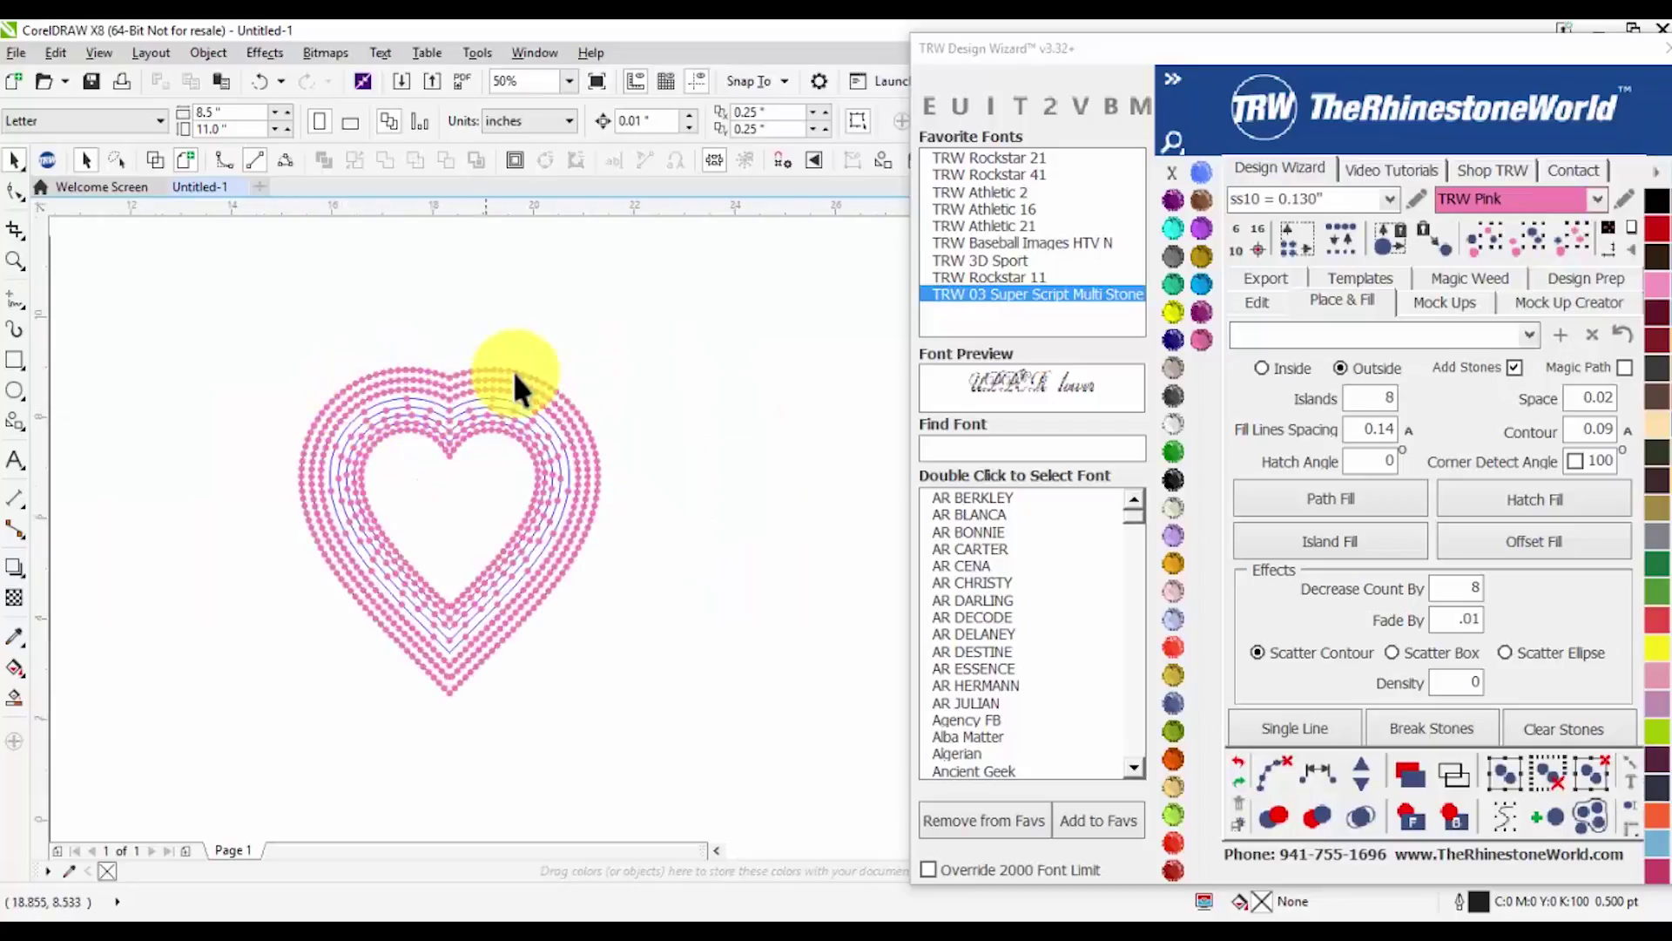
scroll(261, 409, down, 4)
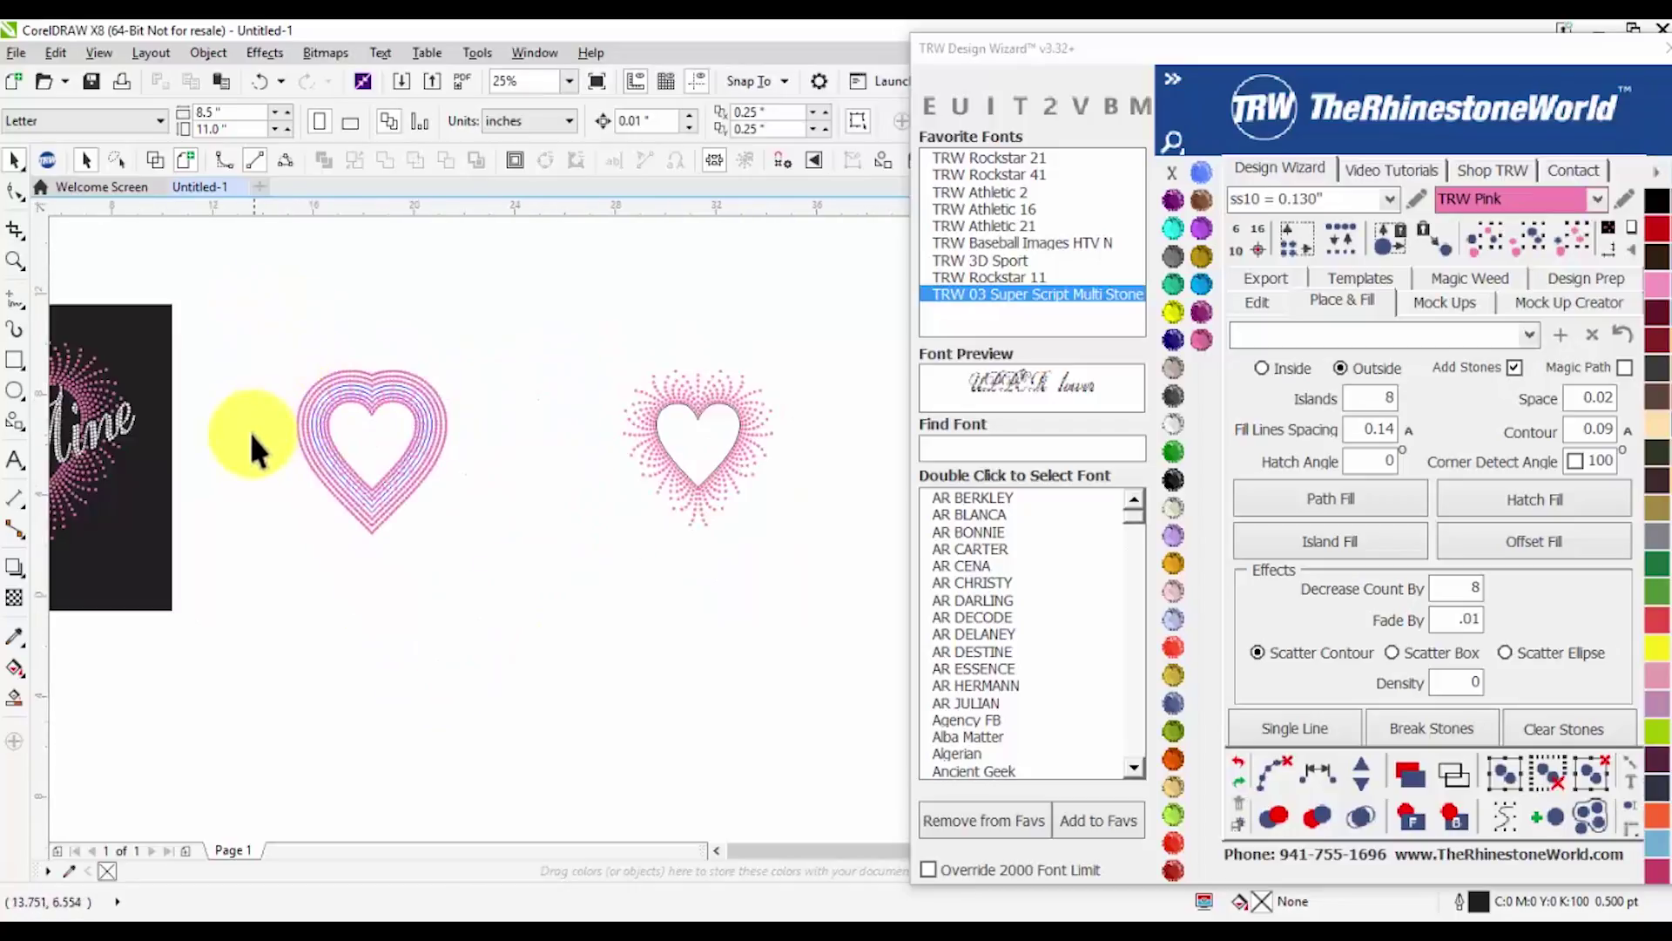
scroll(475, 449, up, 2)
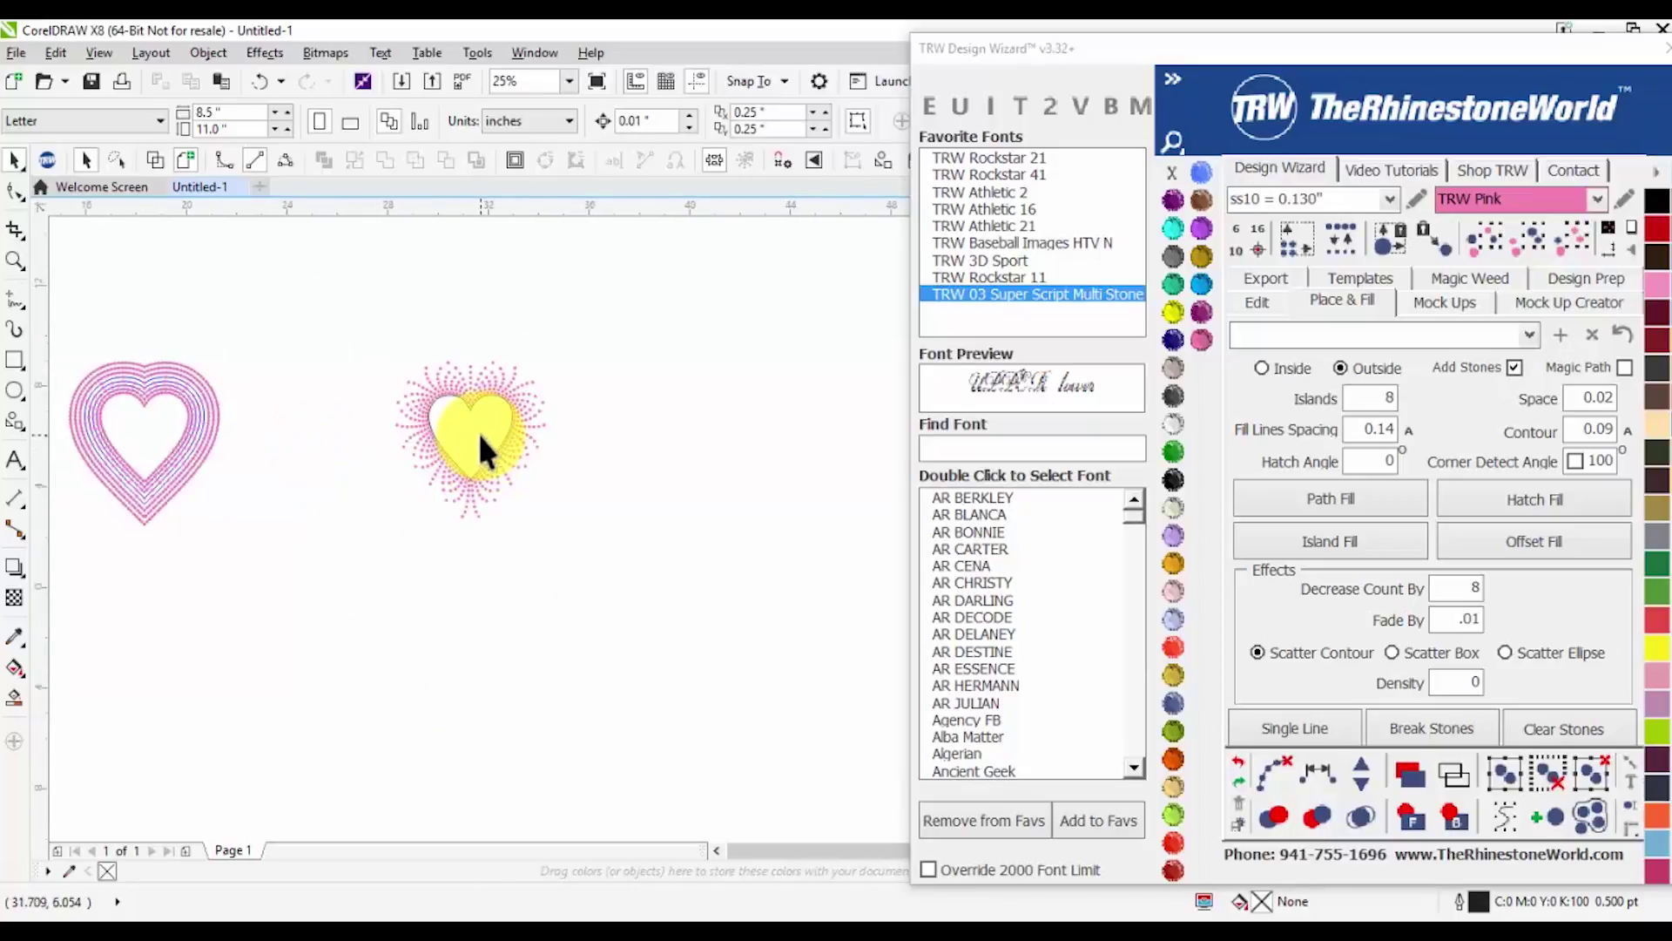
Copy the heart outline to the empty area beyond the second filled heart and resize it to 5 inches wide and high
scroll(430, 426, down, 2)
drag(448, 425, 721, 496)
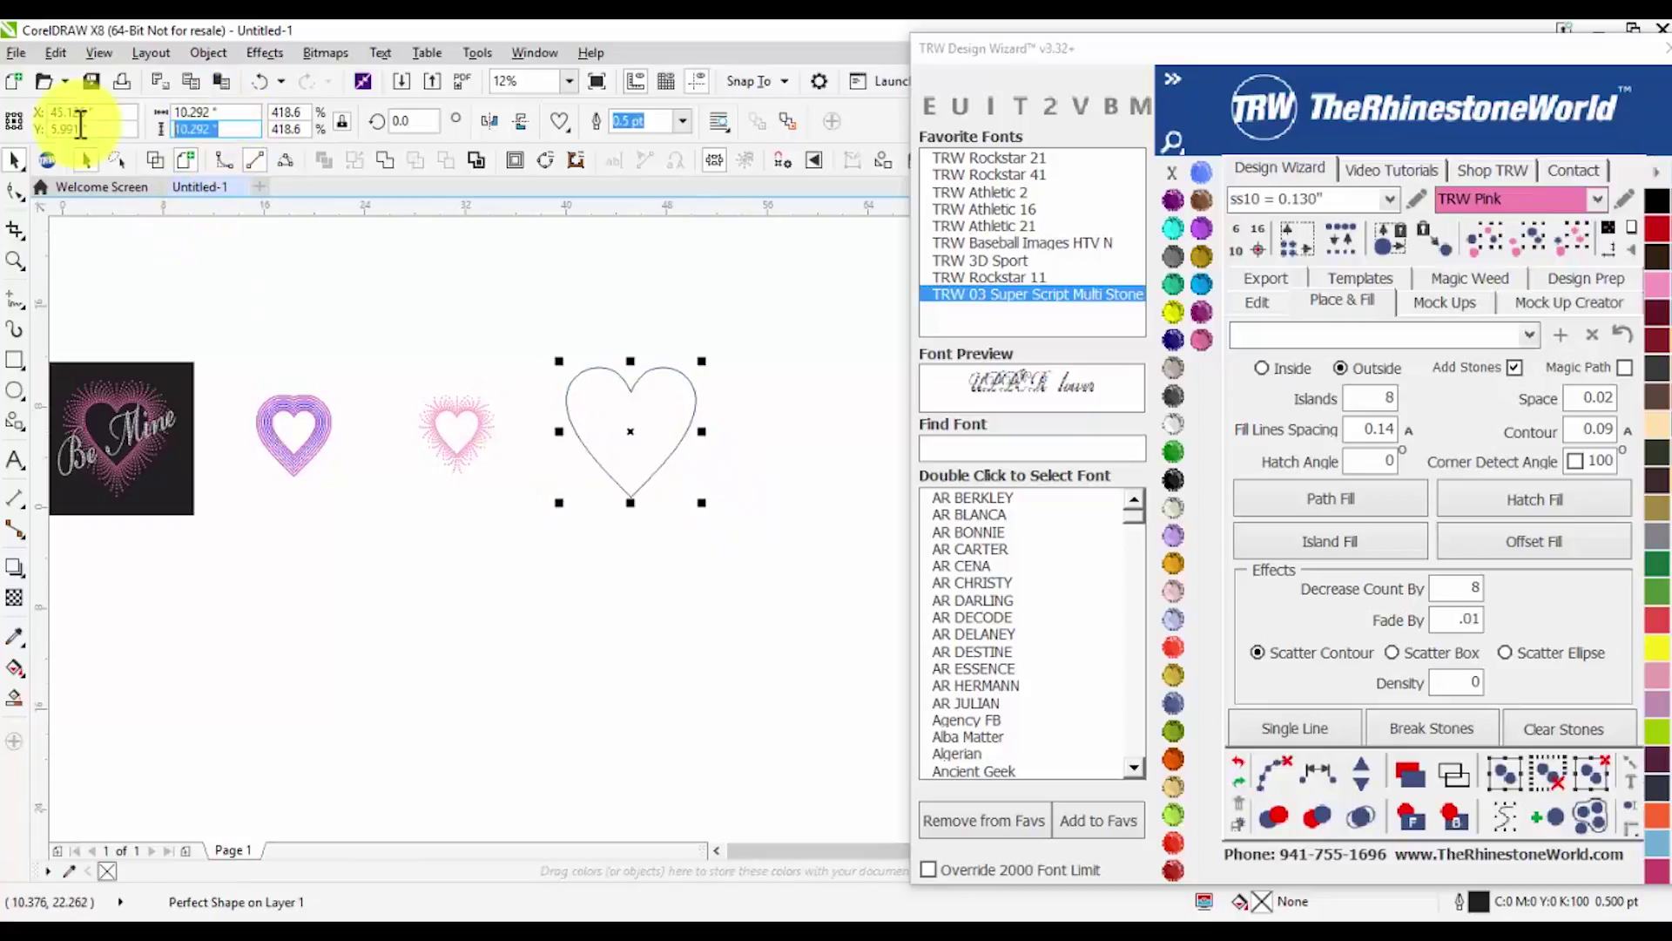
text(5)
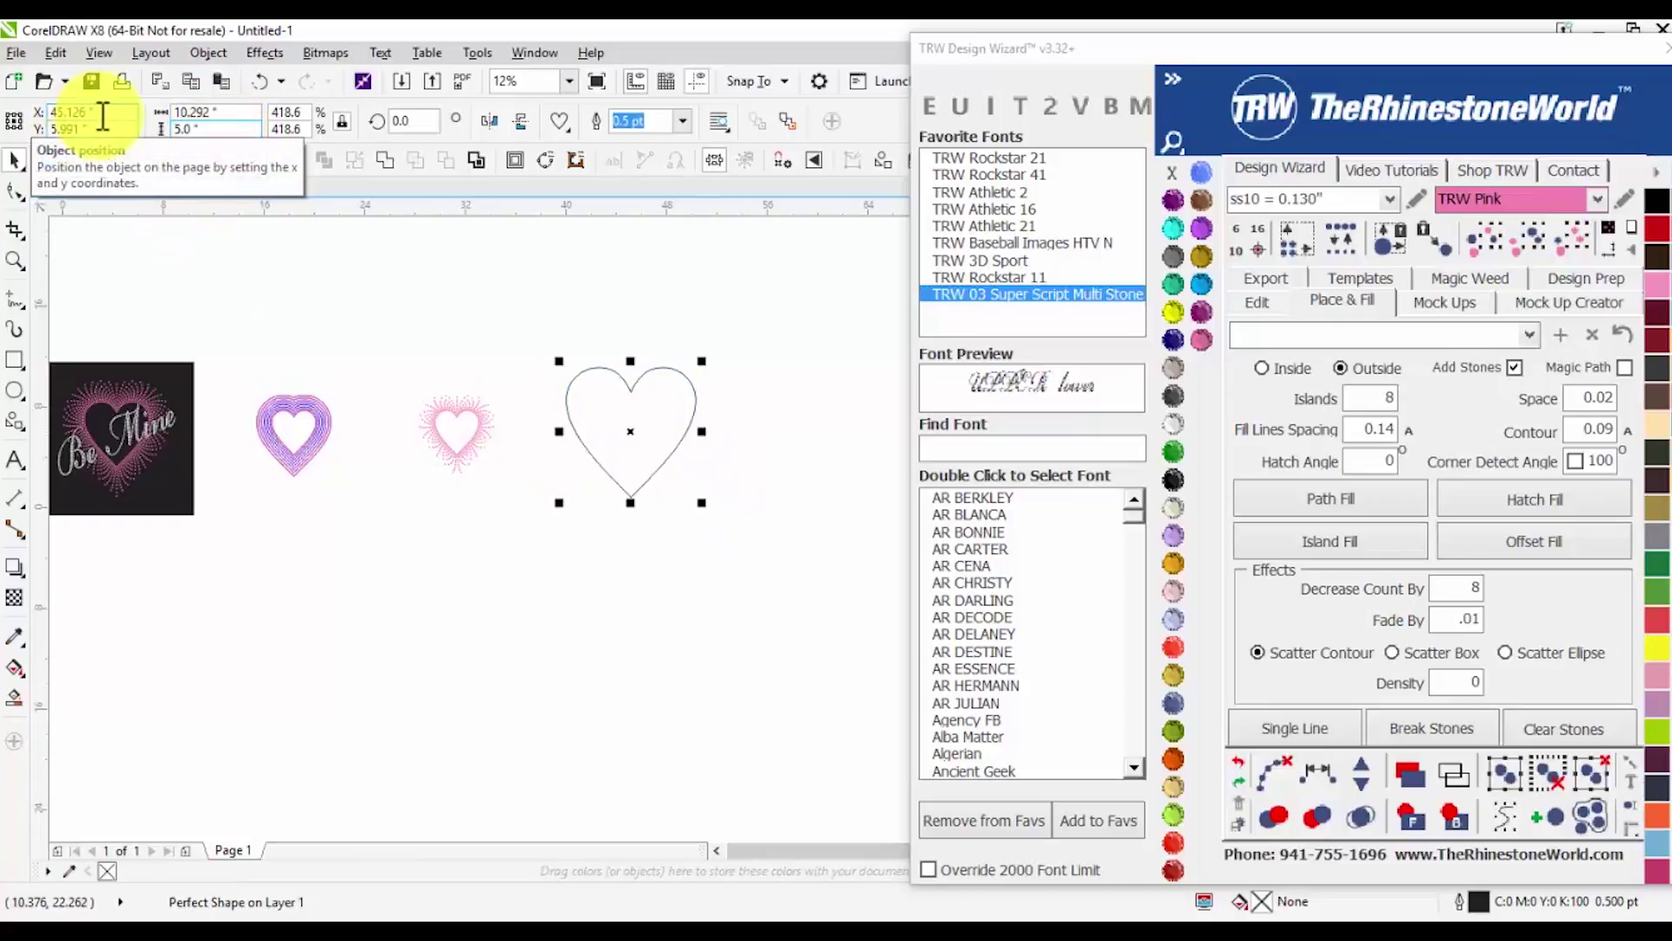
key(Return)
click(593, 609)
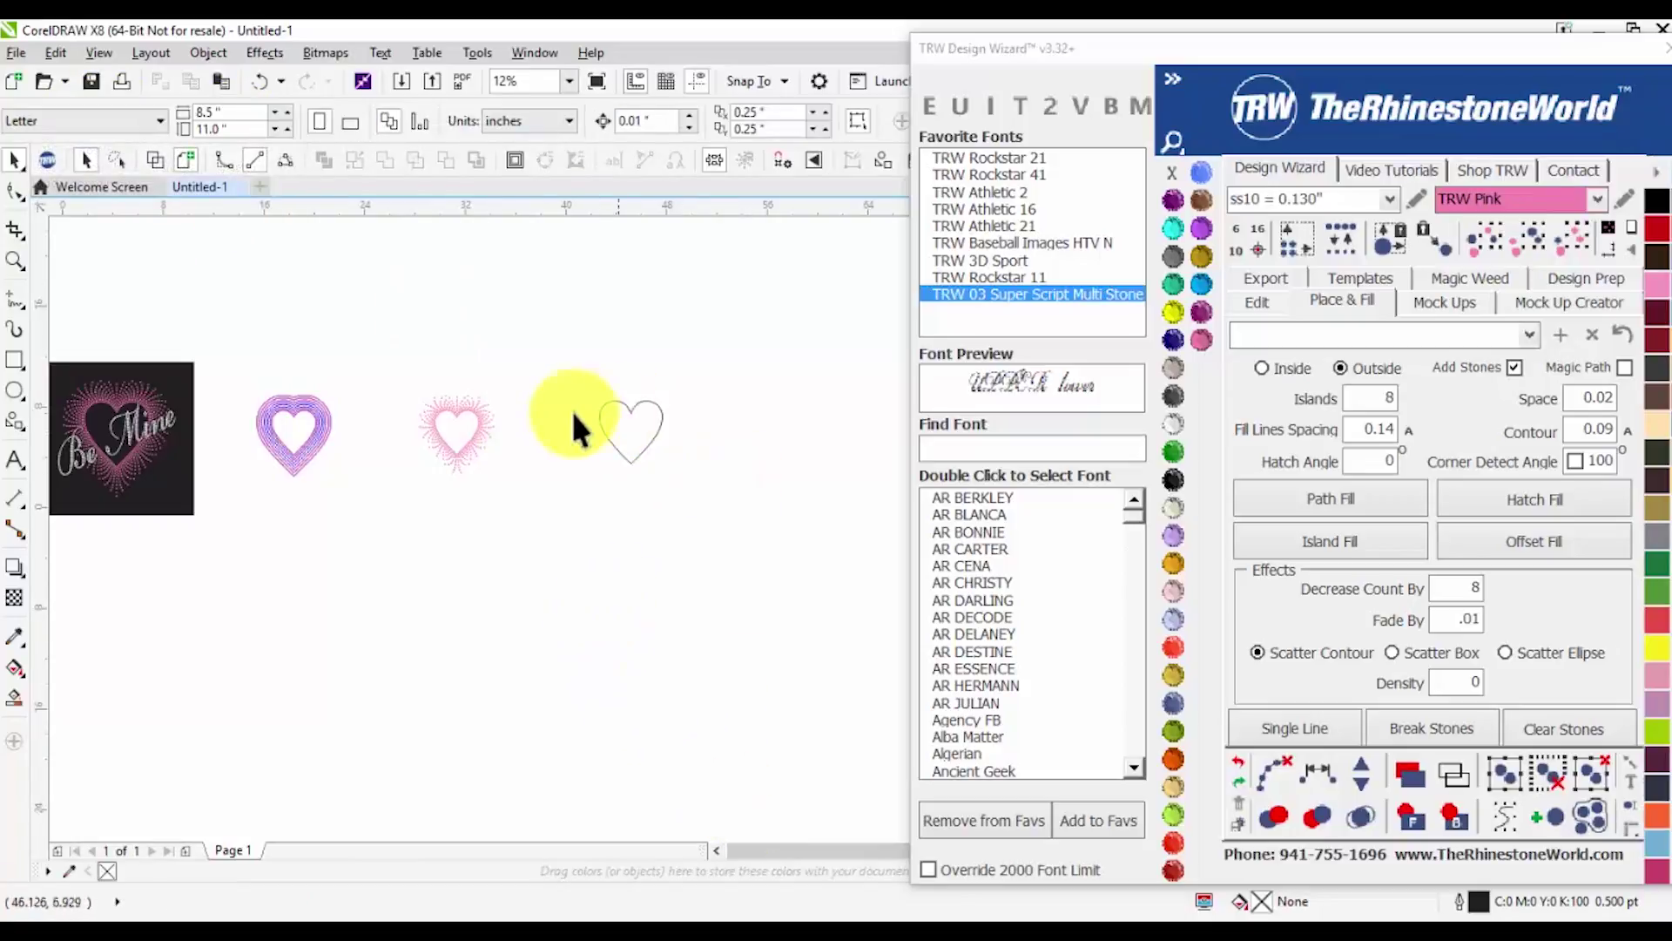
click(622, 415)
click(1390, 398)
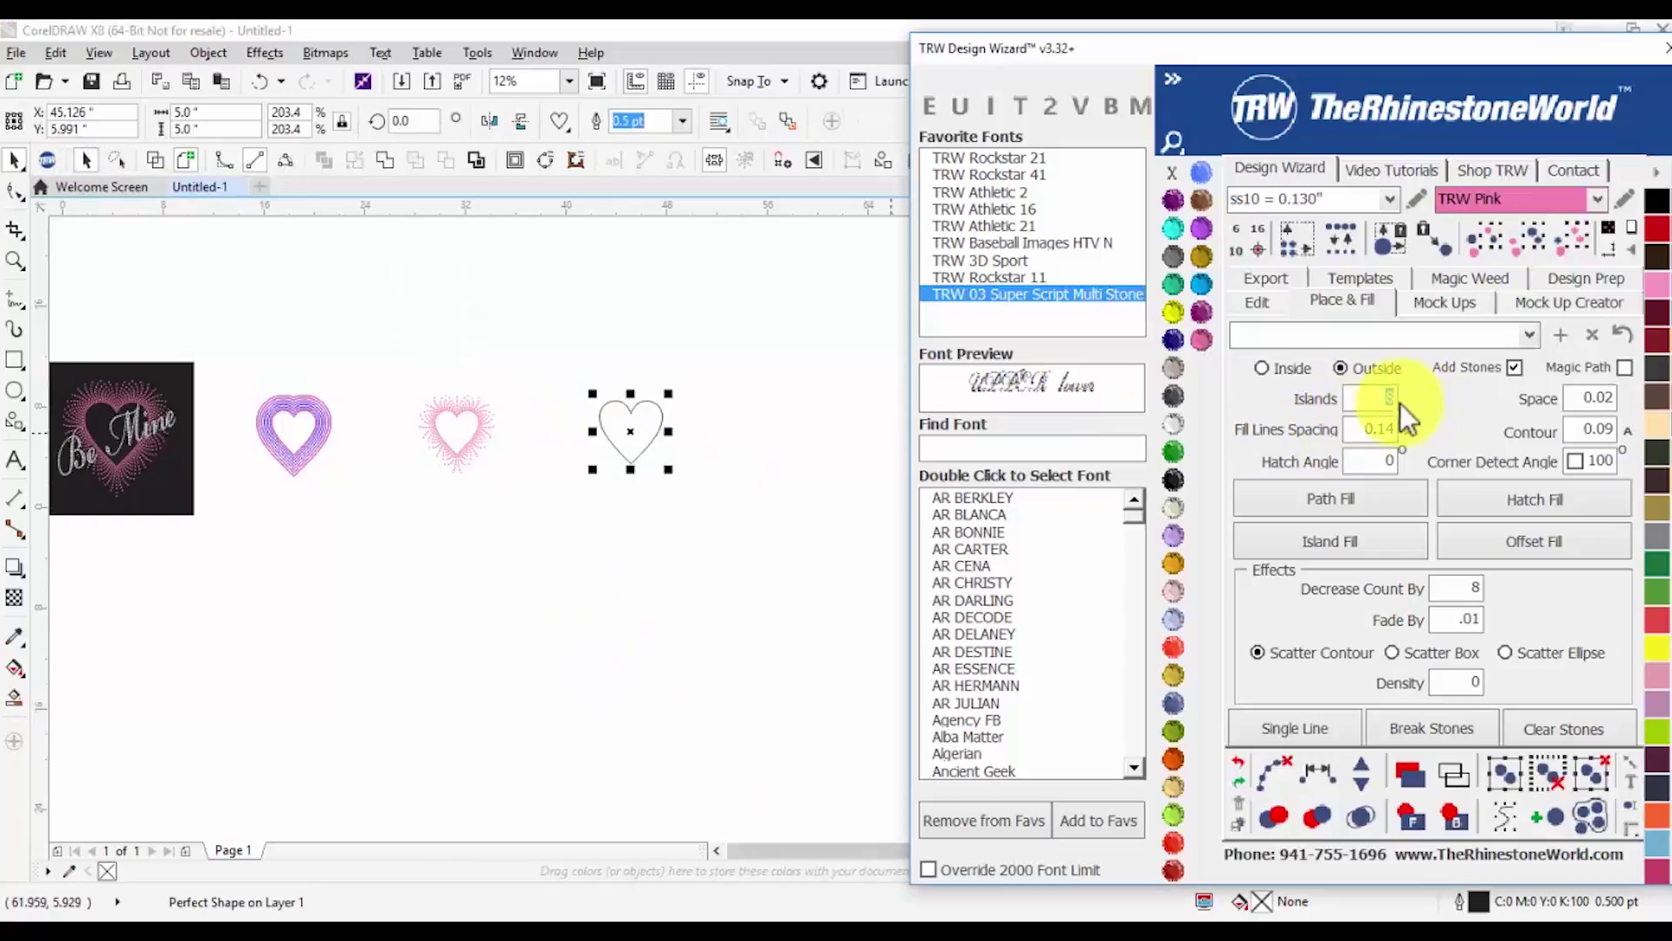
click(677, 428)
scroll(641, 401, up, 1)
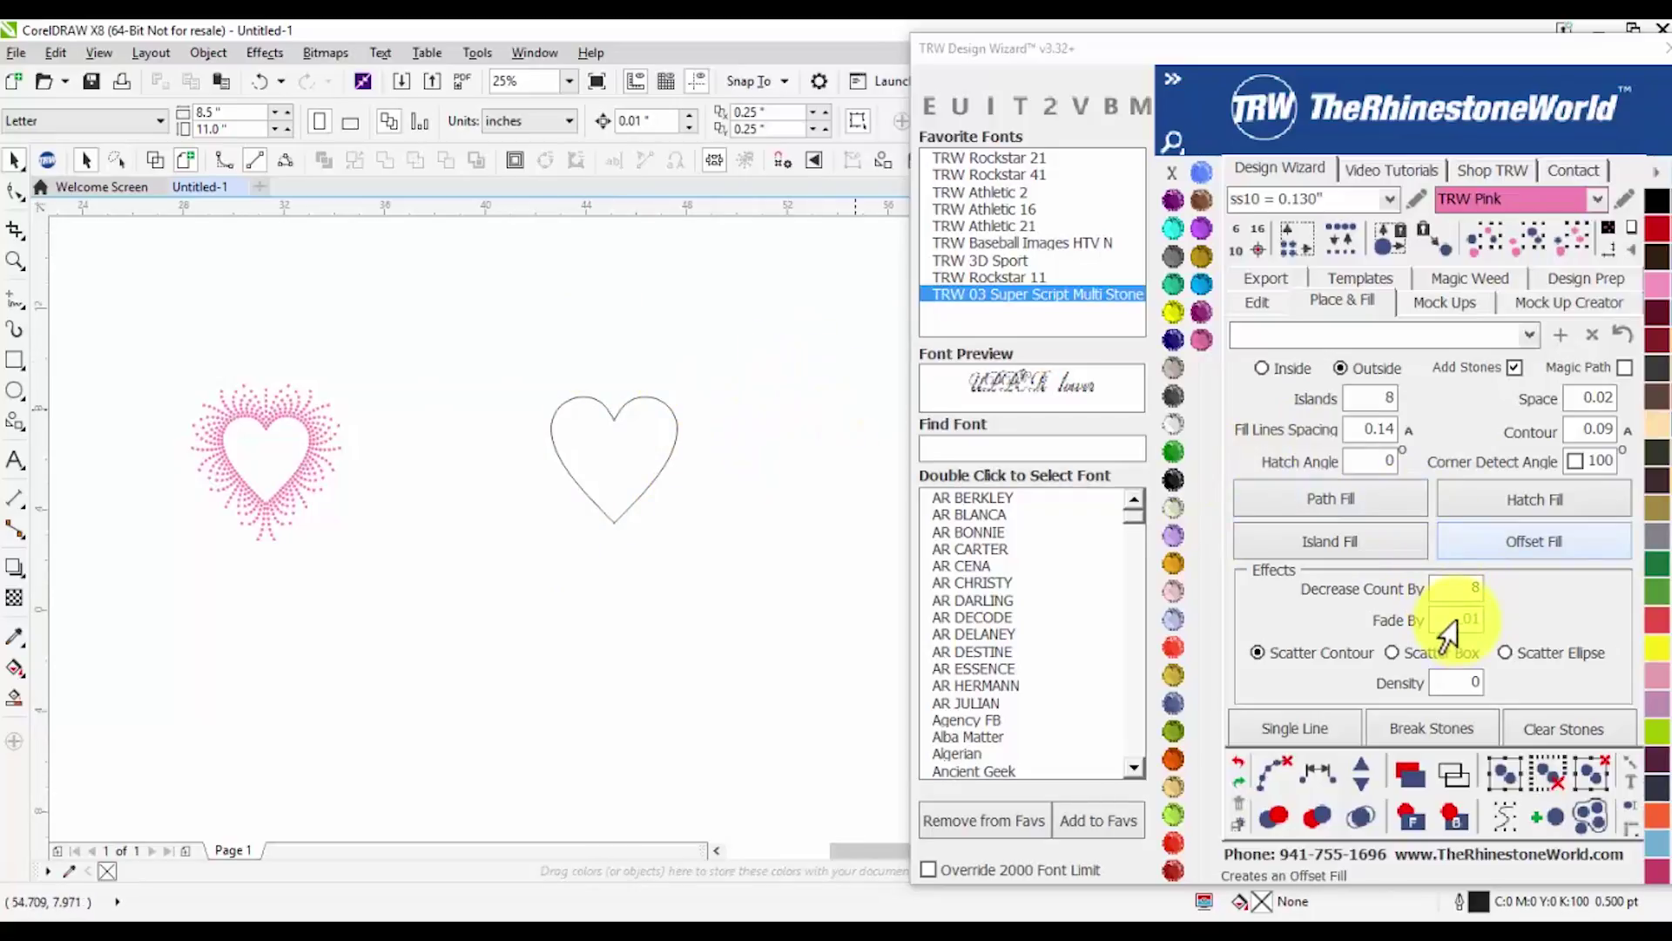
scroll(509, 509, down, 2)
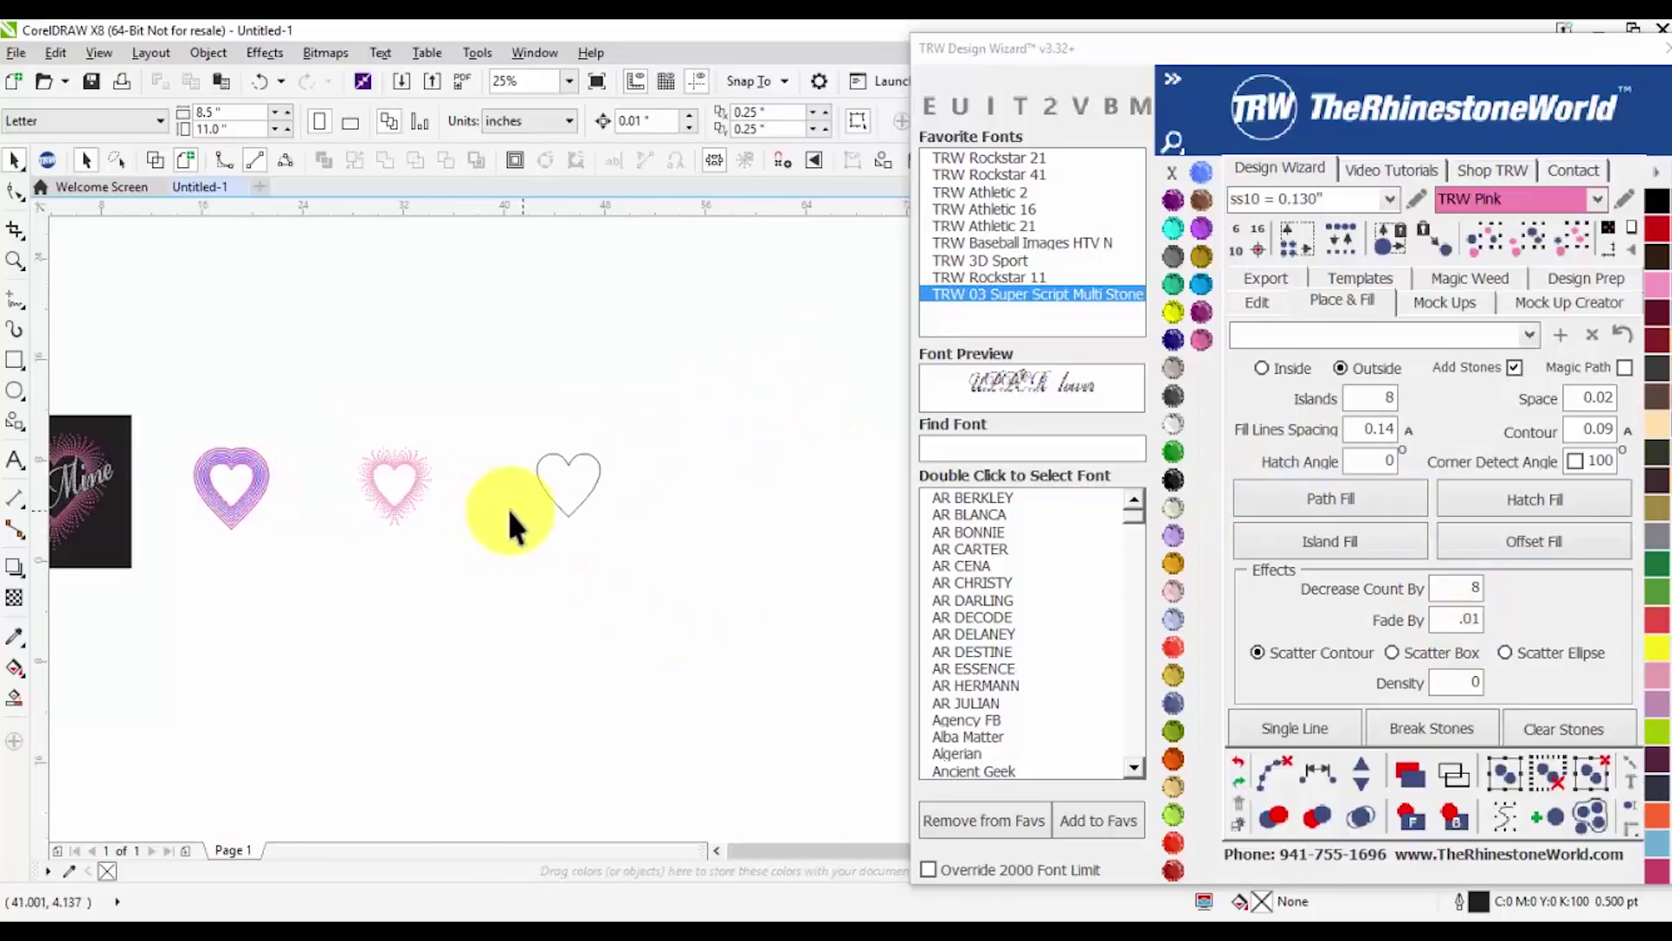
scroll(362, 474, up, 2)
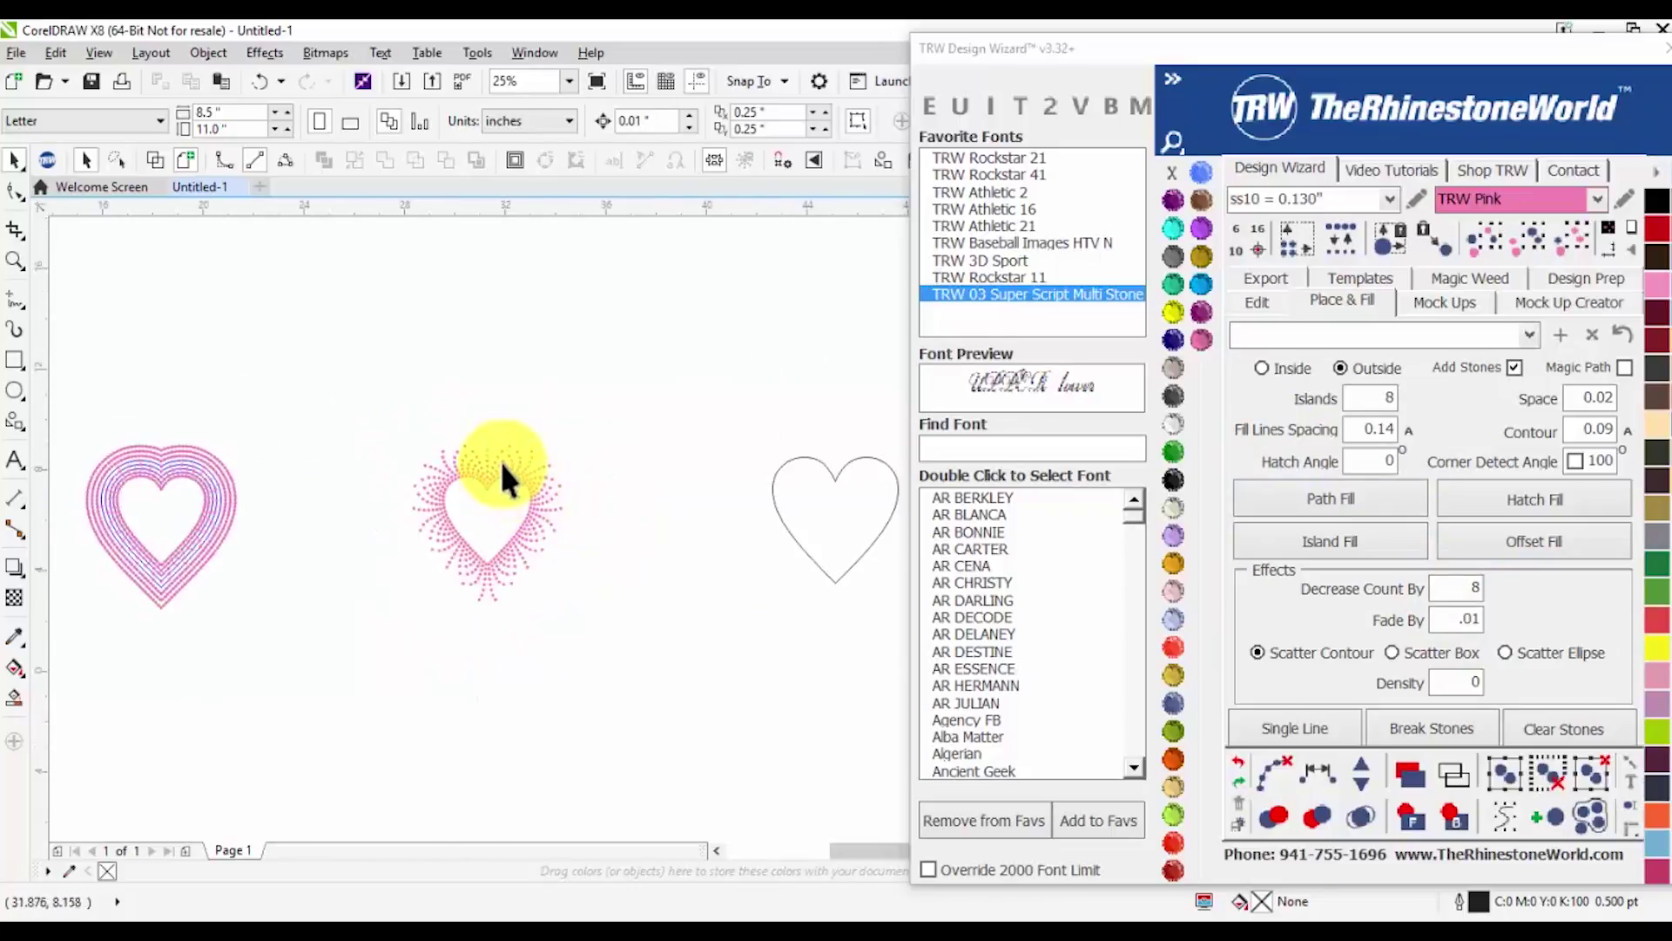
scroll(557, 465, down, 2)
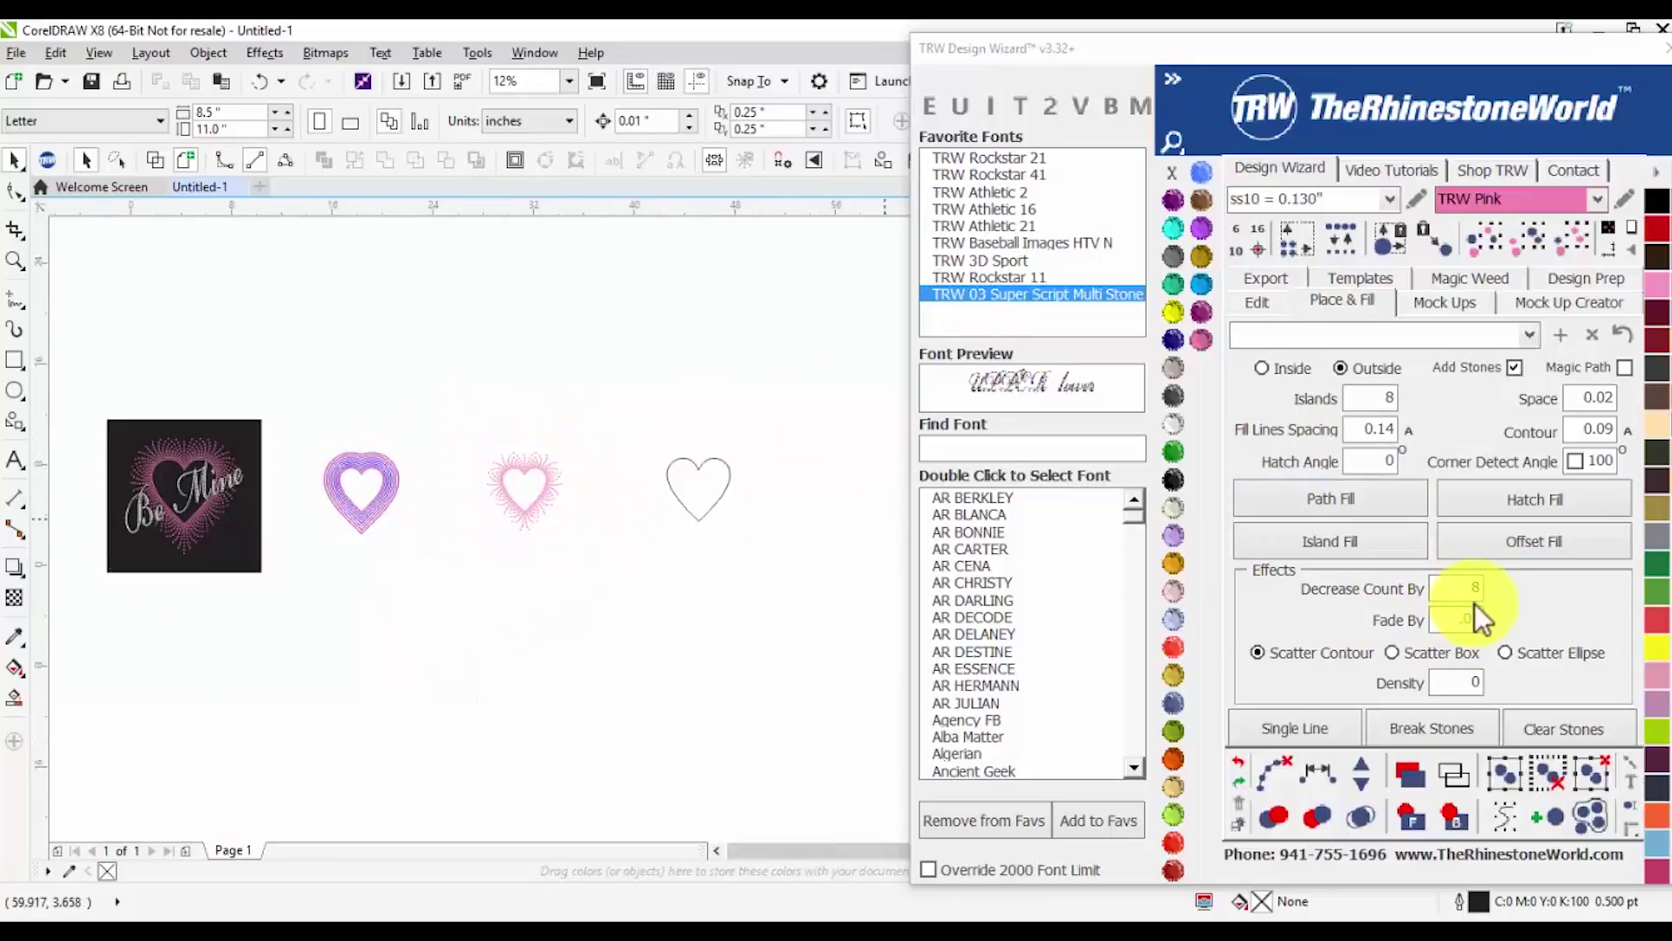
Make two copies of the 5-inch heart outline, placing one in the same row and the other below, between the two
click(669, 489)
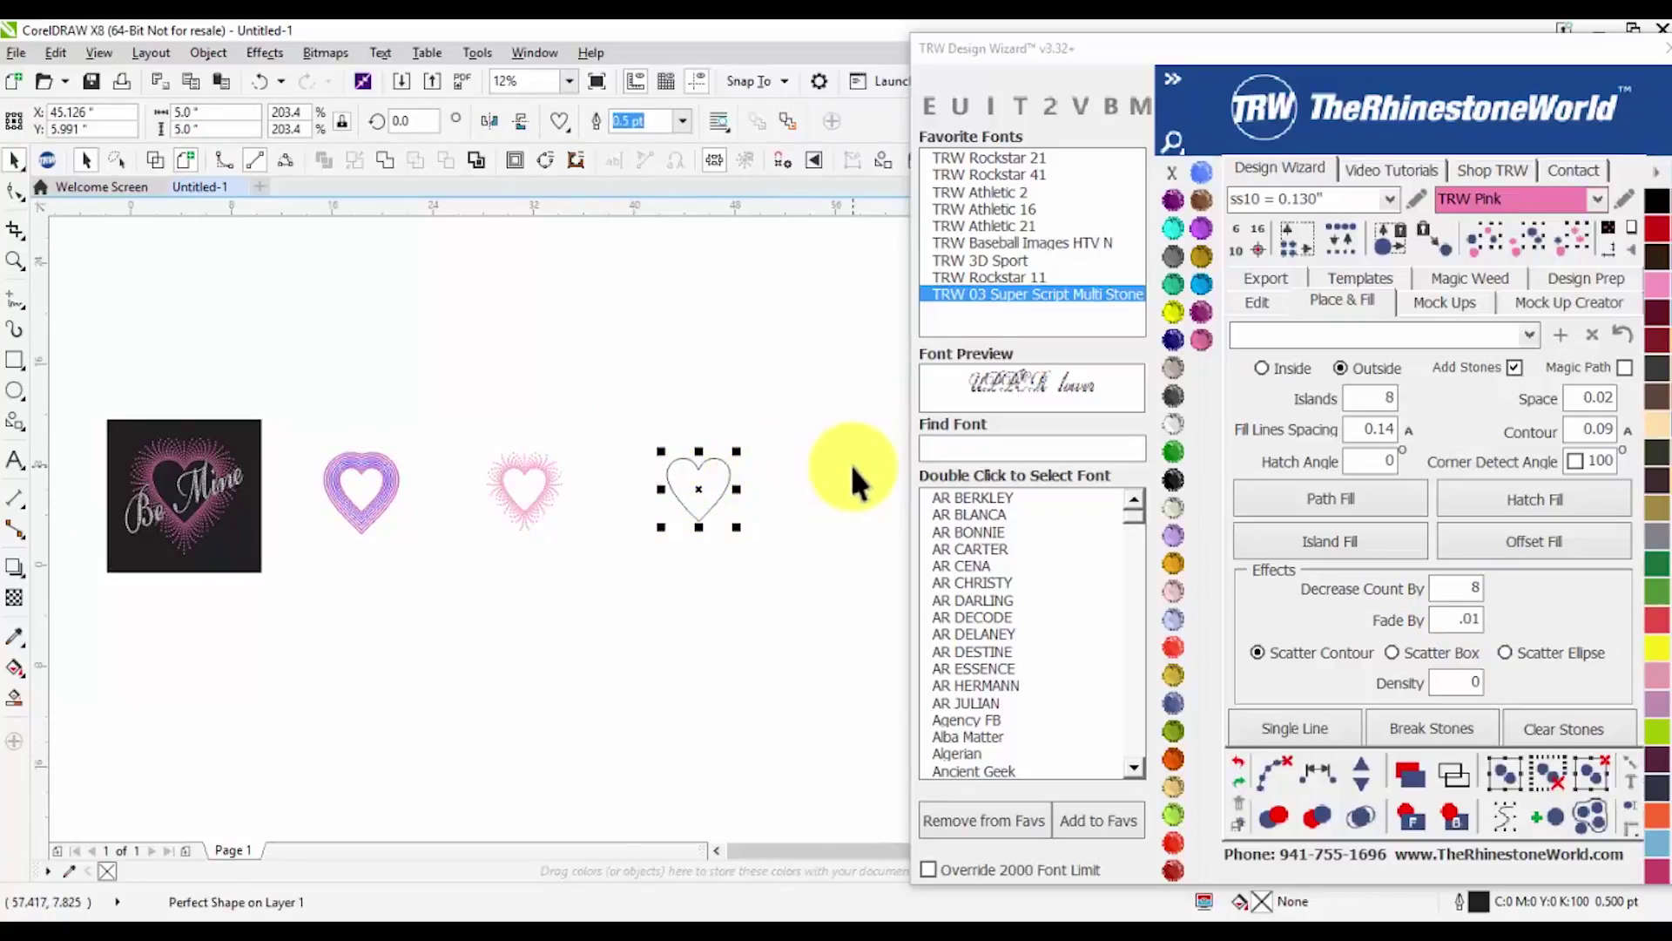
scroll(555, 536, down, 2)
scroll(653, 510, up, 1)
drag(597, 500, 827, 514)
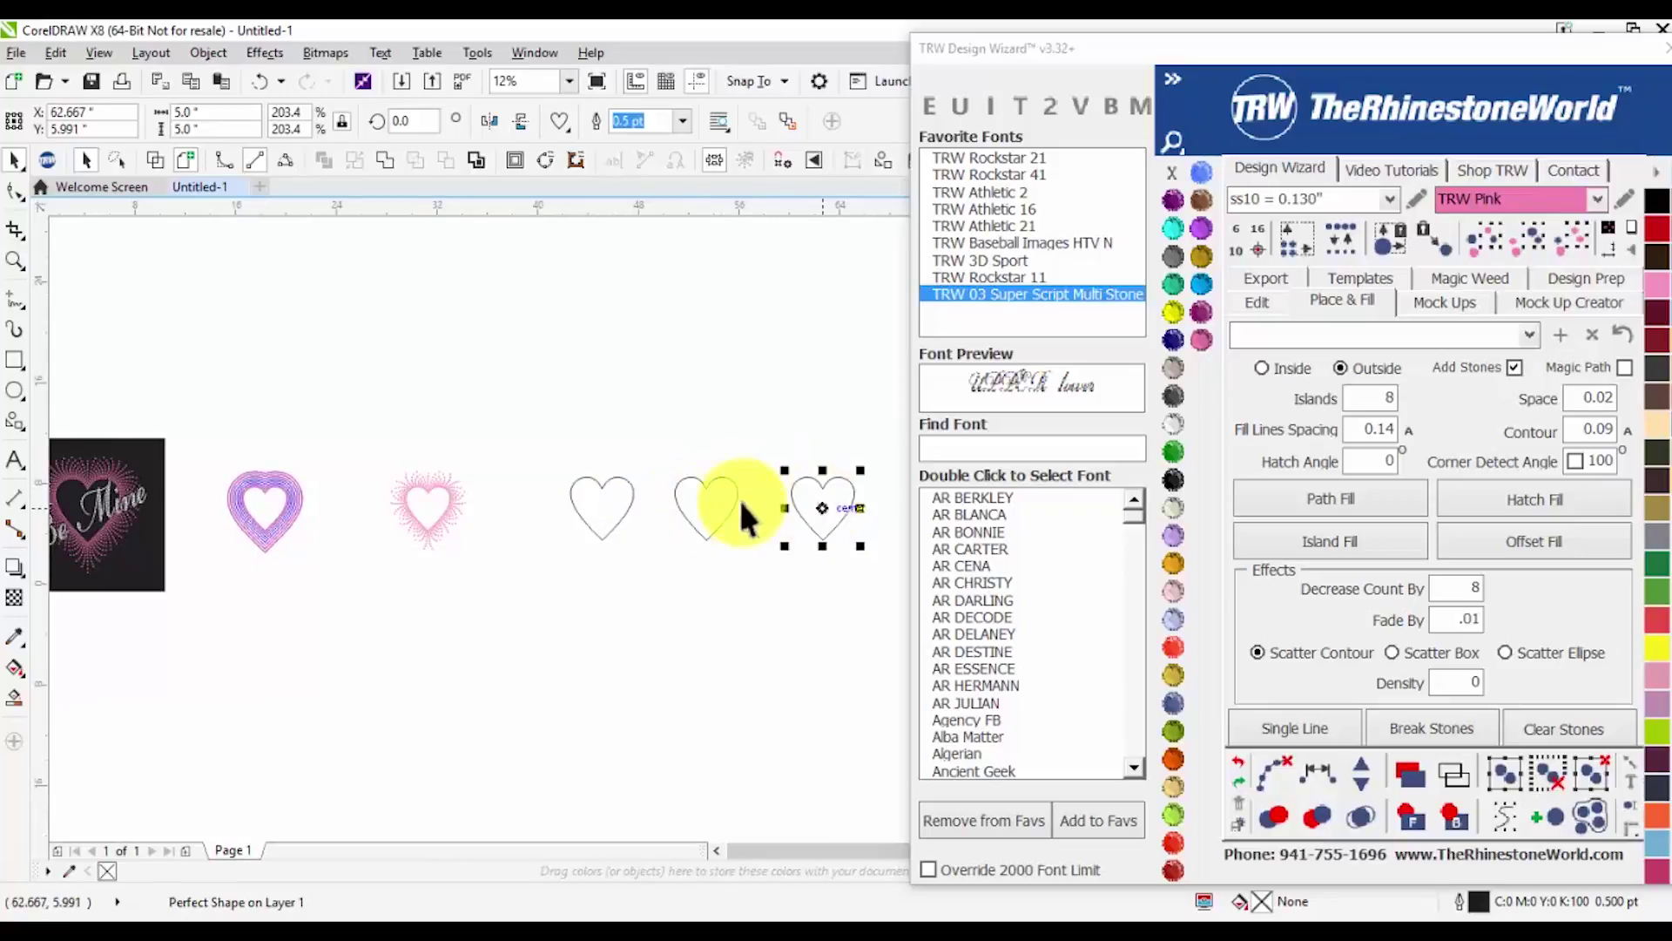
drag(707, 509, 713, 655)
scroll(580, 508, down, 1)
click(725, 650)
scroll(682, 540, up, 1)
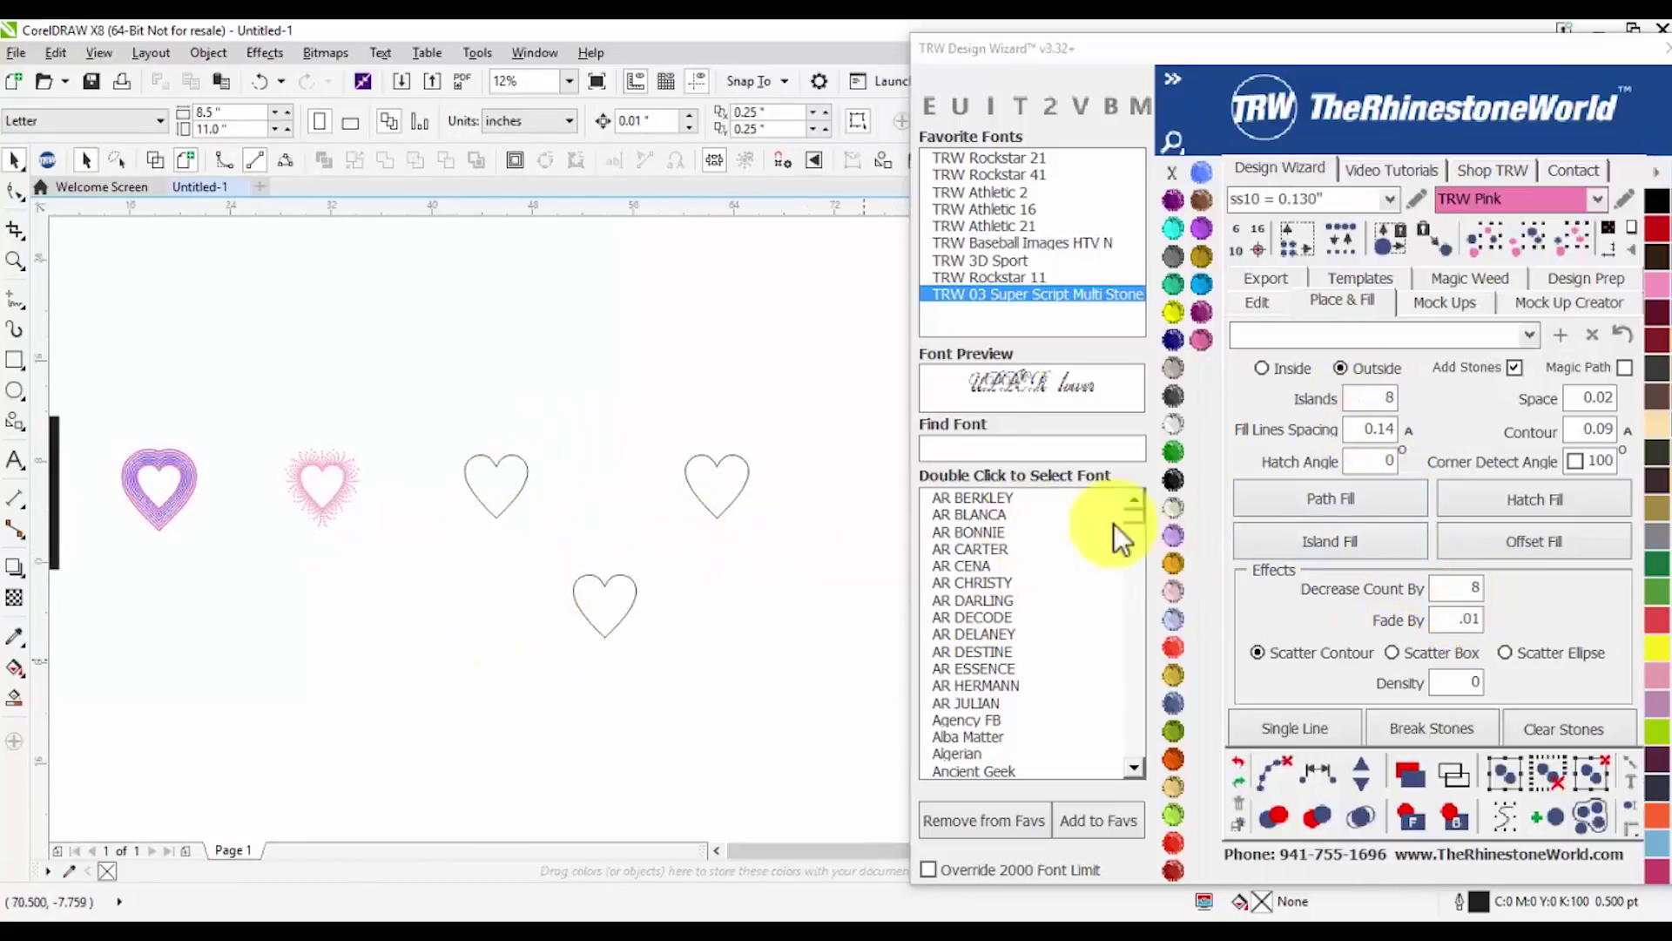
drag(597, 593, 616, 600)
Apply an outside Island Fill to the first 5-inch heart with 12 islands, a decrease count of 5 and a fade of .03
click(484, 475)
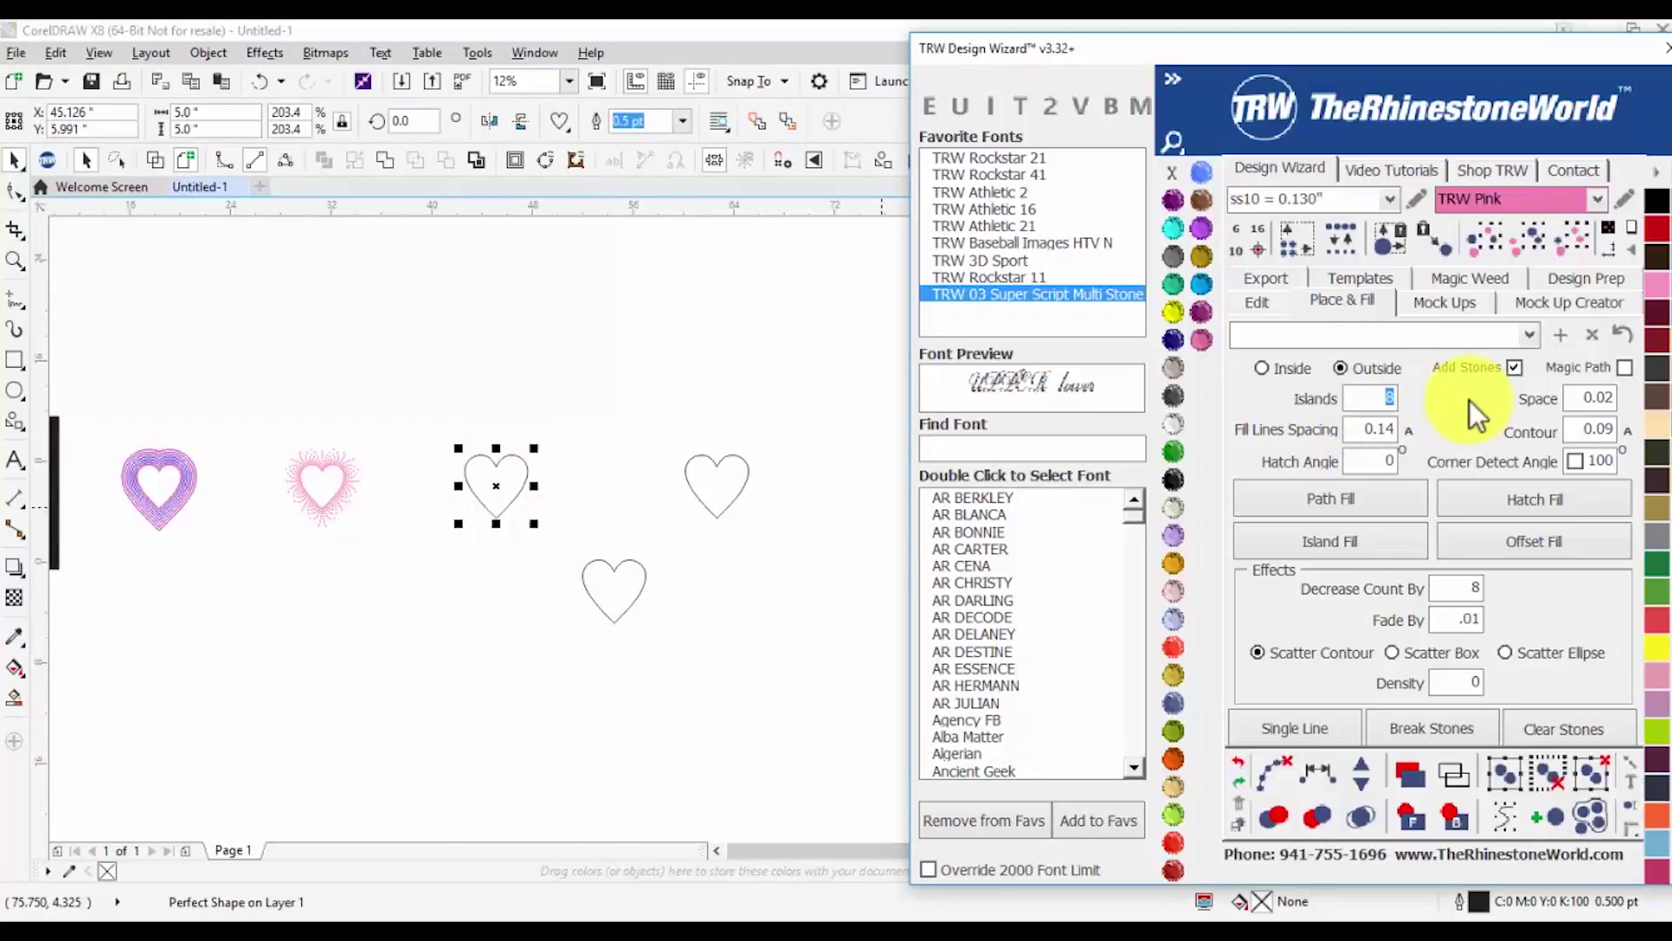
text(12)
click(1439, 596)
text(5)
drag(1475, 622, 1542, 621)
text(3)
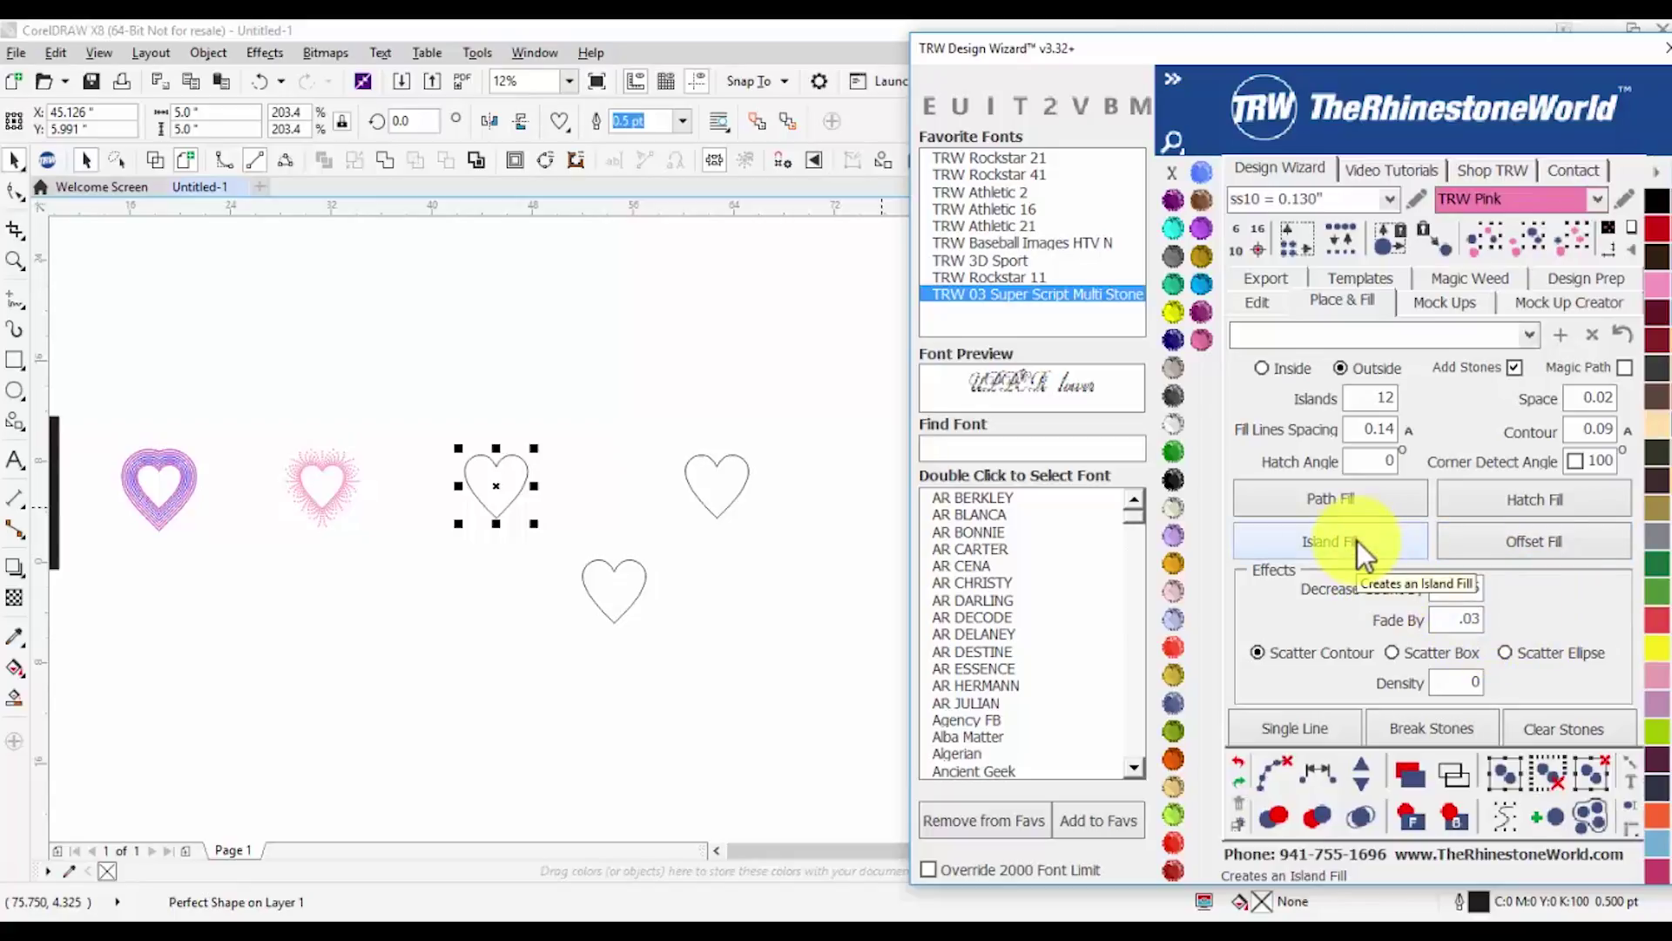
click(1357, 540)
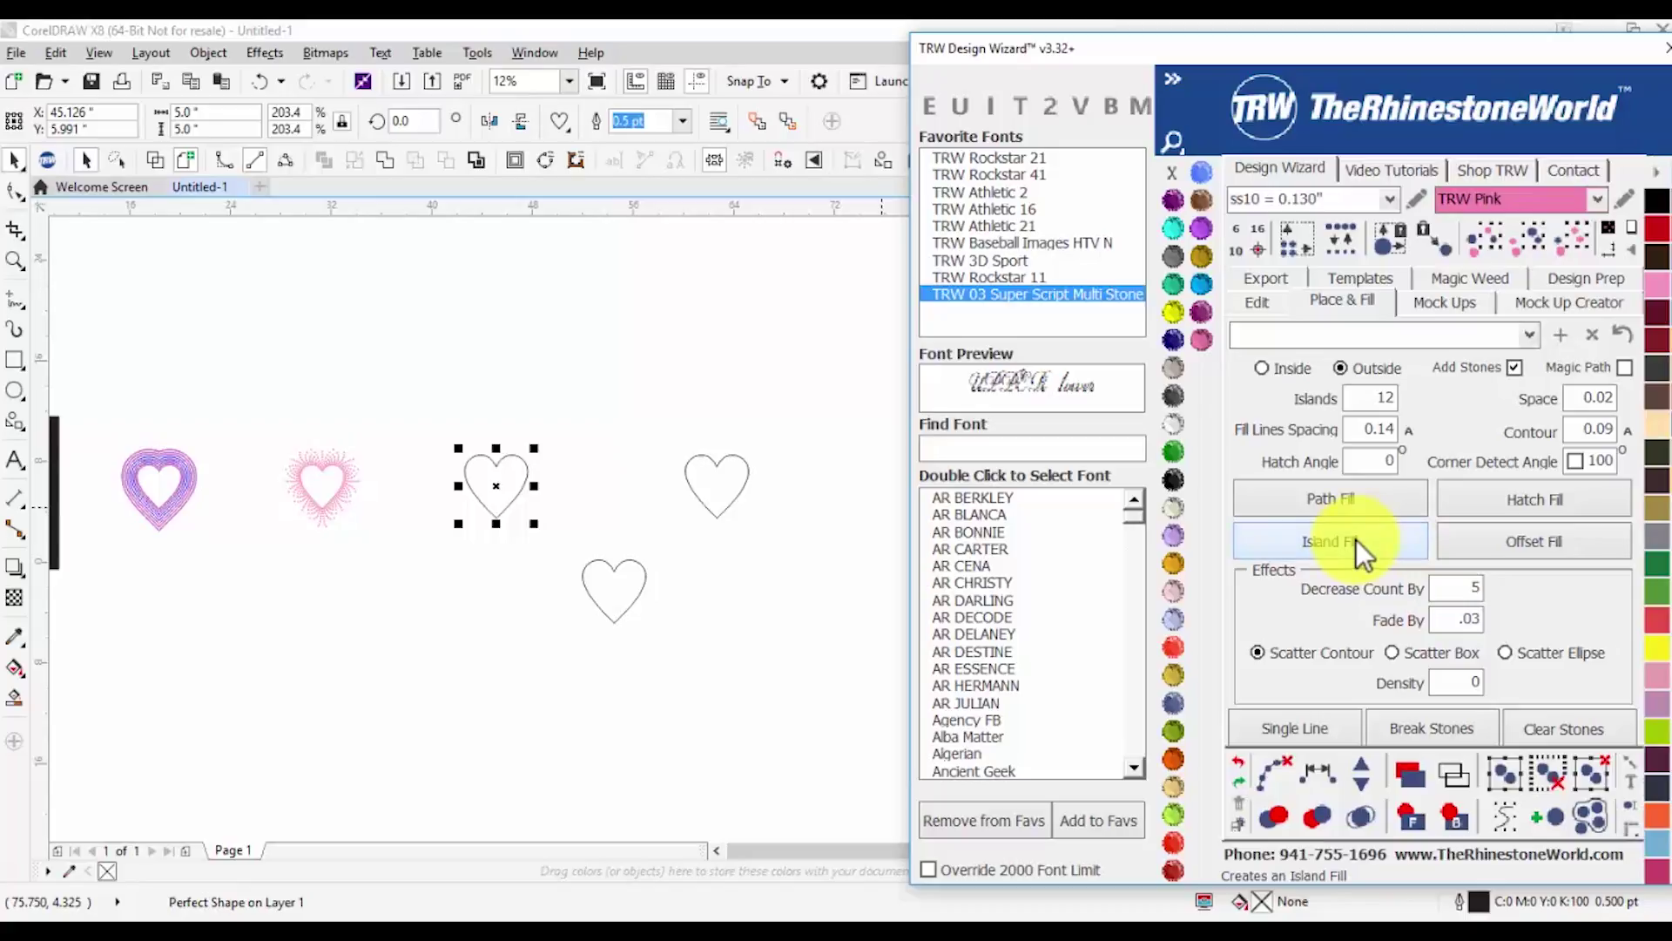
click(512, 545)
scroll(520, 542, up, 2)
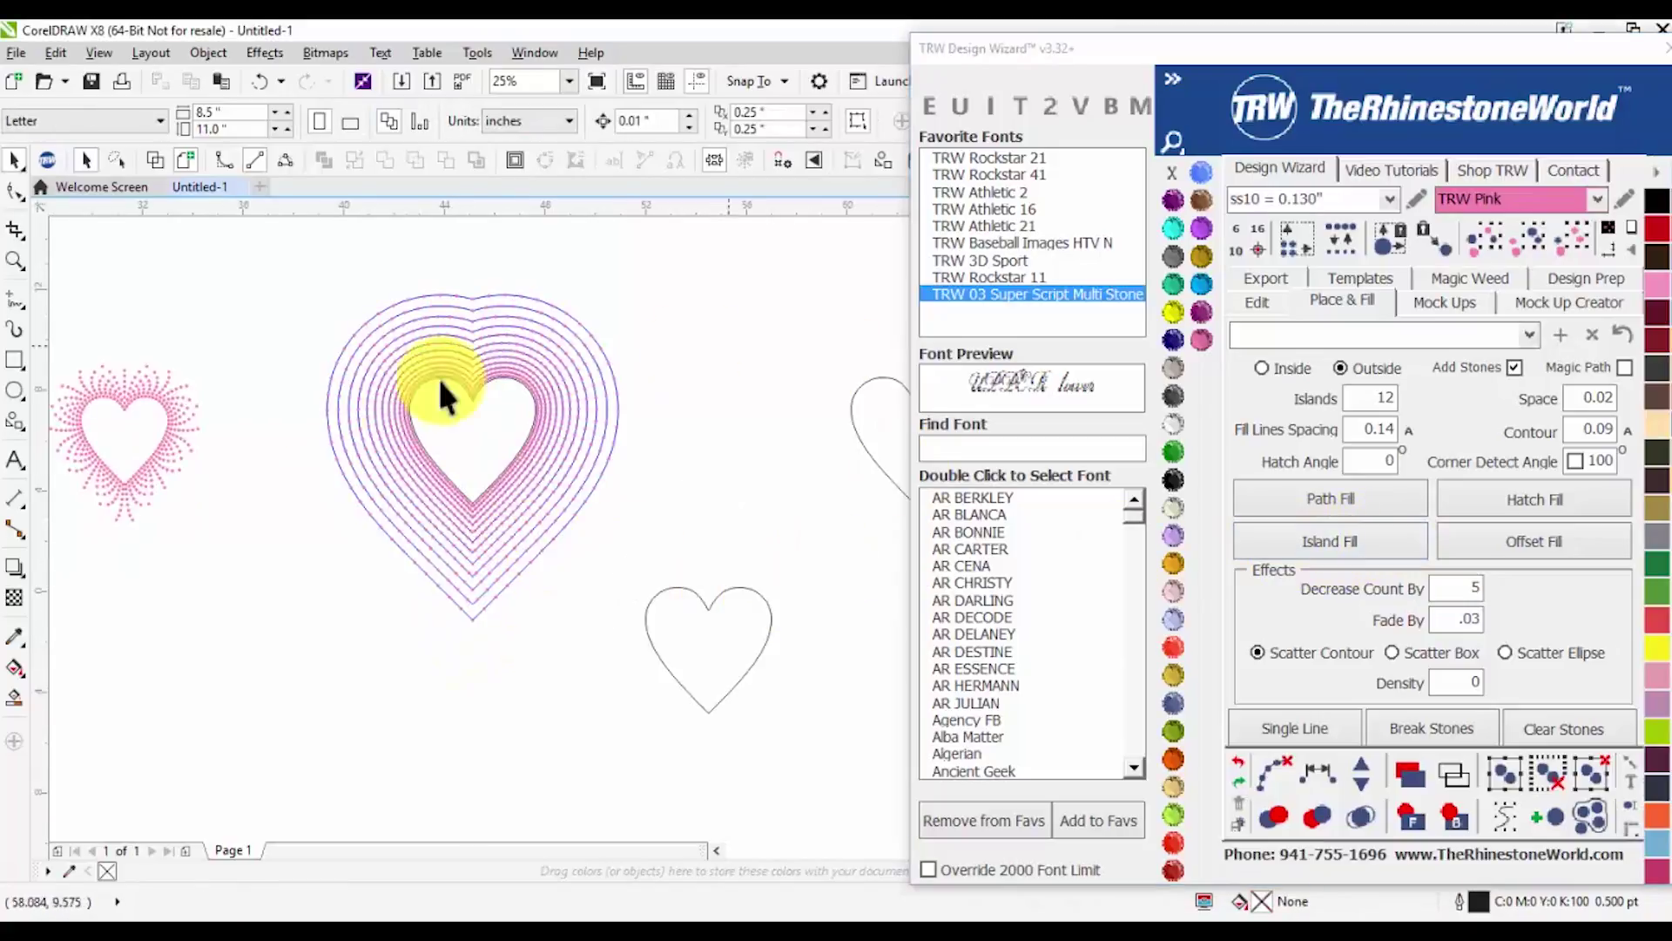
Clear the island path lines from the 12-island heart fill, leaving only its stones
drag(290, 259, 625, 643)
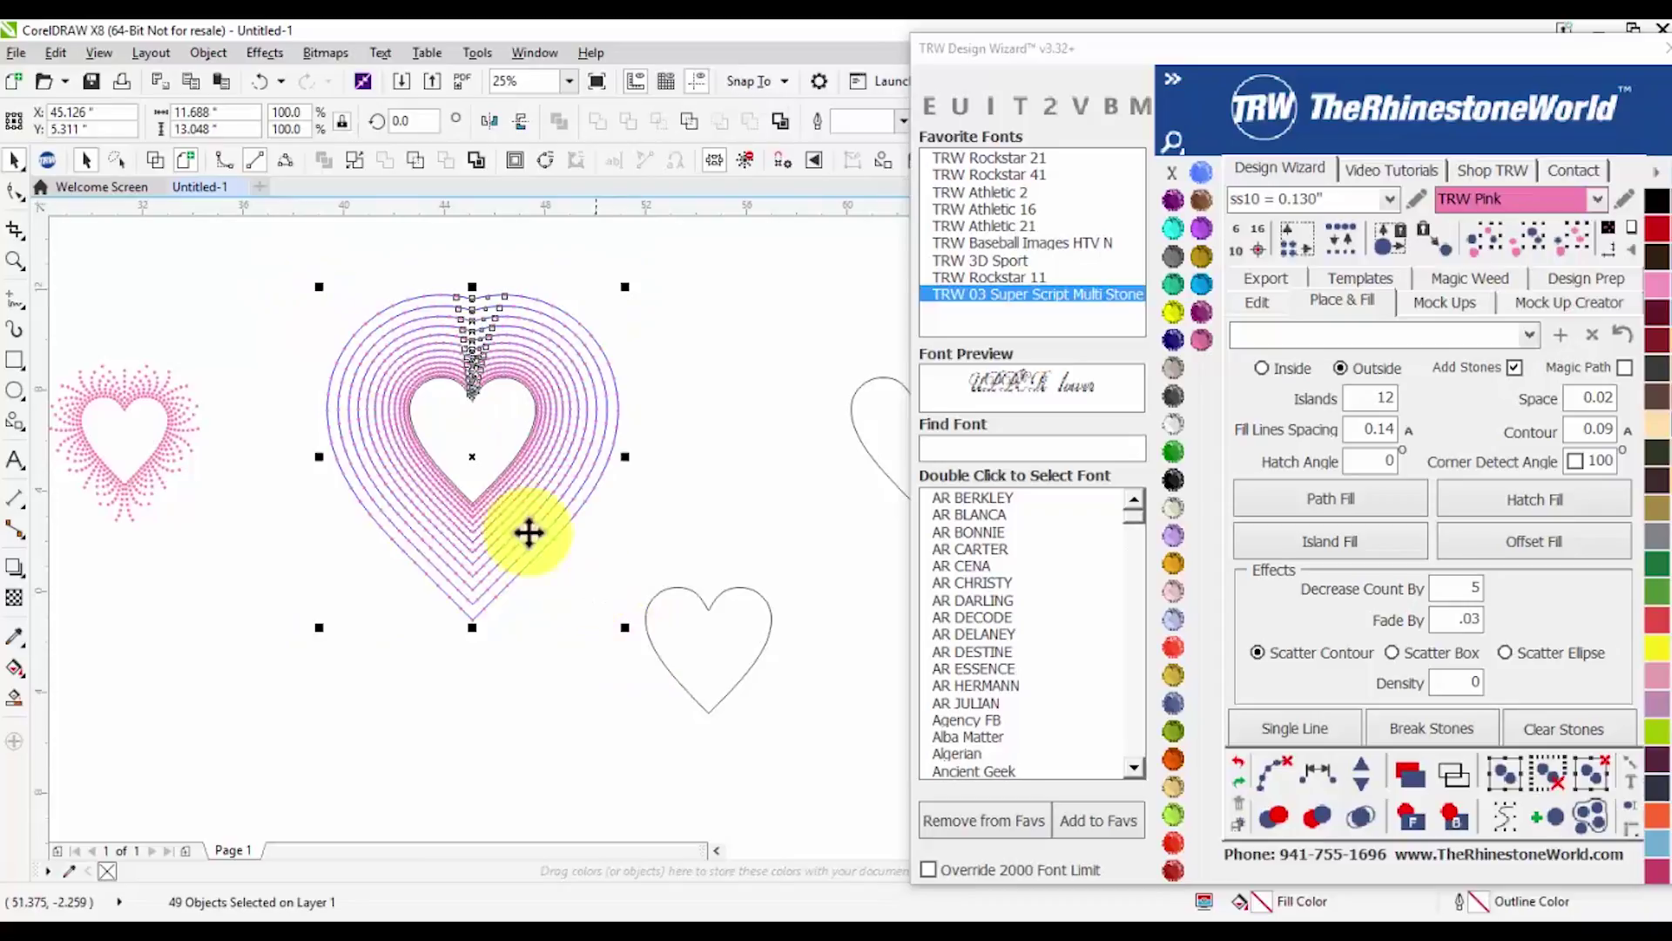
click(1283, 770)
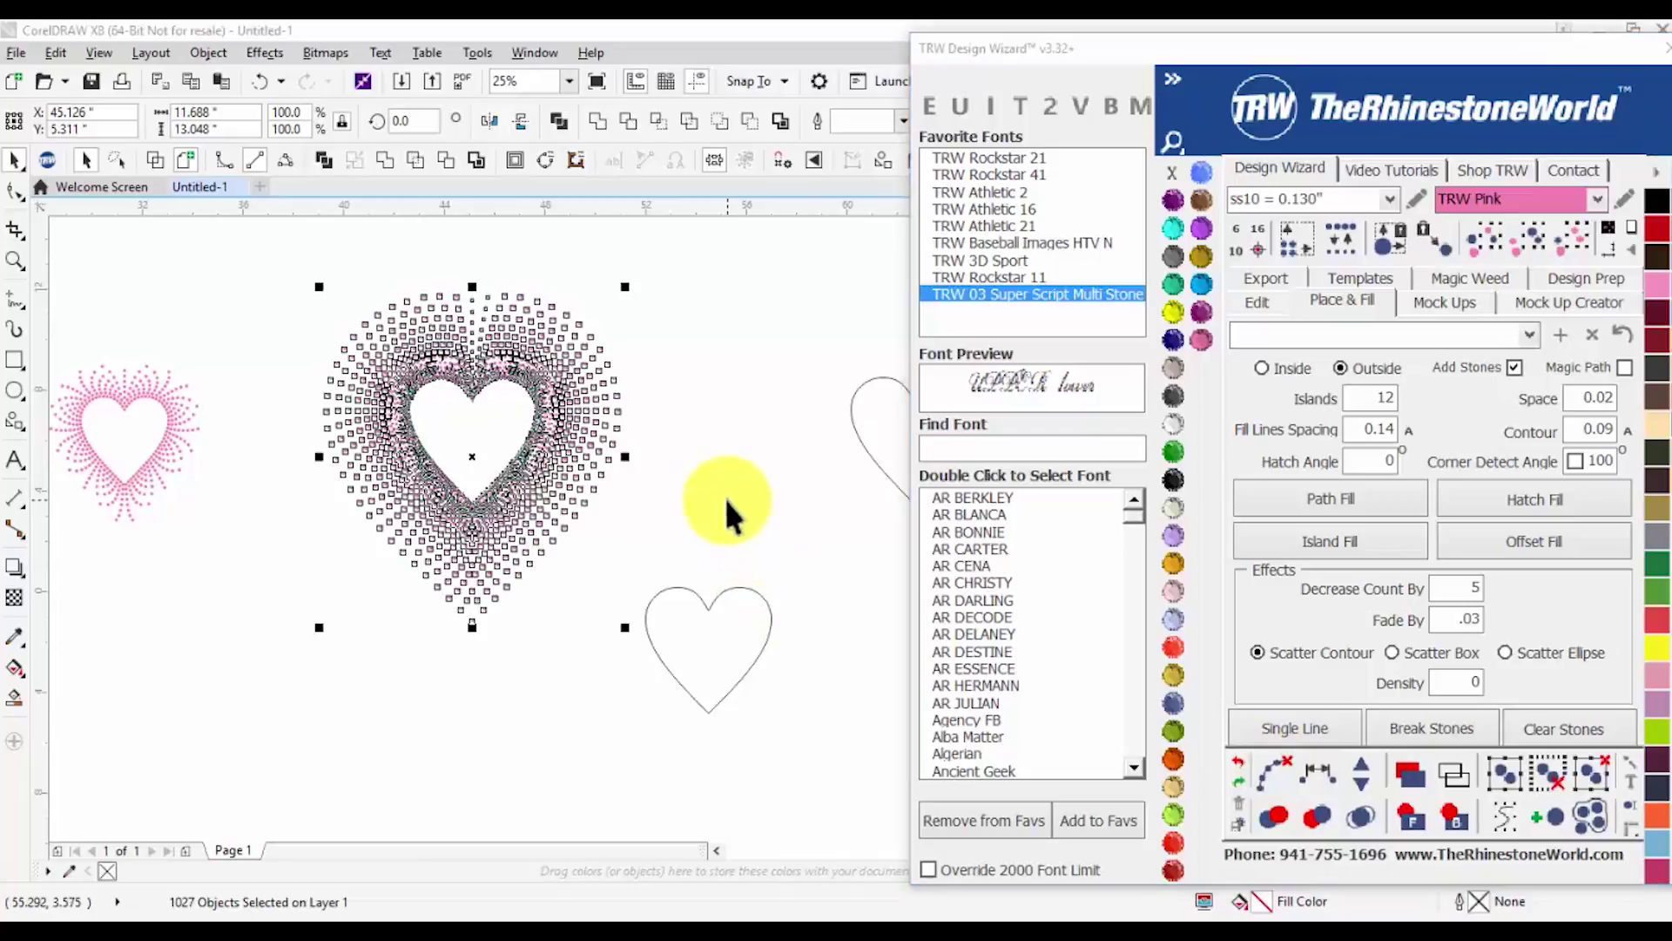
click(571, 507)
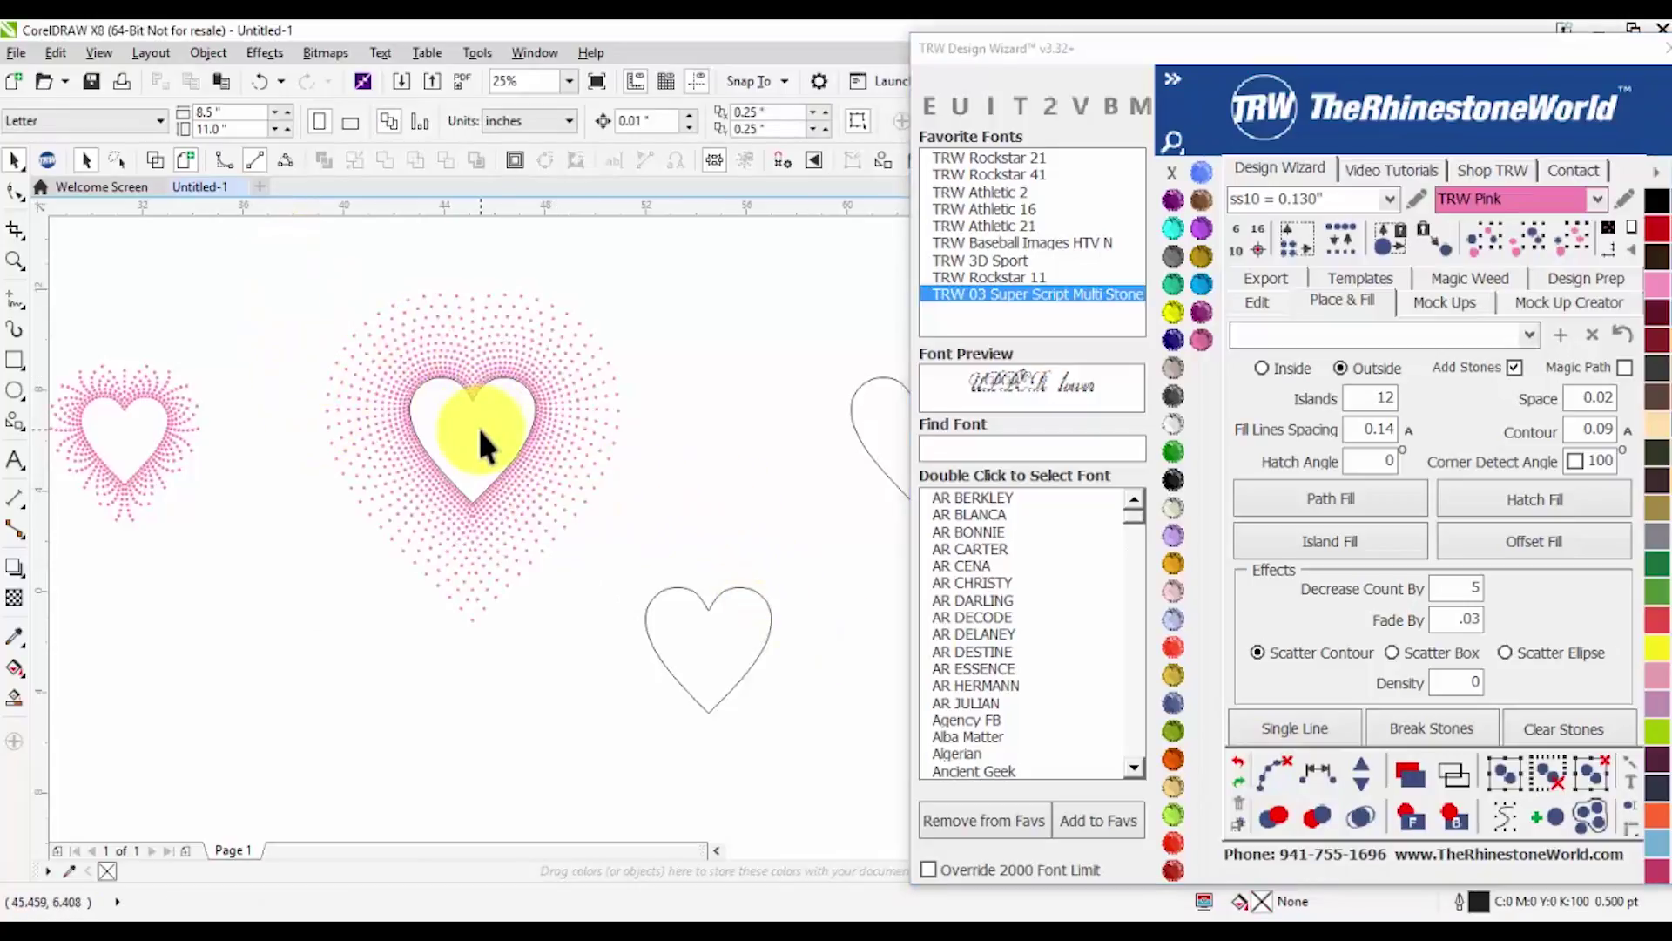
Recolor the first 12-island heart fill to Cobalt and delete its inner heart shape
drag(252, 255, 653, 660)
click(1173, 339)
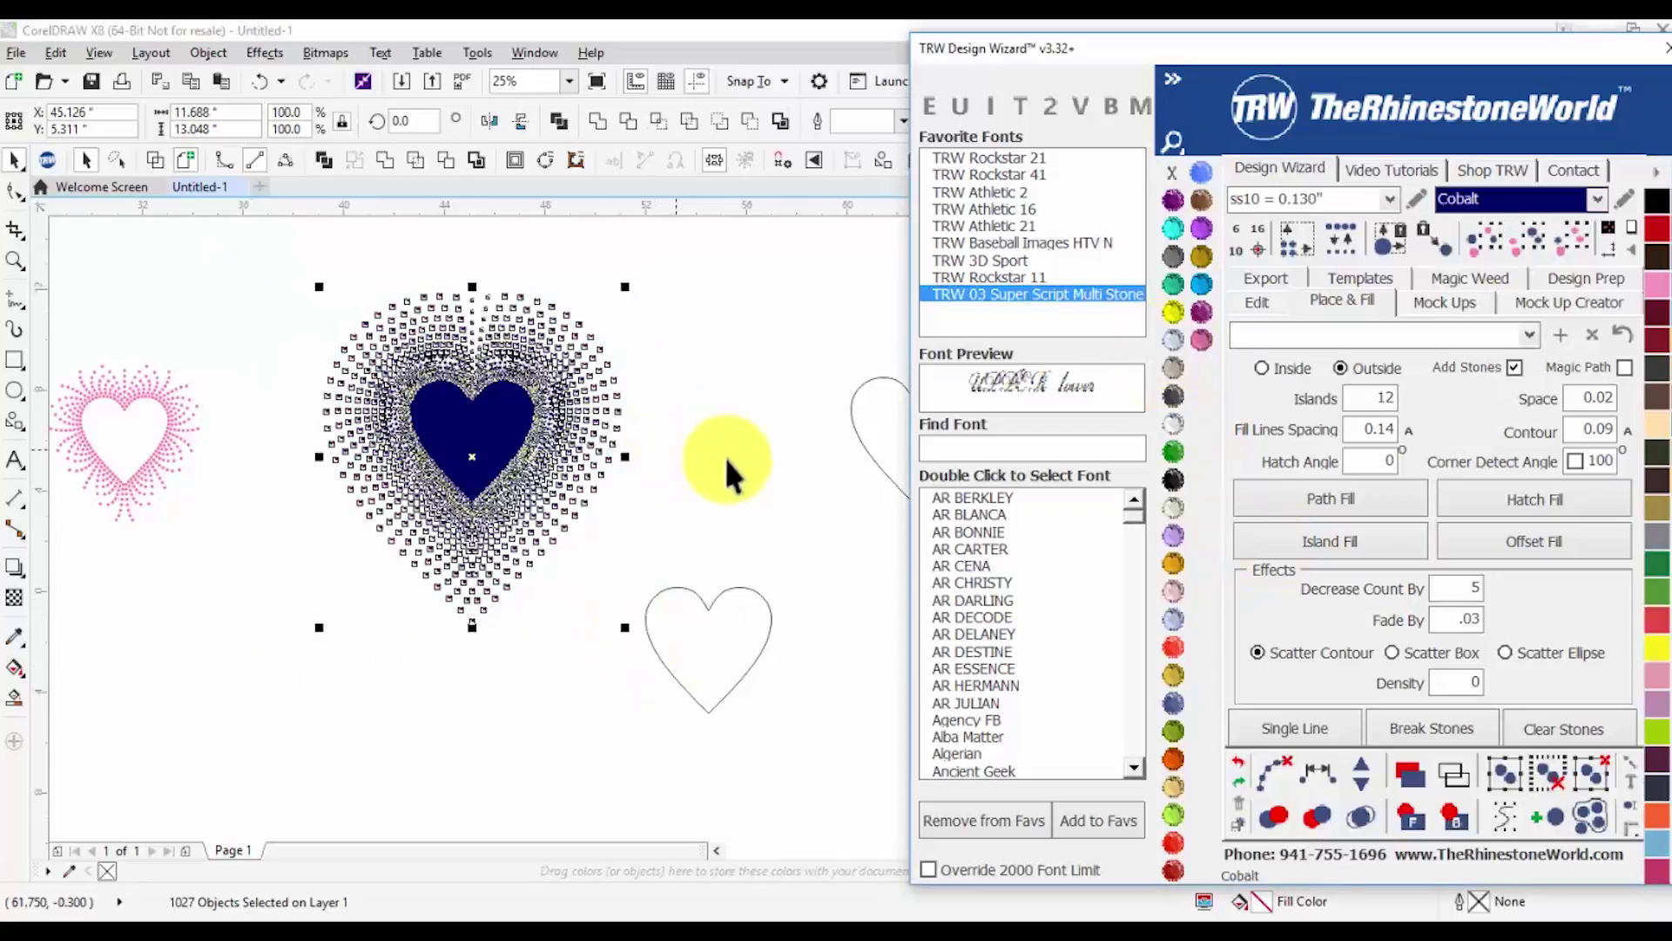
click(466, 442)
key(Delete)
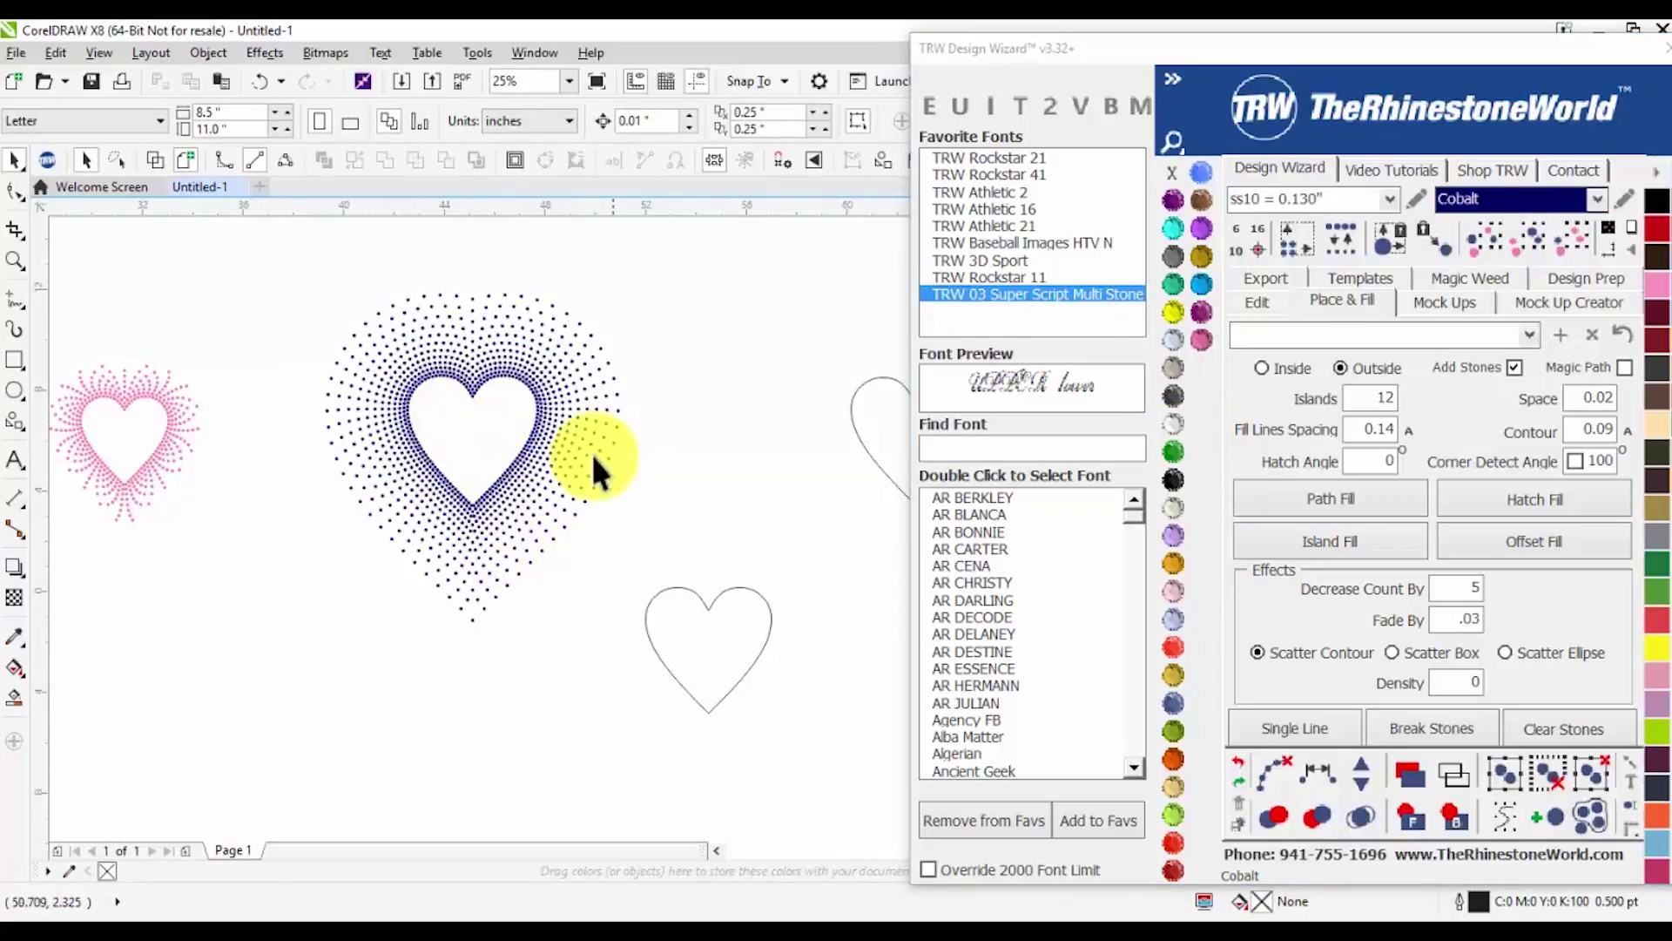
Apply an outside Island Fill to the lower 5-inch heart with 12 islands, a decrease count of 5 and a fade of .01
scroll(598, 368, up, 1)
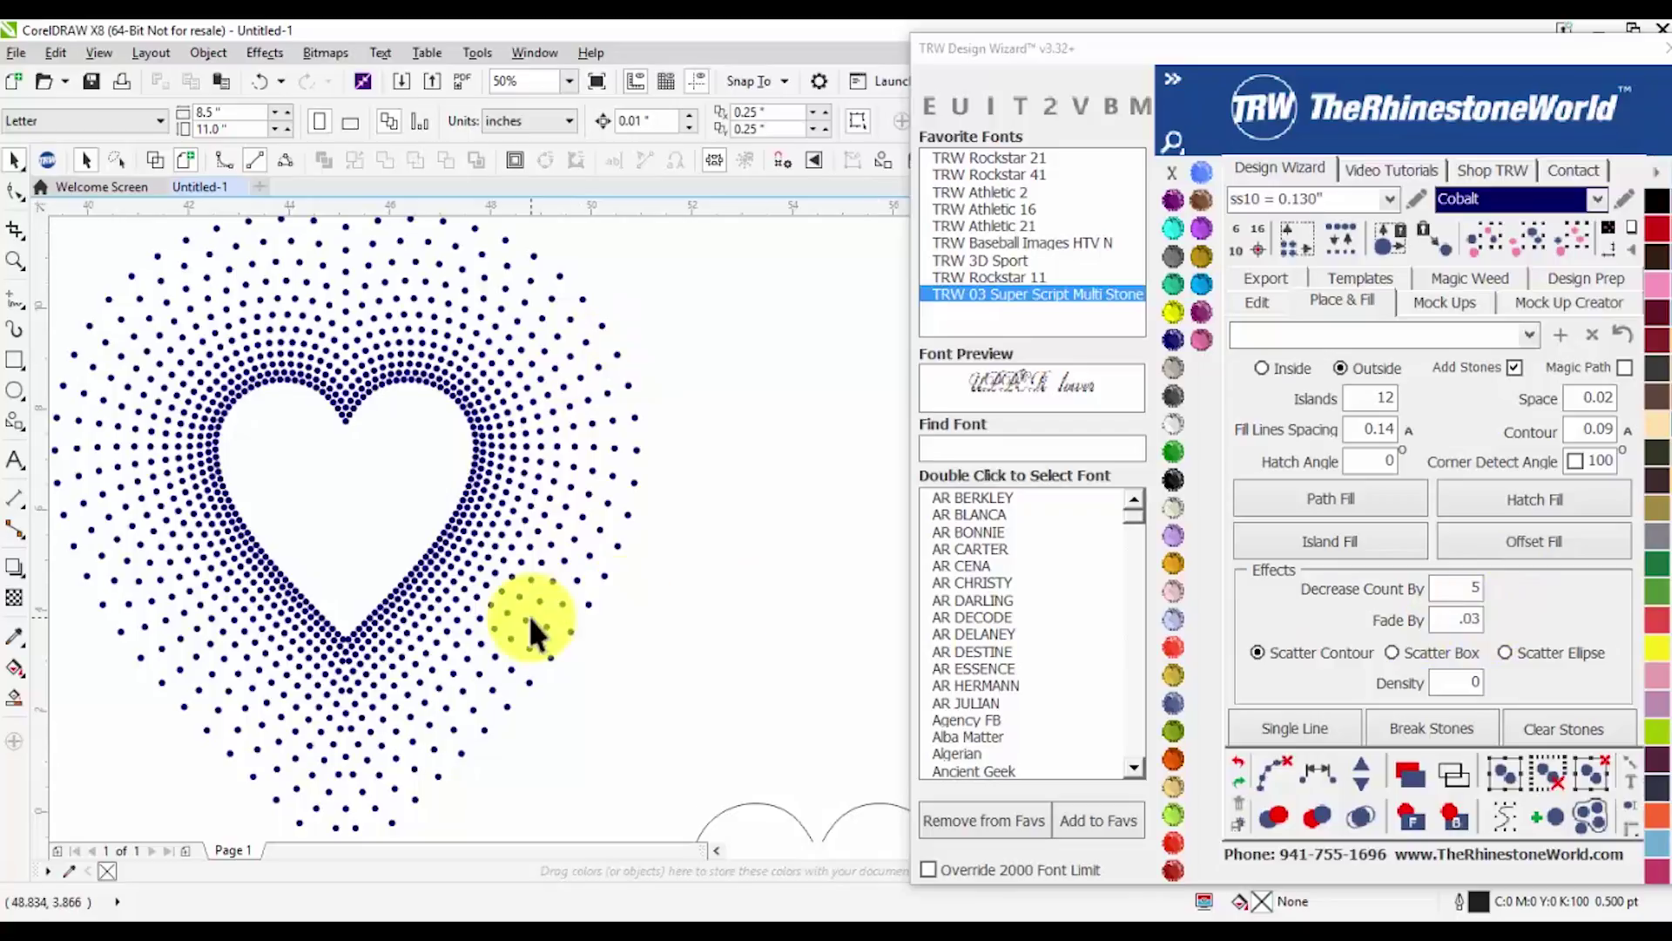
scroll(467, 561, down, 1)
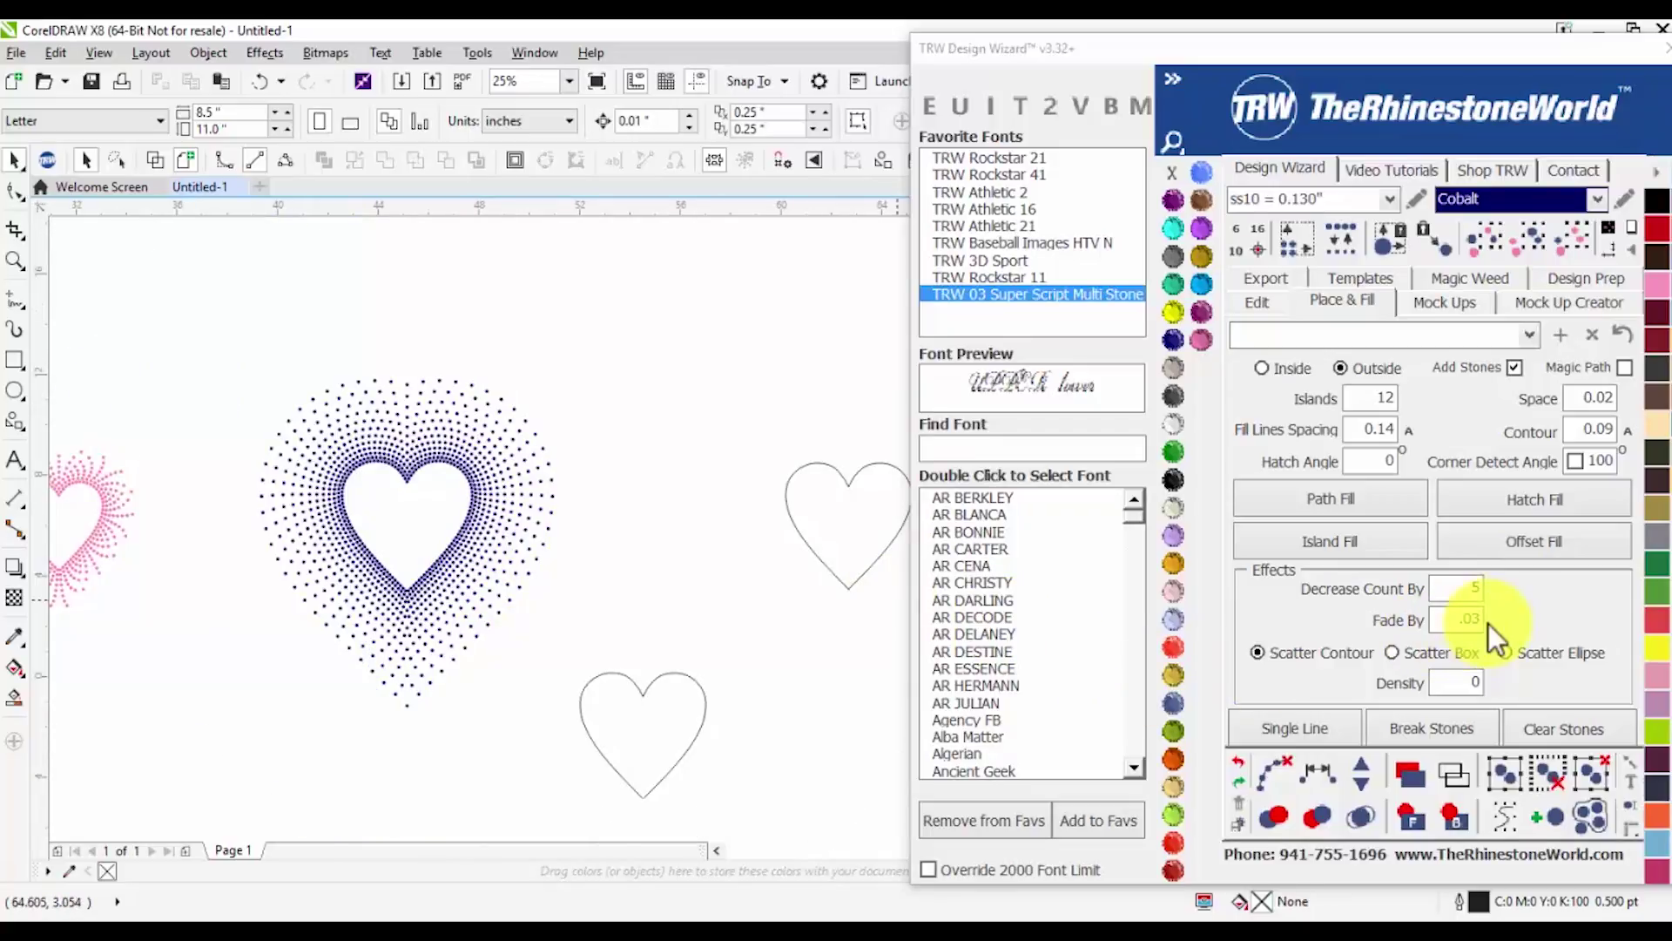
scroll(507, 471, up, 1)
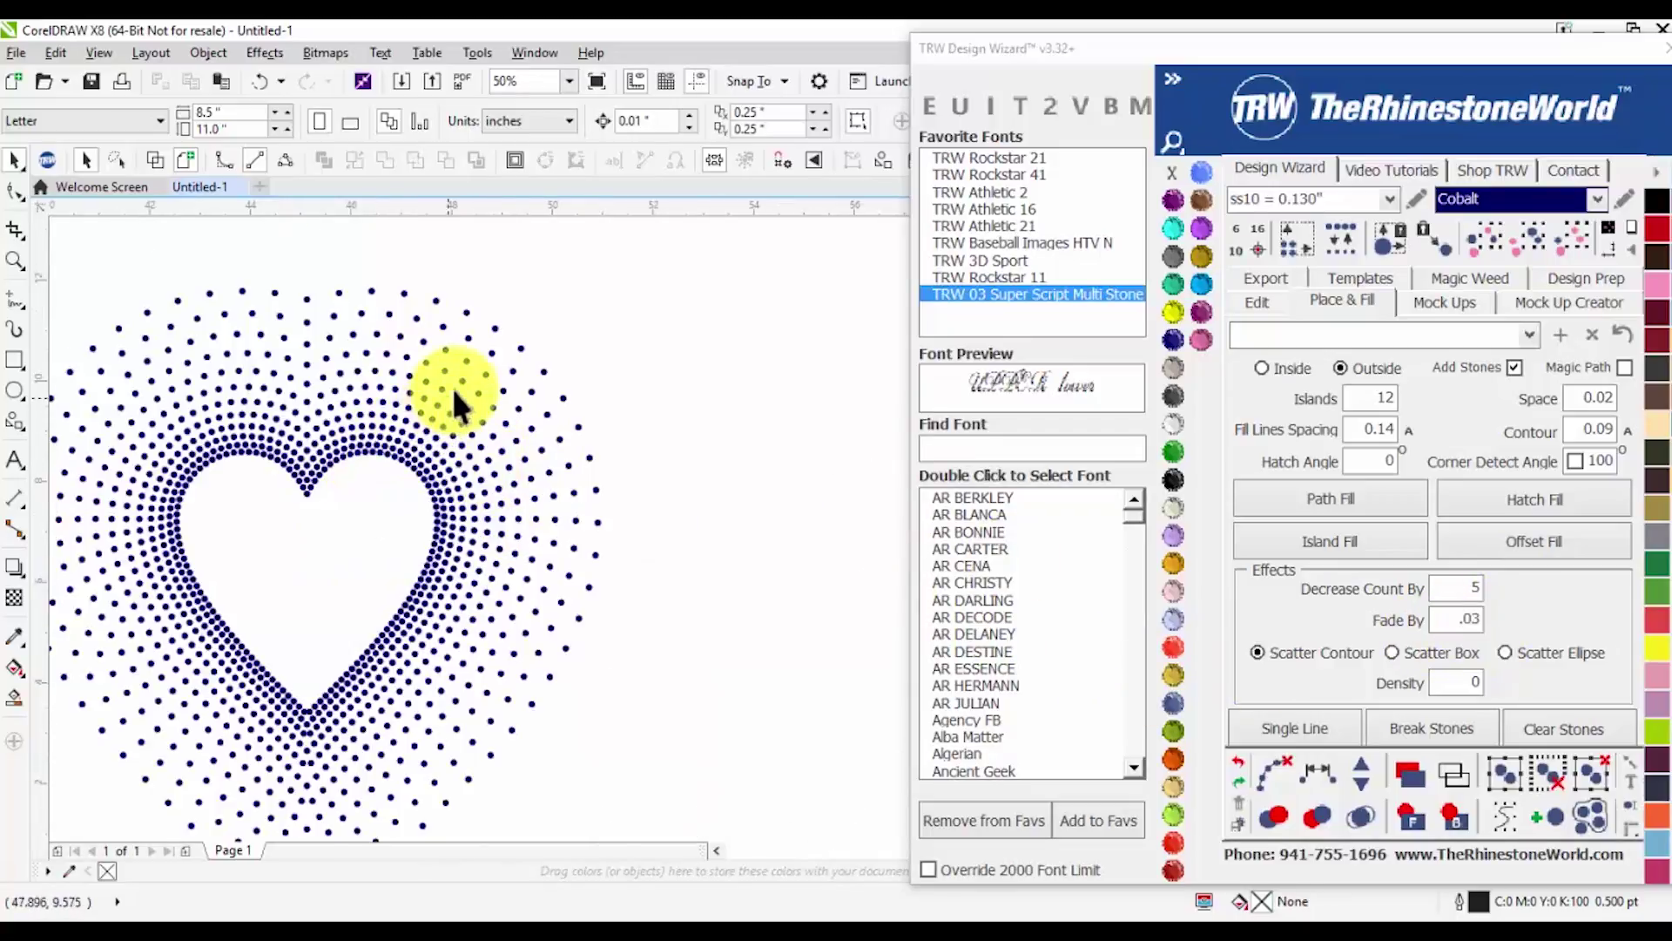
scroll(305, 284, down, 1)
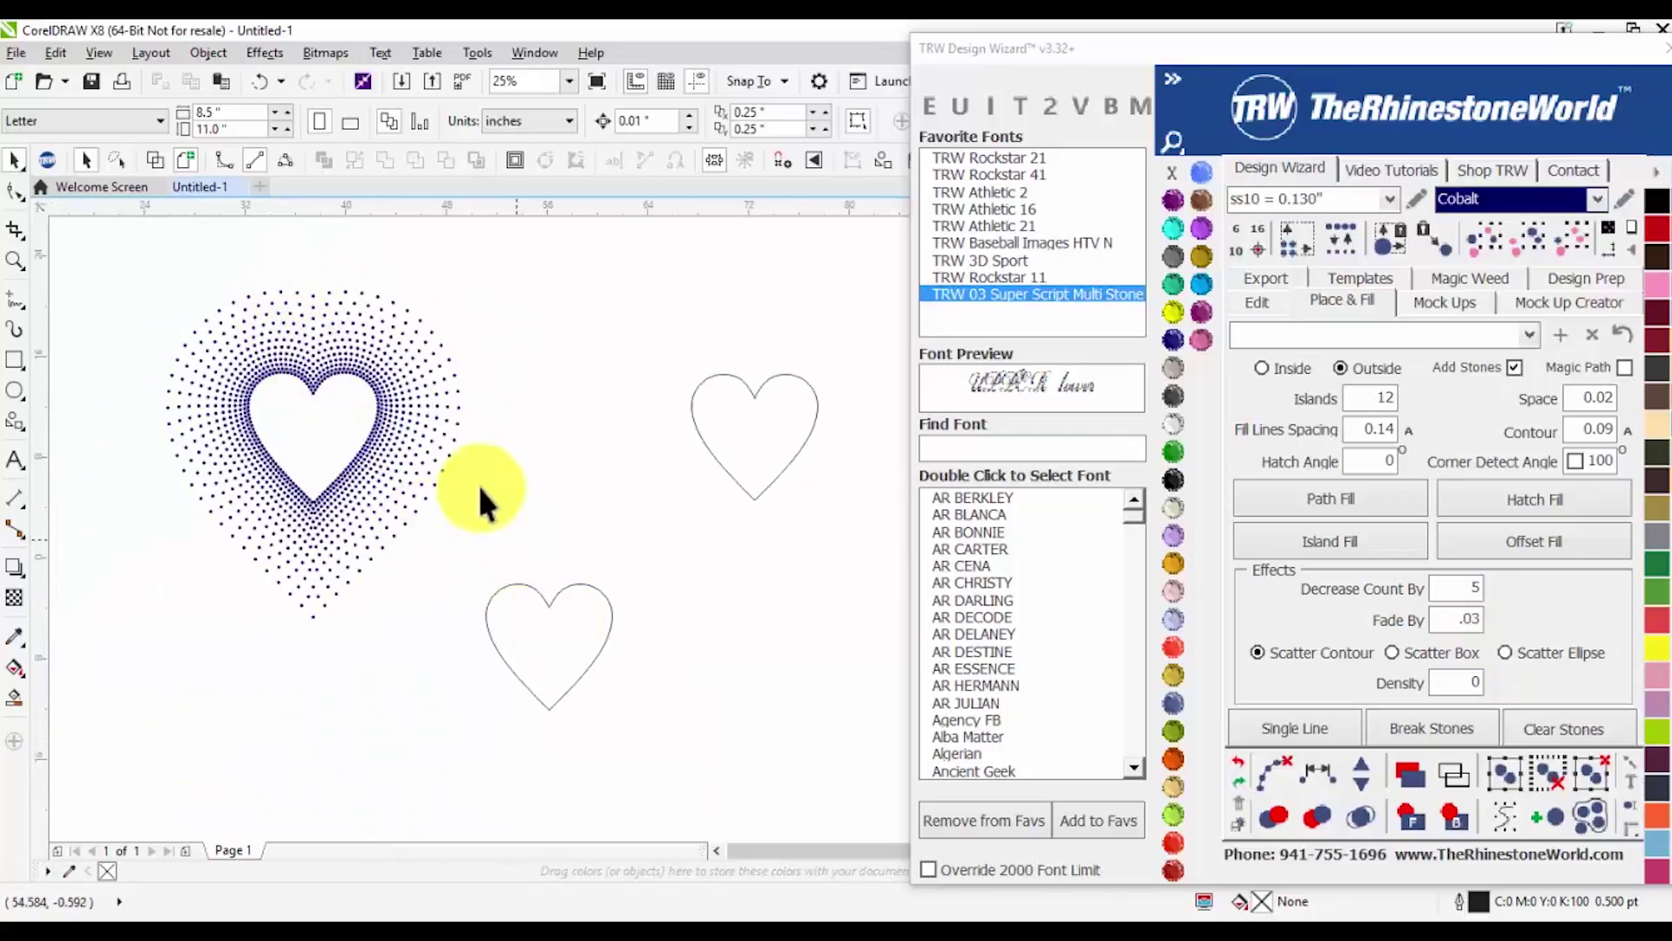
scroll(477, 483, down, 1)
drag(521, 562, 526, 621)
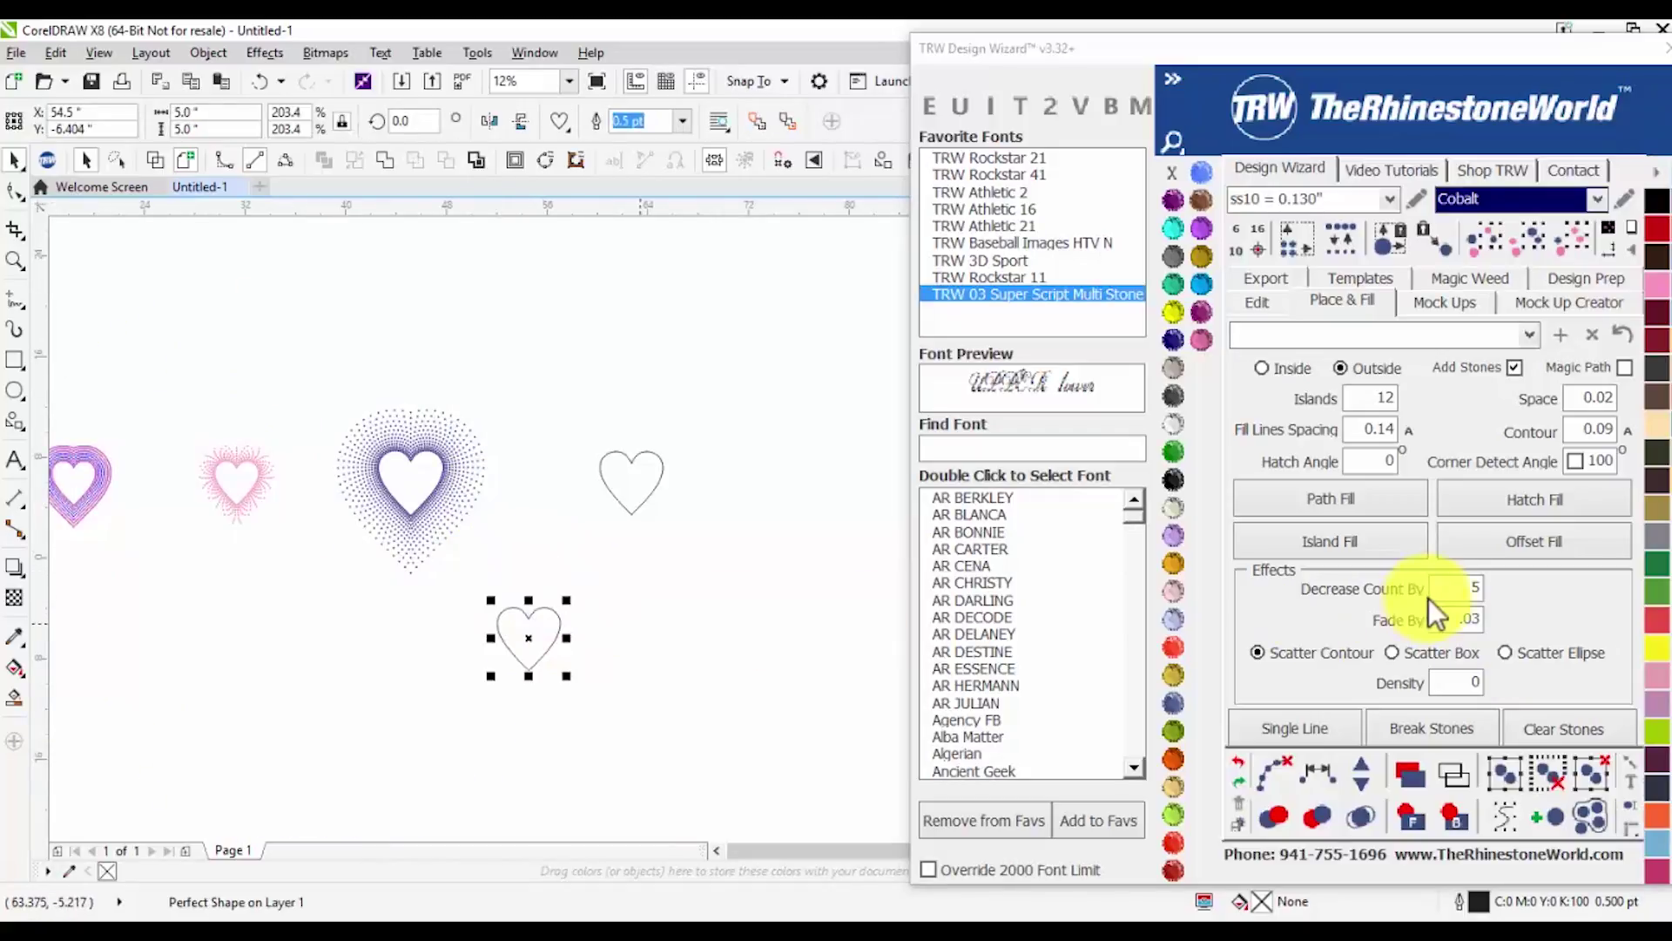
click(1472, 620)
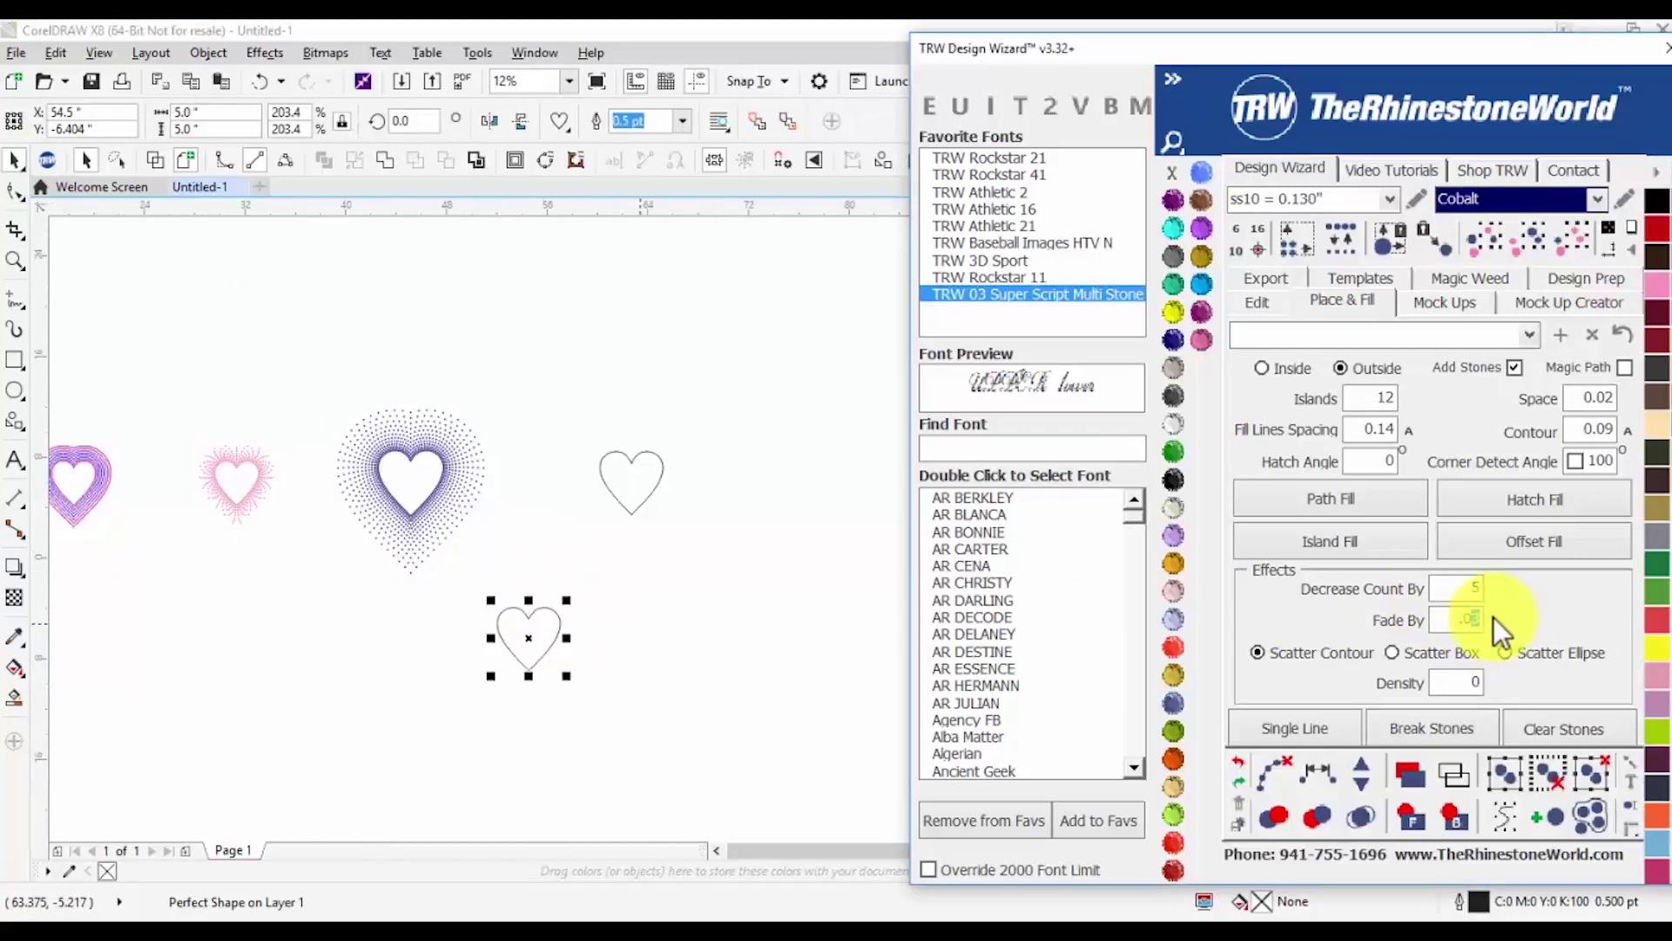
text(.01)
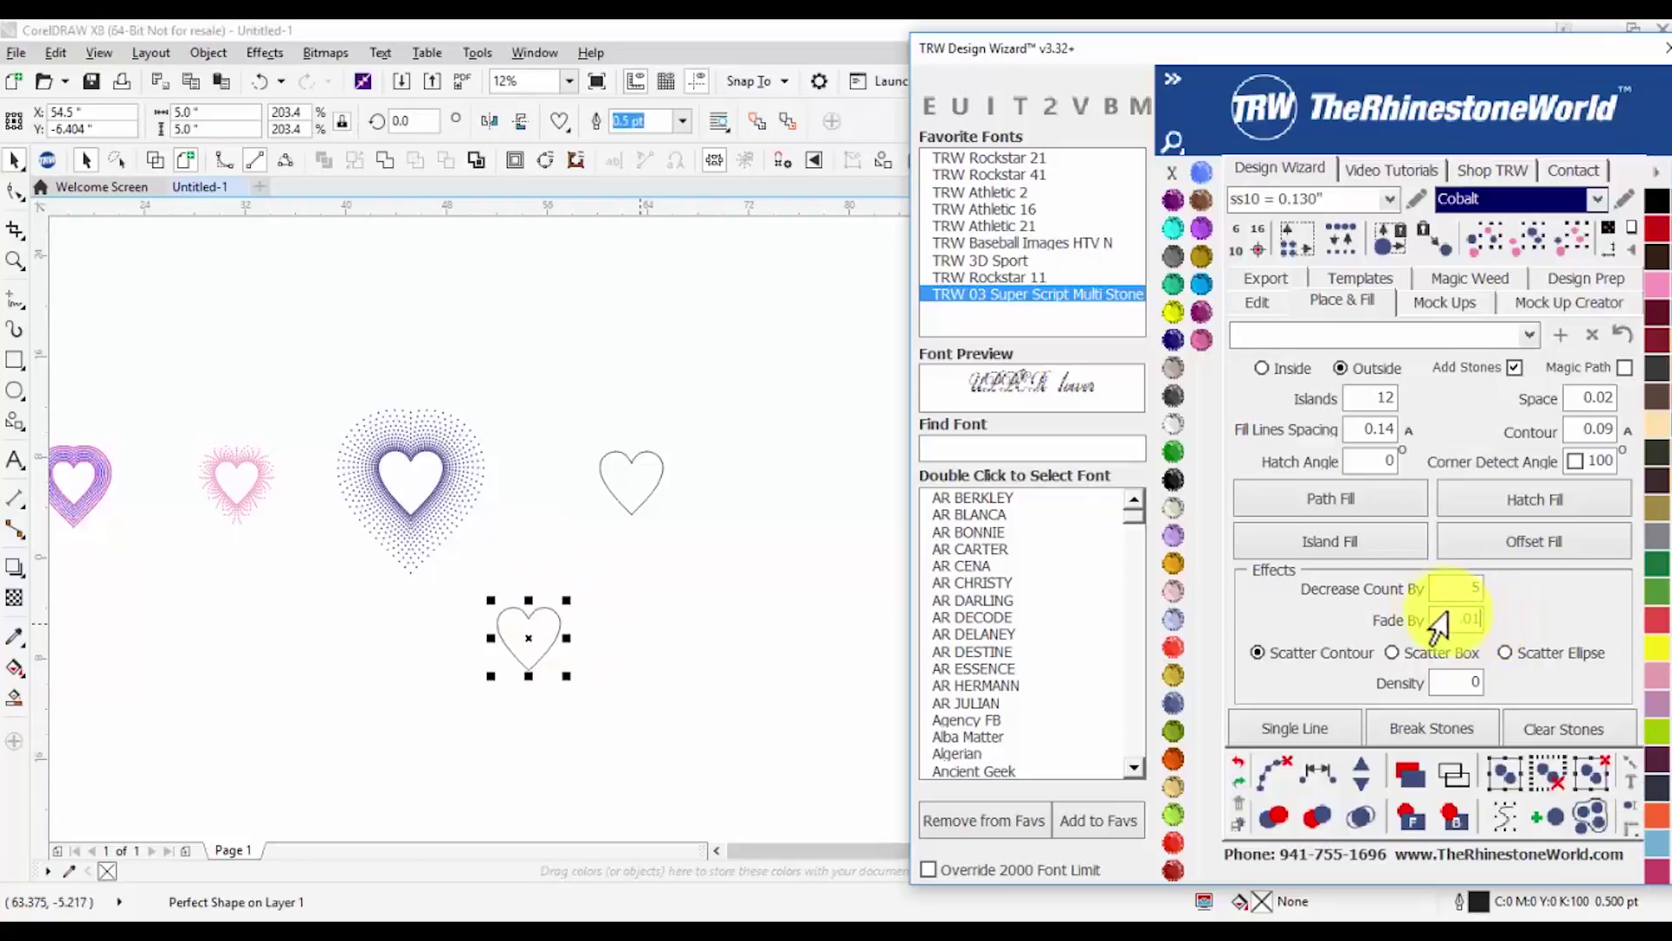
click(1310, 538)
click(667, 661)
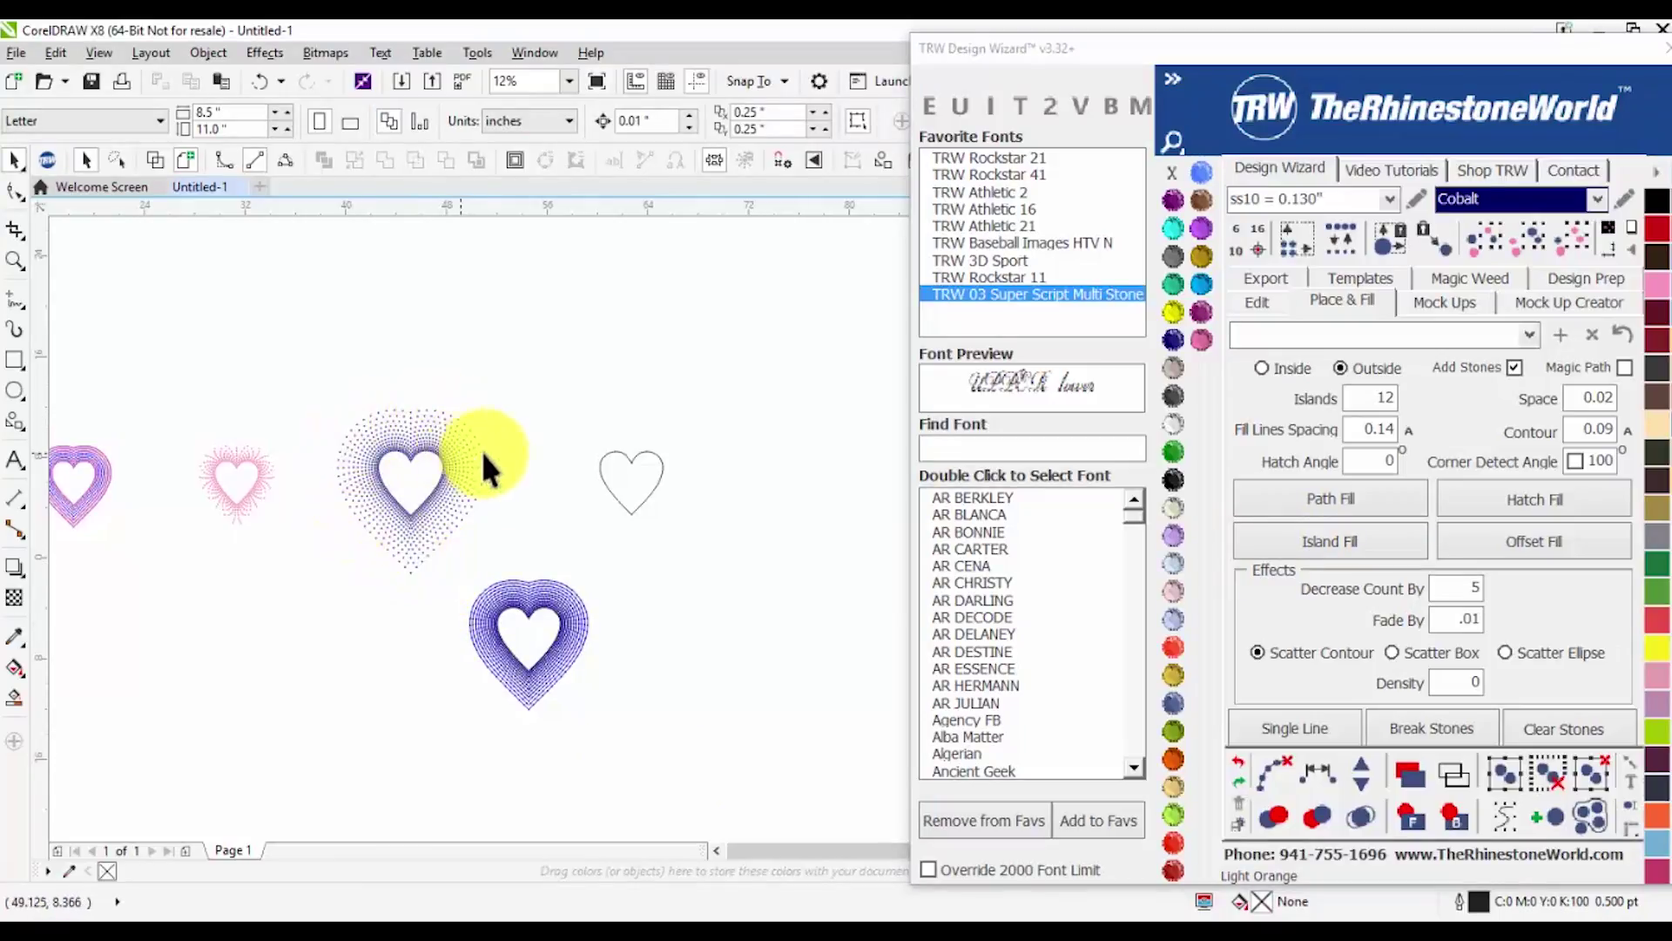
Clear the island path lines from the lower heart's .01-fade fill
drag(439, 562, 657, 735)
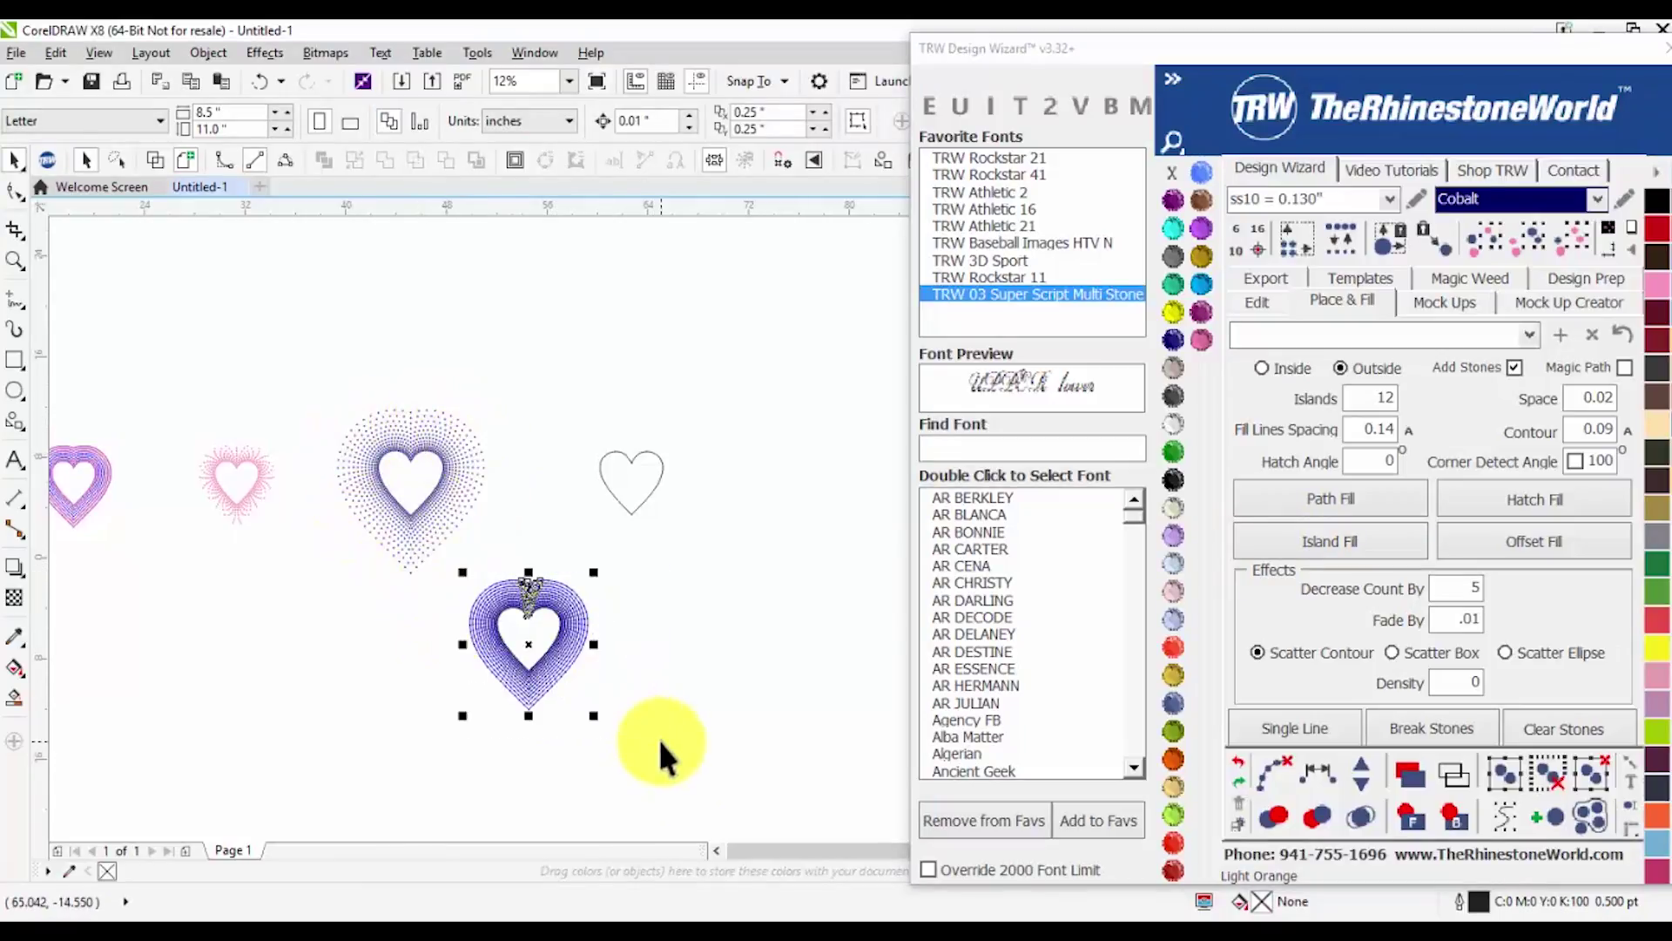
click(1296, 765)
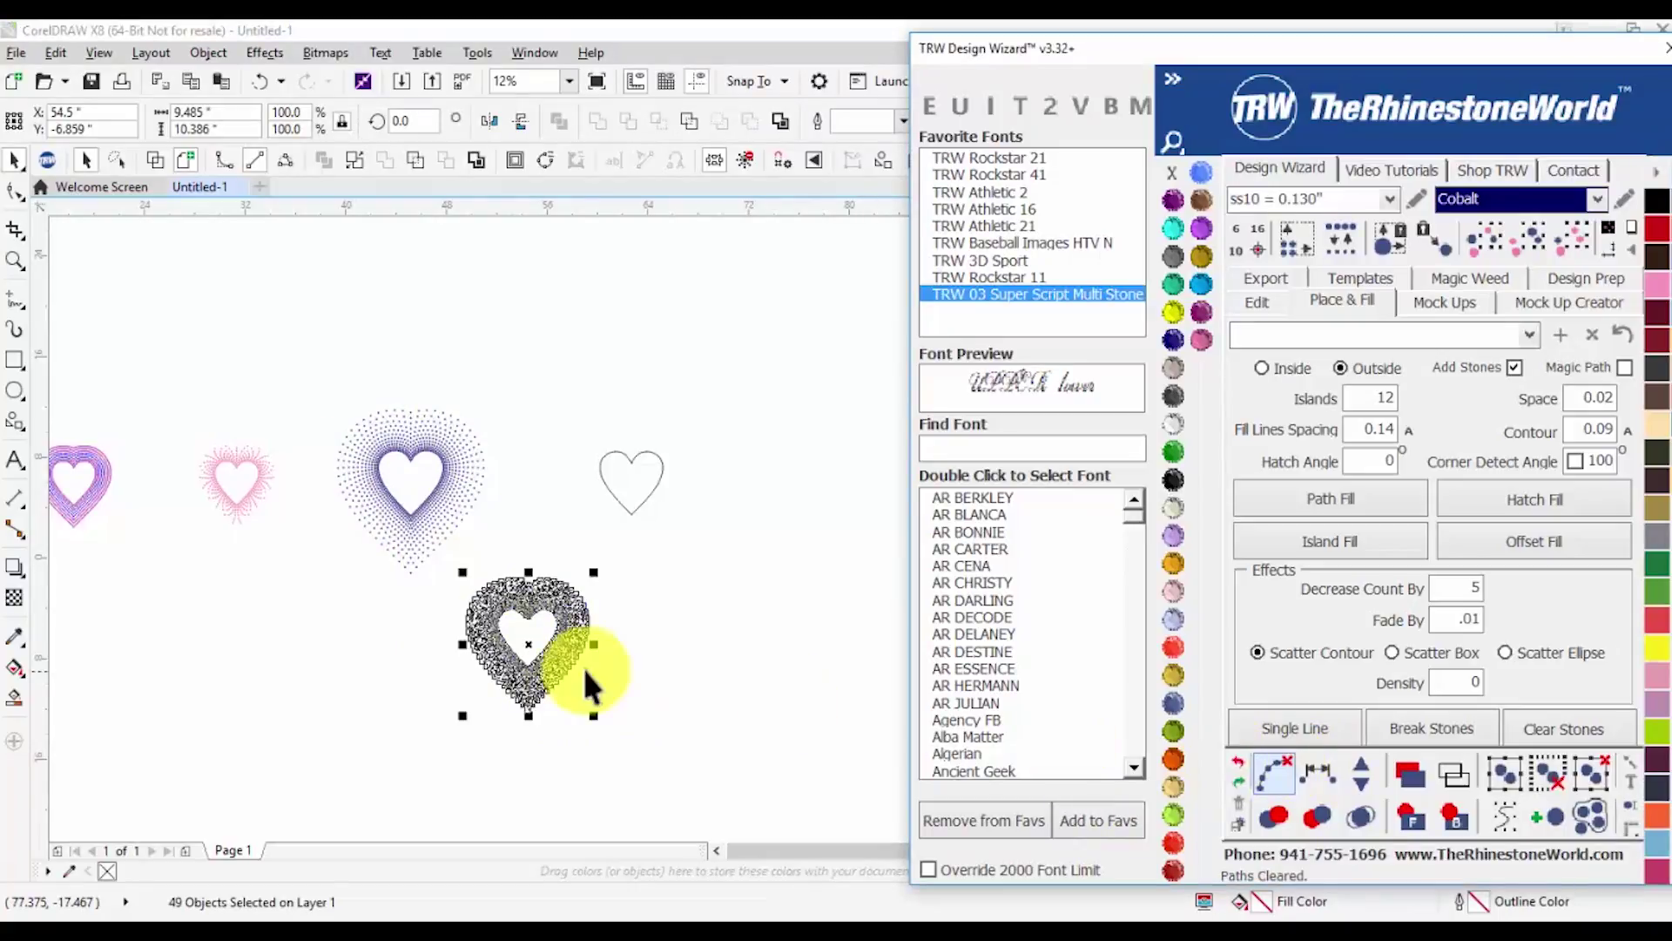
scroll(531, 702, up, 2)
scroll(531, 702, up, 1)
scroll(549, 681, down, 1)
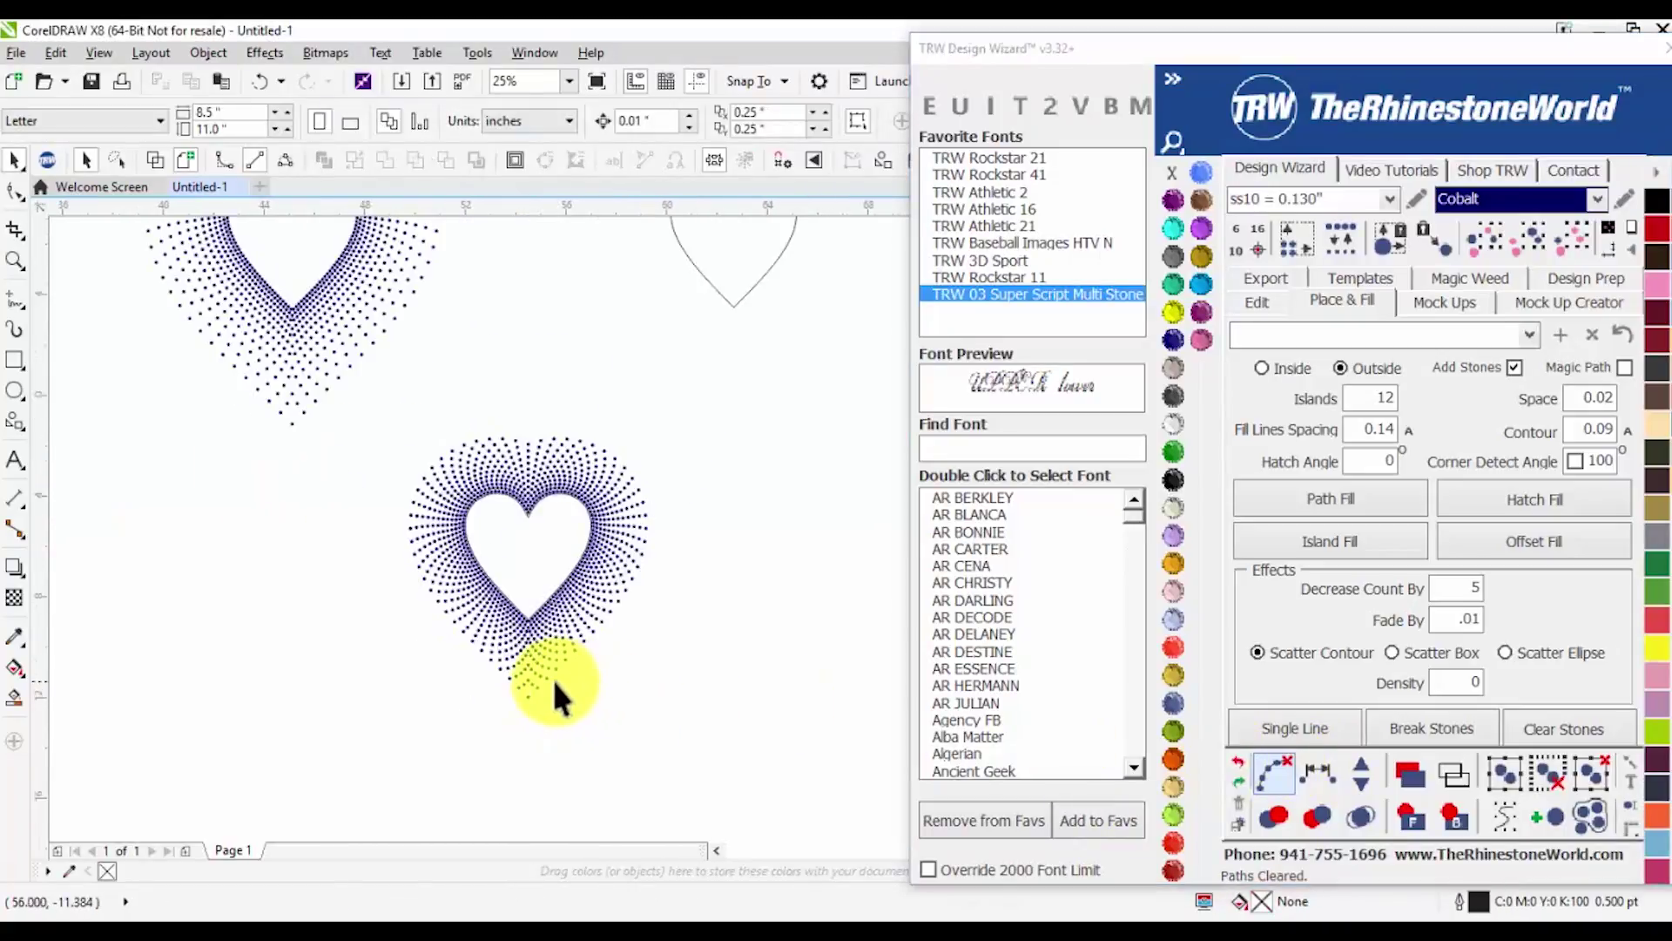
Compare the stone spread of the lower .01-fade heart with that of the .03-fade heart above it
scroll(545, 668, down, 2)
scroll(539, 646, up, 2)
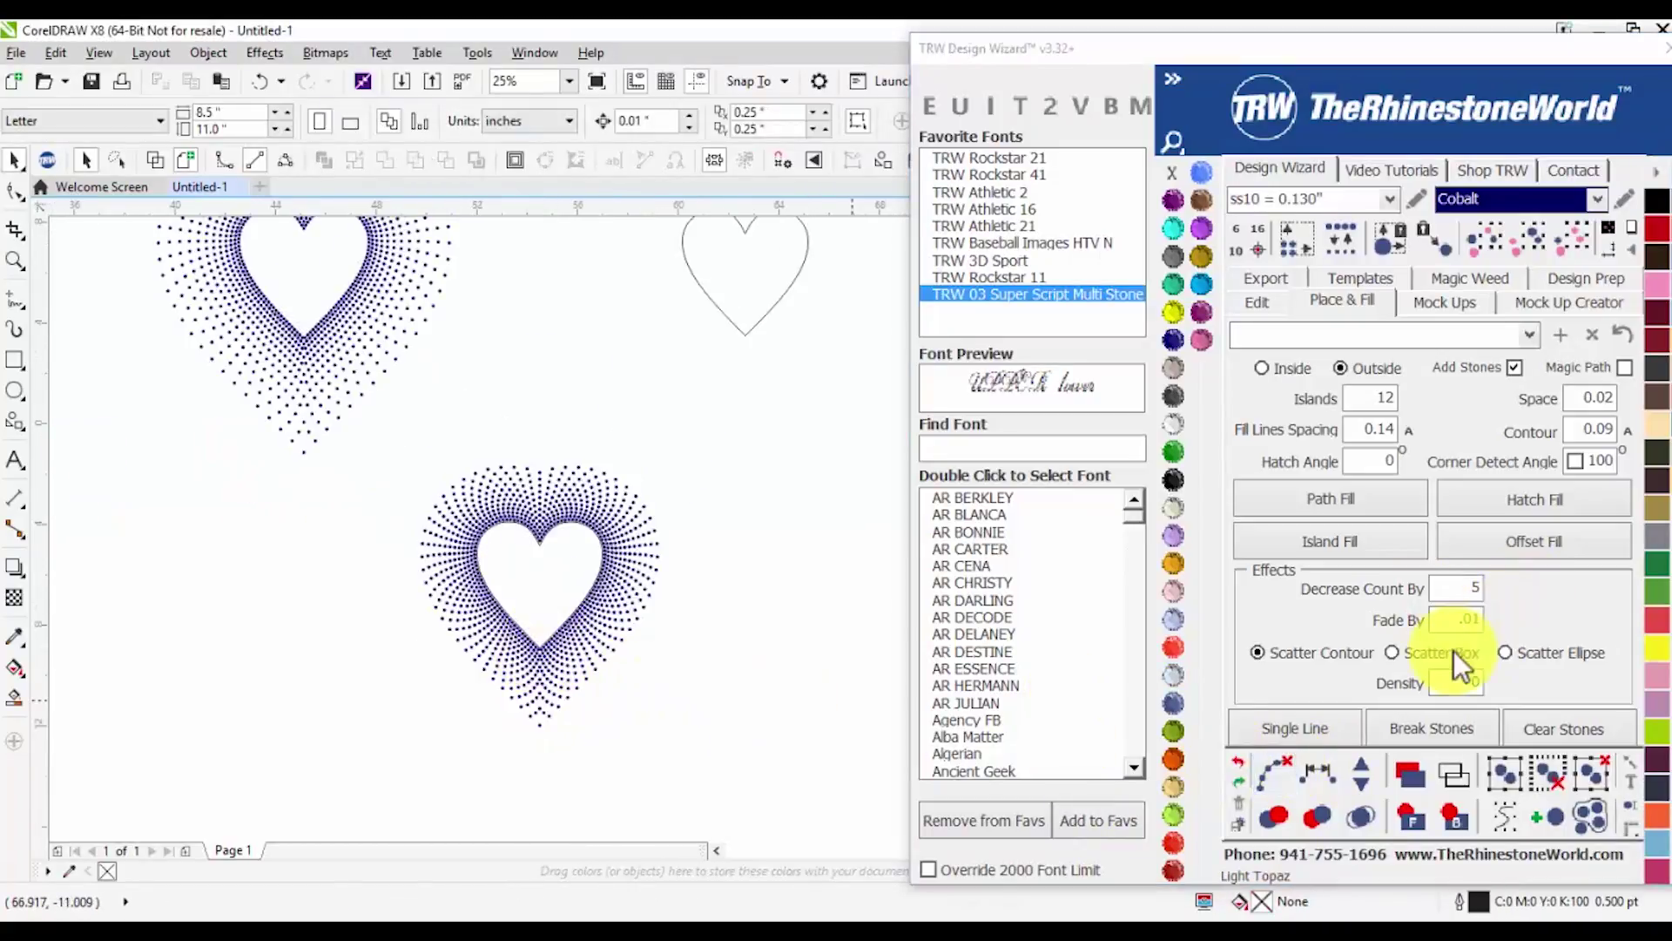
scroll(676, 592, down, 2)
scroll(711, 586, up, 2)
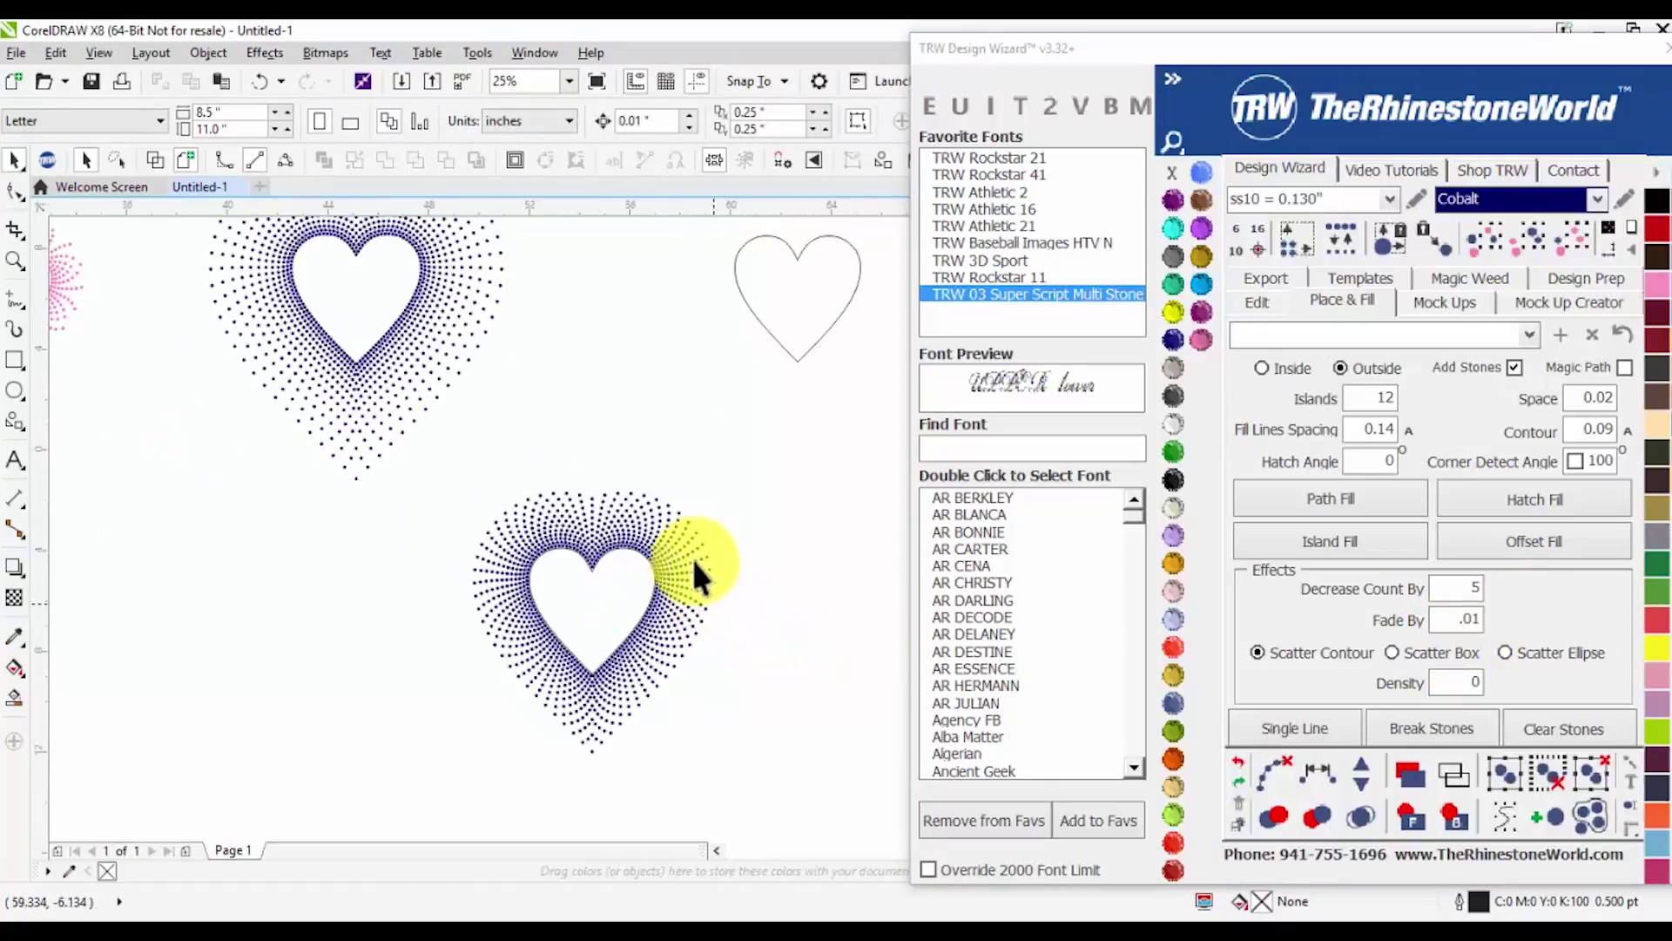
scroll(688, 588, down, 2)
scroll(684, 588, up, 2)
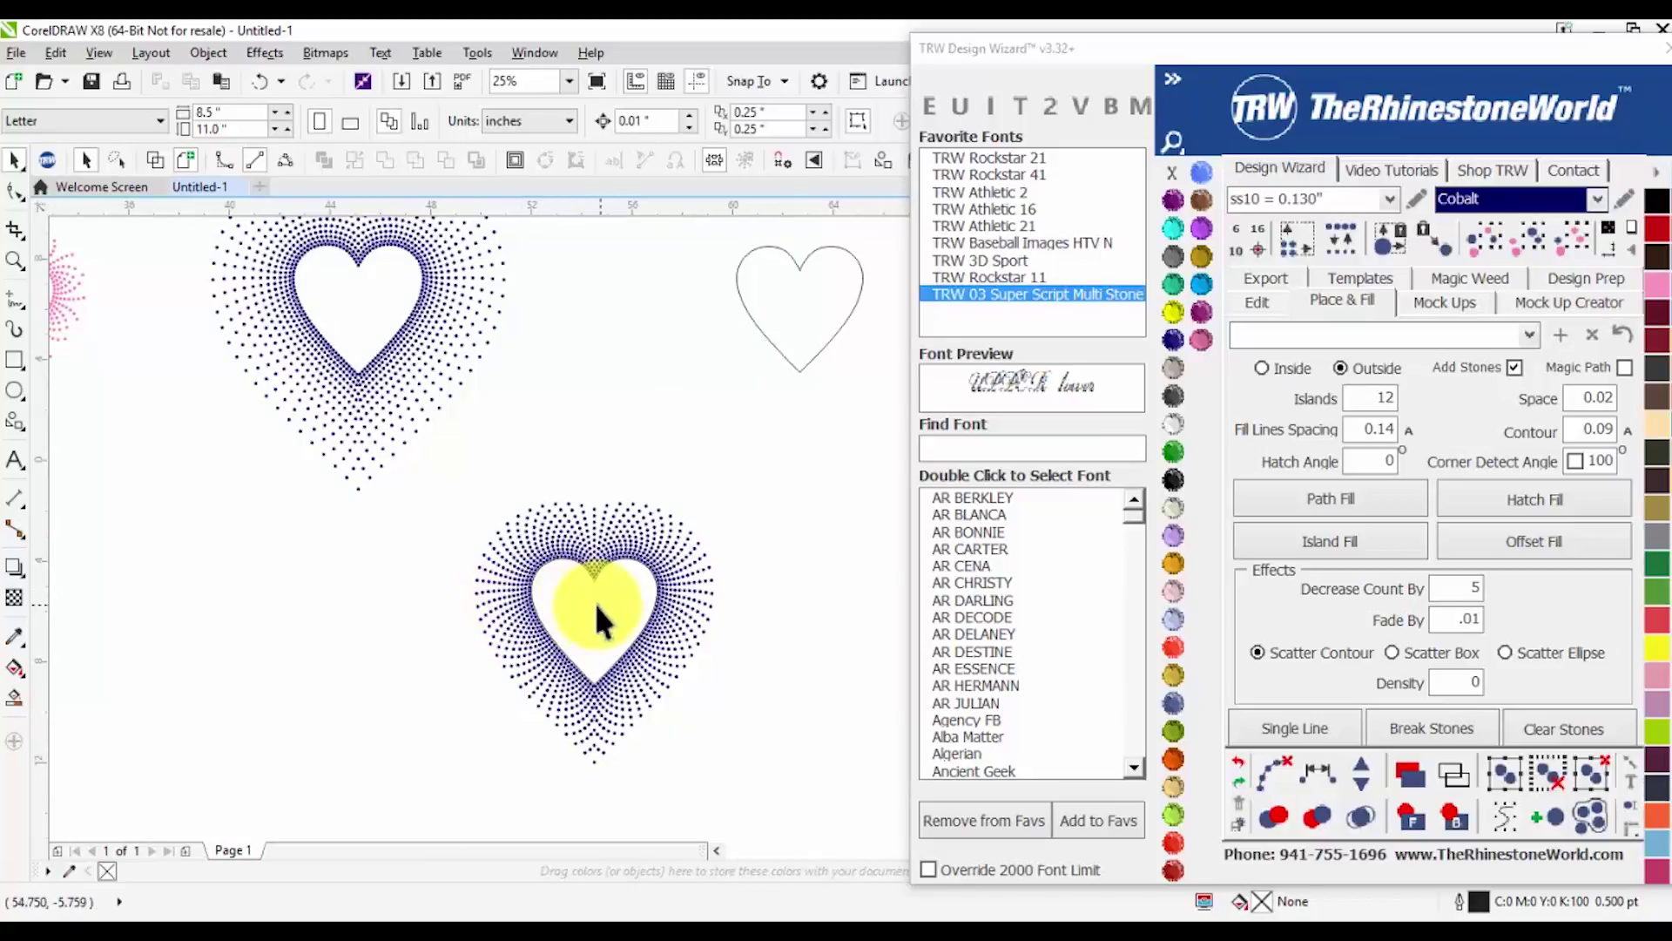
scroll(566, 593, down, 2)
scroll(672, 458, up, 2)
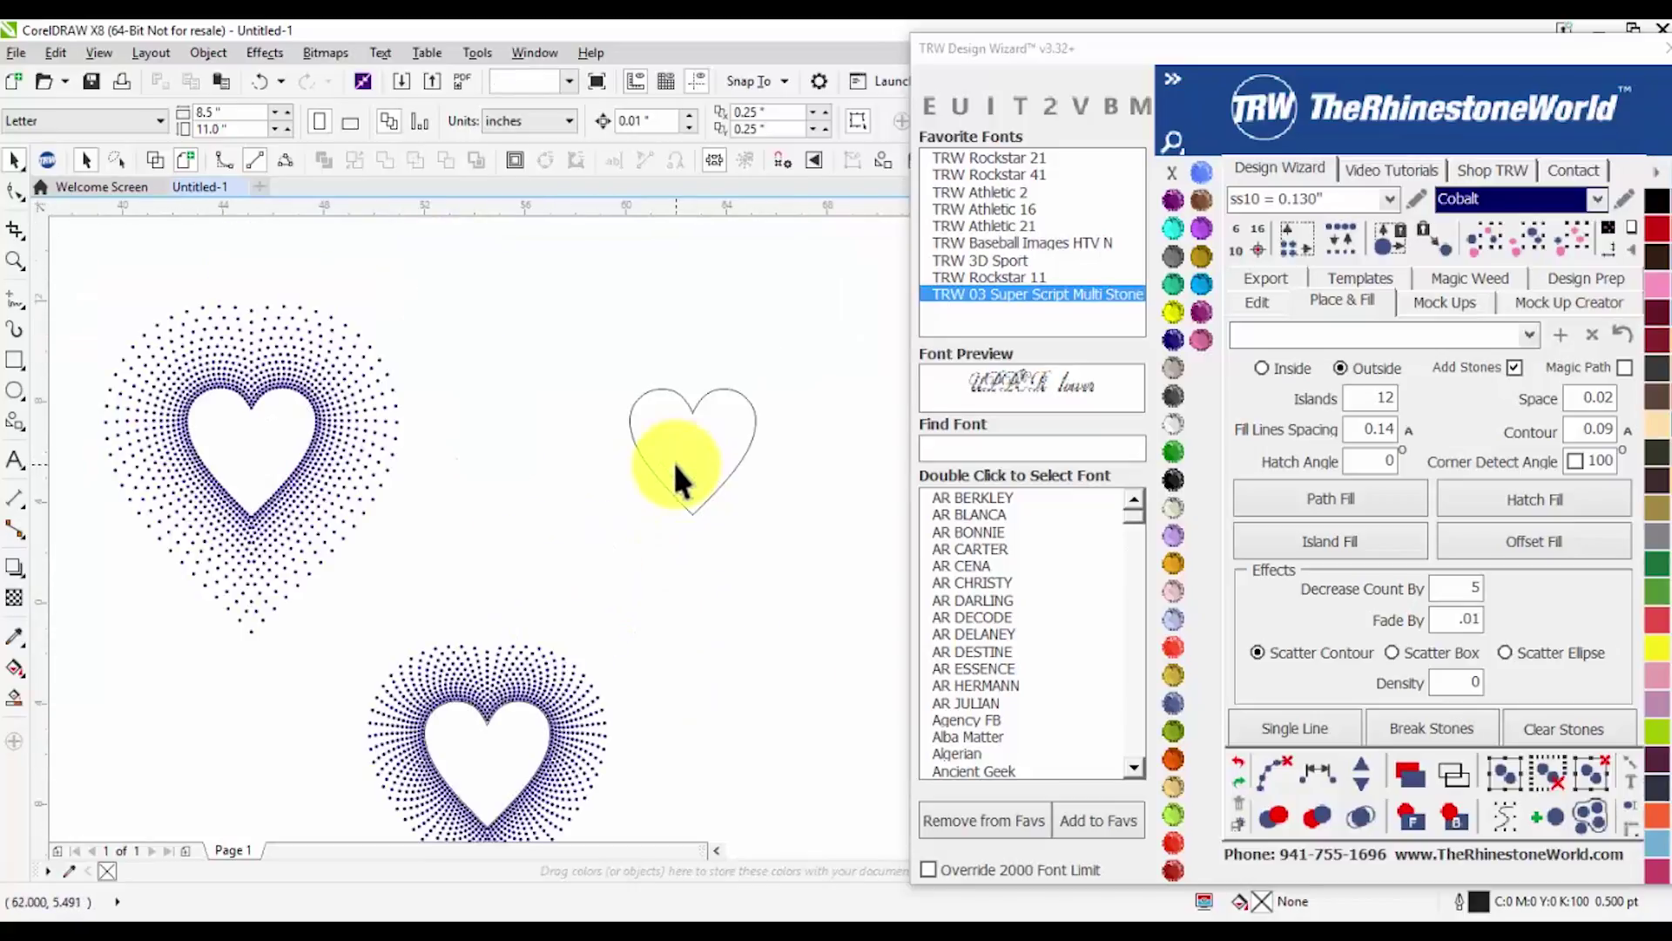
Undo the clearing of the lower heart's island path lines
click(676, 477)
click(586, 549)
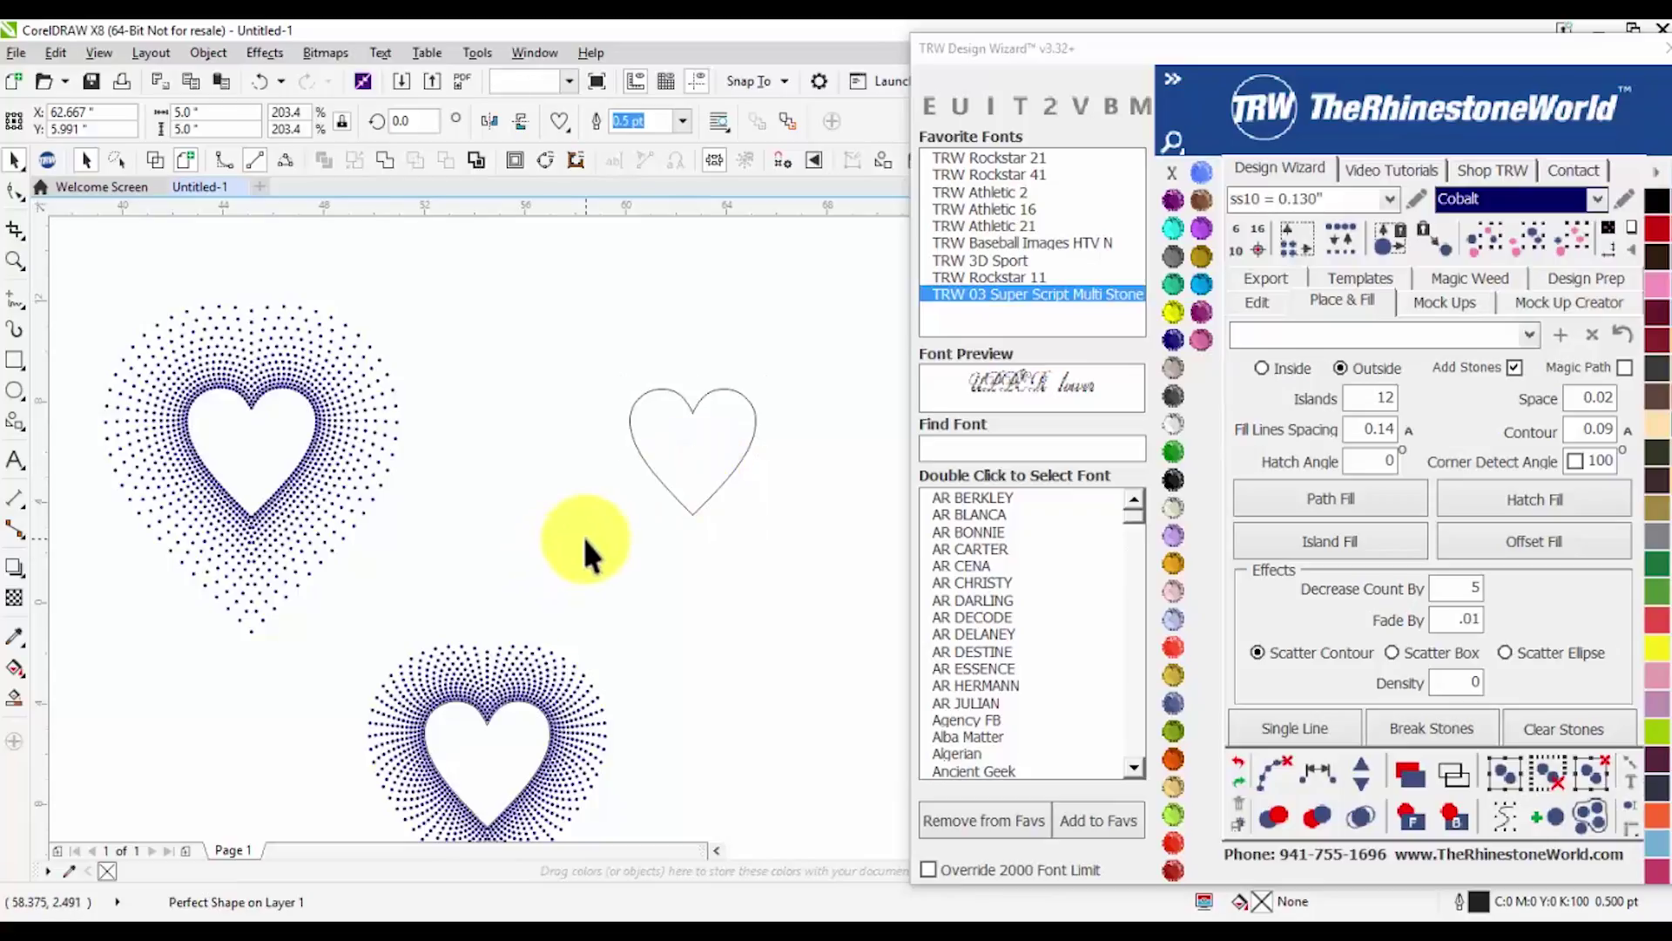
scroll(540, 573, down, 2)
click(653, 672)
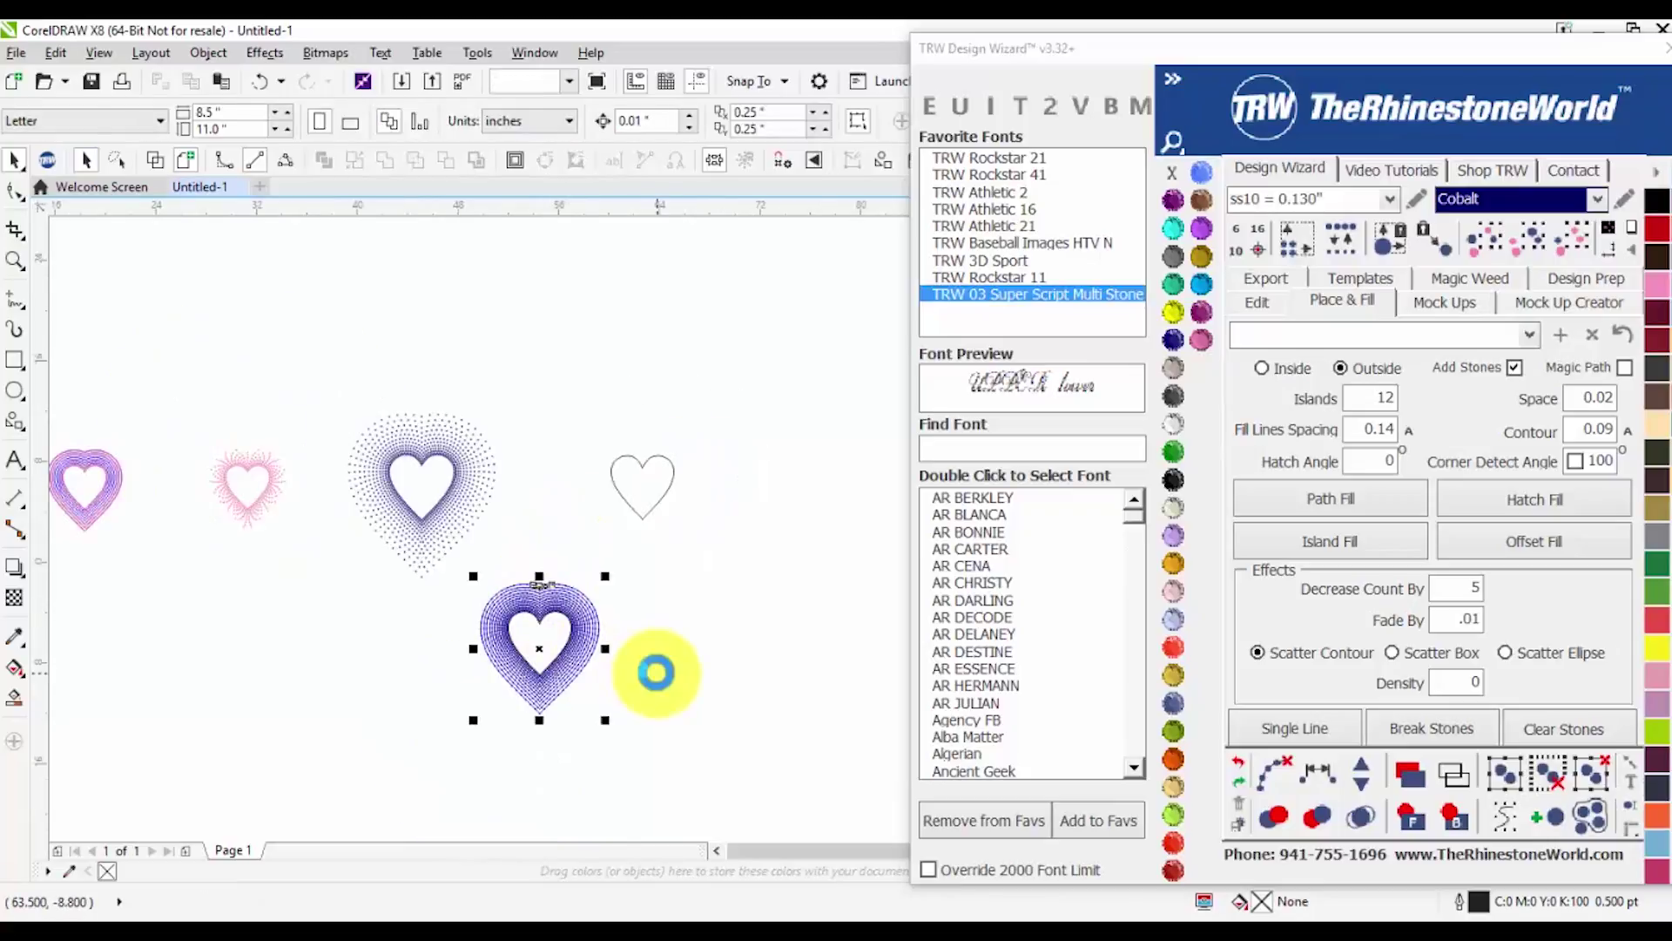
click(567, 682)
Reduce the stone count of the lower heart's innermost island row by one to center a stone at the bottom point
scroll(572, 671, up, 2)
scroll(695, 540, down, 1)
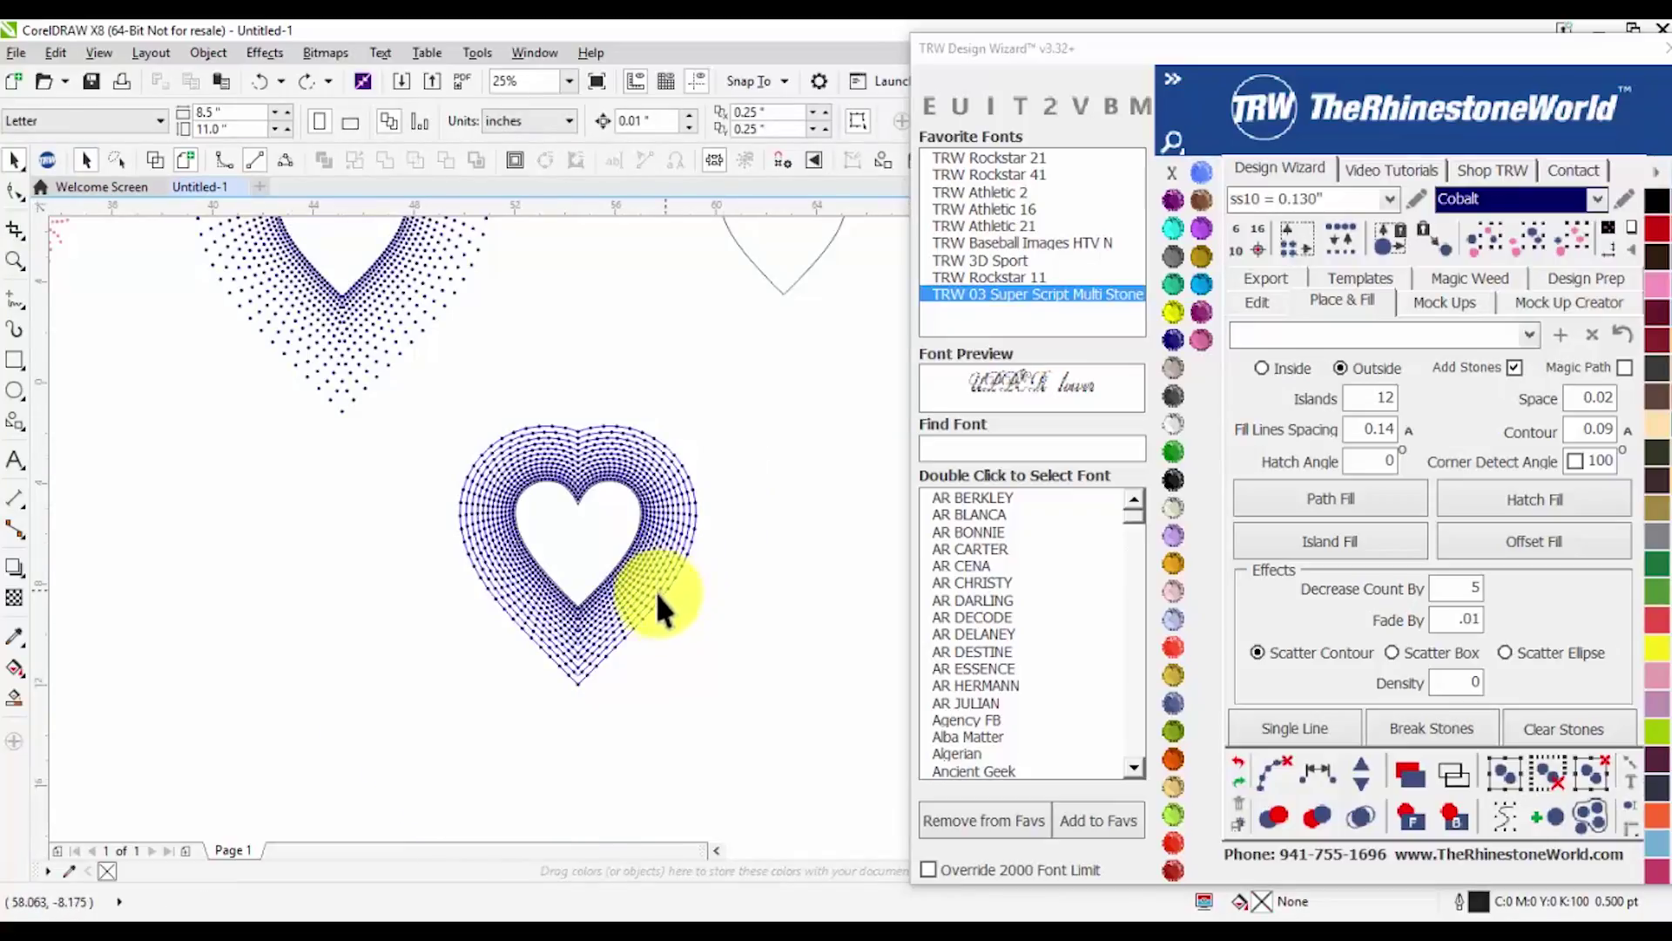
scroll(566, 650, up, 3)
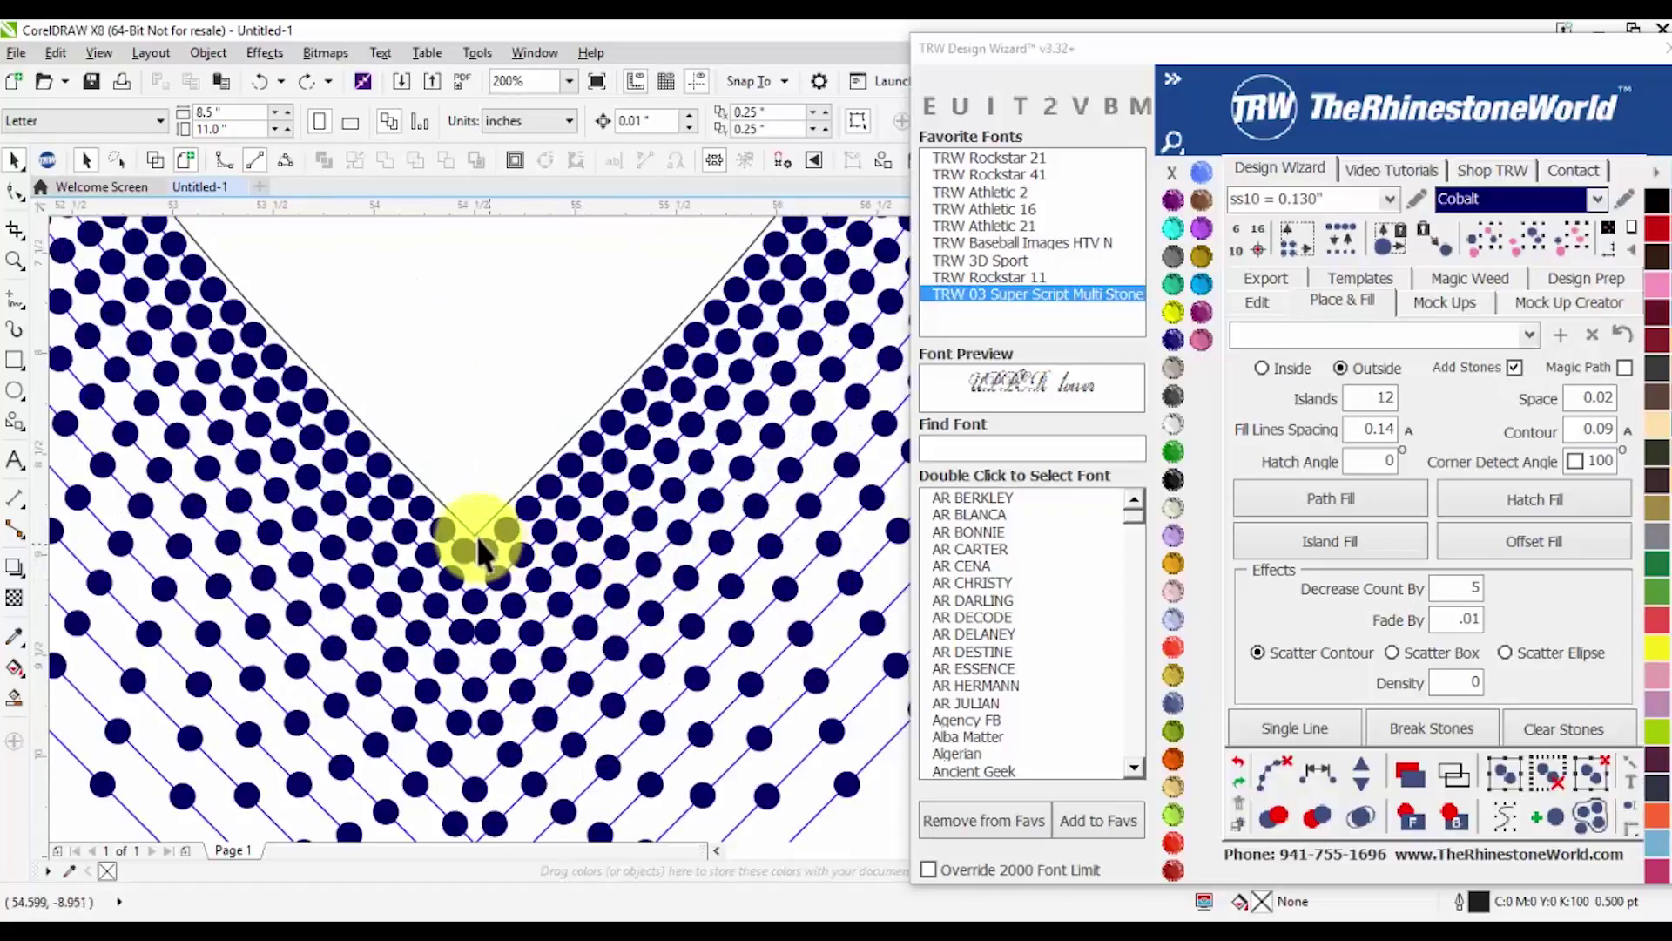
scroll(480, 551, down, 1)
scroll(480, 552, down, 1)
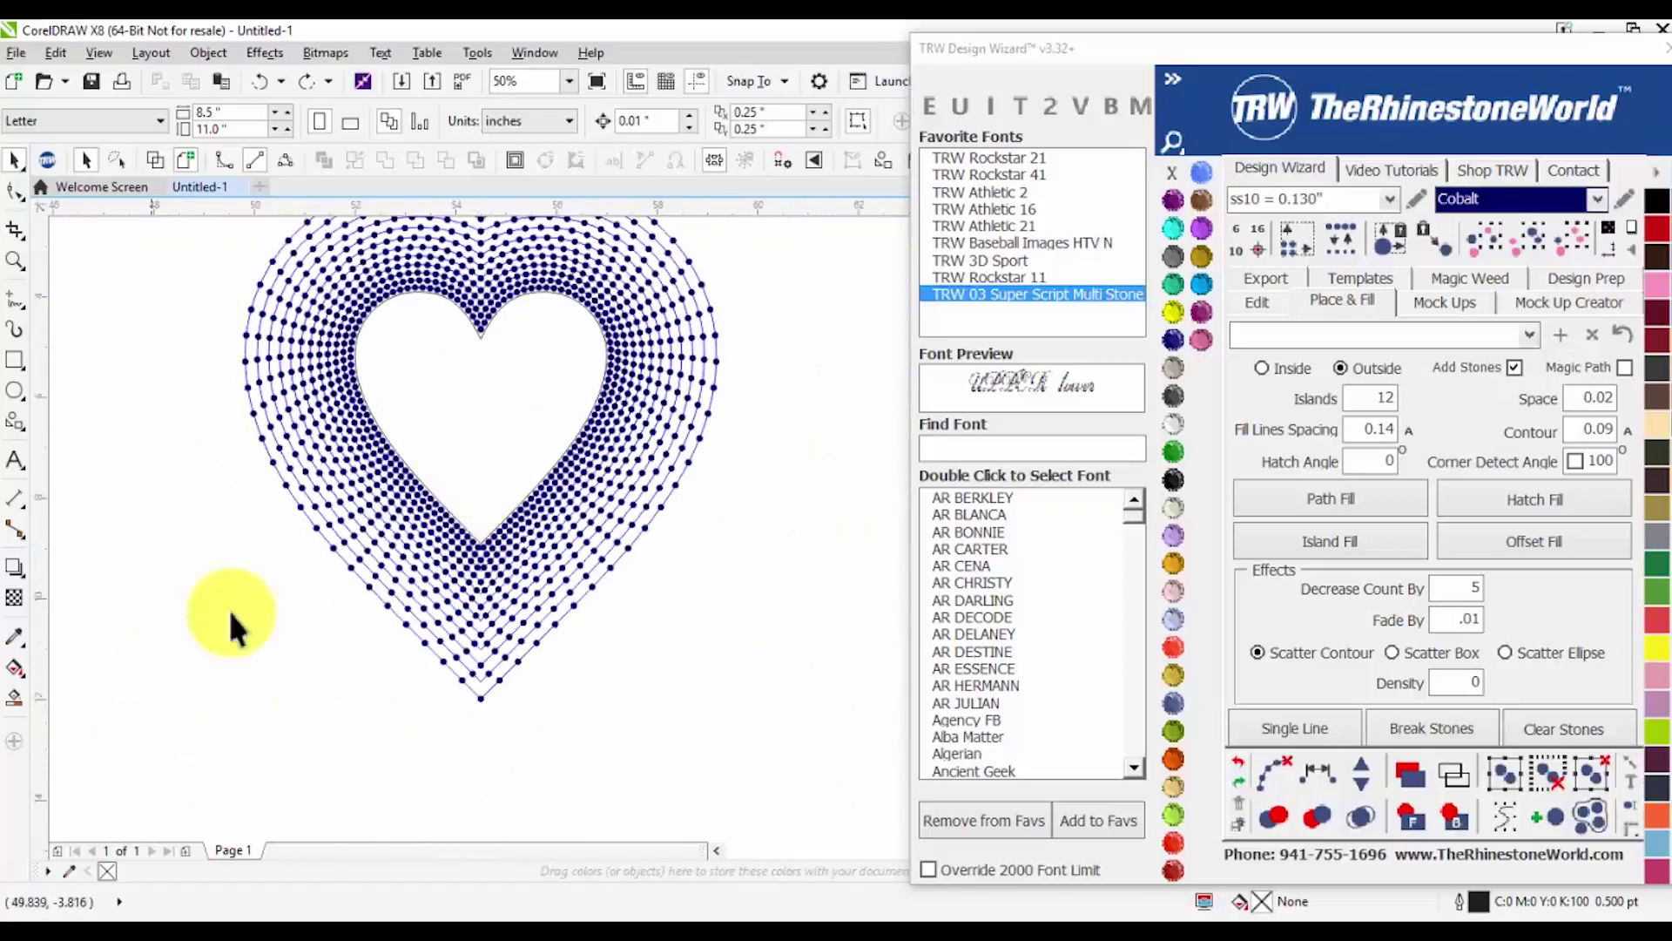
scroll(461, 552, up, 2)
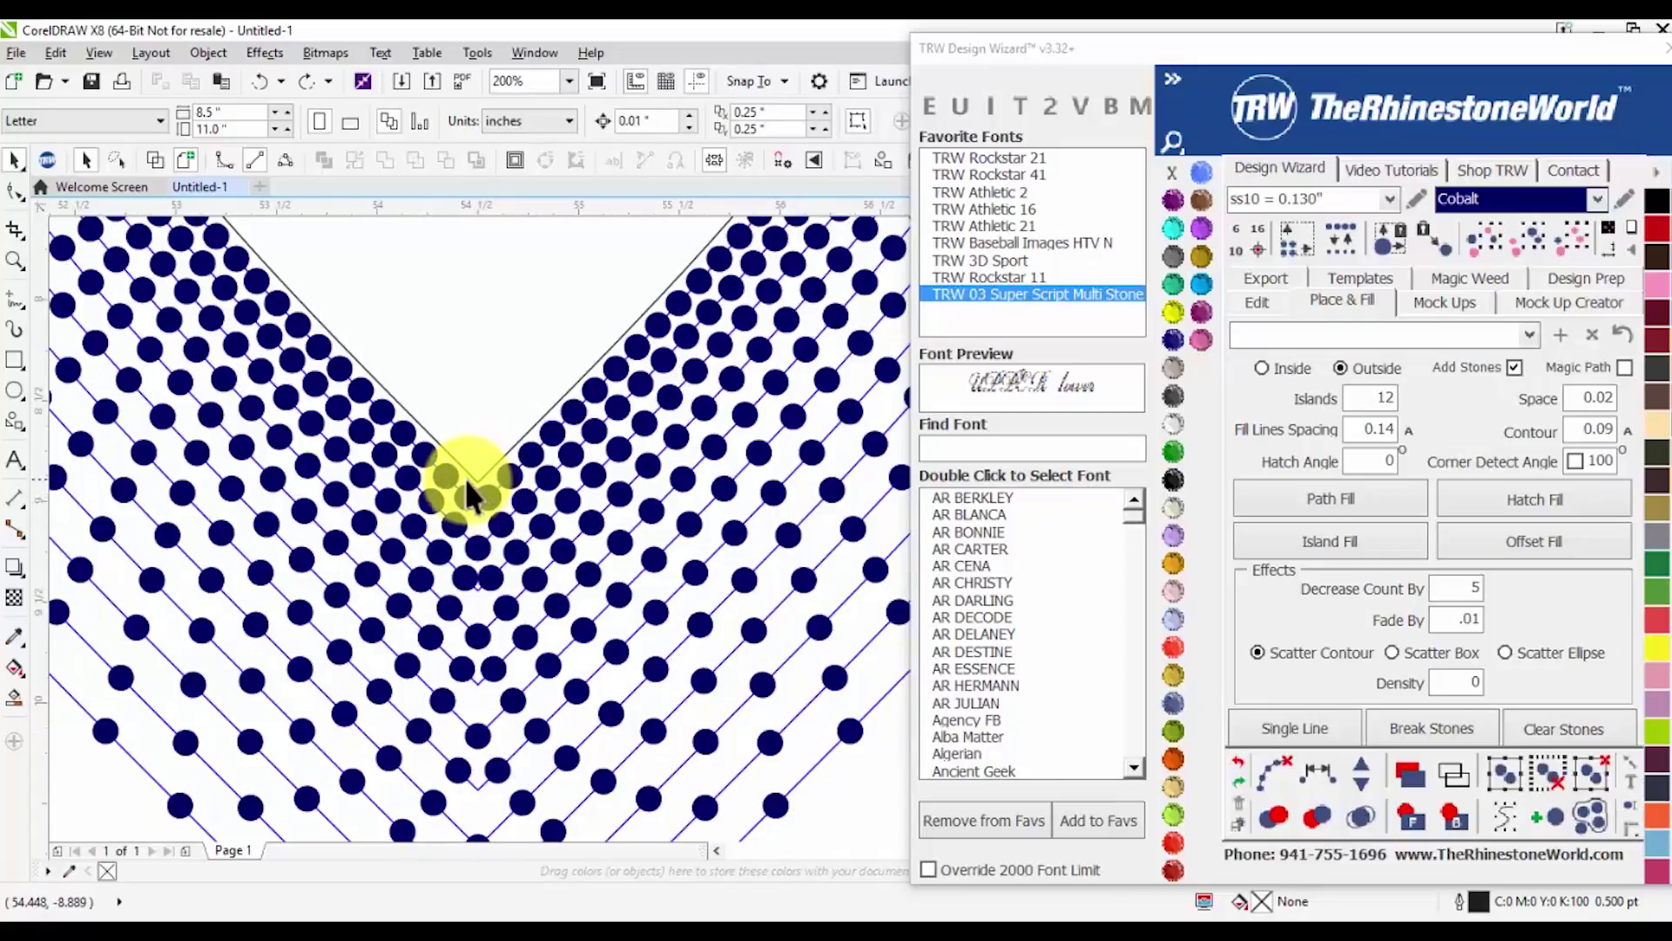
scroll(465, 478, down, 2)
scroll(472, 486, up, 2)
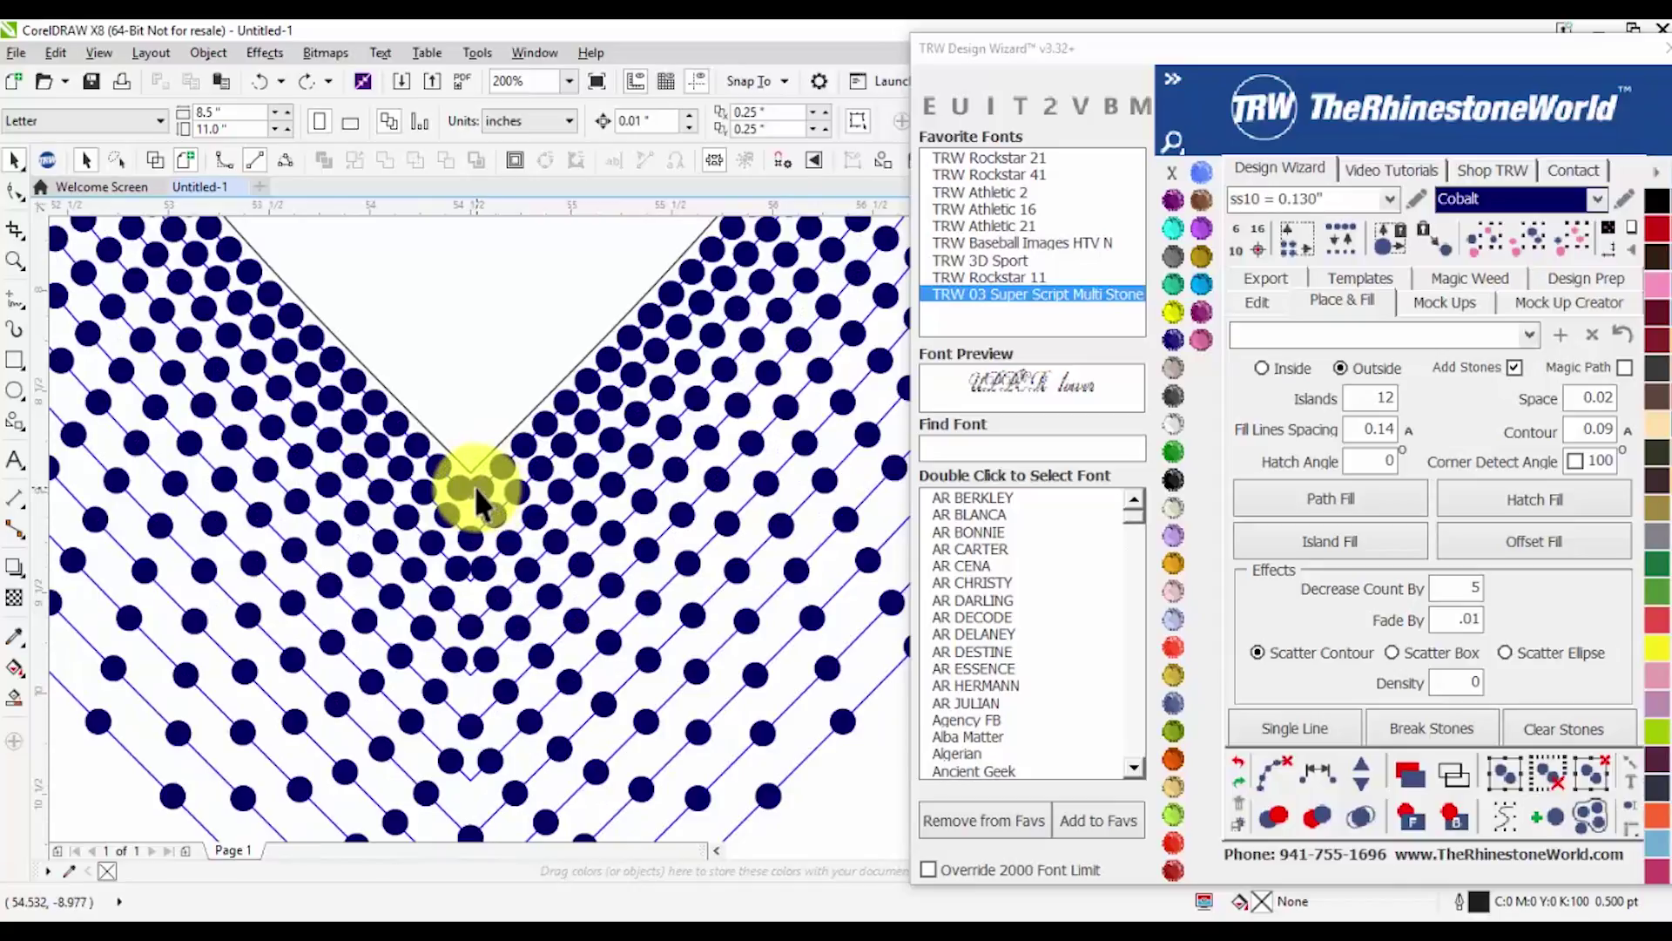
click(474, 486)
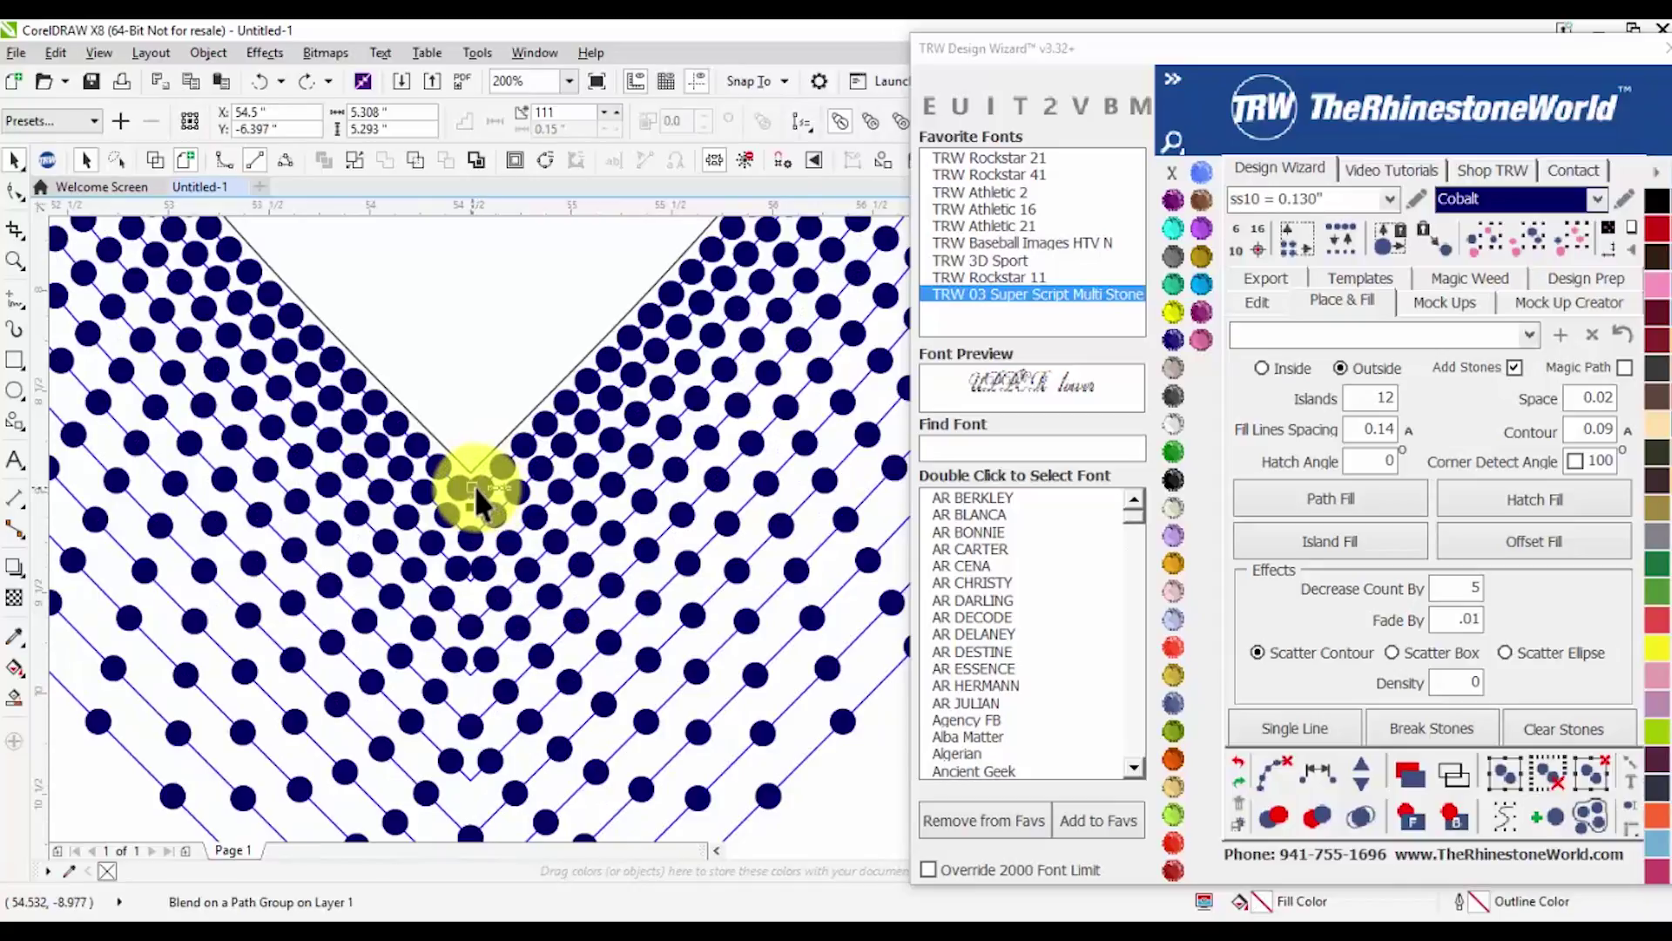
click(1364, 777)
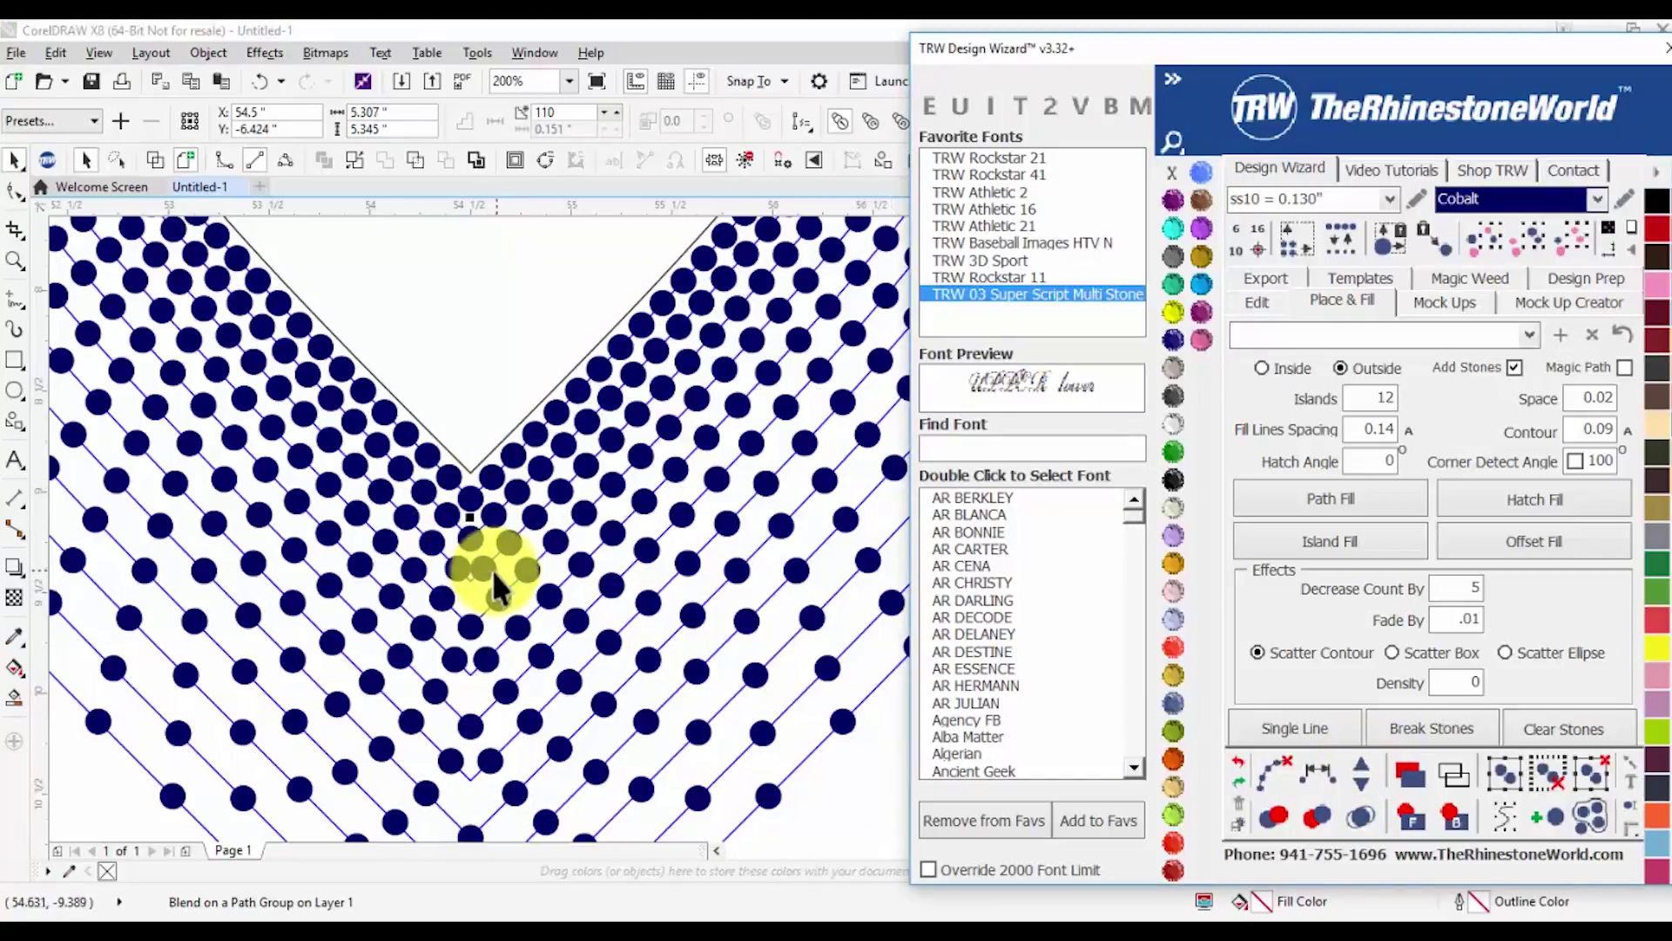
Reduce the third island row's stone count by one to replace the touching pair at the bottom point with a centered stone
scroll(475, 564, up, 2)
click(467, 559)
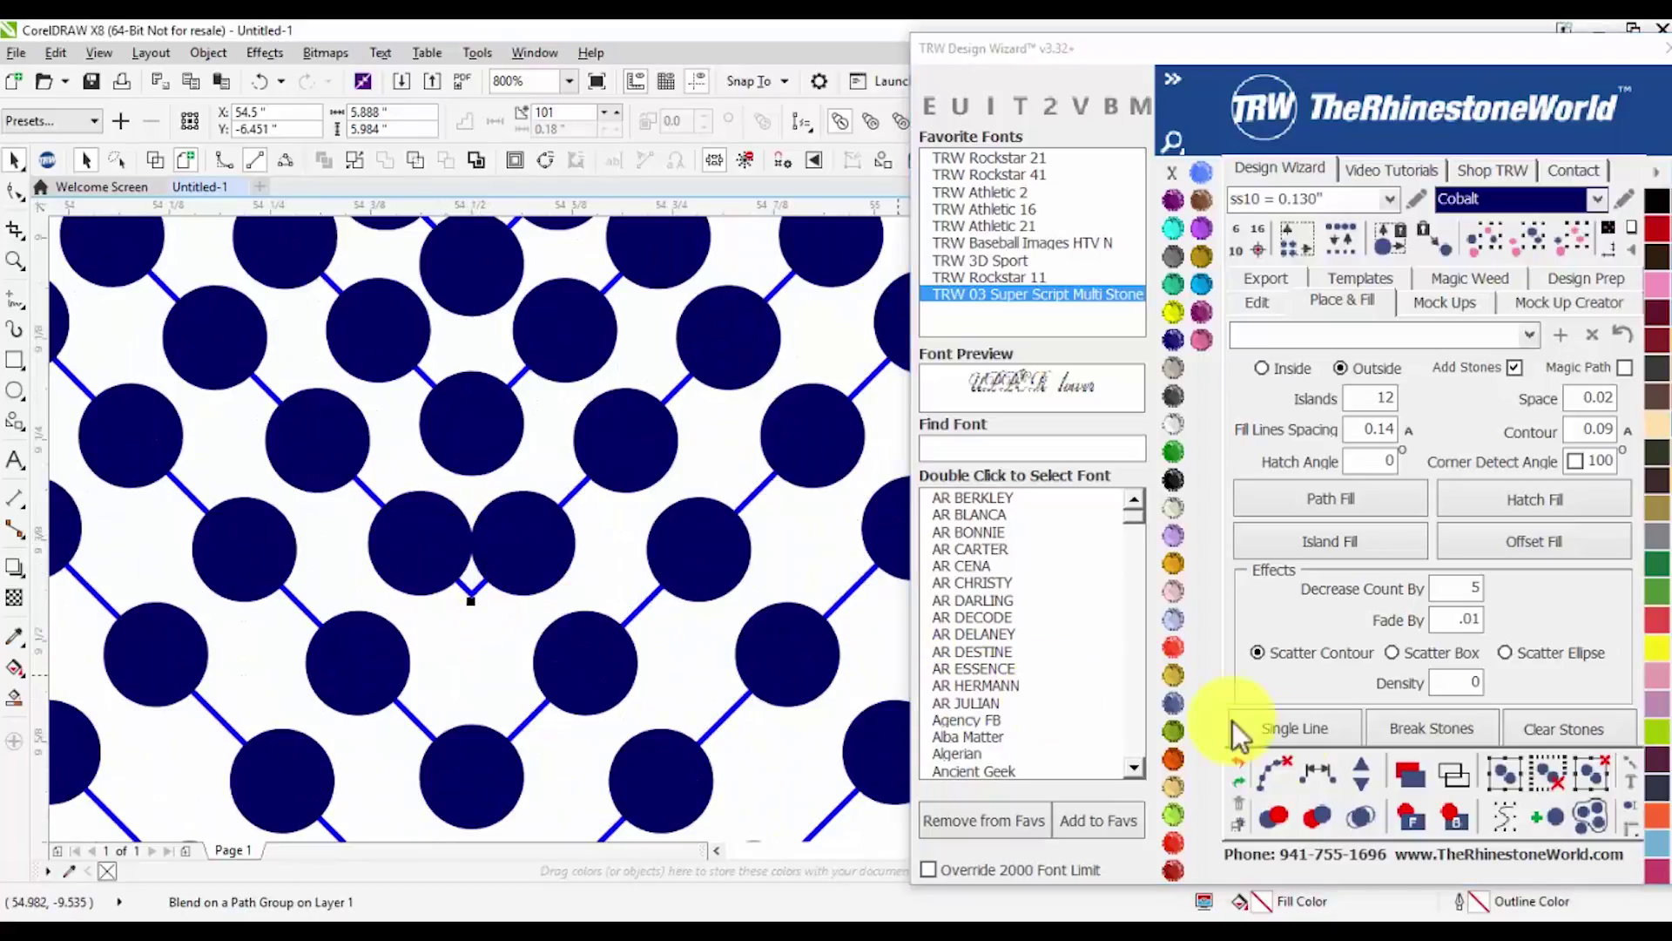
click(1364, 775)
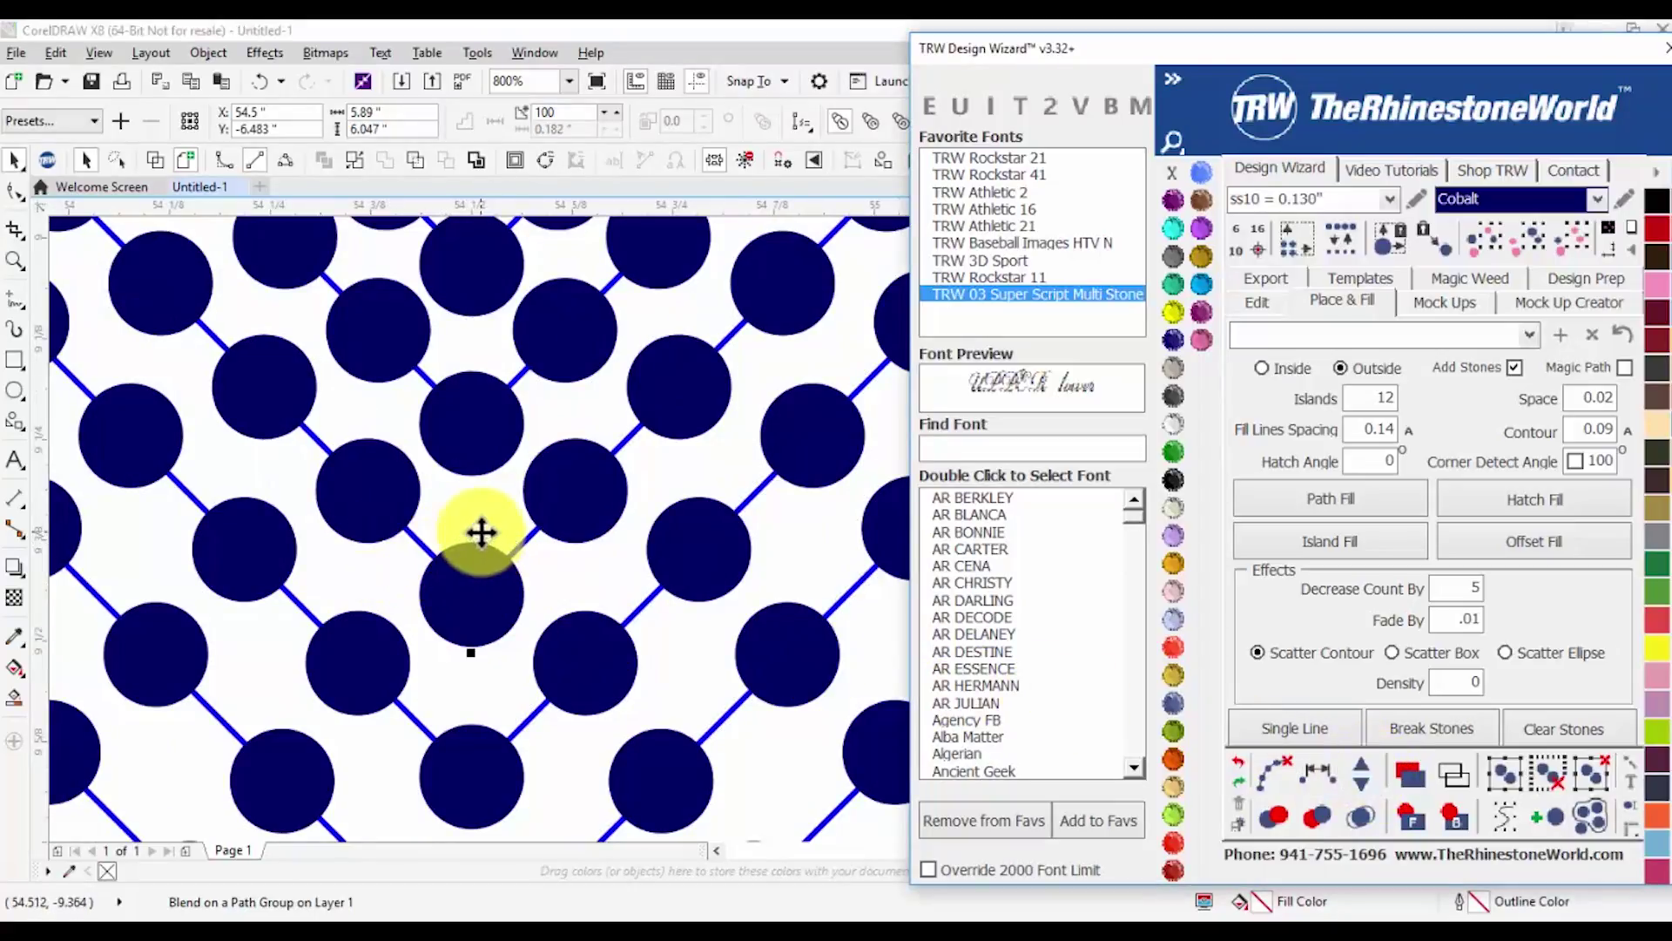
Clear the path lines from the whole adjusted lower heart fill, leaving only its Cobalt stones
scroll(447, 605, down, 5)
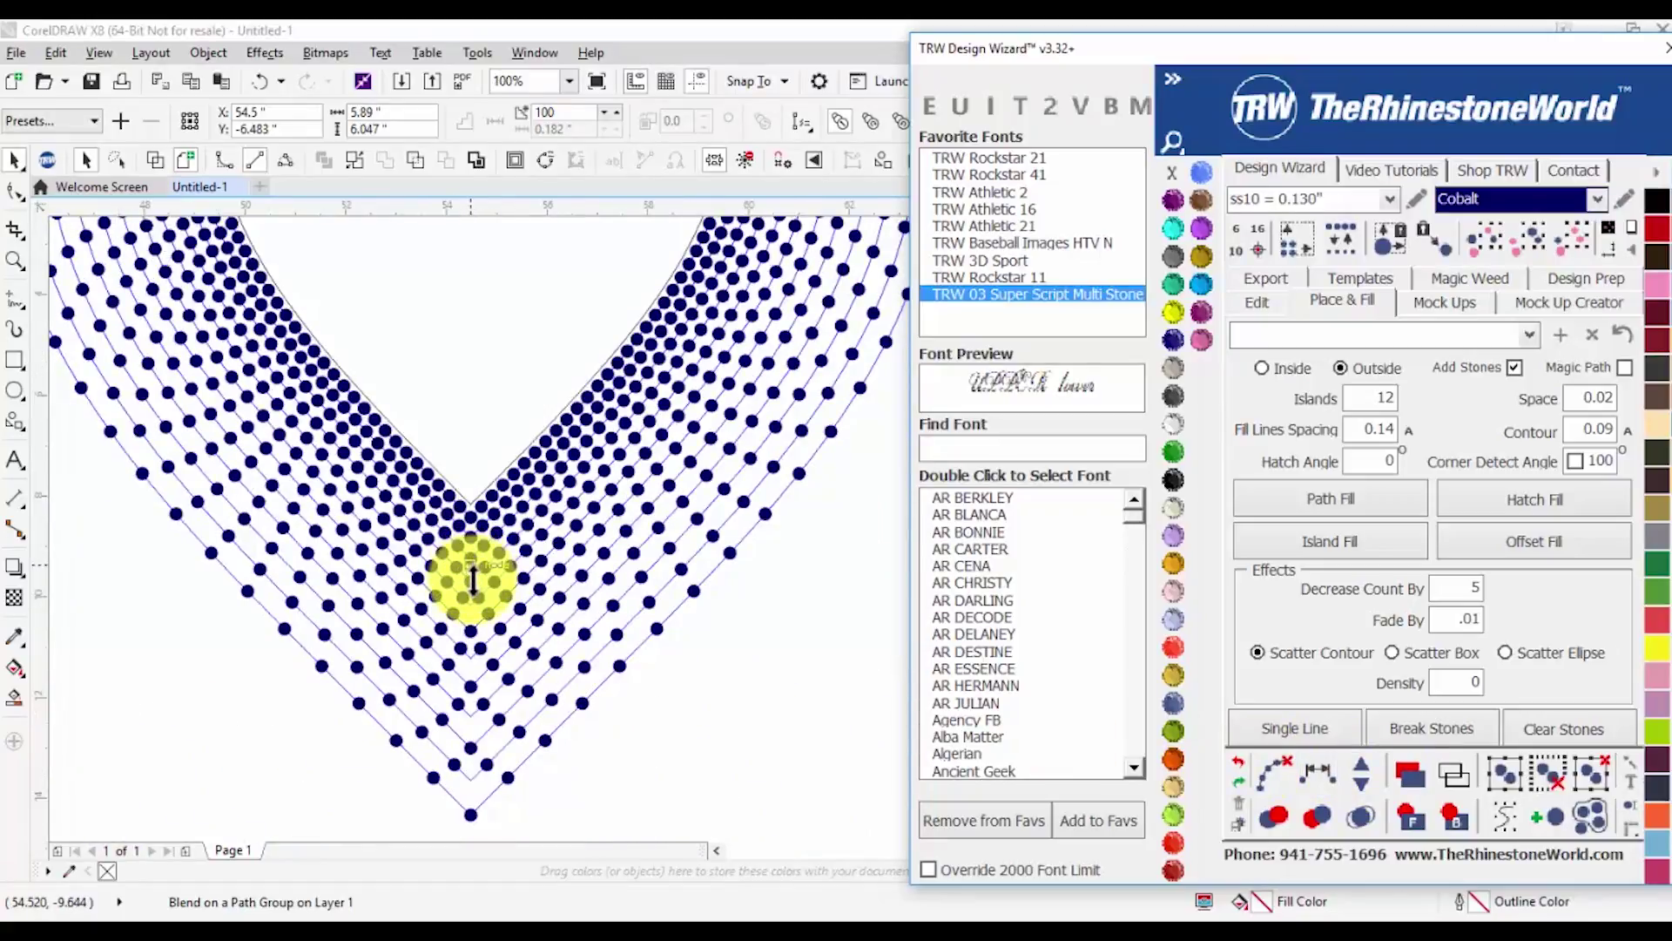
scroll(471, 579, down, 2)
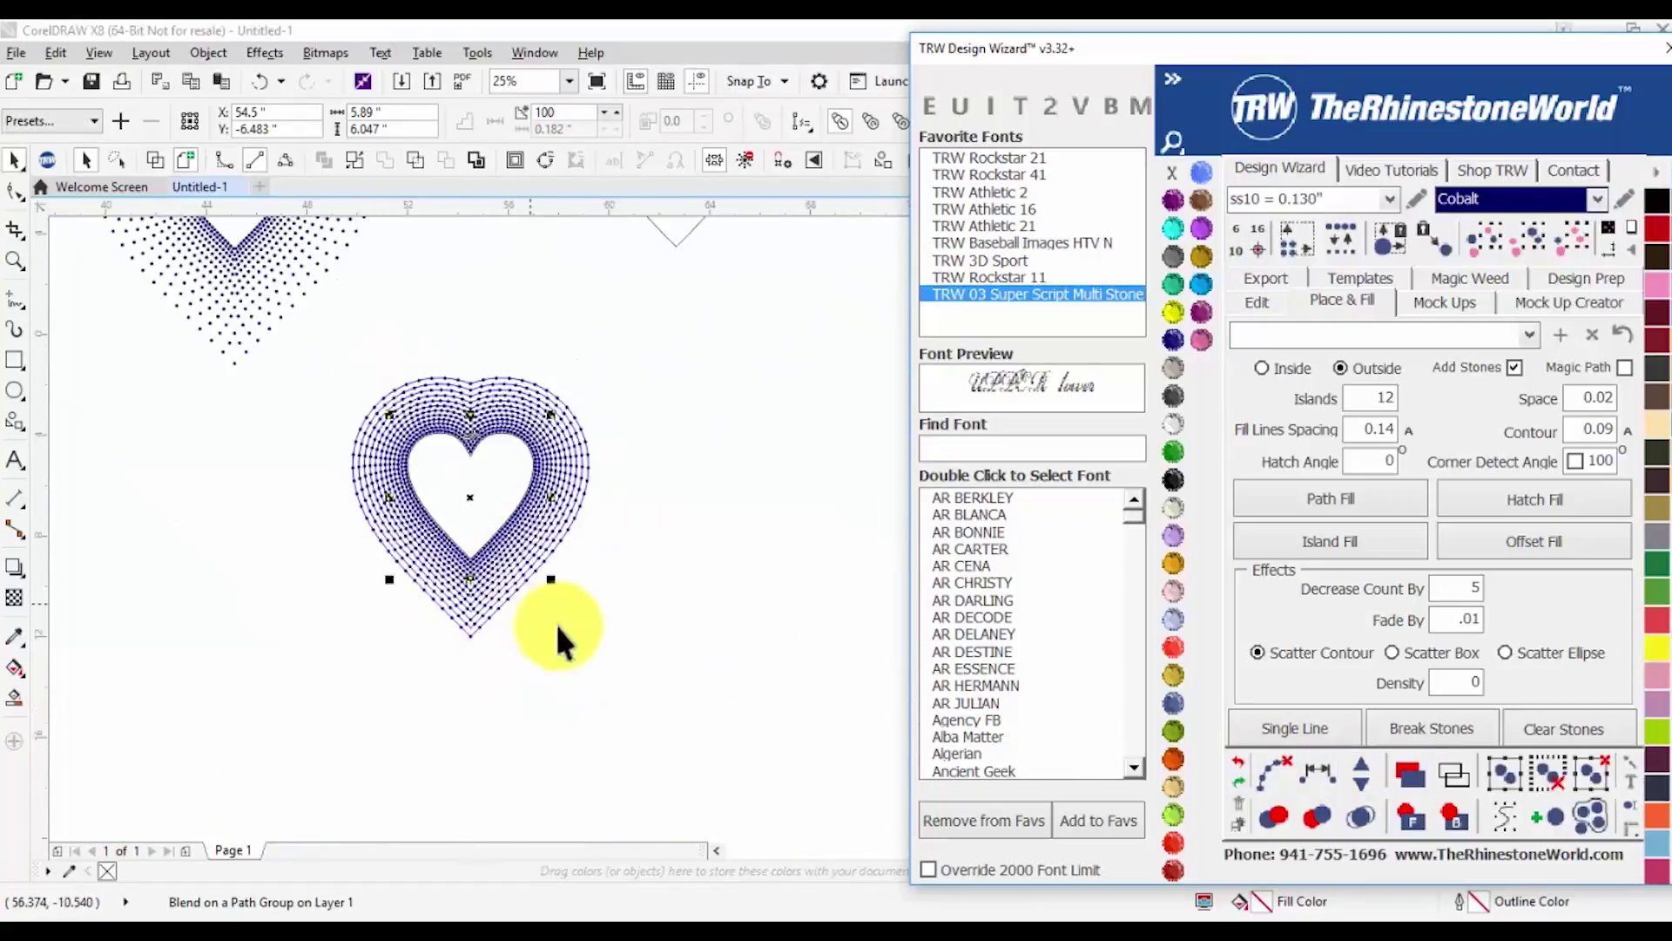
click(714, 675)
drag(728, 684, 274, 344)
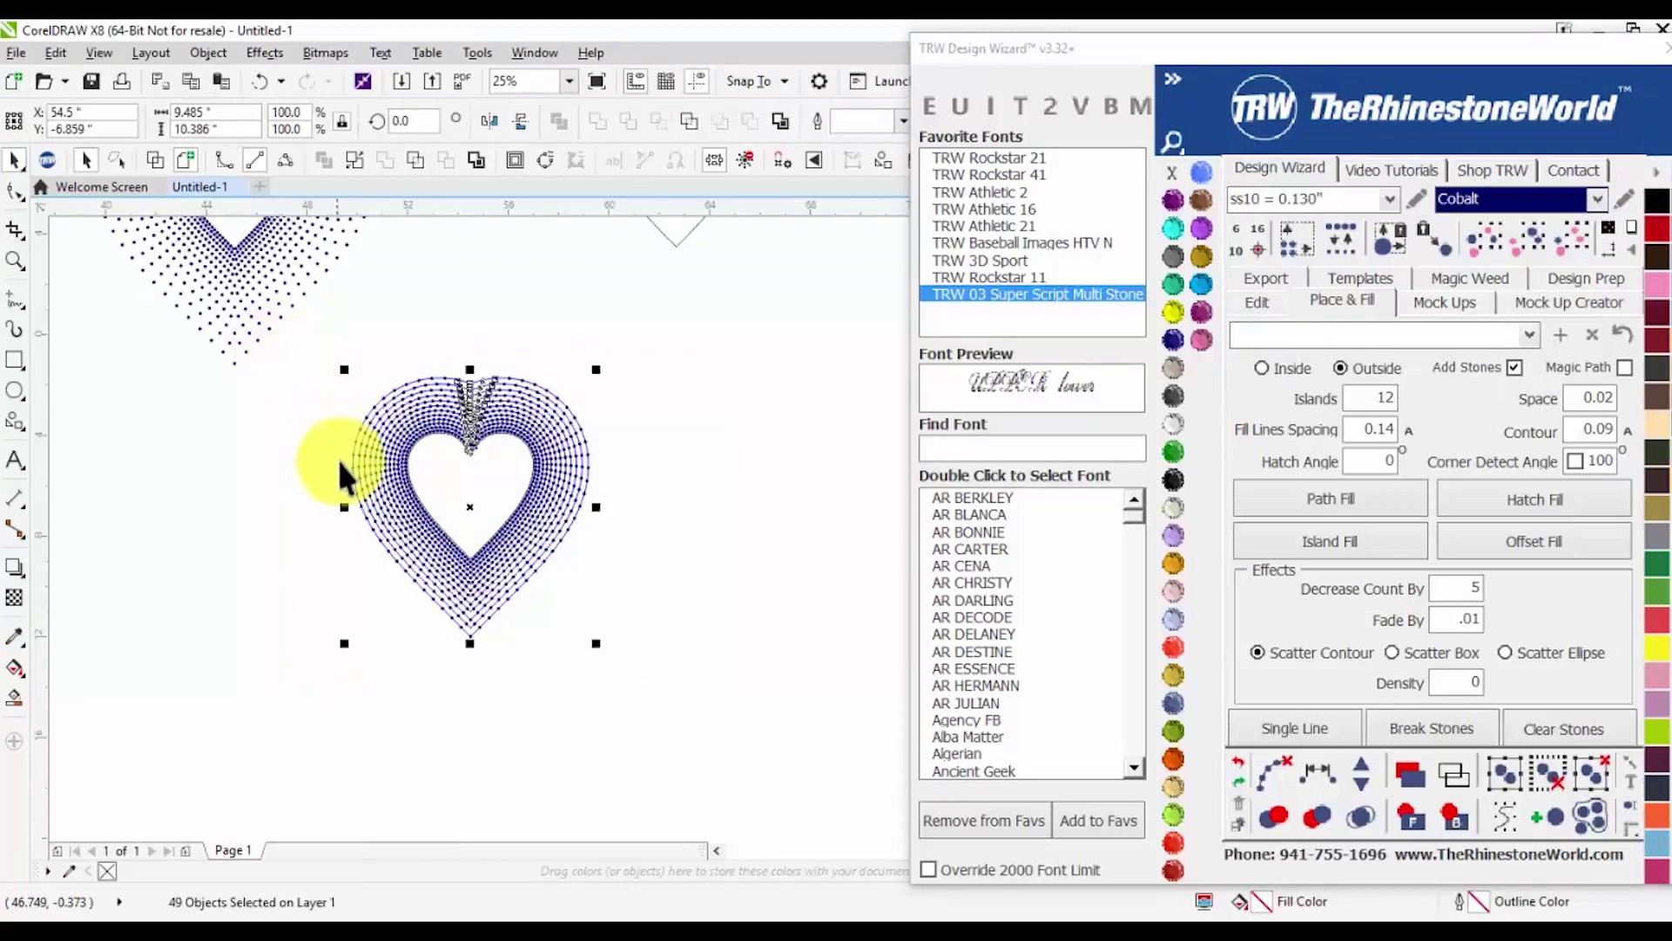
scroll(338, 458, up, 2)
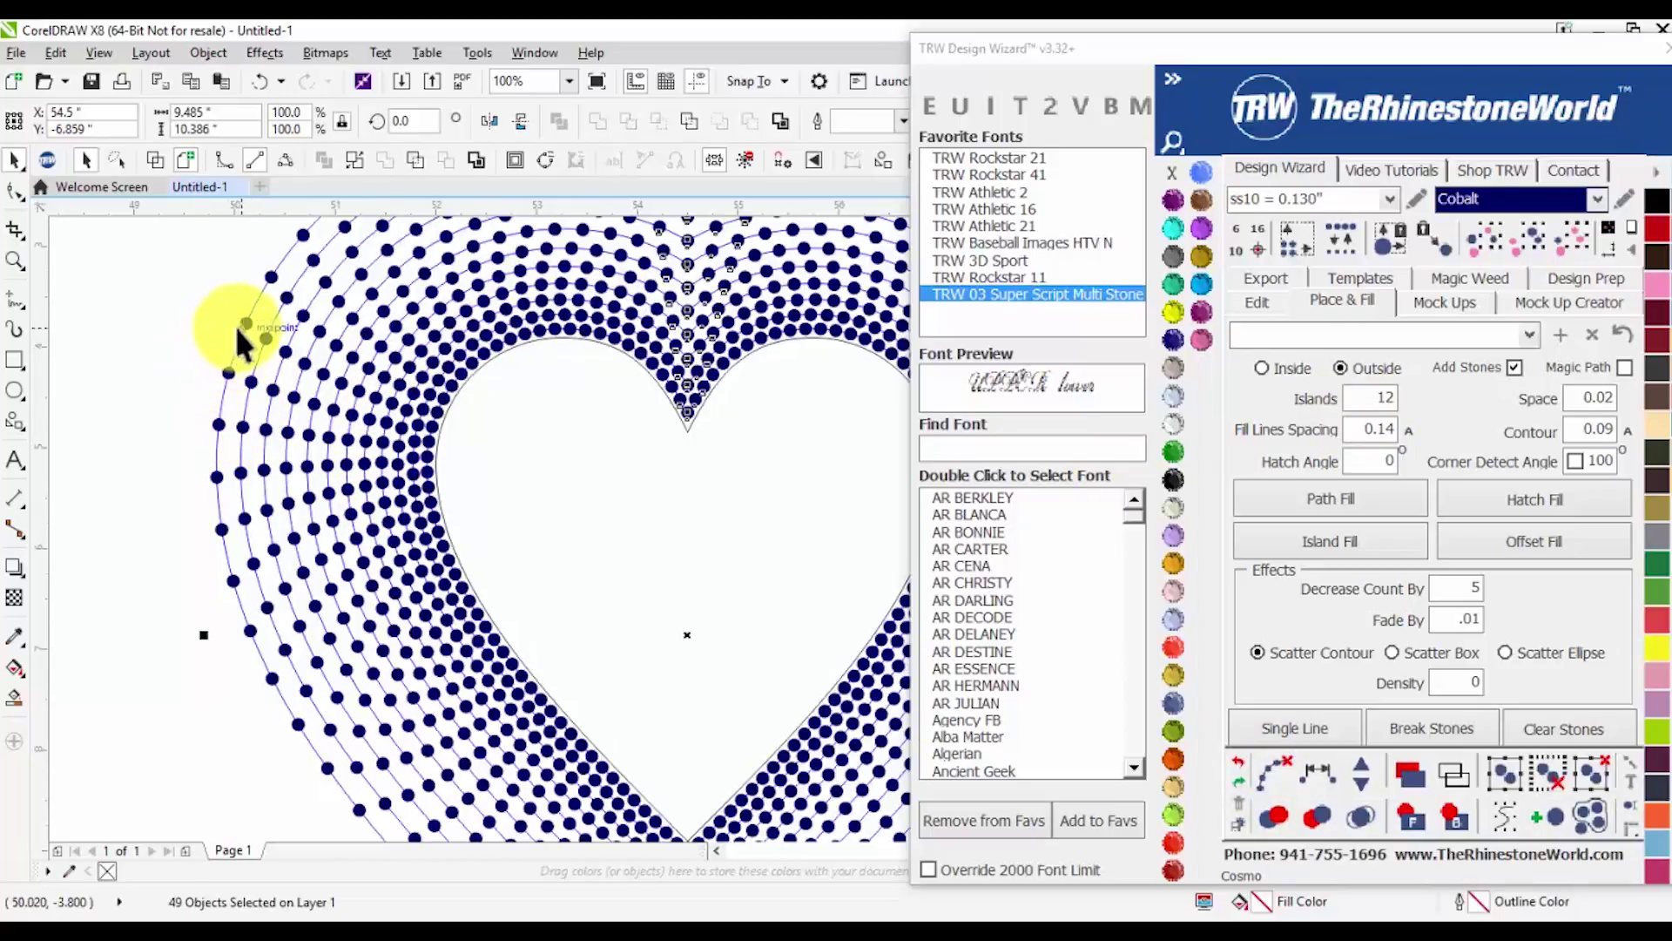
scroll(299, 459, down, 2)
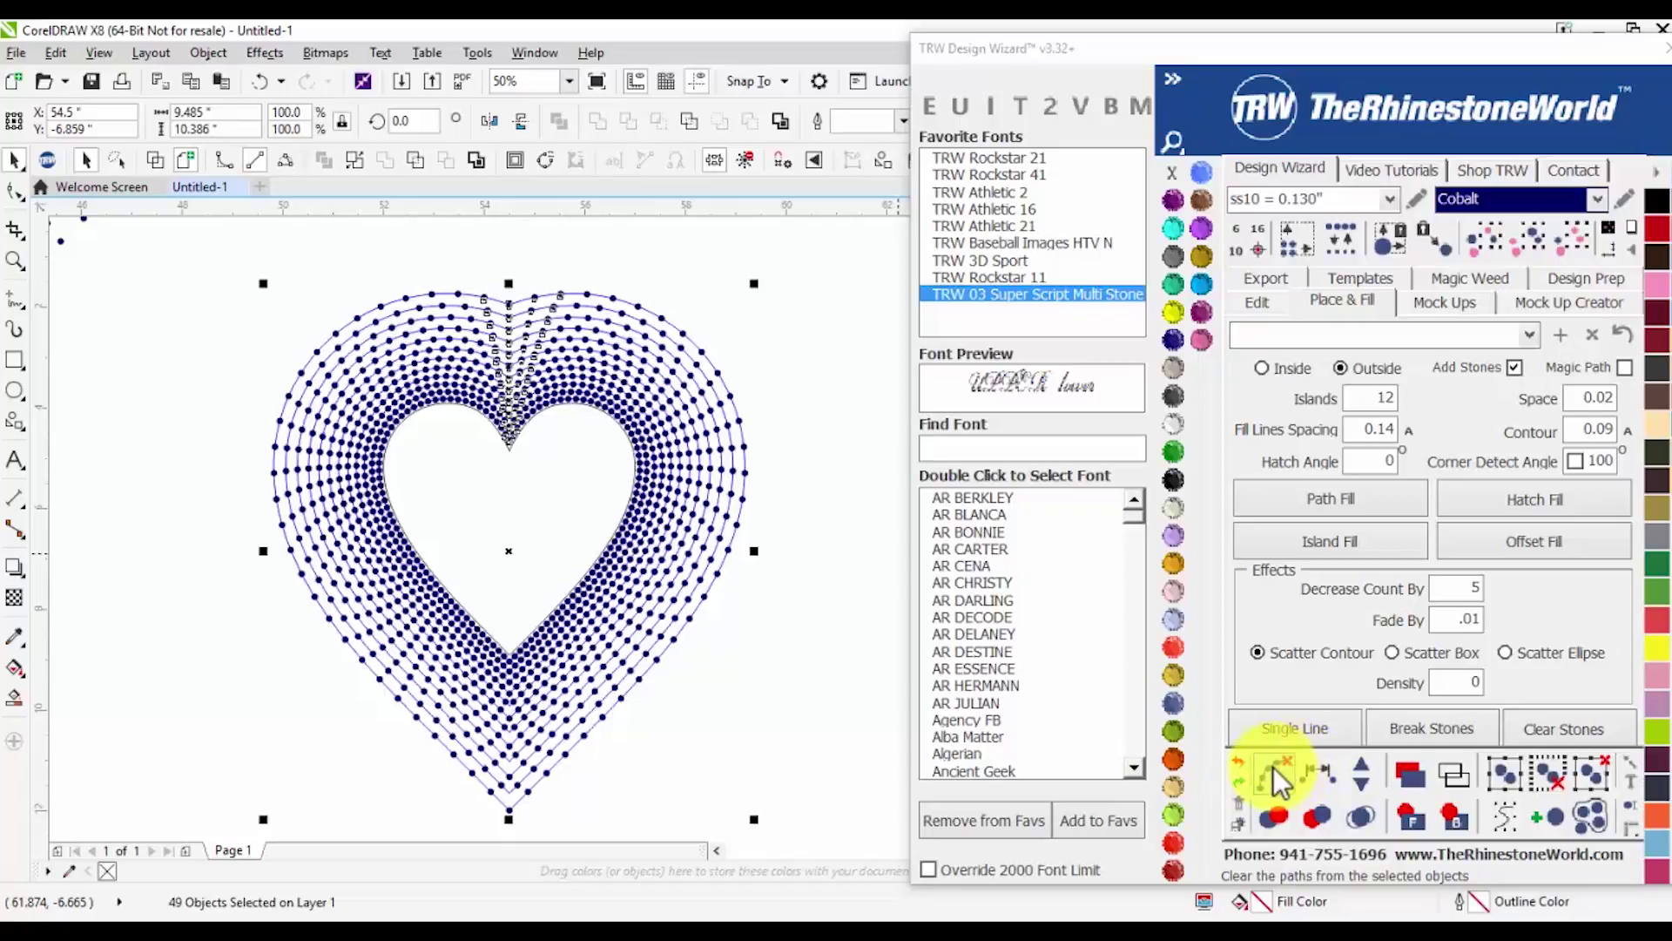
click(1273, 767)
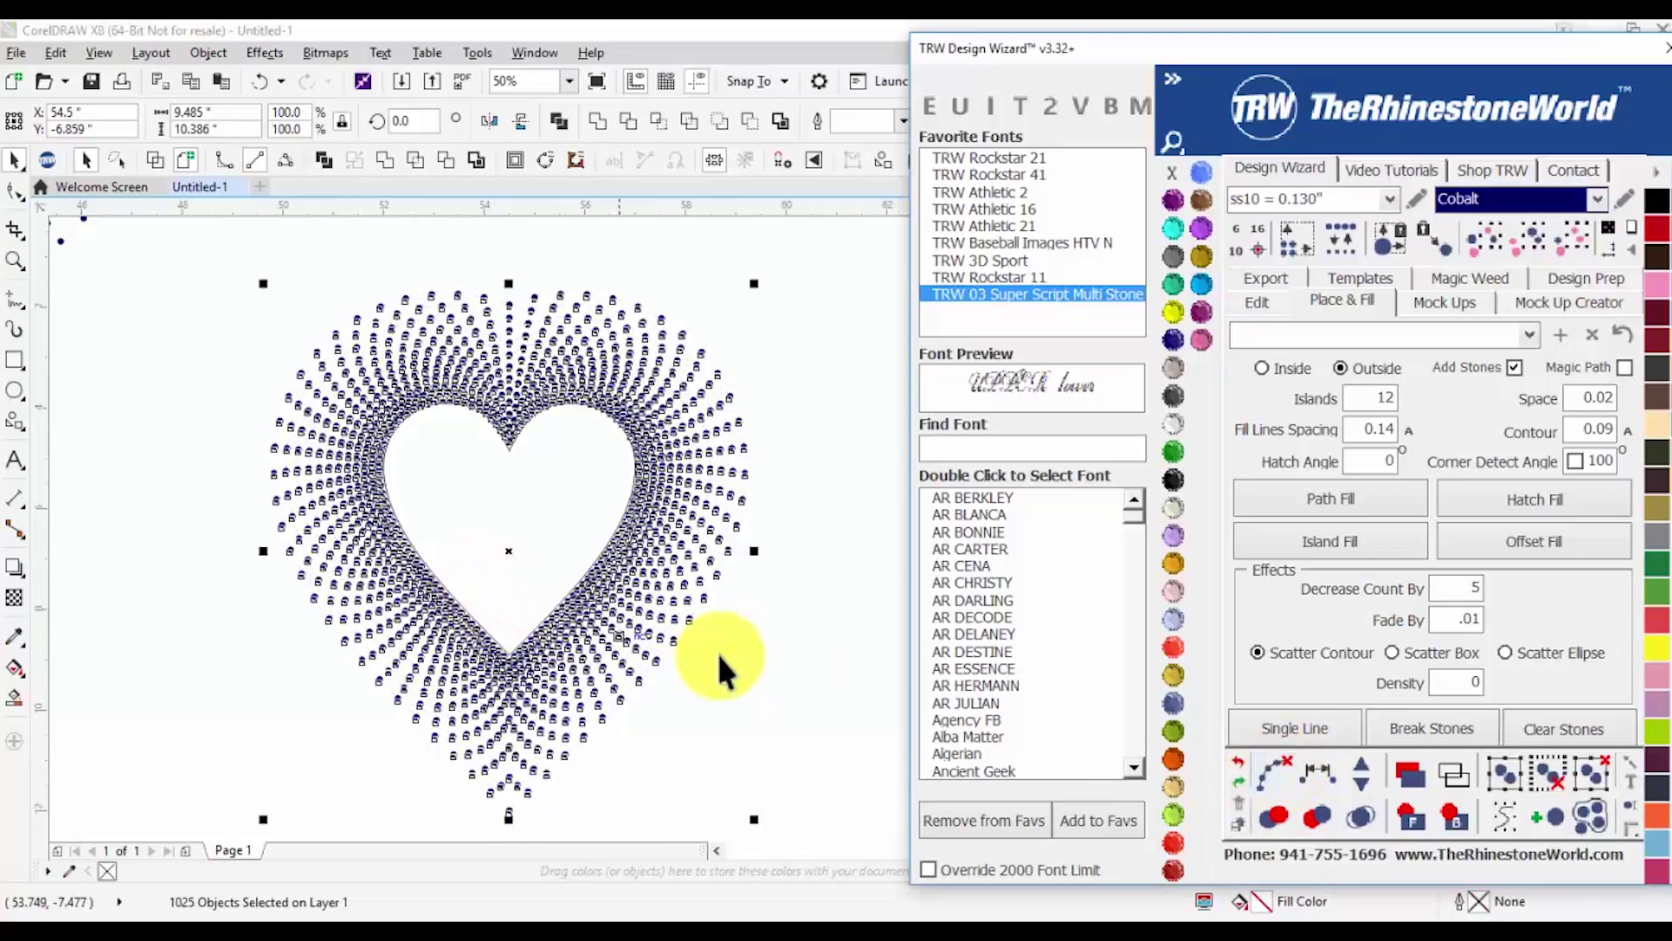
key(Escape)
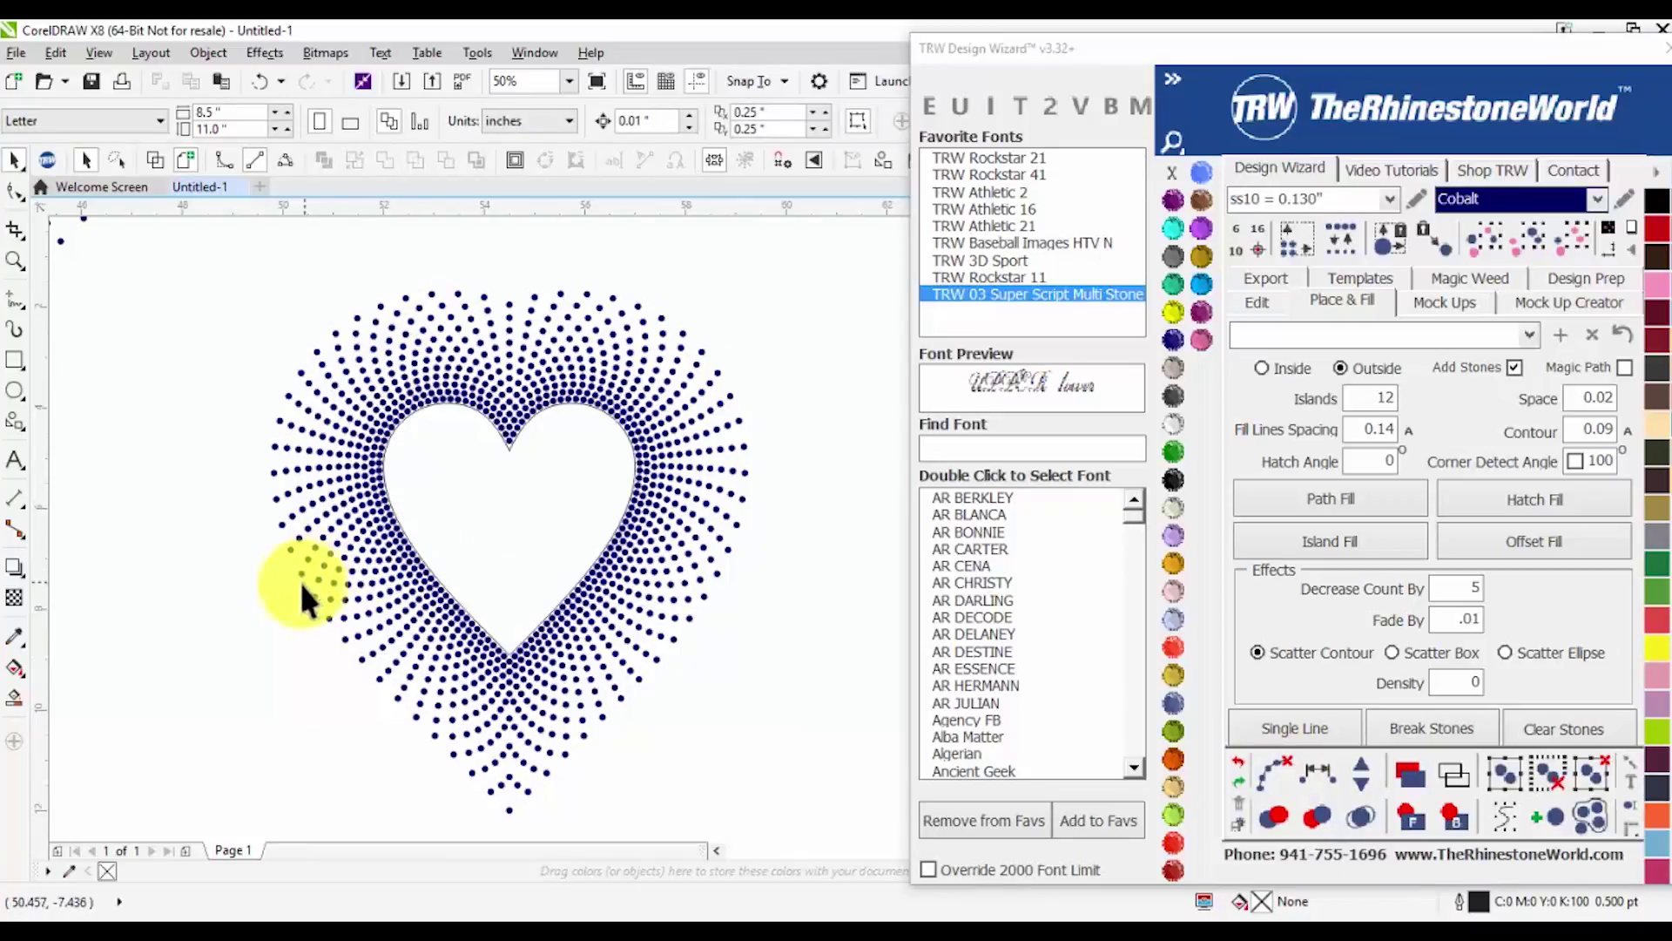
Try moving a single stone out of the lower heart fill's outer edge, and undo the move
drag(296, 567, 219, 586)
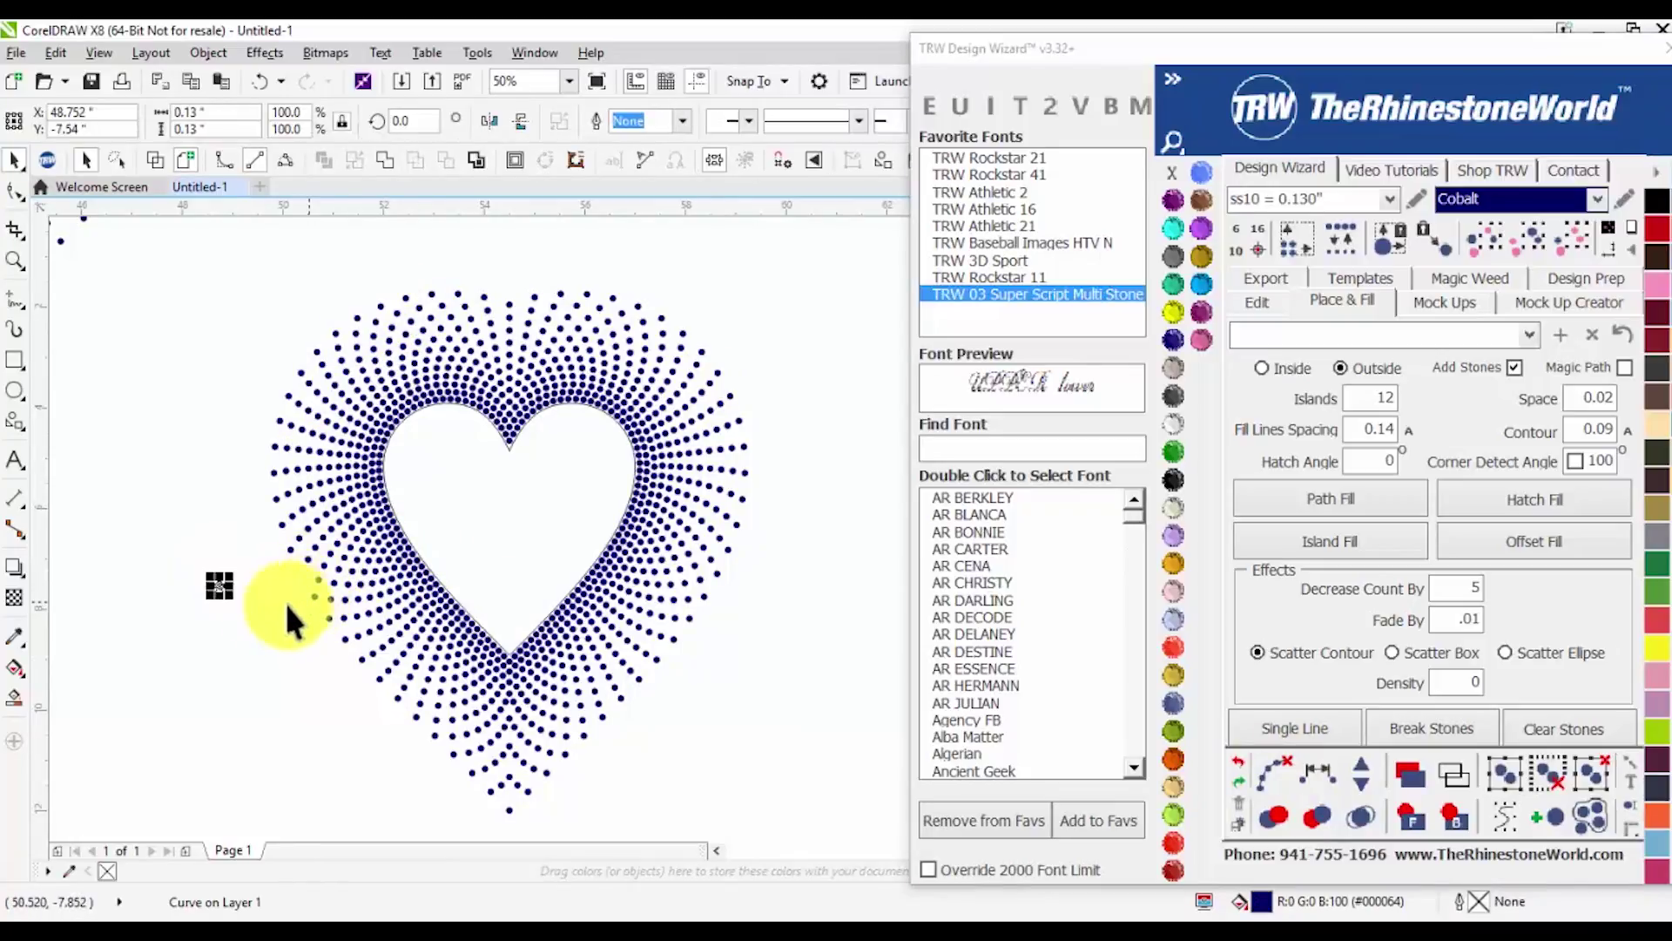
key(ctrl+z)
scroll(270, 548, up, 2)
click(249, 584)
scroll(261, 575, down, 2)
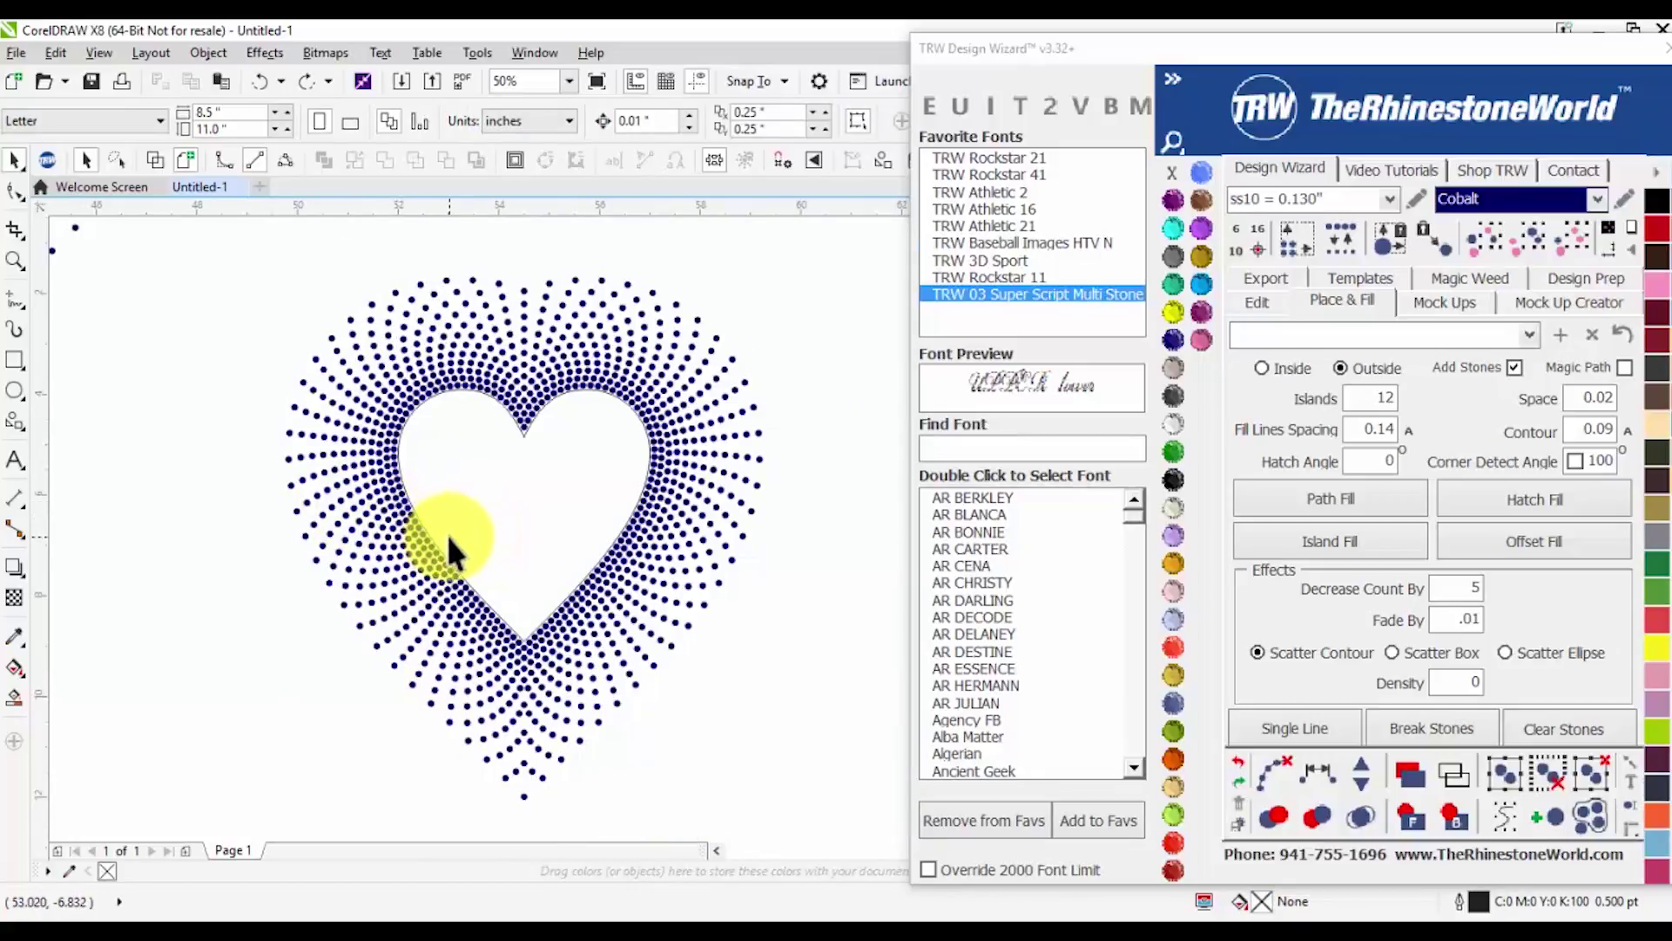
Fill the center heart shape of the lower design with the TRW Pink stone color
scroll(447, 534, down, 2)
scroll(469, 524, up, 2)
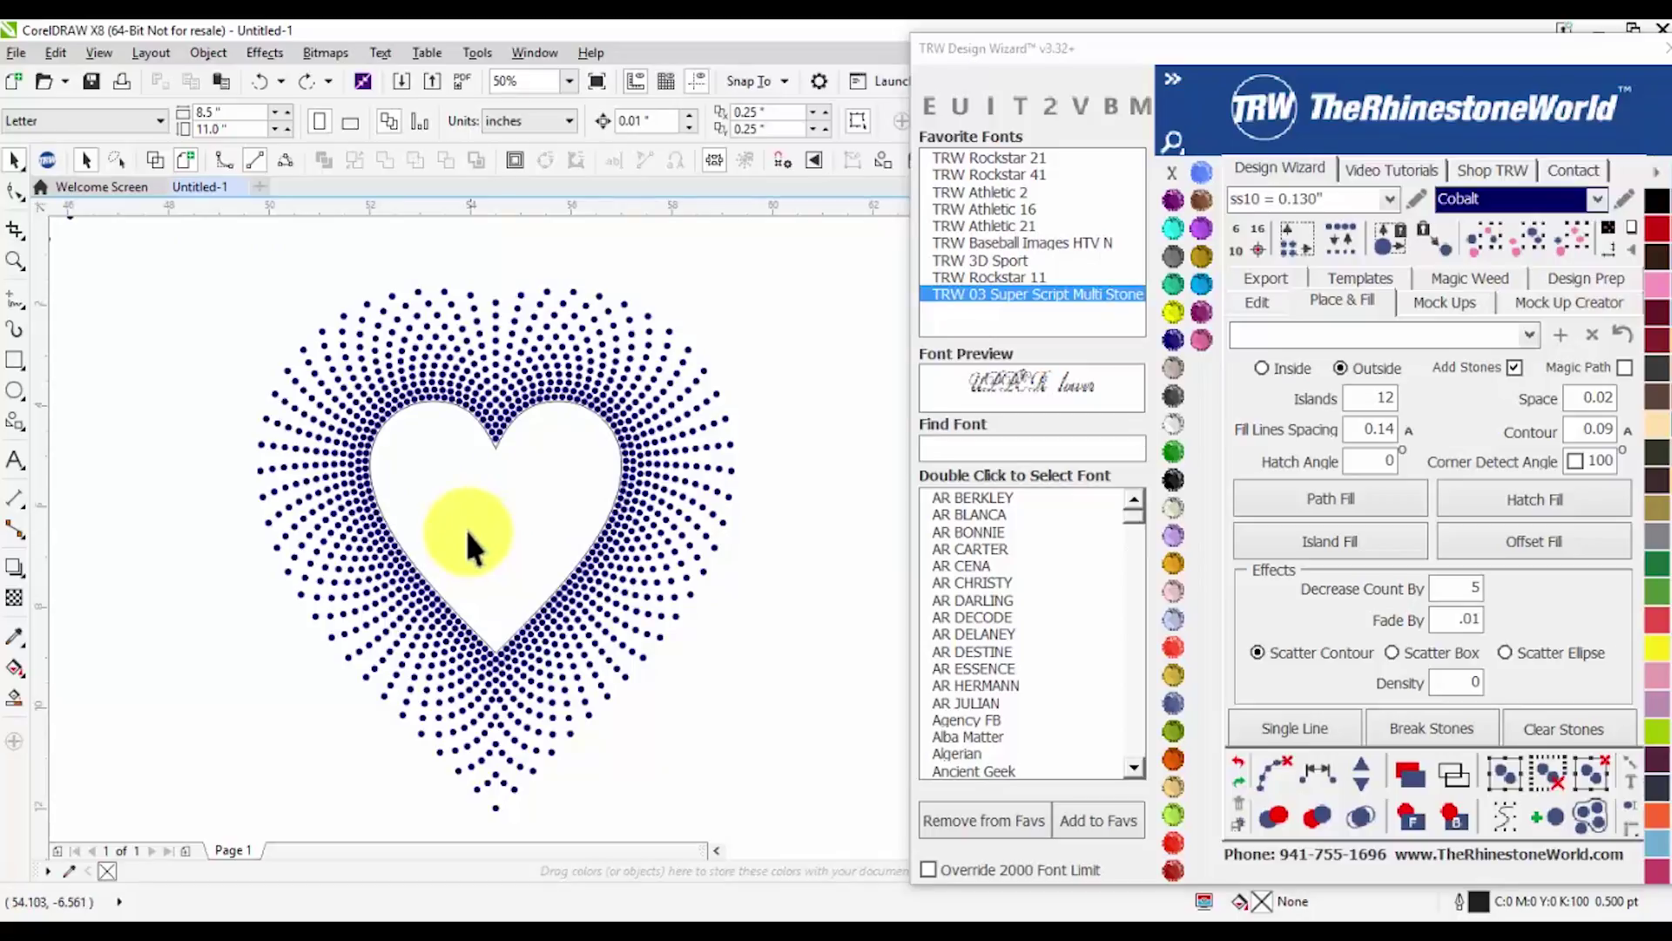
click(463, 526)
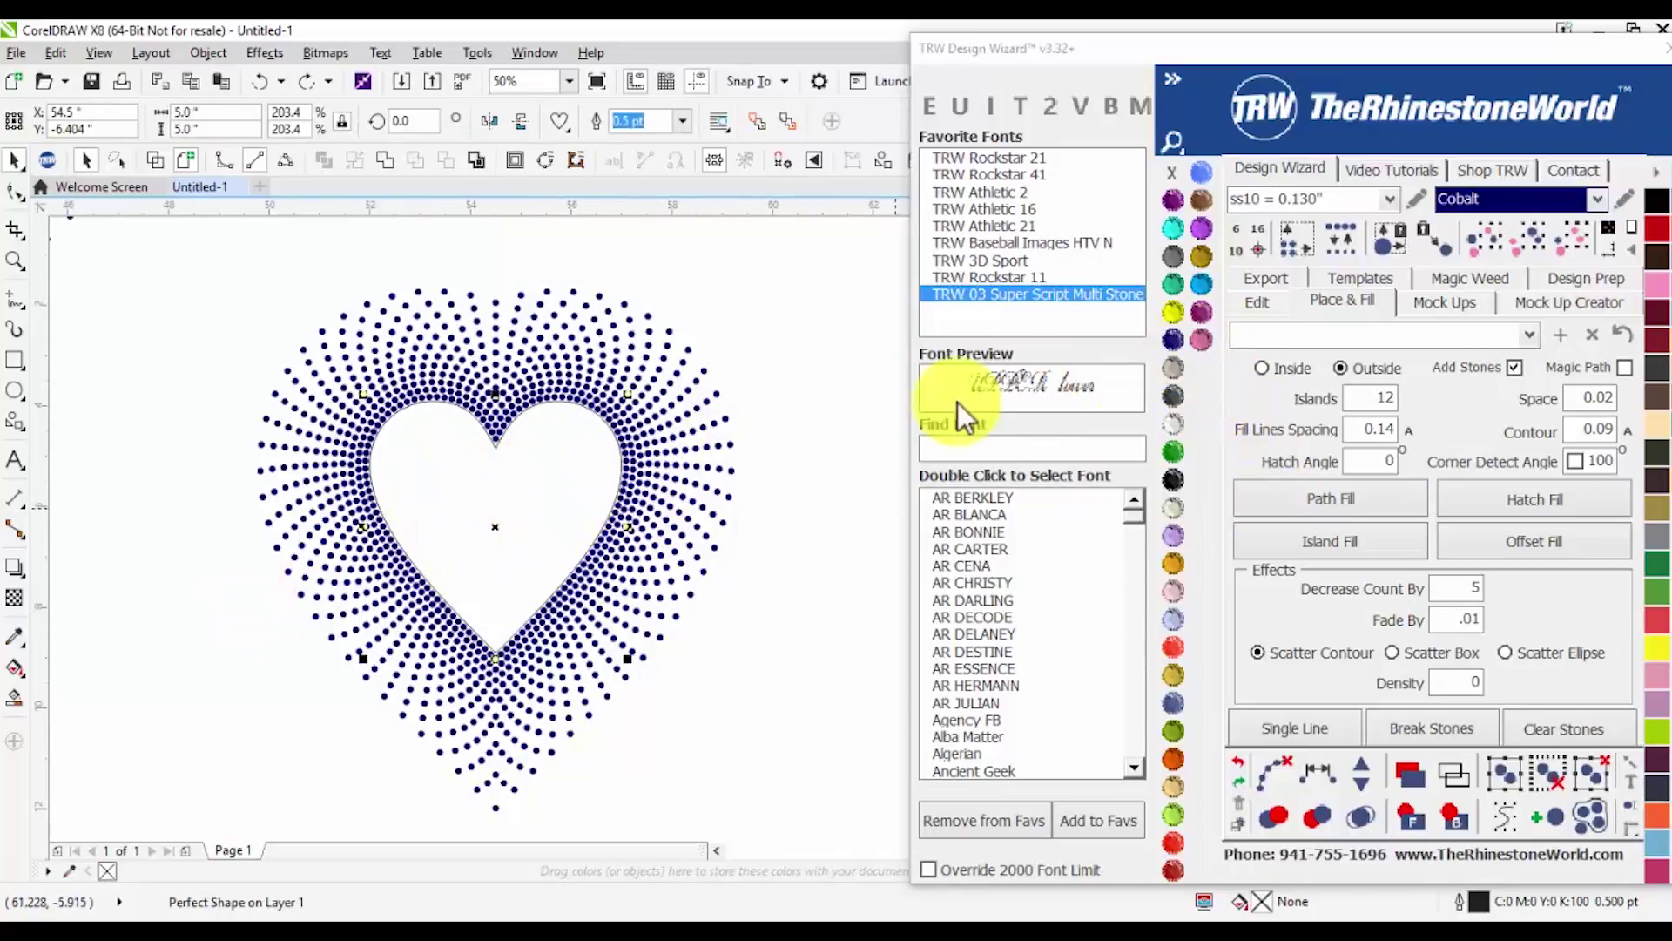
click(1202, 340)
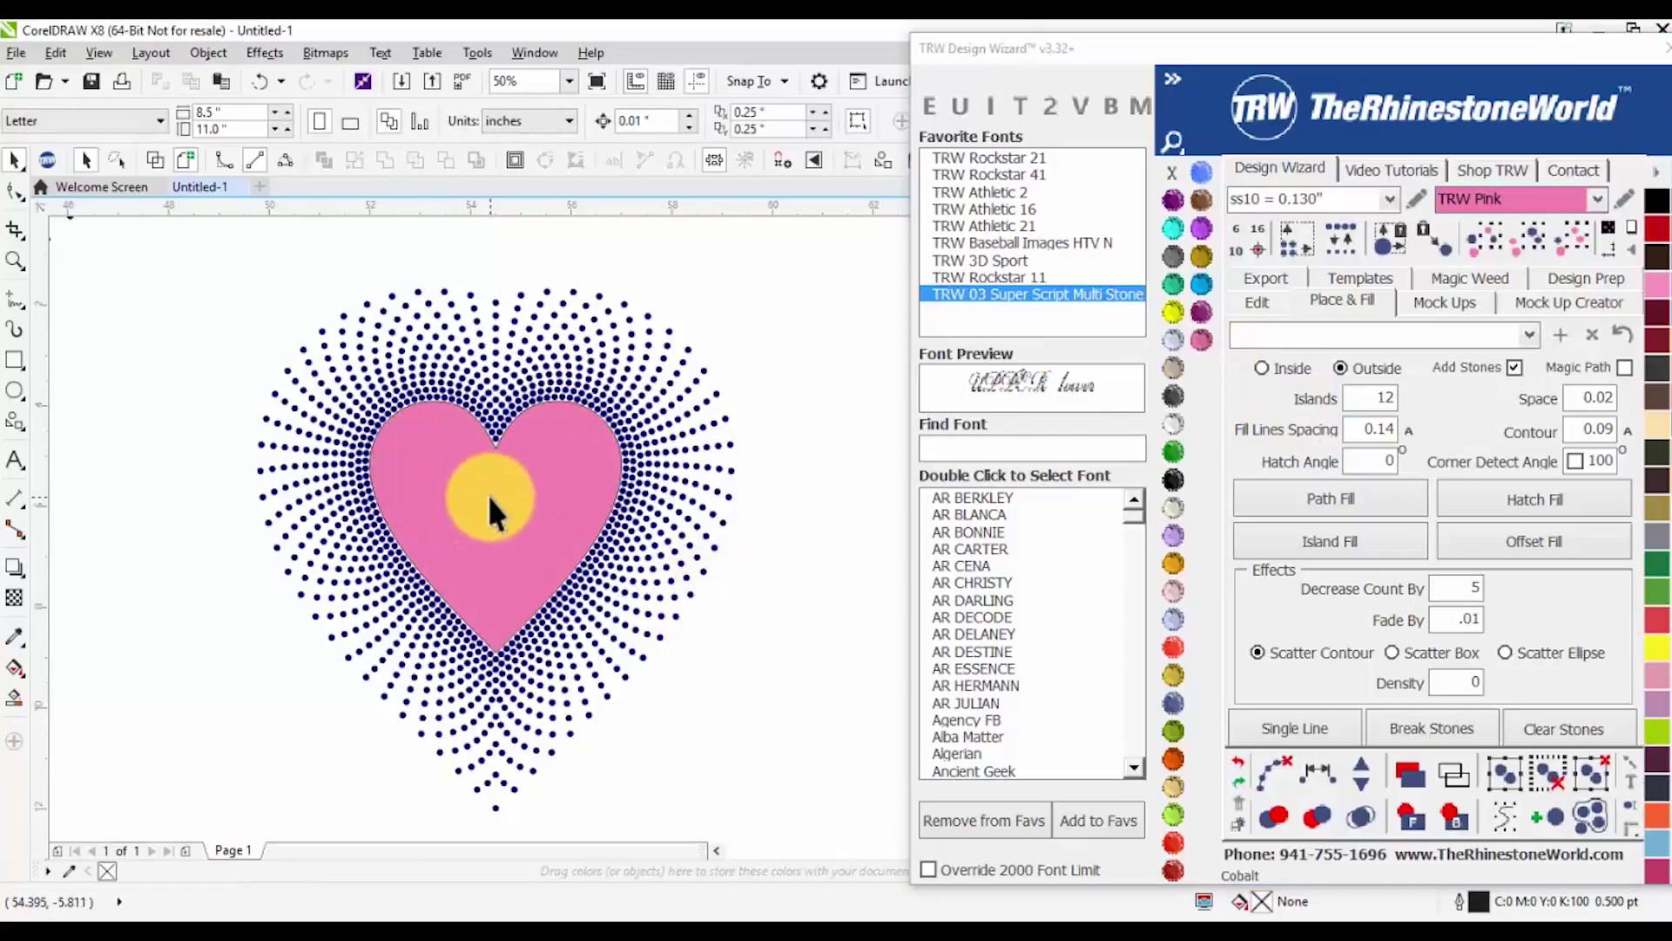
scroll(488, 493, down, 2)
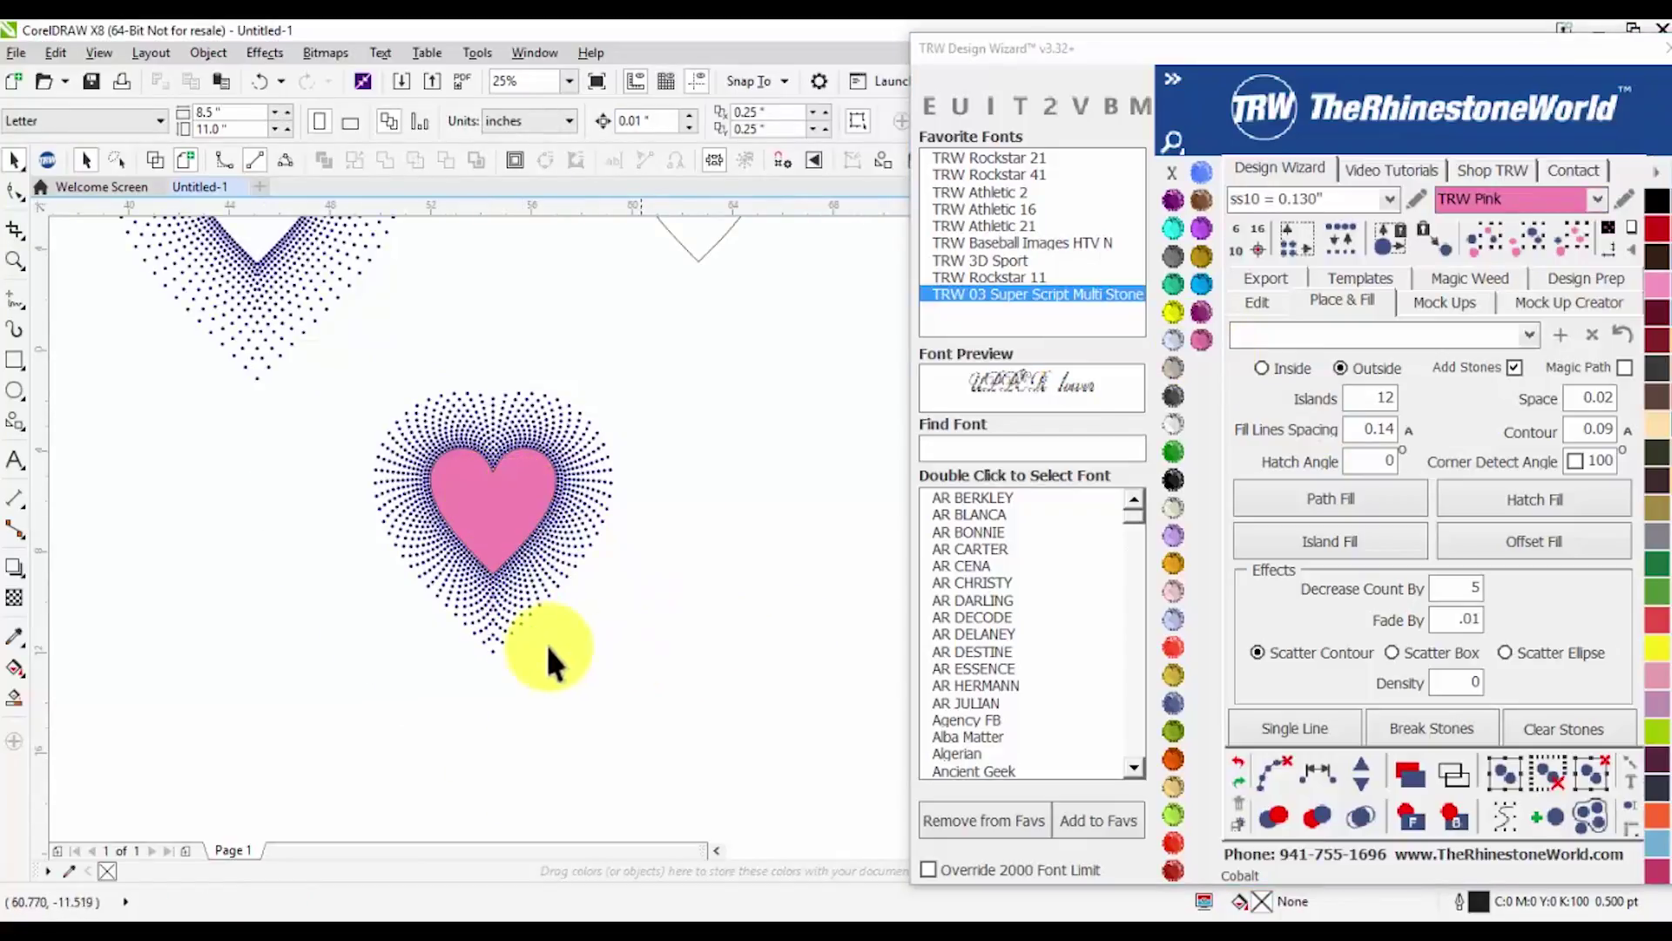
scroll(509, 602, up, 2)
scroll(598, 561, down, 2)
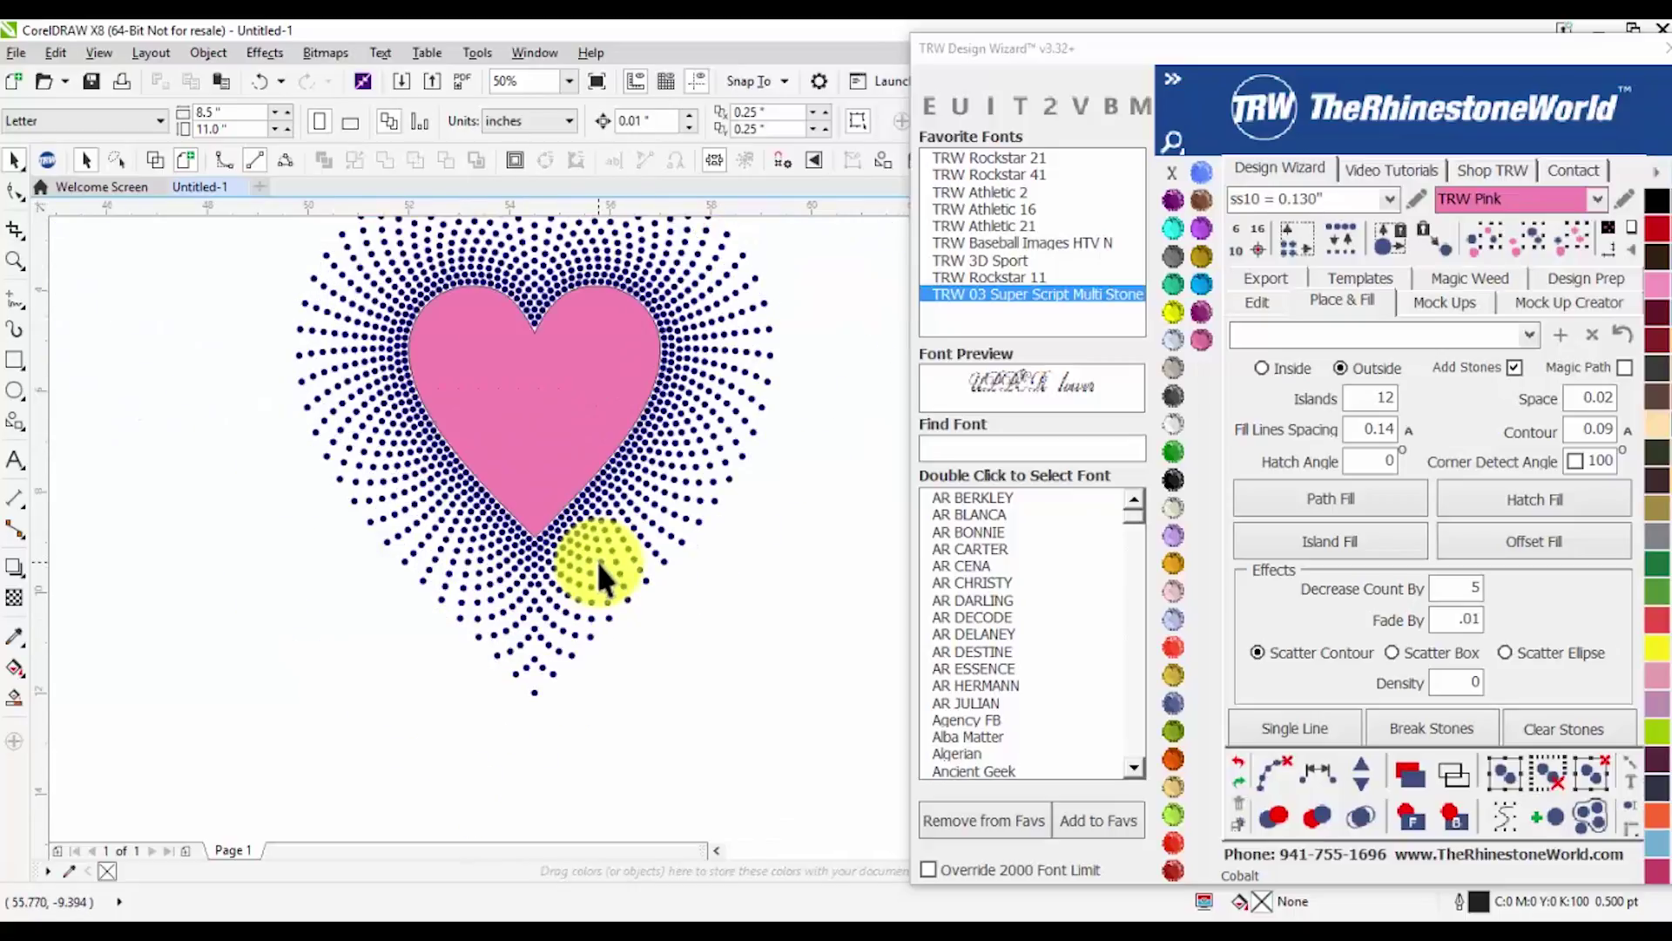
Recolor the stones on the lower heart's left side pale blue and those on its right side Peridot, leaving the middle band Cobalt
scroll(597, 561, up, 2)
scroll(561, 566, down, 2)
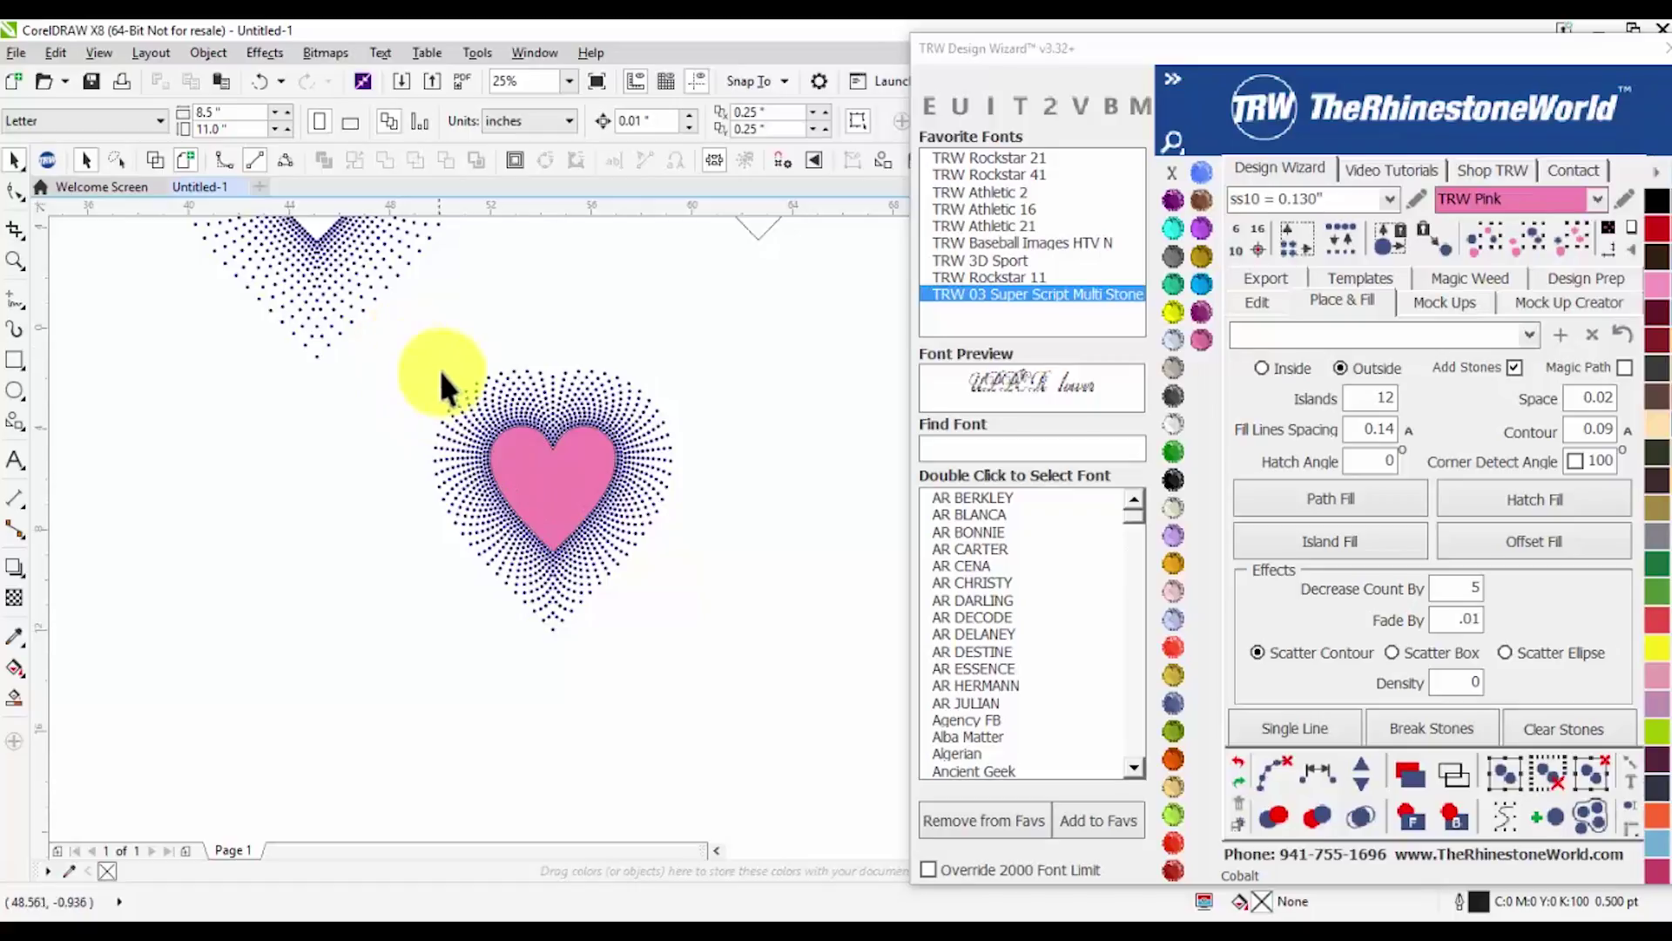
drag(410, 345, 519, 591)
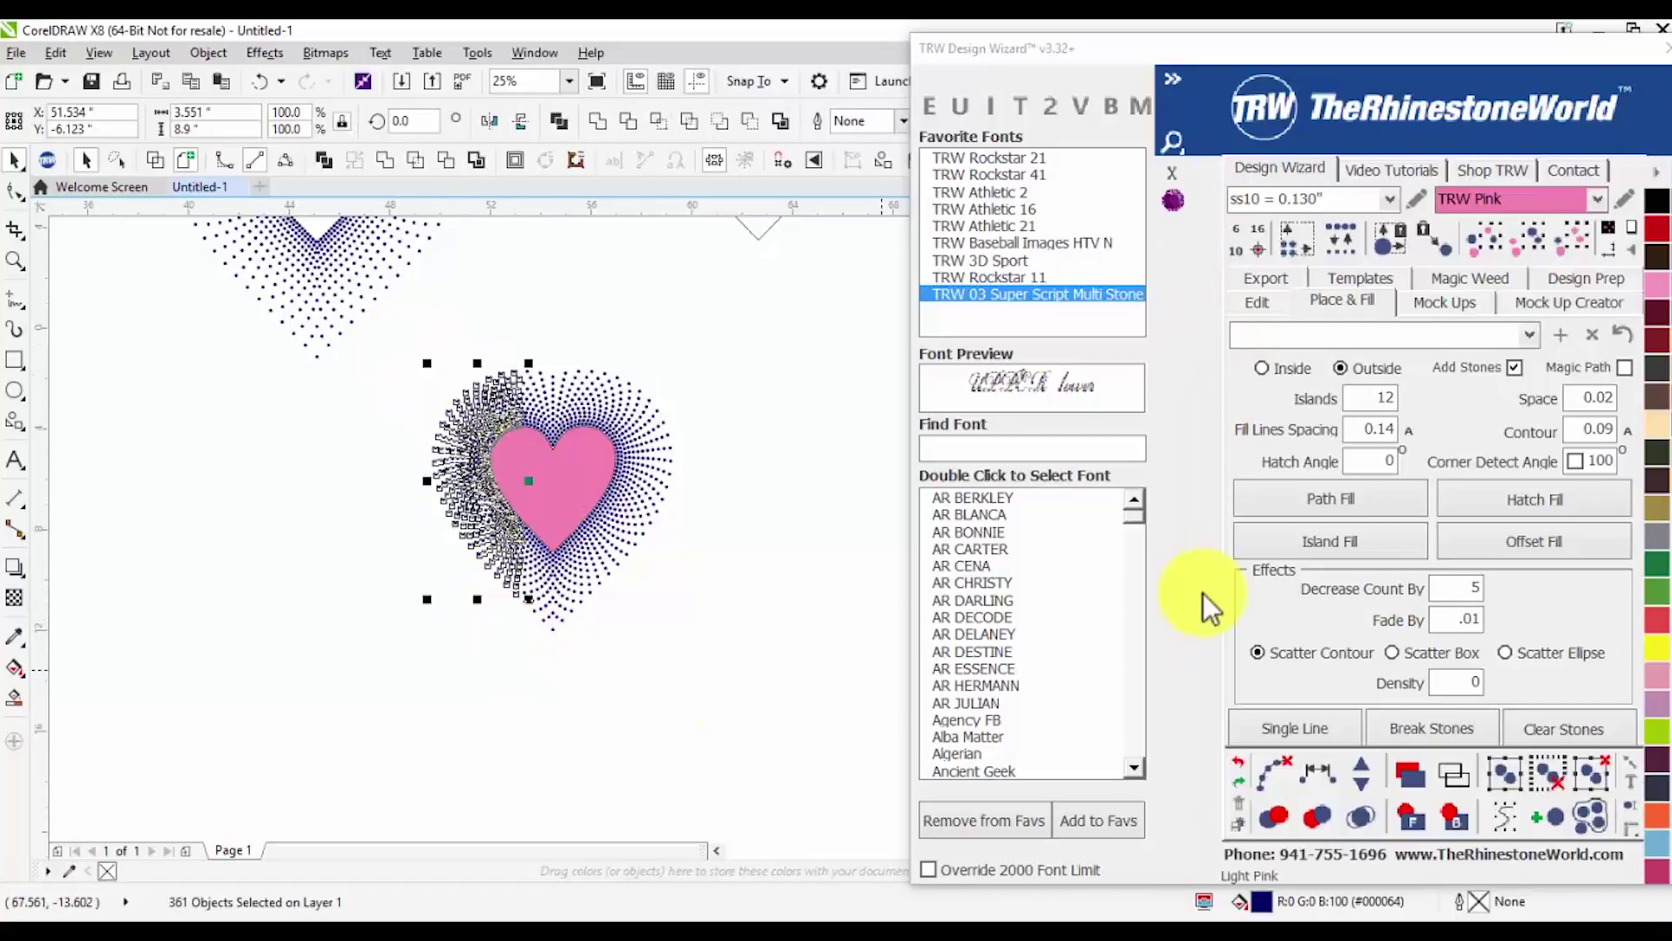
click(1177, 615)
drag(771, 353, 575, 636)
click(1174, 816)
Select the entire lower heart design and place a black background behind it
drag(790, 708, 318, 344)
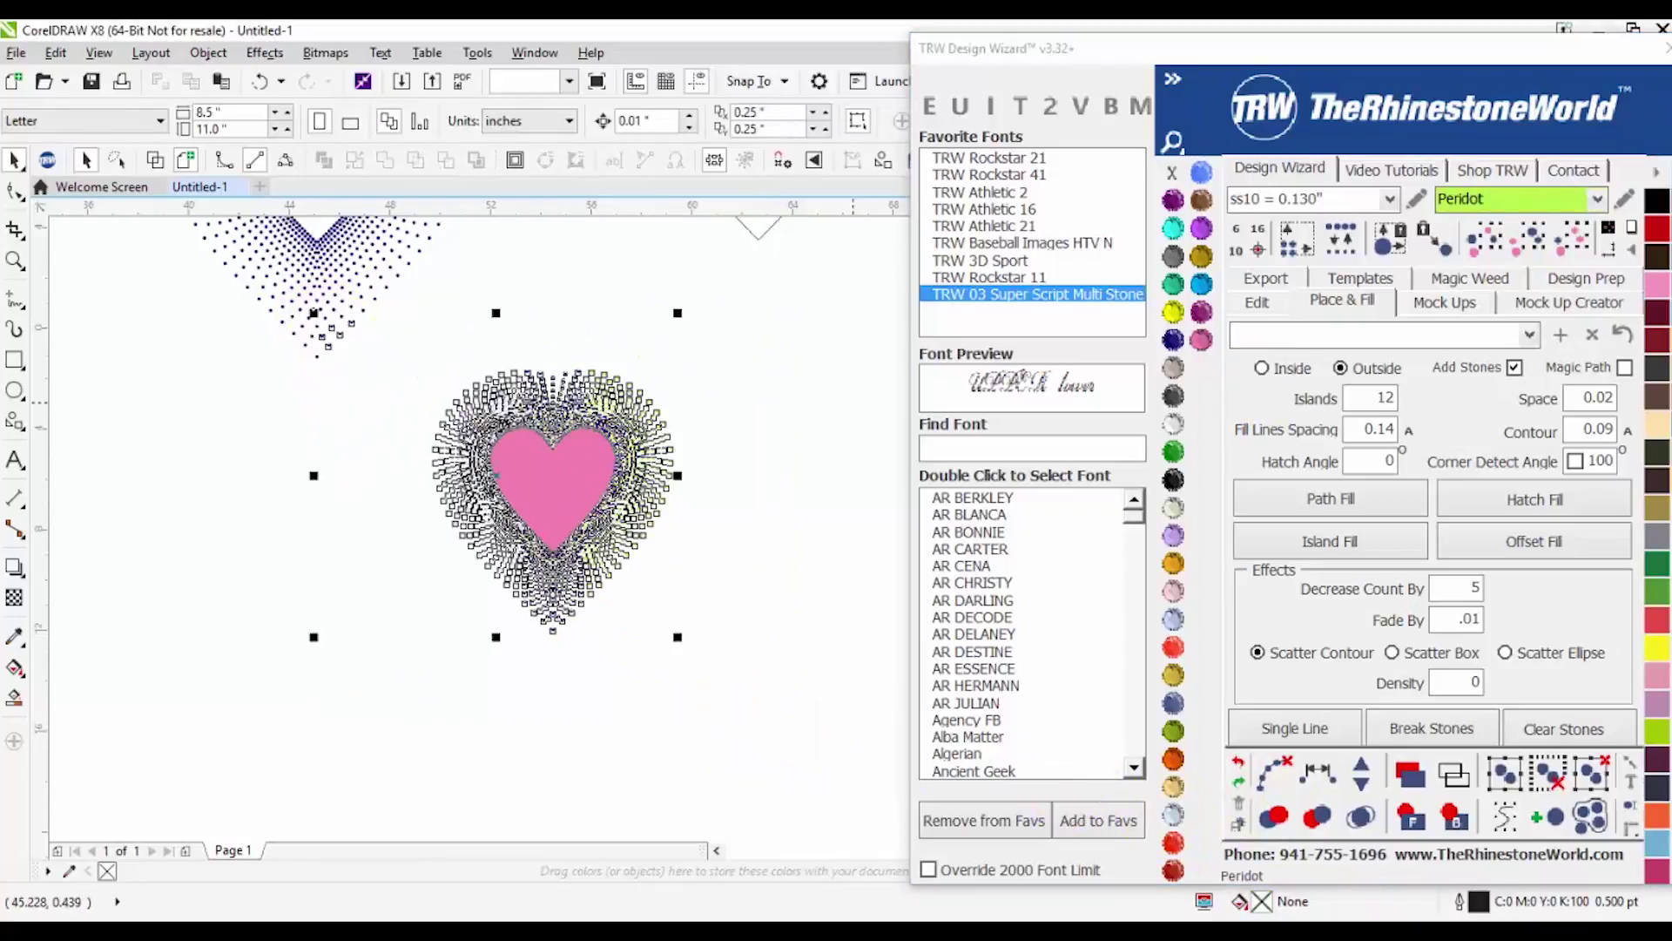
click(1608, 230)
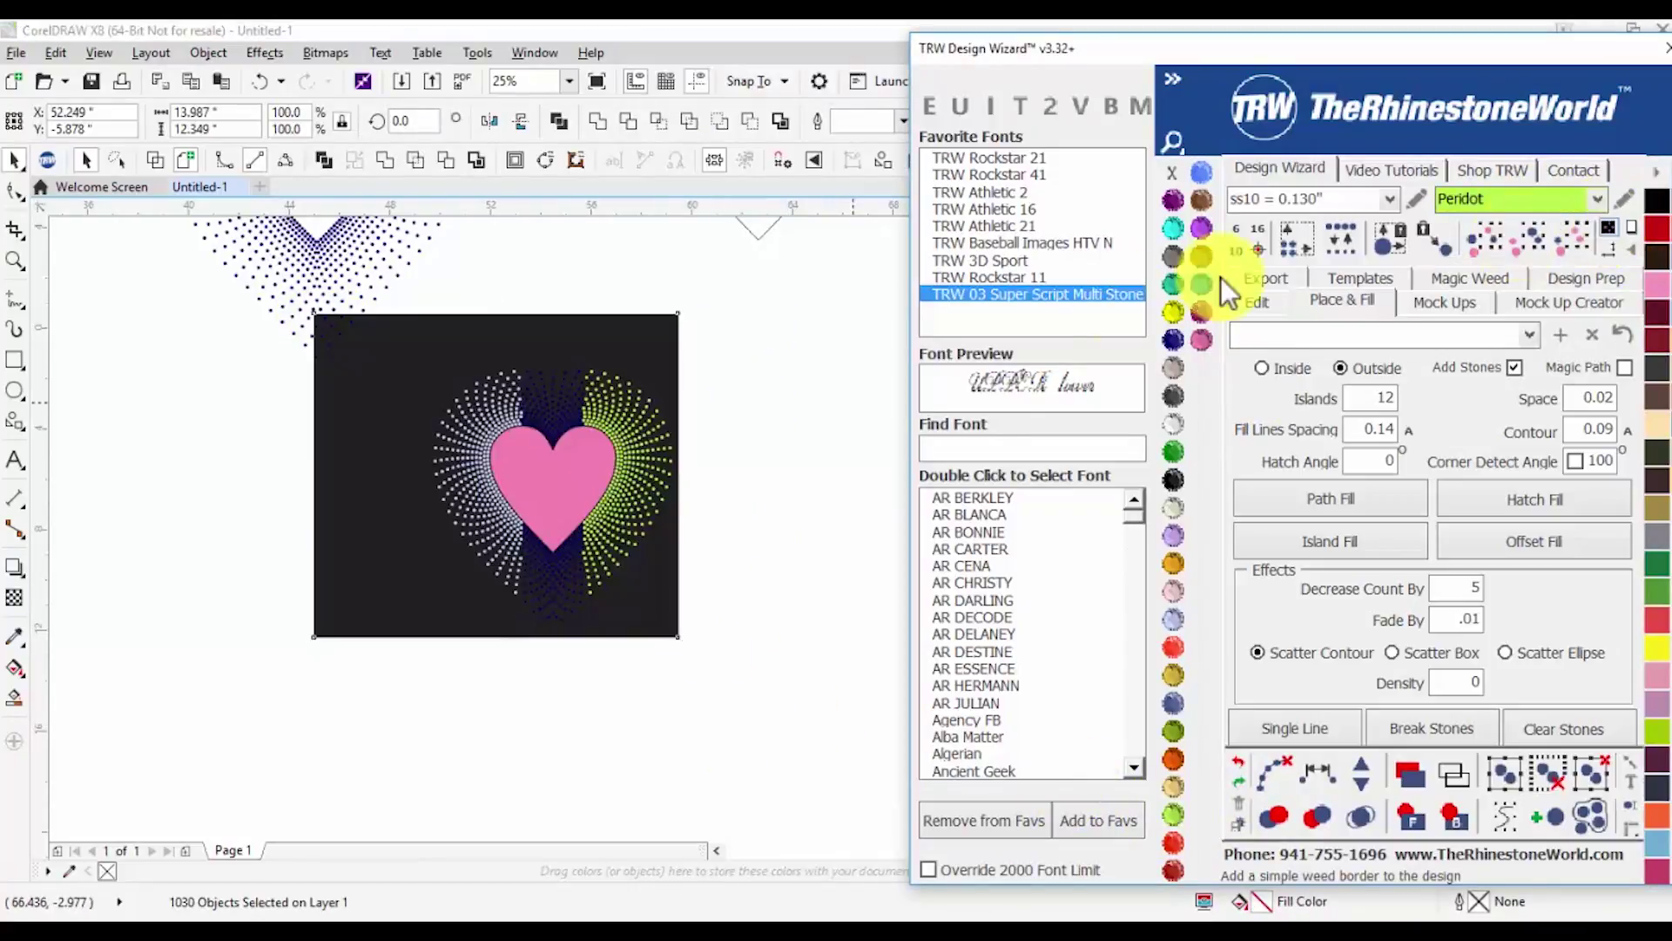
click(771, 579)
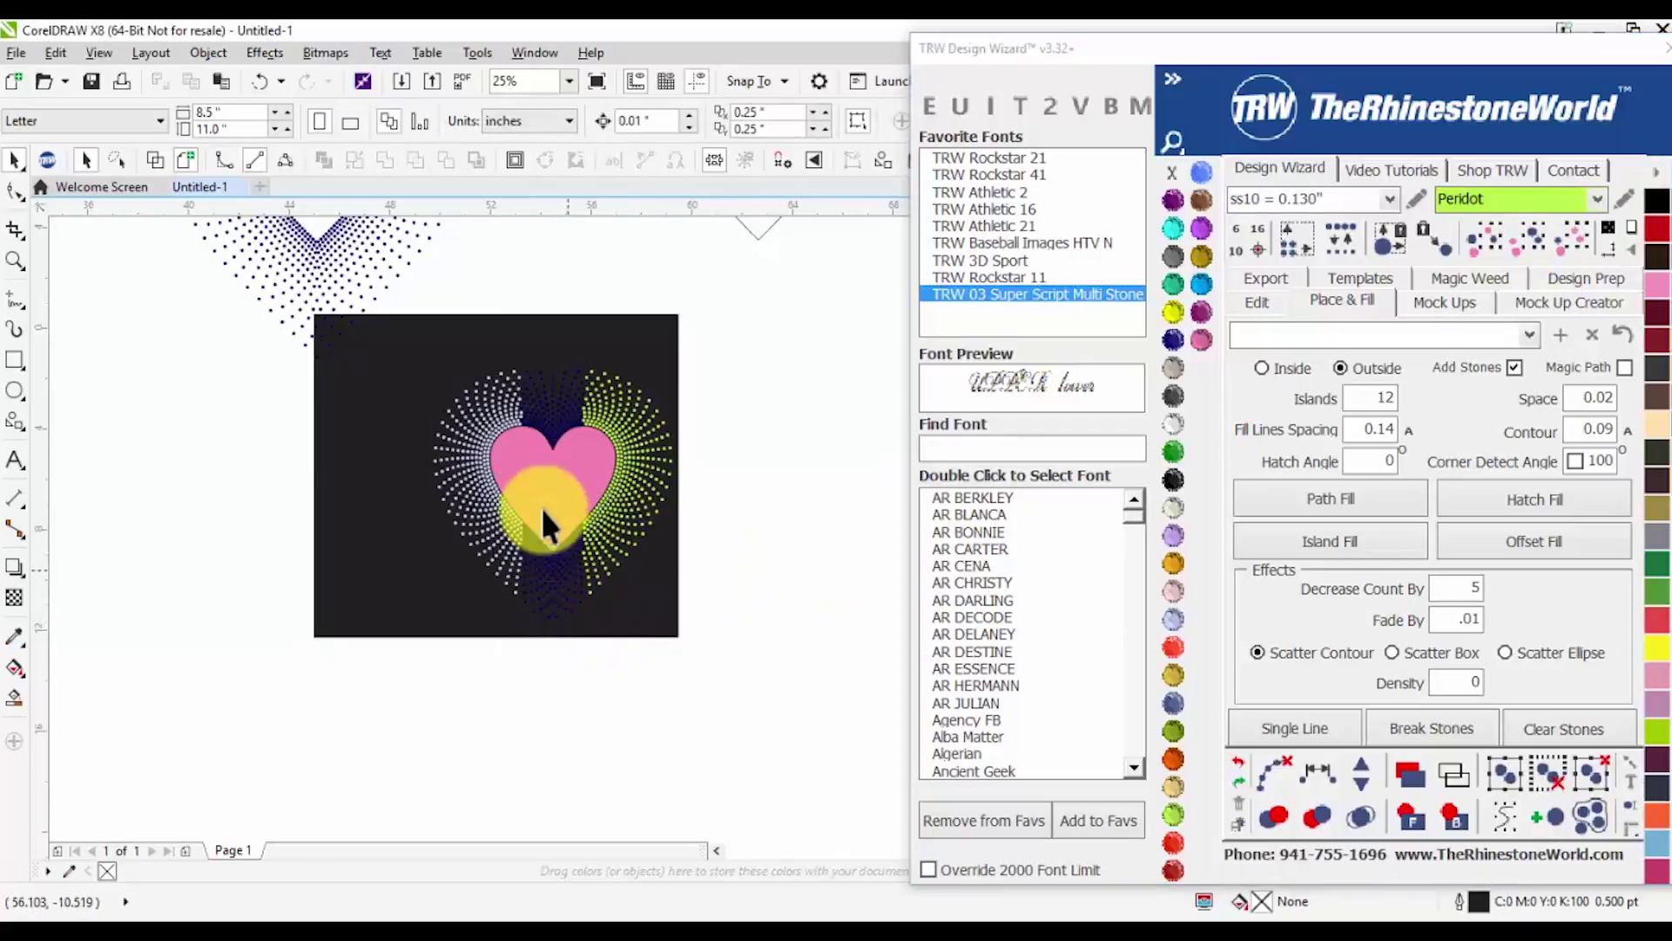
Examine the recolored heart on its black background up close and alongside the other heart designs
scroll(566, 493, up, 2)
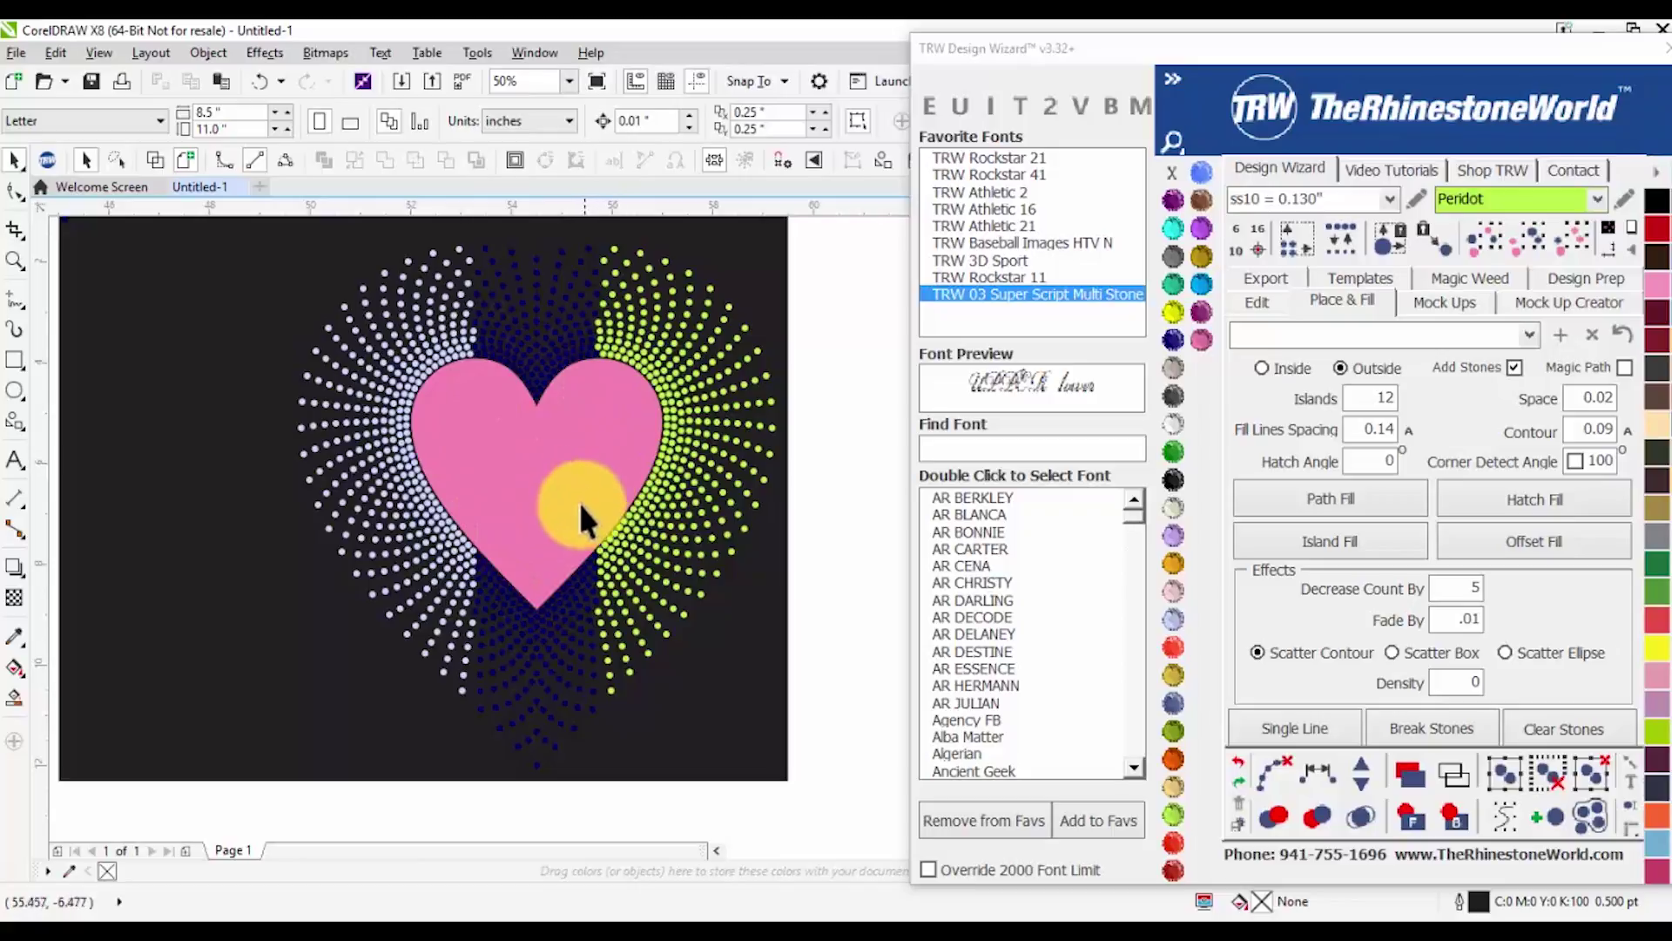
scroll(603, 536, down, 2)
click(641, 529)
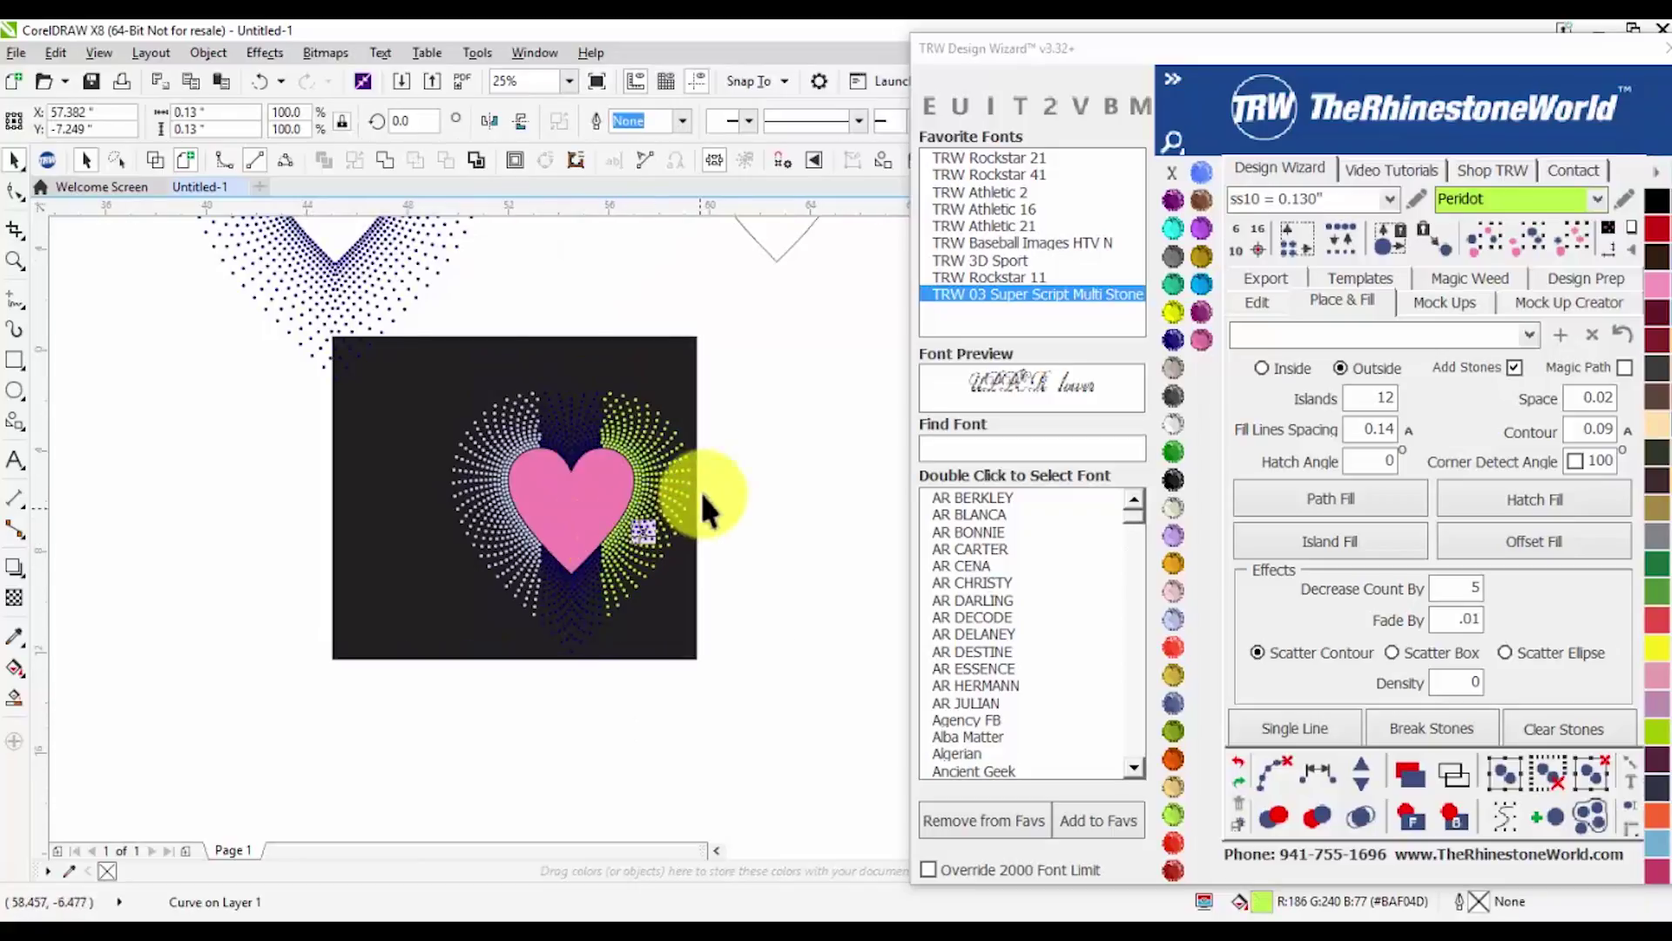
click(728, 566)
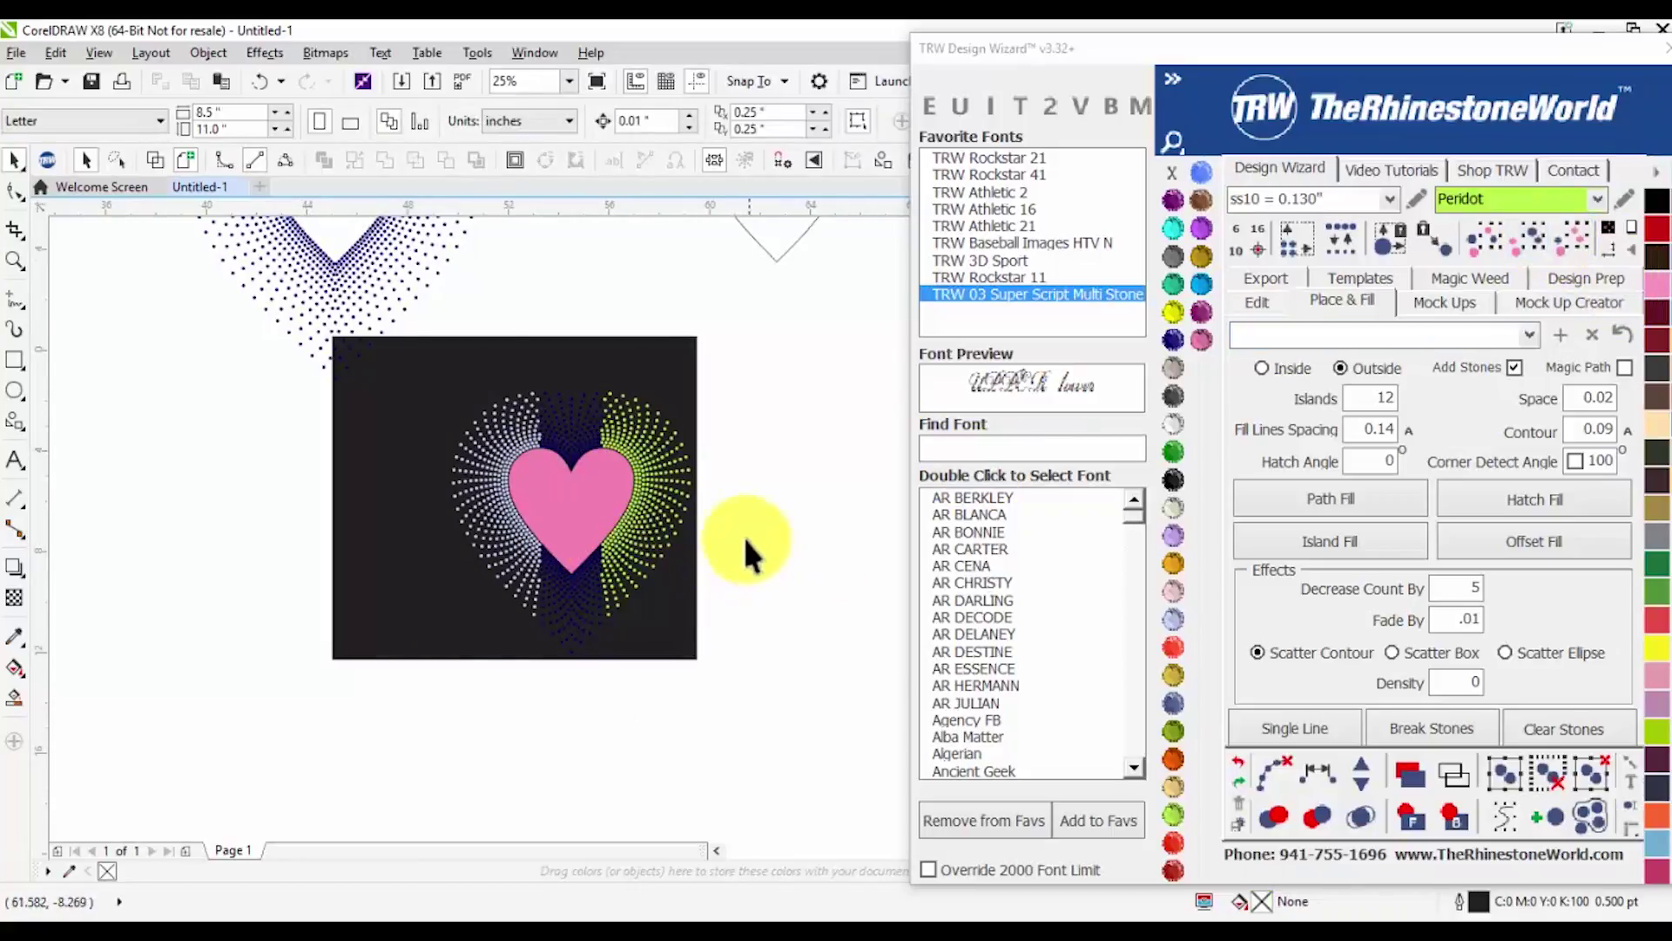
scroll(688, 553, down, 3)
scroll(626, 567, up, 1)
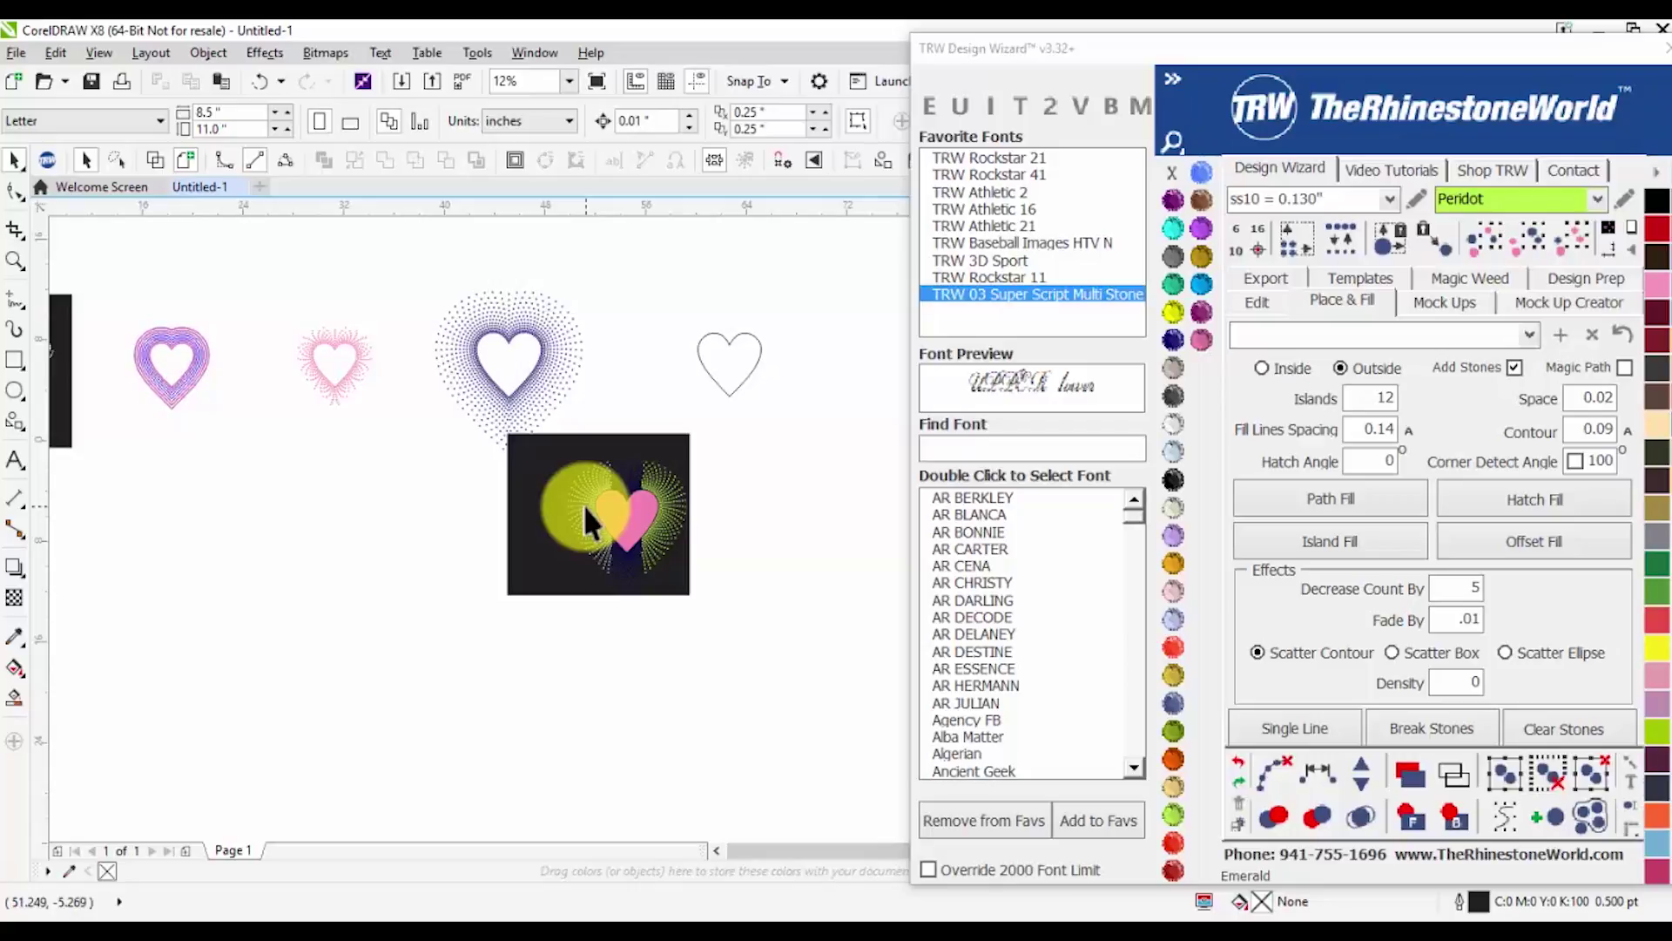
drag(585, 523, 670, 522)
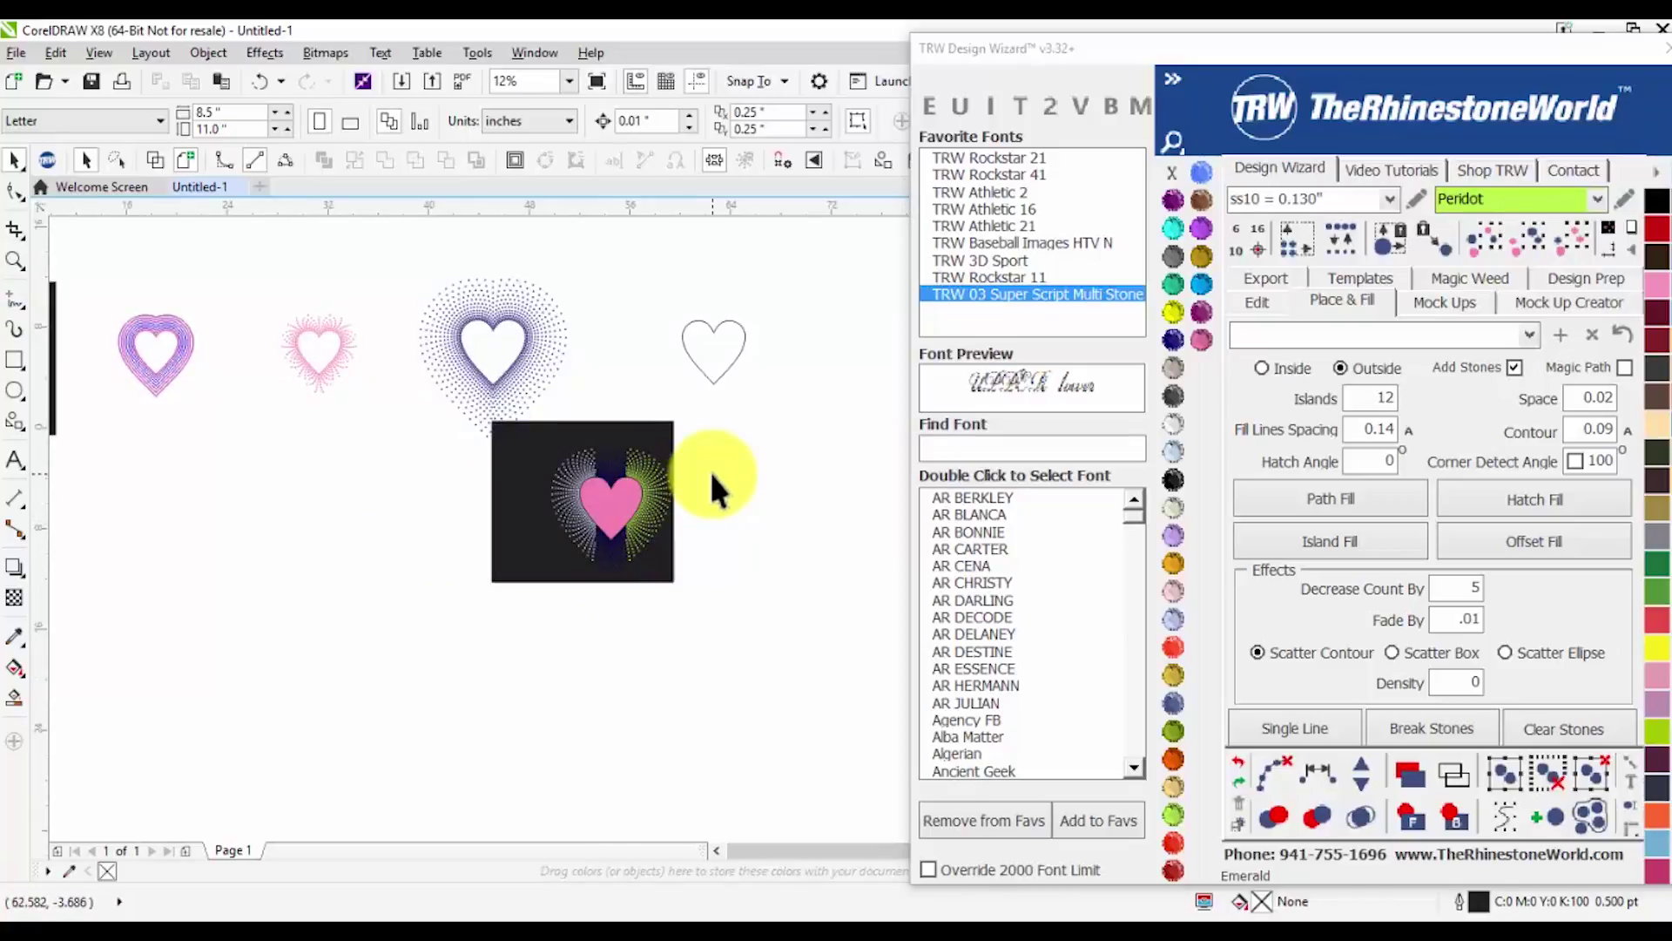
scroll(690, 421, down, 2)
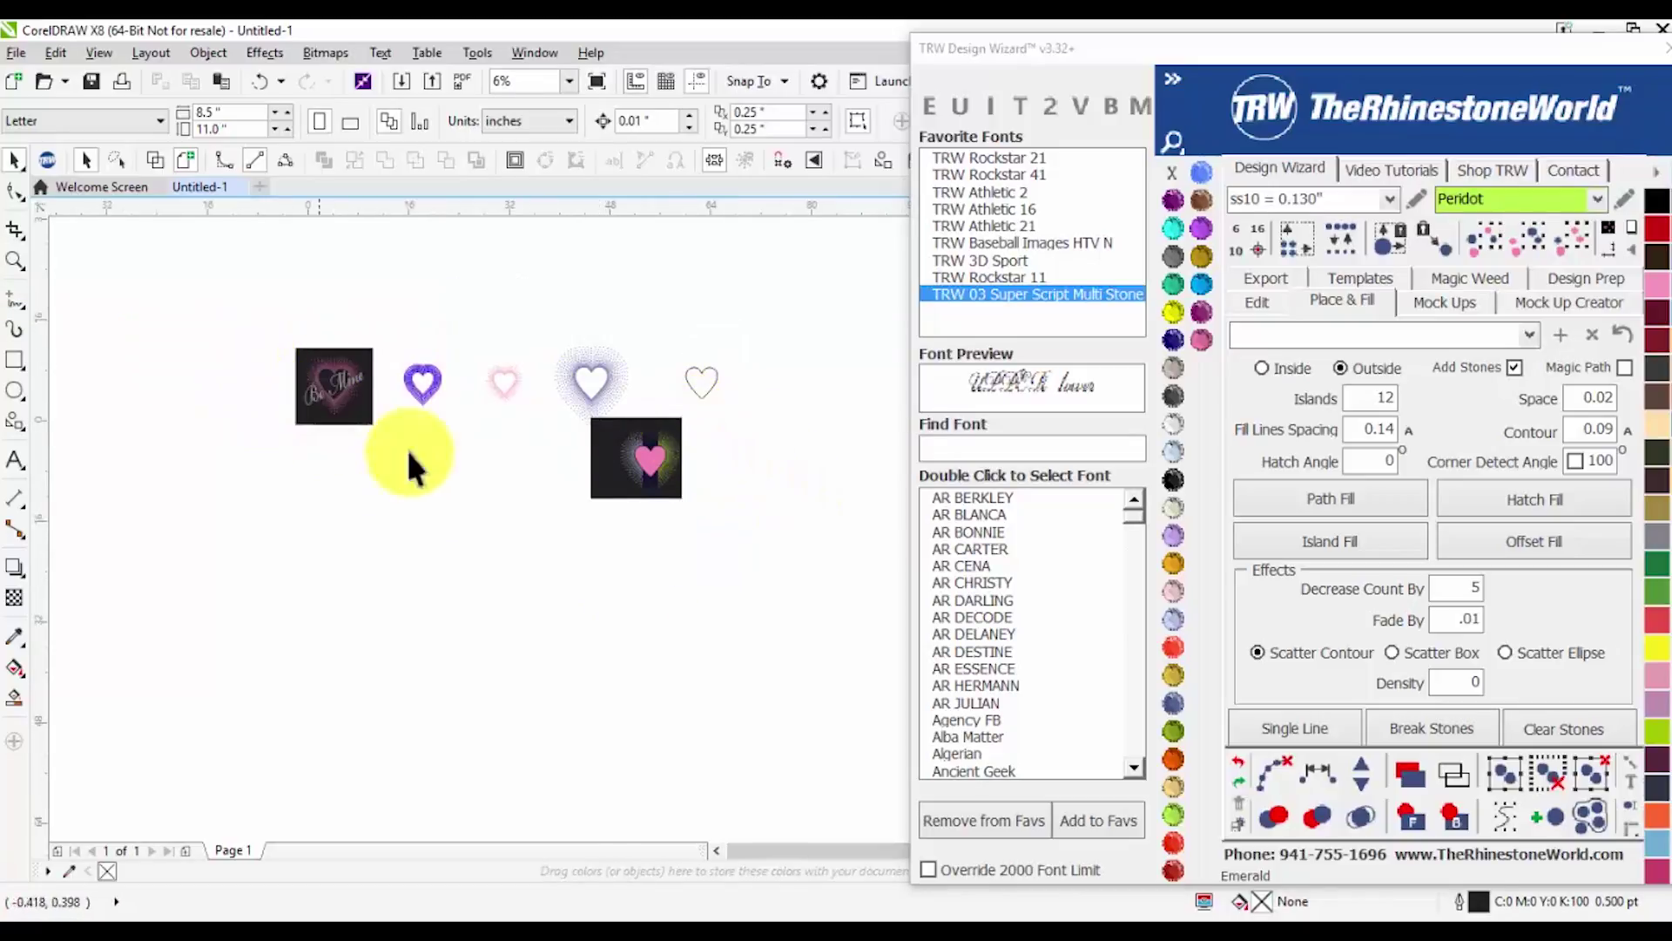